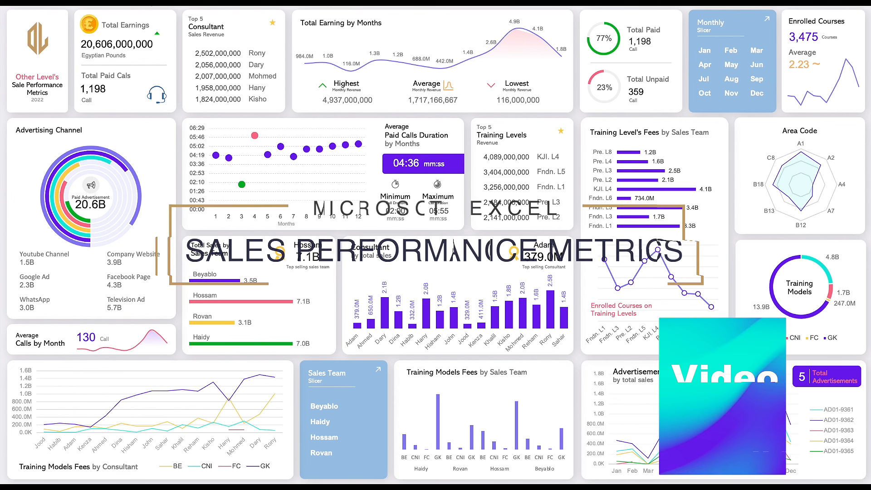
# Filter the finished dashboard to August with the monthly slicer and browse the sales records table
pyautogui.click(733, 80)
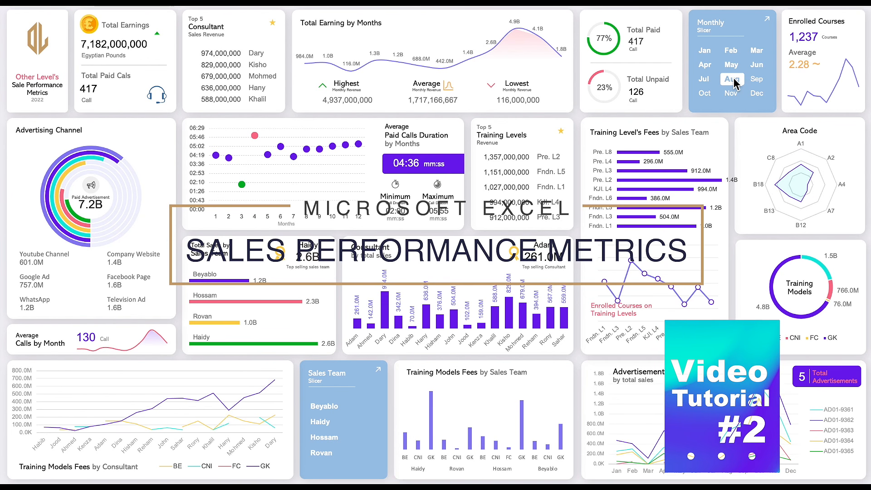
pyautogui.moveTo(732, 79); pyautogui.dragTo(706, 50)
pyautogui.moveTo(336, 407)
pyautogui.mouseDown()
pyautogui.moveTo(341, 453)
pyautogui.moveTo(347, 408)
pyautogui.mouseUp()
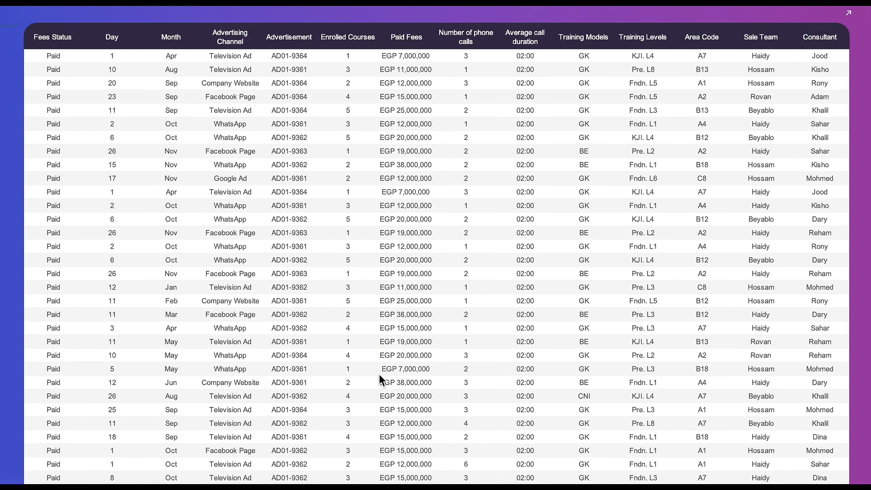
pyautogui.scroll(-5, 380, 374)
pyautogui.scroll(5, 380, 377)
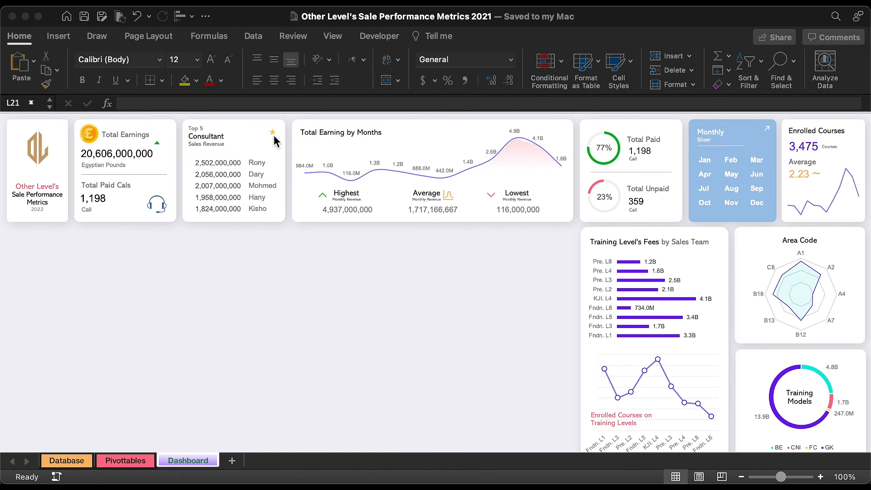
# Group the elements of the Top 5 Consultant card and place a copy of it below the Total Earning by Months card
pyautogui.click(273, 132)
pyautogui.keyDown('shift'); pyautogui.click(236, 136); pyautogui.keyUp('shift')
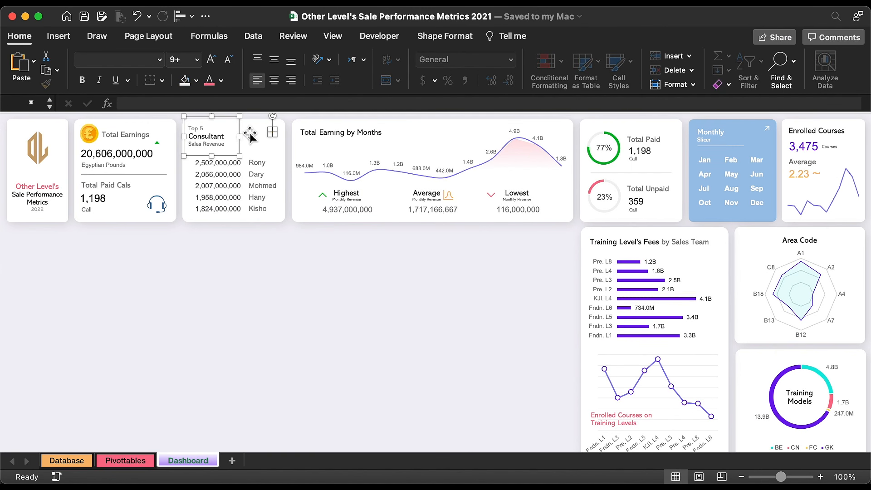
pyautogui.keyDown('shift'); pyautogui.click(259, 170); pyautogui.keyUp('shift')
pyautogui.rightClick(256, 145)
pyautogui.moveTo(318, 200)
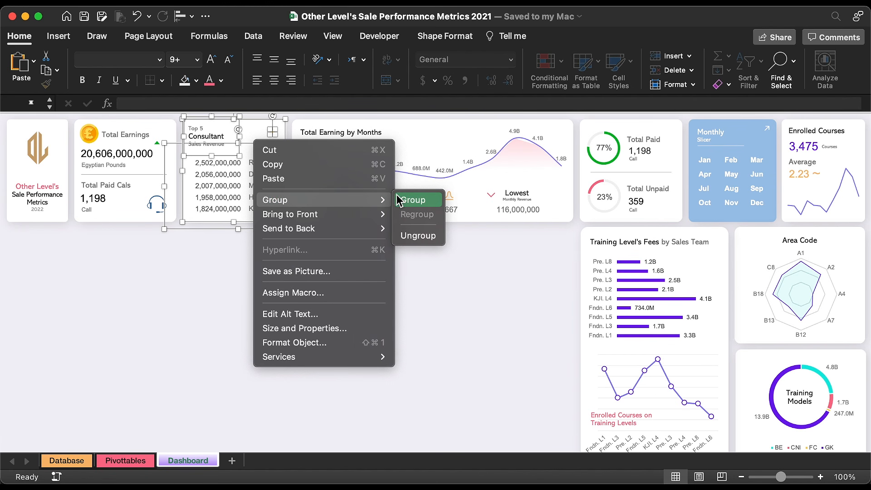
pyautogui.click(413, 200)
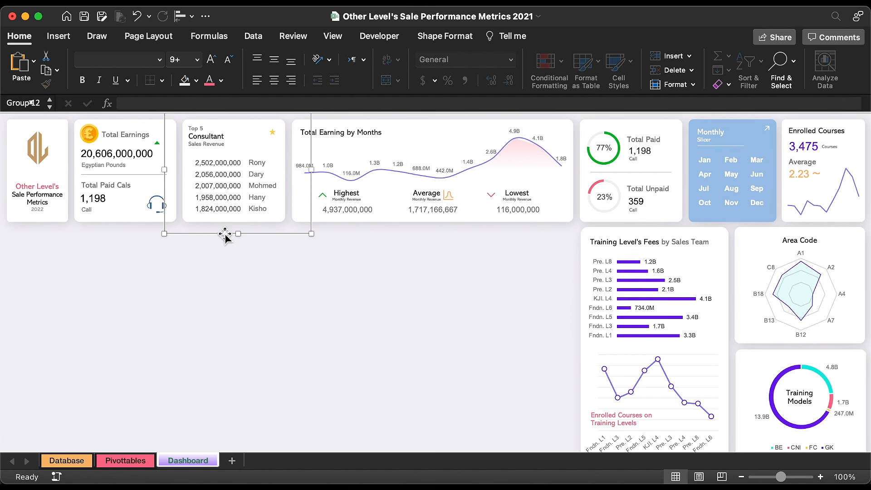
pyautogui.moveTo(219, 236); pyautogui.dragTo(507, 334)
# Change the copied card's title to "Training Levels" and its subtitle to "Revenue"
pyautogui.doubleClick(491, 245)
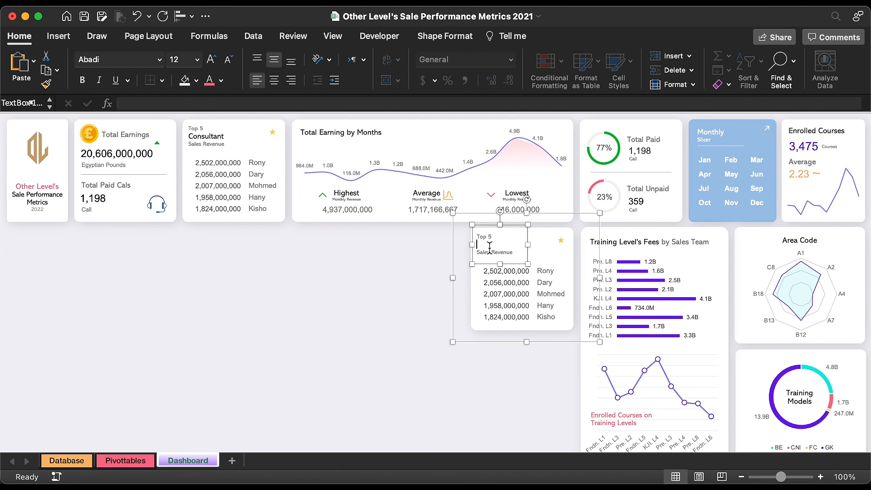
pyautogui.press('BackSpace')
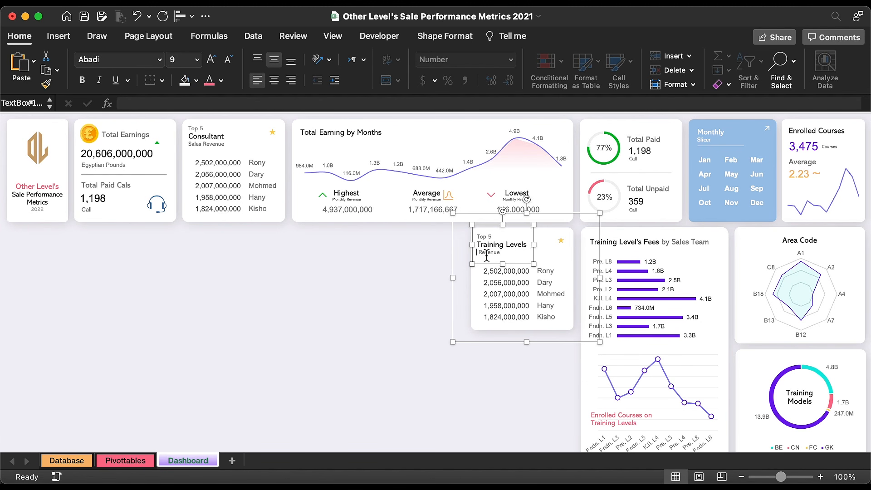
pyautogui.click(442, 278)
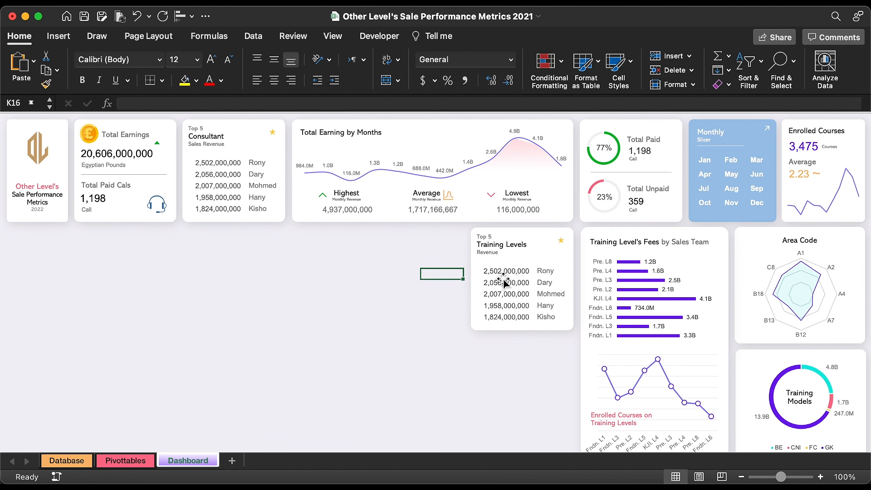
# On the Pivottables sheet, copy the Training Level's Fees pivot in columns BC:BF and paste it starting at column BL
pyautogui.click(139, 463)
pyautogui.moveTo(74, 120); pyautogui.dragTo(227, 121)
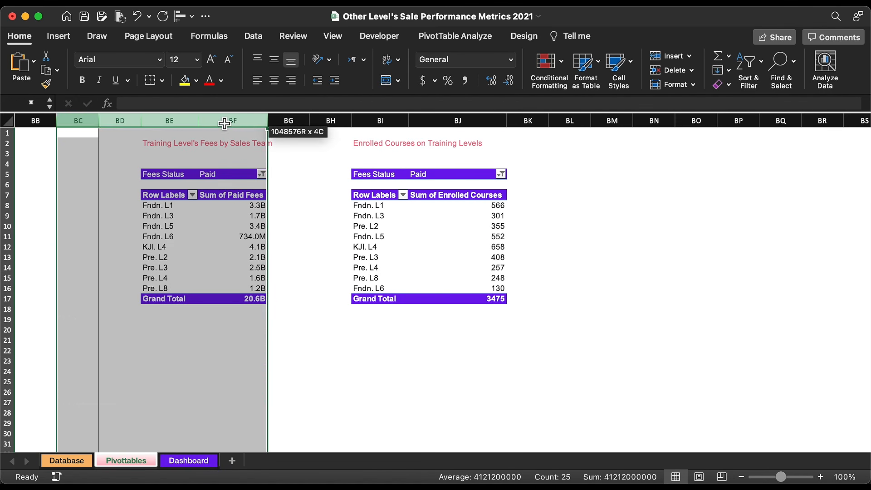
pyautogui.press('cmd+c')
pyautogui.click(570, 119)
pyautogui.press('cmd+v')
pyautogui.hscroll(7, 681, 196)
# Retitle the pasted pivot table in BN2 as "Top 5 Training Level's"
pyautogui.click(199, 143)
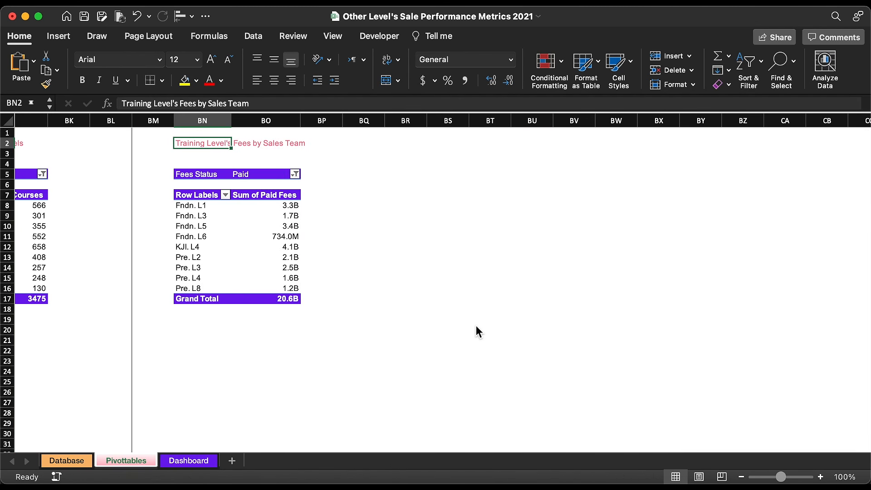
pyautogui.click(123, 104)
pyautogui.write('Top 5')
pyautogui.moveTo(201, 104); pyautogui.dragTo(284, 104)
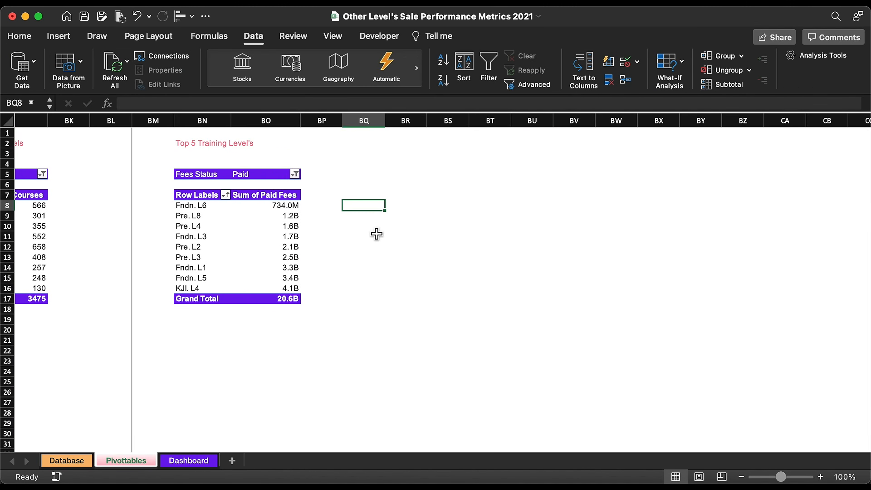
# Enter the formula =BN8 in cell BQ8 to reference the pivot's first training level
pyautogui.write('=')
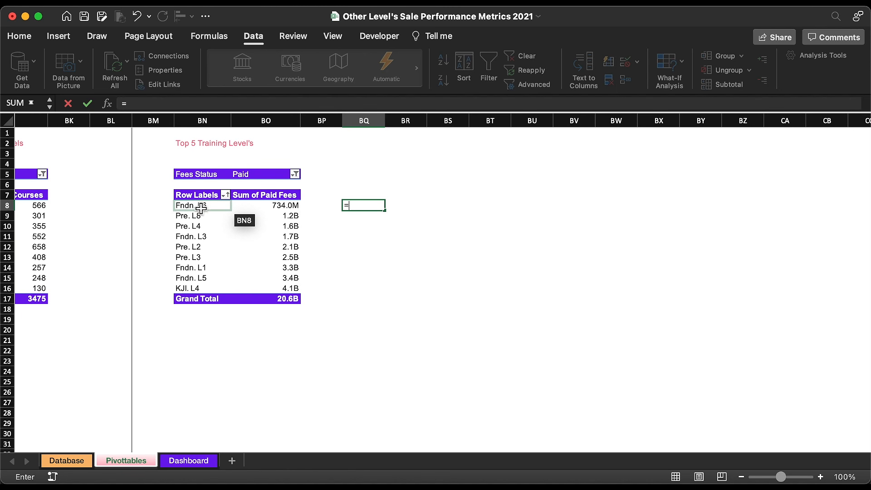
pyautogui.write('bn8')
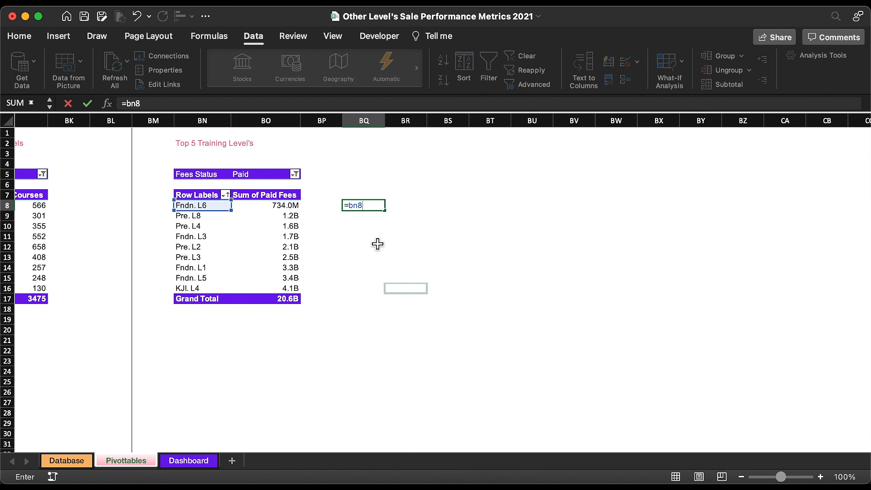
pyautogui.press('Return')
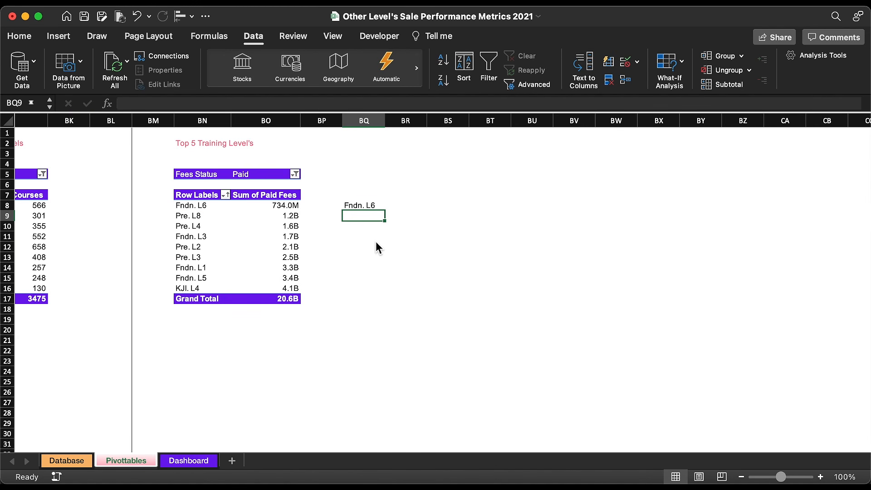
# Wrap the BQ8 reference in an error check so the formula reads =IFERROR(BN8,"-")
pyautogui.click(369, 208)
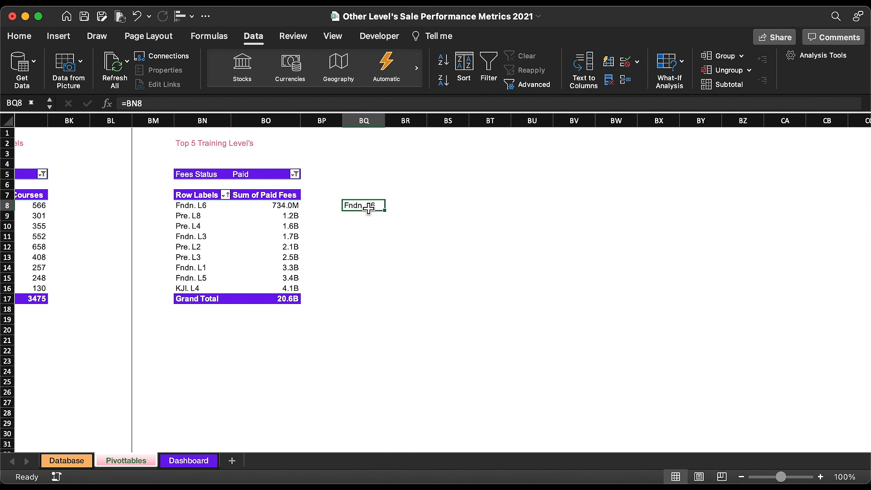
pyautogui.click(127, 104)
pyautogui.write('IF')
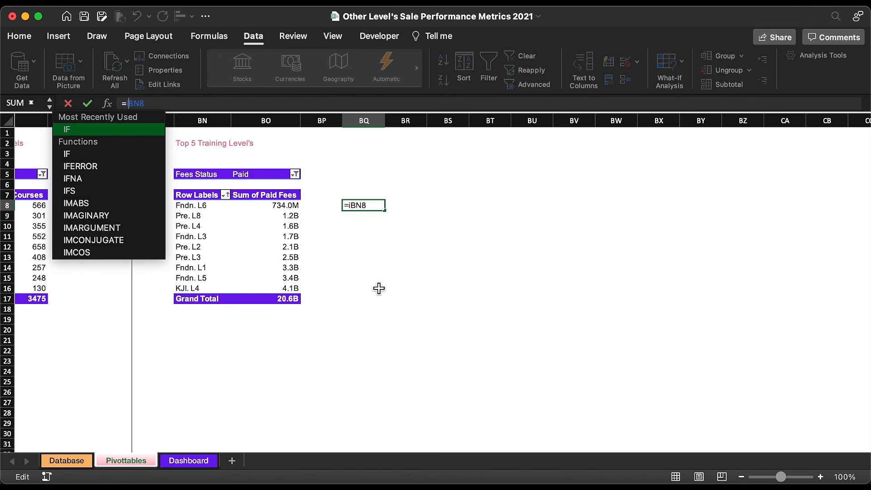
pyautogui.doubleClick(108, 167)
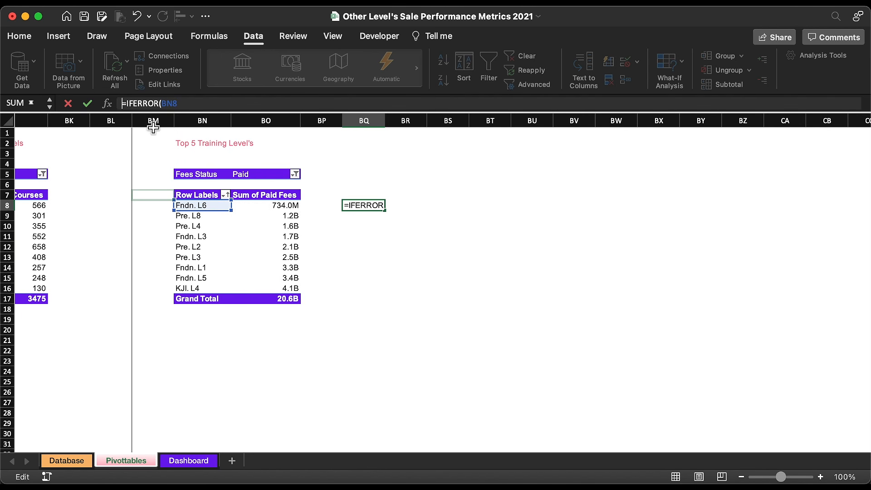
pyautogui.click(191, 103)
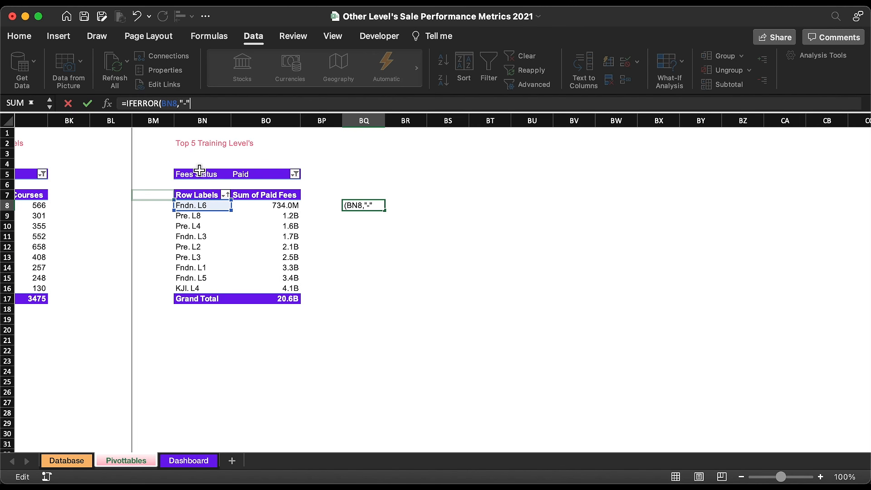
pyautogui.write(',"-"')
pyautogui.press('Return')
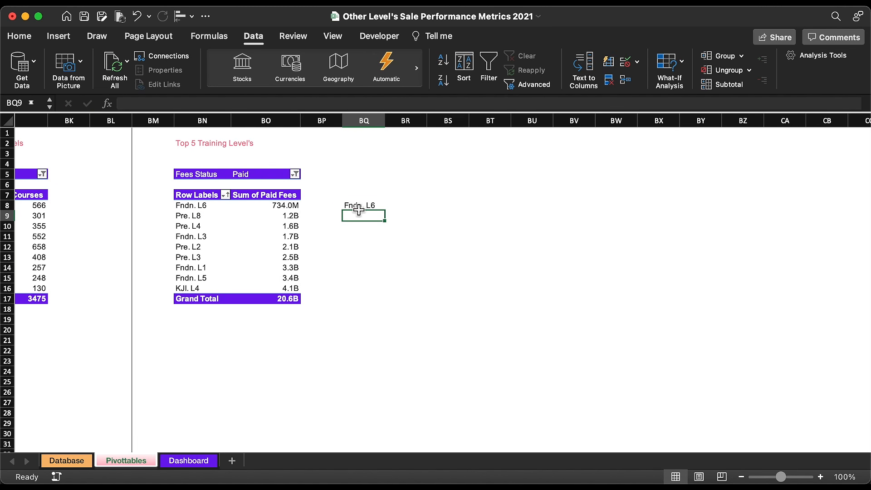
# Fill the BQ8 formula across BQ8:BR12 and widen column BR to fit its values
pyautogui.click(358, 209)
pyautogui.moveTo(385, 211); pyautogui.dragTo(415, 250)
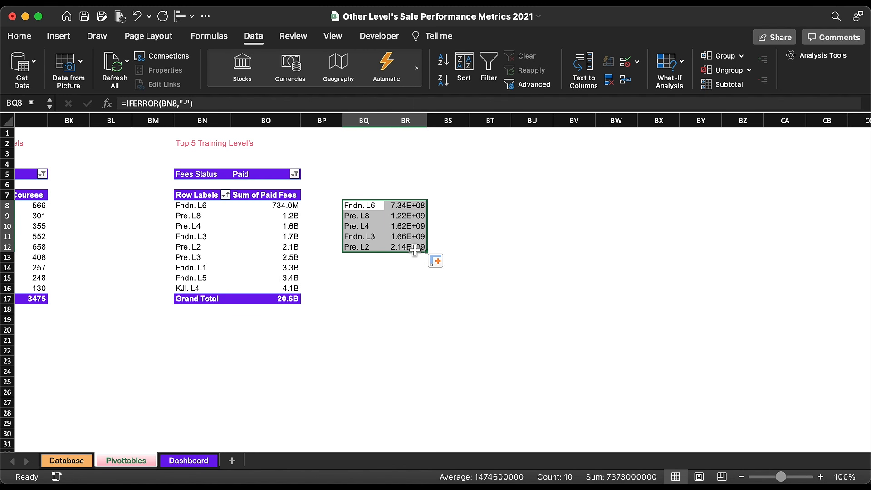
pyautogui.moveTo(427, 121); pyautogui.dragTo(435, 120)
# Sort the Top 5 Training Level's pivot by Sum of Paid Fees in descending order
pyautogui.click(273, 206)
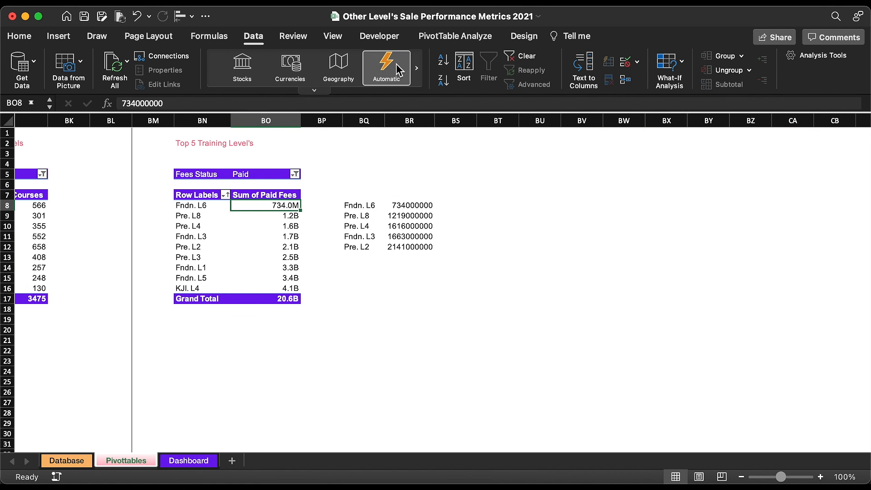
pyautogui.click(446, 82)
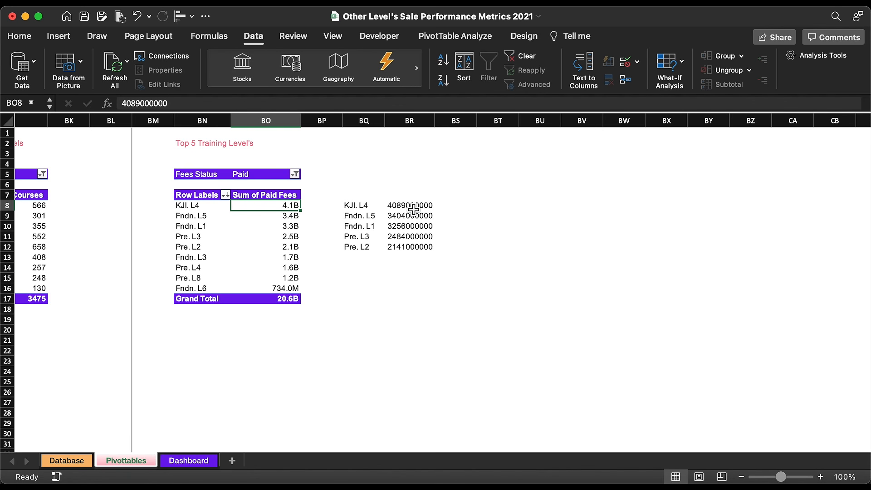
# Format the fee values in BR8:BR12 with thousands separators and no decimal places
pyautogui.moveTo(413, 209); pyautogui.dragTo(410, 248)
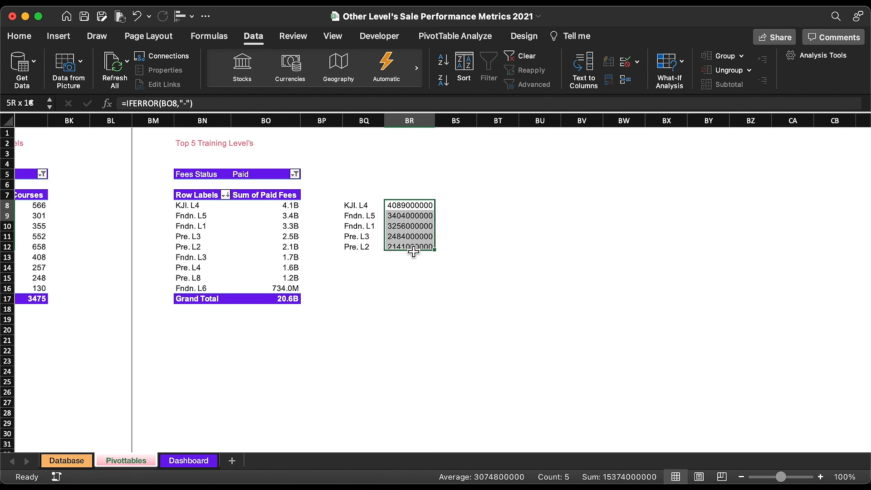
pyautogui.click(38, 35)
pyautogui.click(466, 81)
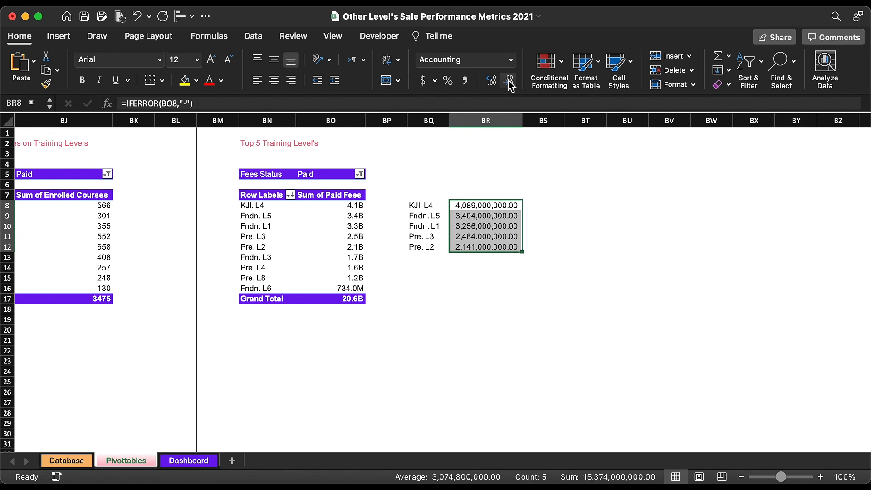
pyautogui.click(509, 80)
pyautogui.click(508, 80)
# Put a thin light-grey outside border around the top five list in BQ8:BR12
pyautogui.moveTo(425, 210); pyautogui.dragTo(494, 247)
pyautogui.click(163, 81)
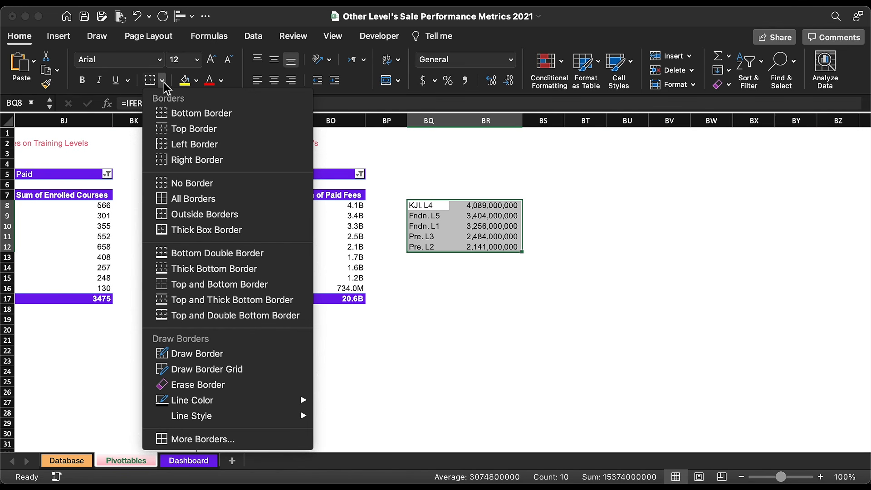
pyautogui.moveTo(300, 408)
pyautogui.click(326, 410)
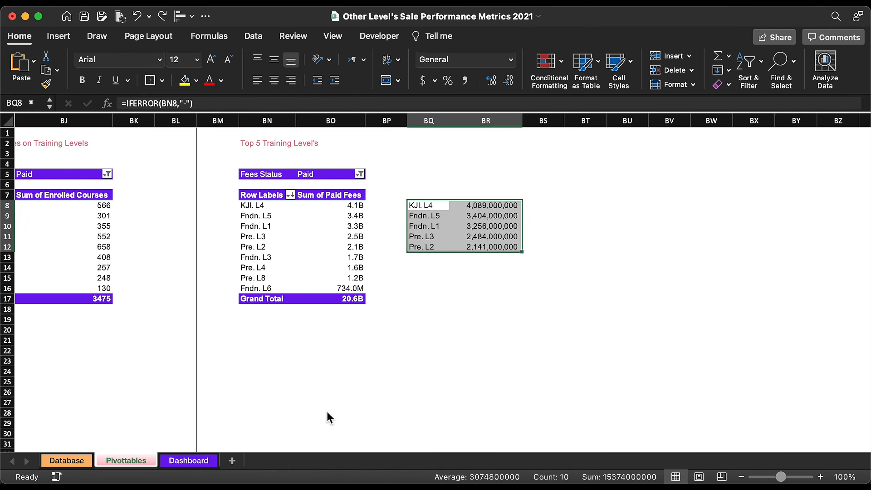
pyautogui.click(161, 82)
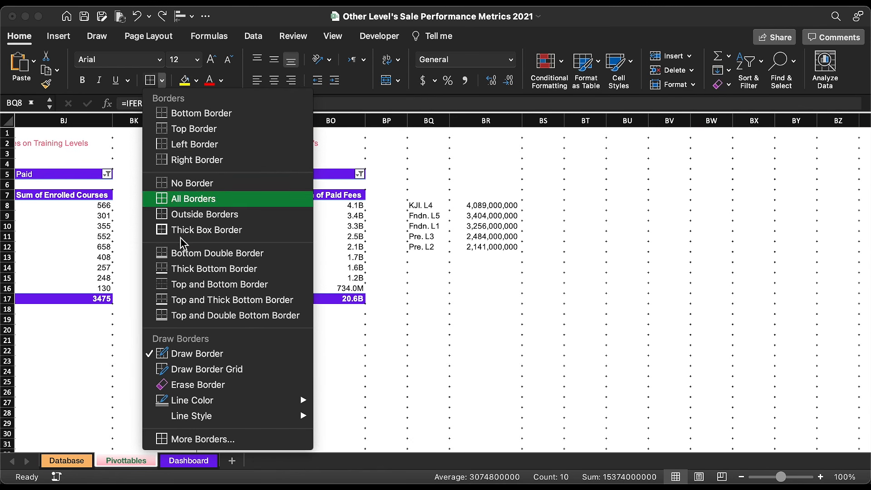
pyautogui.moveTo(266, 418)
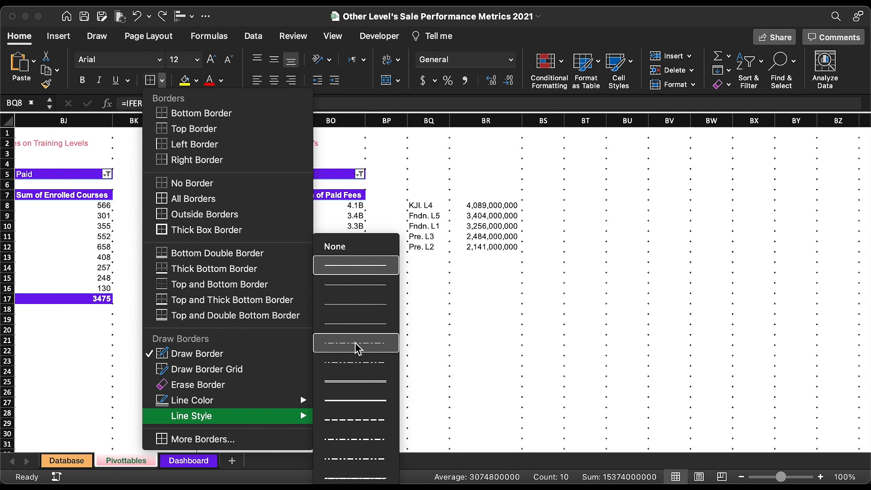
pyautogui.click(364, 286)
pyautogui.click(577, 323)
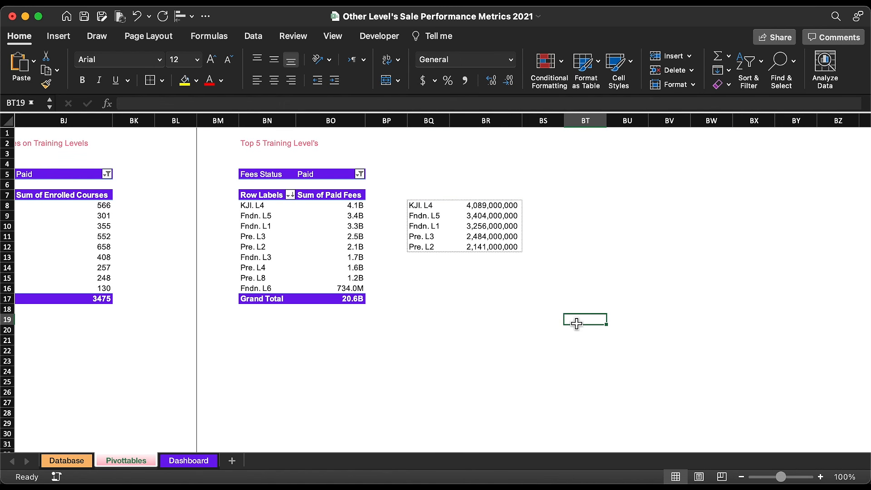
# Link the first row's name text box in the dashboard's Training Levels card to Pivottables!BQ8
pyautogui.hscroll(3, 525, 205)
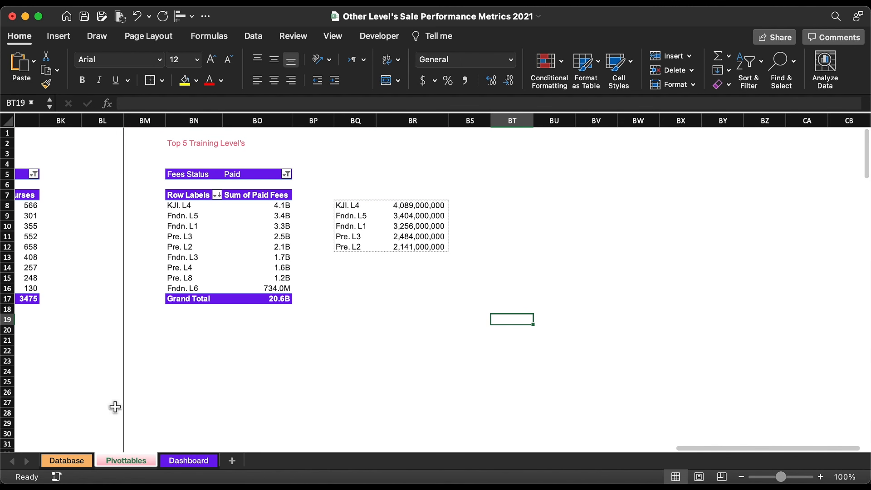
pyautogui.click(184, 461)
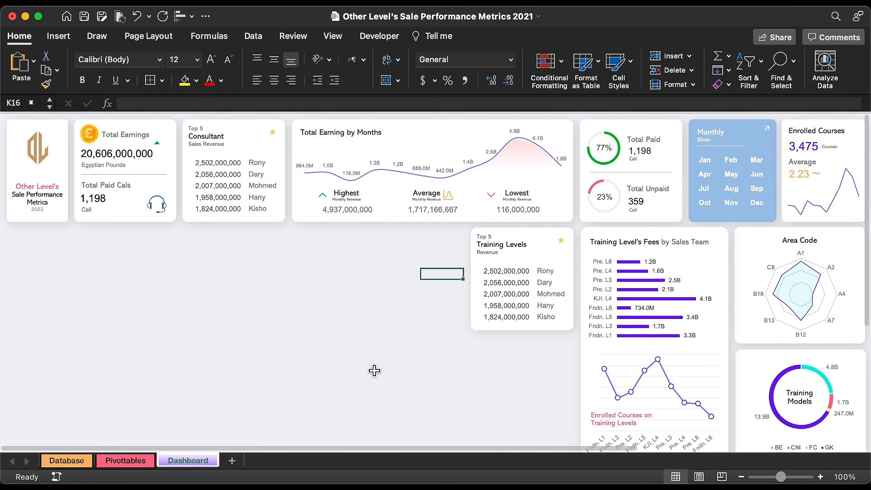
pyautogui.click(551, 276)
pyautogui.click(550, 272)
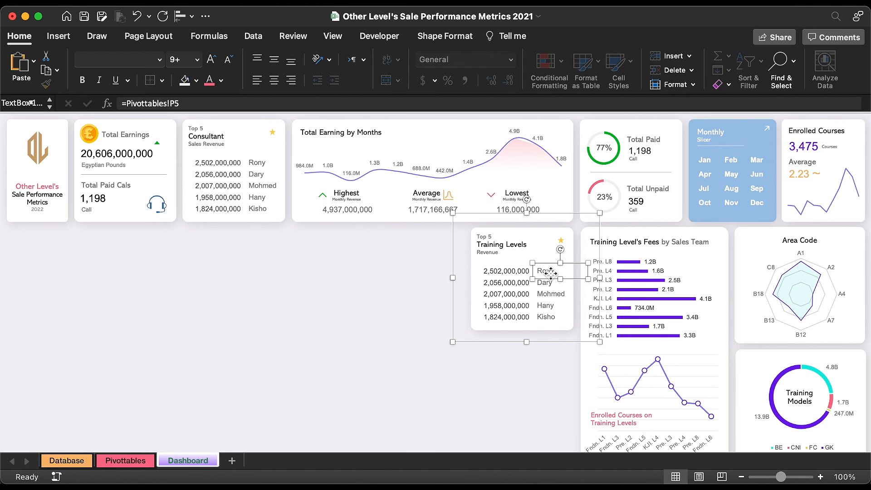
pyautogui.tripleClick(241, 101)
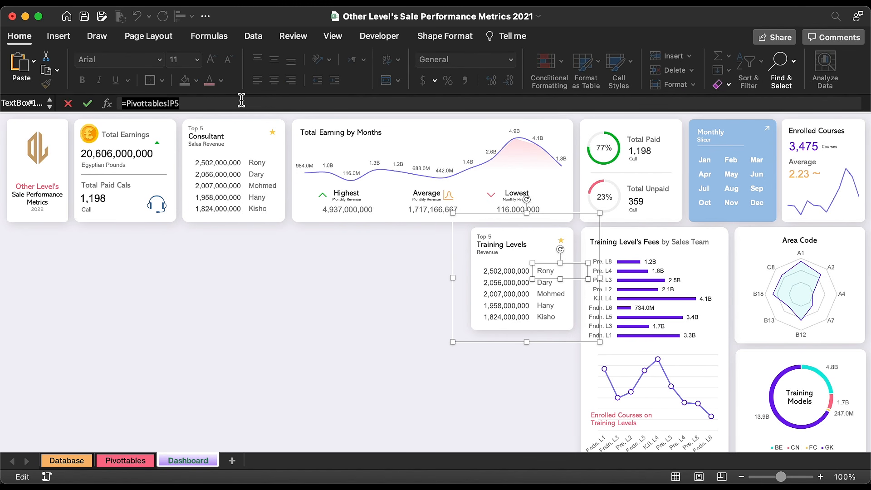
pyautogui.write('=')
pyautogui.click(135, 462)
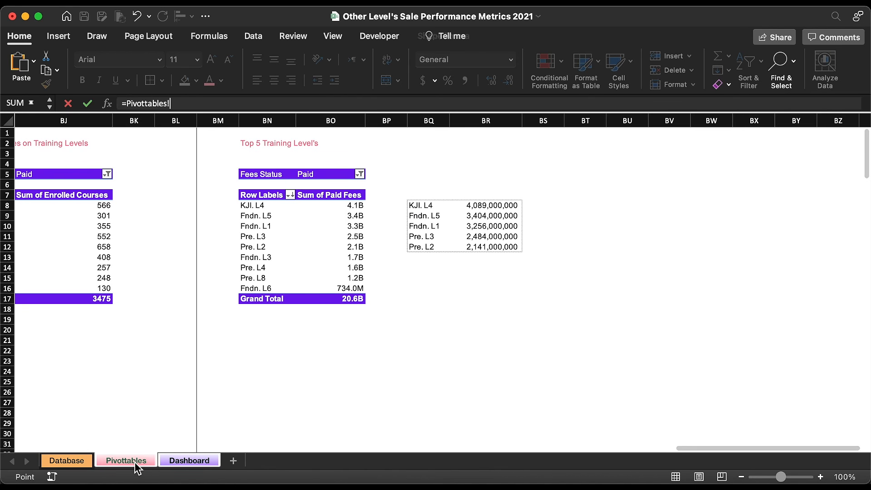
pyautogui.click(421, 207)
pyautogui.press('Return')
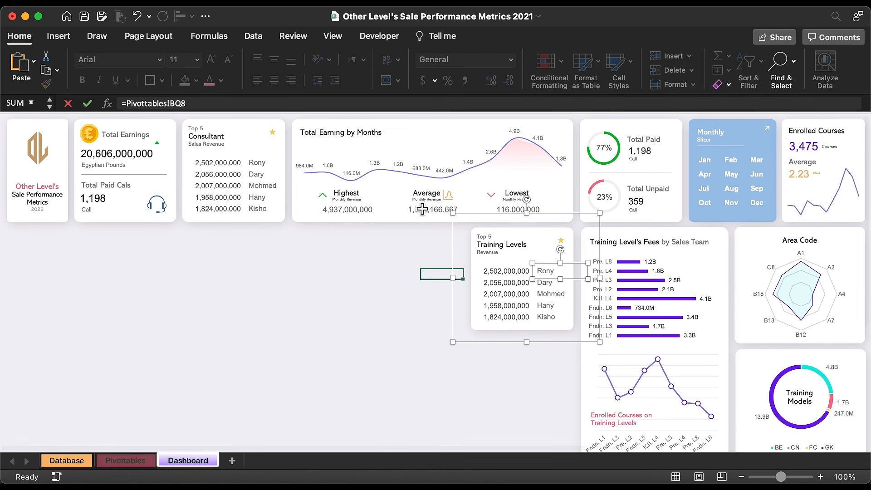
# Link the first row's amount text box in the Training Levels card to Pivottables!BR8
pyautogui.click(518, 275)
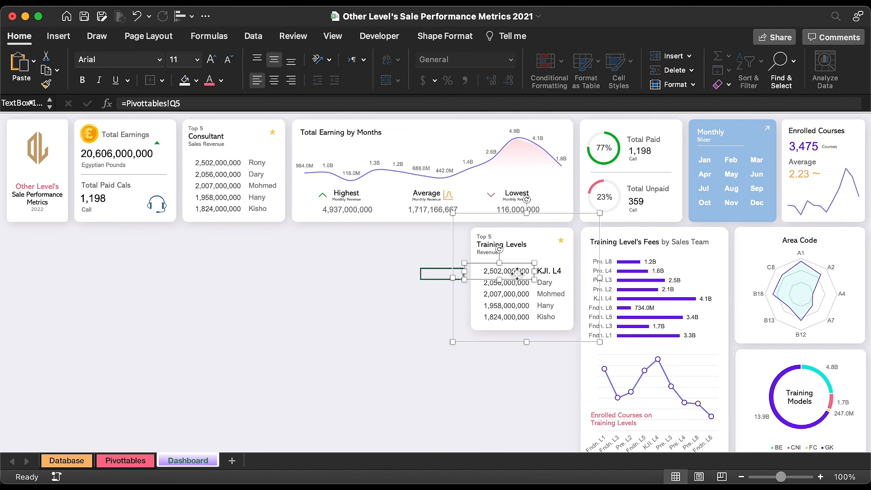
pyautogui.tripleClick(251, 103)
pyautogui.write('=')
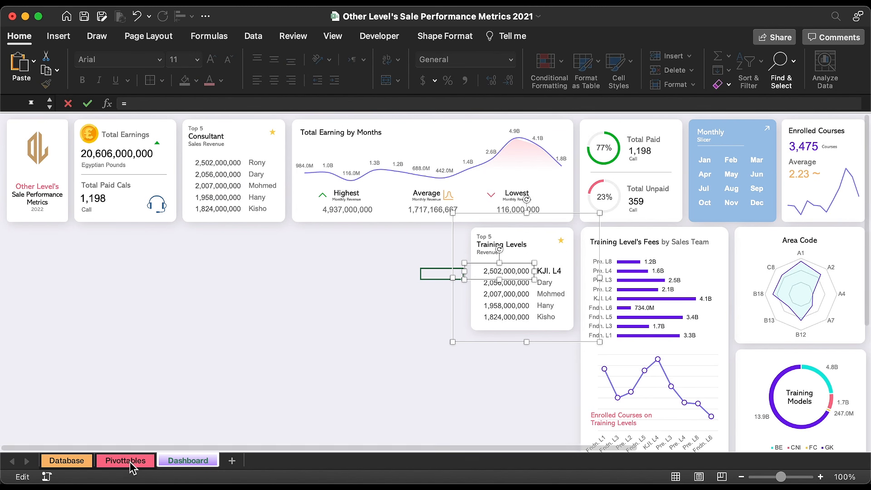
pyautogui.click(132, 462)
pyautogui.click(492, 208)
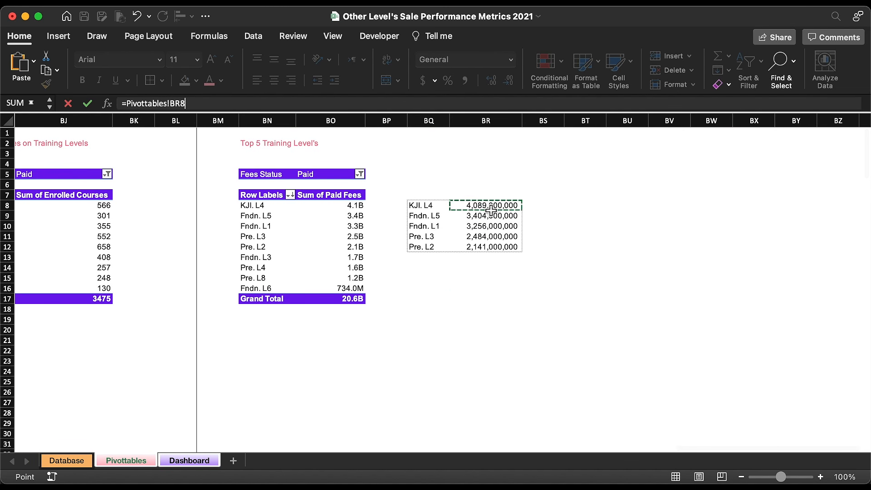
pyautogui.press('Return')
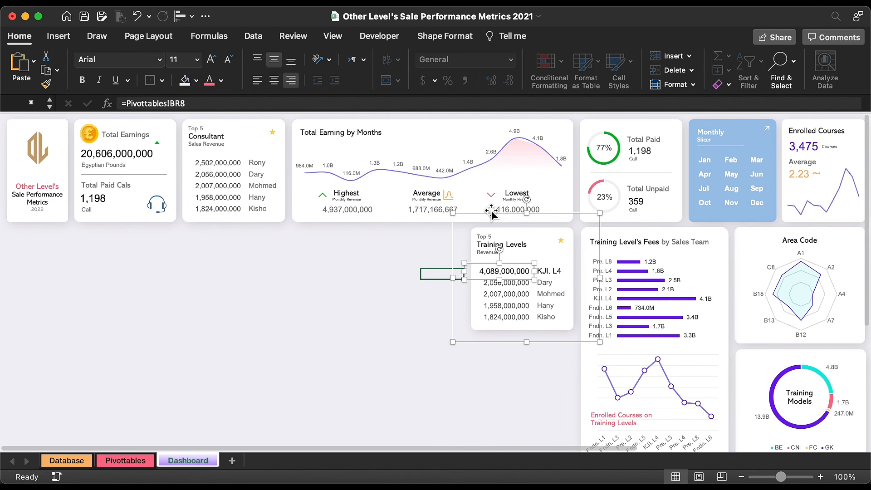
# Replace the second row's amount reference in the Training Levels card with a link to Pivottables!BR9
pyautogui.click(519, 285)
pyautogui.click(316, 104)
pyautogui.press('BackSpace')
pyautogui.press('BackSpace')
pyautogui.press('BackSpace')
pyautogui.press('BackSpace')
pyautogui.press('BackSpace')
pyautogui.press('BackSpace')
pyautogui.press('BackSpace')
pyautogui.press('BackSpace')
pyautogui.press('BackSpace')
pyautogui.press('BackSpace')
pyautogui.press('BackSpace')
pyautogui.press('BackSpace')
pyautogui.press('BackSpace')
pyautogui.press('BackSpace')
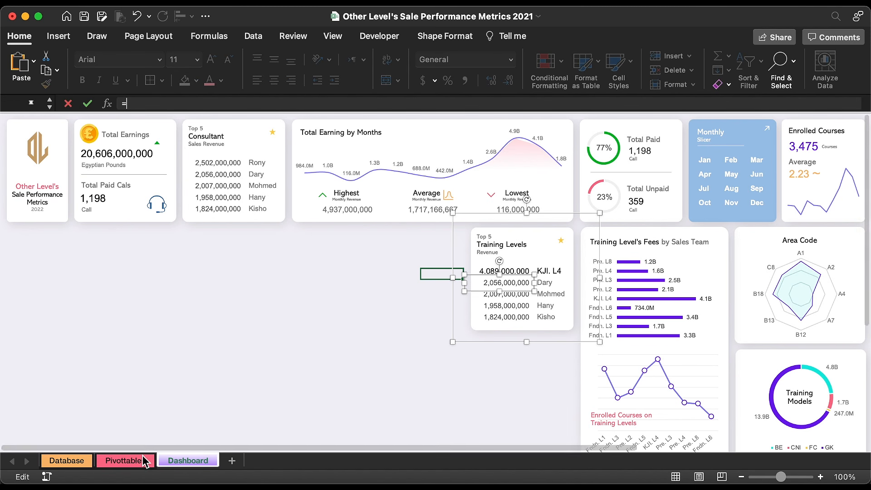
pyautogui.click(146, 462)
pyautogui.click(488, 217)
pyautogui.press('Return')
# Link the second row's name text box in the Training Levels card to Pivottables!BQ9
pyautogui.click(551, 283)
pyautogui.click(346, 107)
pyautogui.press('super+a')
pyautogui.write('=')
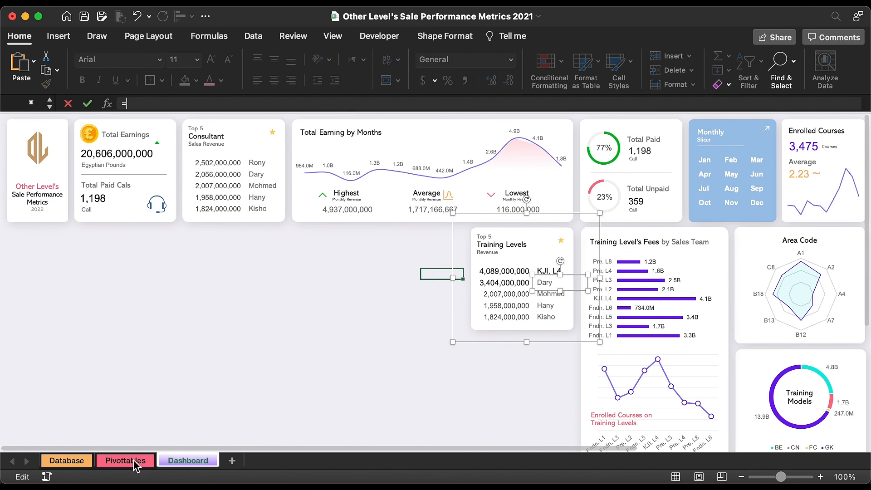
pyautogui.click(134, 463)
pyautogui.click(440, 219)
pyautogui.press('Return')
# Link the third row's amount text box in the Training Levels card to Pivottables!BR10
pyautogui.click(510, 299)
pyautogui.click(367, 104)
pyautogui.press('super+a')
pyautogui.write('=')
pyautogui.click(132, 459)
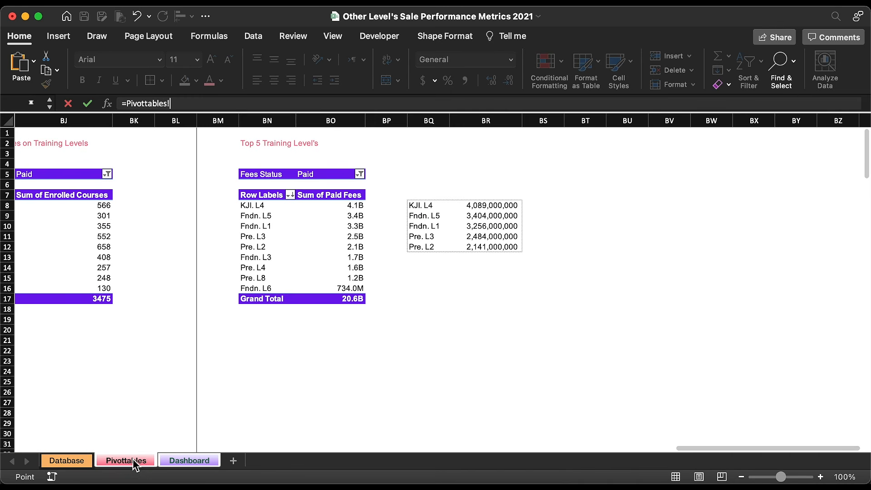
pyautogui.click(488, 227)
pyautogui.press('Return')
# Link the third row's name text box in the Training Levels card to Pivottables!BQ10
pyautogui.click(548, 295)
pyautogui.click(406, 104)
pyautogui.press('super+a')
pyautogui.write('=')
pyautogui.click(125, 460)
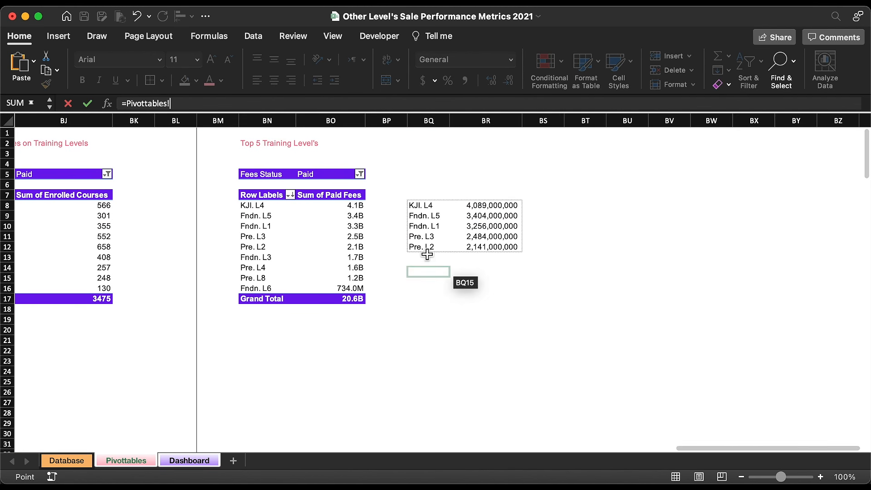
pyautogui.click(424, 227)
pyautogui.press('Return')
# Link the fourth row's amount text box in the Training Levels card to Pivottables!BR11
pyautogui.click(499, 305)
pyautogui.click(346, 103)
pyautogui.press('super+a')
pyautogui.write('=')
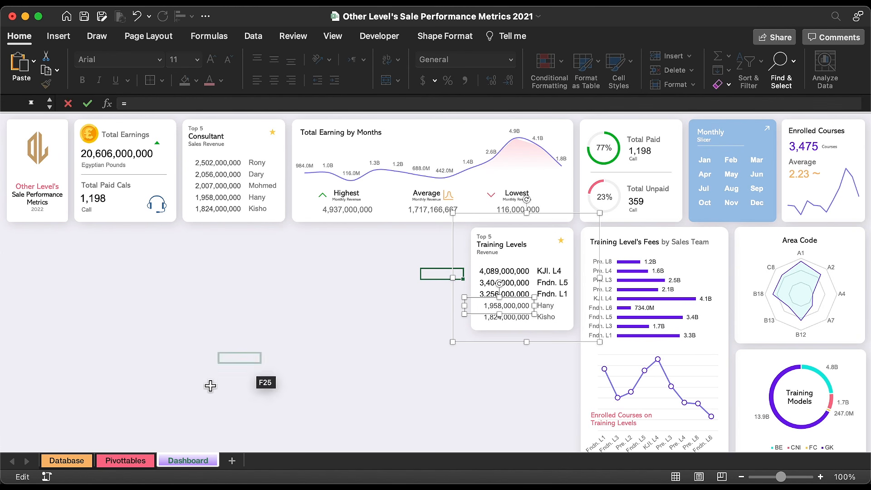
pyautogui.click(126, 461)
pyautogui.click(504, 236)
pyautogui.press('Return')
# Link the fourth row's name text box in the Training Levels card to Pivottables!BQ11
pyautogui.click(547, 311)
pyautogui.click(362, 104)
pyautogui.press('super+a')
pyautogui.write('=')
pyautogui.click(126, 461)
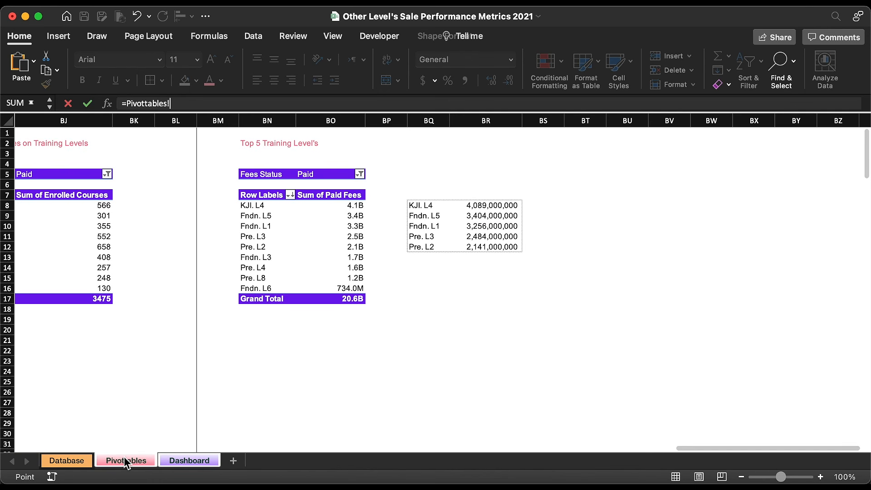
pyautogui.click(438, 227)
pyautogui.press('Return')
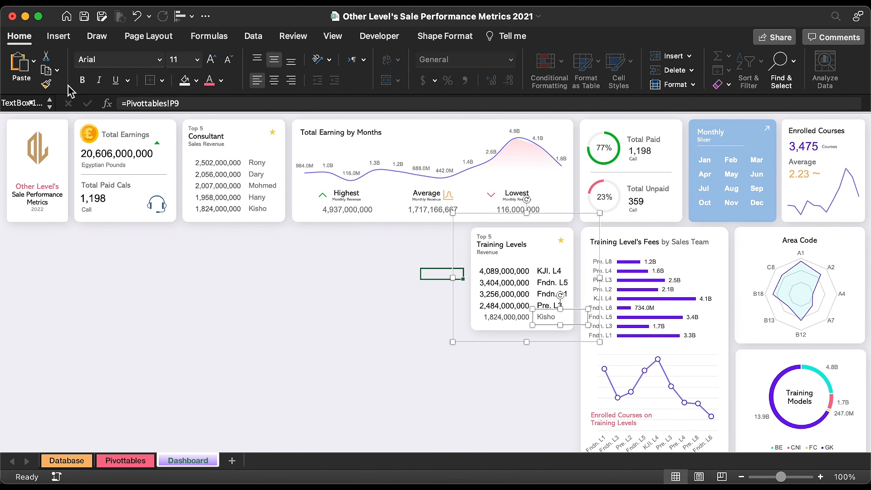
# Copy the fifth row's name formatting onto the four level names above it with Format Painter
pyautogui.click(47, 85)
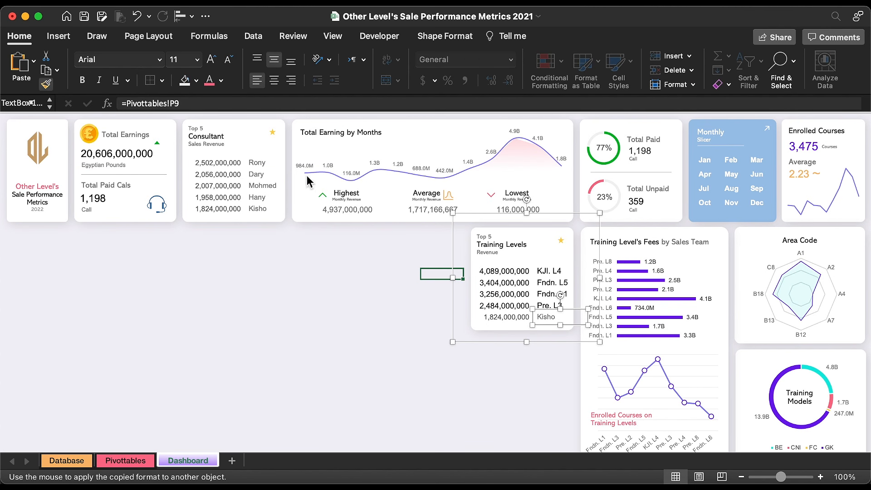
pyautogui.click(547, 304)
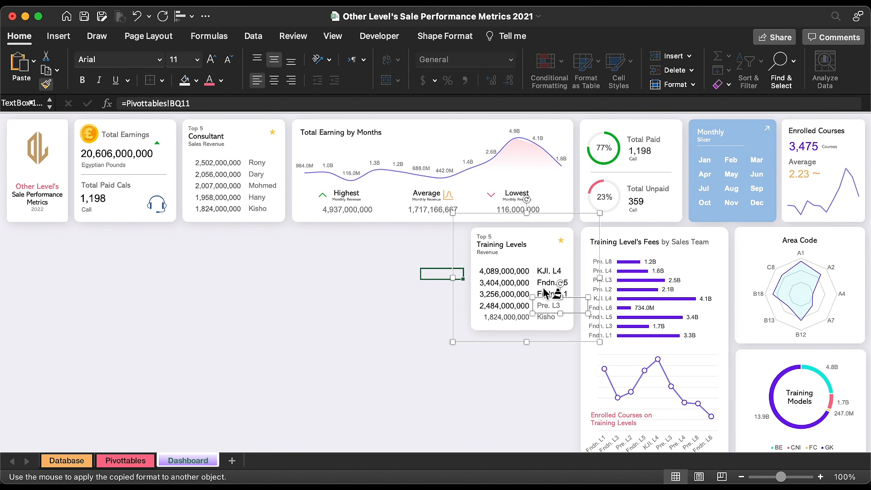
pyautogui.click(546, 293)
pyautogui.click(552, 284)
pyautogui.click(552, 271)
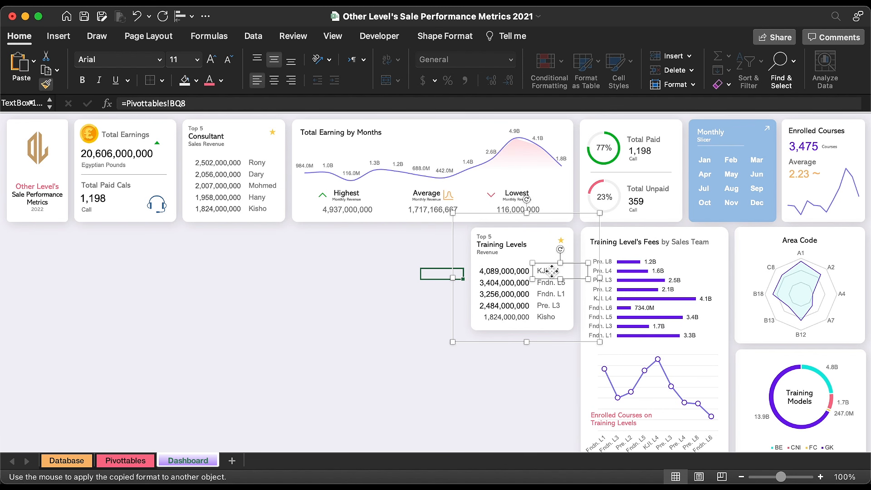
# Copy the fifth row's amount formatting onto the four amounts above it with Format Painter
pyautogui.click(509, 317)
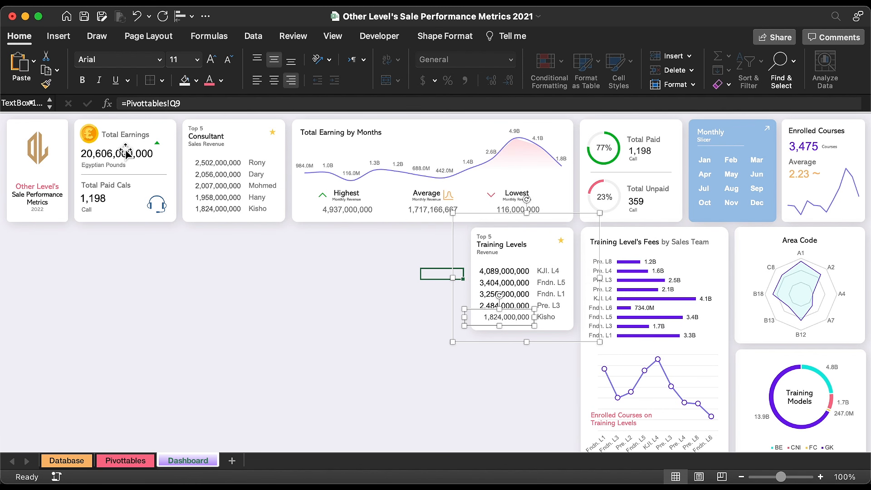
pyautogui.click(46, 84)
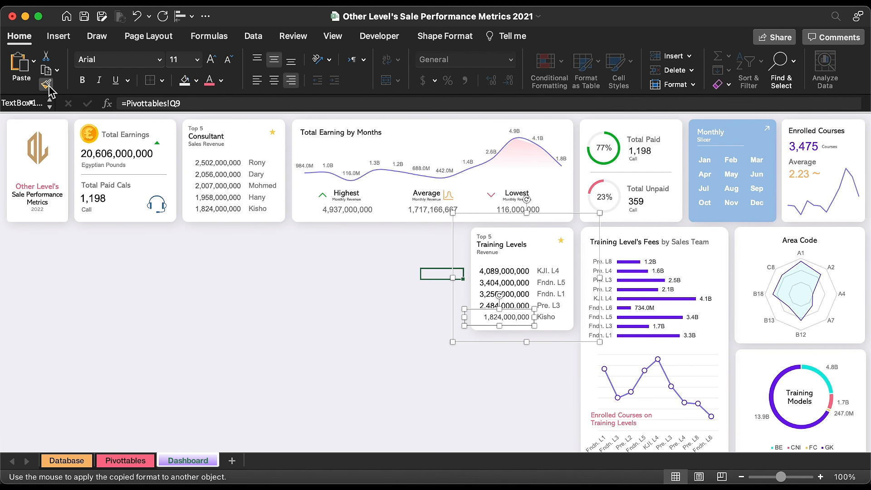
pyautogui.click(485, 297)
pyautogui.click(485, 308)
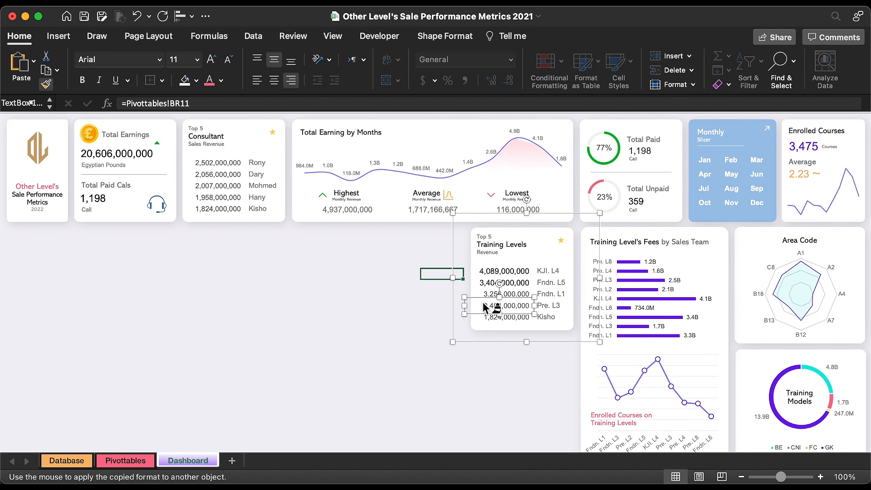
pyautogui.click(483, 284)
pyautogui.click(485, 272)
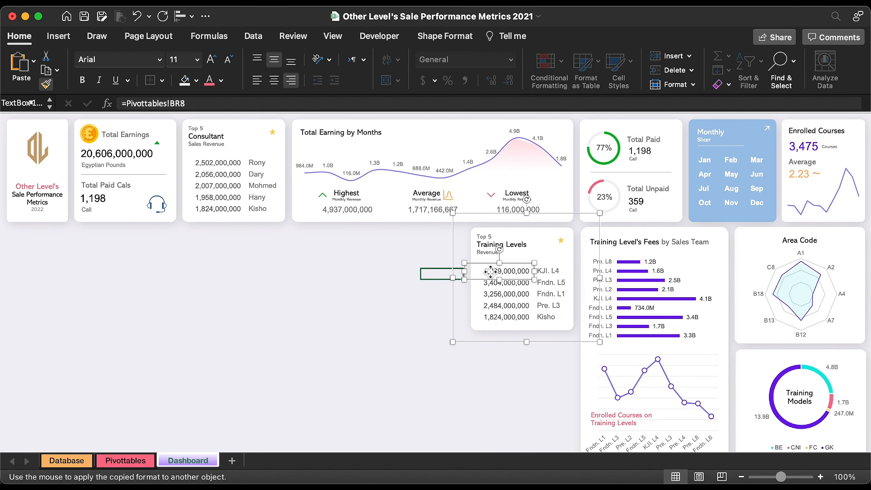
# Link the fifth row's name text box to Pivottables!BQ12 and its amount text box to Pivottables!BR12
pyautogui.click(549, 317)
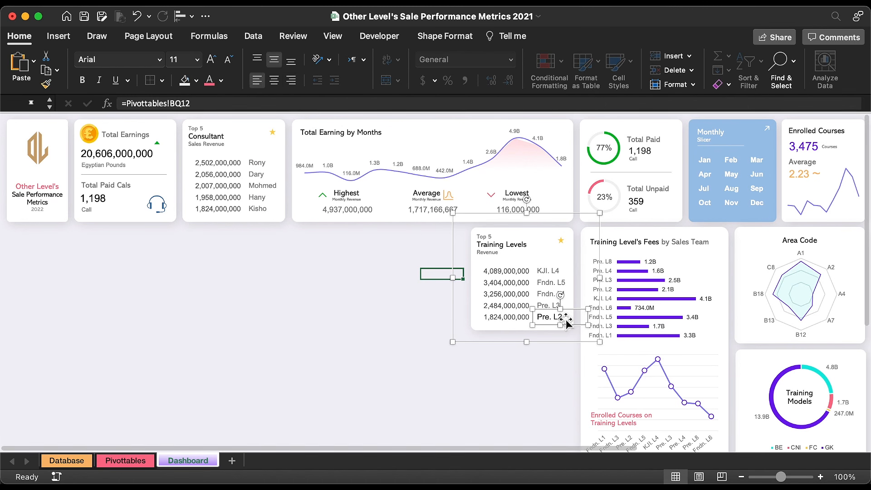
pyautogui.click(505, 317)
pyautogui.click(307, 102)
pyautogui.press('super+a')
pyautogui.write('=')
pyautogui.click(126, 461)
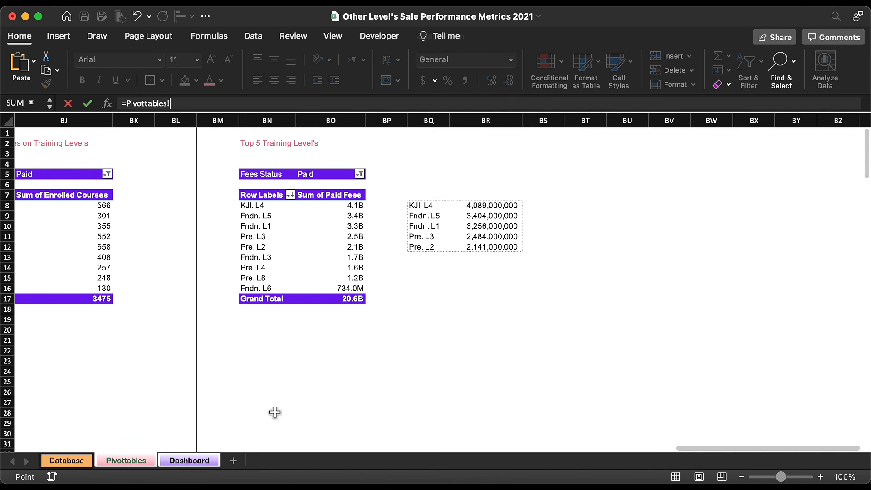
pyautogui.click(494, 248)
pyautogui.press('Return')
# Match the fifth row's name and amount formatting to the rows above with Format Painter
pyautogui.click(552, 295)
pyautogui.click(46, 85)
pyautogui.click(547, 318)
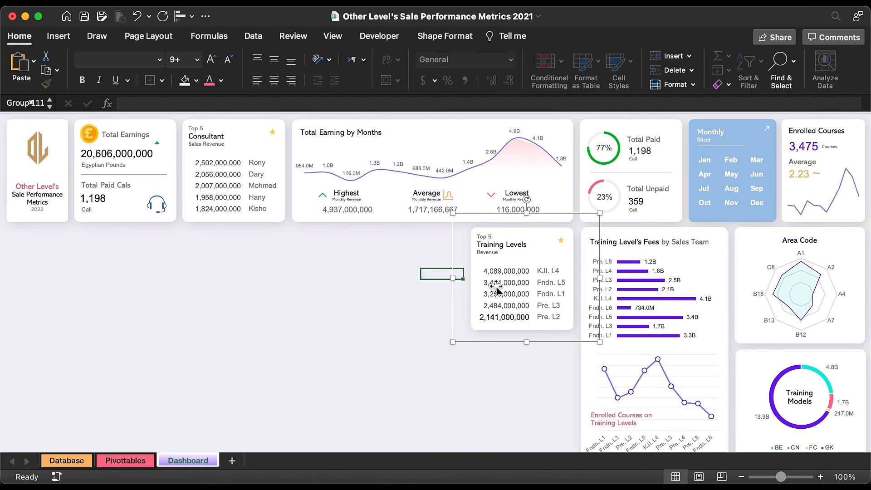
pyautogui.click(497, 303)
pyautogui.click(46, 85)
pyautogui.click(518, 324)
pyautogui.click(527, 367)
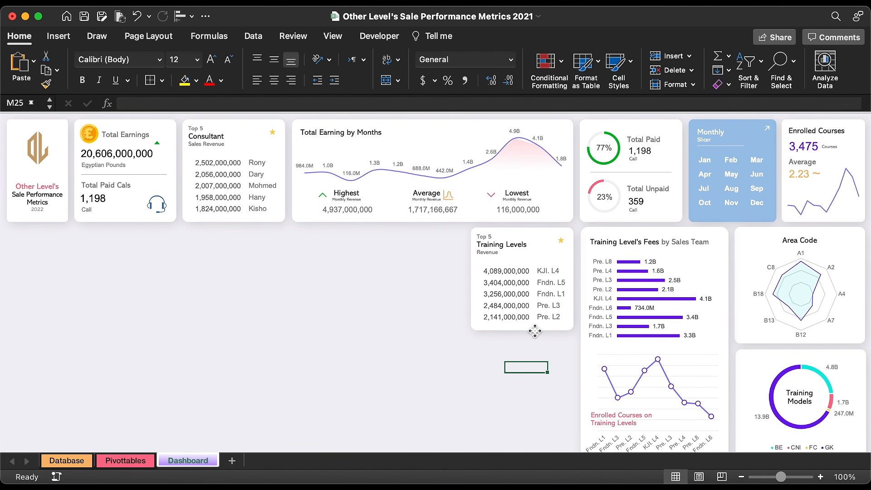
# Set the height of the Training Levels card's rounded background rectangle to 2.38 inches
pyautogui.click(535, 332)
pyautogui.click(535, 332)
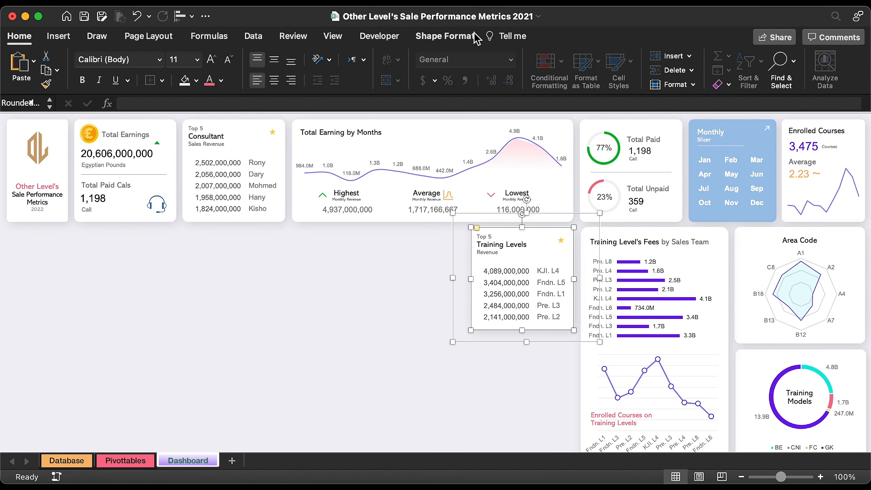
pyautogui.click(769, 62)
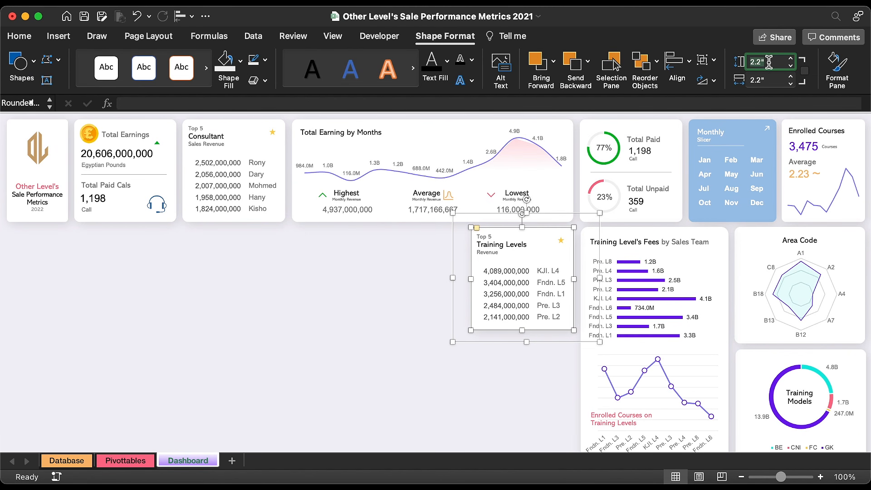
pyautogui.press('Return')
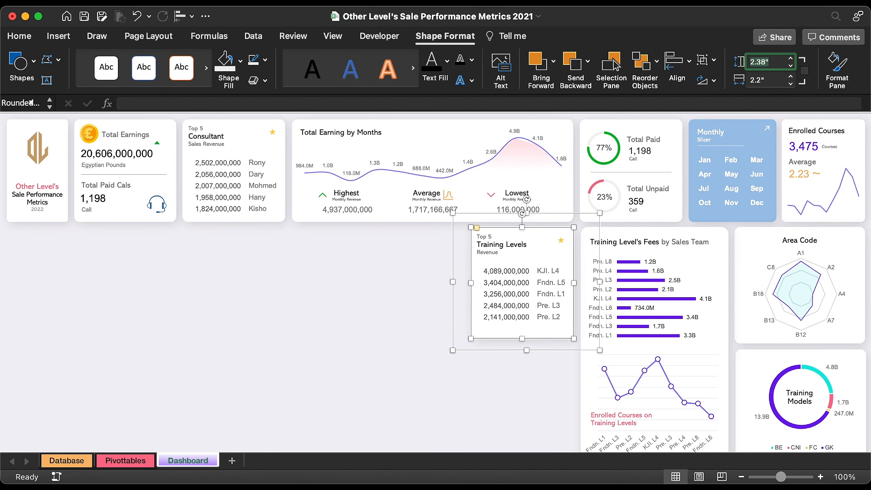
# Ungroup the Training Levels card and stretch the group of its five name and amount rows to a height of 1.6 inches
pyautogui.click(541, 216)
pyautogui.rightClick(542, 216)
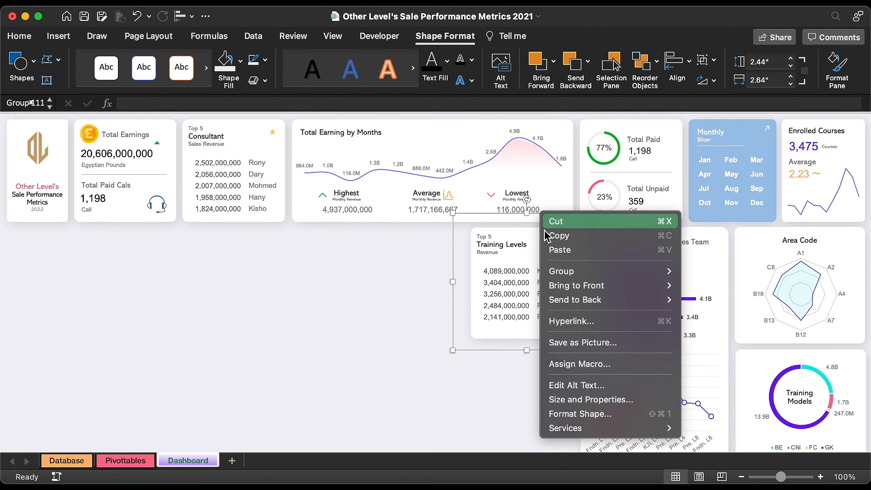
pyautogui.moveTo(568, 273)
pyautogui.click(689, 308)
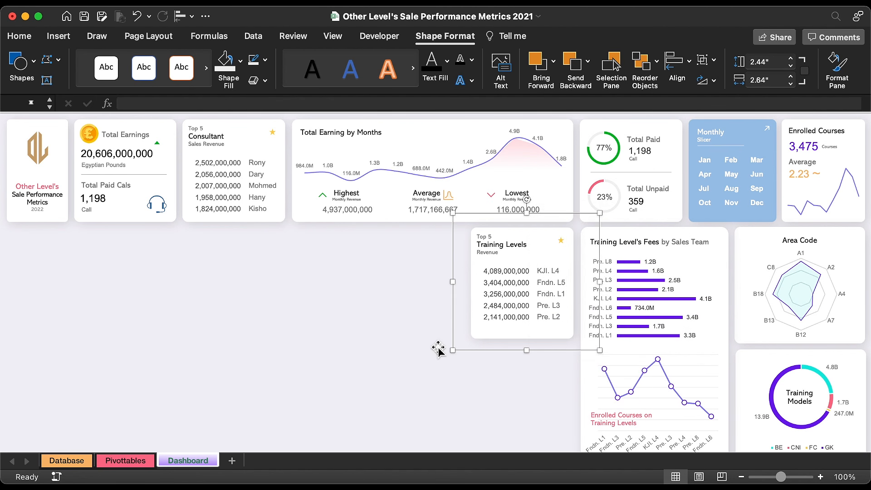
pyautogui.click(545, 289)
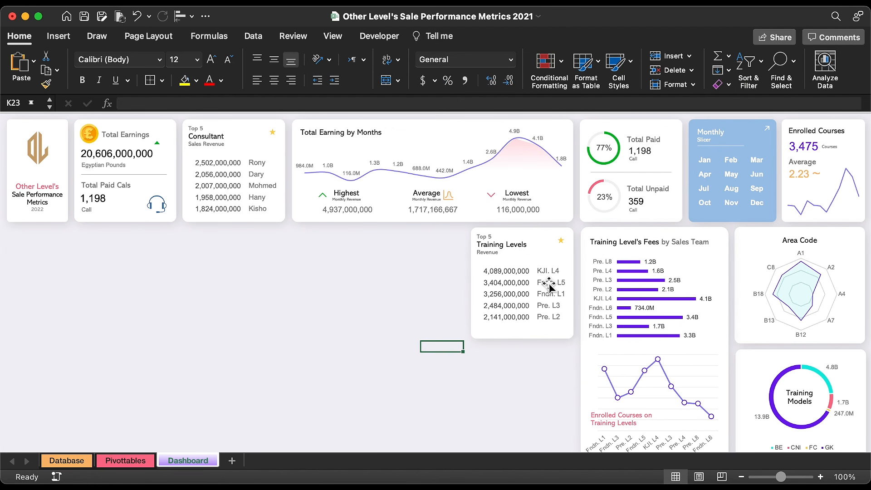
pyautogui.moveTo(528, 339); pyautogui.dragTo(529, 339)
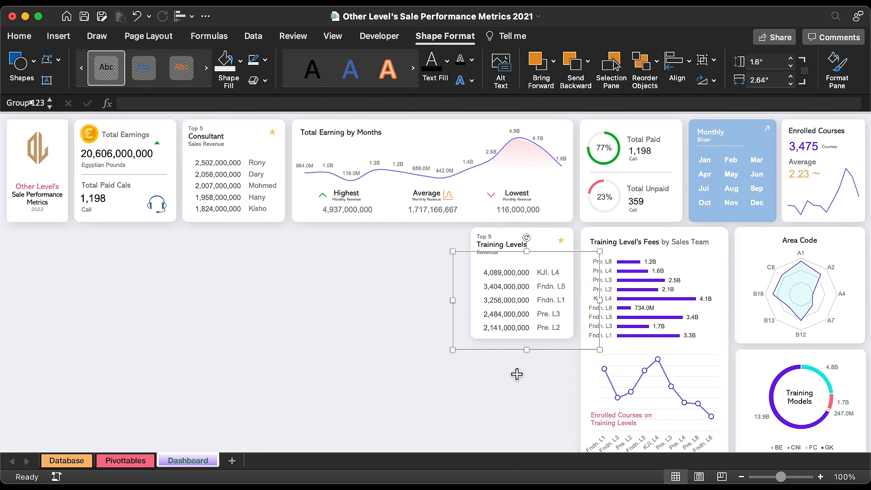
# Move the group of five name and amount rows up beneath the Training Levels heading
pyautogui.moveTo(530, 255); pyautogui.dragTo(529, 257)
pyautogui.click(527, 399)
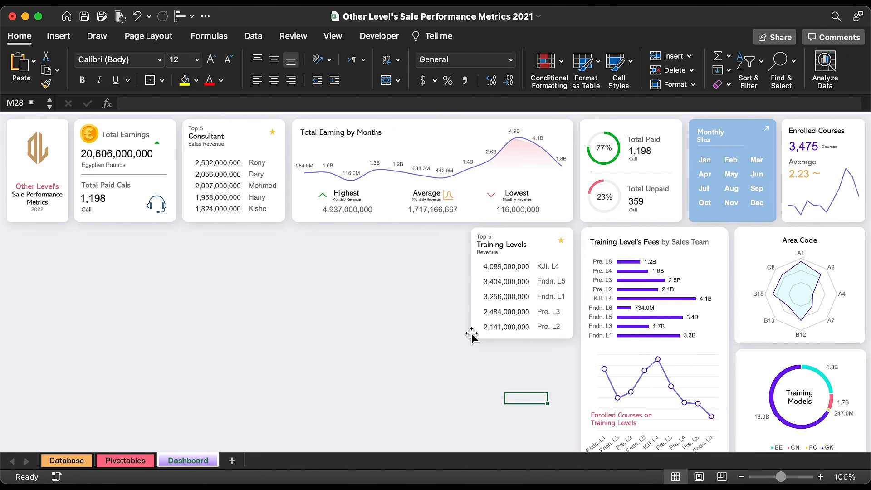
# Duplicate the Training Levels card's background beside it and widen the copy to start in line with the Consultant card
pyautogui.click(566, 236)
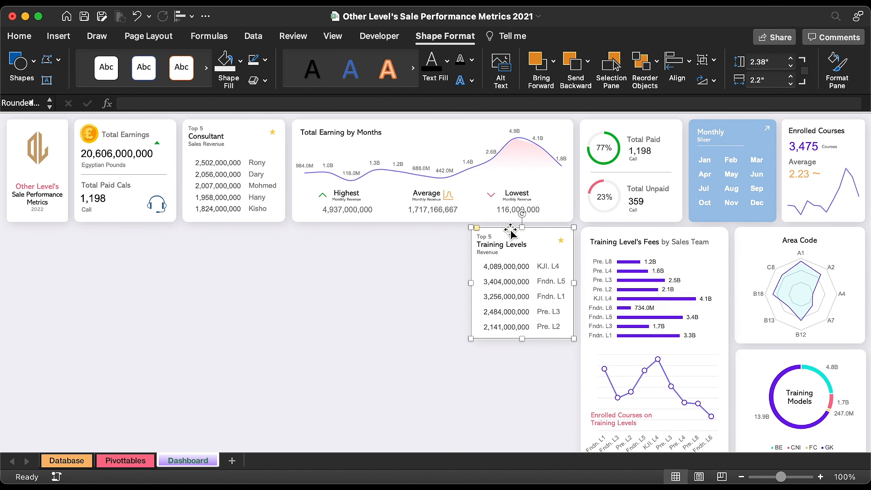
pyautogui.moveTo(510, 229); pyautogui.dragTo(401, 242)
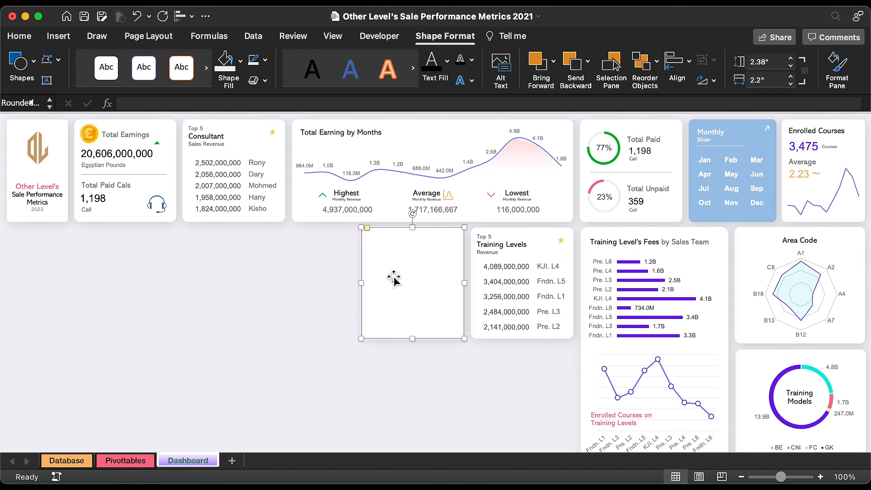
pyautogui.moveTo(366, 287); pyautogui.dragTo(184, 280)
# Copy the Training Level's Fees title text box onto the new wide card and change its text to "Average Paid Calls Duration by Months"
pyautogui.click(616, 237)
pyautogui.moveTo(617, 237); pyautogui.dragTo(222, 243)
pyautogui.write('A')
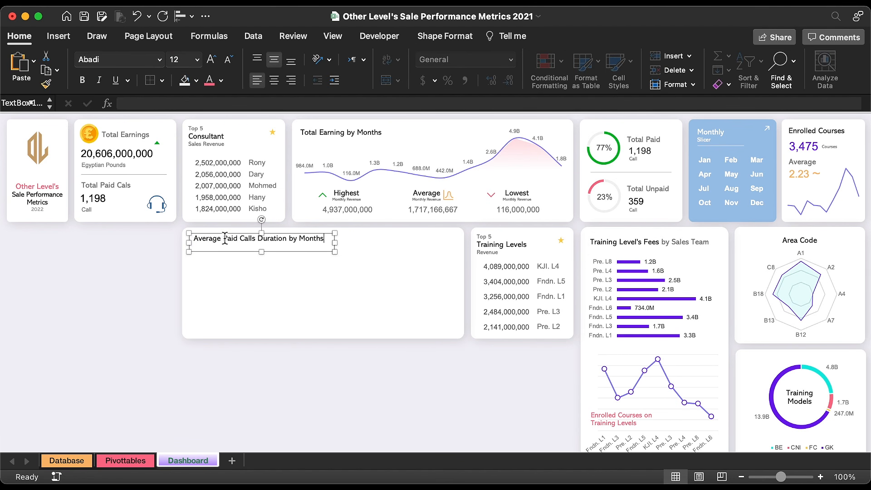
# Split the title into "Average", "Paid Calls Duration" and "by Months" lines, and fit its text box into the new card's upper-right corner
pyautogui.press('Return')
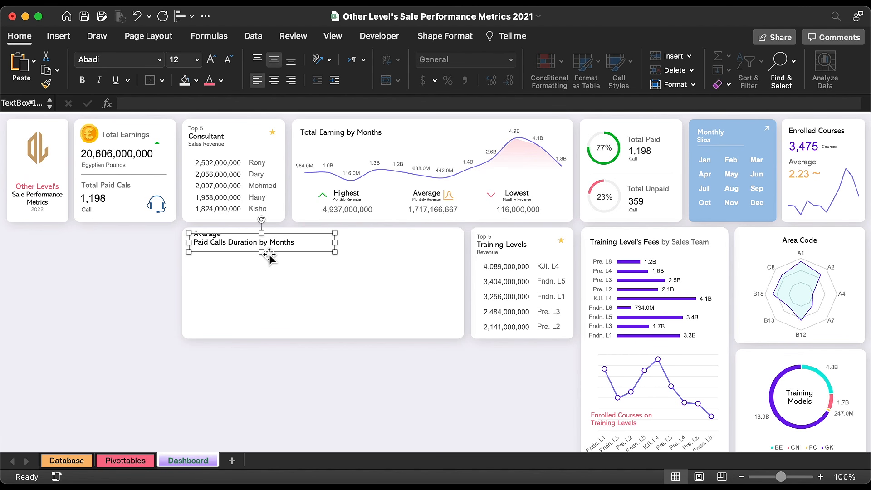
pyautogui.press('Return')
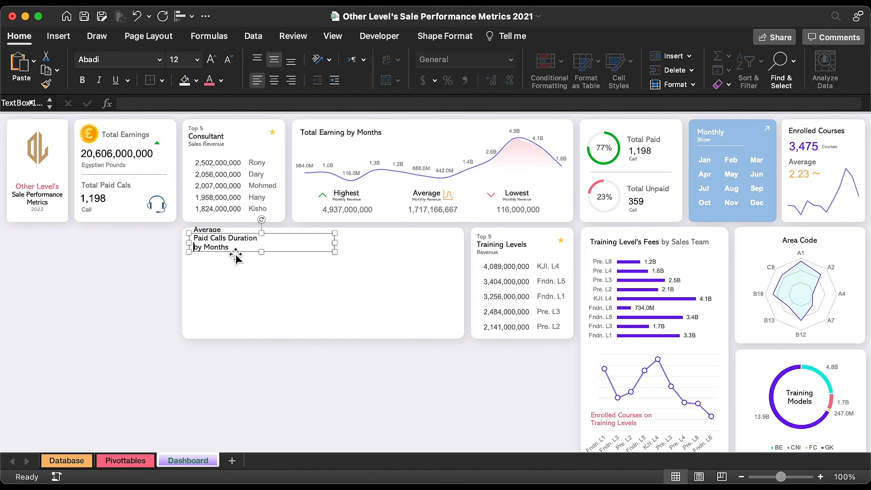
pyautogui.moveTo(236, 256); pyautogui.dragTo(432, 251)
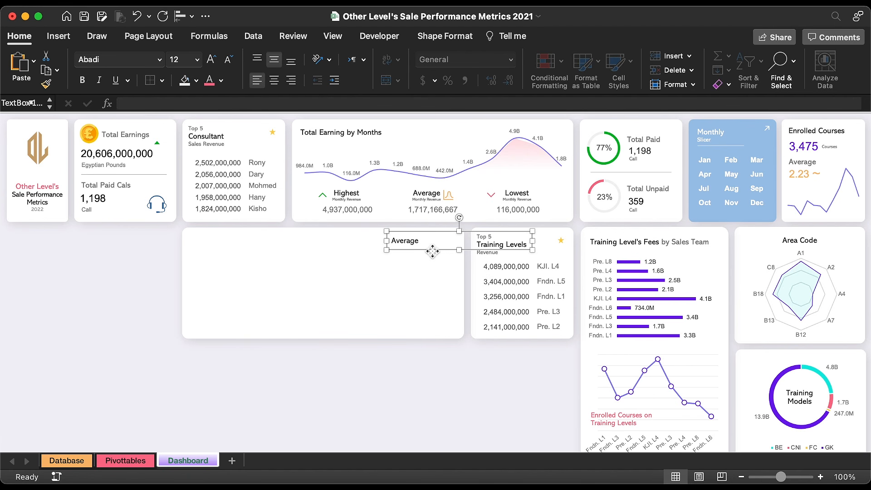
pyautogui.moveTo(461, 271); pyautogui.dragTo(460, 272)
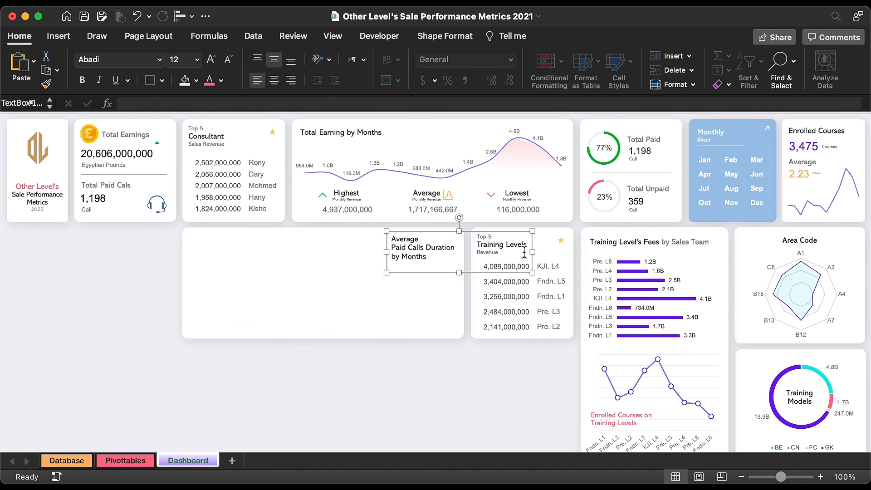
pyautogui.moveTo(536, 254); pyautogui.dragTo(444, 270)
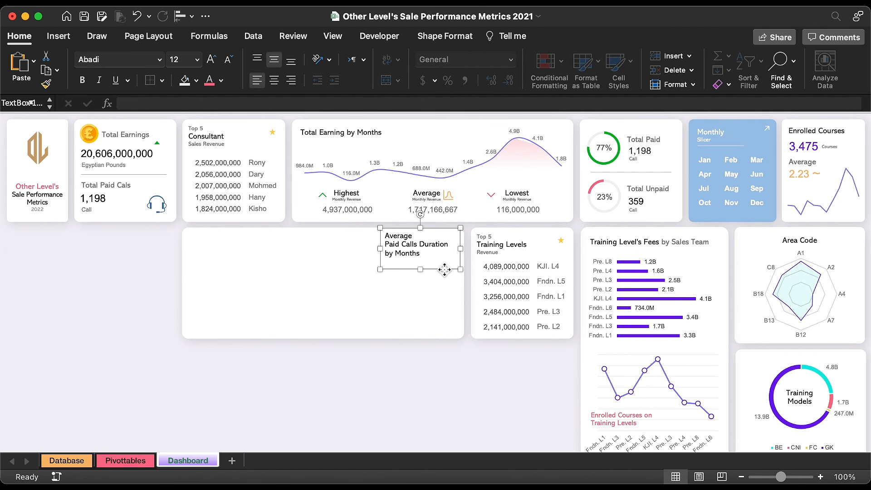
# Color the title's "by Months" line gray and reduce the font size of "Average" to 10.5
pyautogui.tripleClick(406, 253)
pyautogui.click(221, 81)
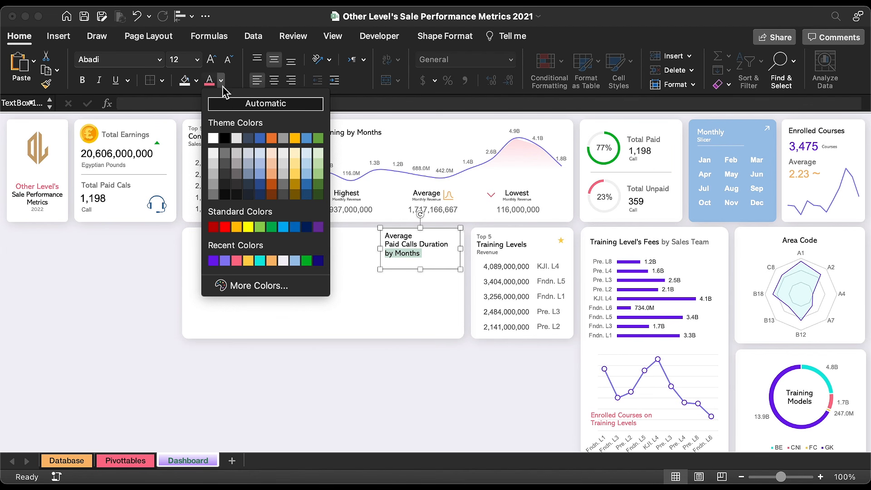
pyautogui.click(210, 195)
pyautogui.doubleClick(402, 236)
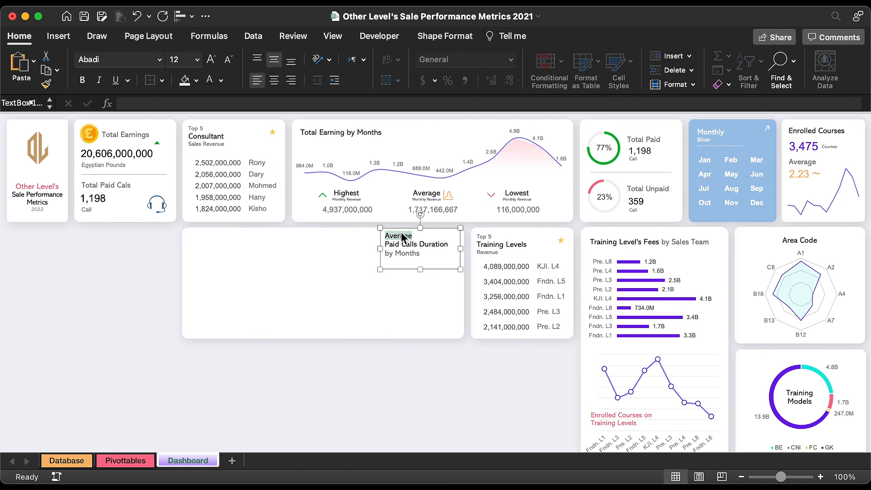
pyautogui.click(228, 60)
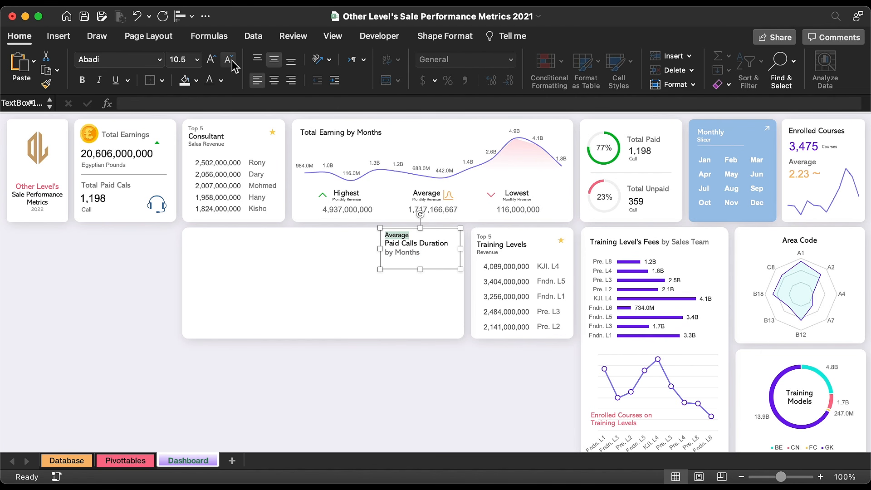
pyautogui.click(405, 248)
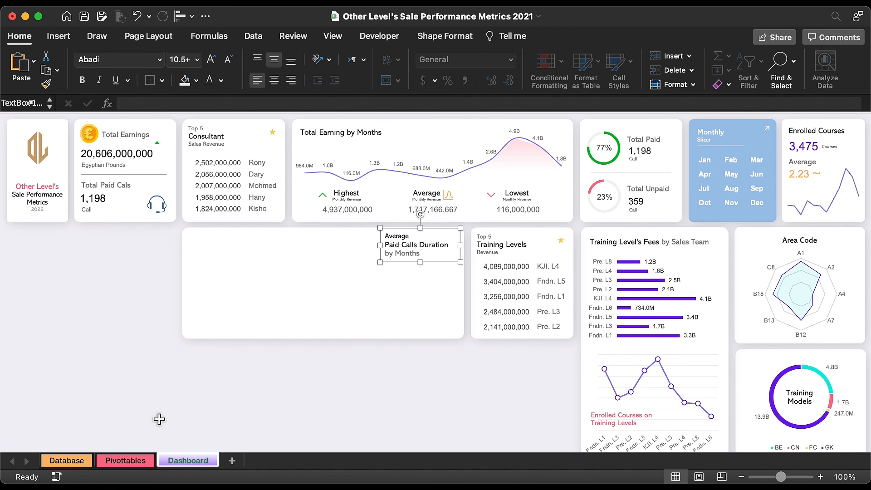
# Copy the Top 5 Training Level's pivot columns BL:BO on the Pivottables sheet and paste them starting at column BU
pyautogui.click(132, 463)
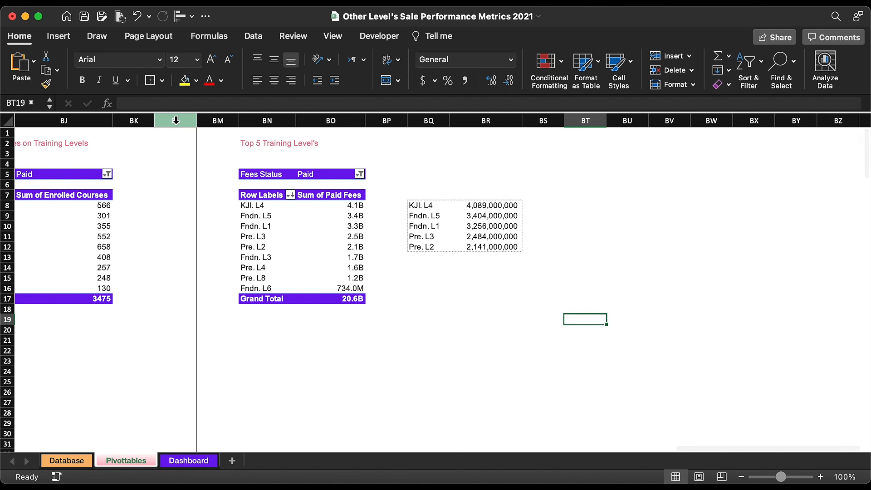
pyautogui.moveTo(174, 120); pyautogui.dragTo(335, 116)
pyautogui.press('super+c')
pyautogui.click(626, 133)
pyautogui.press('super+v')
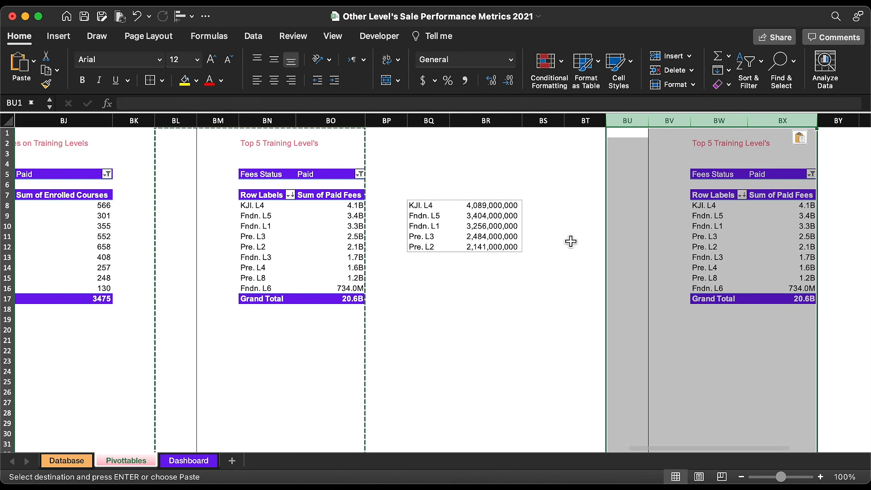
# Change the pasted pivot table's heading in BW2 to "Average Paid Calls Duration by Months"
pyautogui.hscroll(10, 571, 241)
pyautogui.doubleClick(127, 143)
pyautogui.press('super+a')
pyautogui.write('Average Paid Calls Duration by Mont')
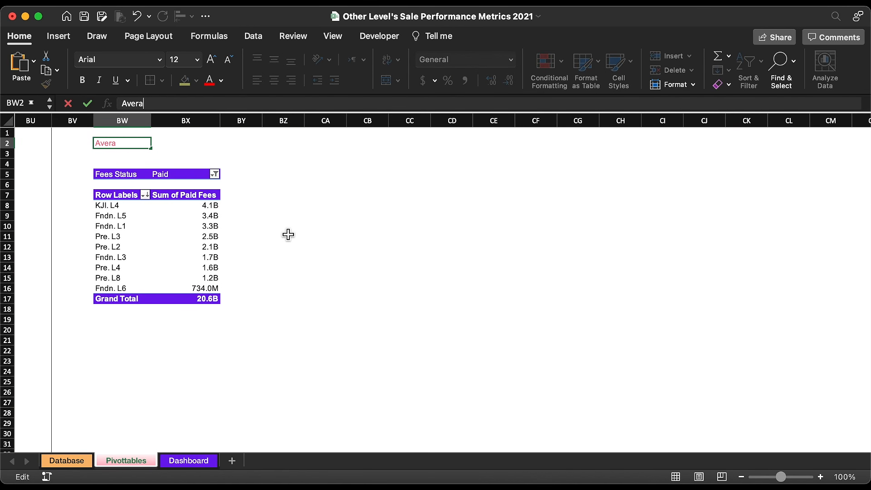
pyautogui.press('Return')
# Replace Training Levels with Month in the pasted pivot table's rows and remove Sum of Paid Fees from its values
pyautogui.click(194, 216)
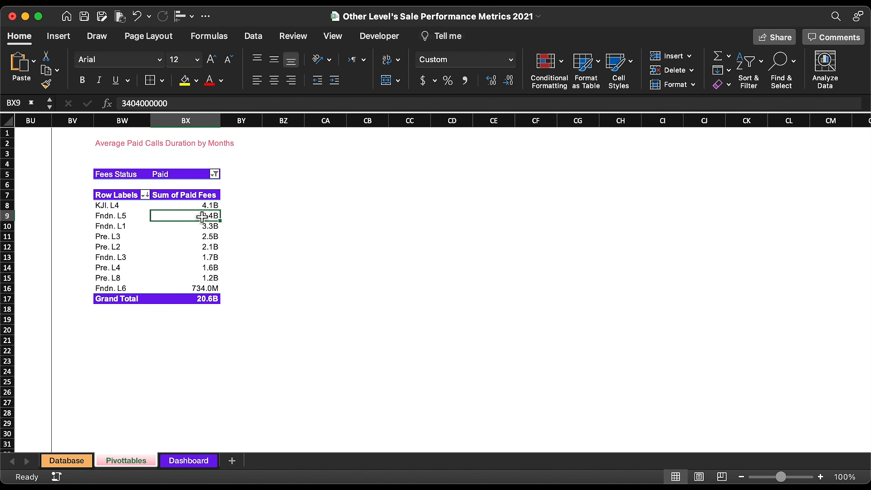
pyautogui.click(487, 38)
pyautogui.click(788, 68)
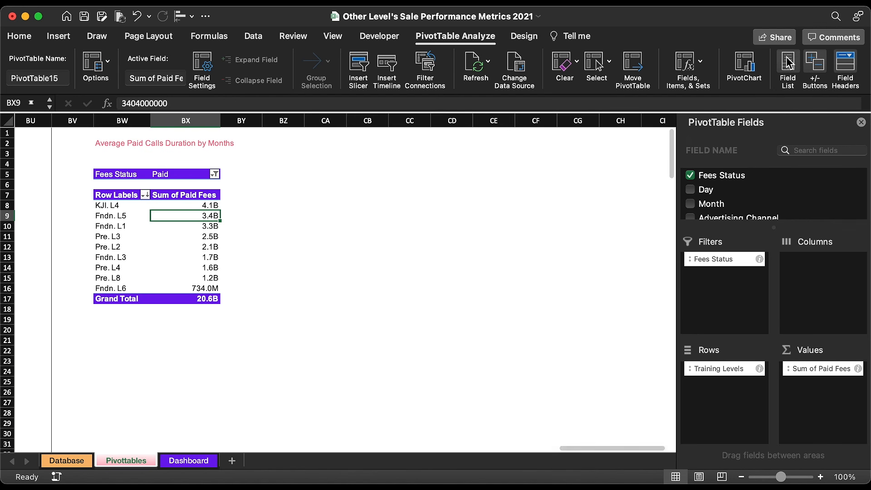
pyautogui.moveTo(734, 367); pyautogui.dragTo(645, 358)
pyautogui.moveTo(822, 368); pyautogui.dragTo(523, 326)
pyautogui.scroll(-2, 730, 203)
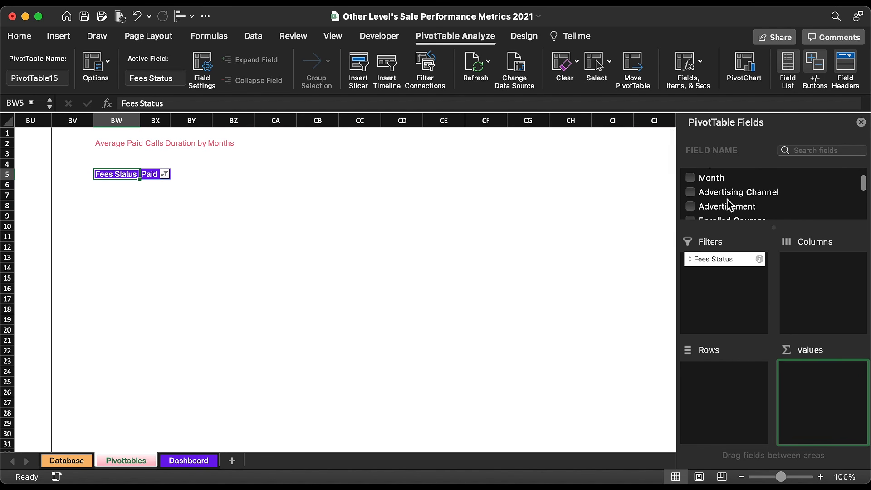
pyautogui.moveTo(719, 184); pyautogui.dragTo(729, 377)
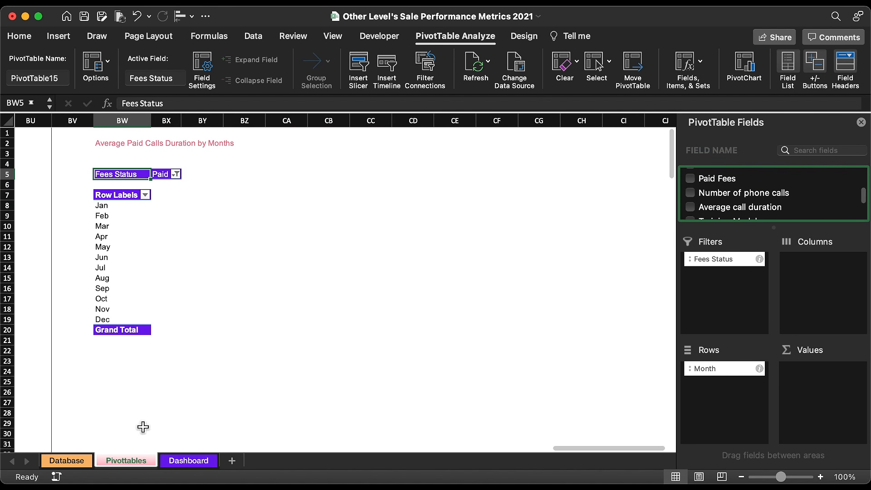
# Check the Average call duration column on the Database sheet and add that field to the new pivot table's values
pyautogui.click(81, 460)
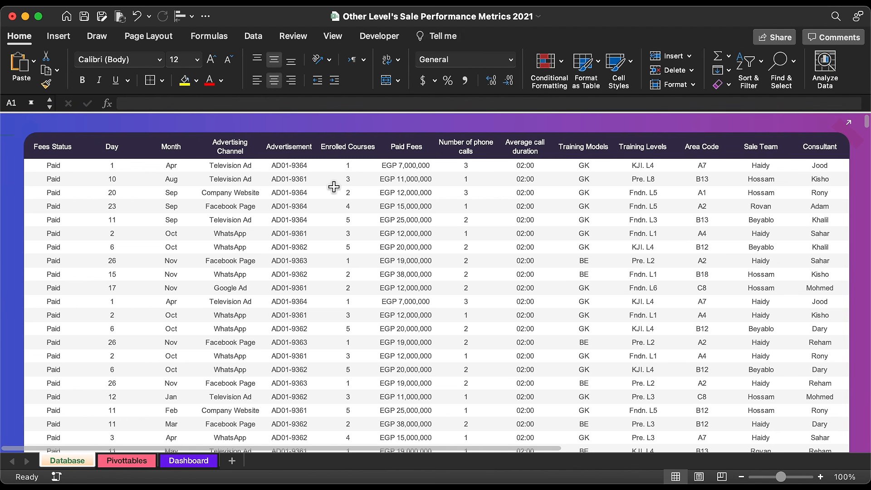
pyautogui.moveTo(527, 169); pyautogui.dragTo(527, 429)
pyautogui.click(528, 182)
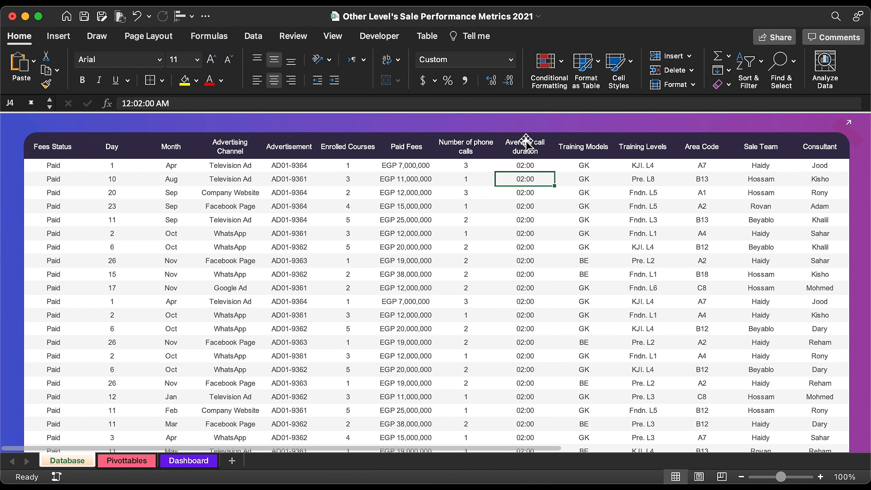
pyautogui.click(126, 463)
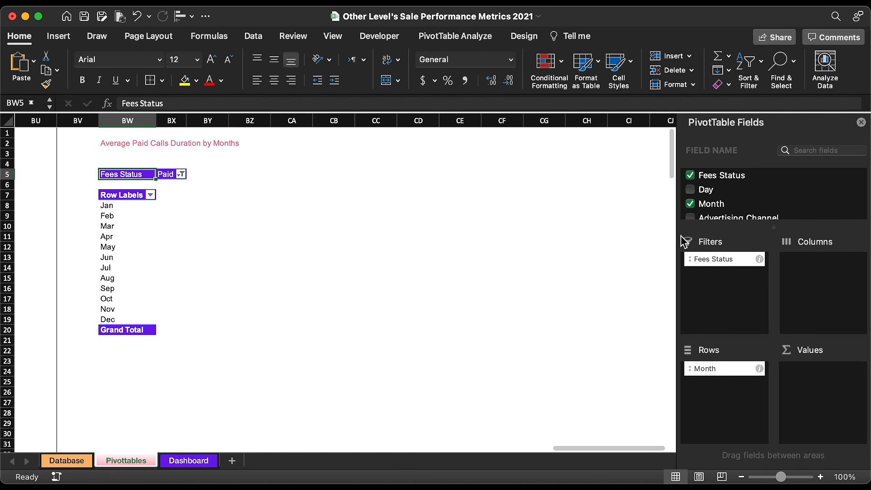
pyautogui.scroll(-5, 744, 213)
pyautogui.scroll(-3, 744, 214)
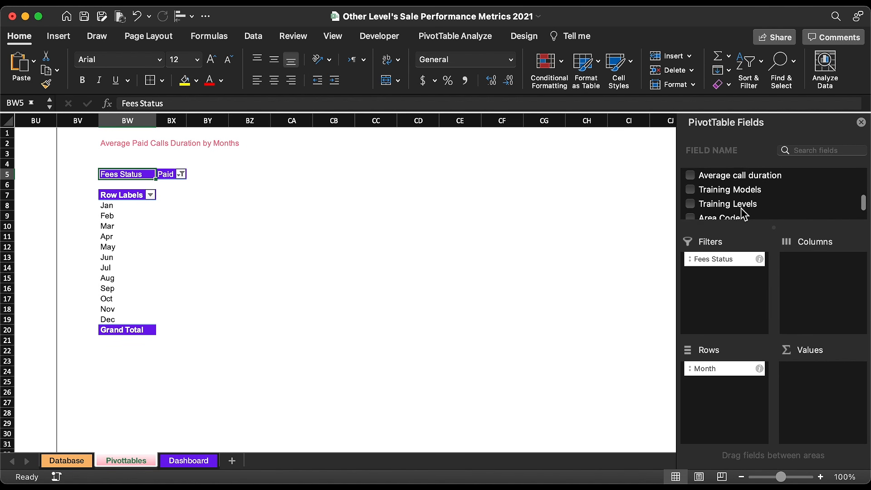
pyautogui.moveTo(731, 174); pyautogui.dragTo(833, 404)
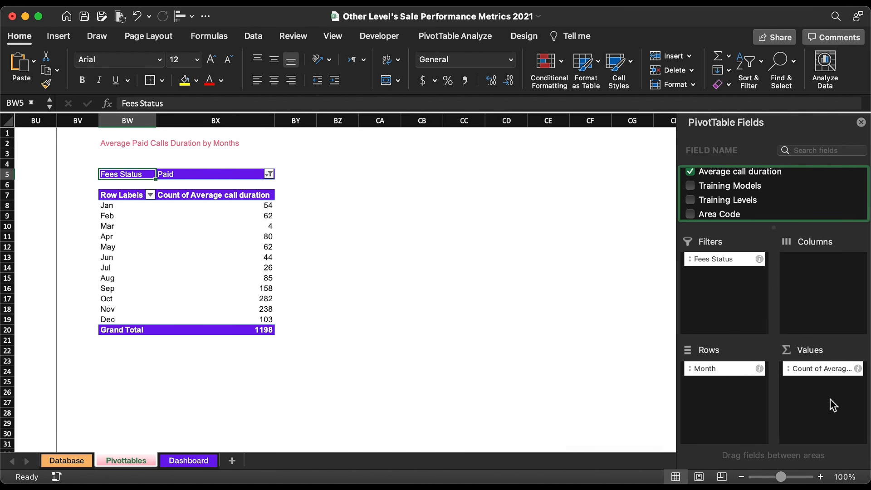
# Summarize the Average call duration values by Average and apply the custom number format mm:ss
pyautogui.click(858, 369)
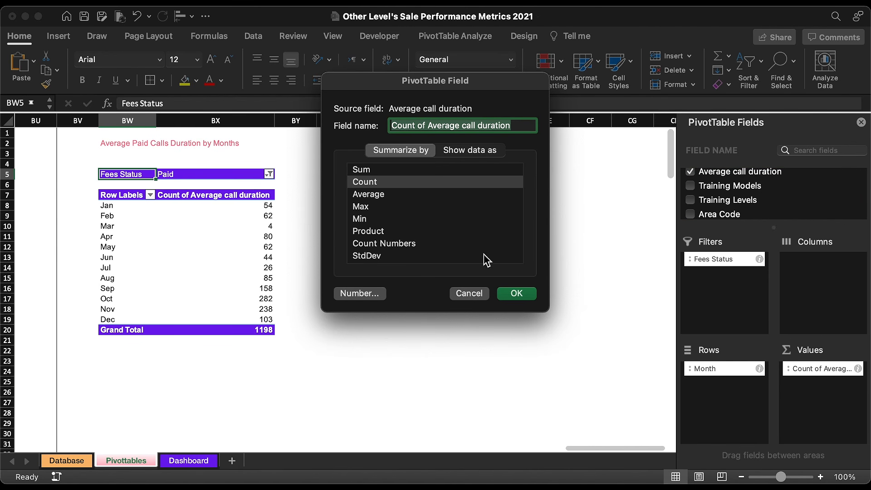
pyautogui.click(371, 194)
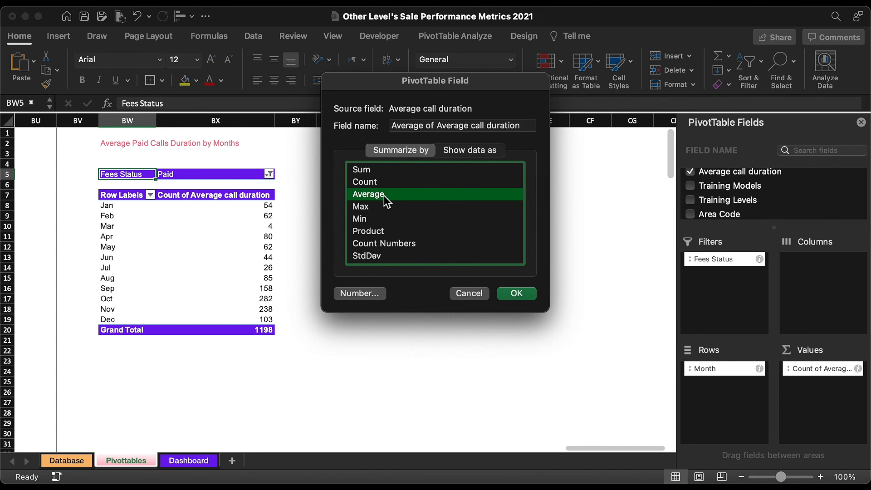
pyautogui.click(370, 295)
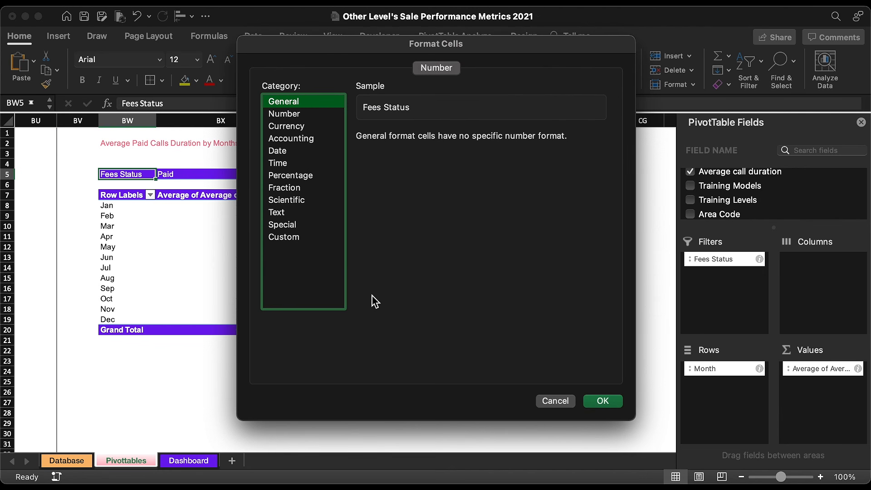
pyautogui.click(298, 244)
pyautogui.scroll(-10, 404, 243)
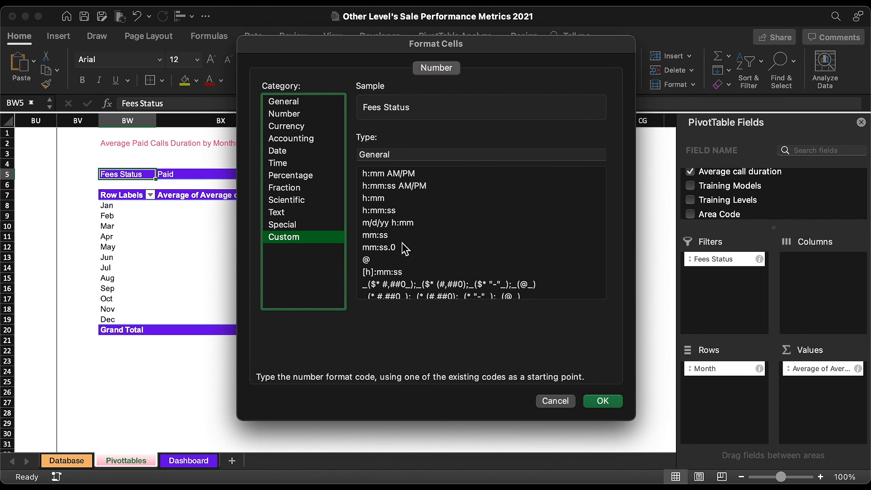
pyautogui.click(384, 235)
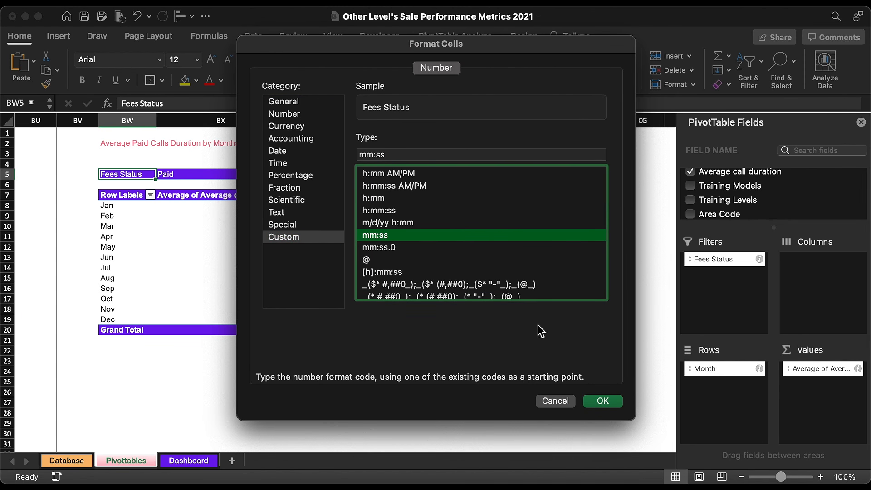
pyautogui.click(603, 402)
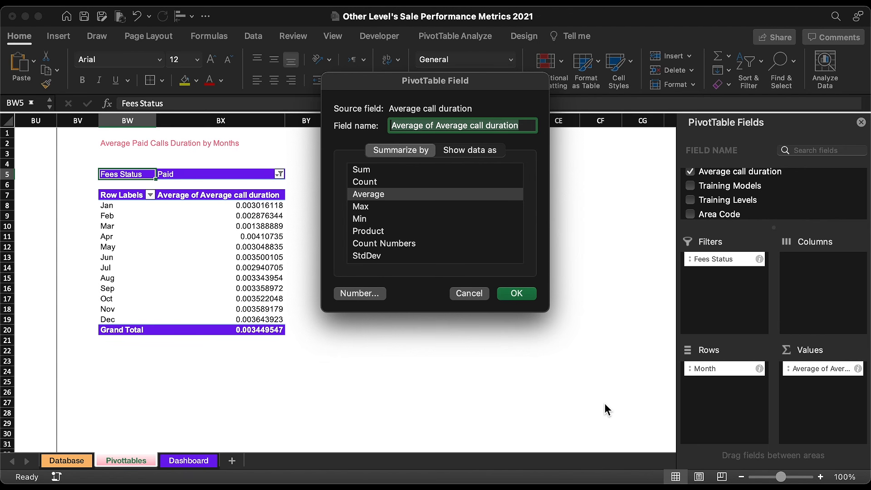
pyautogui.click(518, 295)
# Enter the headers "Months" in BZ7 and "Duration" in CA7 beside the pivot table
pyautogui.click(323, 204)
pyautogui.click(325, 195)
pyautogui.write('Months')
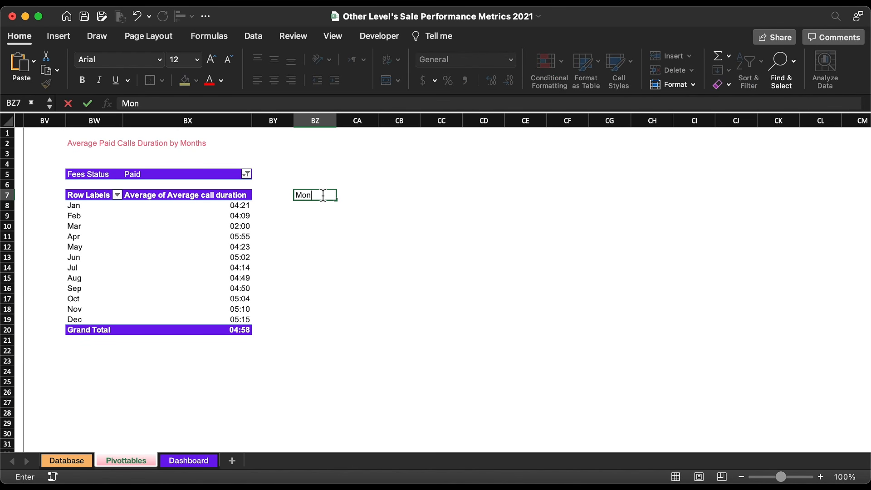
pyautogui.press('Tab')
pyautogui.write('Duration')
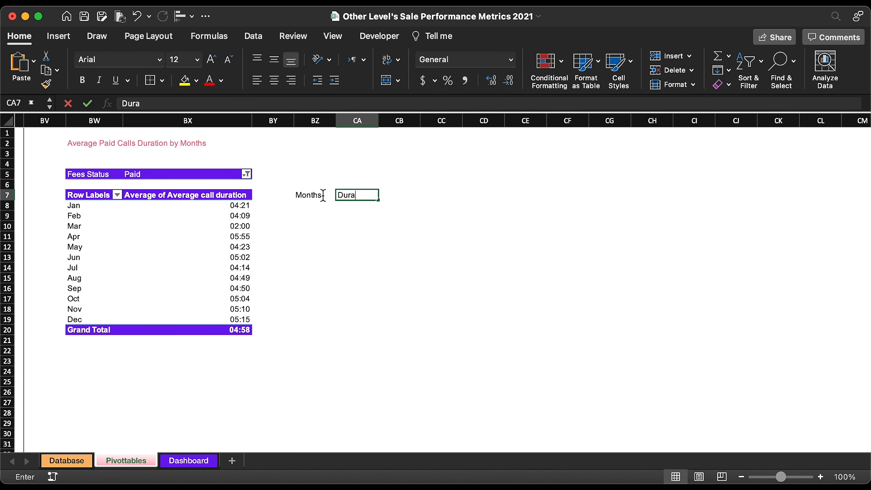
# Link BZ8 to the pivot table's first month with the formula =BW8
pyautogui.click(313, 213)
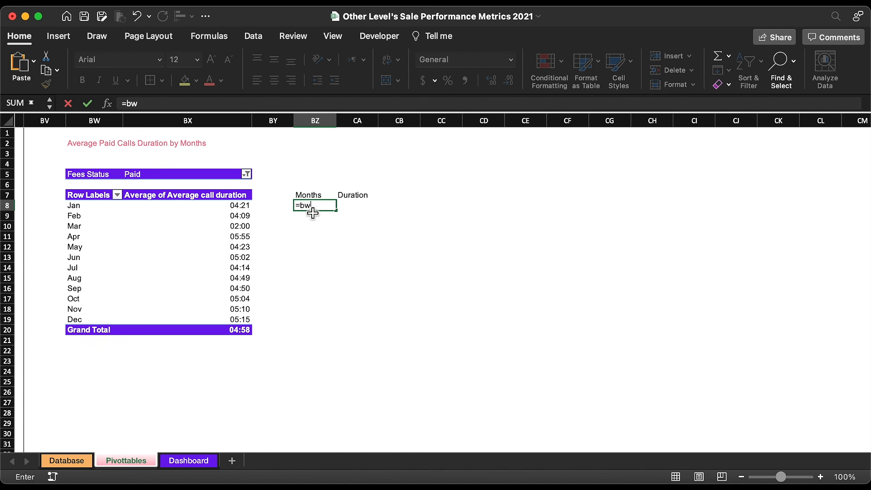
pyautogui.write('=bw8')
pyautogui.press('Return')
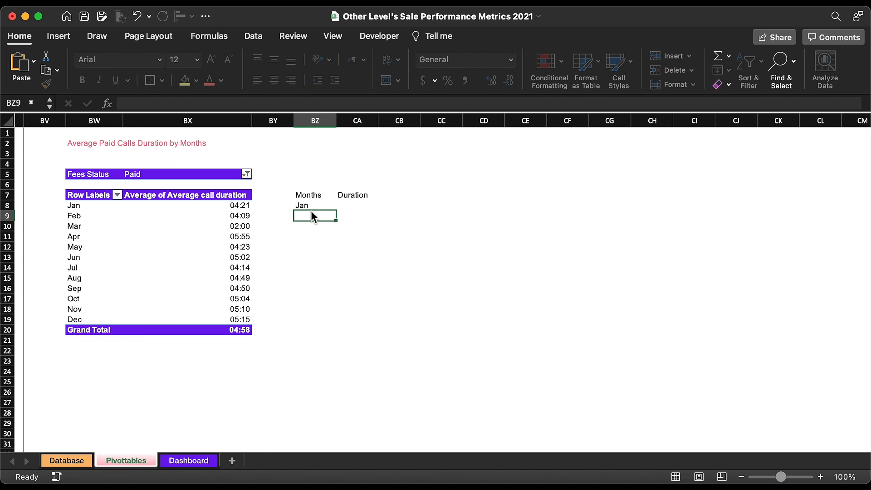
# Wrap the month link in BZ8 in an error check, making the formula =IFERROR(BW8,0)
pyautogui.click(312, 208)
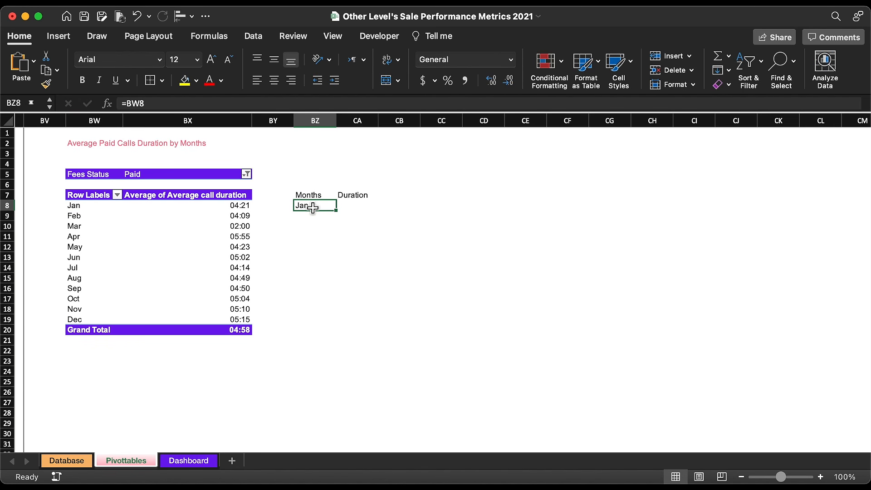
pyautogui.click(126, 103)
pyautogui.write('if')
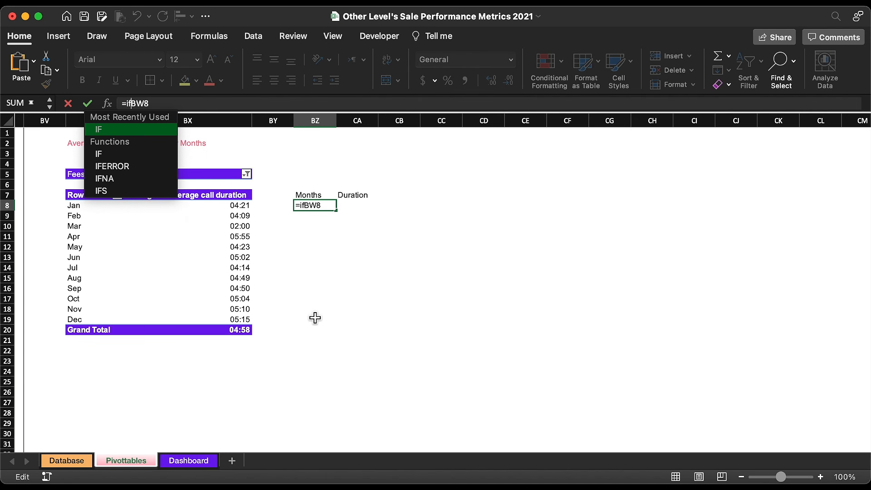
pyautogui.doubleClick(137, 165)
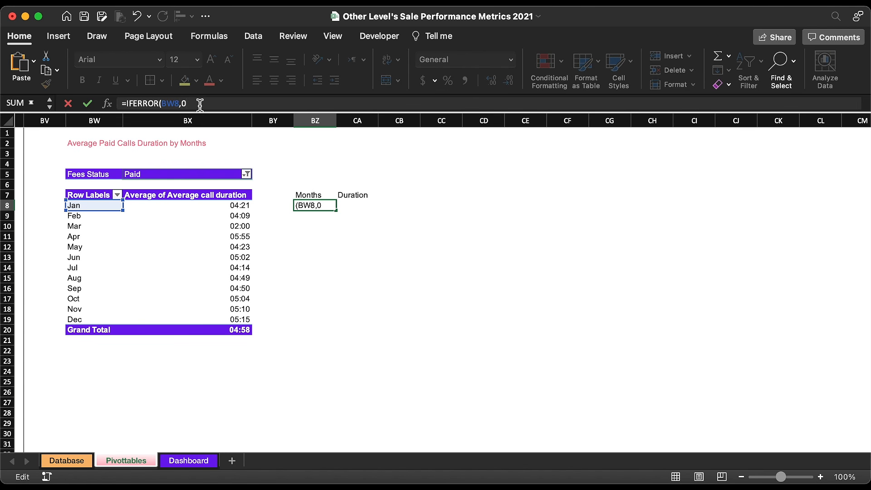
pyautogui.press('Return')
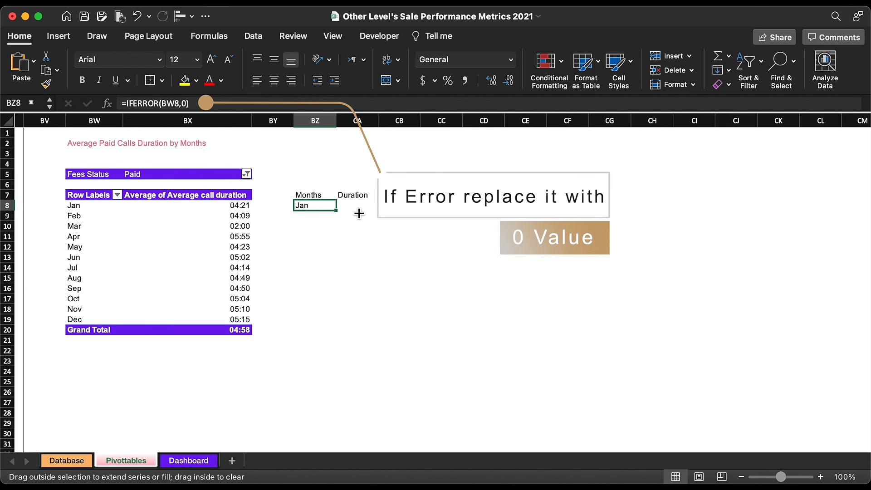
# Fill the BZ8 formula across and down through CA19, and copy the pivot durations' mm:ss format onto CA8:CA19
pyautogui.moveTo(359, 213); pyautogui.dragTo(377, 211)
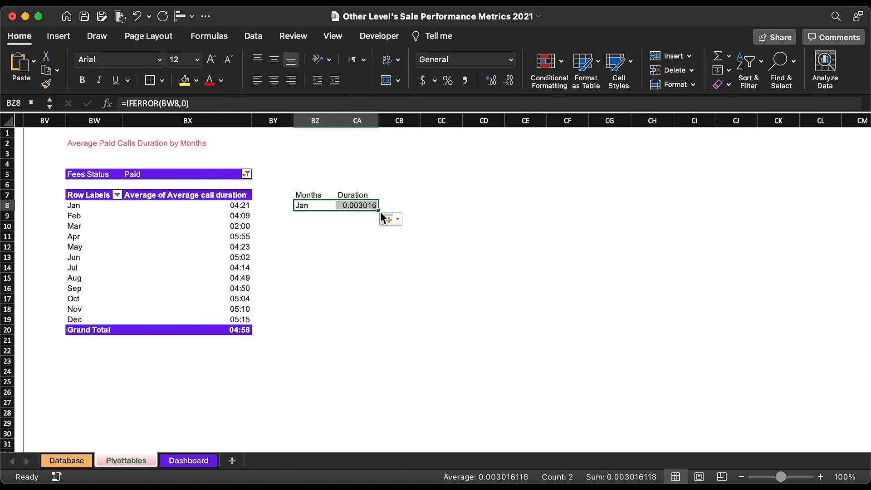
pyautogui.moveTo(381, 213); pyautogui.dragTo(370, 328)
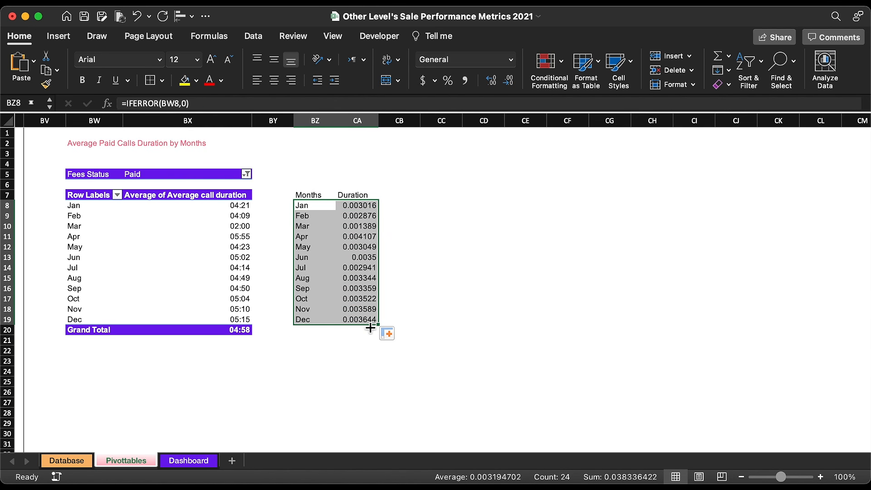
pyautogui.click(243, 215)
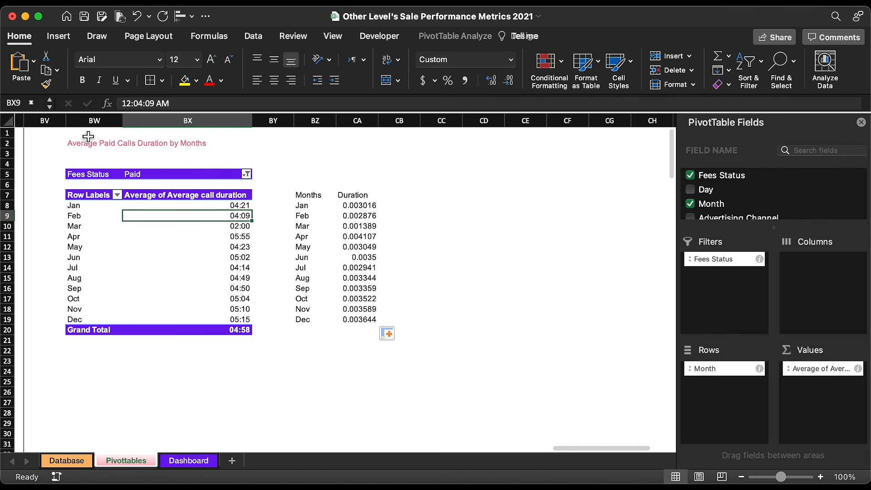
pyautogui.click(46, 84)
pyautogui.moveTo(363, 207); pyautogui.dragTo(360, 318)
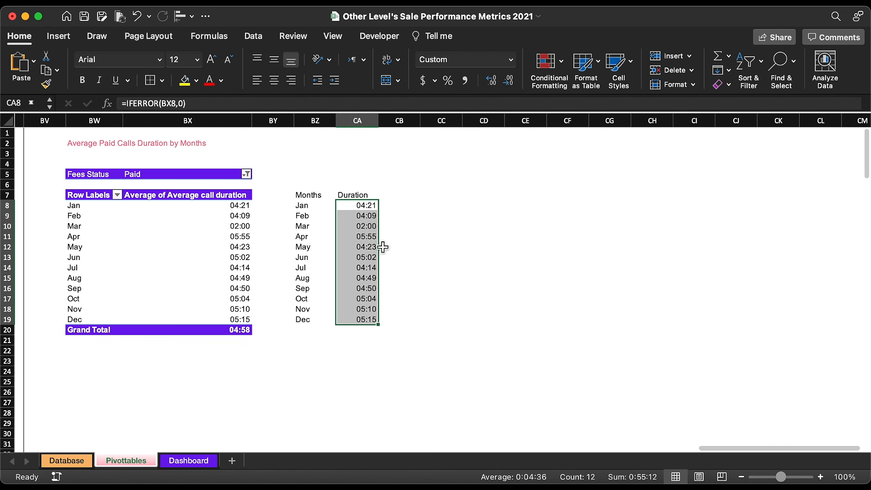
# Copy the pivot header's formatting onto the Months and Duration headers, and add a bottom border under BZ19:CA19
pyautogui.click(243, 195)
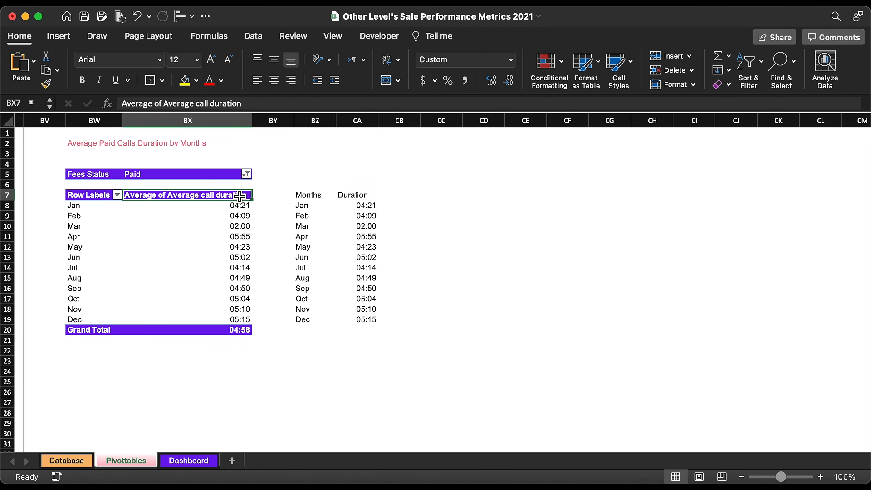
pyautogui.click(47, 84)
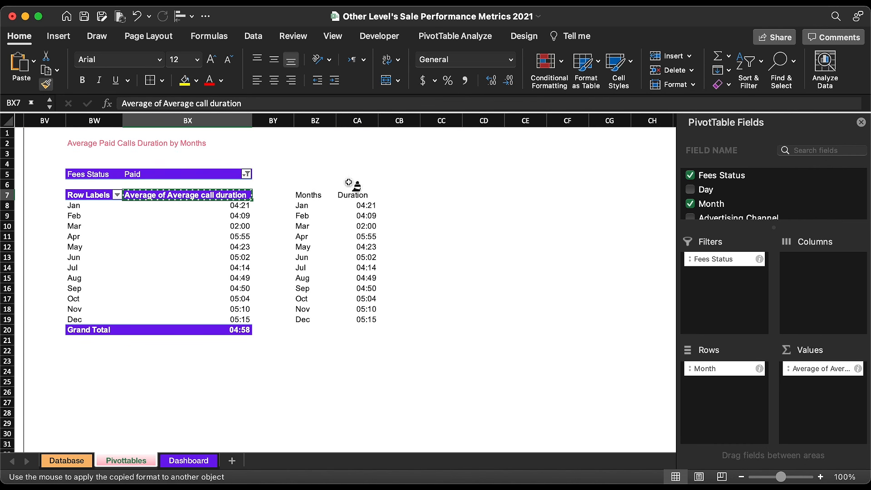
pyautogui.moveTo(312, 196); pyautogui.dragTo(361, 196)
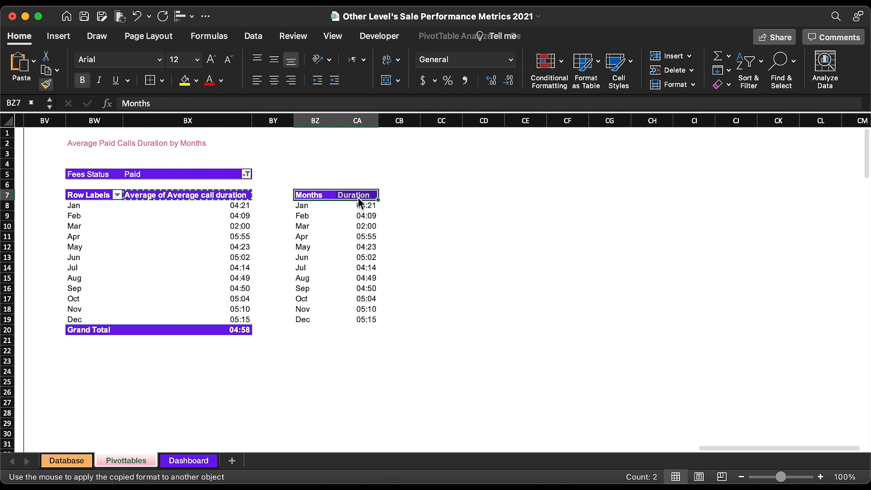
pyautogui.moveTo(313, 321); pyautogui.dragTo(364, 320)
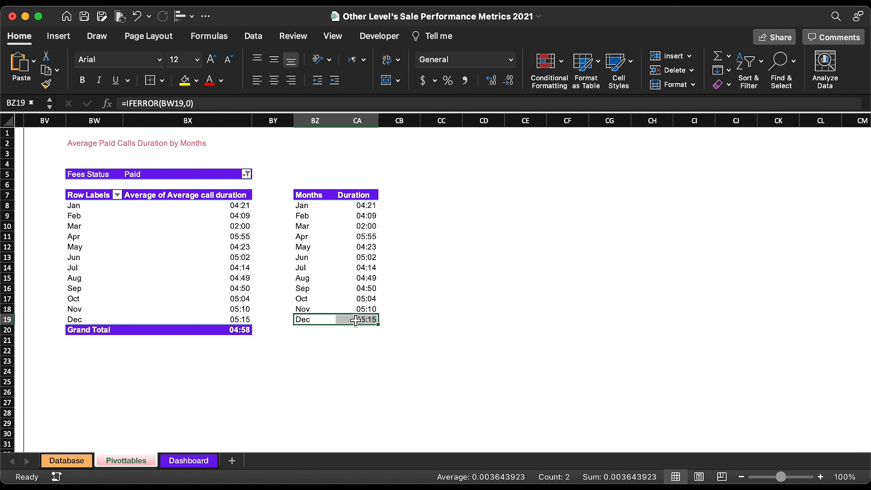
pyautogui.click(162, 80)
pyautogui.click(164, 114)
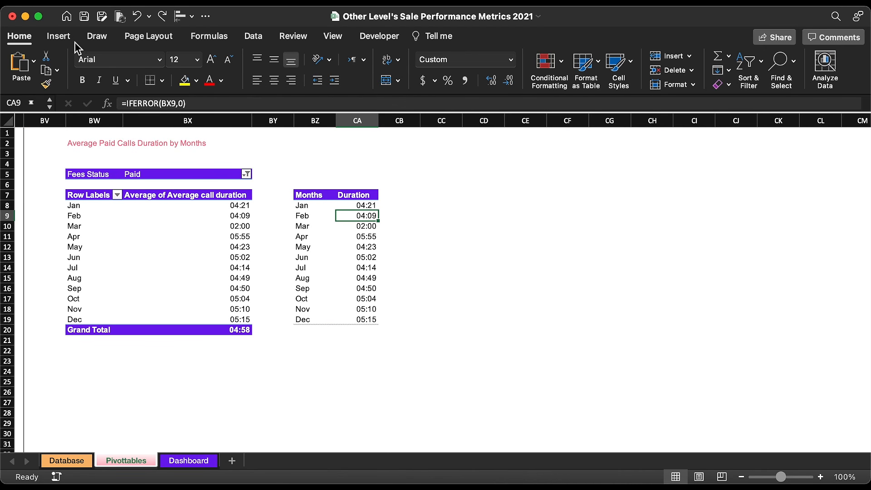
# Insert a 2-D line chart with markers from the Months and Duration range and place it beside that range
pyautogui.click(69, 38)
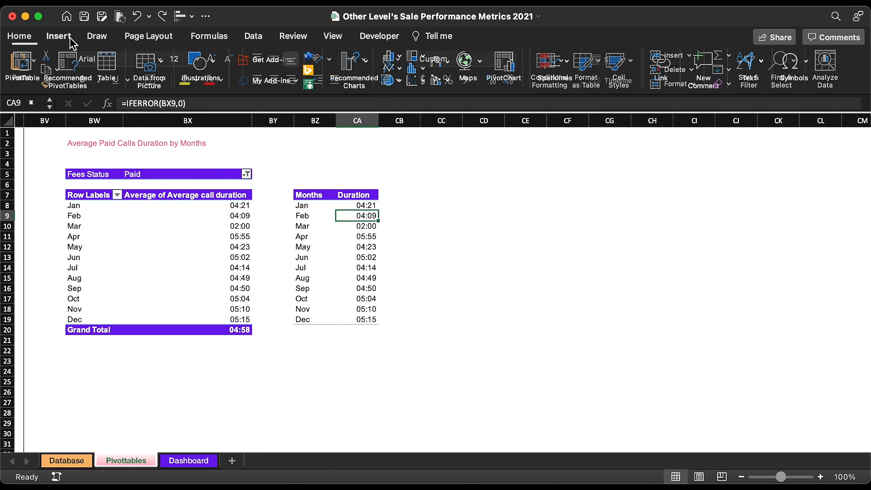
pyautogui.click(400, 69)
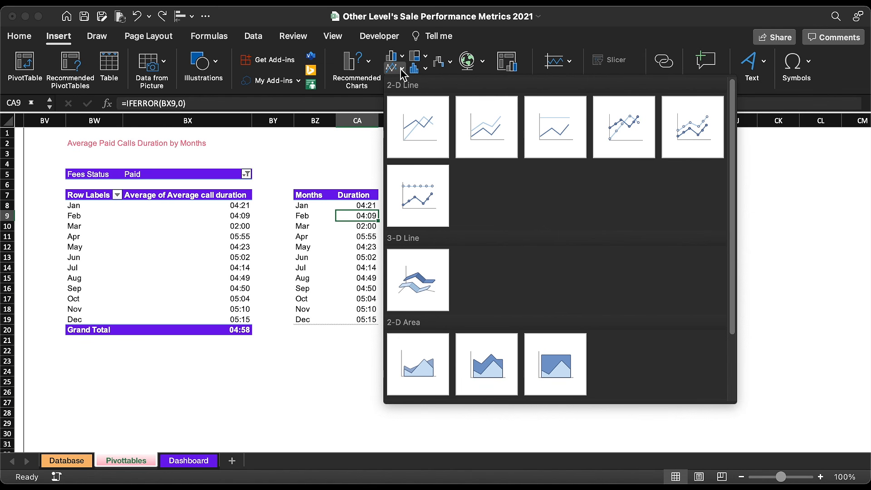
pyautogui.click(632, 129)
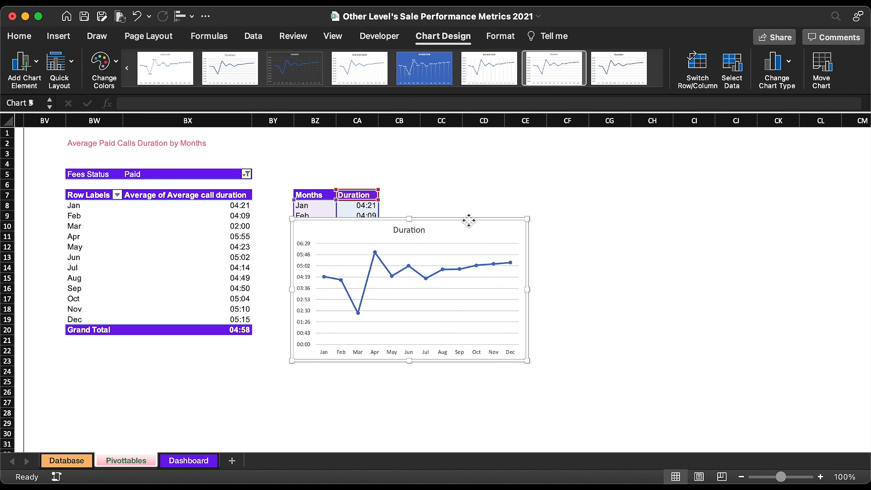
pyautogui.moveTo(468, 220); pyautogui.dragTo(650, 224)
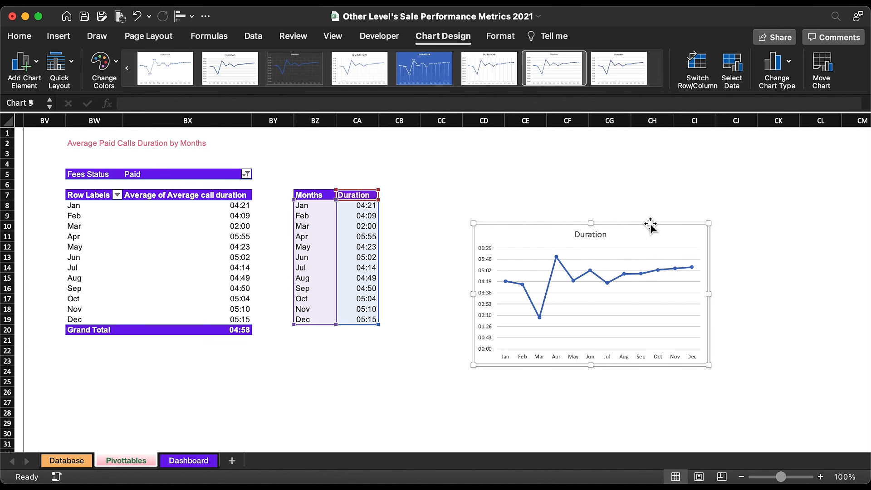
pyautogui.click(553, 280)
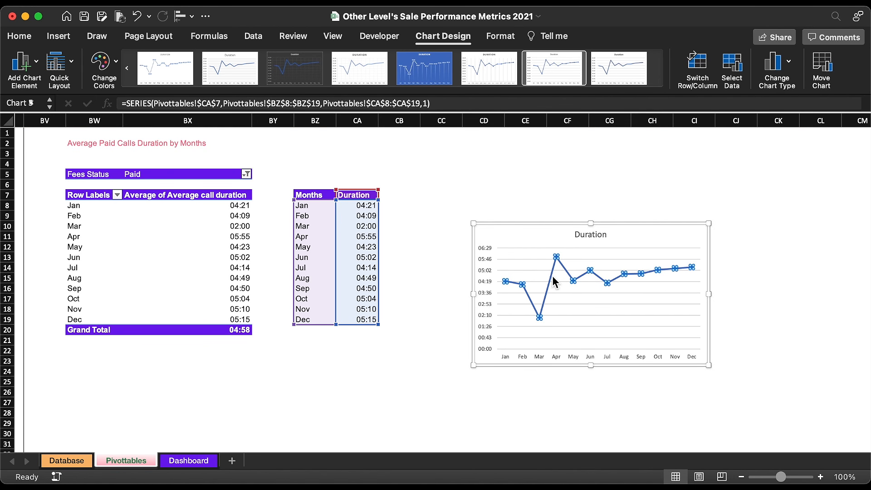
pyautogui.hotkey('ctrl', '1')
pyautogui.moveTo(643, 226); pyautogui.dragTo(565, 199)
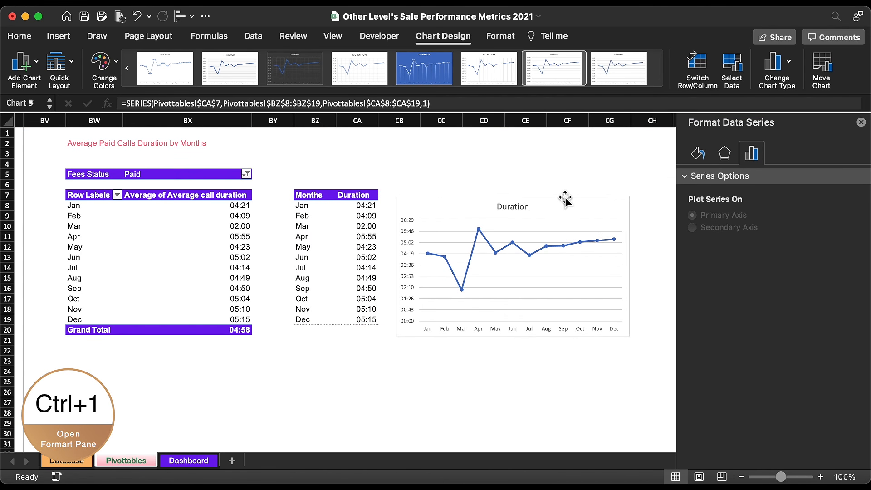
# Format the Duration series with no line, no marker border and a solid purple marker fill
pyautogui.click(555, 246)
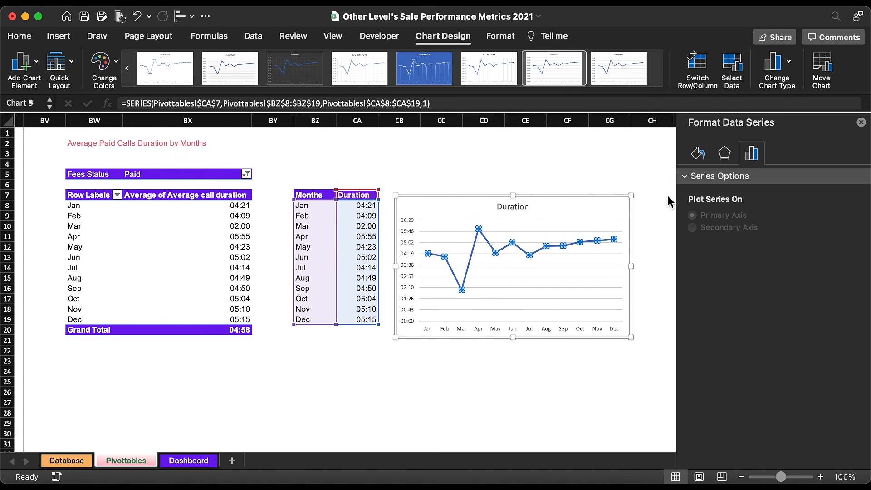
pyautogui.click(701, 154)
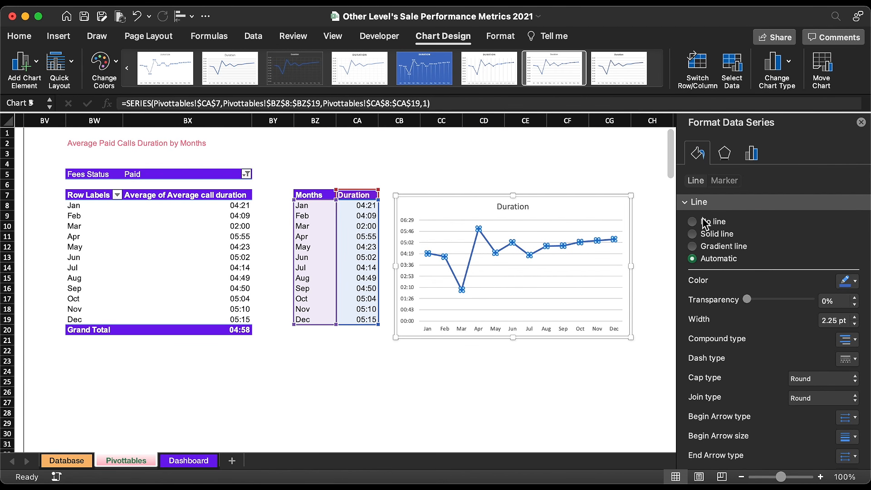
pyautogui.click(725, 181)
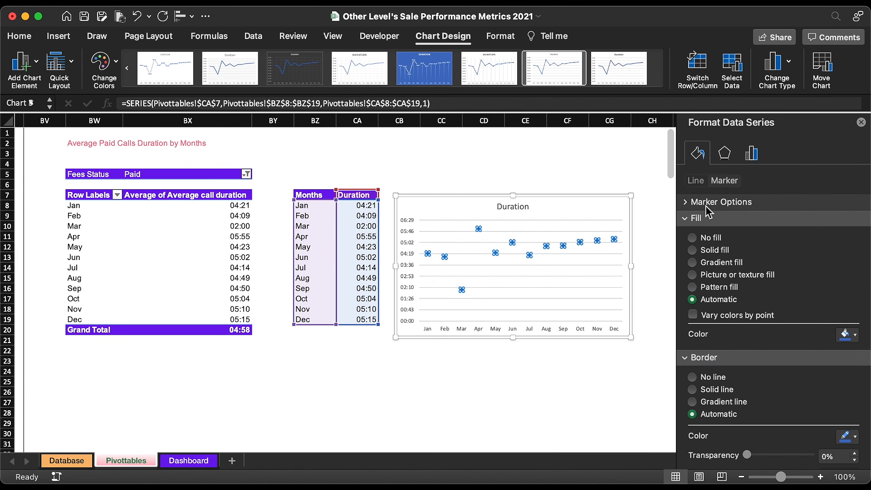
pyautogui.click(693, 378)
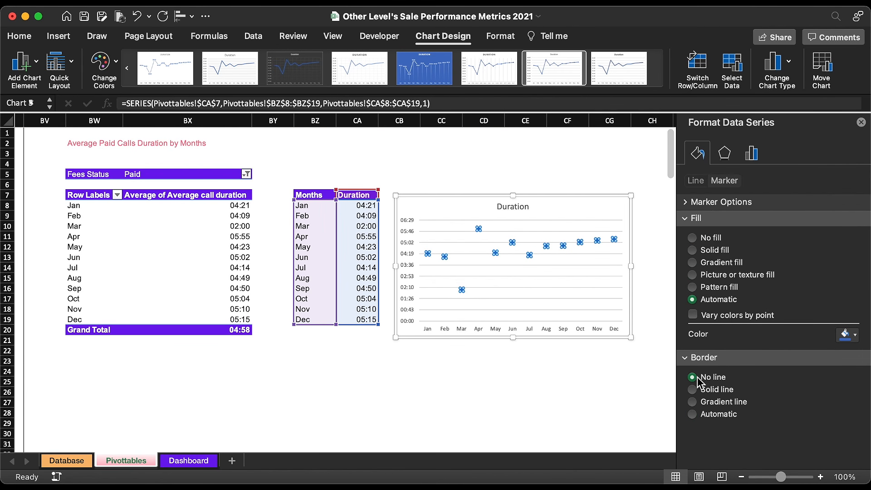
pyautogui.click(693, 251)
pyautogui.click(847, 335)
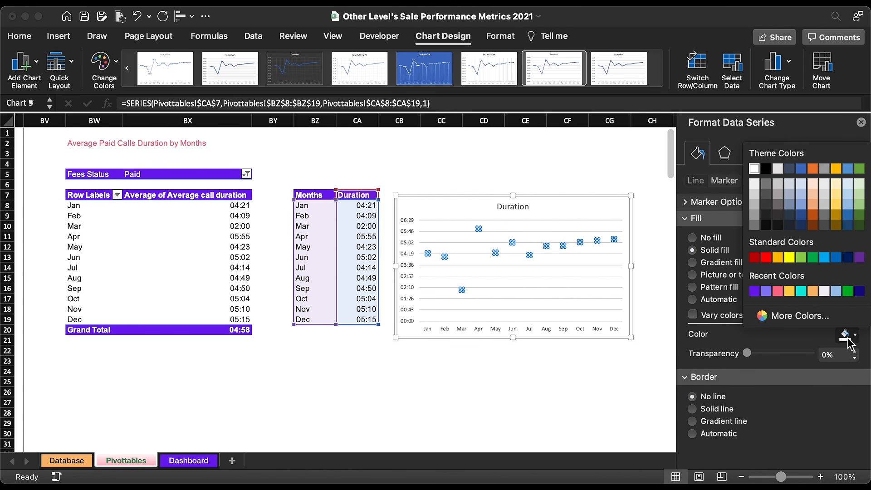
pyautogui.click(754, 291)
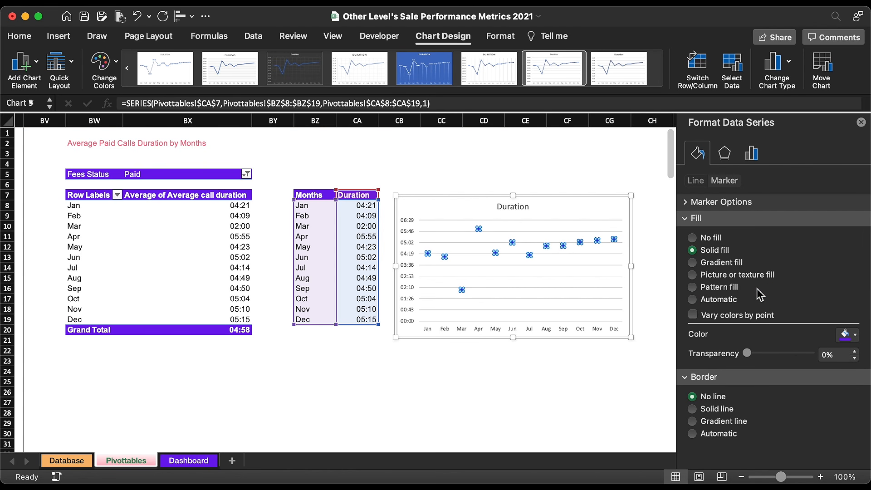
# Switch the Duration series markers to the built-in option and set their size to 9
pyautogui.click(693, 203)
pyautogui.click(706, 248)
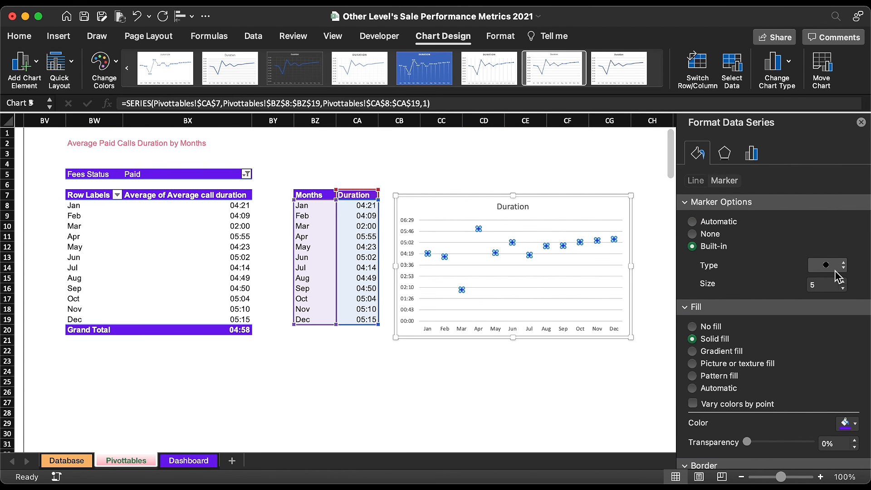
pyautogui.click(844, 282)
pyautogui.click(844, 282)
pyautogui.click(844, 282)
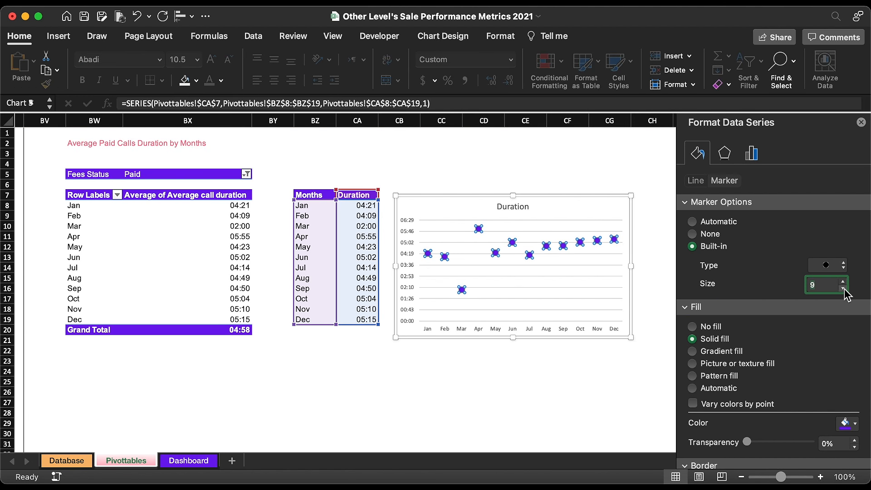
# Give the chart's major gridlines a solid light grey line colour with a dashed style
pyautogui.click(562, 277)
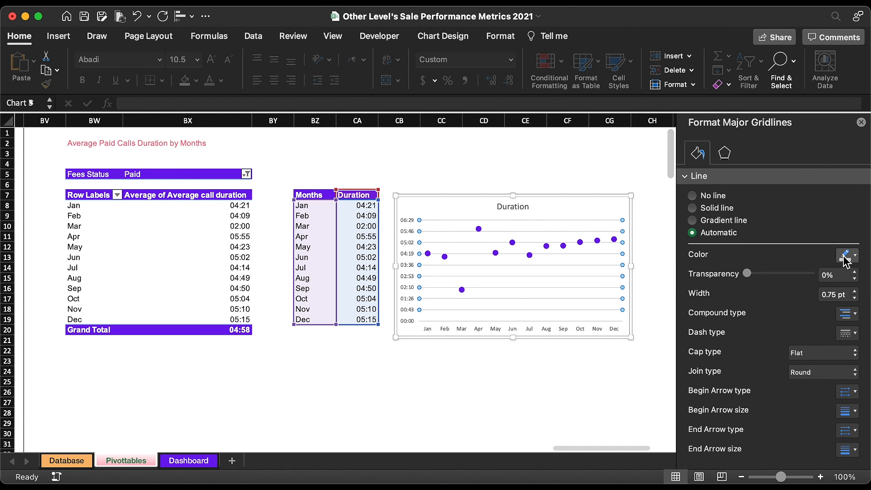
pyautogui.click(846, 255)
pyautogui.click(755, 316)
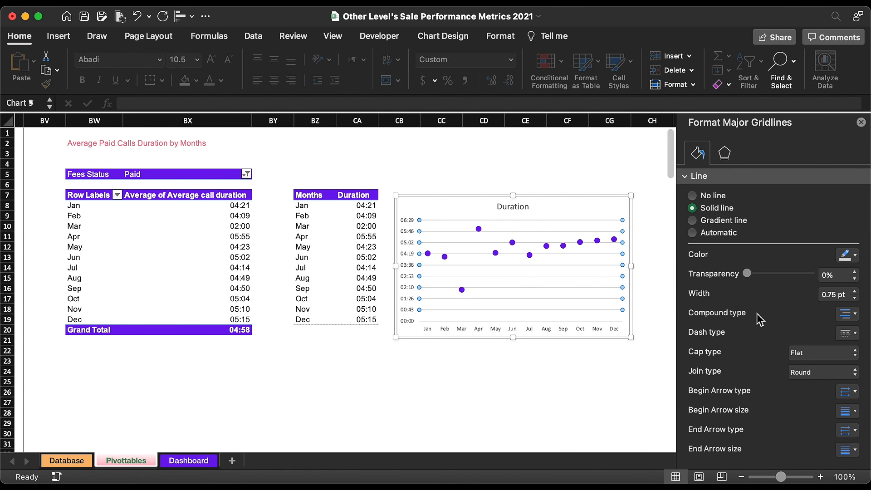
pyautogui.click(847, 333)
pyautogui.click(824, 366)
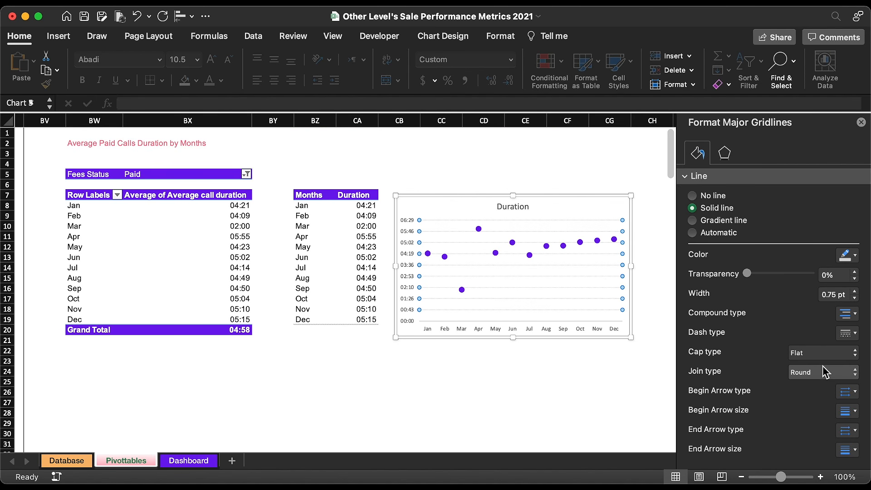
# Set the font of both the vertical duration axis and the horizontal month axis to Arial
pyautogui.click(411, 238)
pyautogui.click(159, 60)
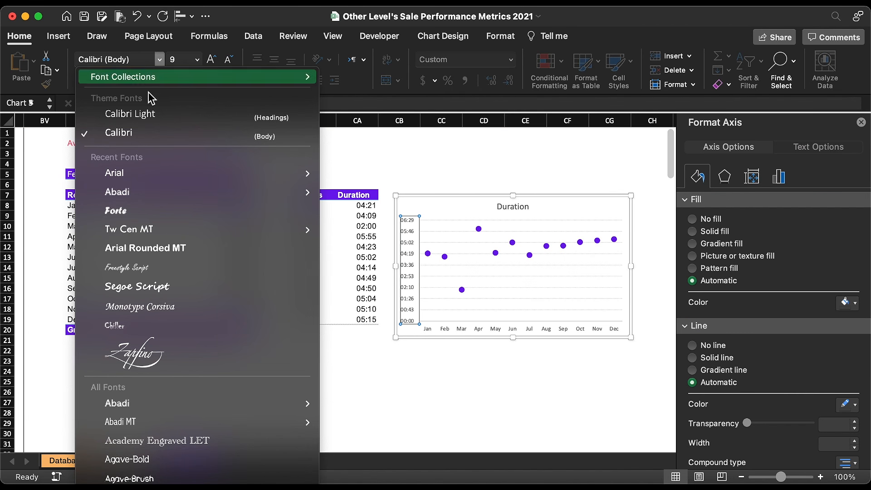
pyautogui.click(135, 174)
pyautogui.click(516, 326)
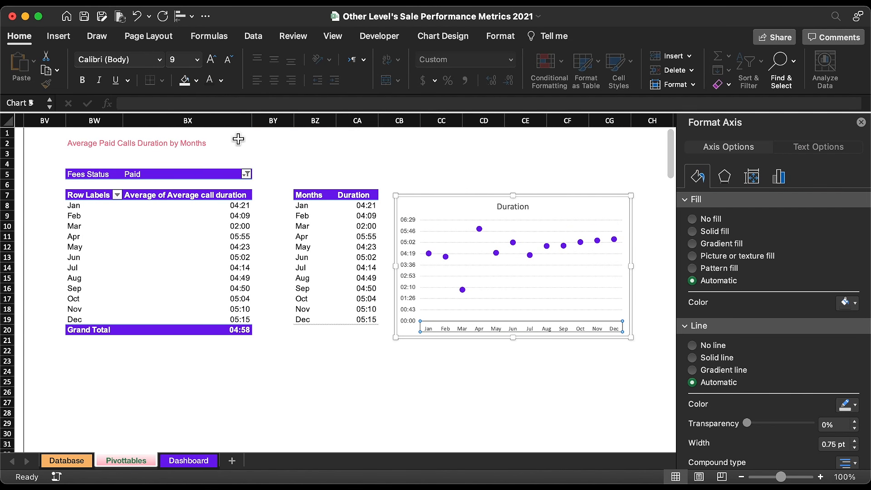
pyautogui.click(159, 59)
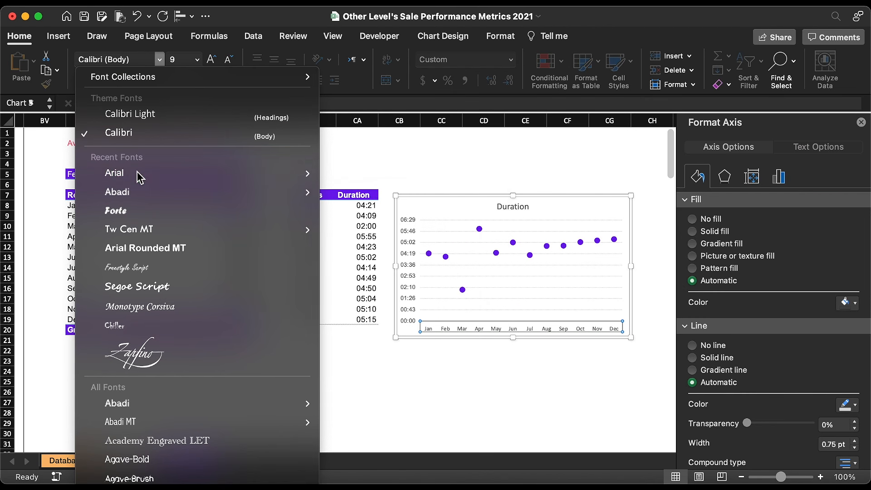
pyautogui.click(135, 173)
# Delete the Duration title from the chart
pyautogui.click(512, 206)
pyautogui.click(528, 205)
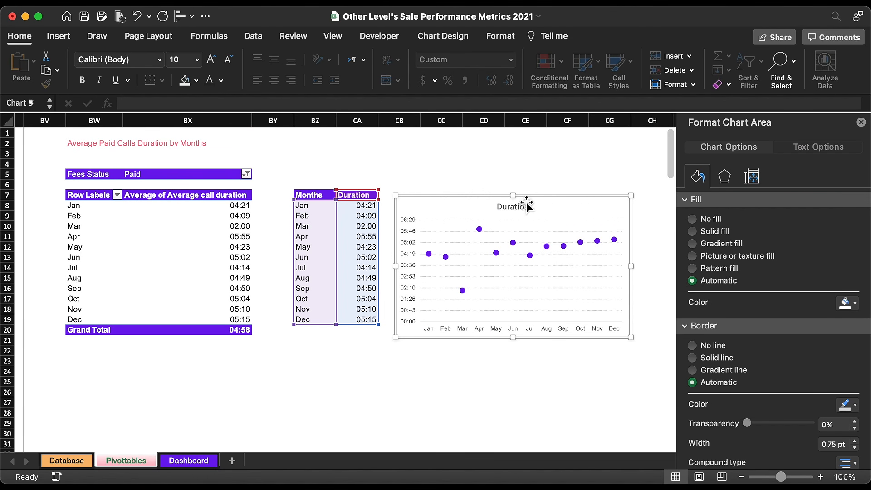
pyautogui.press('BackSpace')
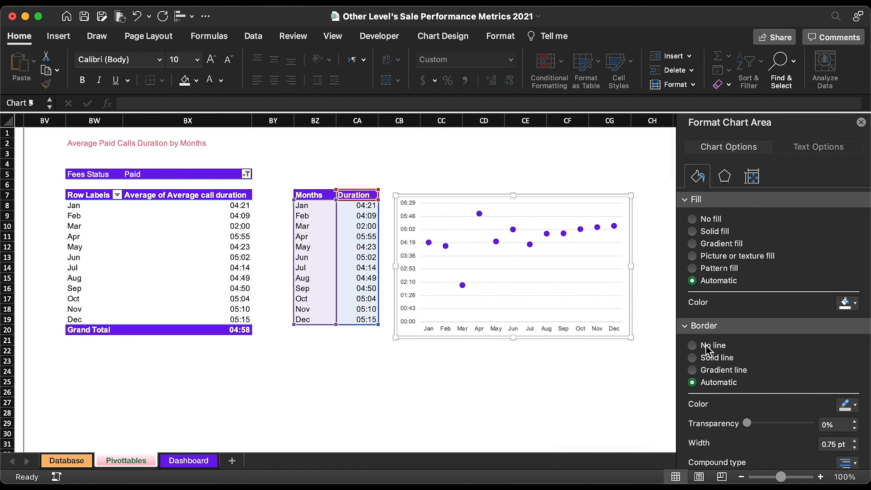
# Remove the chart area's fill and border line, and reduce the chart's height to about 2.34 inches
pyautogui.click(693, 219)
pyautogui.moveTo(513, 200); pyautogui.dragTo(518, 228)
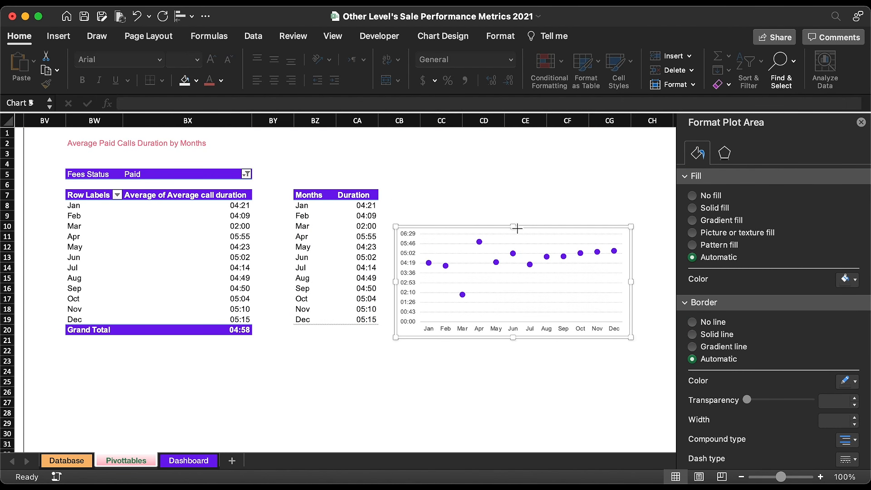
# Set the chart's width to 4 inches and reposition it slightly away from the Duration column
pyautogui.click(528, 182)
pyautogui.click(501, 36)
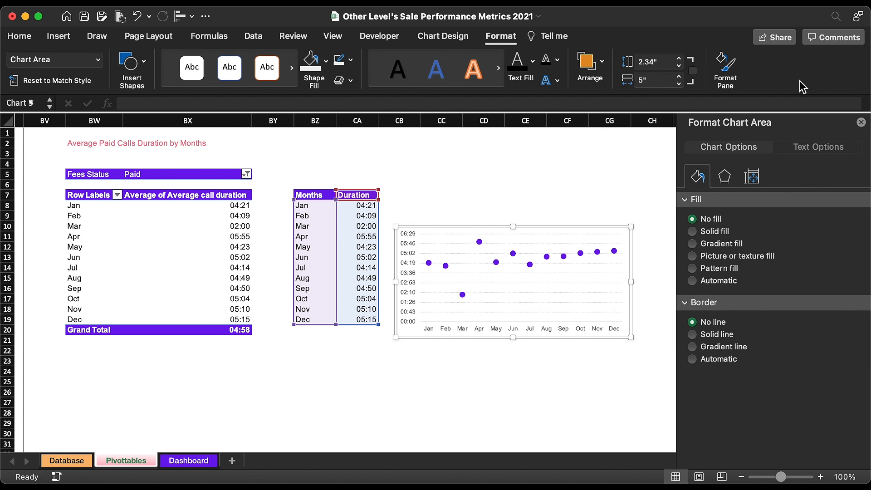
pyautogui.click(658, 80)
pyautogui.write('4')
pyautogui.press('Return')
pyautogui.moveTo(550, 226); pyautogui.dragTo(552, 230)
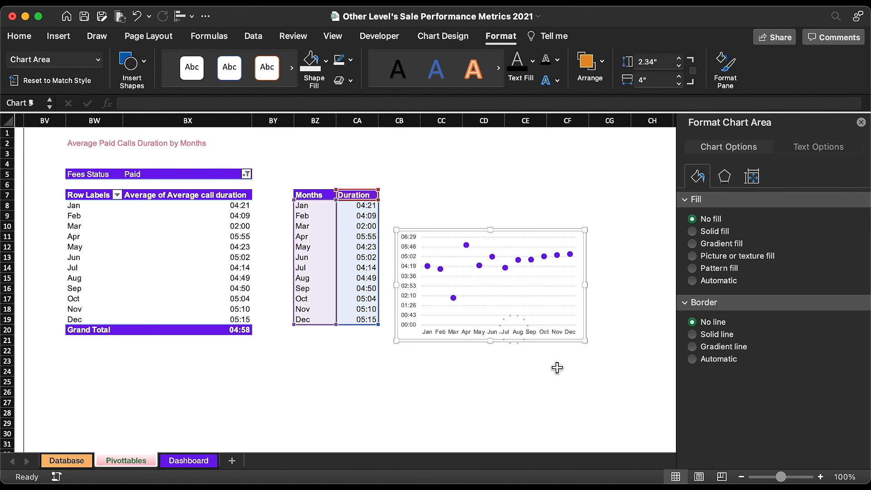
pyautogui.moveTo(522, 236); pyautogui.dragTo(540, 230)
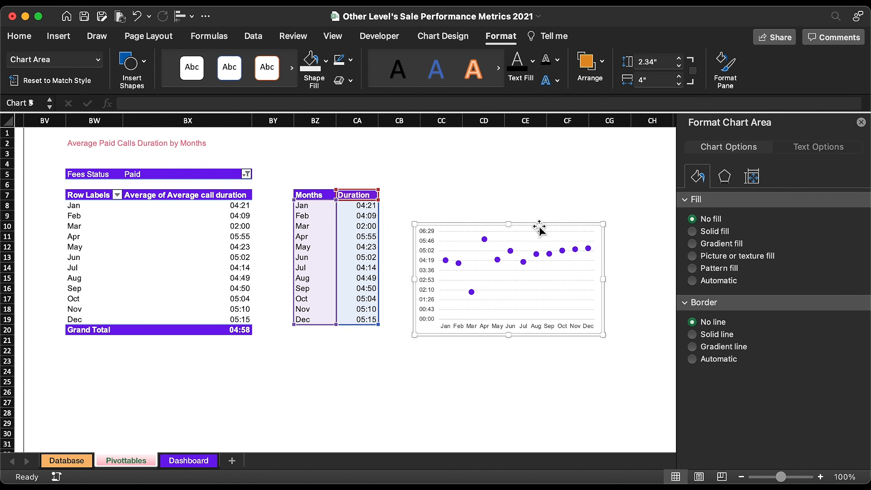
# Replace the month name in BZ8 with =MONTH(DATEVALUE(BW8&"1")) and fill the formula down the Months column to BZ19
pyautogui.click(321, 208)
pyautogui.press('BackSpace')
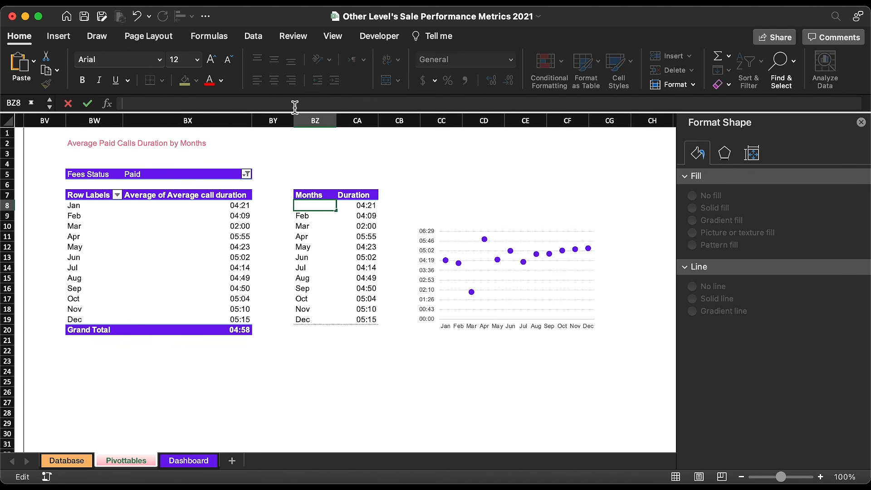
pyautogui.write('=Mon')
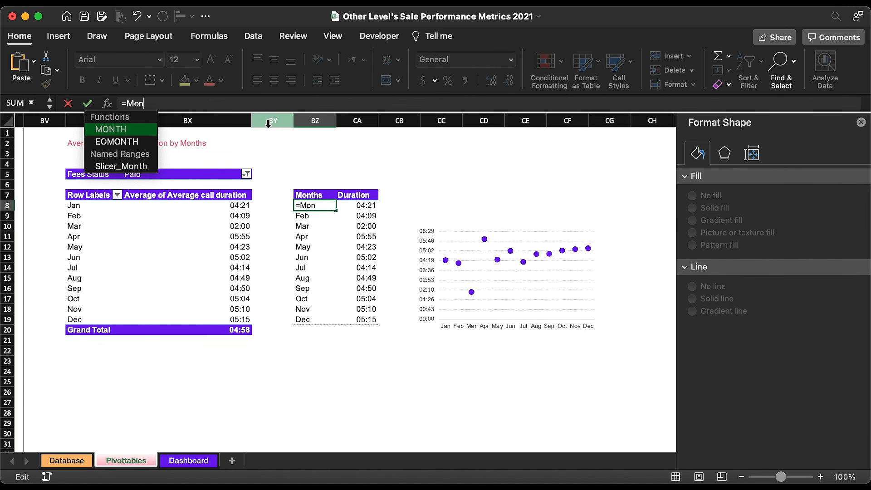
pyautogui.doubleClick(137, 129)
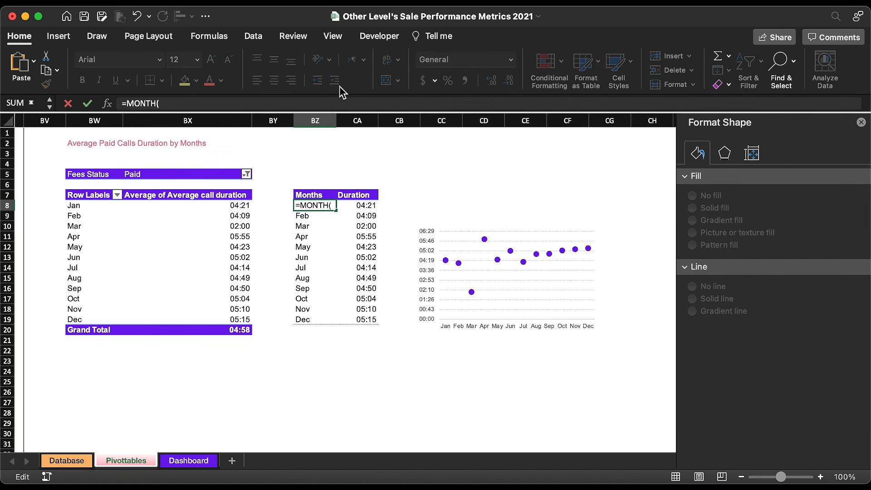
pyautogui.write('Dat')
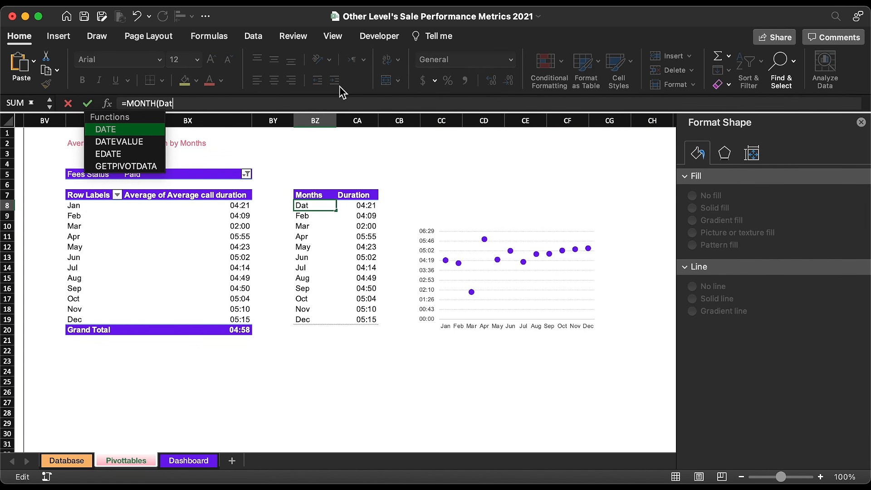
pyautogui.doubleClick(136, 141)
pyautogui.click(102, 213)
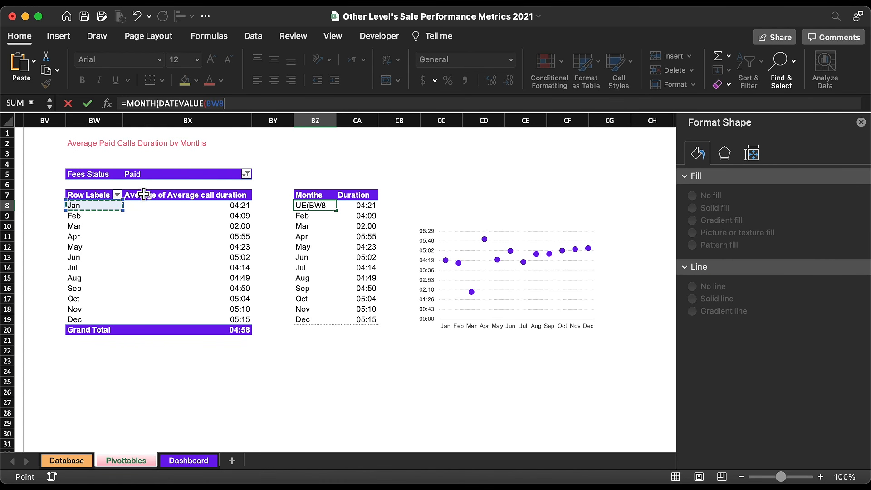
pyautogui.write('&"1')
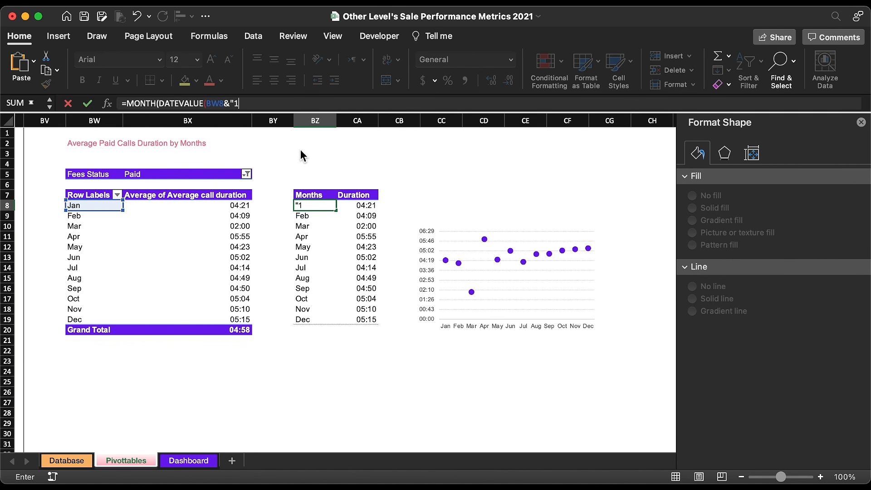
pyautogui.write('"))')
pyautogui.press('Return')
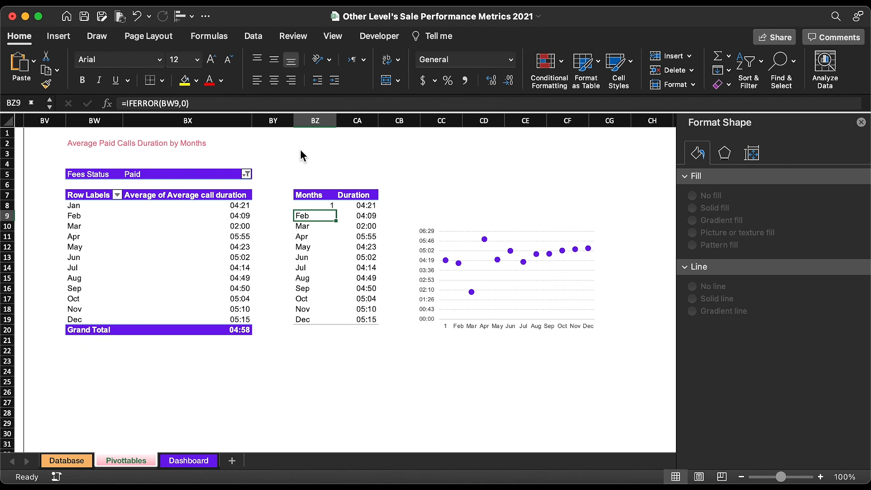
pyautogui.click(319, 205)
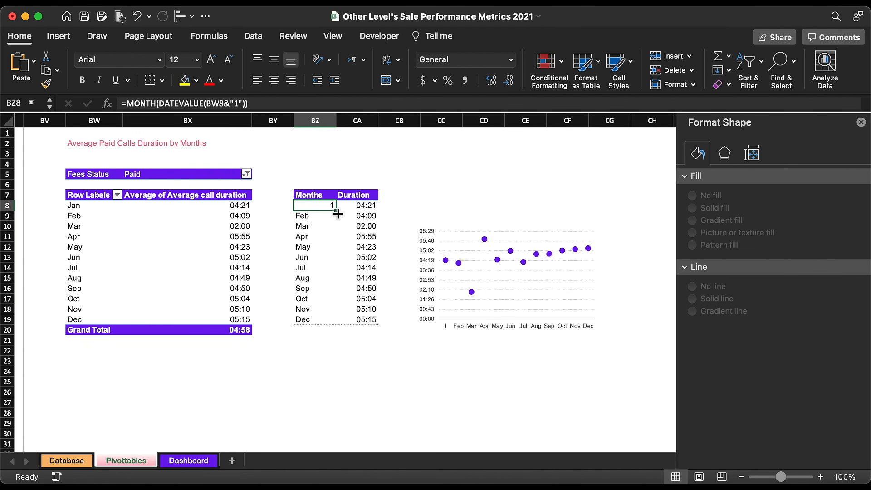
pyautogui.doubleClick(337, 211)
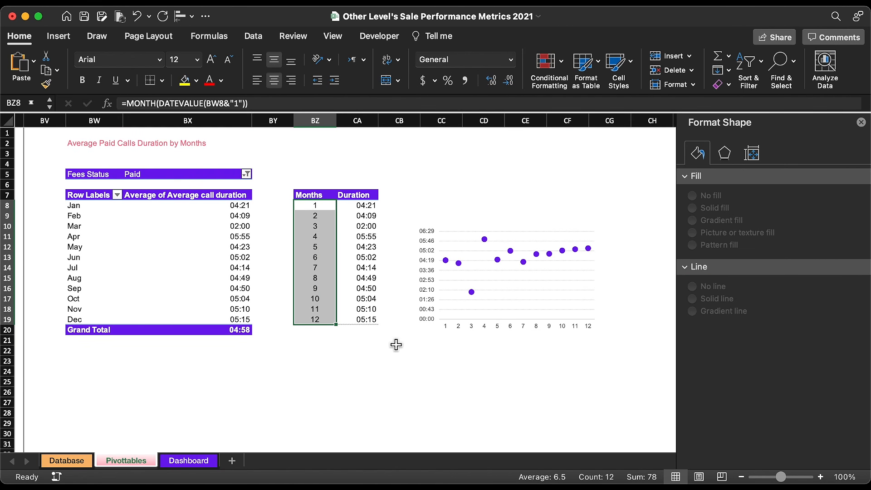
# Wrap the month-number formula in BZ8 in an IFERROR function and fill it down the Months column
pyautogui.click(328, 208)
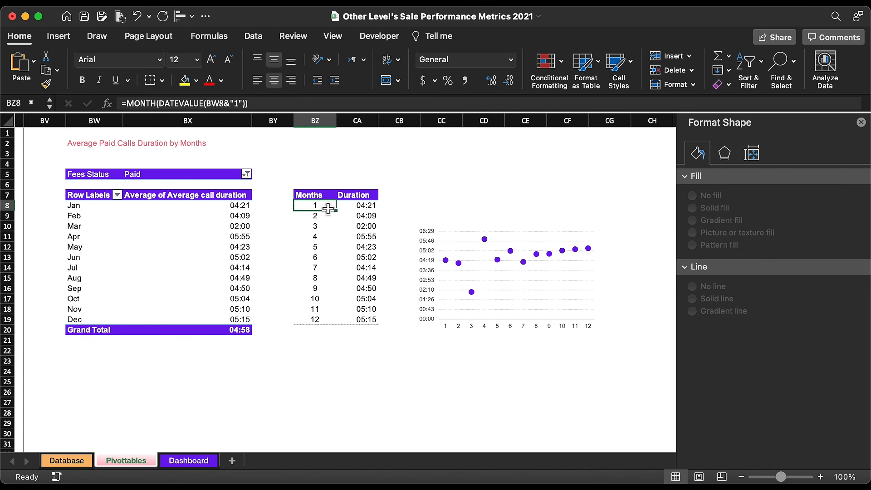
pyautogui.click(126, 103)
pyautogui.write('if')
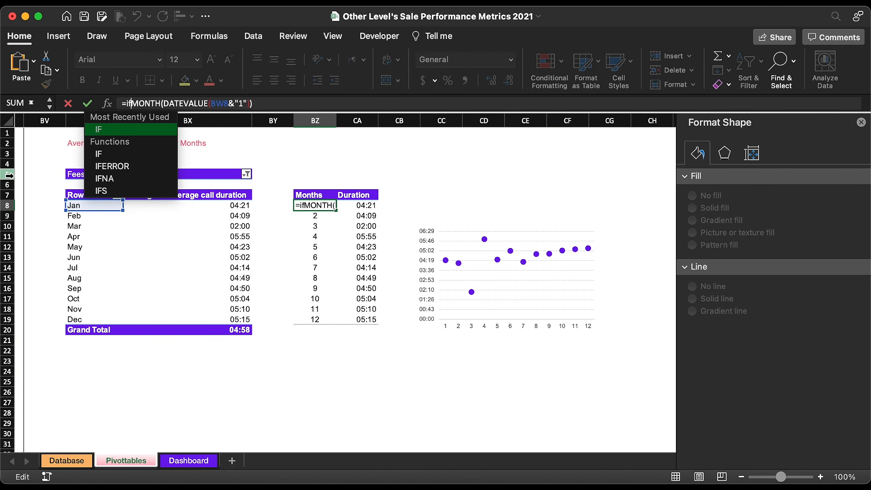
pyautogui.doubleClick(105, 168)
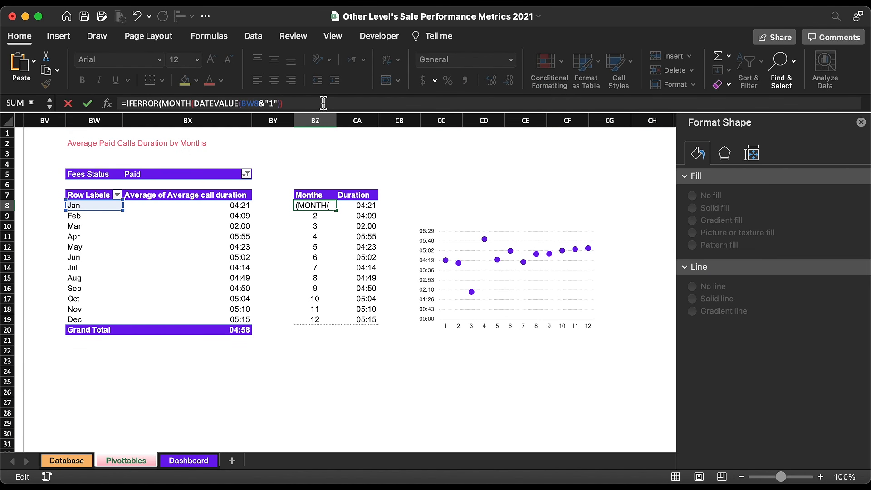
pyautogui.click(323, 103)
pyautogui.press('Return')
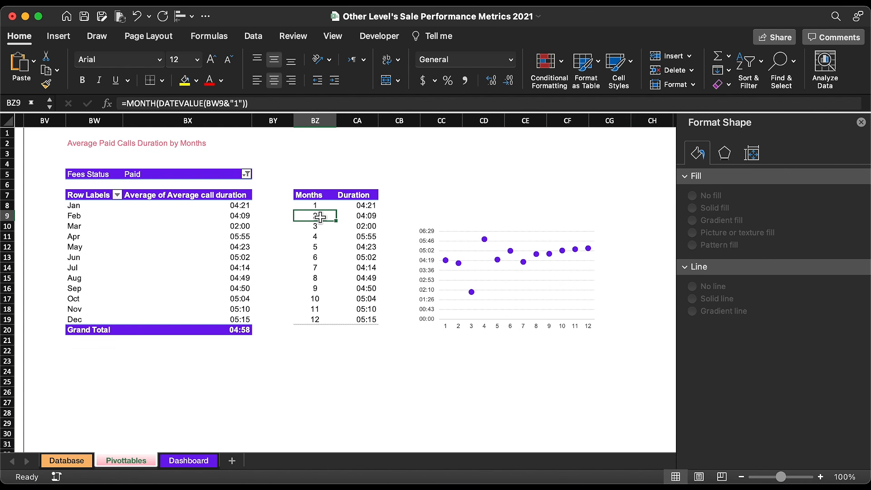
pyautogui.press('Up')
# Move the chart below the Months and Duration table, and add the headers Max in CB7 and Min in CC7
pyautogui.click(485, 227)
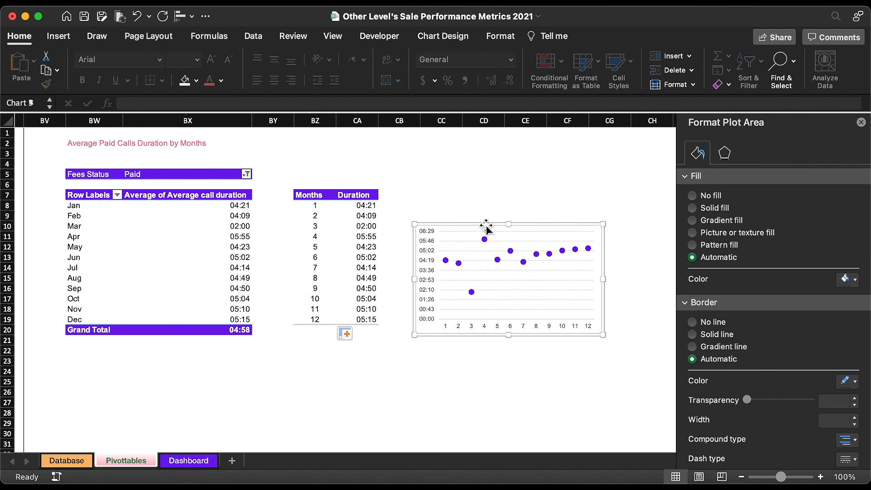
pyautogui.moveTo(481, 227); pyautogui.dragTo(356, 337)
pyautogui.click(392, 198)
pyautogui.press('Return')
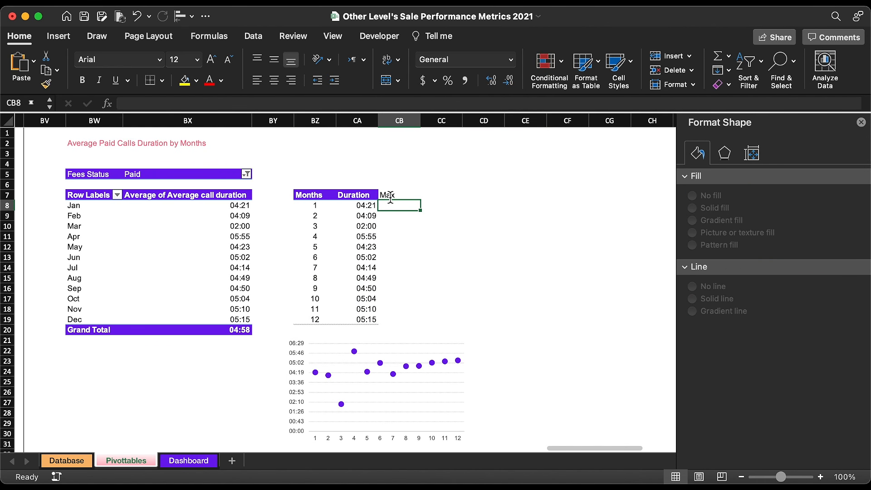
pyautogui.press('Up')
pyautogui.press('Right')
pyautogui.write('Min')
pyautogui.press('Return')
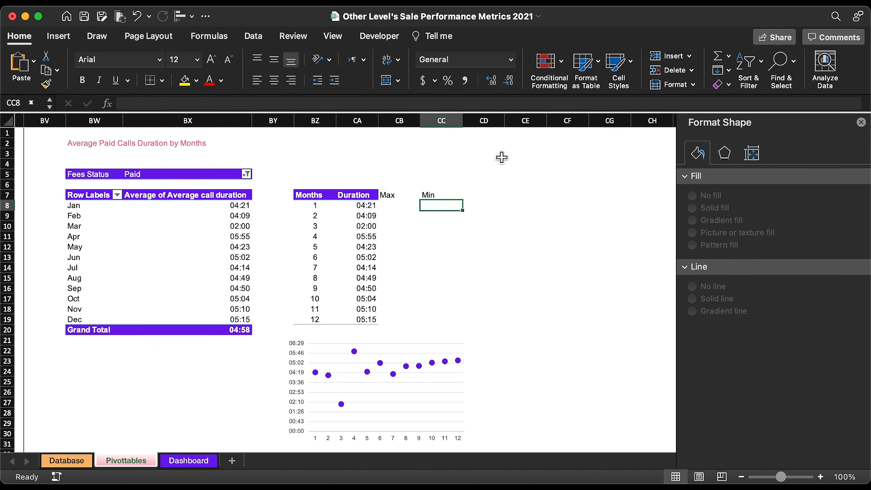
# Copy the formatting of column CA to columns CB and CC, and centre the contents of columns CA to CC
pyautogui.click(358, 121)
pyautogui.click(46, 83)
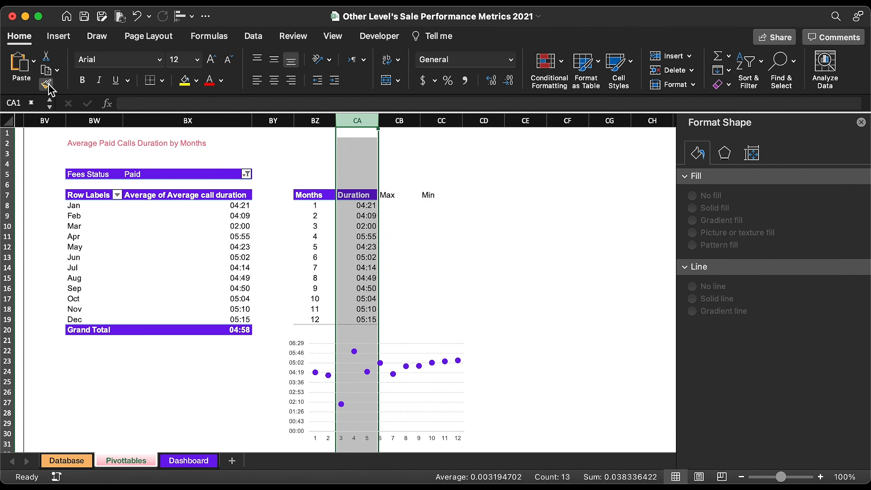
pyautogui.click(399, 120)
pyautogui.moveTo(418, 123); pyautogui.dragTo(428, 129)
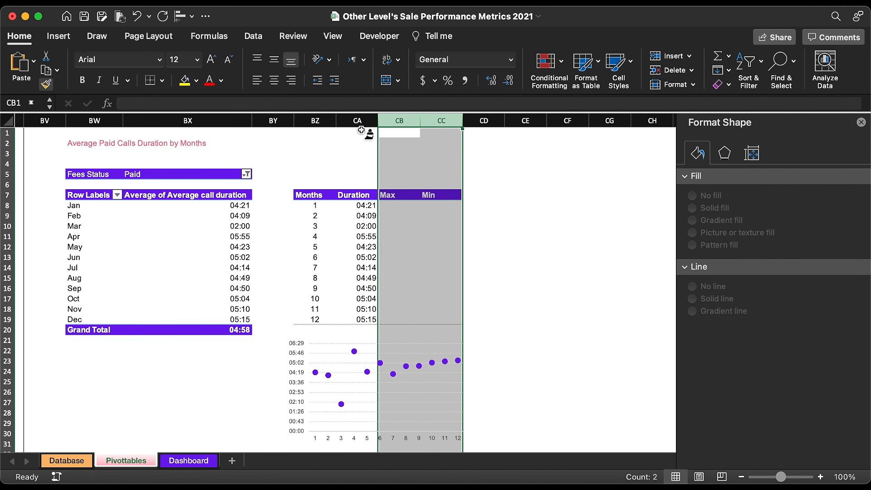
pyautogui.moveTo(366, 122); pyautogui.dragTo(430, 123)
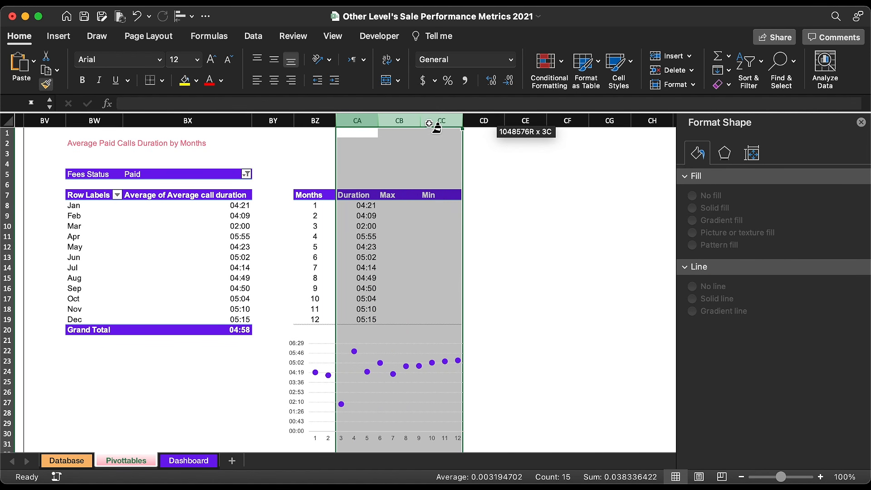
pyautogui.click(275, 79)
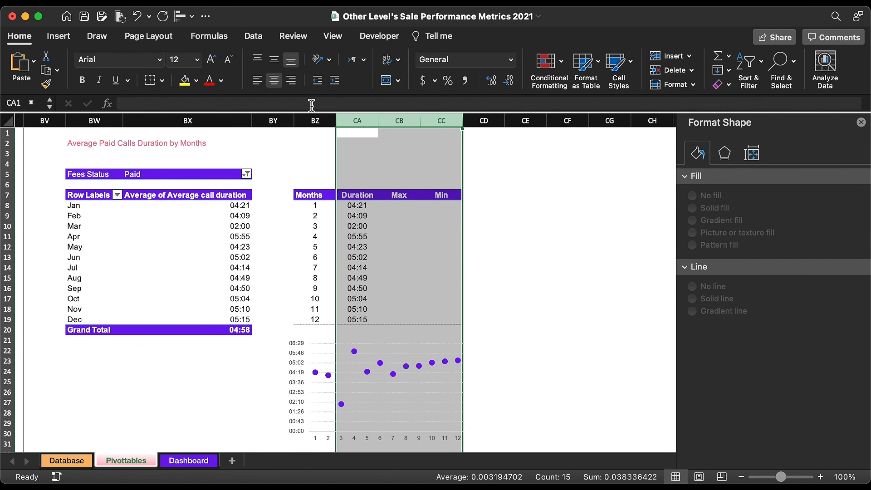
# Enter =MAX(CA:CA) in CB8 under the Max header
pyautogui.click(401, 209)
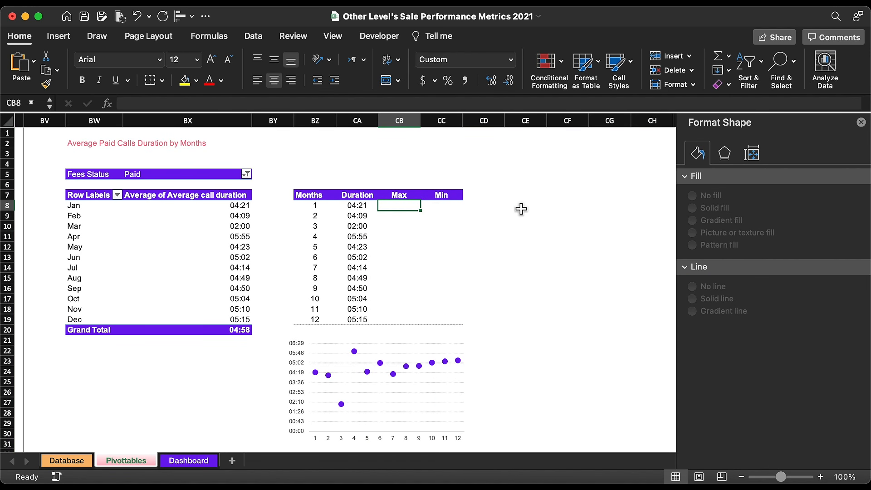
pyautogui.write('=ma')
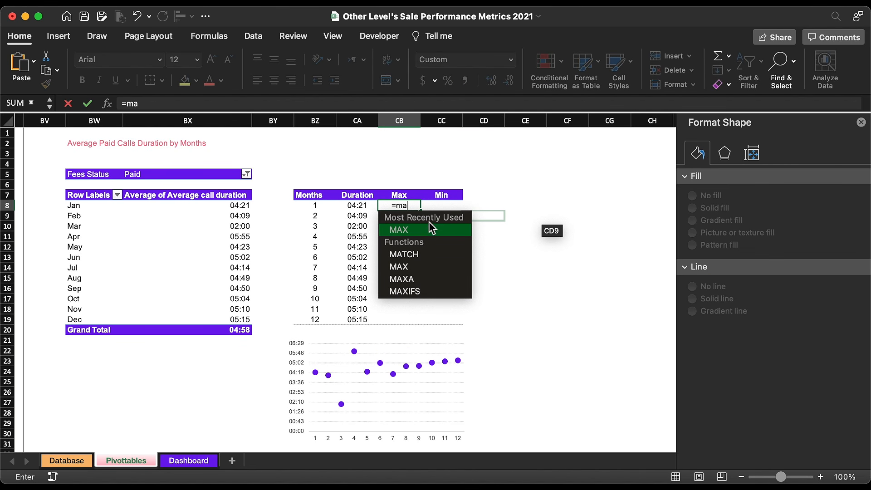
pyautogui.doubleClick(427, 232)
pyautogui.click(358, 120)
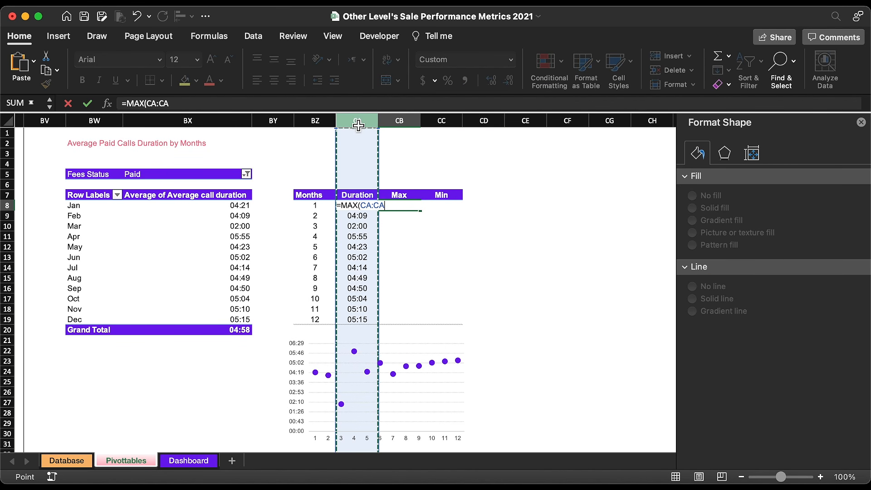
pyautogui.write(')')
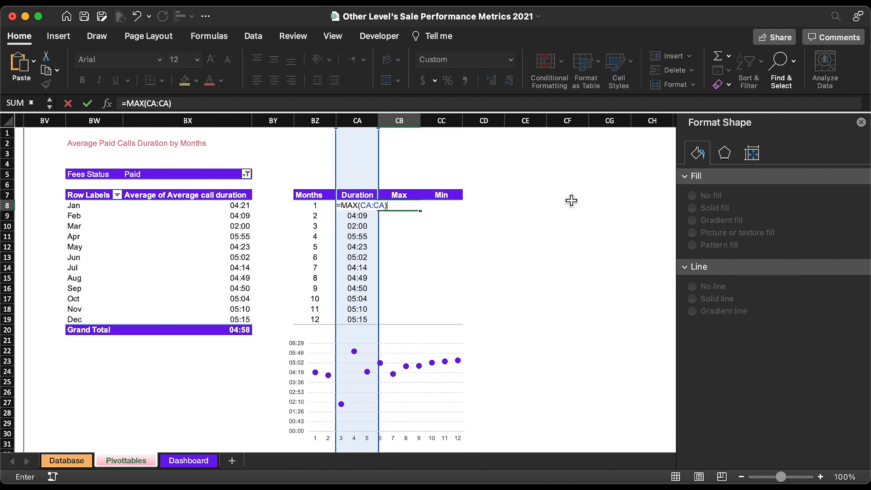
pyautogui.press('Return')
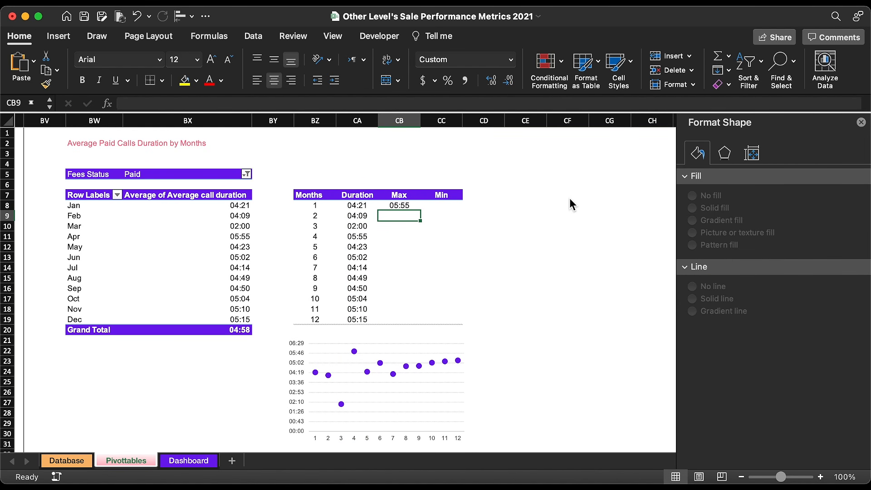
# Extend the Max formula in CB8 to =IF(CA8=MAX(CA:CA),CA8,"")
pyautogui.doubleClick(413, 207)
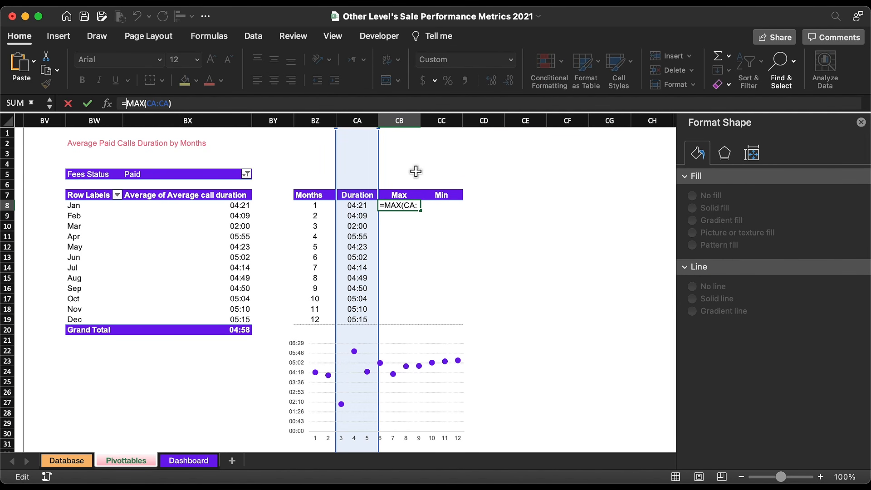
pyautogui.write('if')
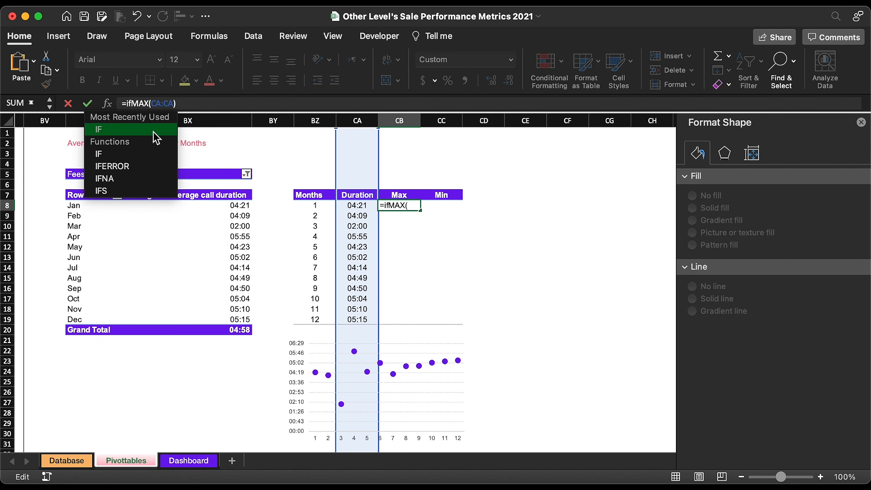
pyautogui.doubleClick(154, 136)
pyautogui.click(367, 208)
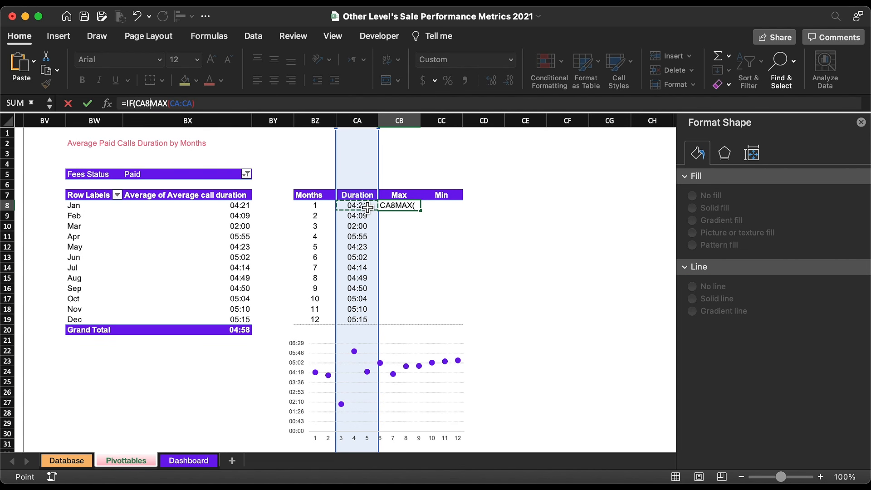
pyautogui.write('=')
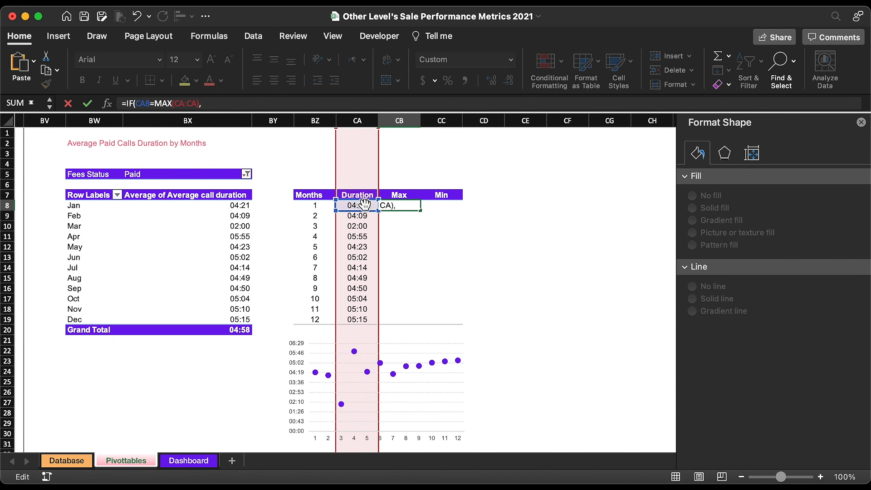
pyautogui.press('End')
pyautogui.write(',')
pyautogui.press('Left')
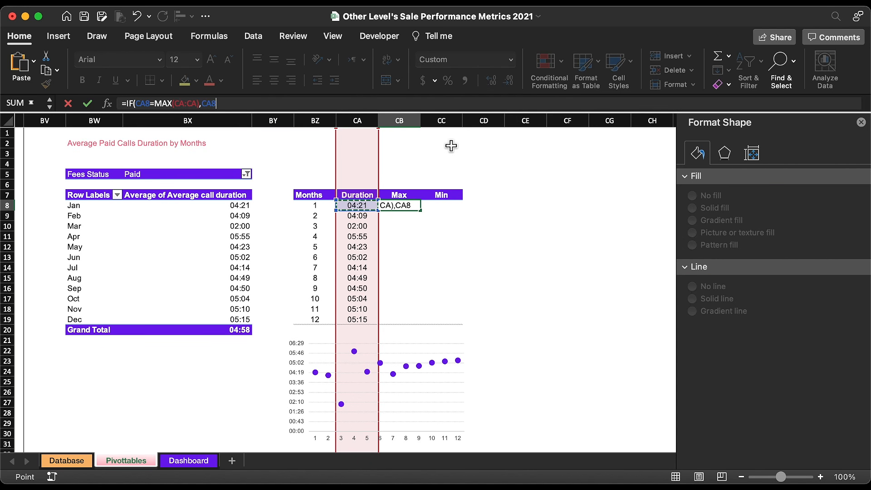
pyautogui.write(',"")')
pyautogui.hotkey('ctrl', 'Return')
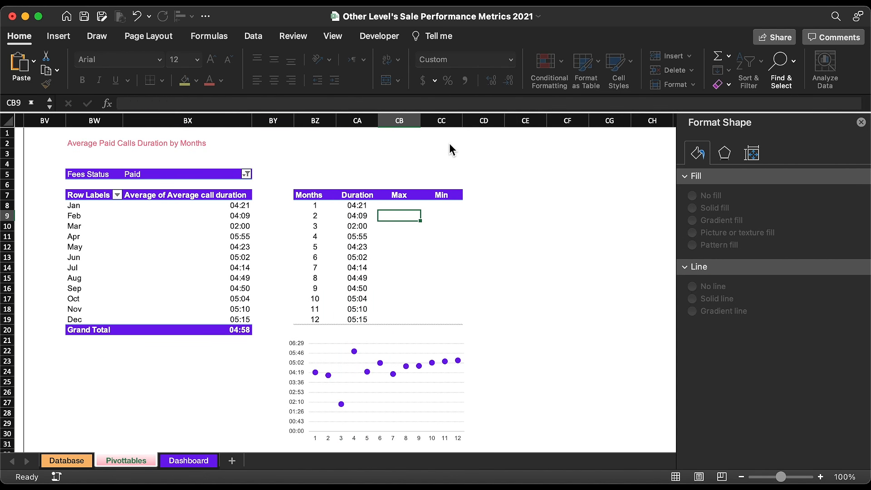
# Fill the Max formula from CB8 down to CB19 and copy the formula text from CB8
pyautogui.doubleClick(422, 210)
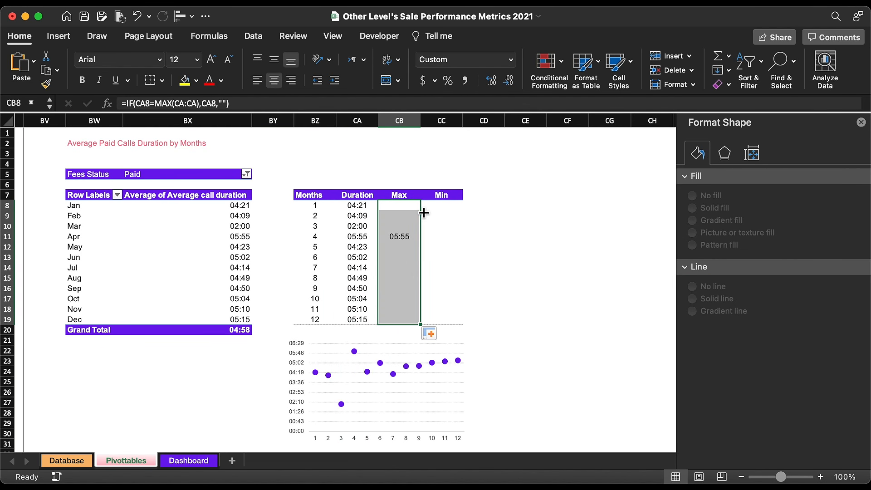
pyautogui.click(400, 205)
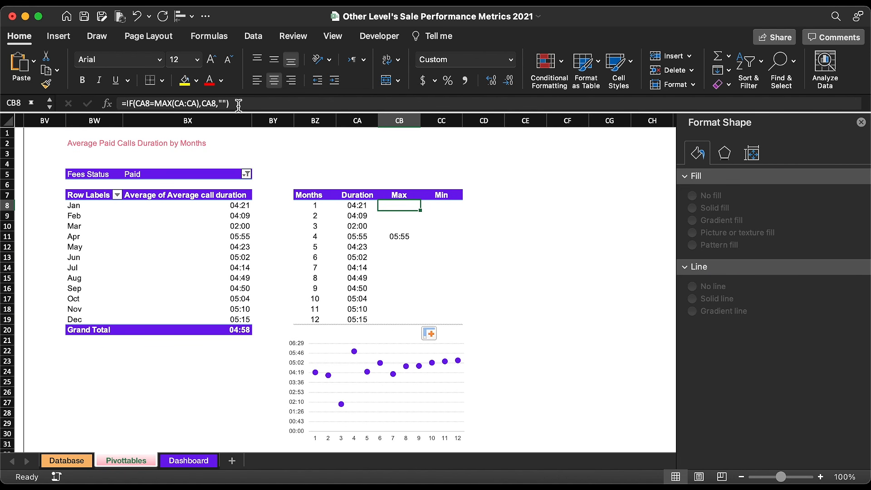
pyautogui.moveTo(252, 105); pyautogui.dragTo(100, 108)
pyautogui.press('super+c')
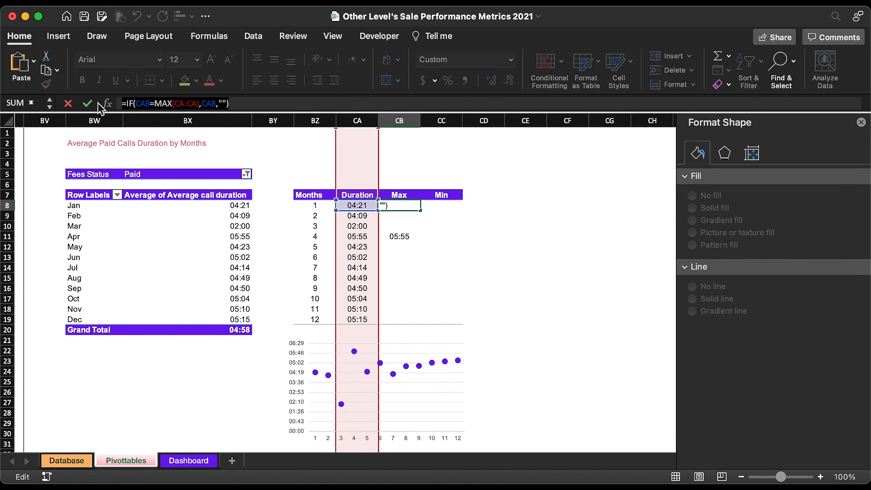
pyautogui.press('Escape')
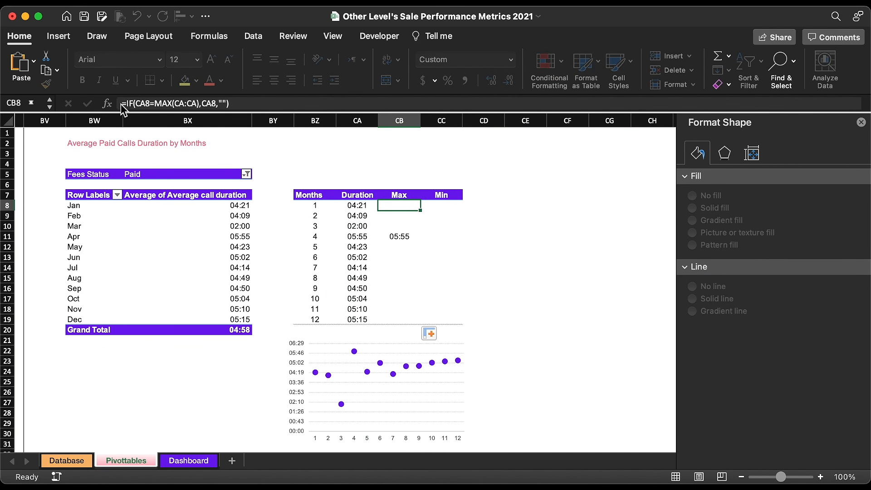
# Paste the copied formula into CC8, change it to =IF(CA8=MIN(CA:CA),CA8,""), and fill it down to CC19
pyautogui.click(440, 209)
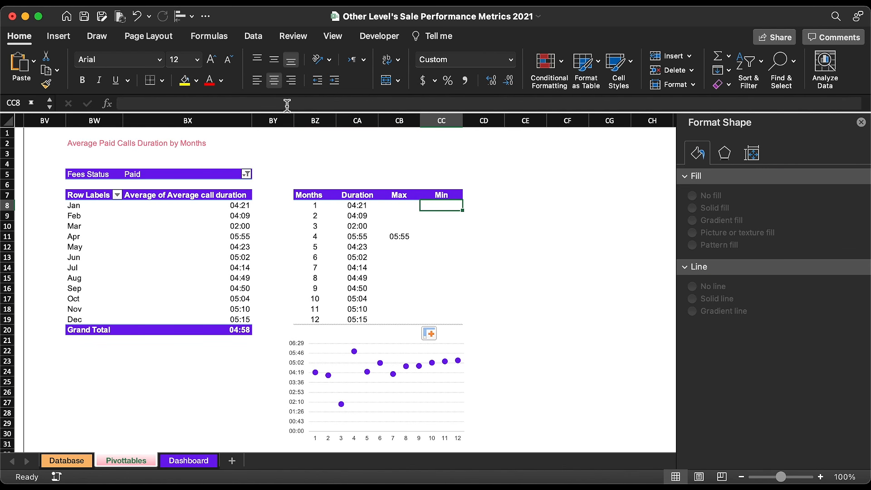
pyautogui.click(287, 105)
pyautogui.press('super+v')
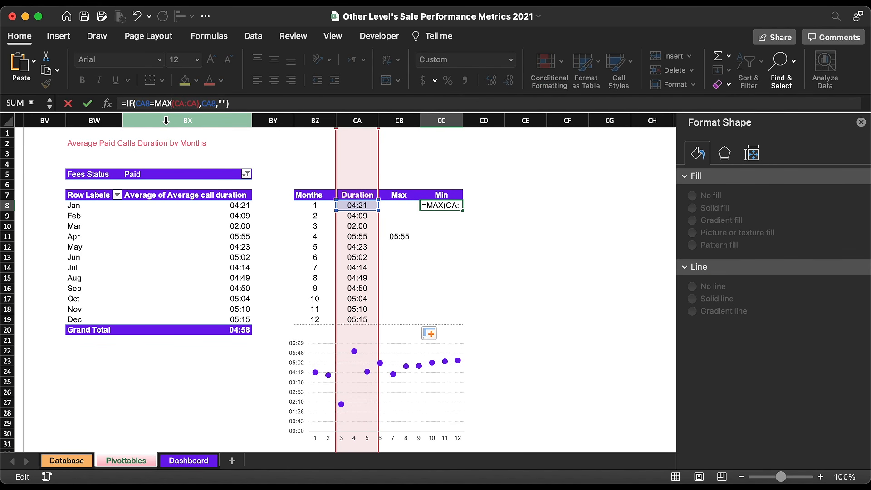
pyautogui.press('BackSpace')
pyautogui.press('BackSpace')
pyautogui.press('BackSpace')
pyautogui.press('BackSpace')
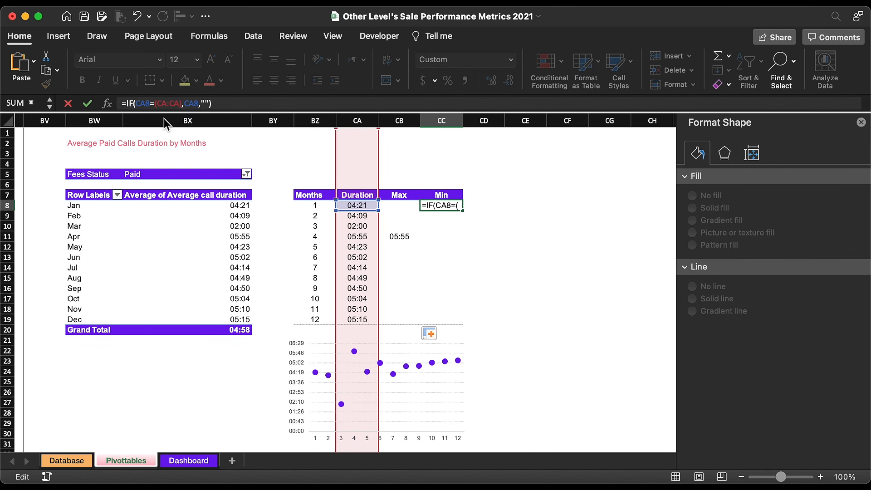
pyautogui.write('min')
pyautogui.click(104, 130)
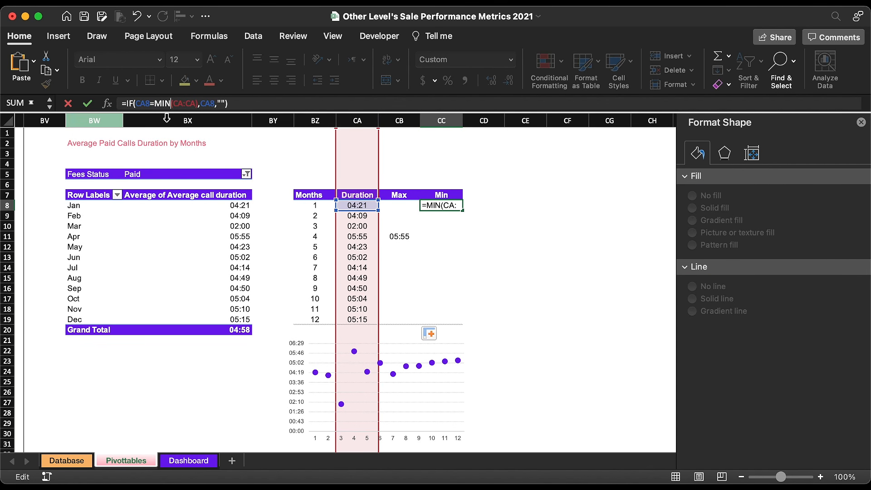
pyautogui.press('Return')
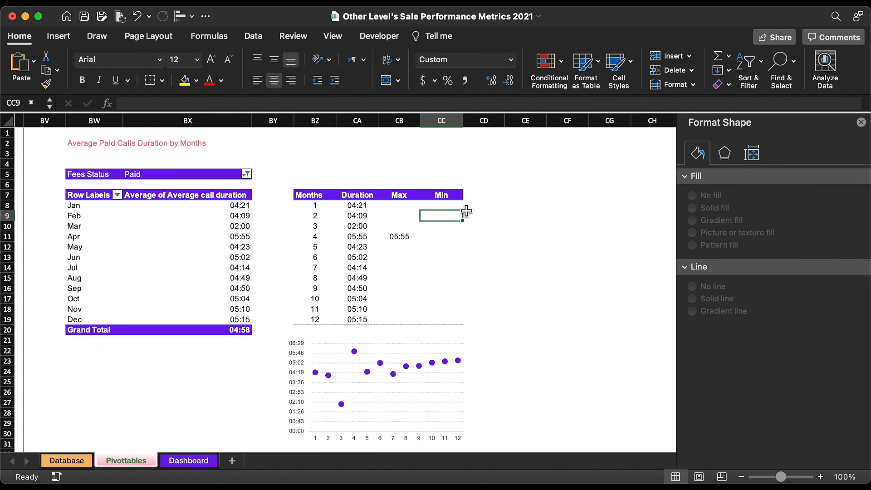
pyautogui.click(457, 208)
pyautogui.doubleClick(465, 214)
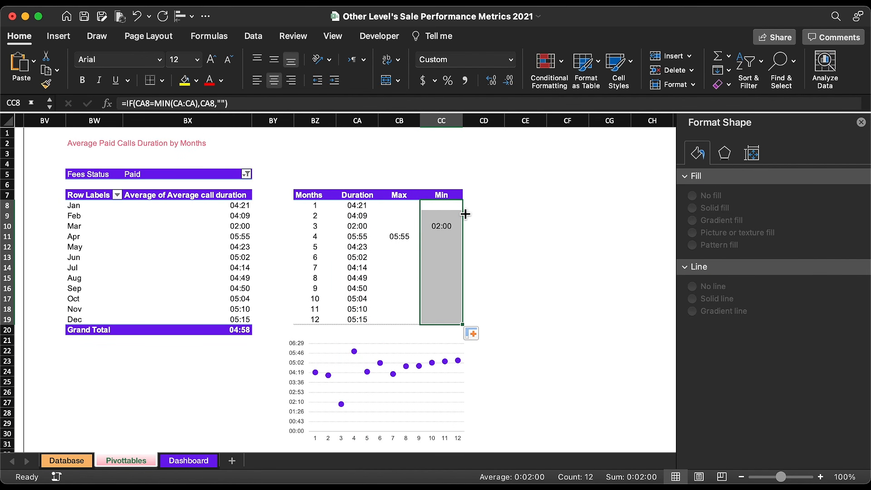
# Extend the duration chart's source data range to include the Max and Min columns
pyautogui.click(399, 358)
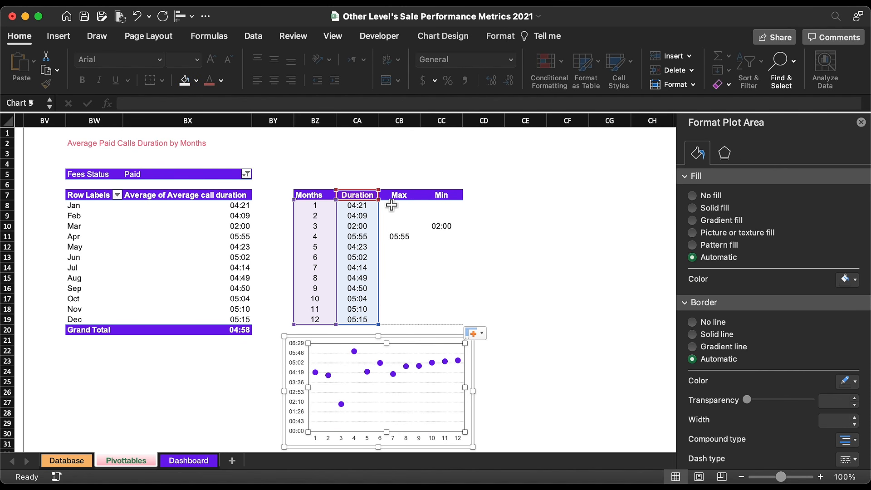
pyautogui.moveTo(380, 327); pyautogui.dragTo(452, 325)
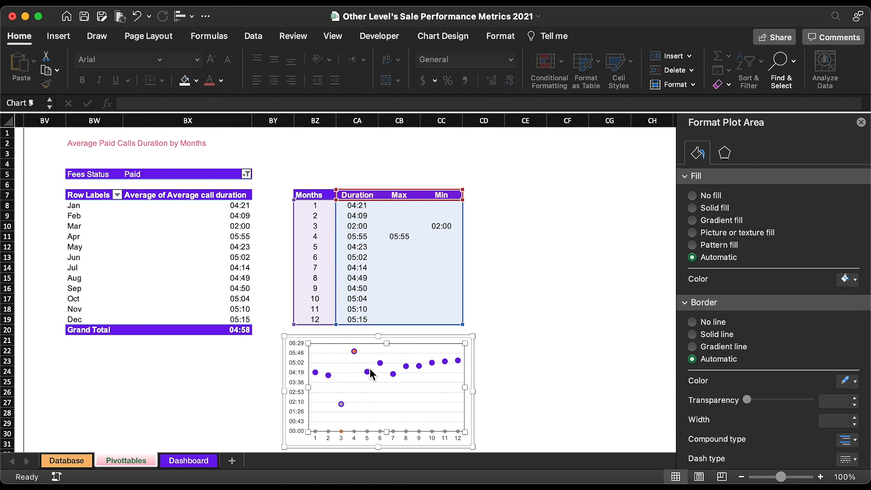
# Give the Max series markers in the chart no border and a solid pink fill
pyautogui.click(355, 351)
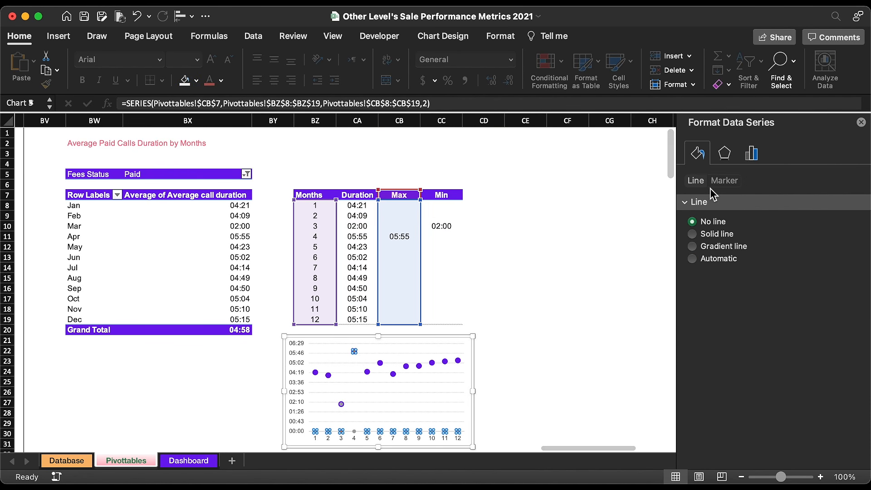
pyautogui.click(724, 182)
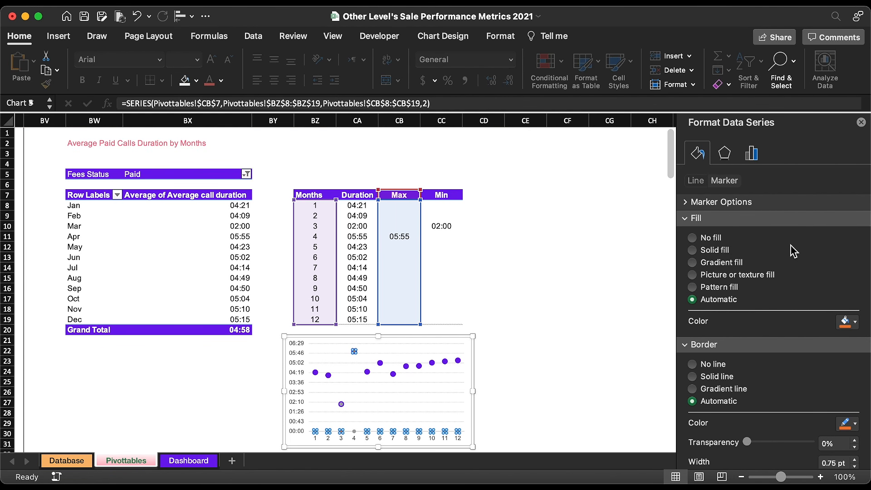
pyautogui.click(706, 366)
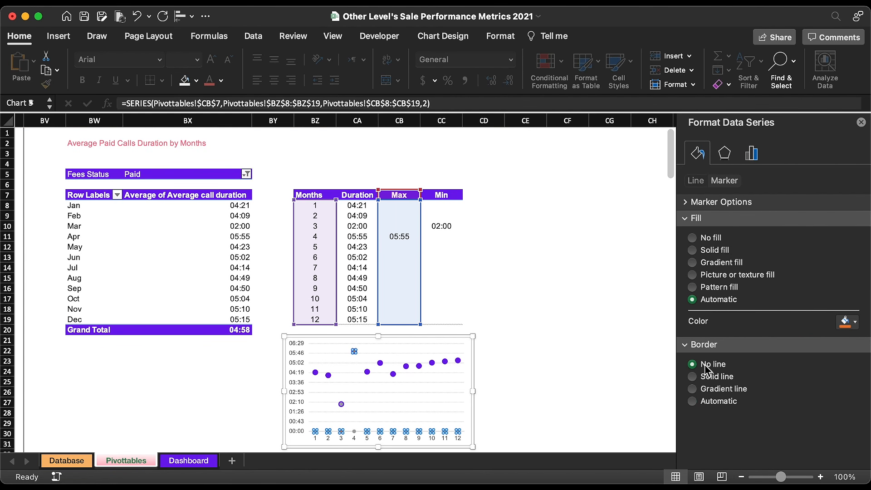
pyautogui.click(711, 251)
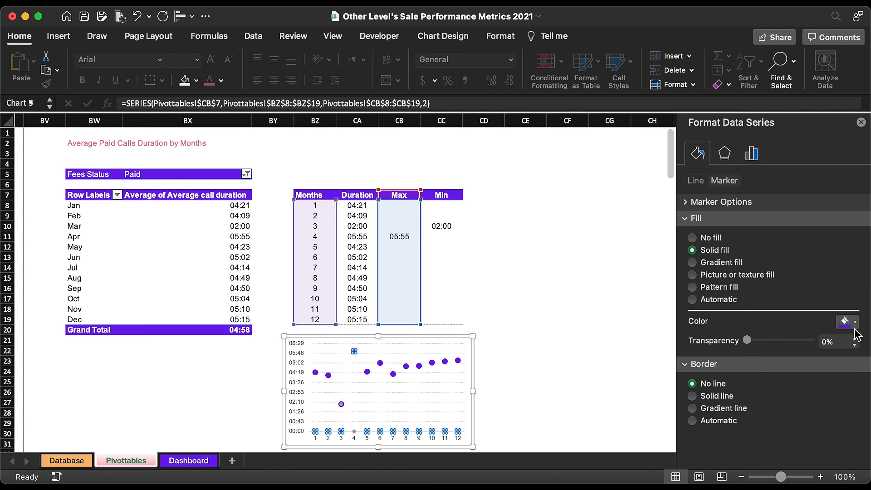
pyautogui.click(856, 323)
pyautogui.click(778, 278)
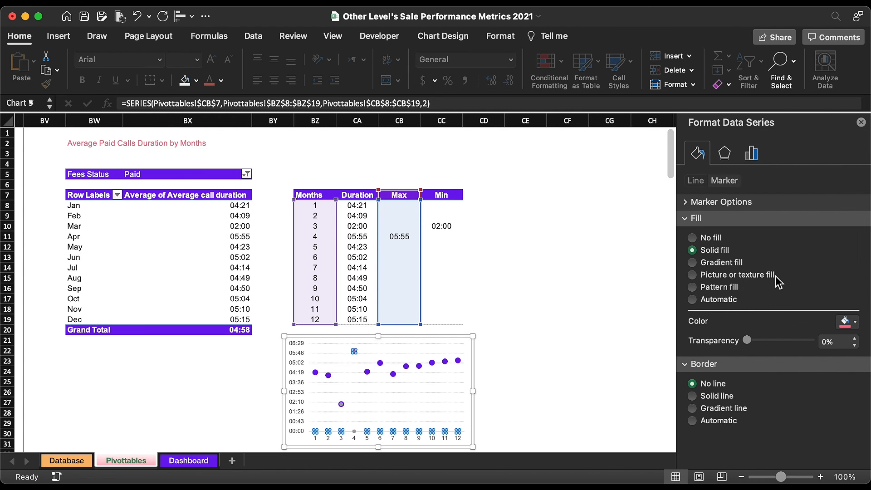
# Set the Max series to built-in markers with size 9
pyautogui.click(689, 203)
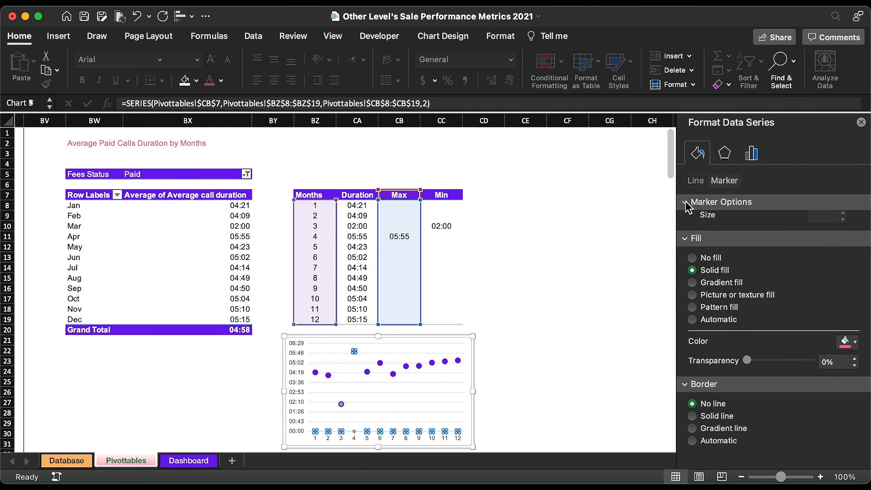
pyautogui.click(711, 248)
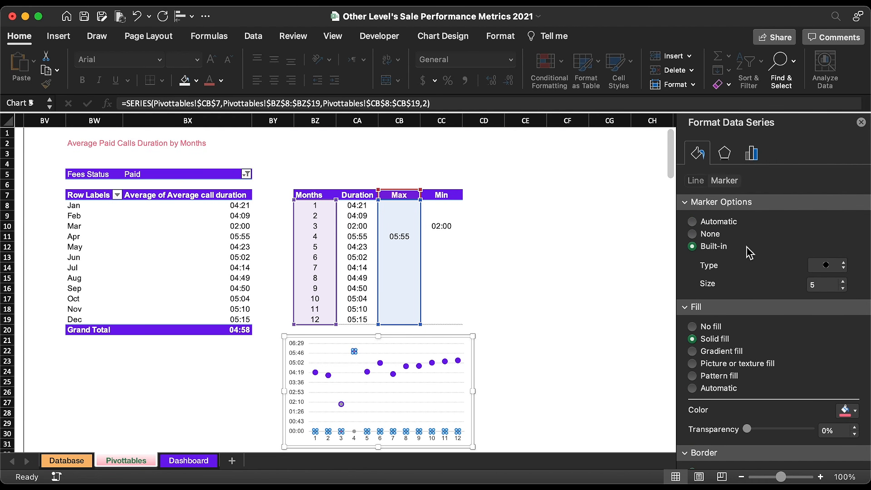
pyautogui.click(843, 282)
pyautogui.click(843, 281)
pyautogui.click(843, 282)
pyautogui.click(843, 282)
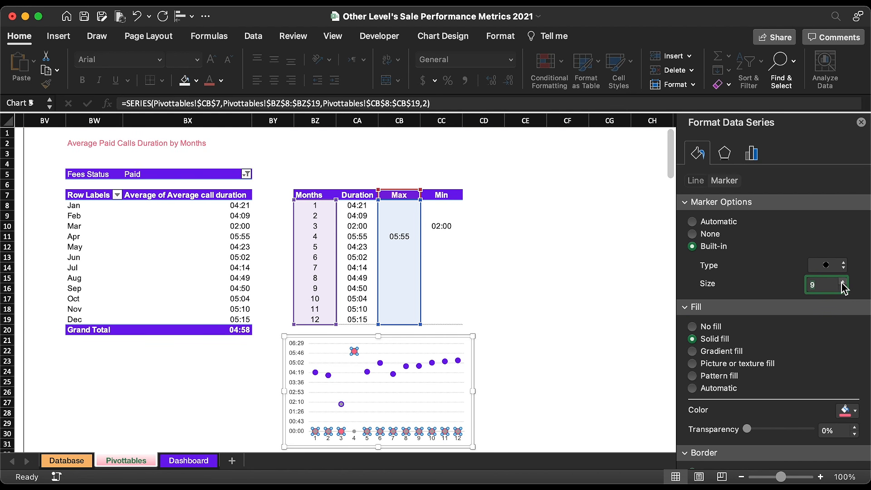
pyautogui.click(542, 351)
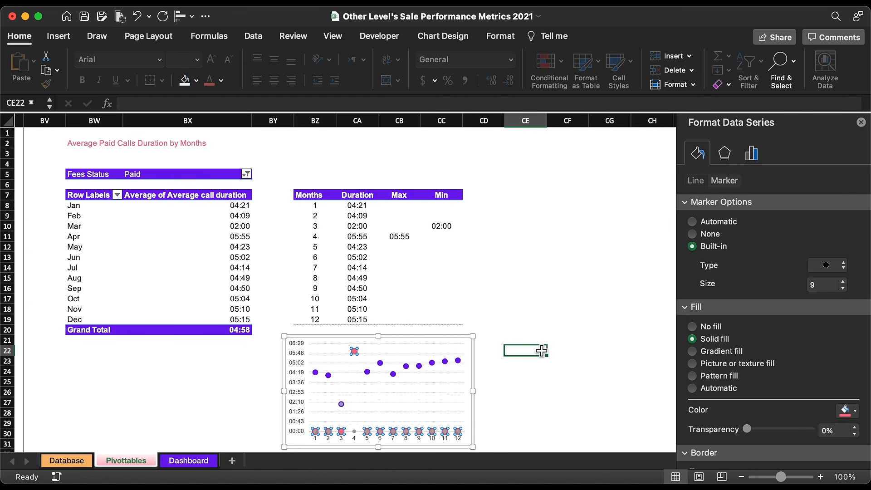
# Give the Min series markers in the chart no border and a solid green fill
pyautogui.click(341, 404)
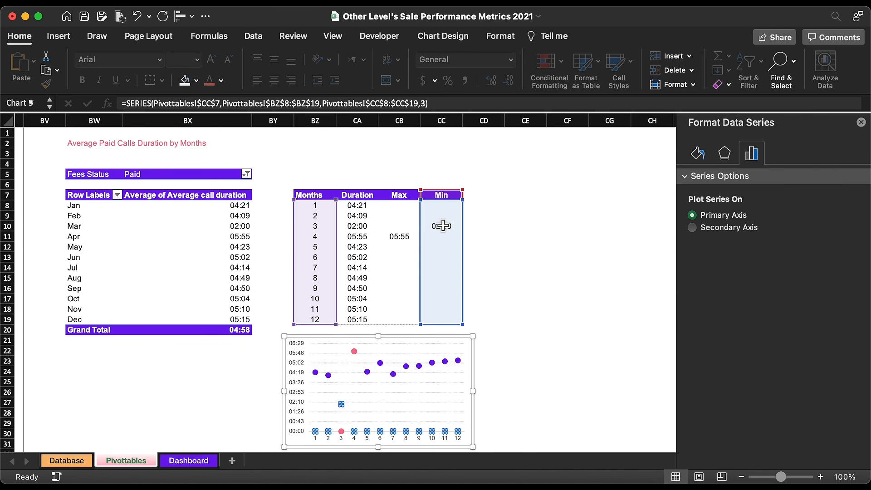
pyautogui.click(700, 154)
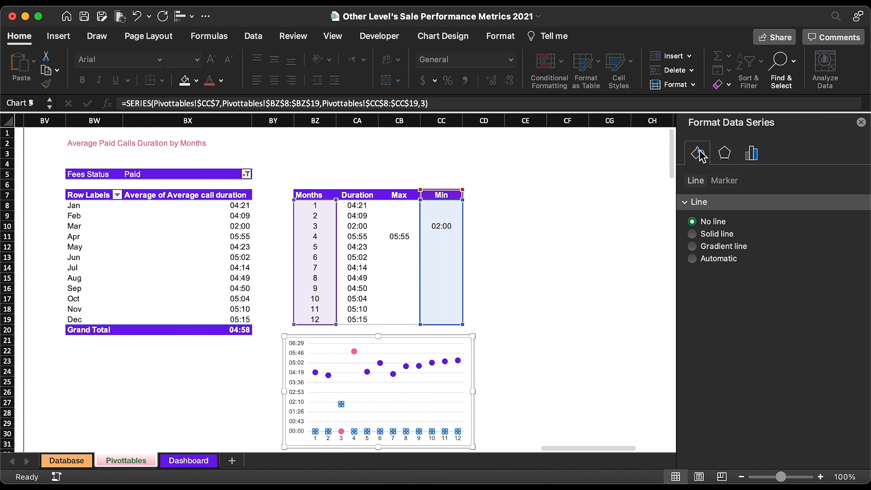
pyautogui.click(722, 181)
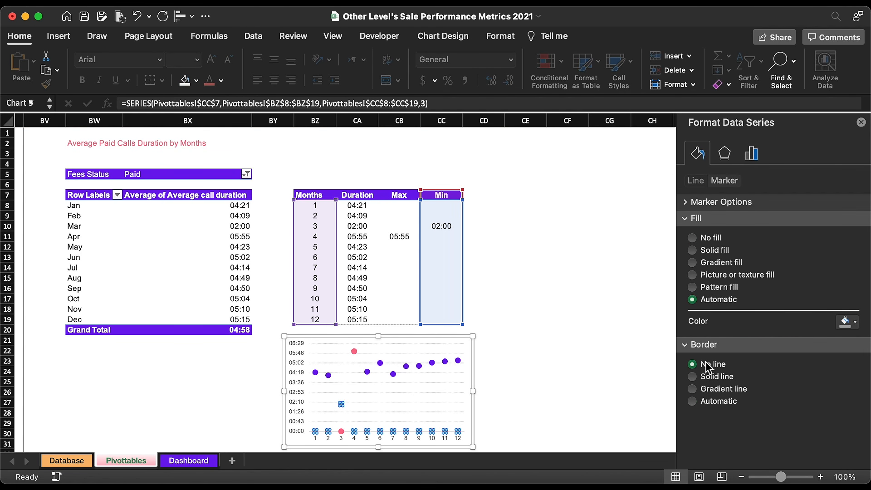
pyautogui.click(704, 252)
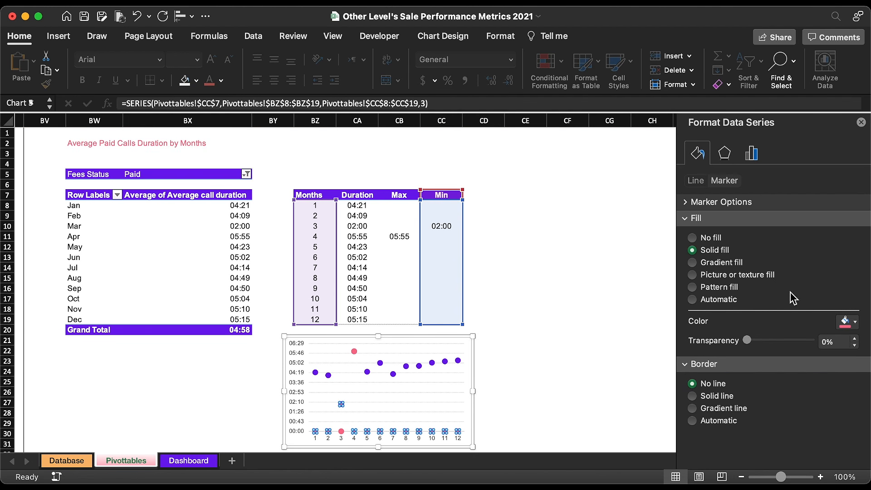
pyautogui.click(848, 321)
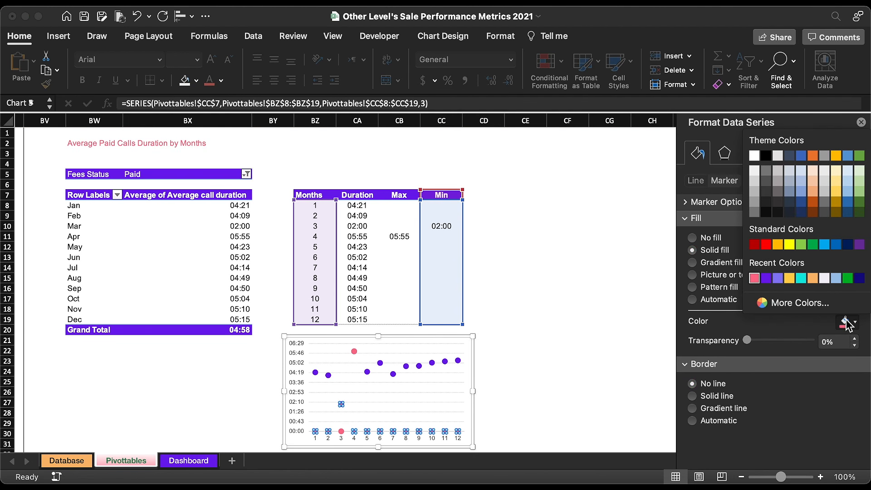
pyautogui.click(849, 278)
# Set the Min series to built-in markers with size 8
pyautogui.click(686, 201)
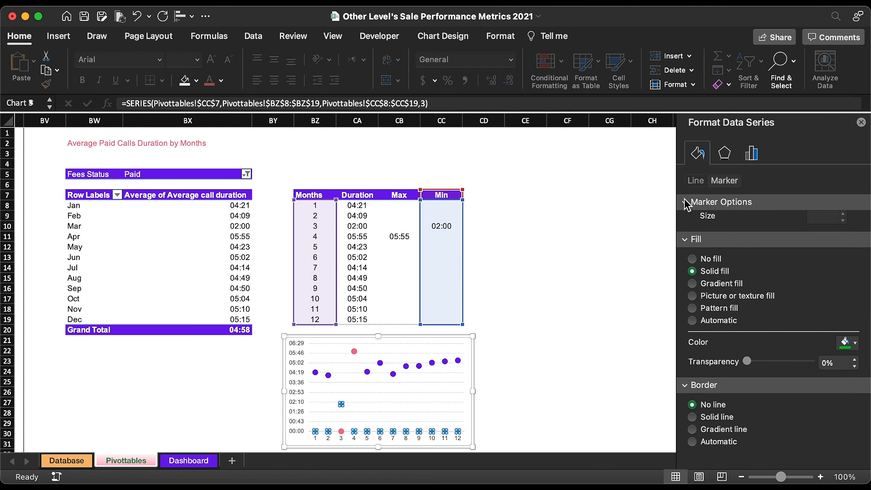
pyautogui.click(712, 247)
pyautogui.click(844, 282)
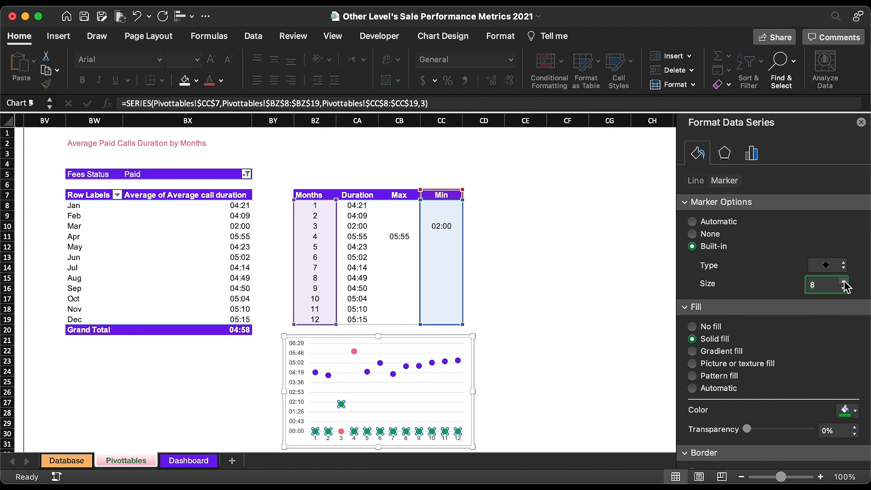
pyautogui.click(584, 331)
# Draw a rectangle about 0.22" high and 3.6" wide over the row of markers at the chart's 00:00 baseline
pyautogui.click(59, 36)
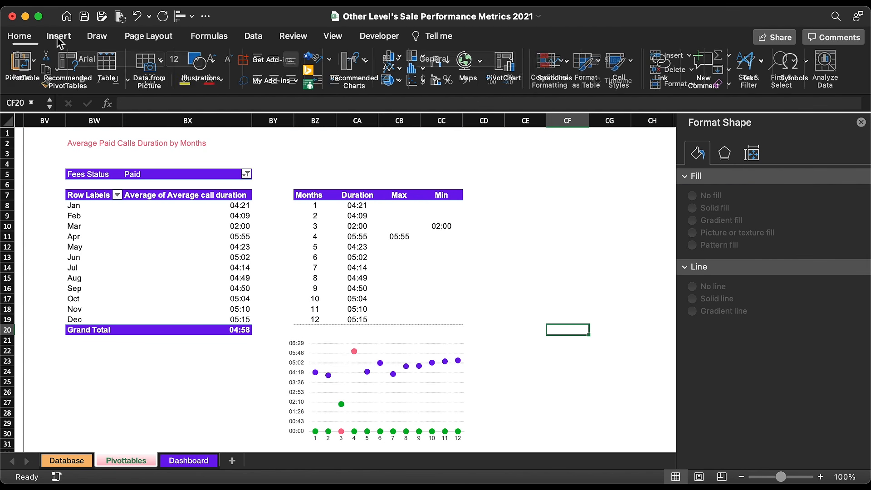
pyautogui.click(202, 65)
pyautogui.click(159, 102)
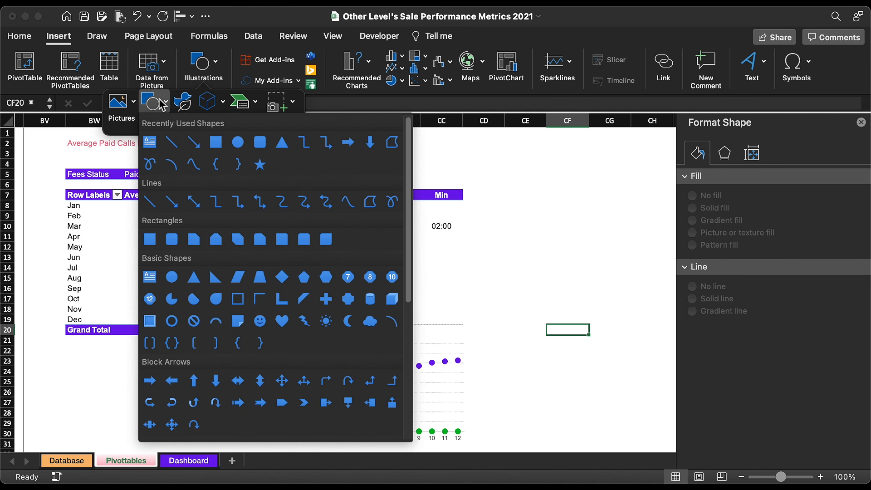
pyautogui.click(216, 143)
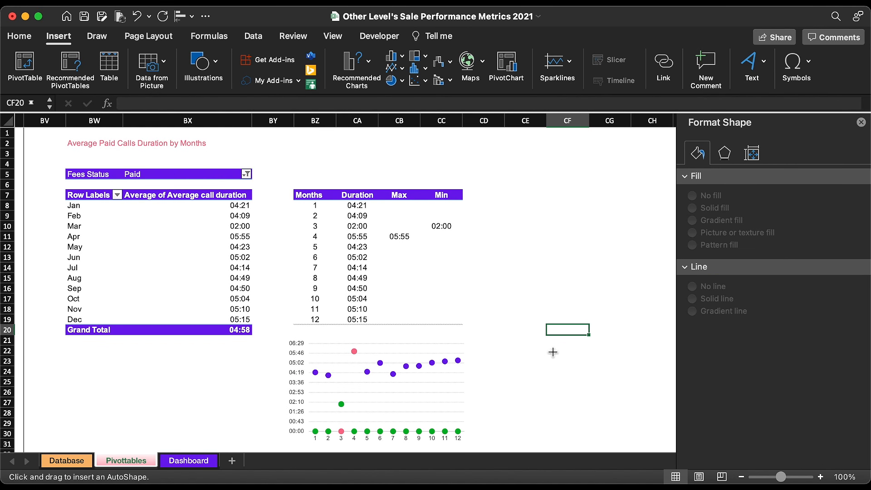
pyautogui.moveTo(556, 359); pyautogui.dragTo(394, 362)
pyautogui.moveTo(470, 364); pyautogui.dragTo(470, 363)
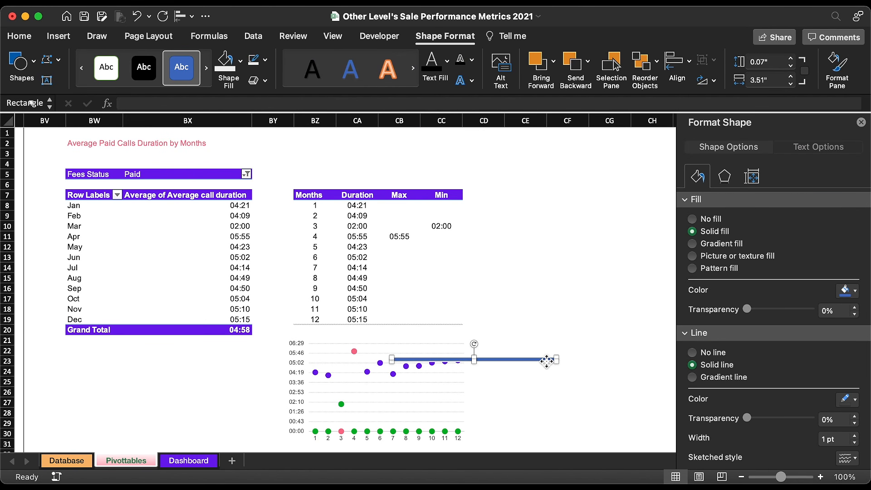
pyautogui.moveTo(547, 361); pyautogui.dragTo(476, 435)
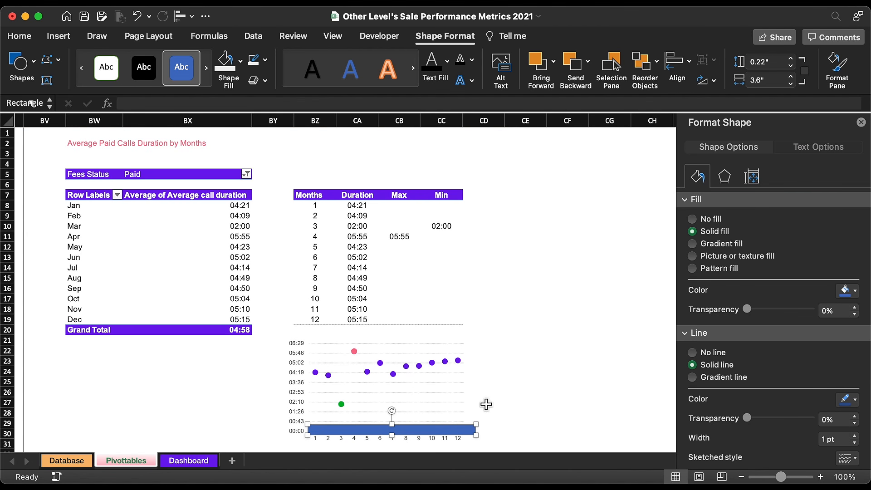
# Remove the outline of the rectangle covering the 00:00 baseline markers and fill it with white
pyautogui.click(265, 60)
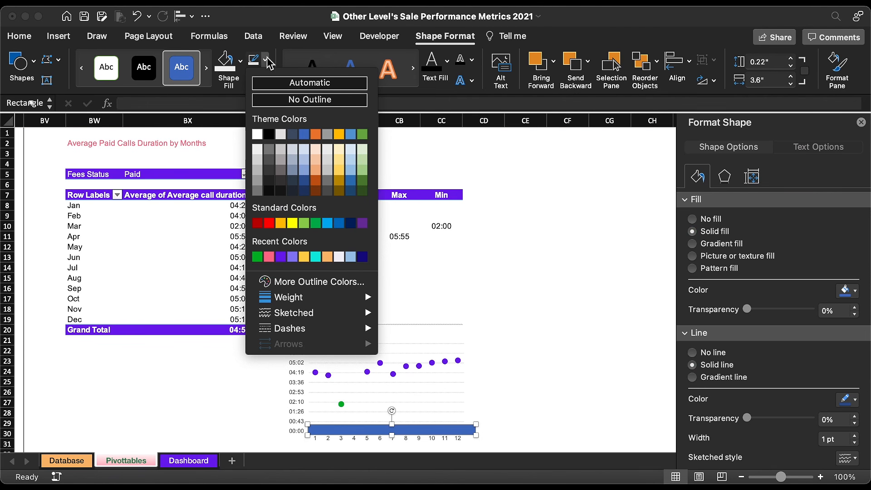
pyautogui.click(273, 97)
pyautogui.click(241, 61)
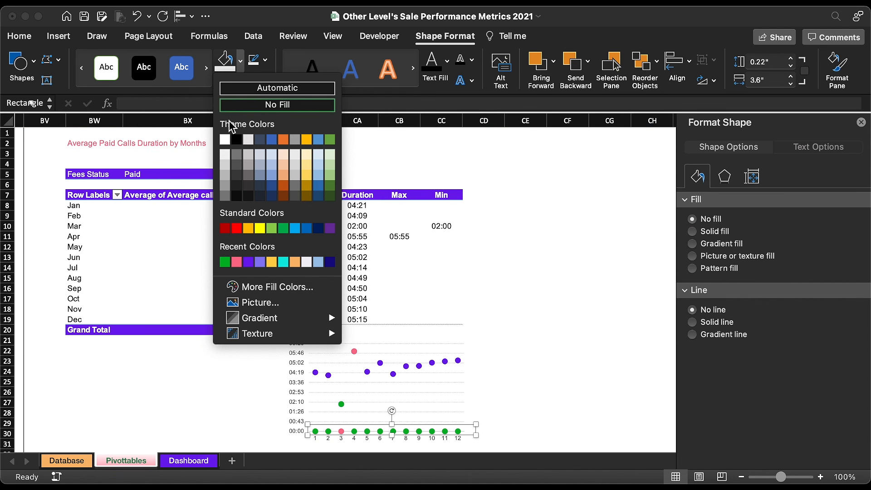
pyautogui.click(225, 139)
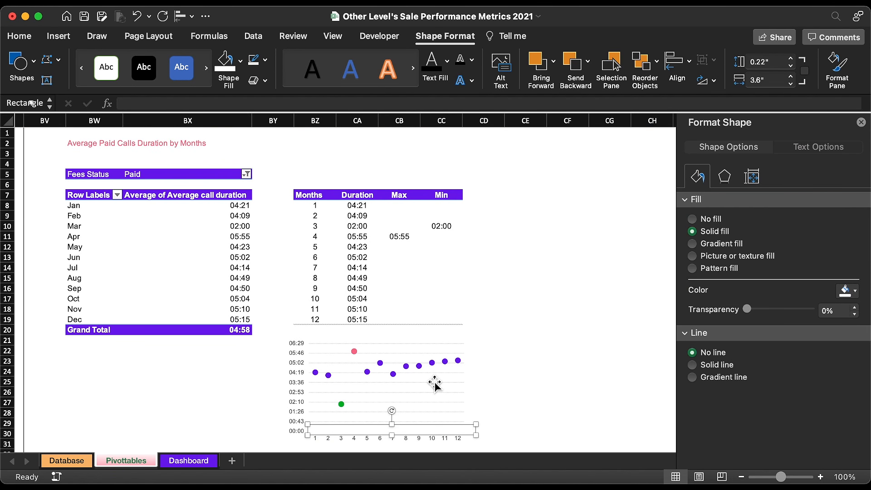
# Group the white masking rectangle with the Average Paid Calls Duration chart
pyautogui.keyDown('shift'); pyautogui.click(412, 370); pyautogui.keyUp('shift')
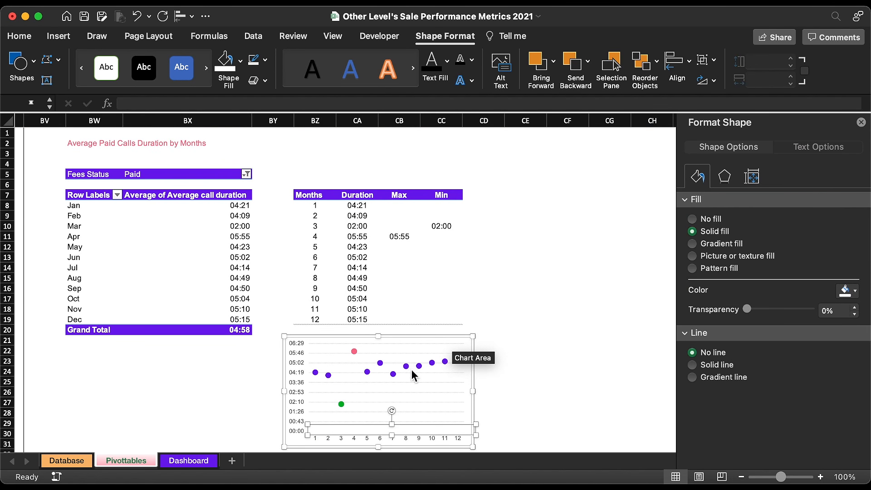
pyautogui.rightClick(412, 370)
pyautogui.moveTo(454, 393)
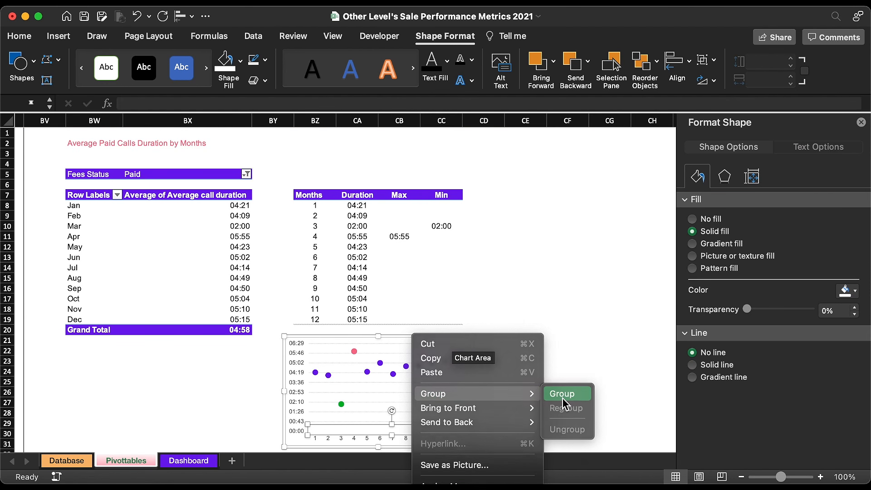
pyautogui.click(563, 399)
# Cut the grouped chart, paste it onto the Dashboard sheet's Average Paid Calls Duration card, and set its height to 2.2"
pyautogui.moveTo(490, 422); pyautogui.dragTo(628, 287)
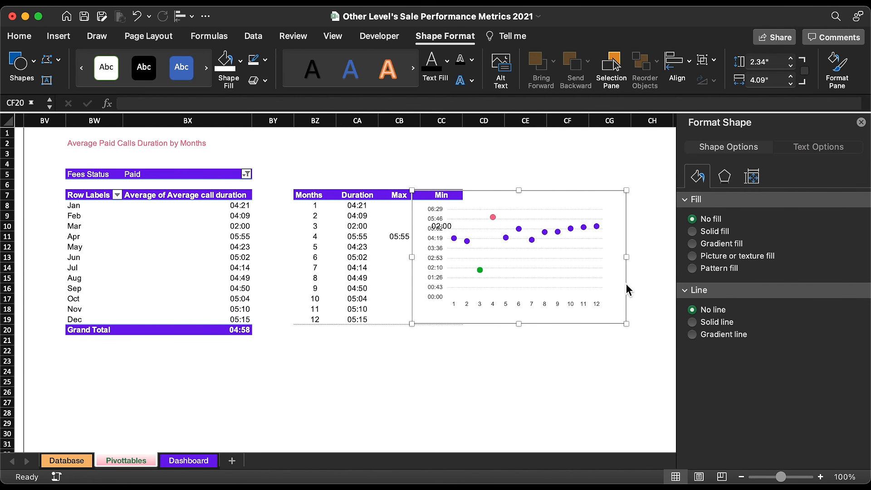
pyautogui.press('super+x')
pyautogui.click(188, 460)
pyautogui.press('super+v')
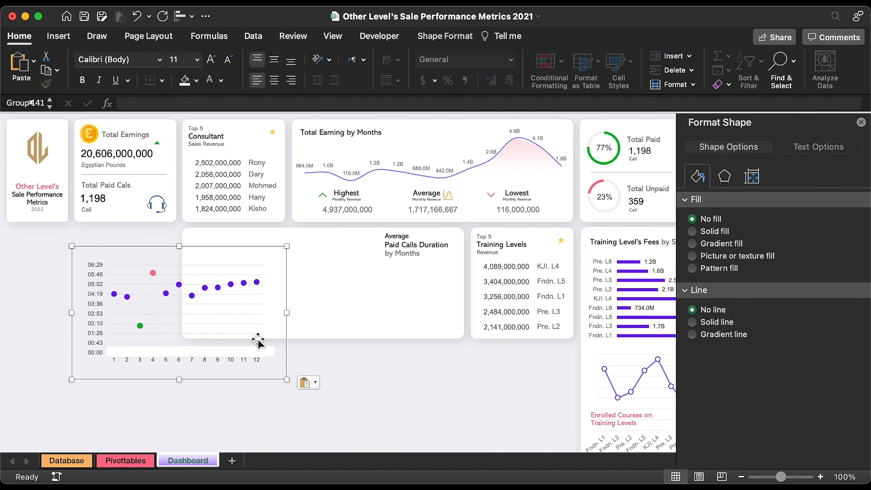
pyautogui.moveTo(229, 382); pyautogui.dragTo(331, 353)
pyautogui.click(465, 36)
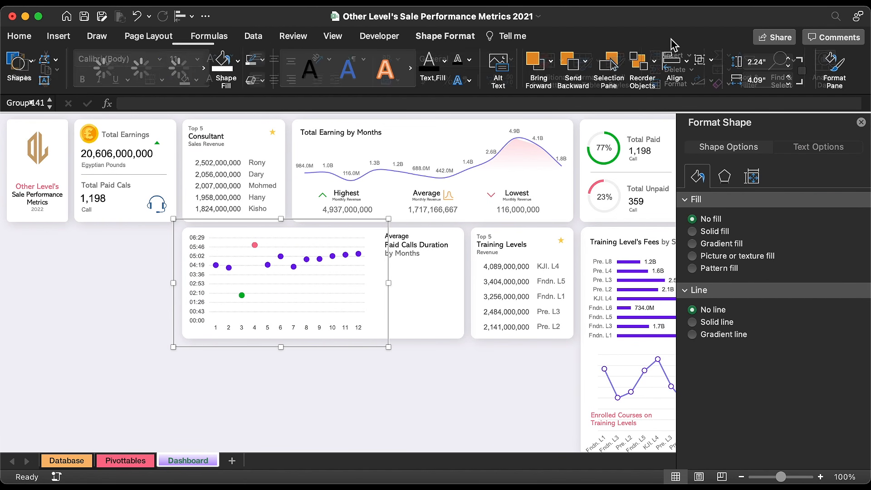
pyautogui.click(792, 67)
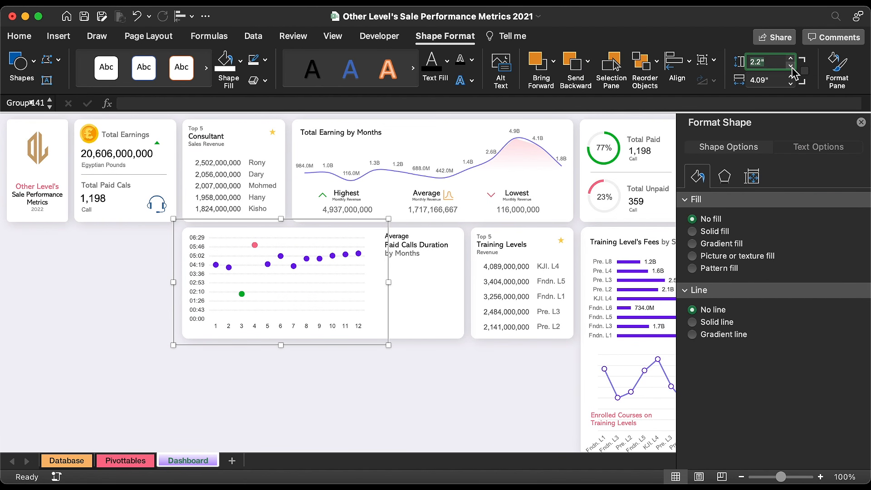
# Duplicate the card's title text box below the card and turn the copy into a small "Months" label
pyautogui.click(417, 234)
pyautogui.press('super+d')
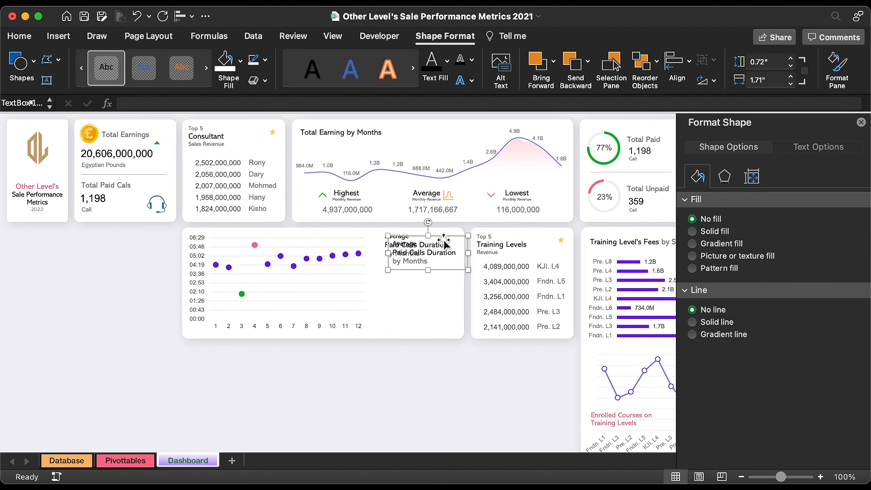
pyautogui.moveTo(444, 242); pyautogui.dragTo(339, 354)
pyautogui.moveTo(364, 385); pyautogui.dragTo(331, 361)
# Format the "Months" label in Arial, size 8, with centred text
pyautogui.click(19, 35)
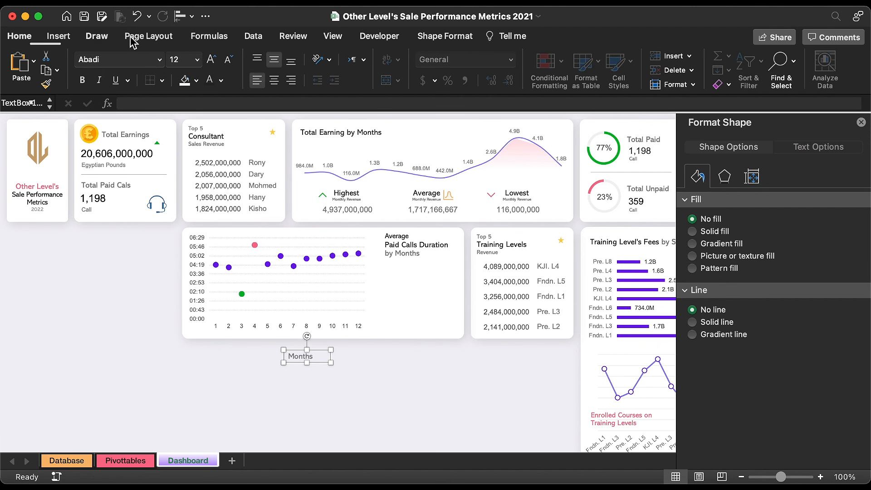
pyautogui.click(159, 59)
pyautogui.click(128, 174)
pyautogui.click(228, 59)
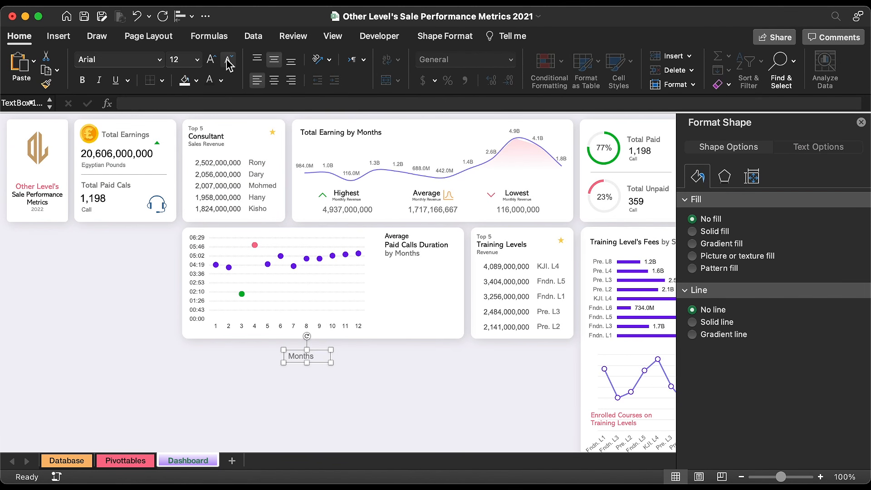
pyautogui.click(228, 59)
pyautogui.click(229, 59)
pyautogui.click(228, 60)
pyautogui.click(273, 80)
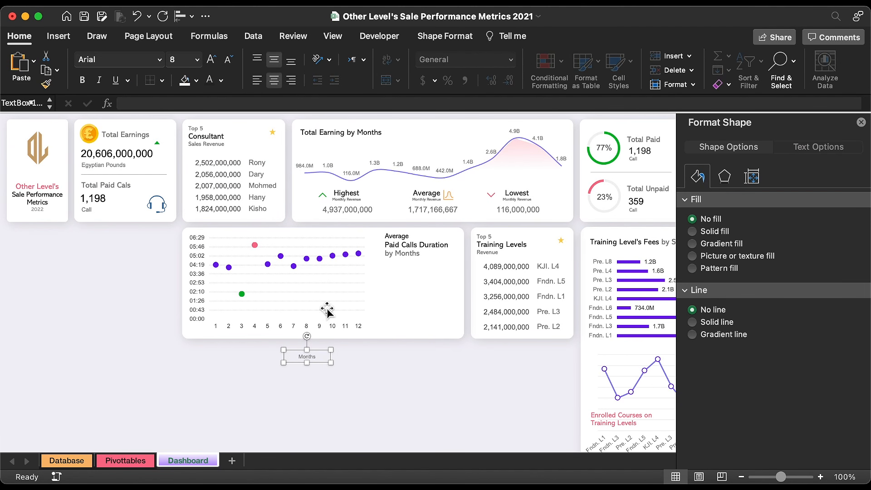
# Place the "Months" label under the middle of the chart's horizontal axis and colour its text light gray
pyautogui.moveTo(325, 364); pyautogui.dragTo(304, 341)
pyautogui.click(221, 81)
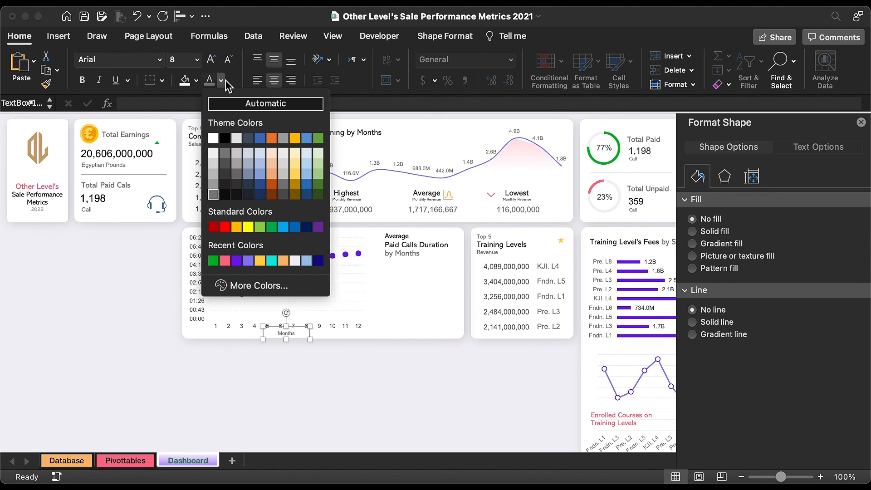
pyautogui.click(213, 175)
pyautogui.click(358, 409)
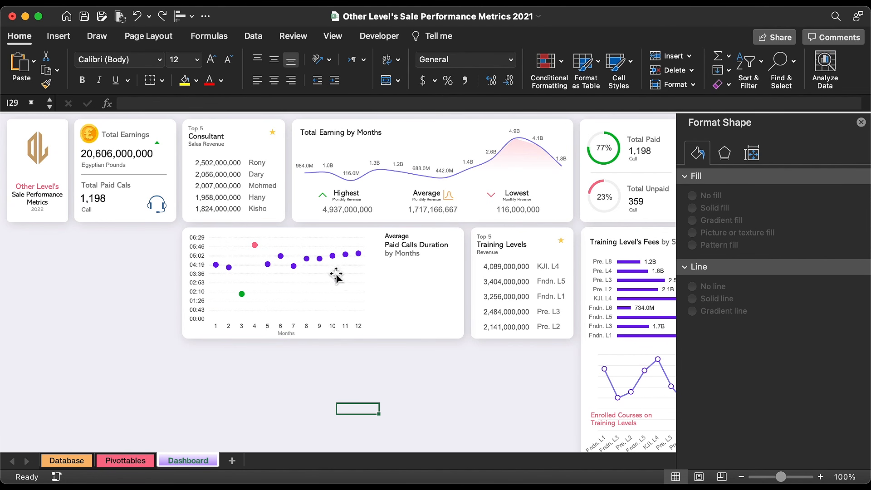
# Set the marker size of the pink Max series in the dashboard chart to 11
pyautogui.click(254, 246)
pyautogui.click(255, 246)
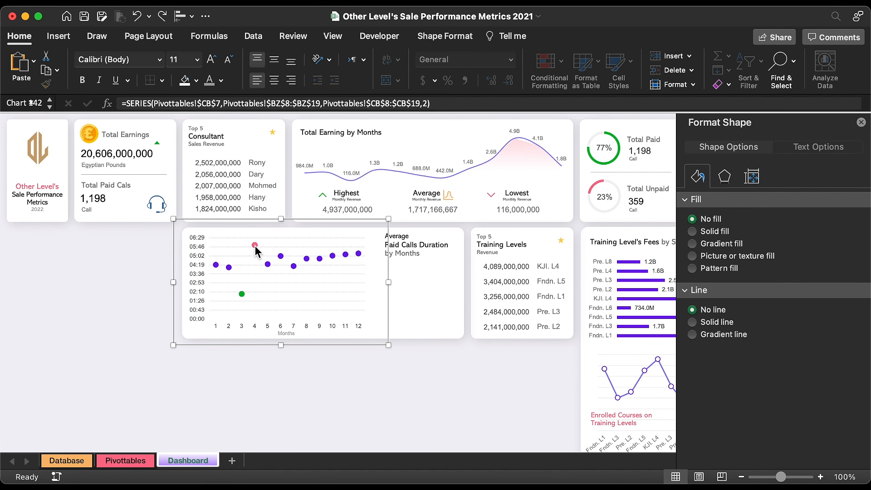
pyautogui.click(750, 156)
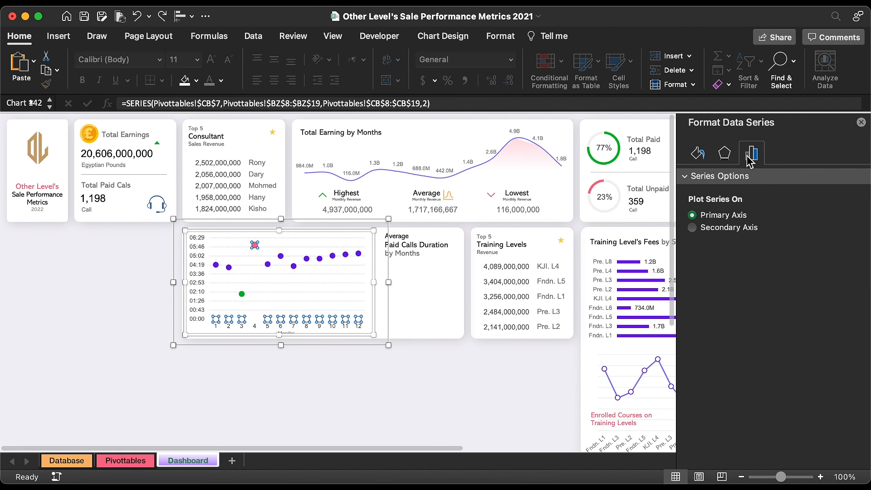
pyautogui.click(697, 153)
pyautogui.click(724, 181)
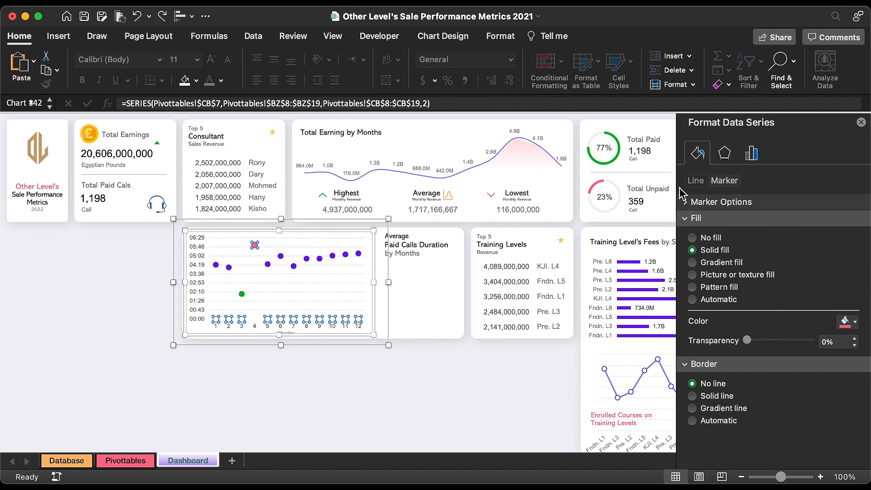
pyautogui.click(685, 201)
pyautogui.click(844, 281)
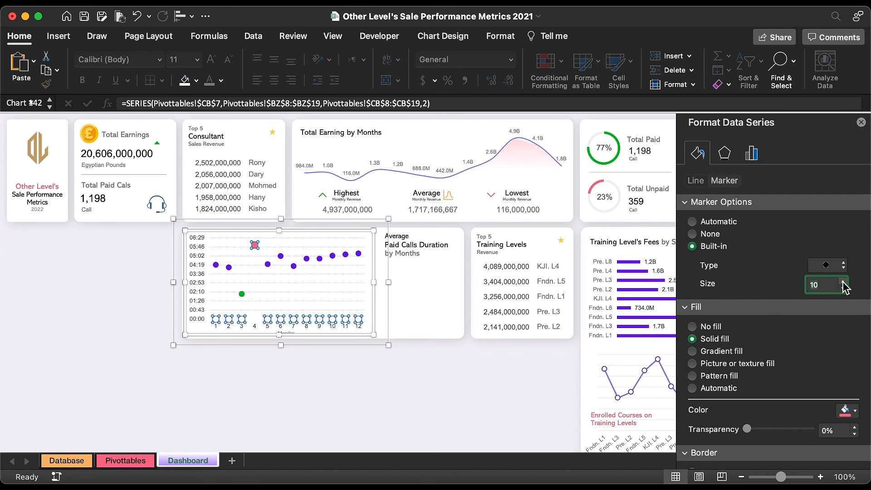
pyautogui.click(844, 281)
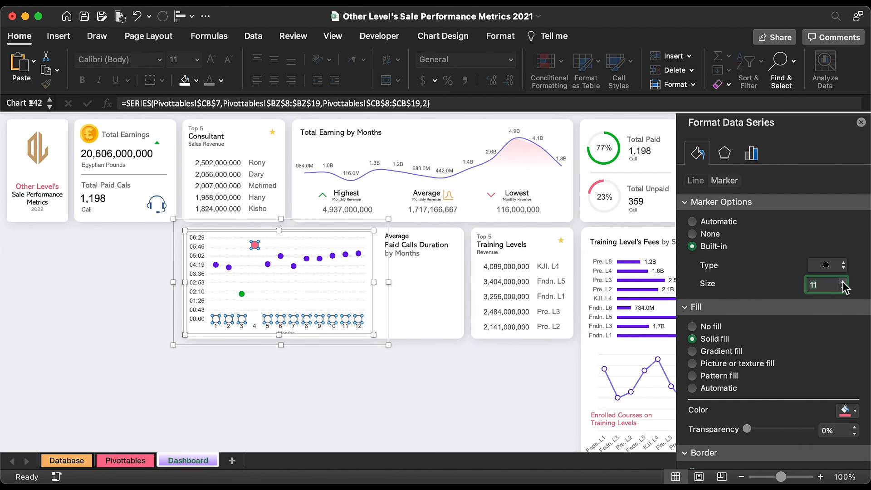
# Set the marker size of the purple Duration series to 11
pyautogui.click(281, 257)
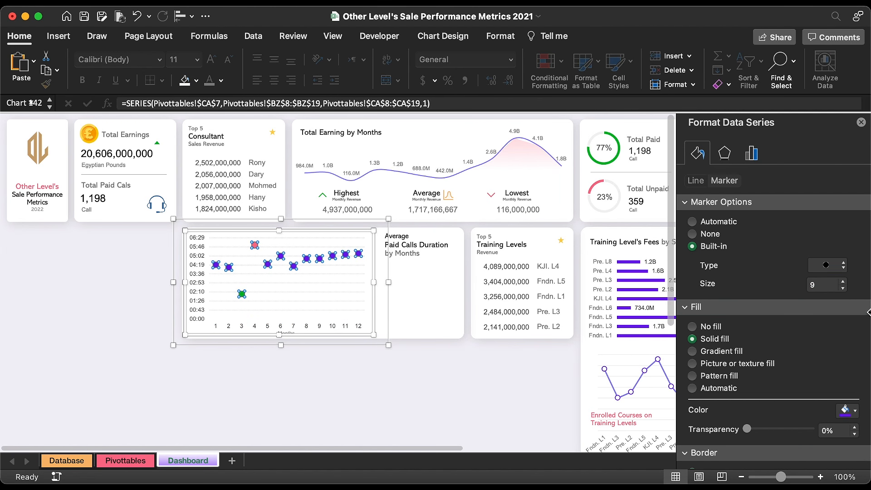
pyautogui.click(843, 281)
pyautogui.click(844, 281)
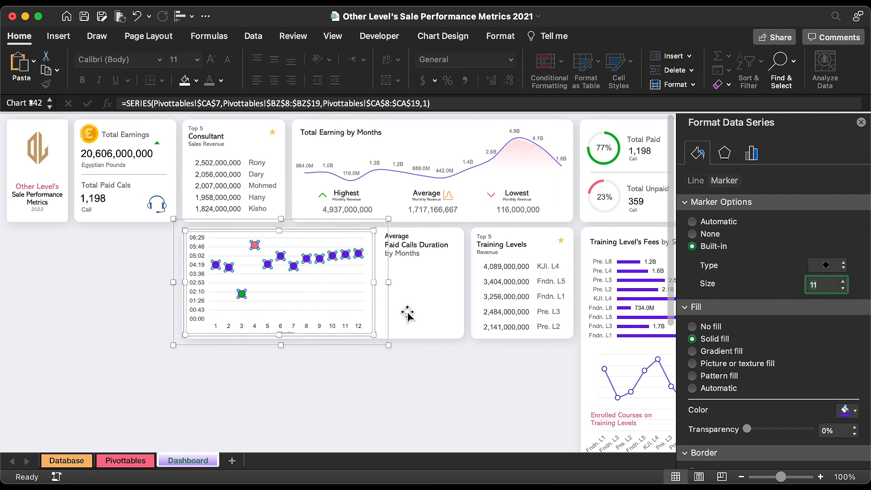
# Enlarge the green Min series markers to match the other series in the chart
pyautogui.click(271, 293)
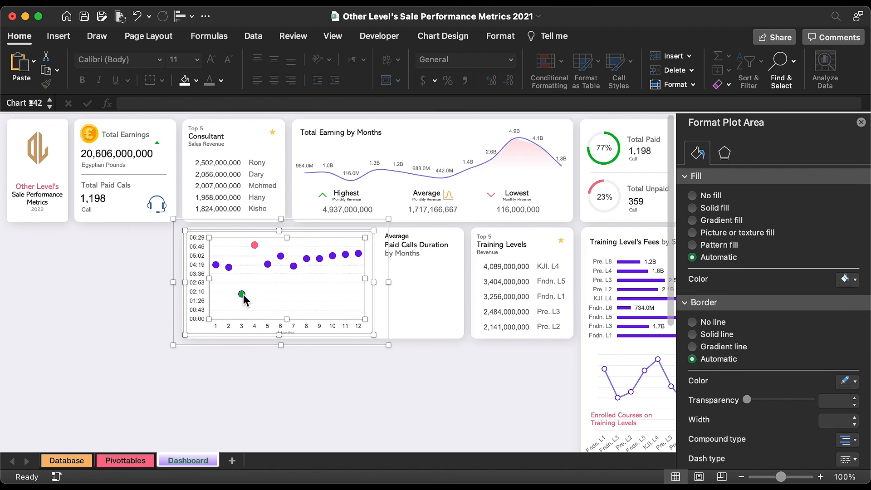
pyautogui.click(243, 295)
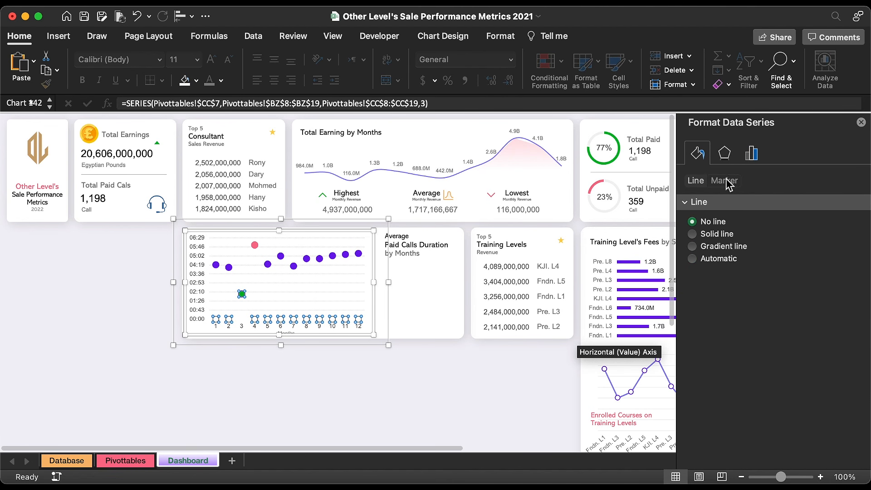
pyautogui.click(722, 180)
pyautogui.click(697, 202)
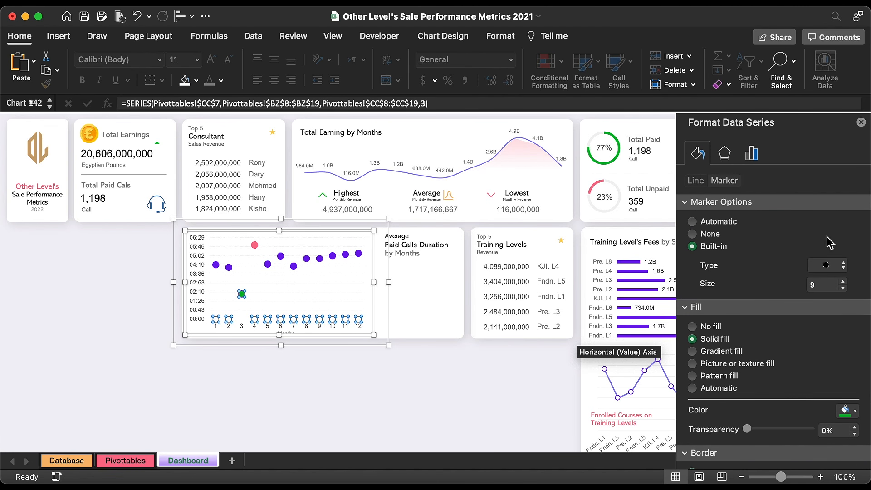
pyautogui.click(844, 281)
pyautogui.click(843, 282)
pyautogui.press('Escape')
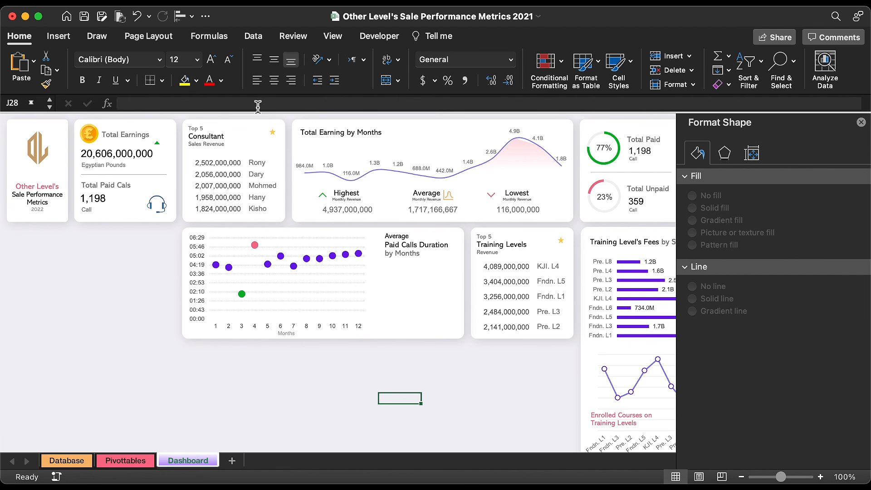
# Draw a 2.03" by 0.85" round same-side corner rectangle, rotated with its rounded corners facing the chart, and place it under the card's title
pyautogui.click(56, 39)
pyautogui.click(193, 70)
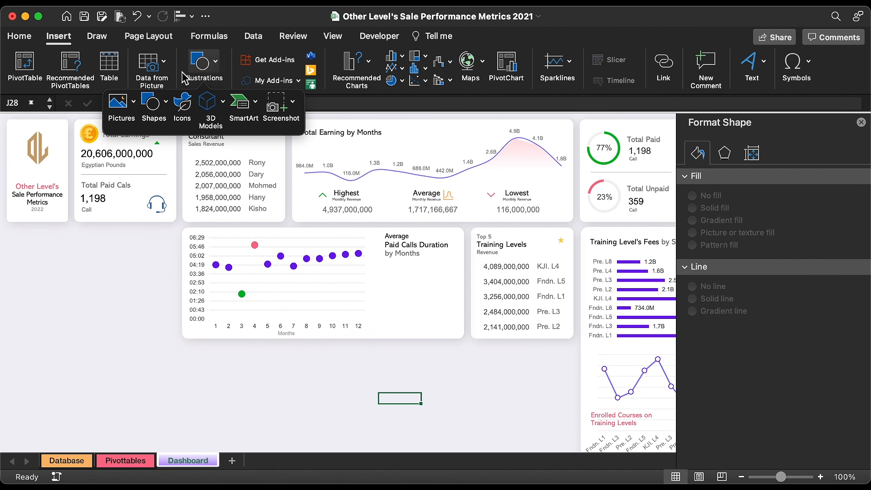
pyautogui.click(154, 103)
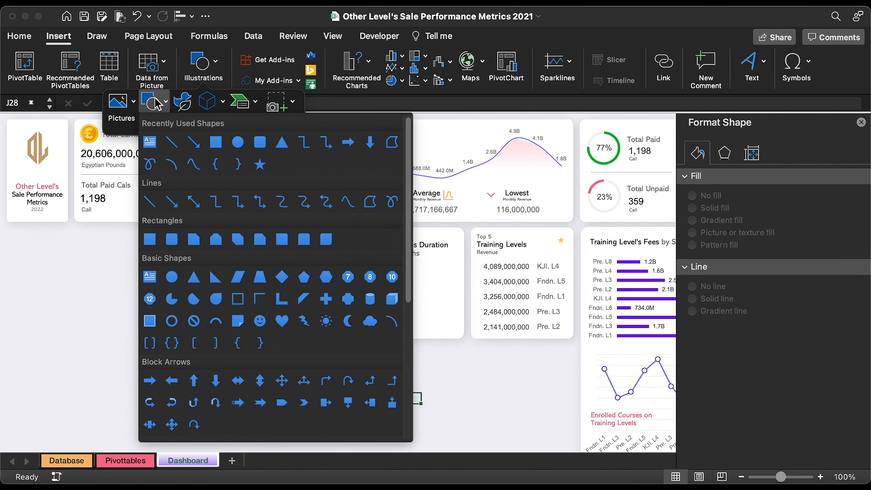
pyautogui.click(303, 239)
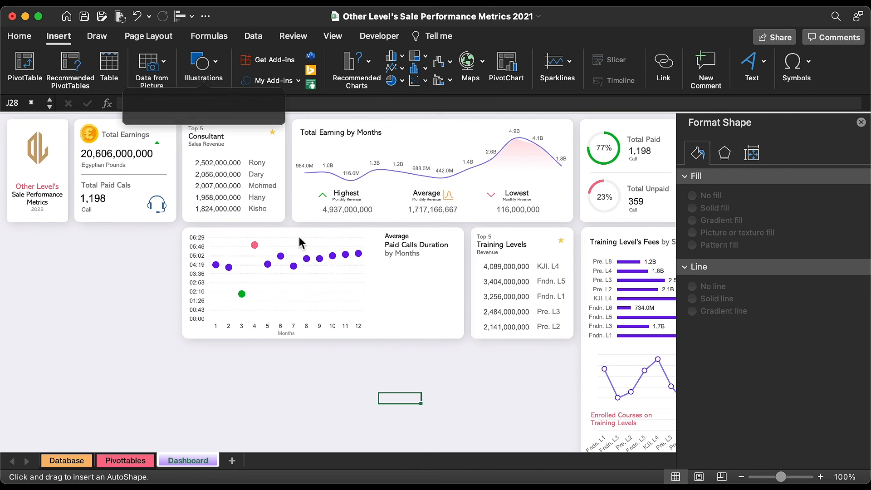
pyautogui.moveTo(453, 401)
pyautogui.mouseDown()
pyautogui.moveTo(444, 399)
pyautogui.moveTo(414, 306)
pyautogui.moveTo(375, 352)
pyautogui.mouseUp()
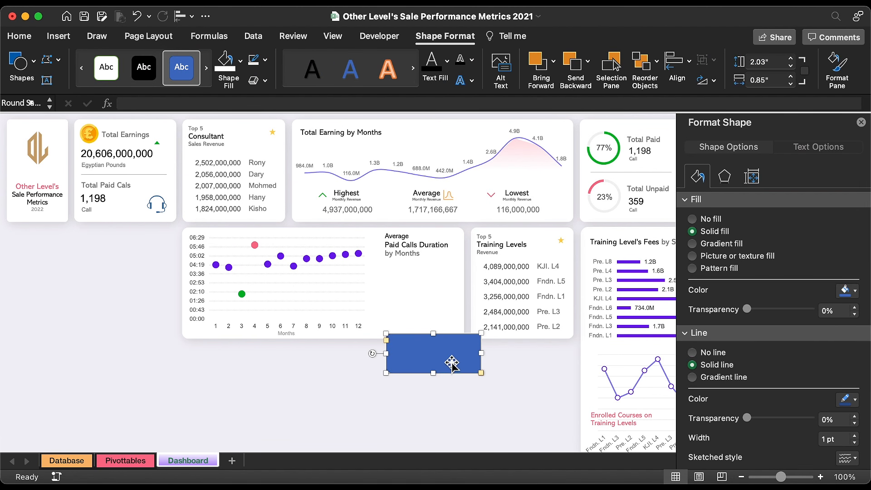
pyautogui.moveTo(451, 360); pyautogui.dragTo(435, 293)
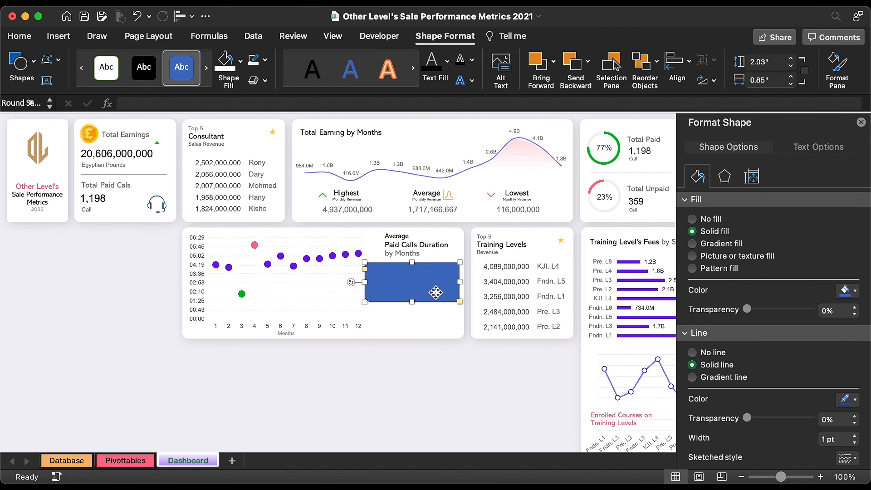
# Align the blue shape to the right edge of the Average Paid Calls Duration card
pyautogui.keyDown('shift'); pyautogui.click(389, 233); pyautogui.keyUp('shift')
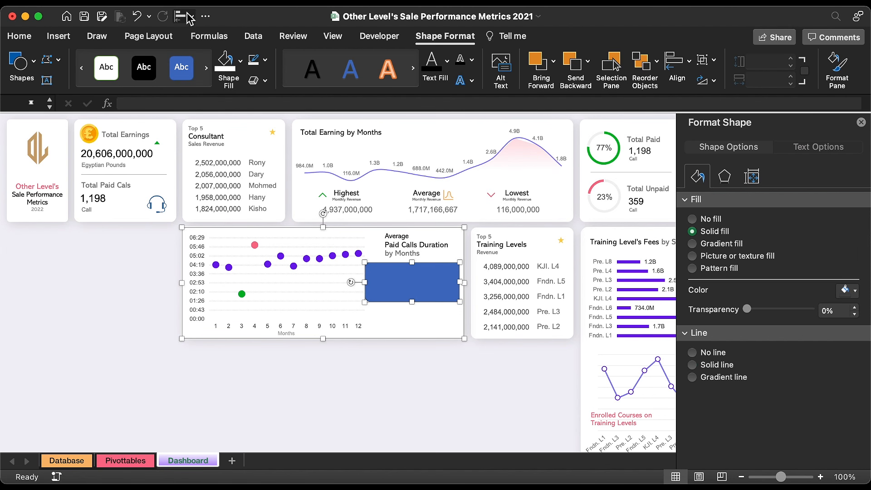
pyautogui.click(187, 16)
pyautogui.click(228, 76)
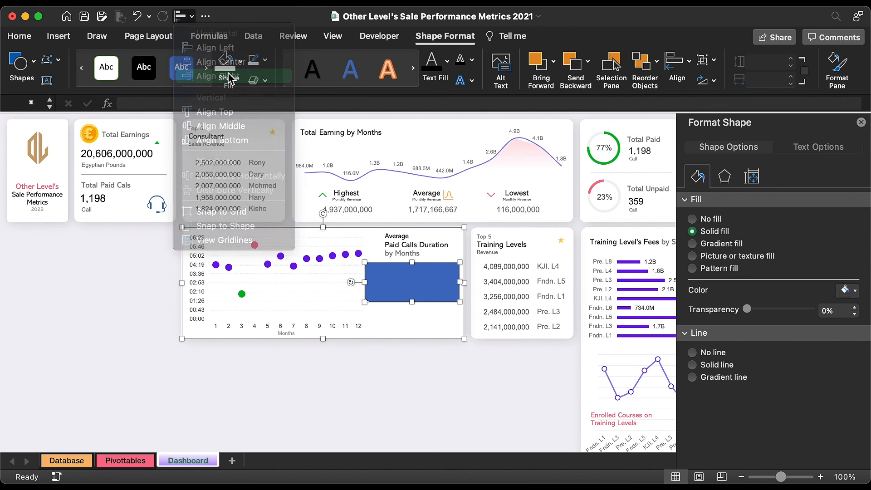
pyautogui.click(391, 358)
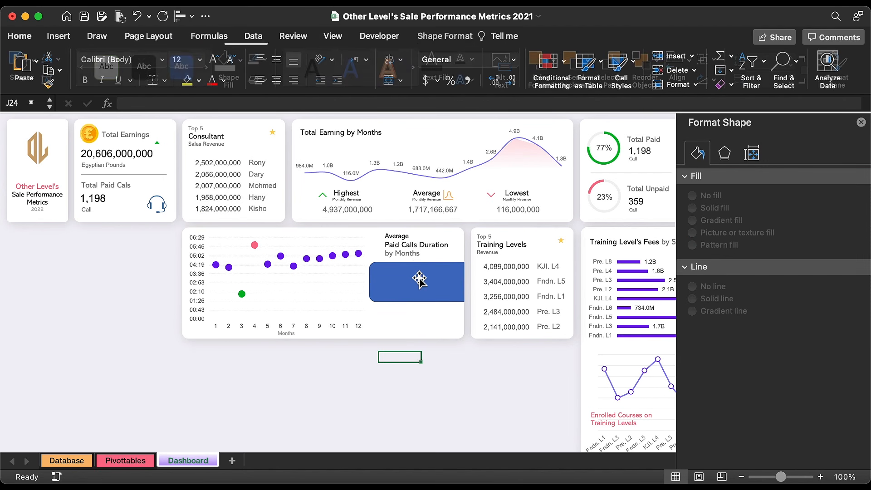
# Fill the blue shape with purple, remove its outline and shrink it to 1.78" by 0.56"
pyautogui.click(419, 280)
pyautogui.click(268, 100)
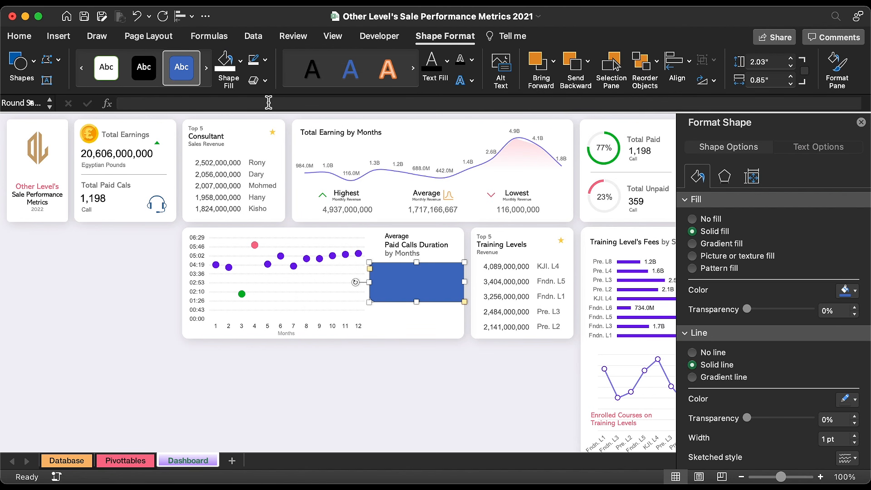
pyautogui.click(240, 61)
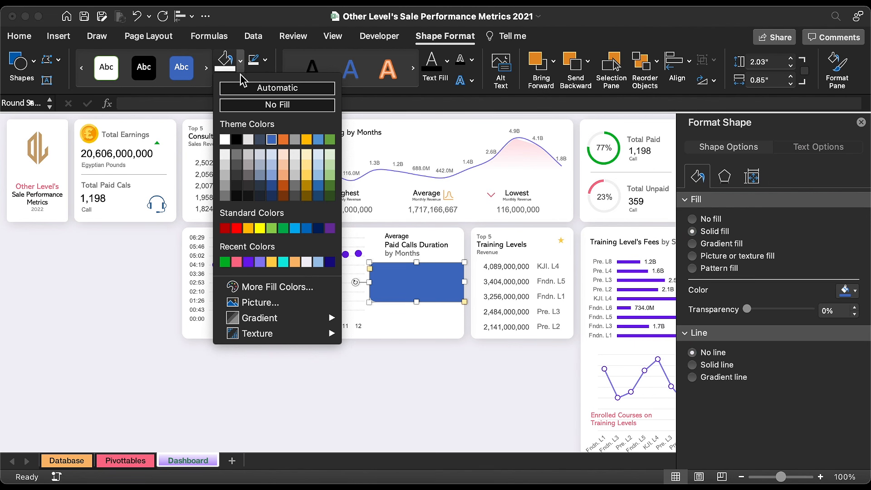
pyautogui.click(250, 262)
pyautogui.moveTo(371, 303); pyautogui.dragTo(383, 290)
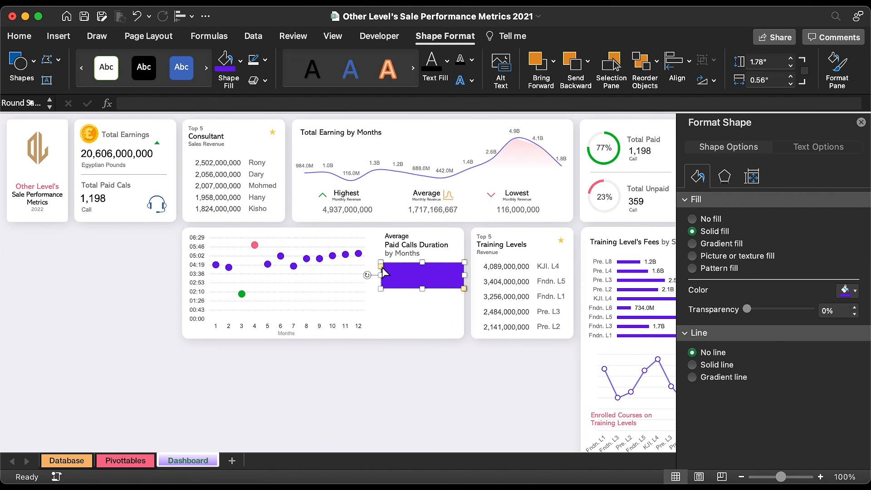
# Duplicate the Average Paid Calls Duration title text box onto the purple shape and clear the copy's text
pyautogui.click(406, 235)
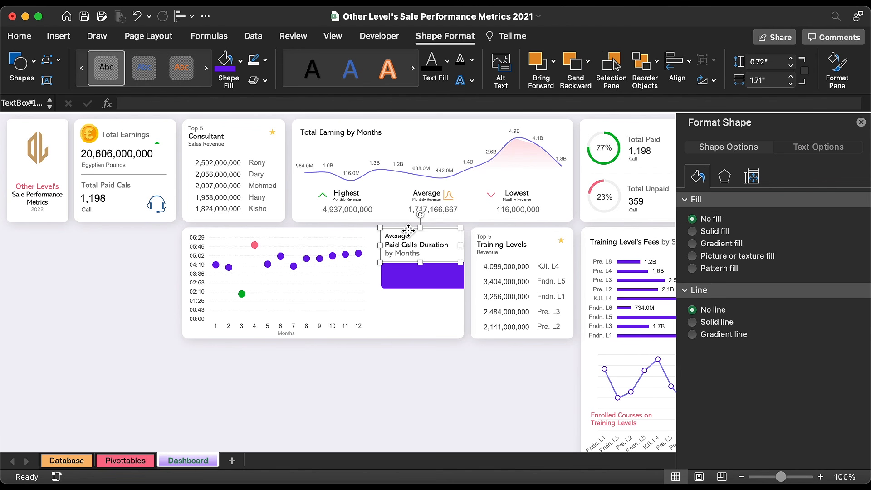
pyautogui.moveTo(409, 230); pyautogui.dragTo(409, 267)
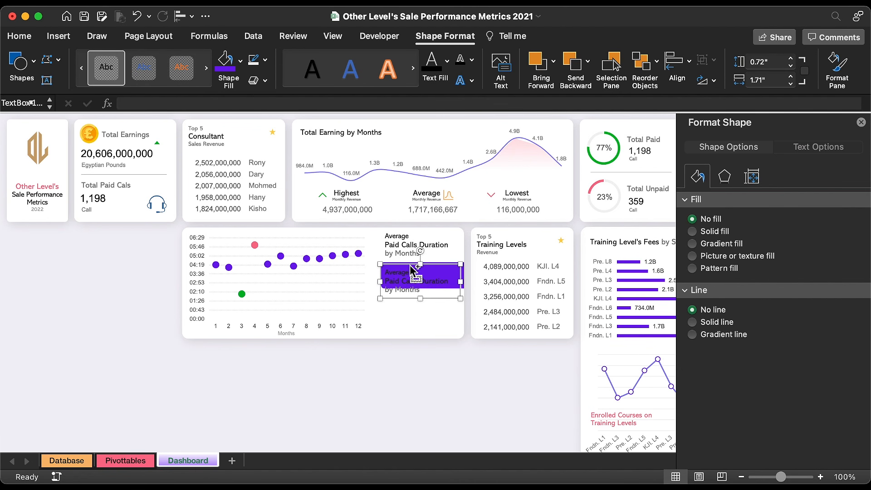
pyautogui.tripleClick(411, 278)
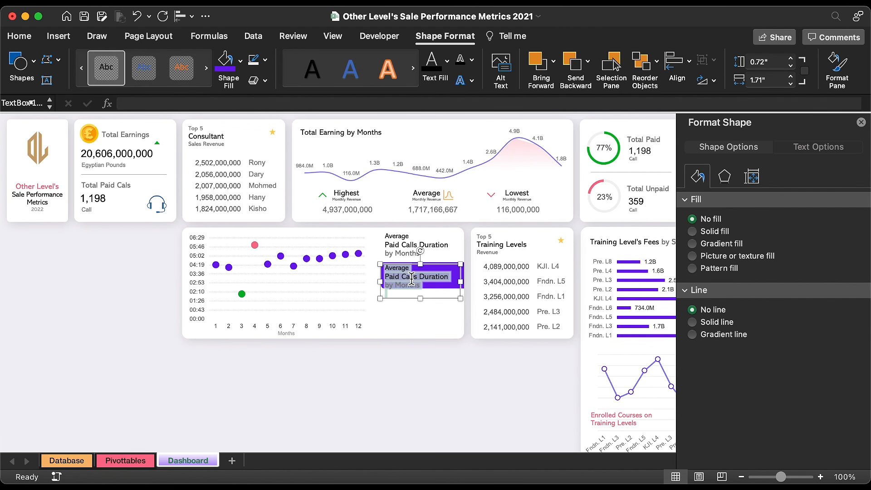
pyautogui.write('=')
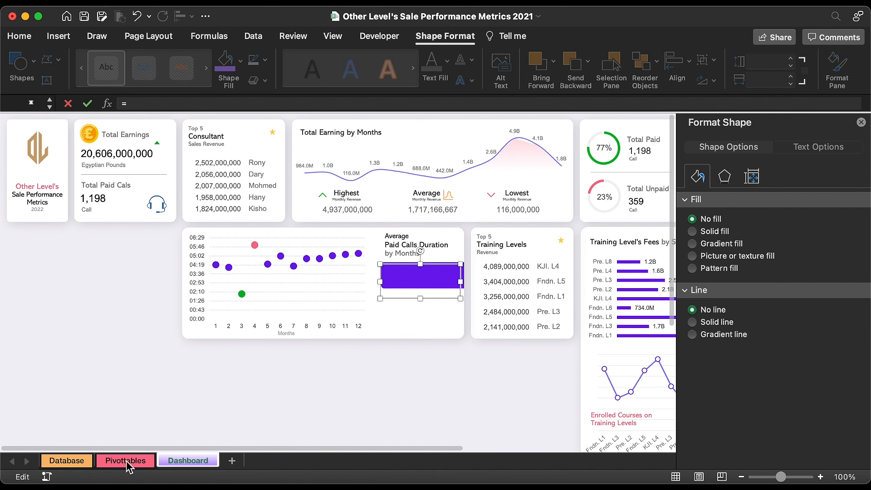
pyautogui.click(126, 461)
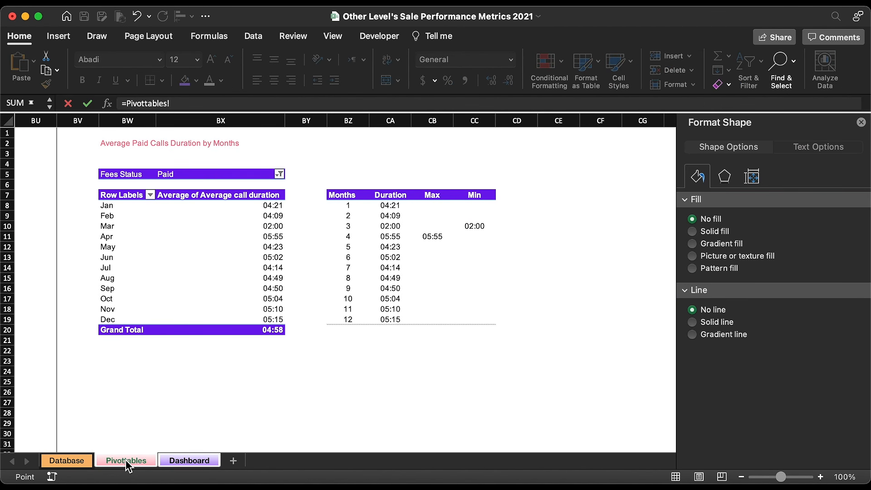
pyautogui.press('Escape')
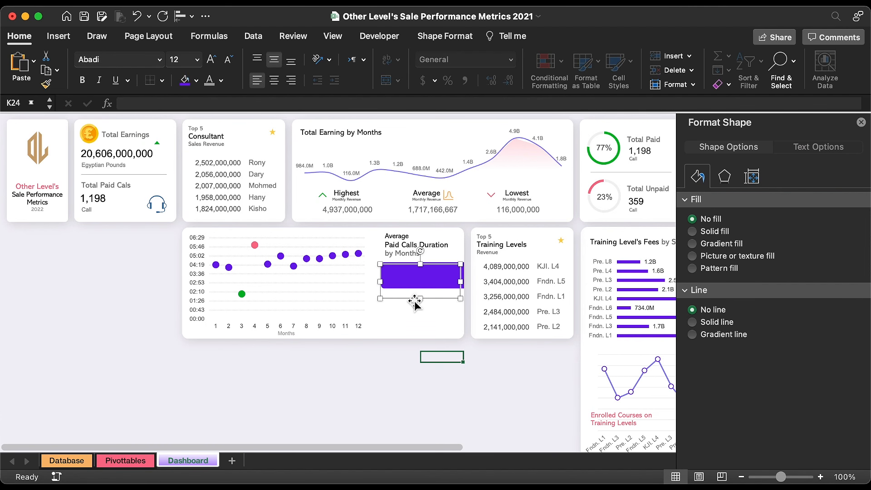
# On the Pivottables sheet, enter the labels Avg., Max and Min in cells CE7 to CE9
pyautogui.hotkey('ctrl', 'pageup')
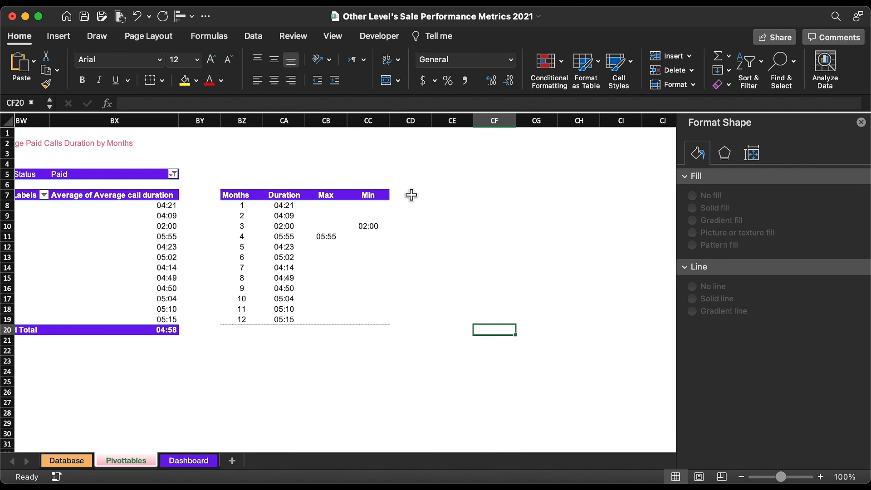
pyautogui.click(448, 201)
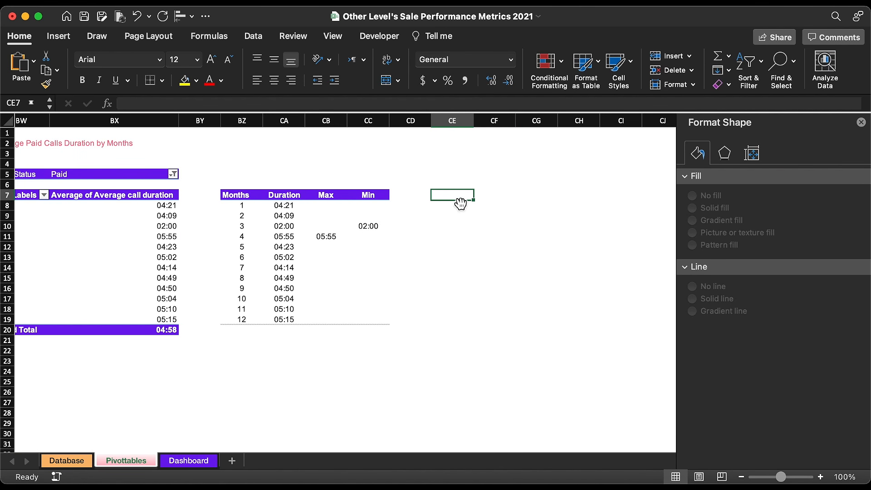
pyautogui.write('Avg.')
pyautogui.press('Return')
pyautogui.write('M')
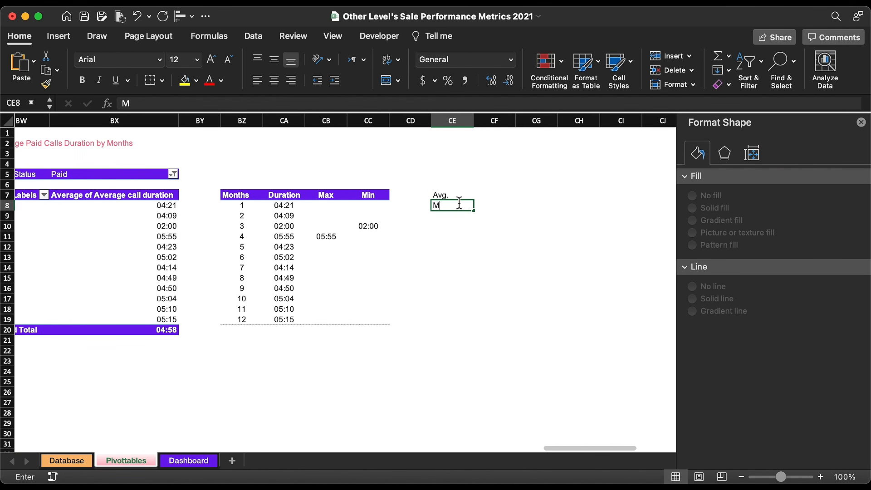
pyautogui.write('ax')
pyautogui.press('Return')
pyautogui.write('Min')
pyautogui.press('Return')
# Remove the grand total row from the Average Paid Calls Duration by Months pivot table
pyautogui.hscroll(-2, 499, 236)
pyautogui.click(555, 236)
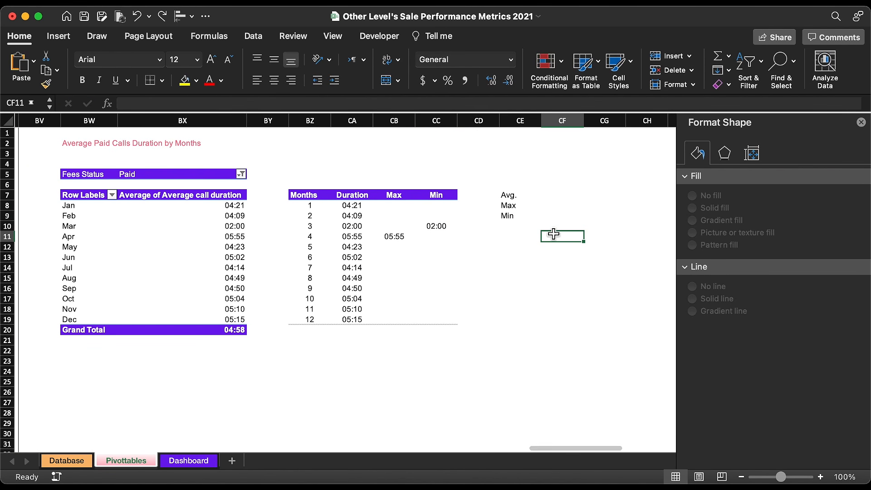
pyautogui.click(88, 334)
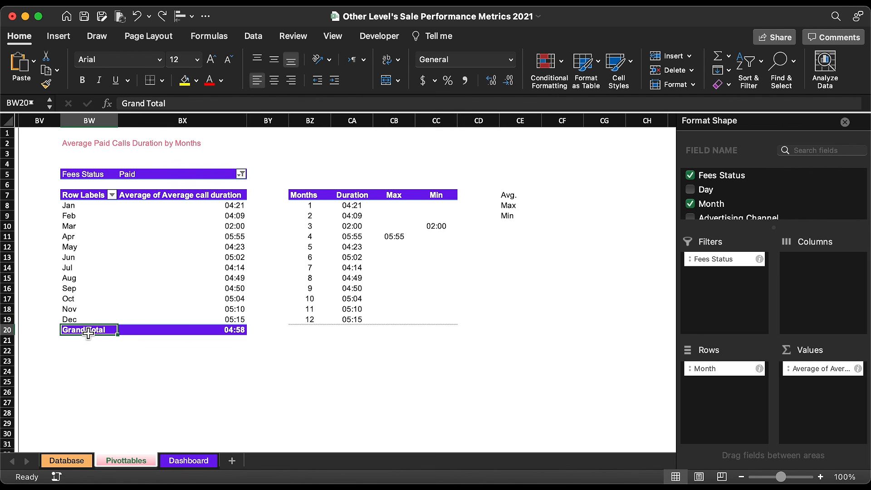
pyautogui.rightClick(99, 334)
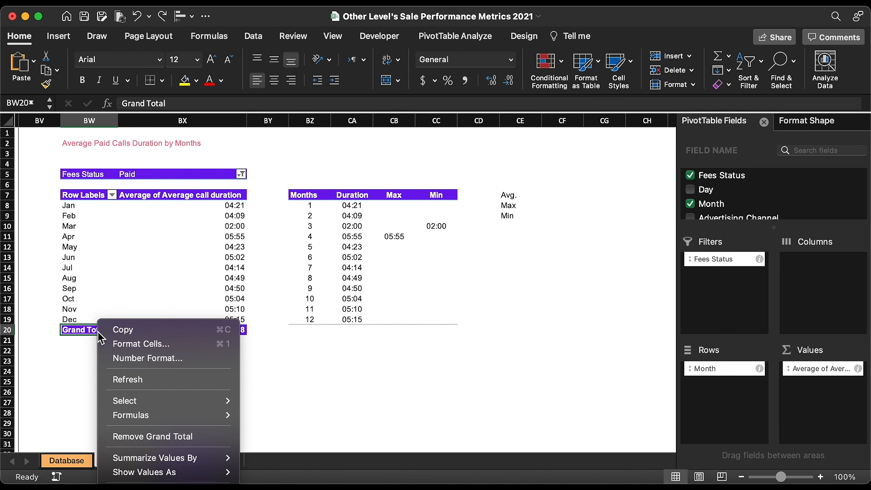
pyautogui.click(201, 447)
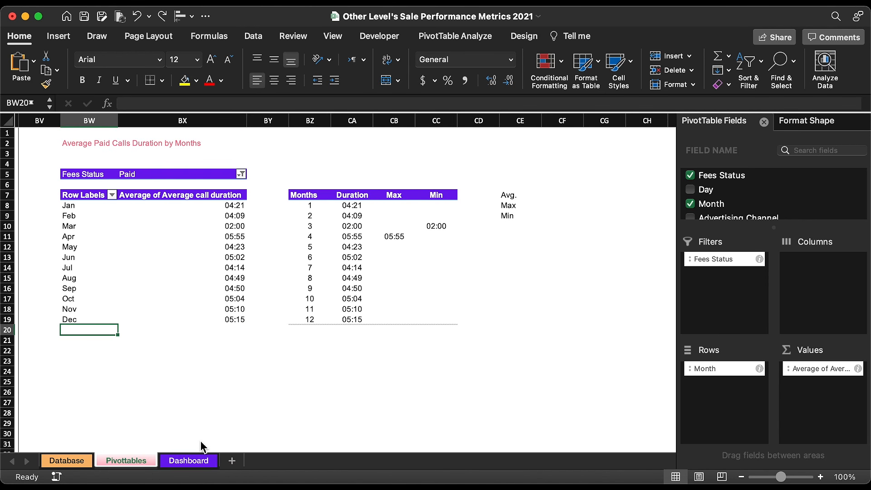
# Calculate the average call duration in CF7 with =AVERAGE(BX:BX)
pyautogui.click(544, 194)
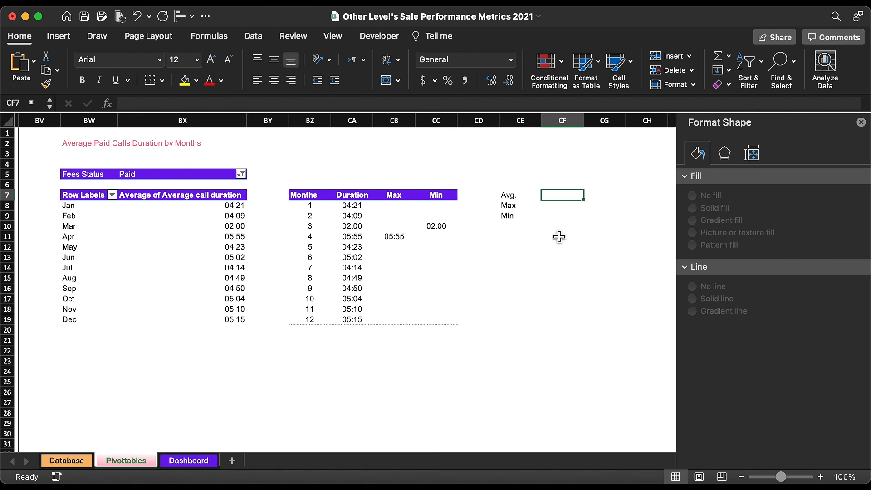
pyautogui.write('=av')
pyautogui.doubleClick(573, 220)
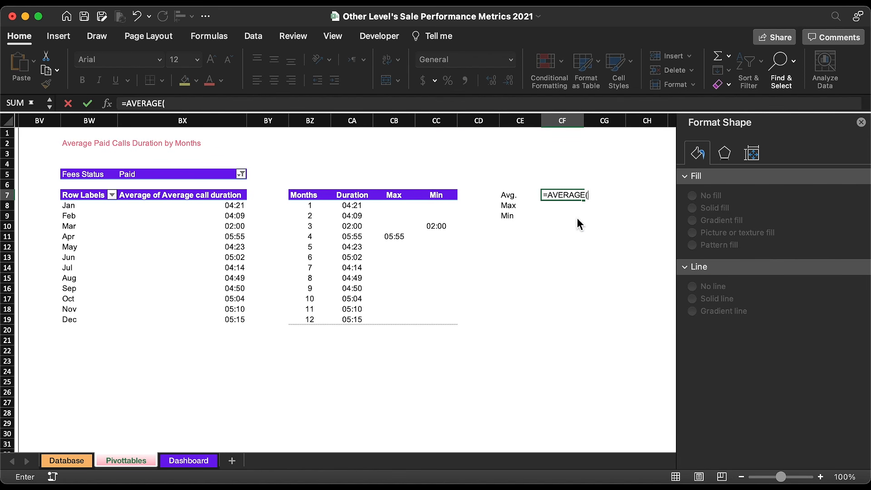
pyautogui.click(203, 117)
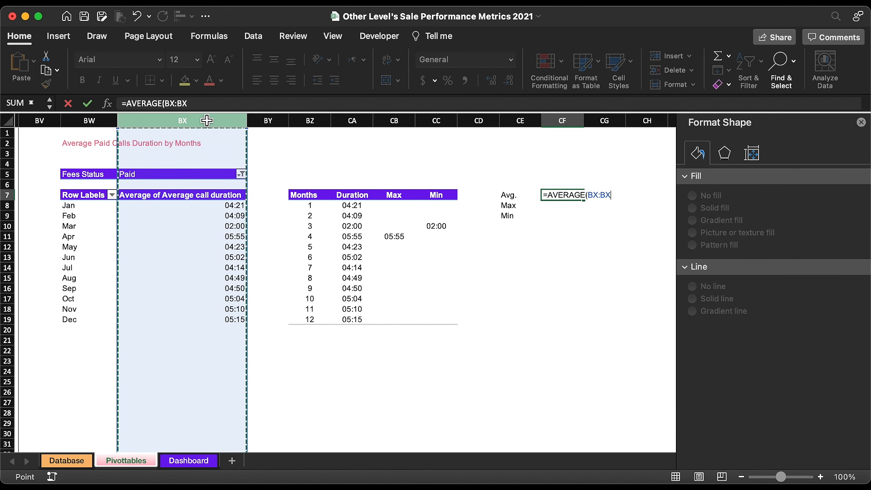
pyautogui.write(')')
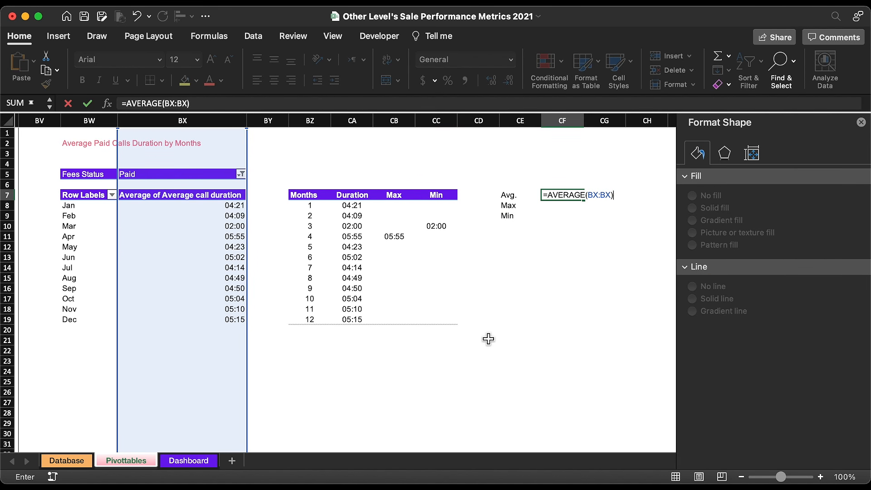
pyautogui.press('Return')
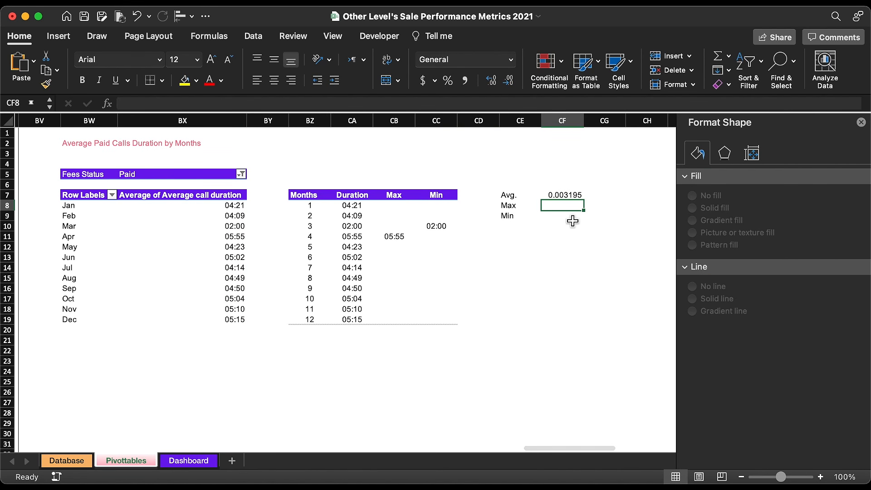
# Calculate the maximum of column BX in CF8 with MAX and its minimum in CF9 with MIN
pyautogui.write('=MAx')
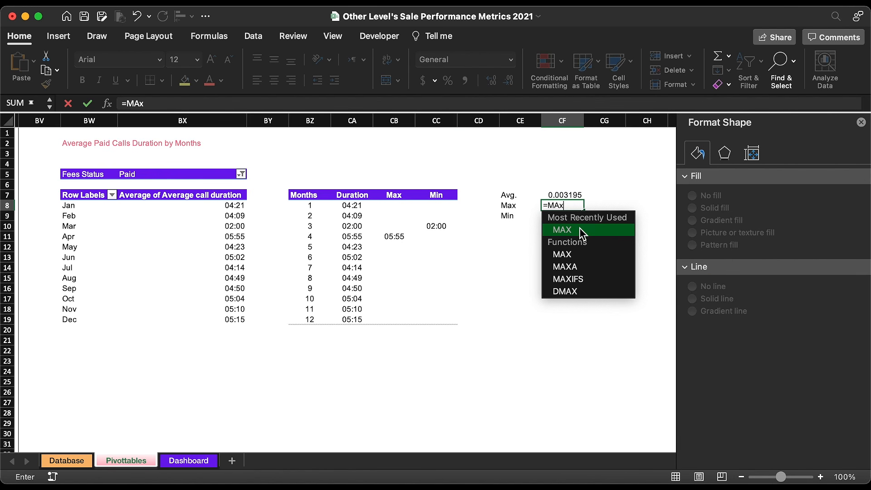
pyautogui.doubleClick(579, 229)
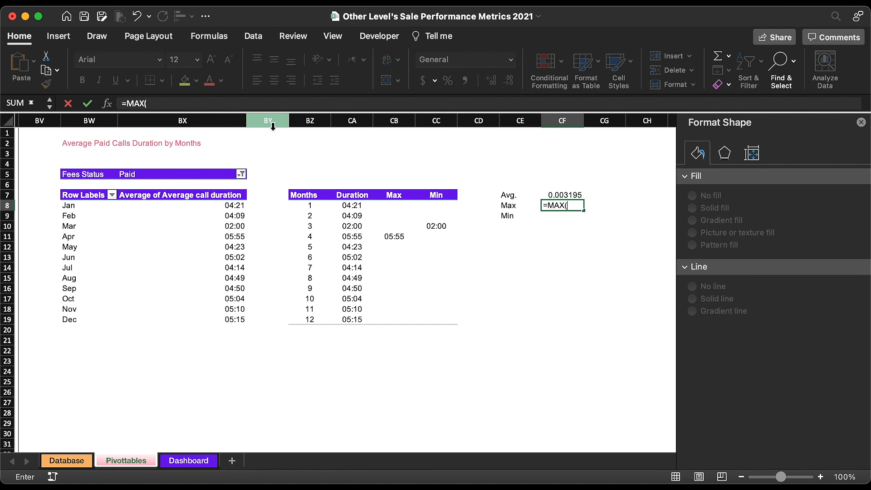
pyautogui.click(231, 124)
pyautogui.press('Return')
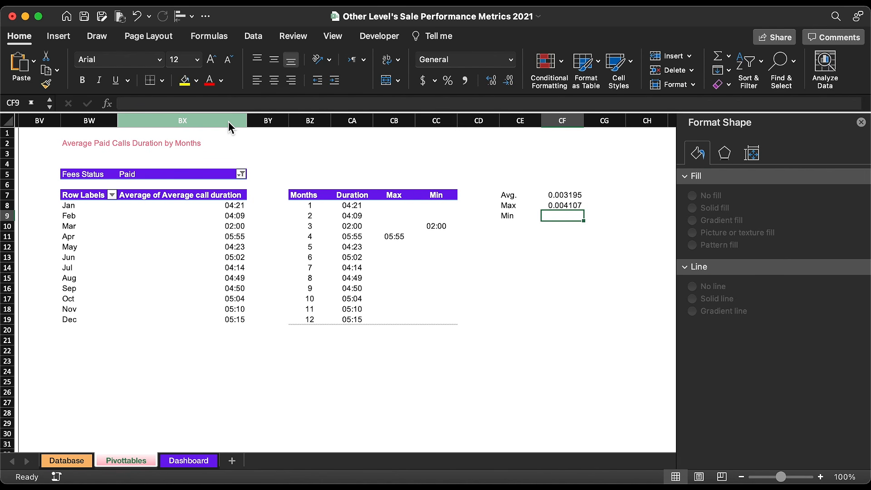
pyautogui.write('=Min')
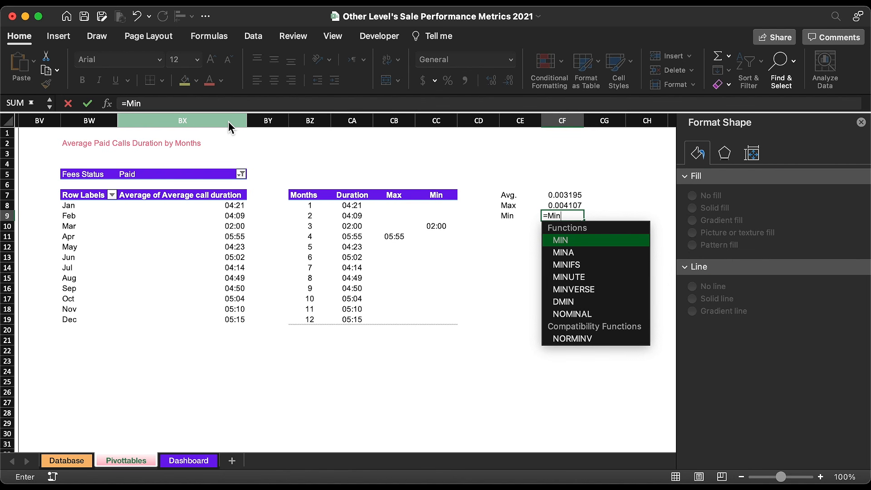
pyautogui.doubleClick(562, 240)
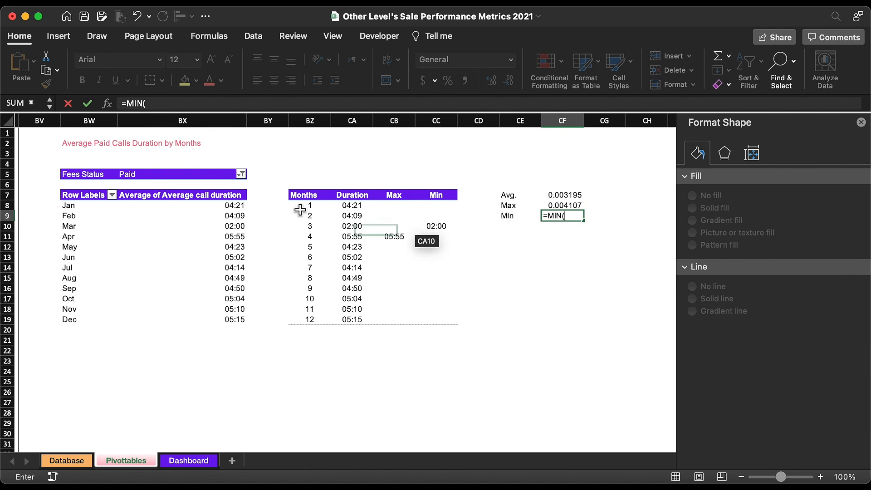
pyautogui.click(192, 124)
pyautogui.press('Return')
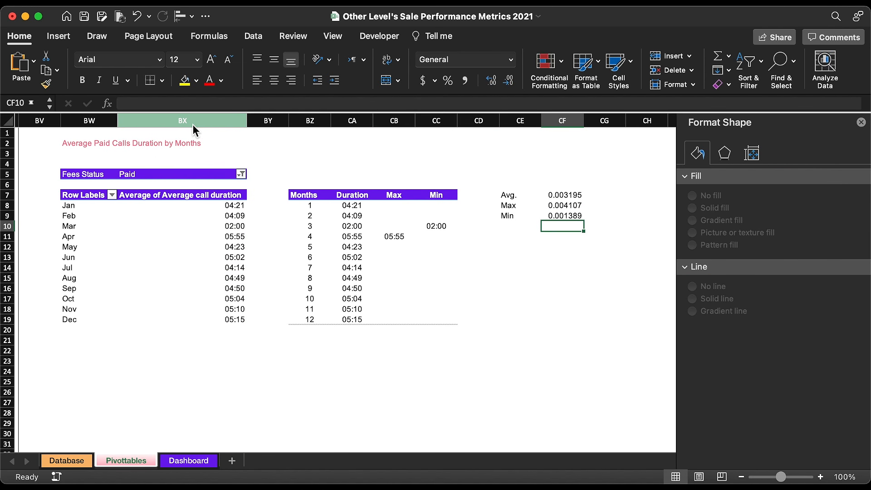
# Copy the time format of pivot cell BX10 onto the results in CF7:CF9
pyautogui.click(234, 226)
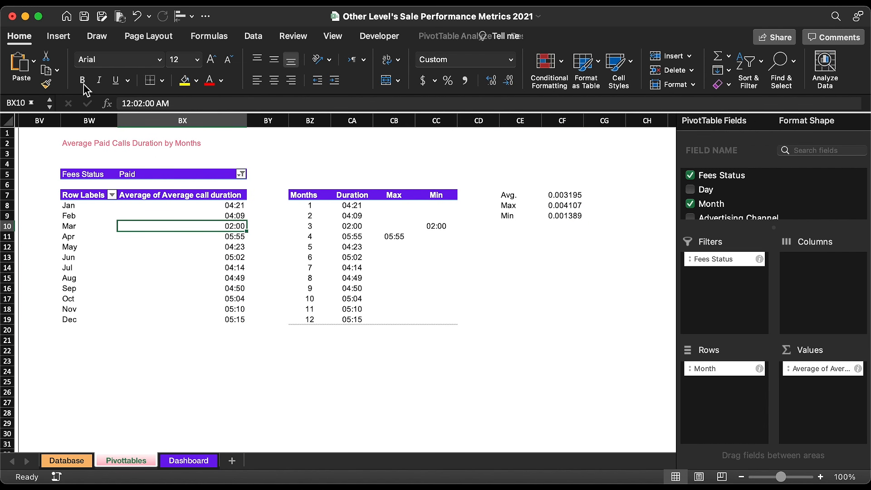
pyautogui.click(46, 83)
pyautogui.click(575, 196)
pyautogui.moveTo(575, 196); pyautogui.dragTo(575, 216)
# Add outside borders around the Avg., Max and Min table in CE7:CF9
pyautogui.moveTo(513, 200); pyautogui.dragTo(554, 214)
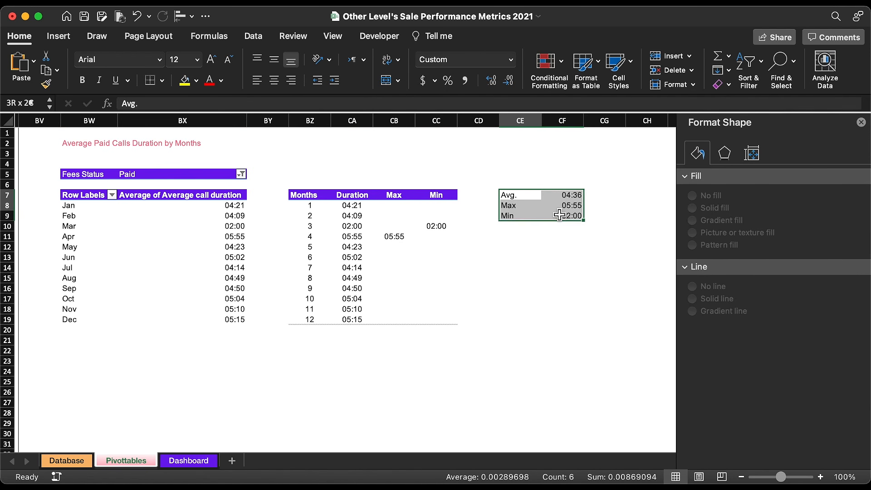
pyautogui.click(164, 82)
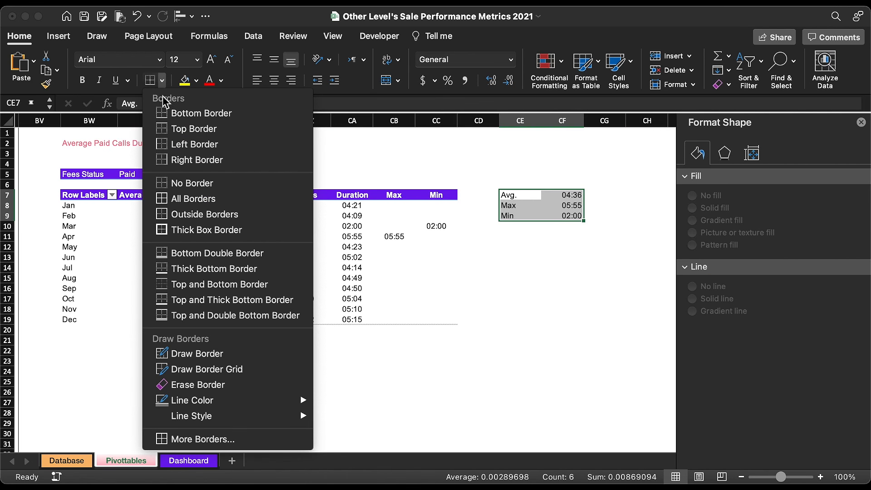
pyautogui.click(168, 214)
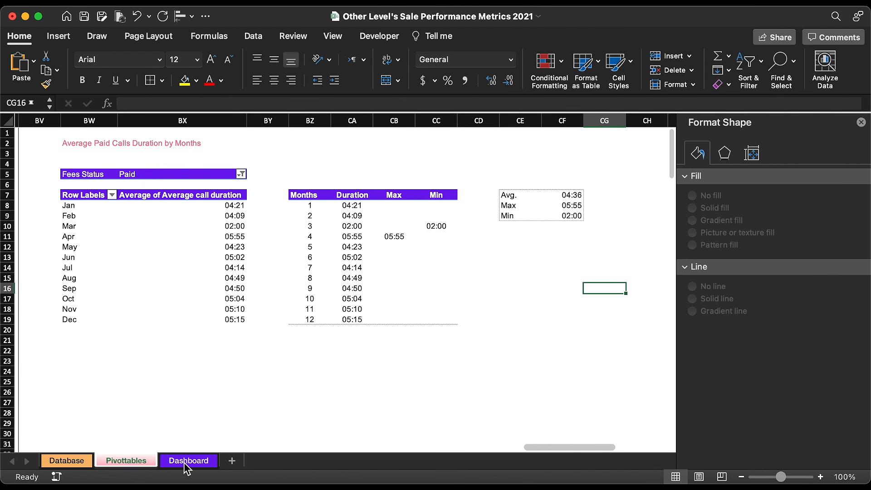
# On the Dashboard sheet, link the empty text box to =Pivottables!CF7 and reduce its height to fit the purple shape
pyautogui.click(187, 461)
pyautogui.click(421, 278)
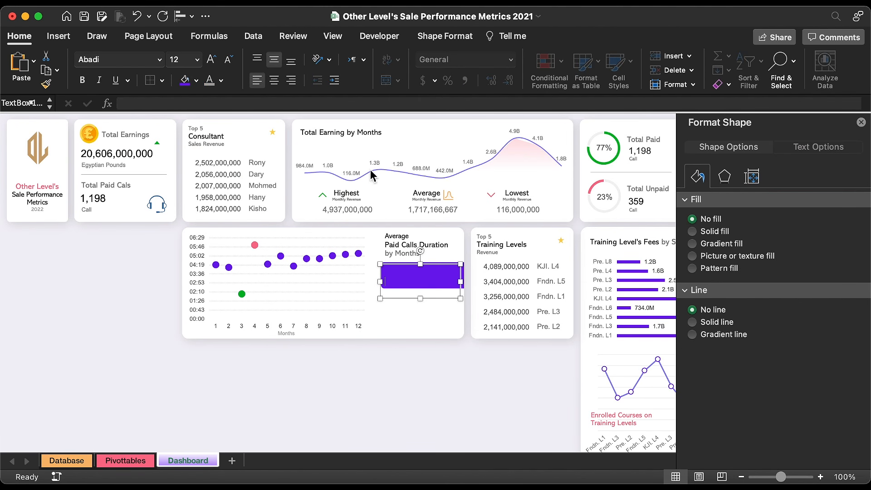
pyautogui.write('=')
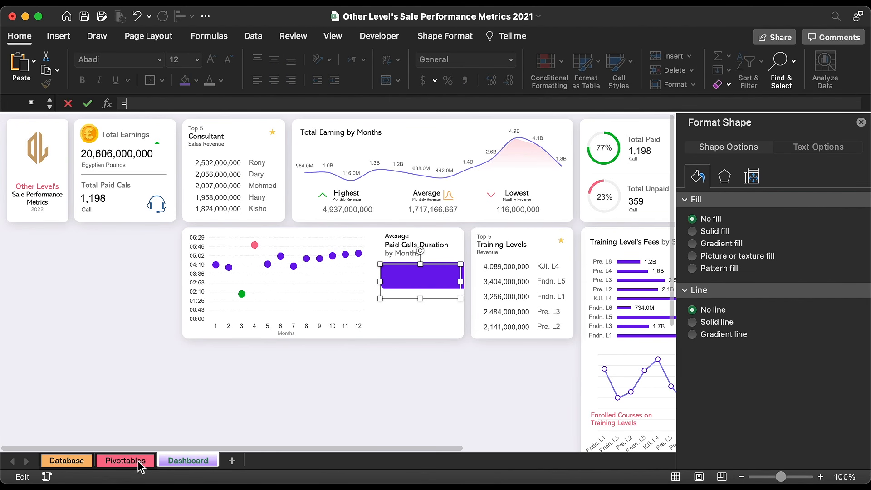
pyautogui.click(125, 462)
pyautogui.click(609, 195)
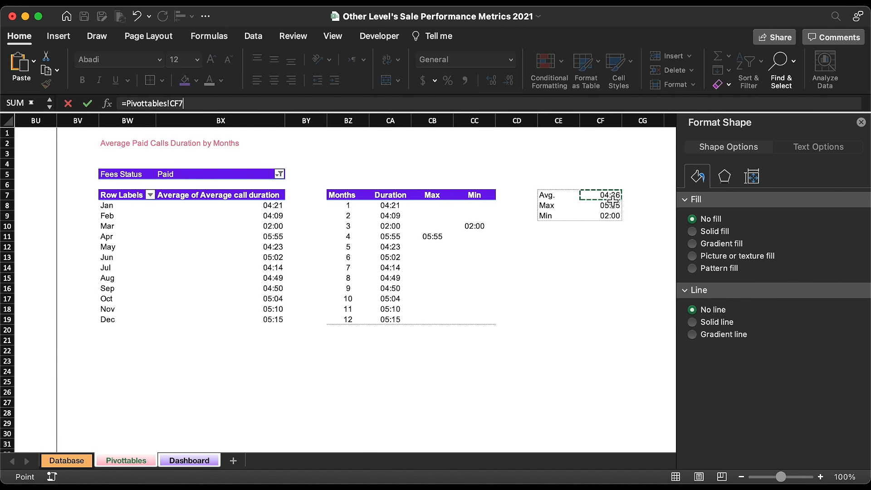
pyautogui.press('Return')
pyautogui.moveTo(424, 289); pyautogui.dragTo(425, 289)
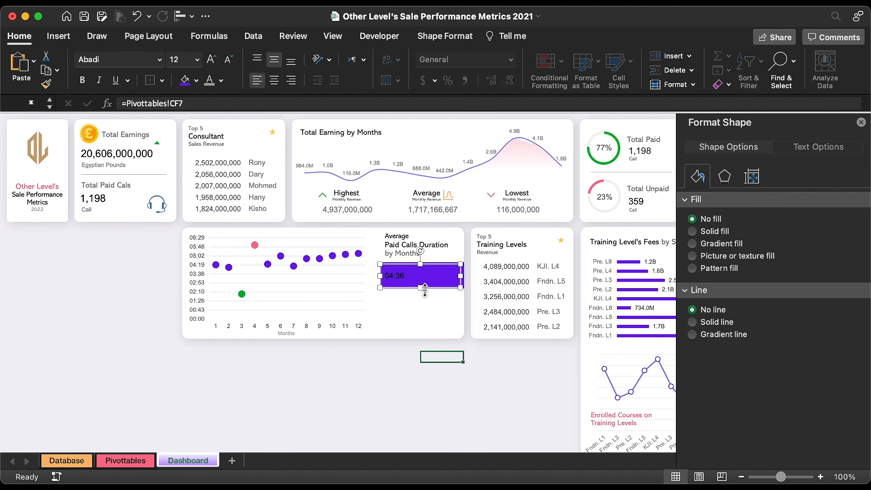
# Duplicate the linked average text box below the purple shape, centre its text and narrow it to about half the width
pyautogui.moveTo(413, 271); pyautogui.dragTo(412, 314)
pyautogui.click(274, 80)
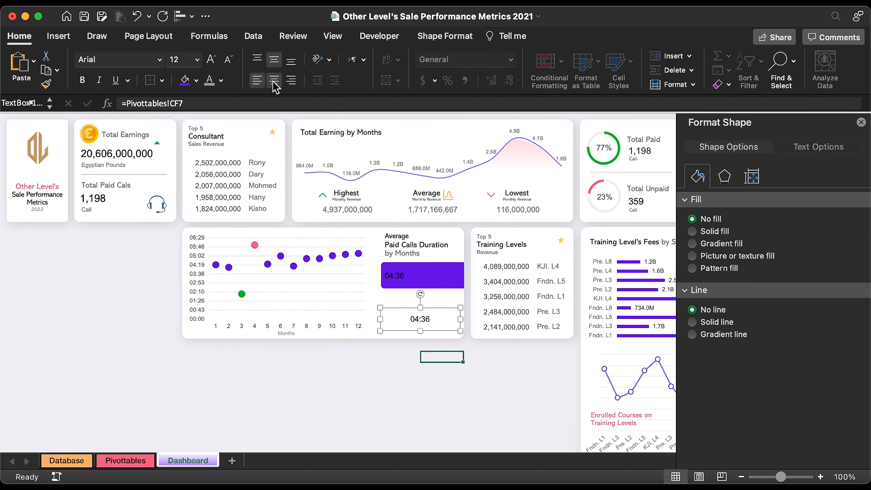
pyautogui.moveTo(463, 321); pyautogui.dragTo(407, 305)
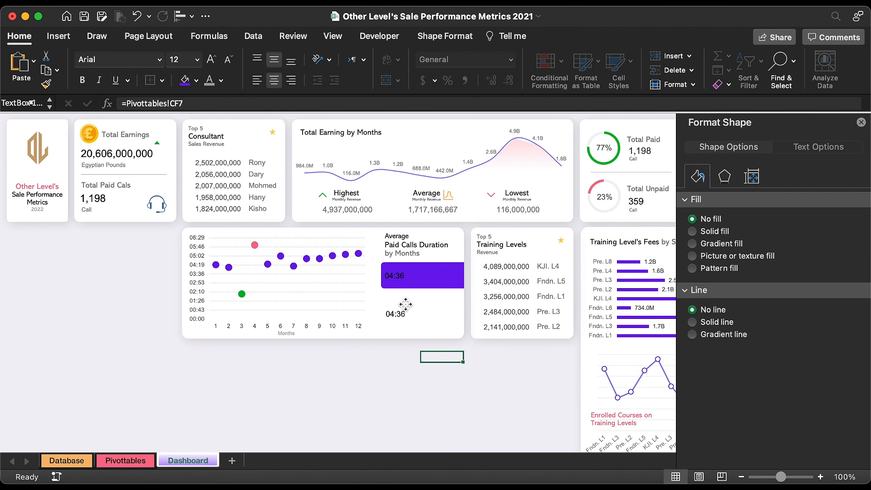
# Link the copied text box below the purple shape to the minimum duration with =Pivottables!CF9
pyautogui.tripleClick(335, 103)
pyautogui.write('=')
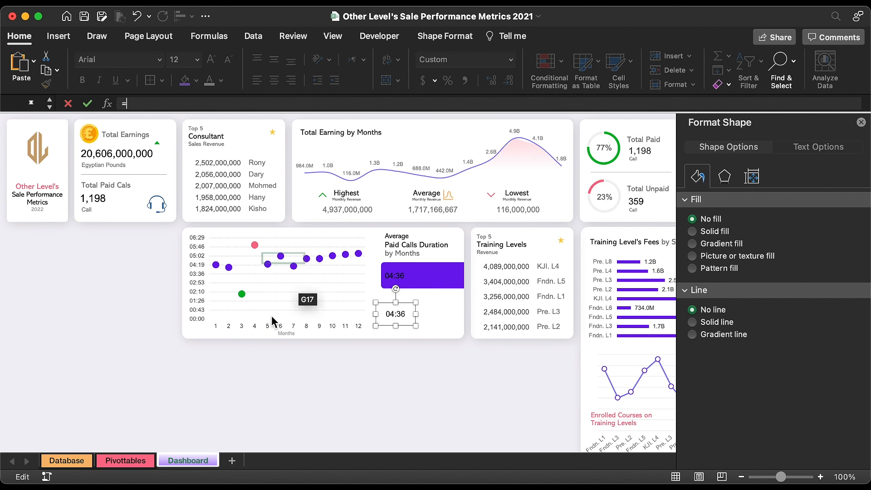
pyautogui.click(138, 464)
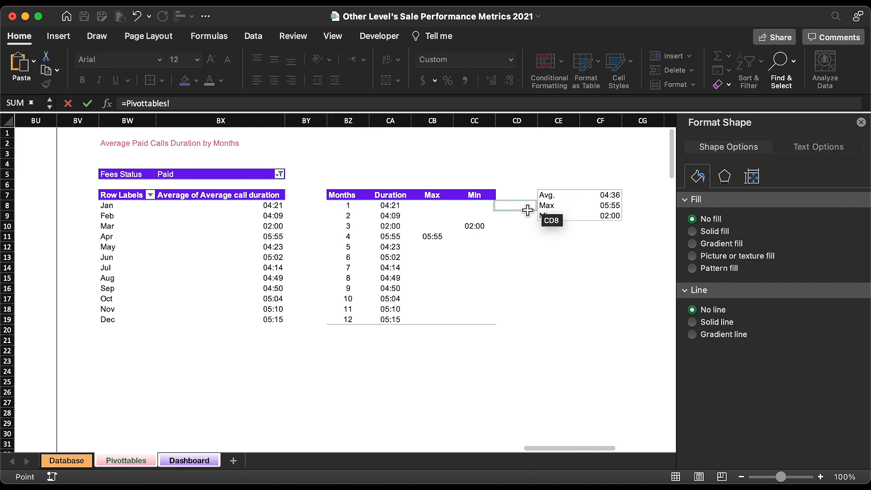
pyautogui.click(612, 216)
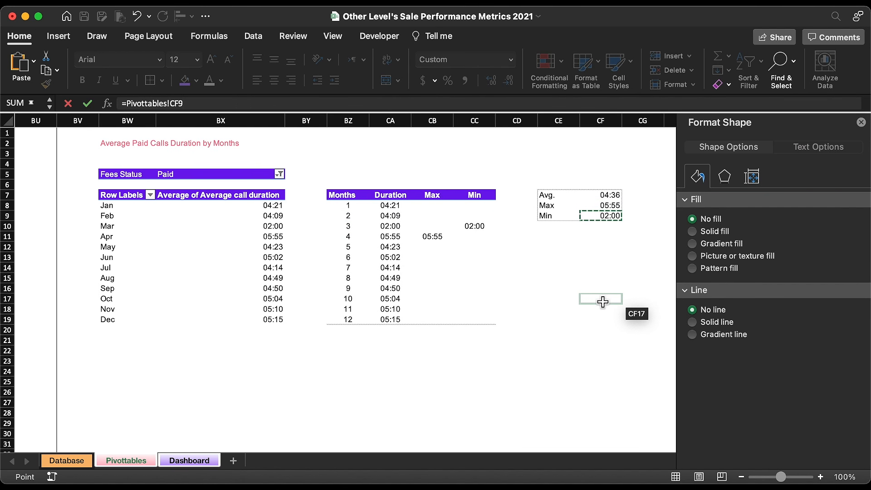
pyautogui.press('Return')
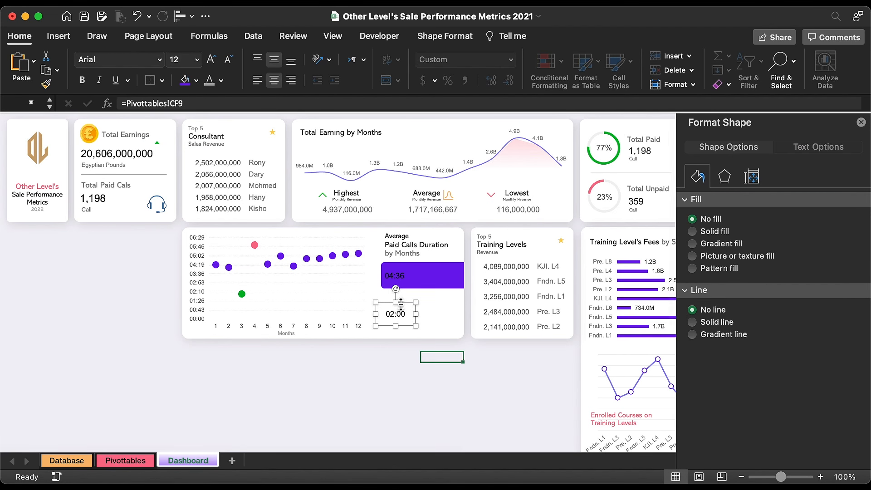
# Duplicate the minimum duration text box beside it and link the copy to =Pivottables!CF8
pyautogui.moveTo(406, 305); pyautogui.dragTo(450, 305)
pyautogui.tripleClick(299, 106)
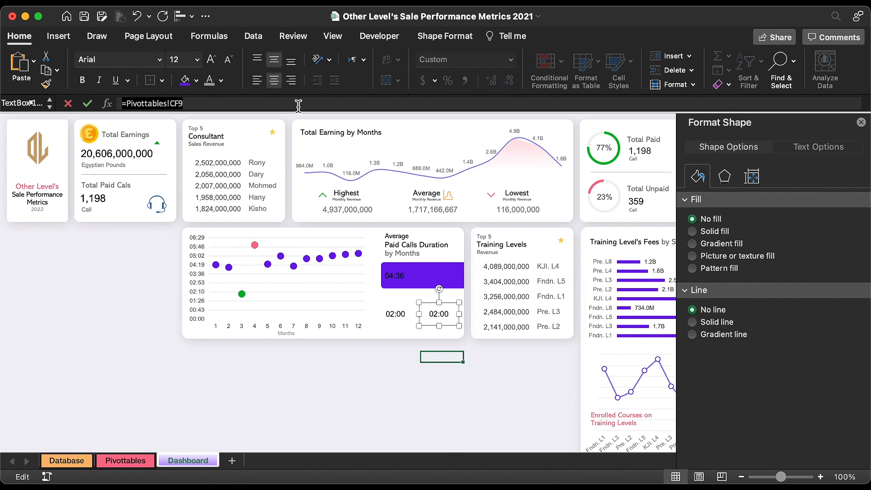
pyautogui.write('=')
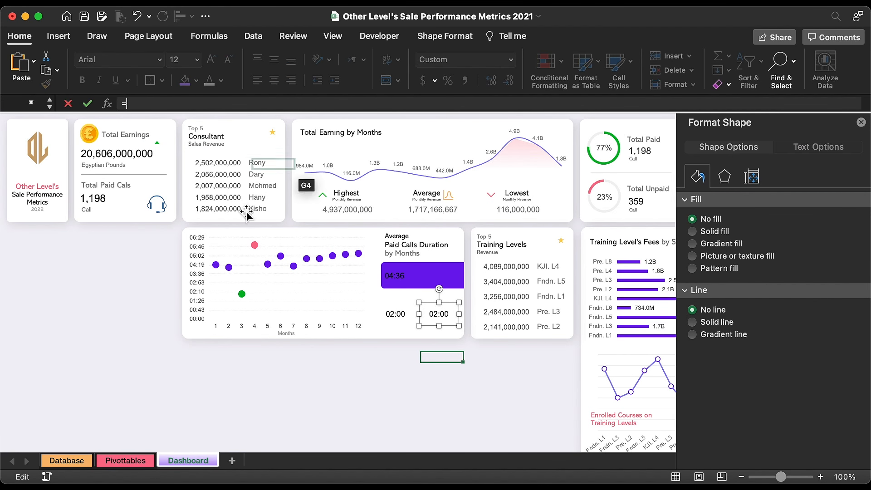
pyautogui.click(126, 461)
pyautogui.click(606, 206)
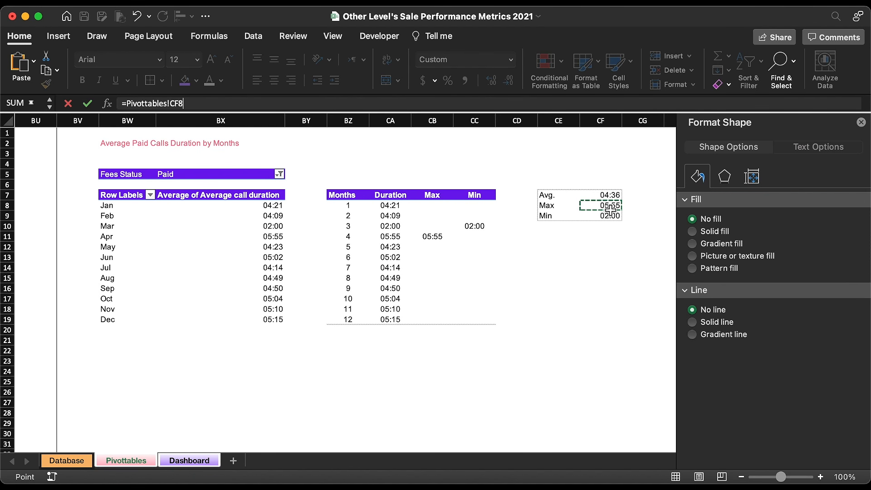
pyautogui.press('Return')
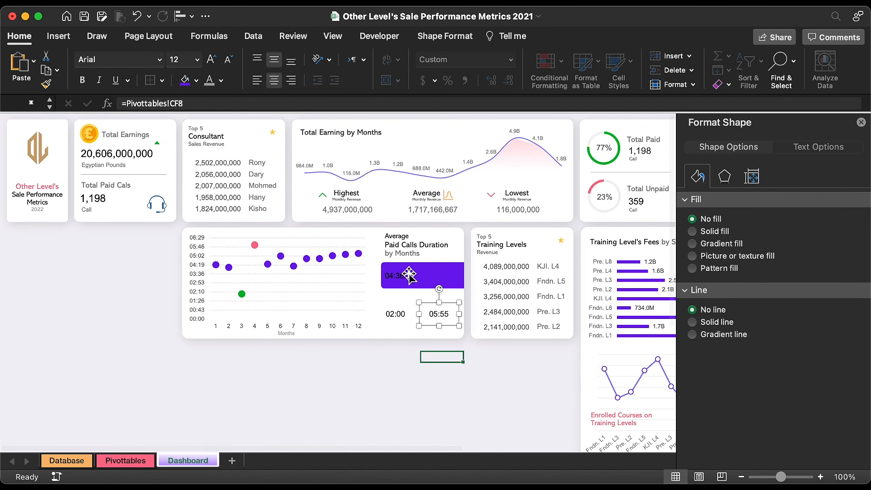
# Format the average duration text box as size 16, white and right-aligned, then narrow it and place it over the purple shape's left half
pyautogui.click(402, 275)
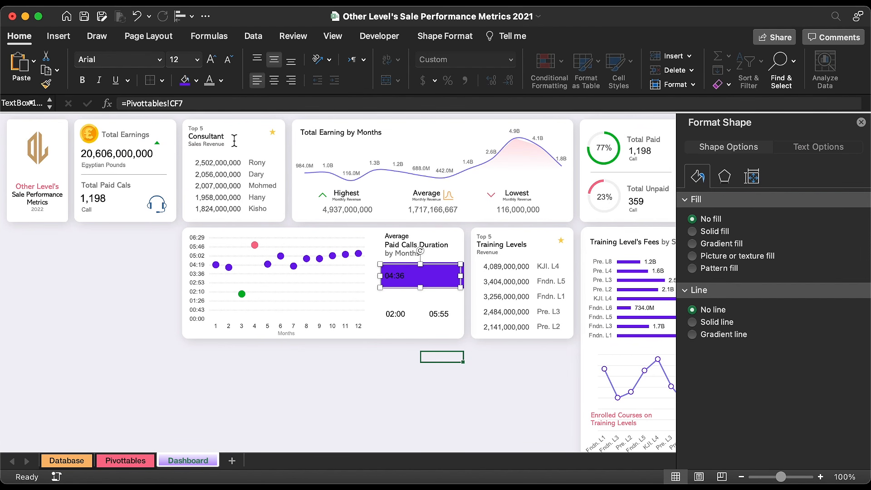
pyautogui.click(197, 60)
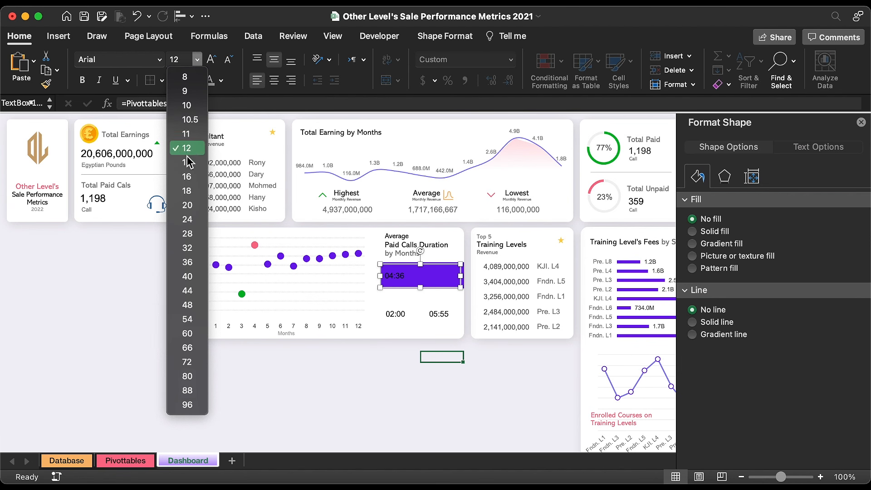
pyautogui.click(186, 176)
pyautogui.click(221, 80)
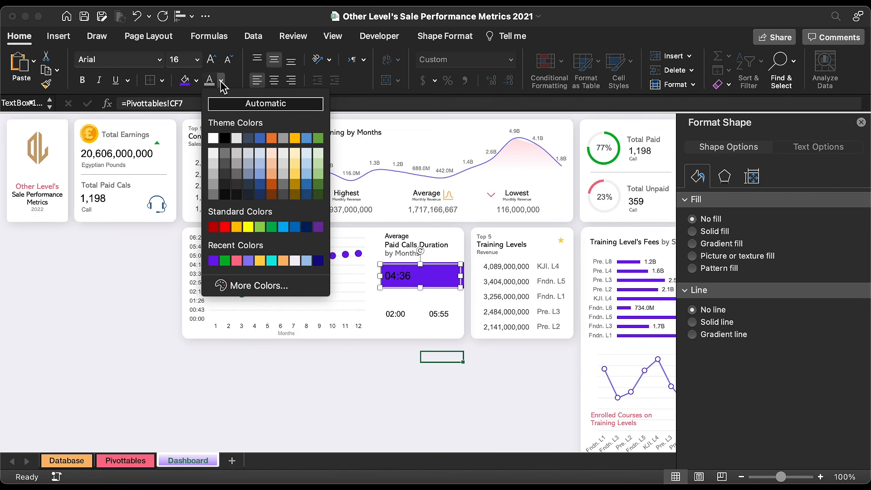
pyautogui.click(222, 138)
pyautogui.click(291, 80)
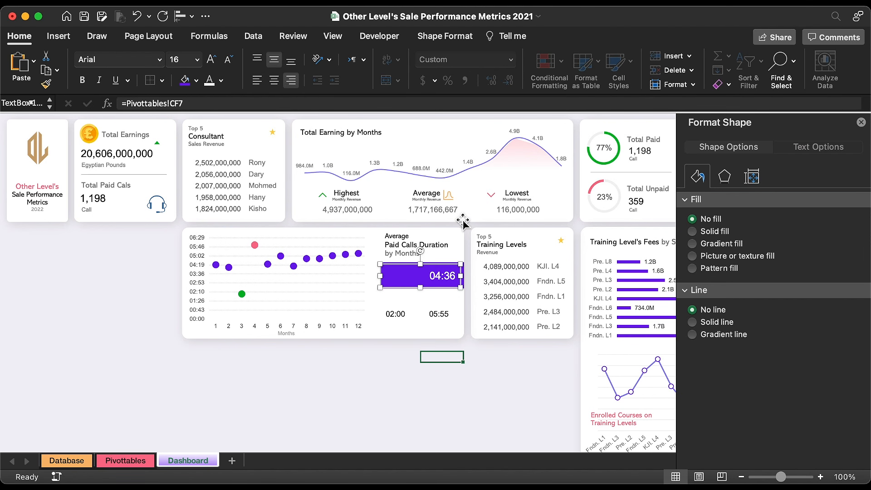
pyautogui.moveTo(458, 283); pyautogui.dragTo(416, 293)
pyautogui.moveTo(344, 277); pyautogui.dragTo(377, 278)
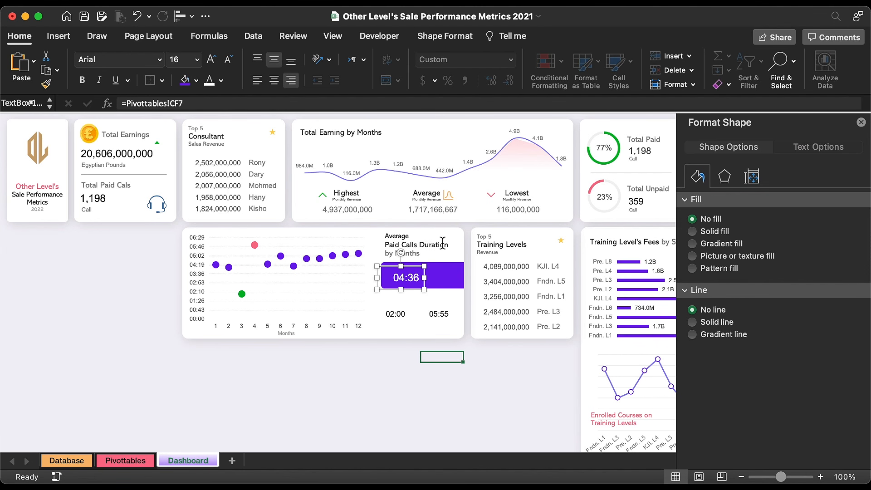
# Duplicate the card's title text box over the right part of the purple shape and delete the copy's text
pyautogui.click(426, 240)
pyautogui.click(414, 231)
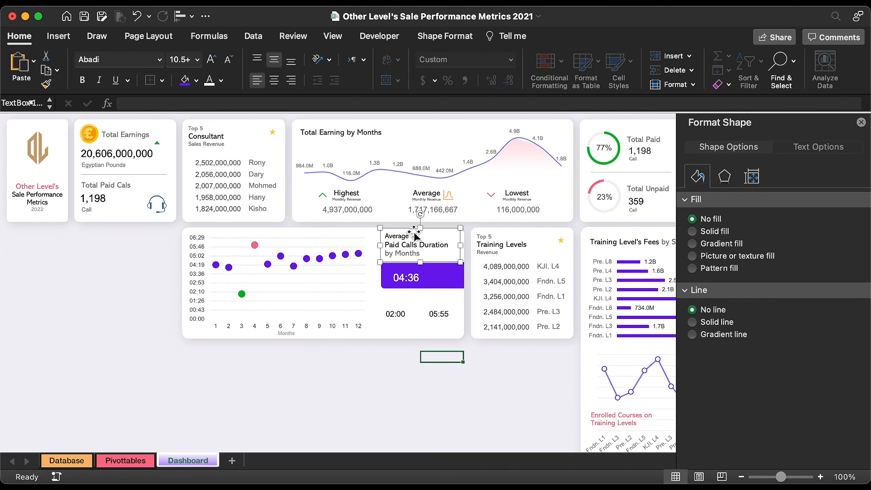
pyautogui.moveTo(414, 234); pyautogui.dragTo(479, 295)
pyautogui.click(461, 270)
pyautogui.press('super+a')
pyautogui.press('BackSpace')
# Enter mm:ss in white in the emptied text box and shrink it to fit beside the average duration
pyautogui.moveTo(448, 259); pyautogui.dragTo(452, 263)
pyautogui.click(221, 80)
pyautogui.click(218, 135)
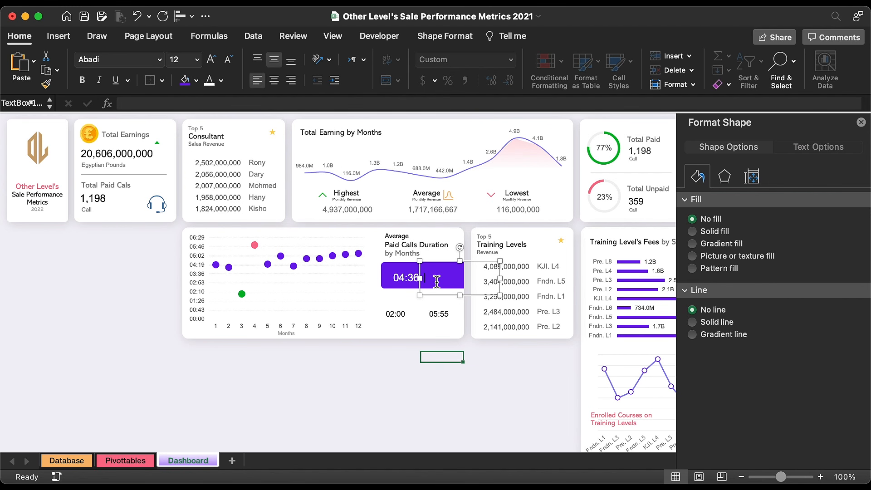
pyautogui.write('mm:ss')
pyautogui.moveTo(500, 296); pyautogui.dragTo(453, 287)
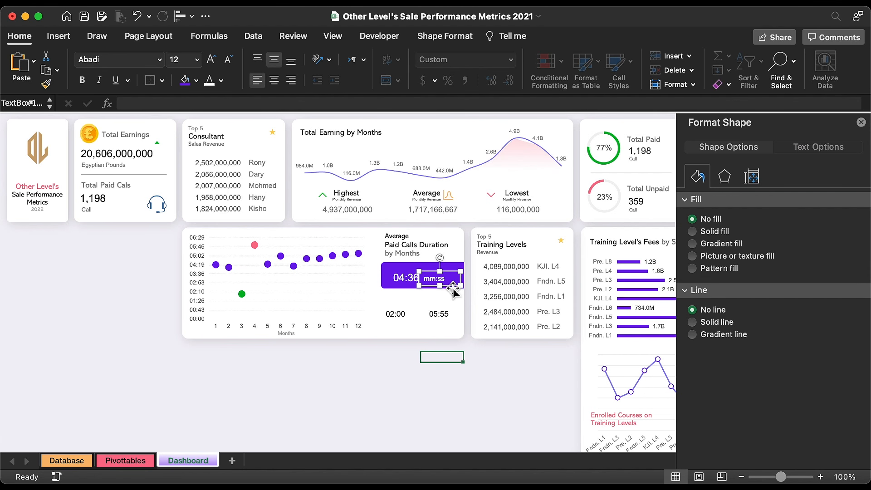
# Duplicate the mm:ss label below the purple shape, centre its text and give it a dark font colour
pyautogui.moveTo(452, 287); pyautogui.dragTo(416, 310)
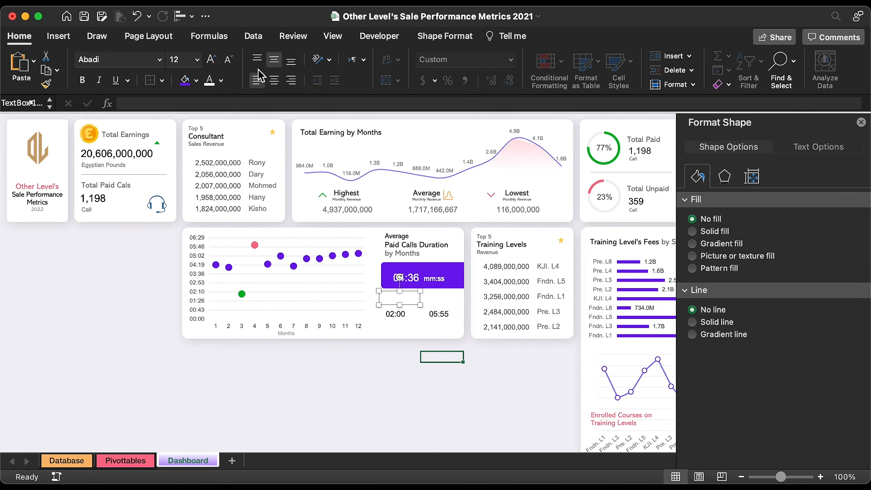
pyautogui.click(222, 81)
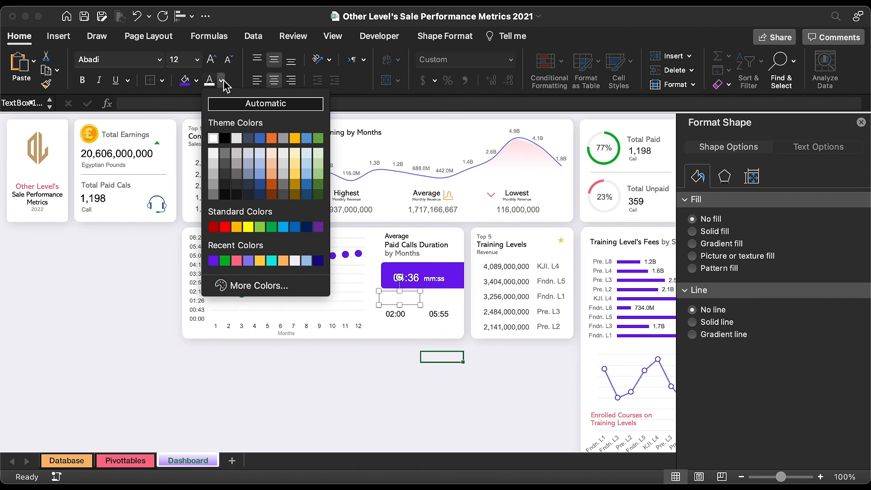
pyautogui.click(226, 187)
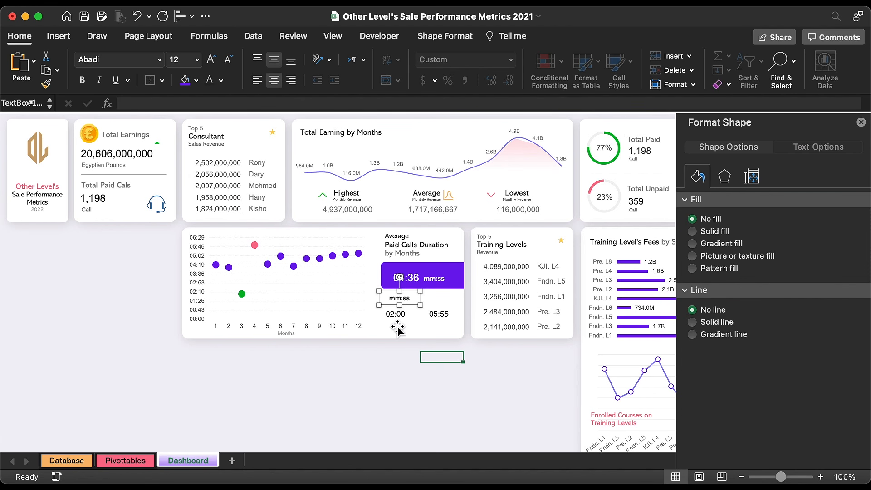
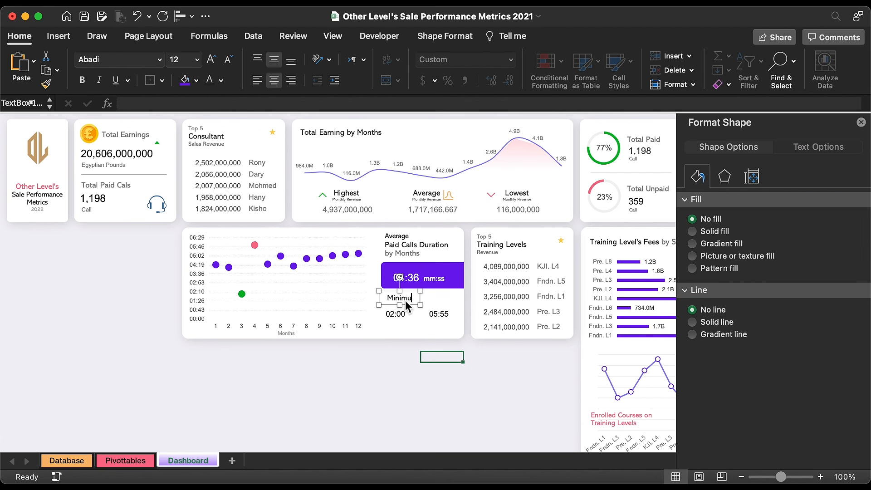
# Replace the copied label's text with Minimum and Call Dration on two lines, enlarging the box to fit
pyautogui.write('Call Dration')
pyautogui.moveTo(421, 307); pyautogui.dragTo(448, 319)
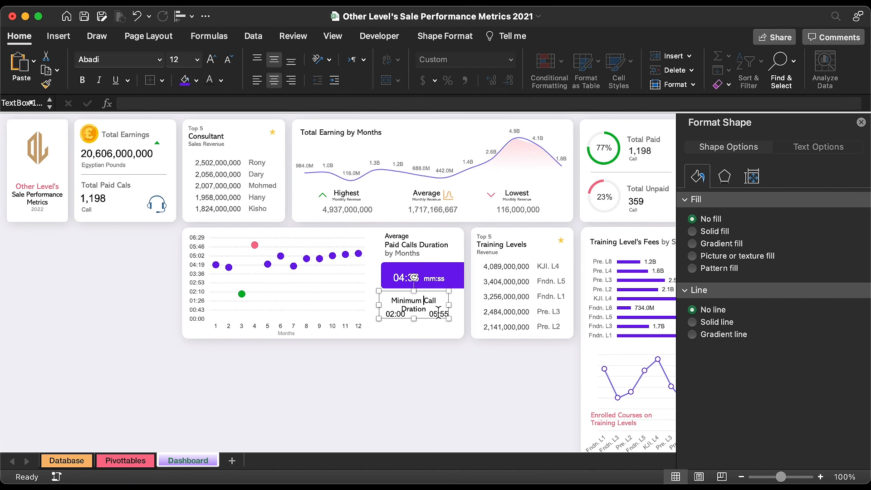
pyautogui.press('Return')
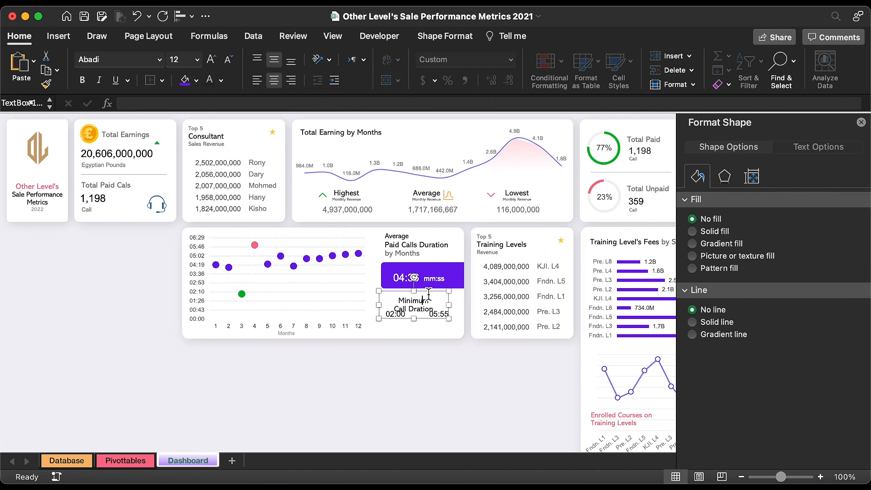
# Set the Call Dration line to font size 6 and move the label directly above the minimum duration value
pyautogui.click(221, 80)
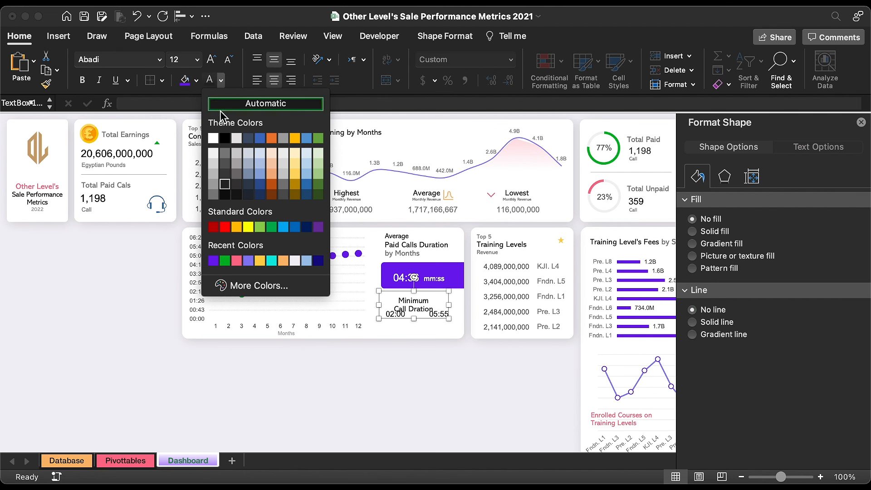
pyautogui.click(421, 313)
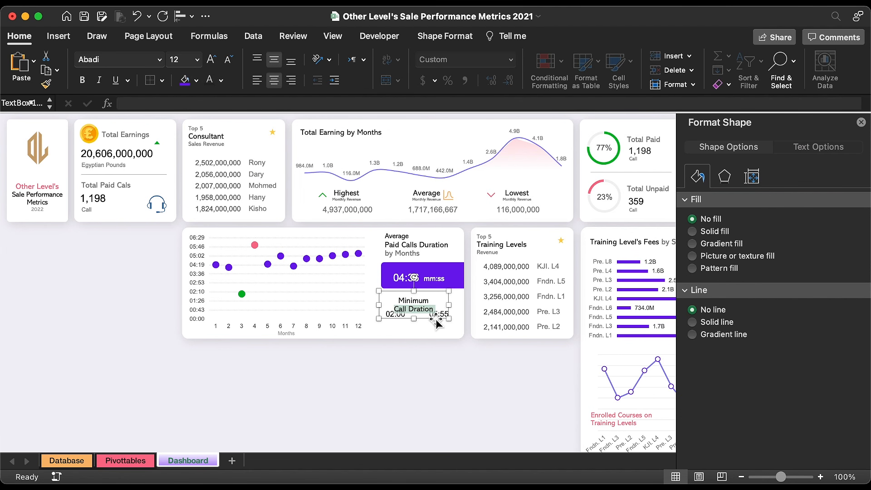
pyautogui.click(196, 59)
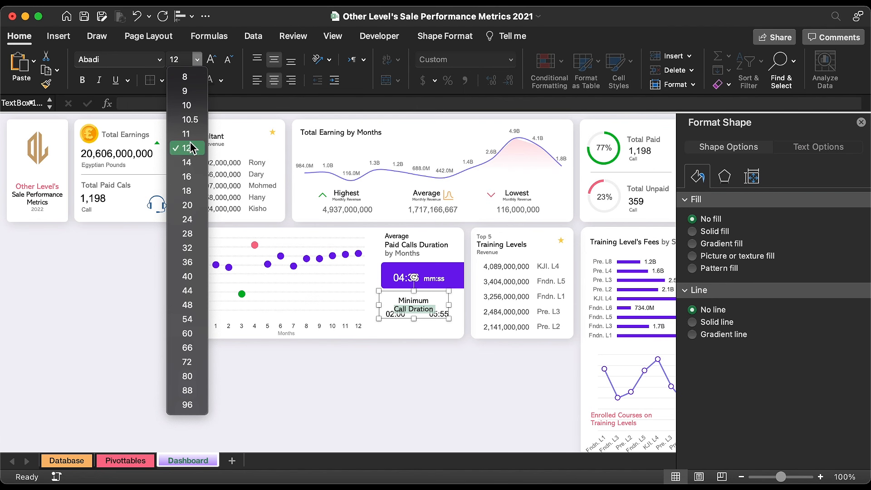
pyautogui.click(183, 62)
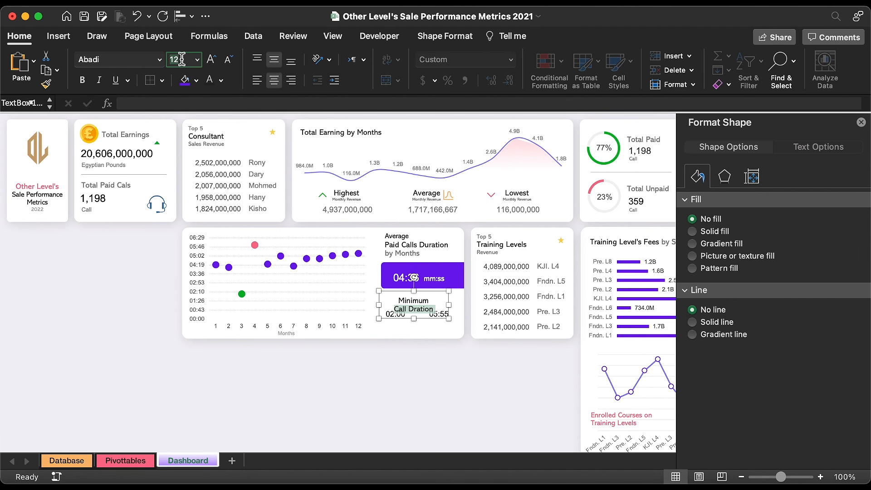
pyautogui.press('Return')
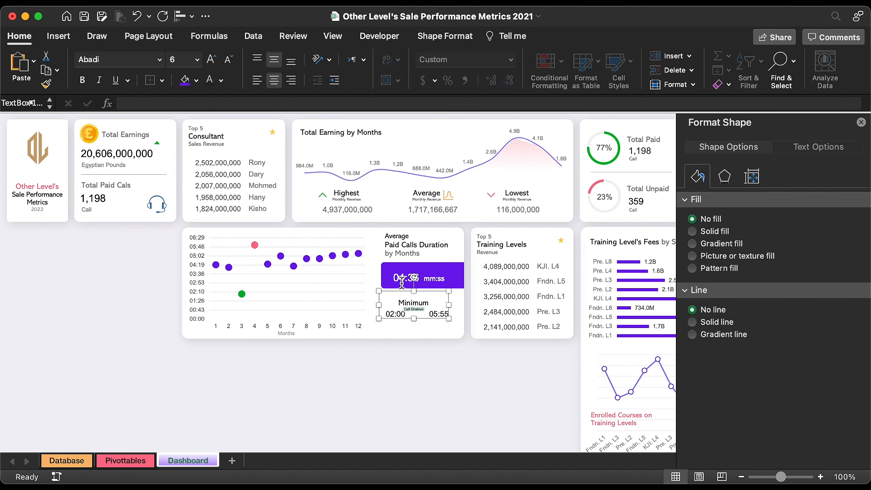
pyautogui.moveTo(437, 325); pyautogui.dragTo(417, 317)
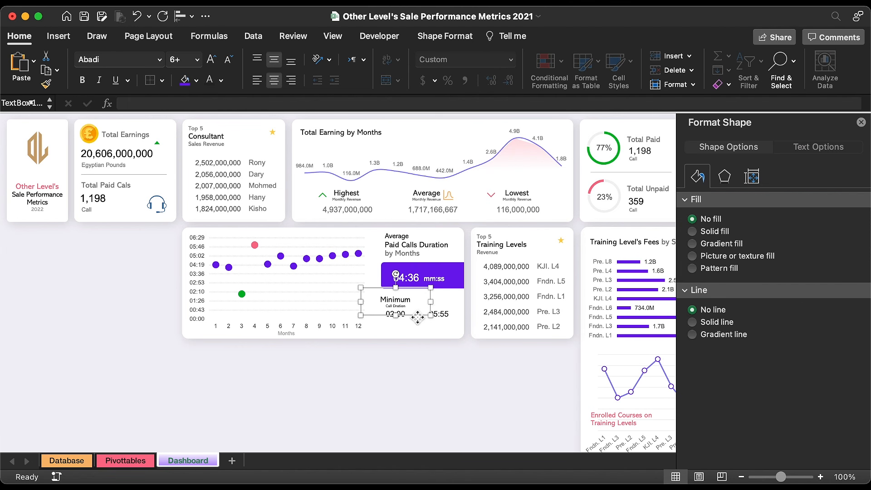
# Duplicate the white mm:ss label below the minimum duration, format it as centred, grey and size 10, and shrink it to fit
pyautogui.click(431, 278)
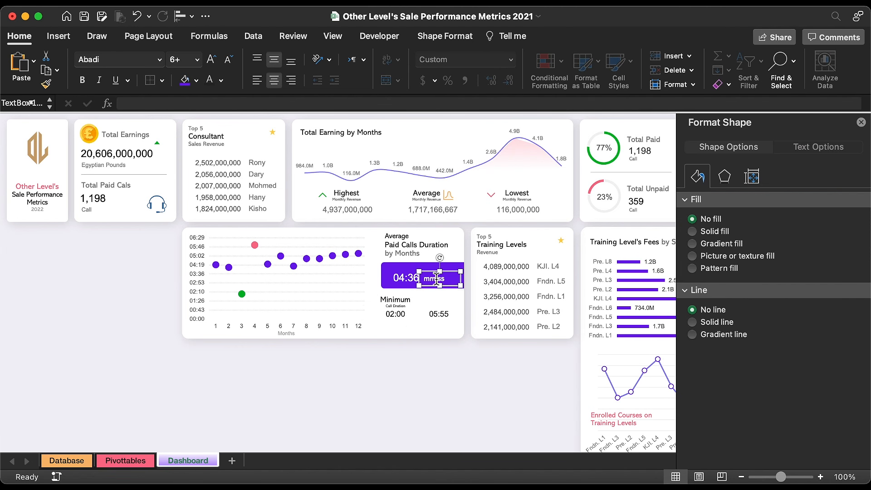
pyautogui.moveTo(450, 273); pyautogui.dragTo(418, 316)
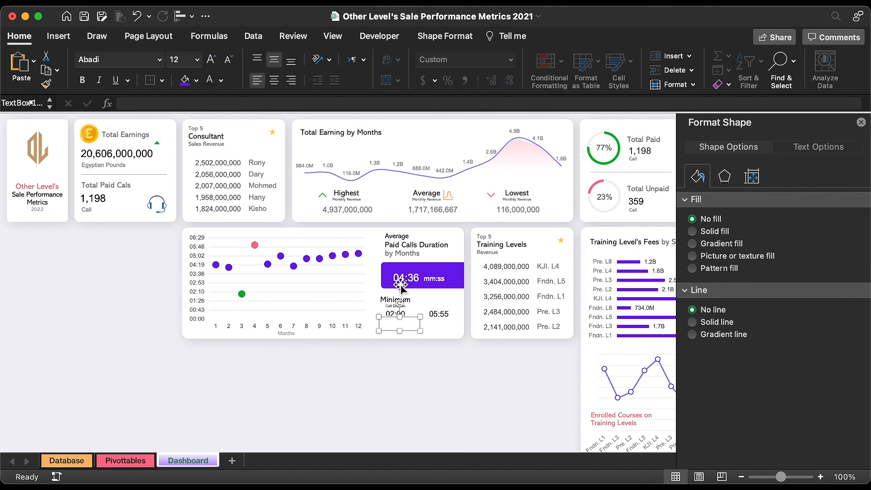
pyautogui.click(221, 80)
pyautogui.click(213, 196)
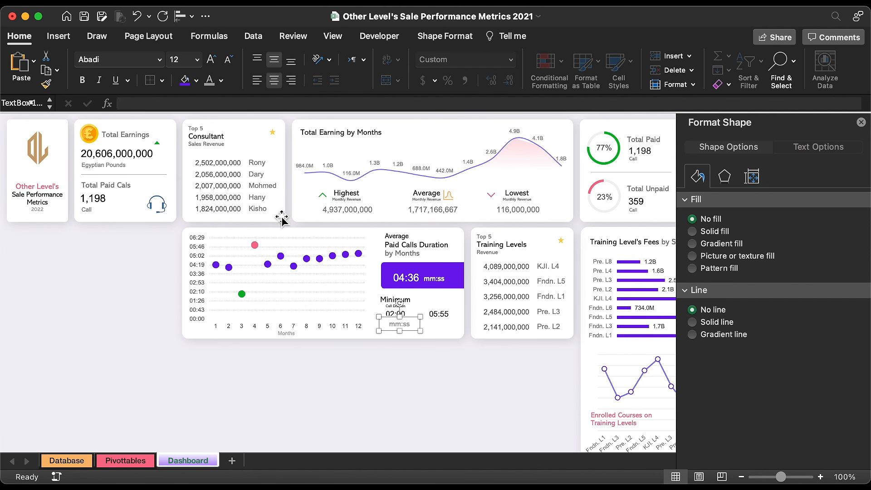
pyautogui.click(227, 64)
pyautogui.moveTo(417, 335); pyautogui.dragTo(412, 333)
pyautogui.moveTo(410, 332); pyautogui.dragTo(397, 322)
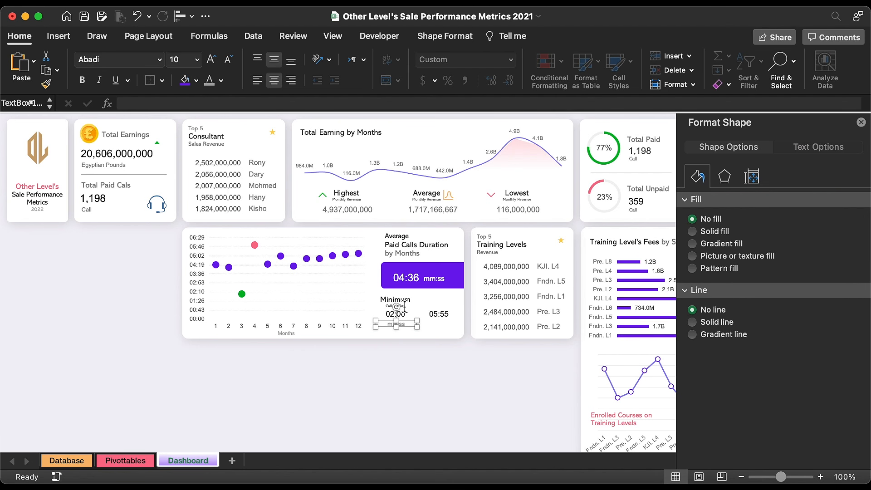
pyautogui.click(404, 306)
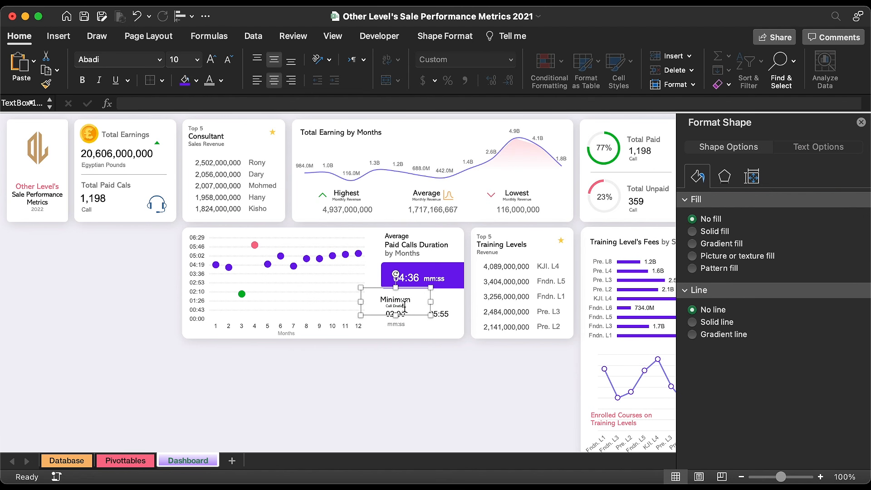
# Apply a grey font colour to the Call Dration line and to the minimum and maximum duration values
pyautogui.click(221, 81)
pyautogui.click(226, 165)
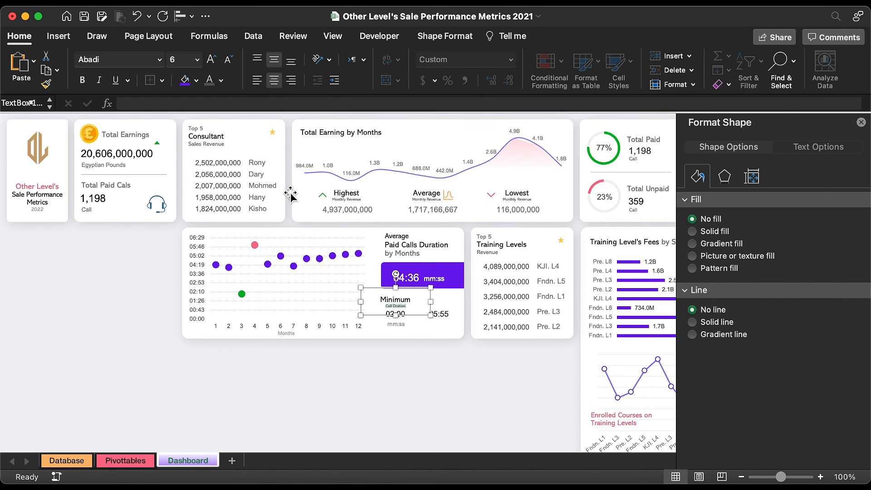
pyautogui.click(409, 319)
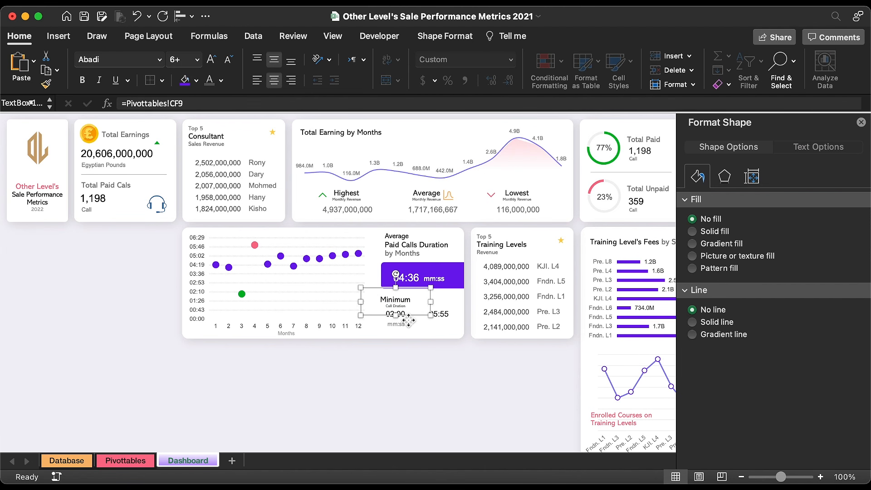
pyautogui.keyDown('shift'); pyautogui.click(437, 314); pyautogui.keyUp('shift')
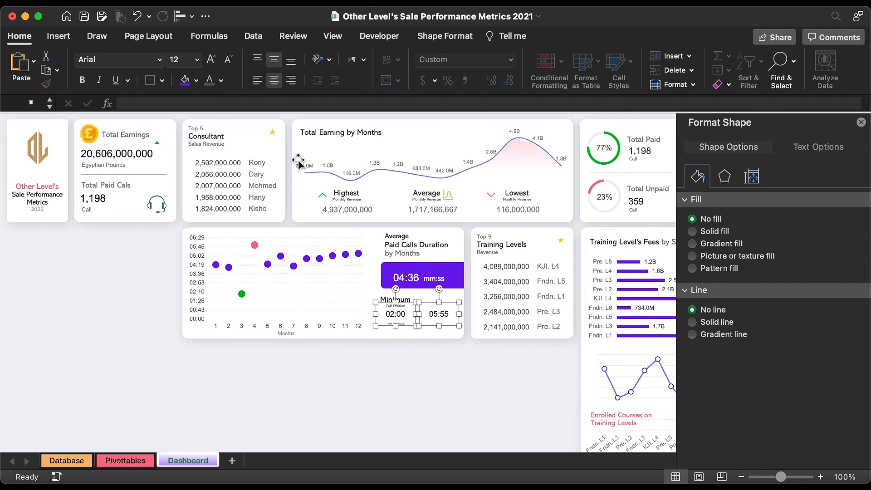
pyautogui.click(221, 81)
pyautogui.click(228, 159)
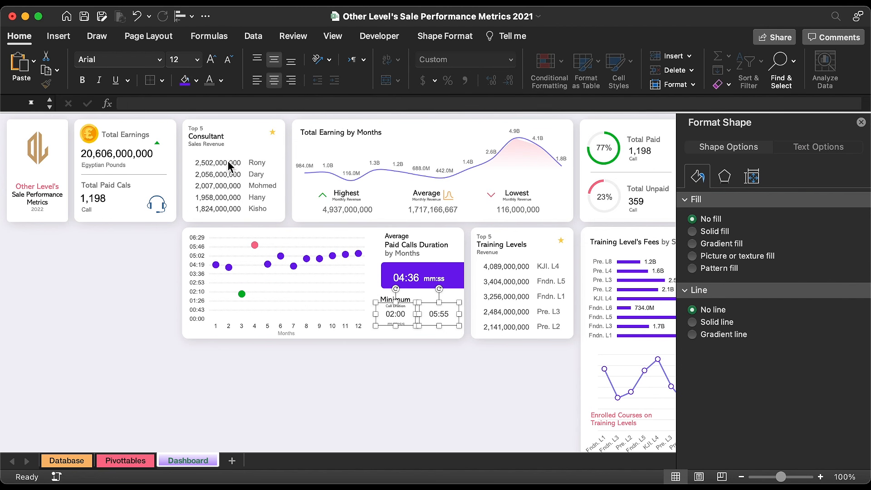
# Align the Minimum label, the minimum duration value and its mm:ss unit with each other and group them
pyautogui.click(400, 314)
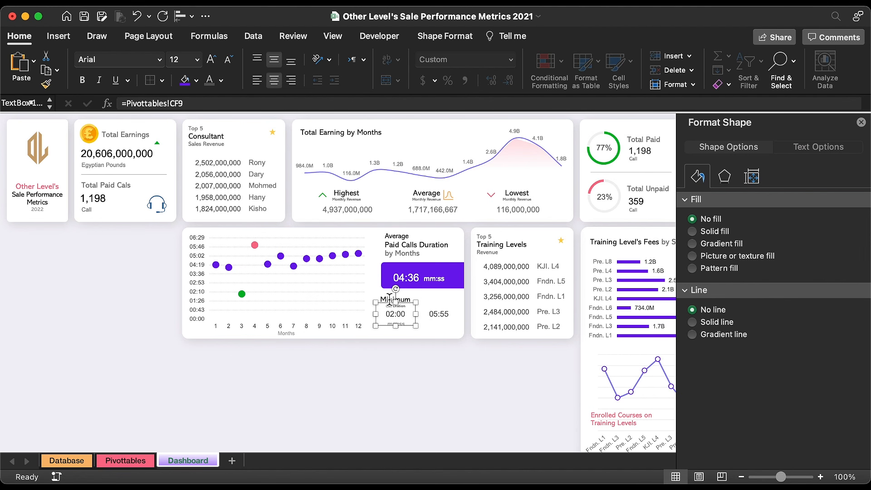
pyautogui.keyDown('shift'); pyautogui.click(396, 300); pyautogui.keyUp('shift')
pyautogui.keyDown('shift'); pyautogui.click(395, 324); pyautogui.keyUp('shift')
pyautogui.click(192, 17)
pyautogui.click(221, 72)
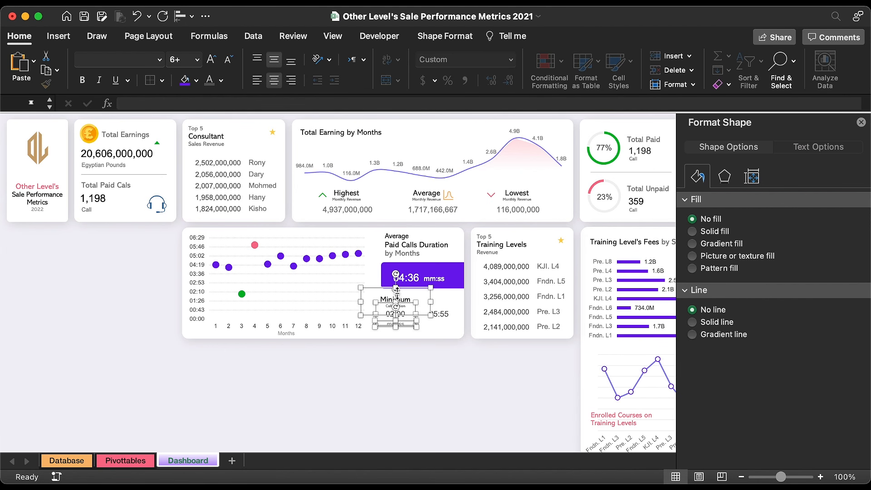
pyautogui.rightClick(407, 309)
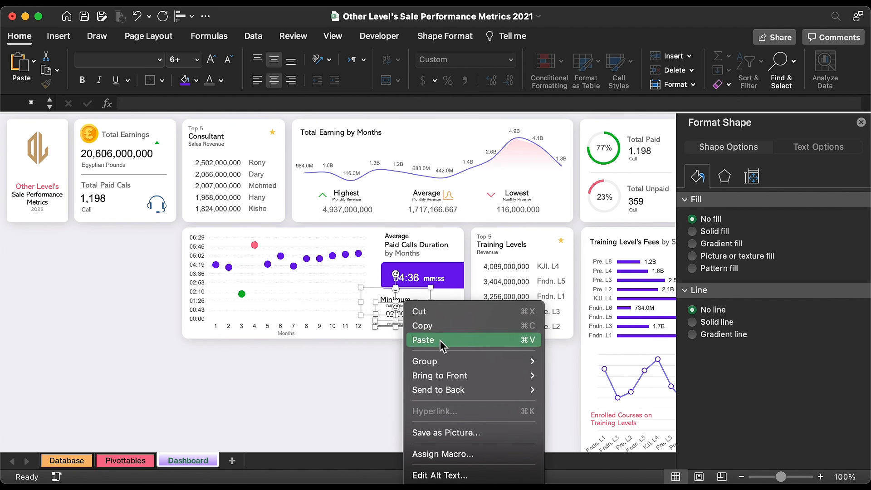
pyautogui.moveTo(490, 362)
pyautogui.click(571, 365)
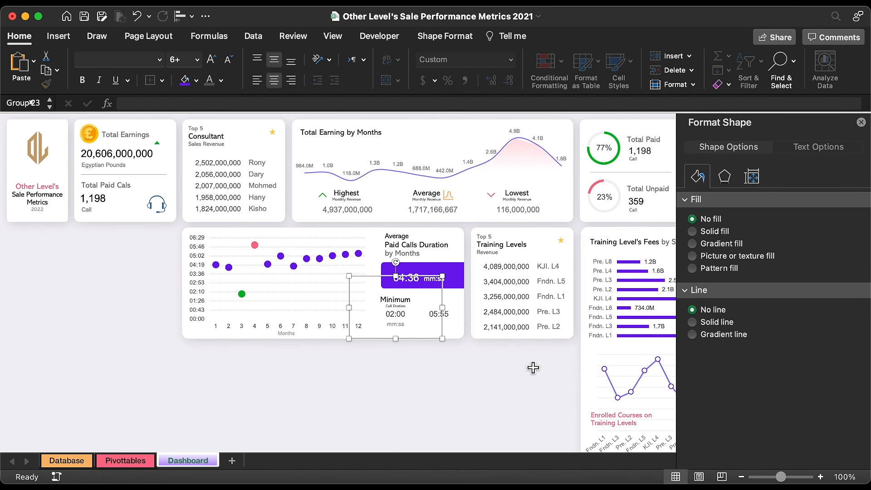
# Copy the Minimum label and its mm:ss unit onto the maximum duration value and retitle the copied label Maximum
pyautogui.click(405, 302)
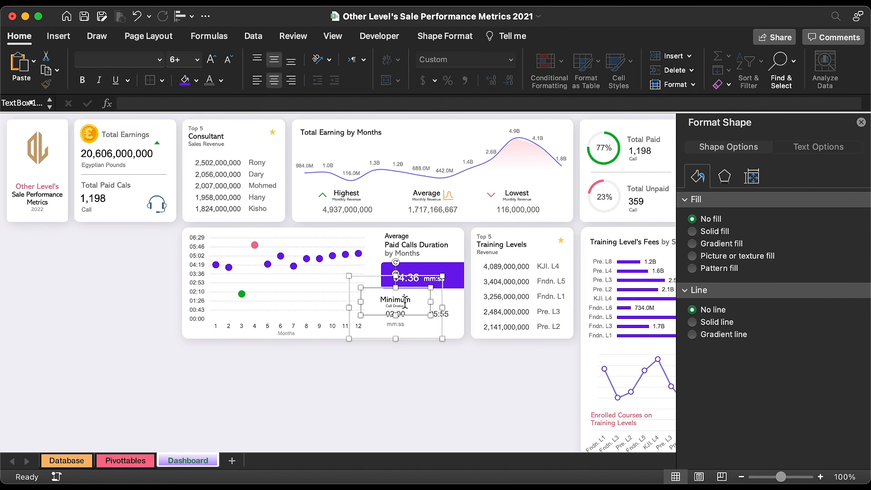
pyautogui.keyDown('shift'); pyautogui.click(407, 325); pyautogui.keyUp('shift')
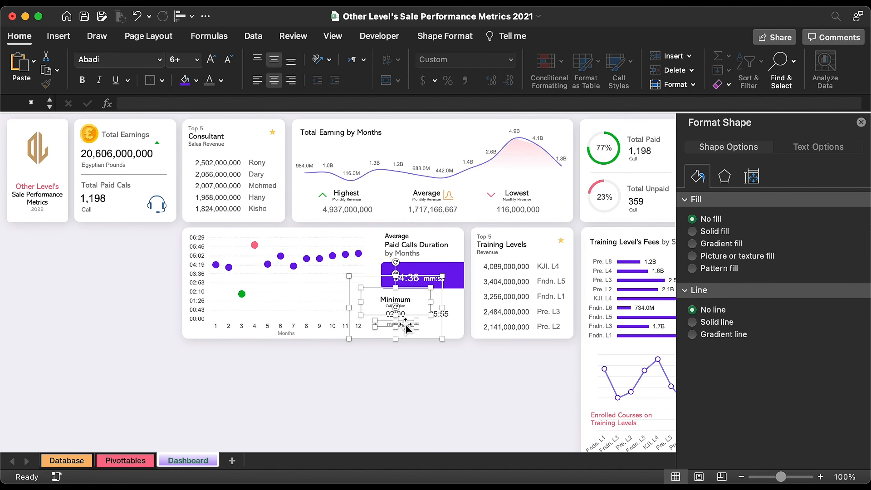
pyautogui.moveTo(409, 326); pyautogui.dragTo(451, 326)
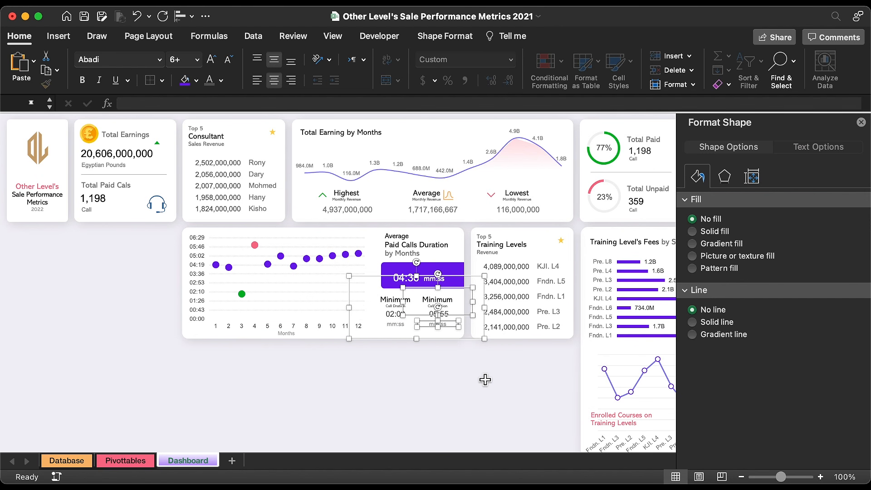
pyautogui.doubleClick(444, 300)
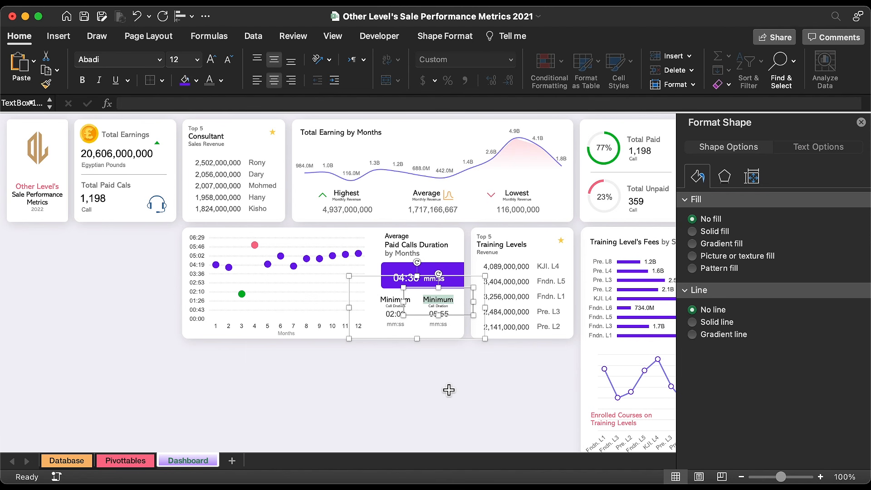
pyautogui.write('M')
# Move the grouped Minimum and Maximum labels, values and units down slightly to leave space below the purple shape
pyautogui.click(439, 279)
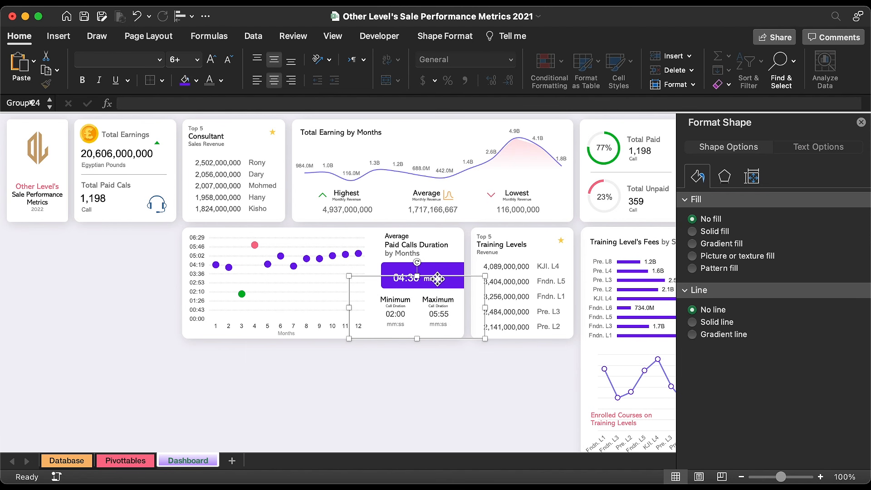
pyautogui.press('Down')
pyautogui.press('Down')
pyautogui.press('Down')
pyautogui.press('Down')
pyautogui.press('Down')
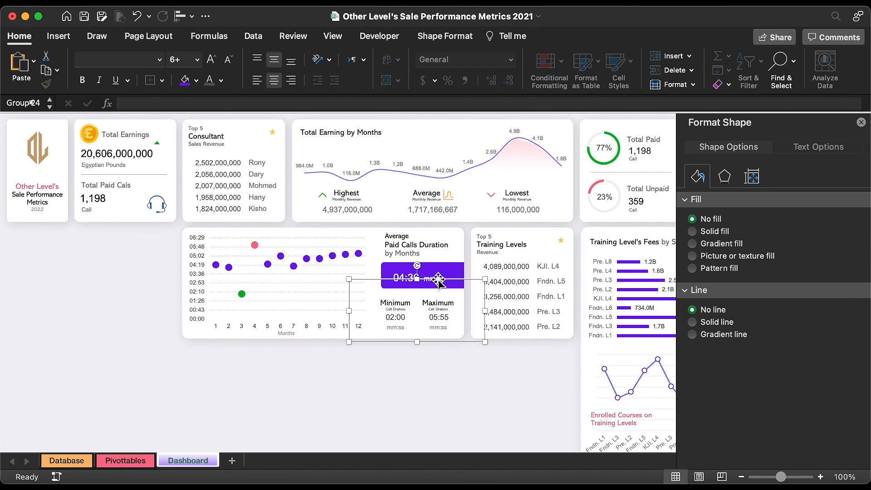
pyautogui.click(423, 314)
pyautogui.click(480, 380)
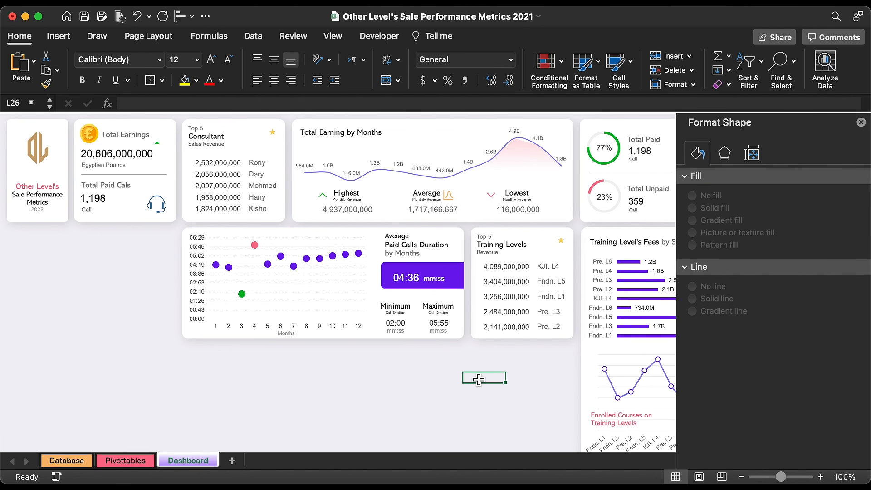
# Search the stock icons for time and insert two filled-dial stopwatch icons, one showing a quarter and the other showing three quarters
pyautogui.click(58, 36)
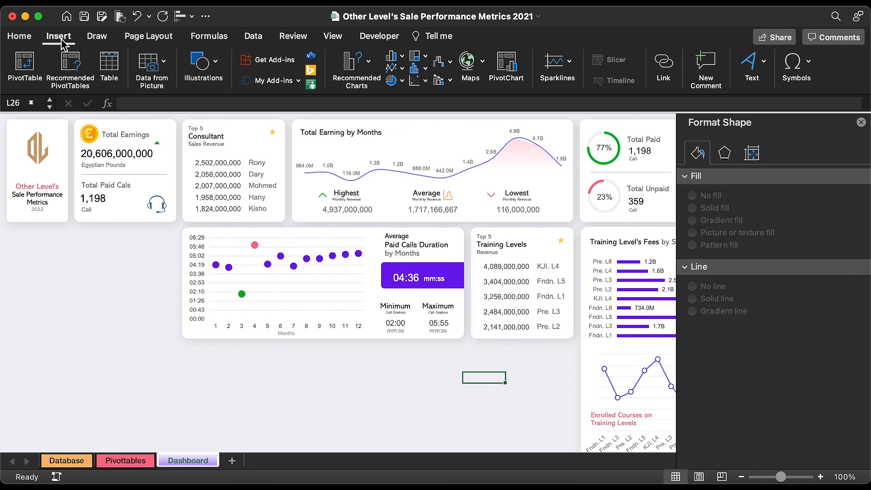
pyautogui.click(219, 75)
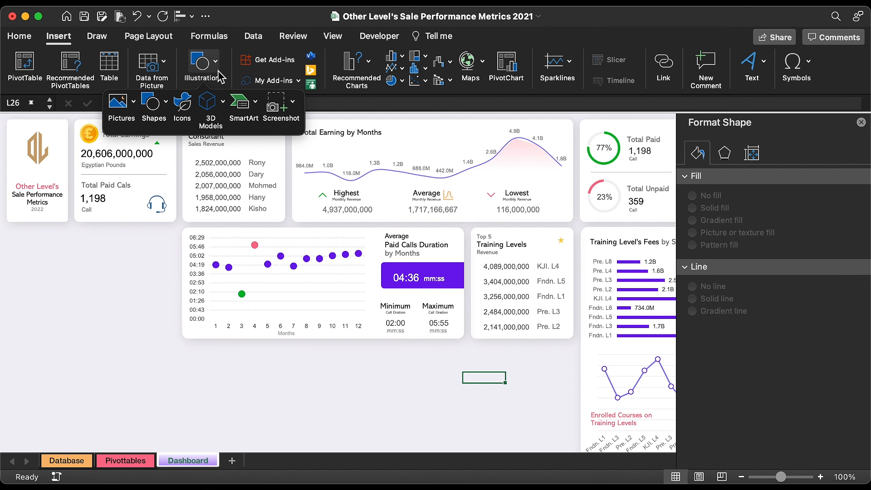
pyautogui.click(182, 105)
pyautogui.click(765, 190)
pyautogui.write('time')
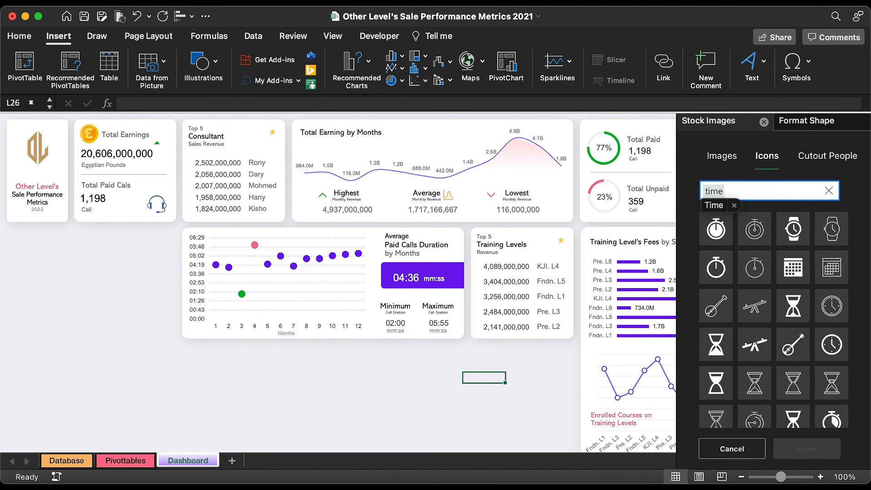
pyautogui.scroll(-3, 772, 317)
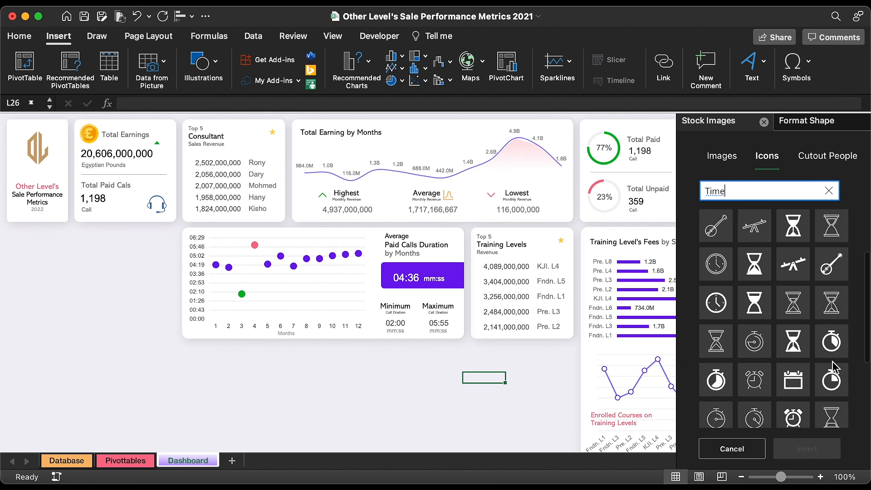
pyautogui.click(832, 381)
pyautogui.scroll(-5, 812, 377)
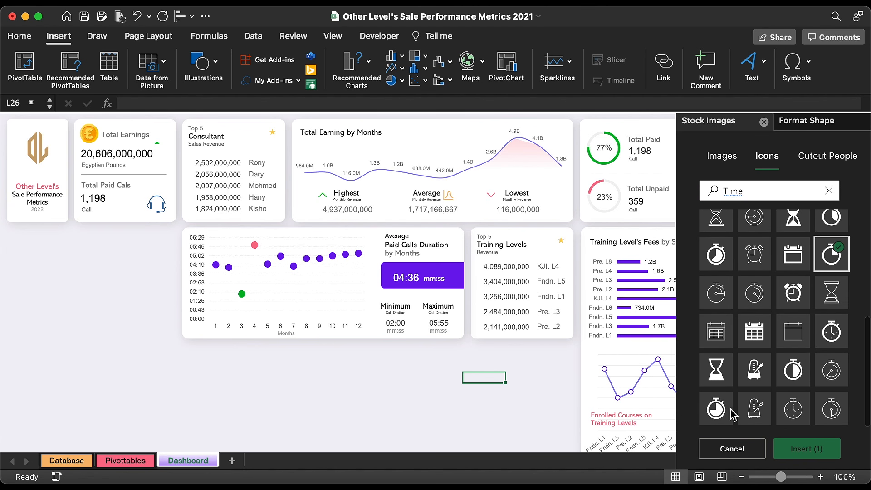
pyautogui.click(719, 410)
pyautogui.click(806, 459)
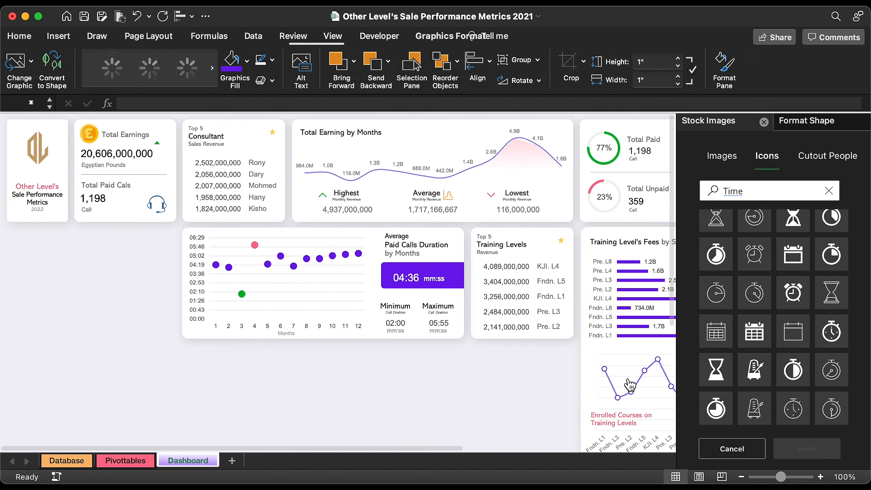
# Resize both stopwatch icons to 0.23 inches and place one above Minimum and the other above Maximum
pyautogui.moveTo(499, 405); pyautogui.dragTo(403, 309)
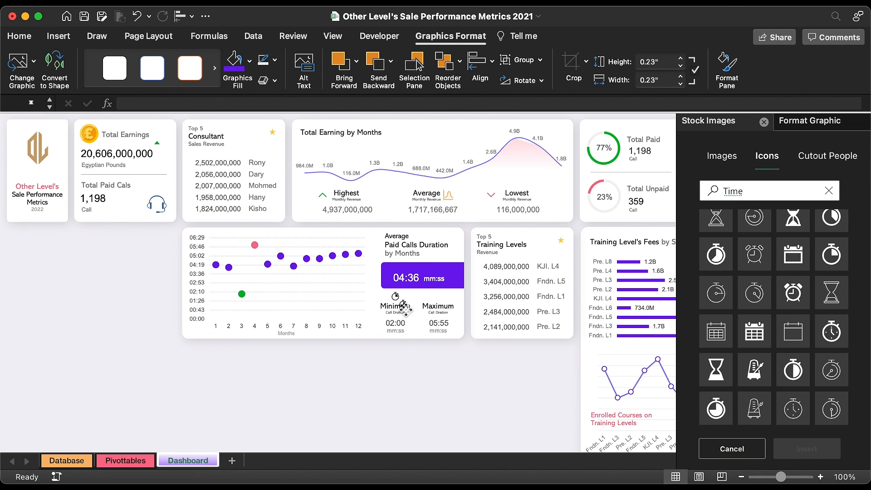
pyautogui.click(410, 419)
pyautogui.click(403, 300)
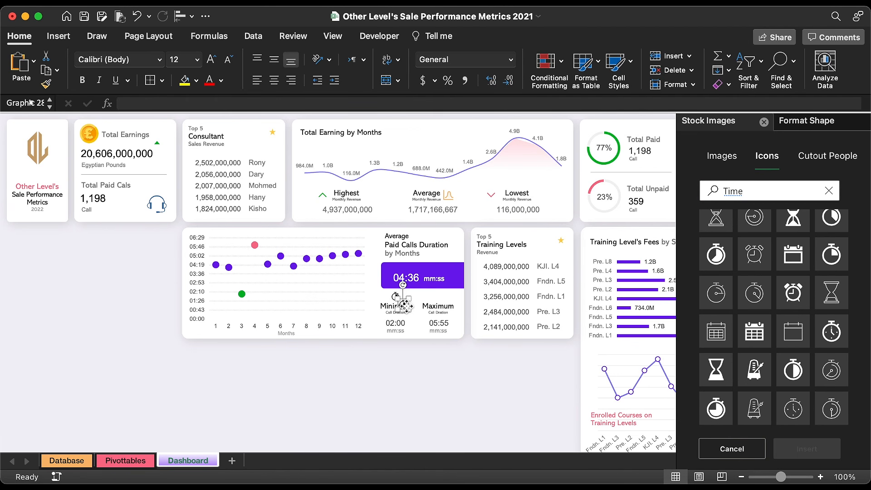
pyautogui.moveTo(403, 301); pyautogui.dragTo(437, 296)
# Recolour both stopwatch icons grey
pyautogui.click(398, 298)
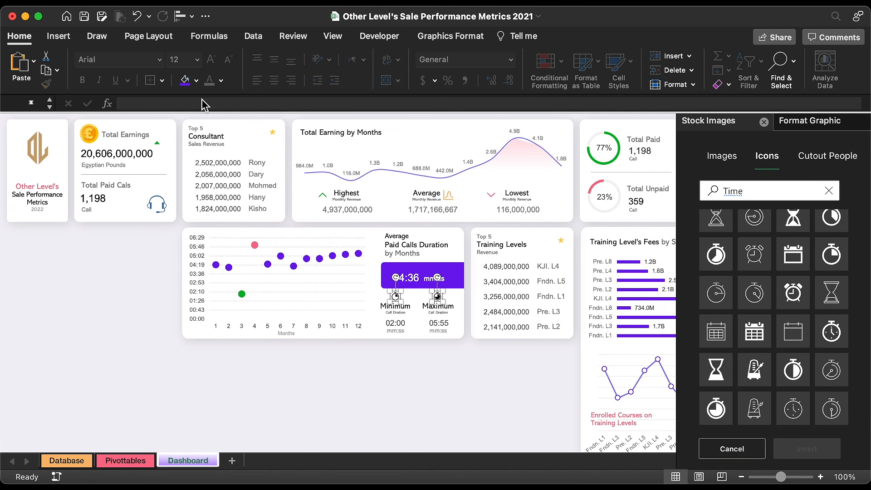
pyautogui.click(196, 80)
pyautogui.click(201, 172)
# Set the purple shape's width to 0.43 inches and move it up slightly with the average duration value and mm:ss unit
pyautogui.click(454, 272)
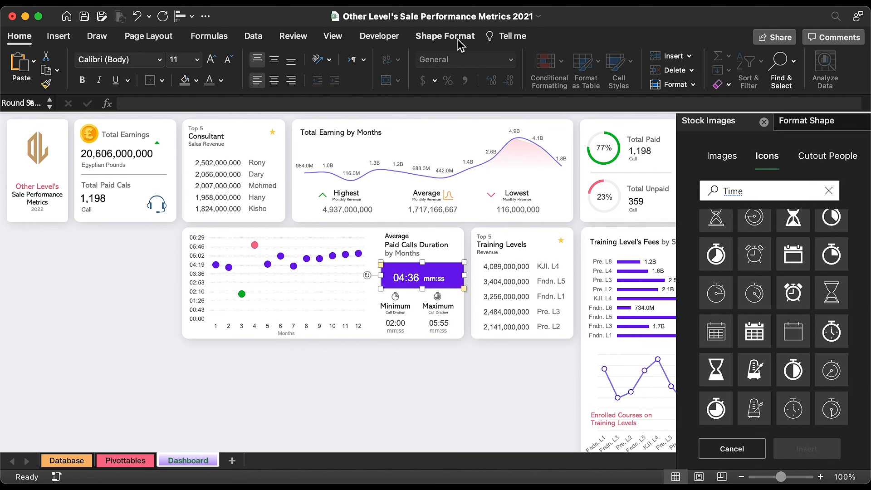
pyautogui.click(459, 40)
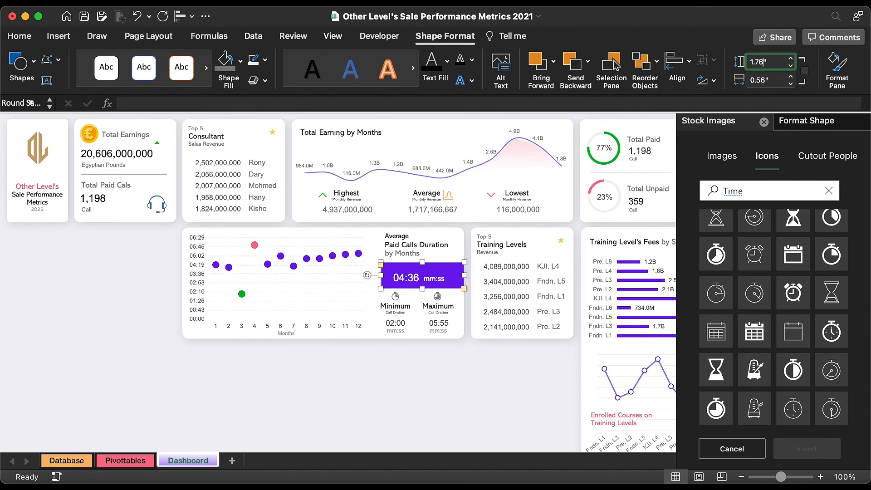
pyautogui.click(767, 81)
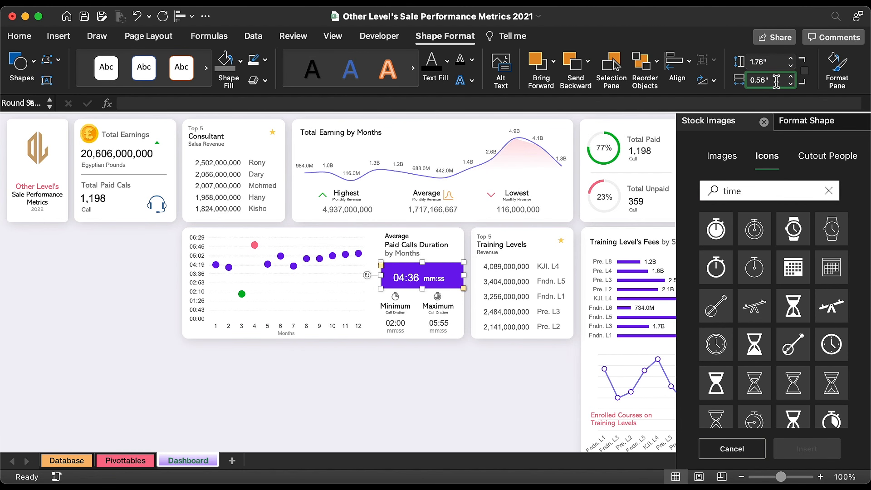
pyautogui.write('0.43')
pyautogui.press('Return')
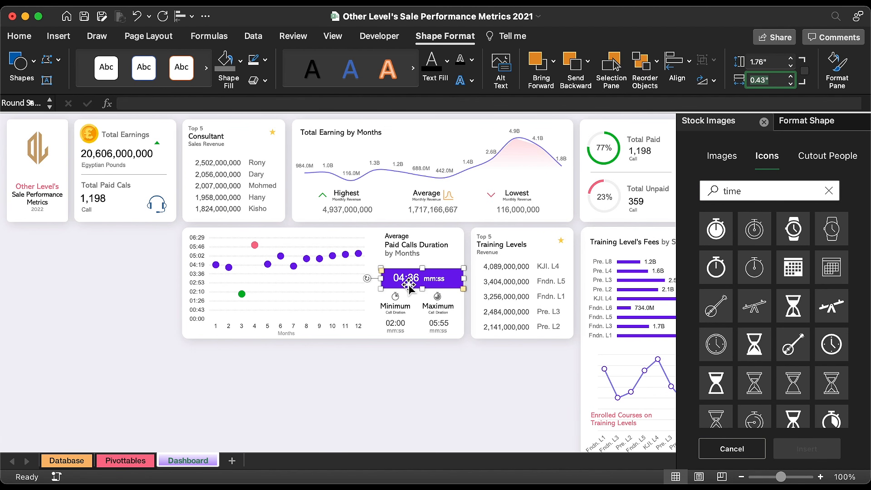
pyautogui.keyDown('shift'); pyautogui.click(441, 280); pyautogui.keyUp('shift')
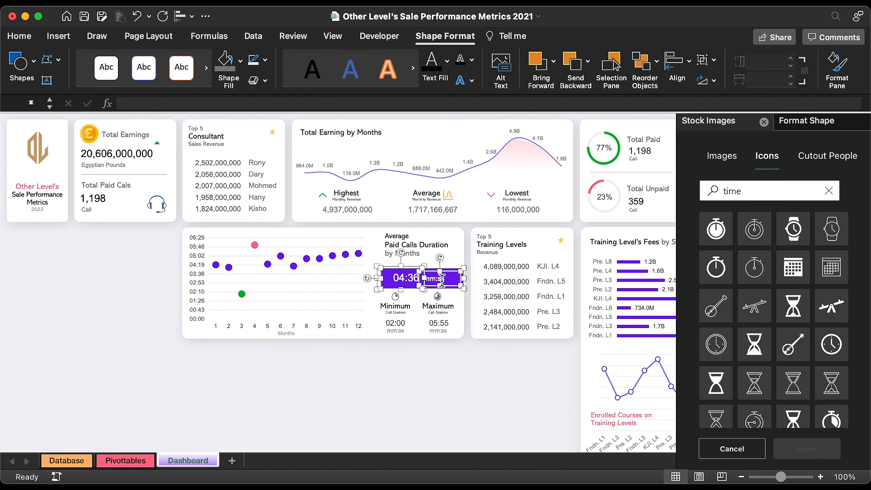
pyautogui.moveTo(443, 282); pyautogui.dragTo(444, 281)
# Nudge the stopwatch icons and the minimum and maximum values with their units upward, and close the side panes
pyautogui.click(399, 303)
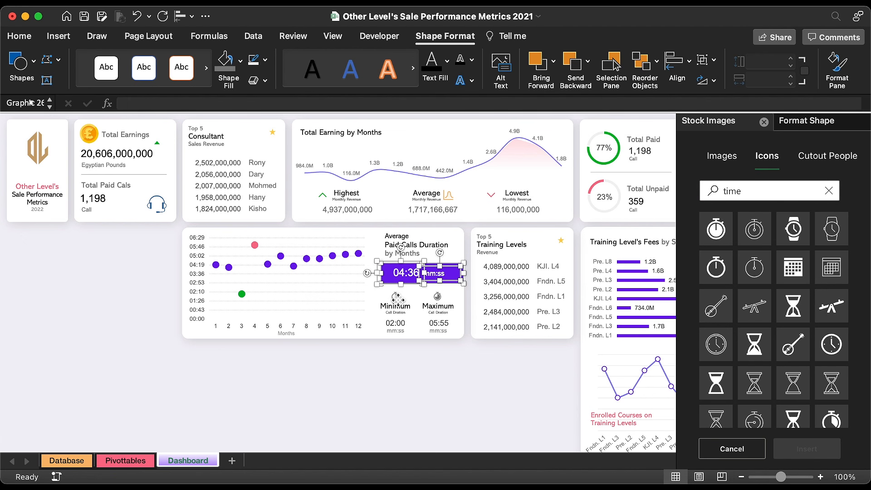
pyautogui.click(406, 325)
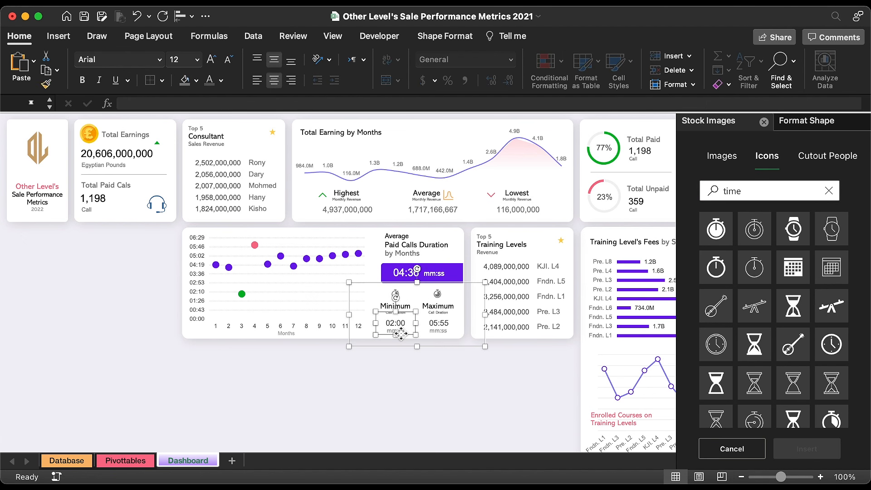
pyautogui.keyDown('shift'); pyautogui.click(401, 332); pyautogui.keyUp('shift')
pyautogui.keyDown('shift'); pyautogui.click(442, 324); pyautogui.keyUp('shift')
pyautogui.keyDown('shift'); pyautogui.click(440, 332); pyautogui.keyUp('shift')
pyautogui.press('Up')
pyautogui.press('Up')
pyautogui.press('Up')
pyautogui.press('Up')
pyautogui.click(443, 367)
pyautogui.click(765, 122)
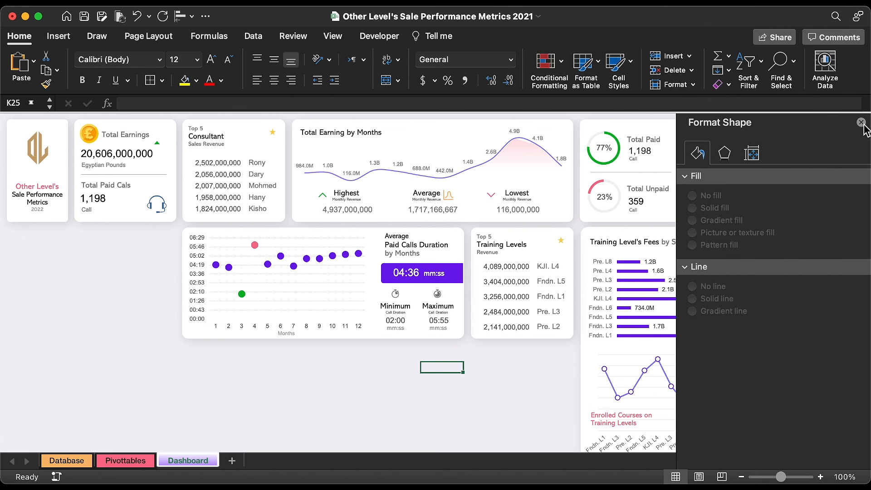
pyautogui.click(860, 120)
# Duplicate the blank card background of Average Paid Calls Duration directly below it and narrow the copy to slightly over half its width
pyautogui.click(382, 234)
pyautogui.moveTo(382, 234); pyautogui.dragTo(389, 346)
pyautogui.scroll(-3, 387, 348)
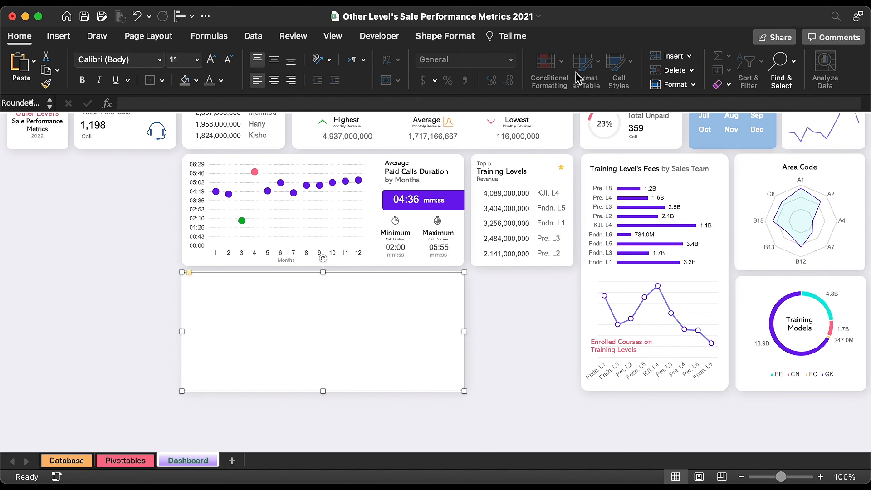
pyautogui.click(445, 36)
pyautogui.click(791, 85)
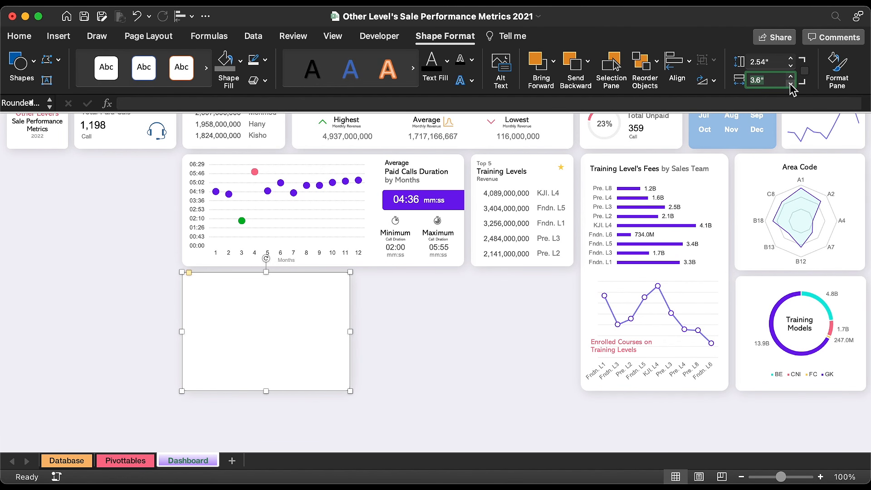
# Duplicate the Average Paid Calls Duration heading onto the new blank card and start replacing its text with "Total Sal"
pyautogui.click(403, 164)
pyautogui.press('super+d')
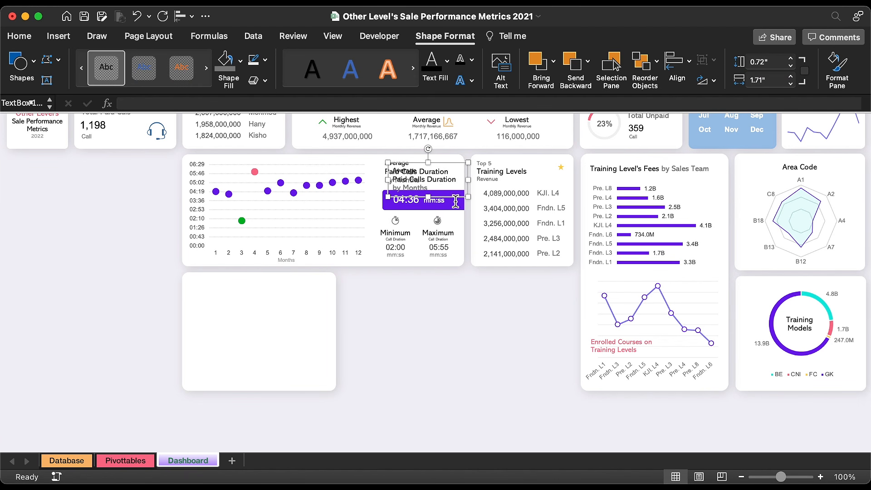
pyautogui.moveTo(456, 198); pyautogui.dragTo(257, 310)
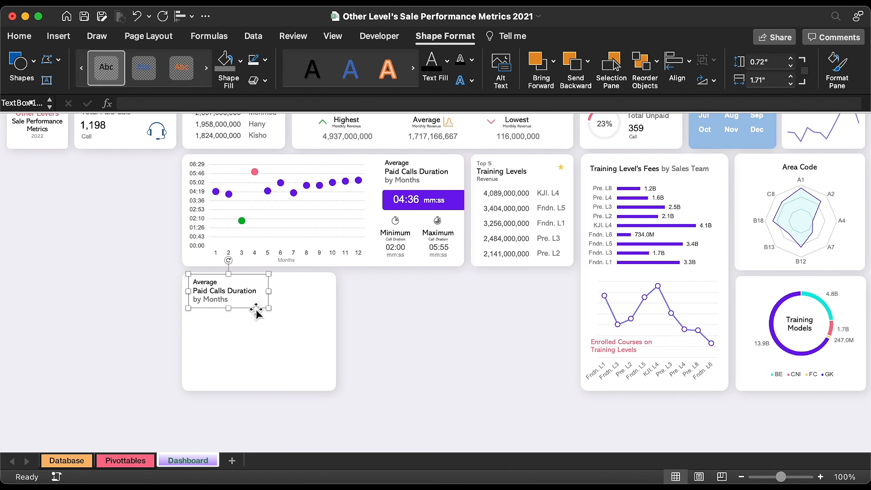
pyautogui.write('Total')
pyautogui.write('Sal')
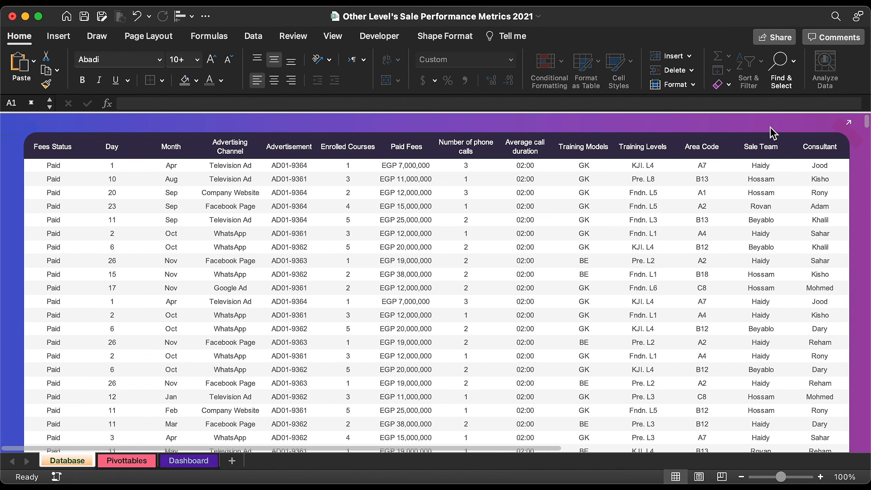
# Examine the Sale Team and Paid Fees columns in the Database sheet
pyautogui.click(764, 186)
pyautogui.moveTo(765, 186); pyautogui.dragTo(761, 347)
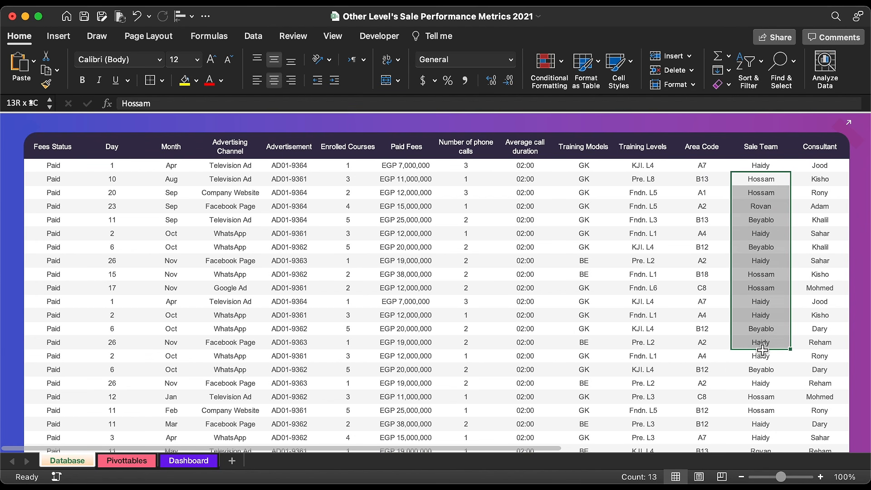
pyautogui.moveTo(406, 178); pyautogui.dragTo(414, 335)
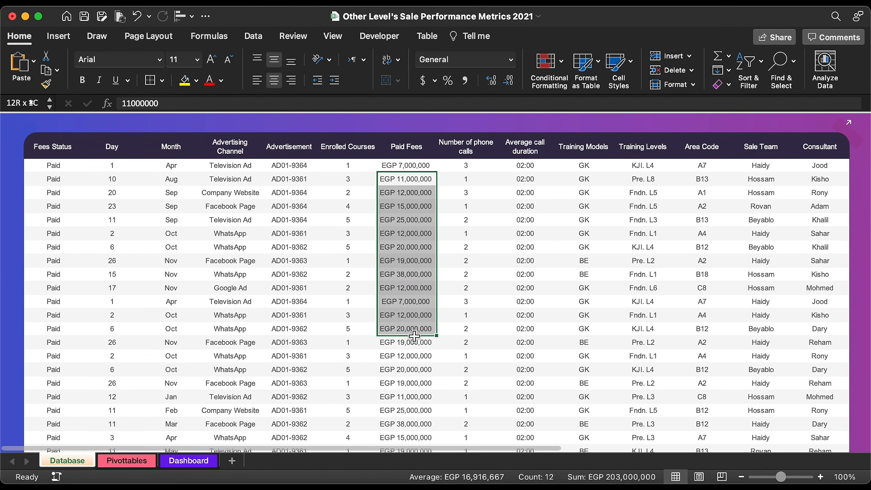
# Copy the Average Paid Calls Duration pivot table columns BU to BX in the Pivottables sheet and paste them at column CH
pyautogui.click(134, 459)
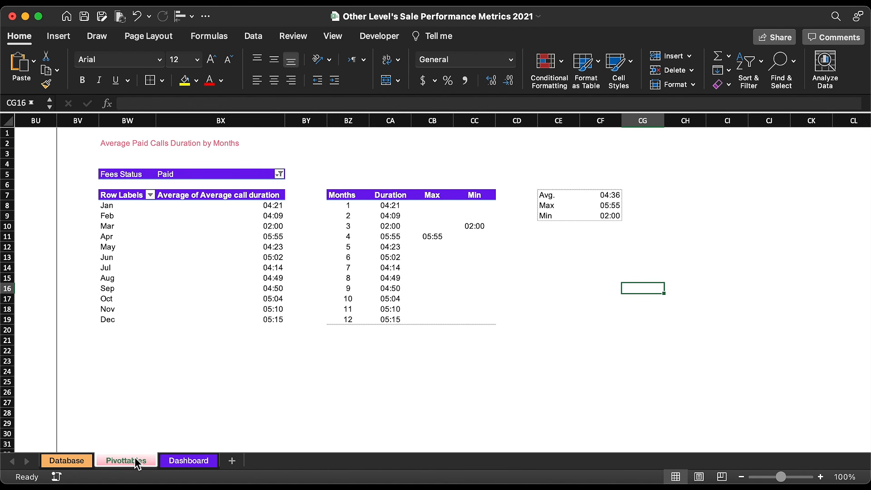
pyautogui.moveTo(36, 120); pyautogui.dragTo(232, 118)
pyautogui.press('super+c')
pyautogui.hscroll(7, 498, 276)
pyautogui.click(374, 121)
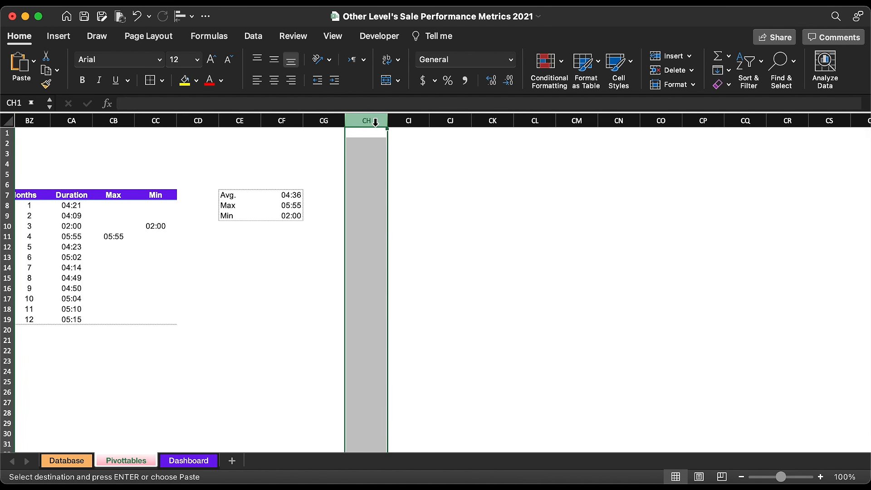
pyautogui.press('super+v')
# Remove the existing row and value fields from the pasted pivot table, keeping the Fees Status filter
pyautogui.hscroll(5, 526, 206)
pyautogui.hscroll(2, 527, 206)
pyautogui.click(268, 247)
pyautogui.moveTo(809, 370); pyautogui.dragTo(673, 384)
pyautogui.moveTo(703, 370); pyautogui.dragTo(615, 347)
# Add Paid Fees as the values and Sale Team as the rows of the pasted pivot table
pyautogui.scroll(-6, 741, 211)
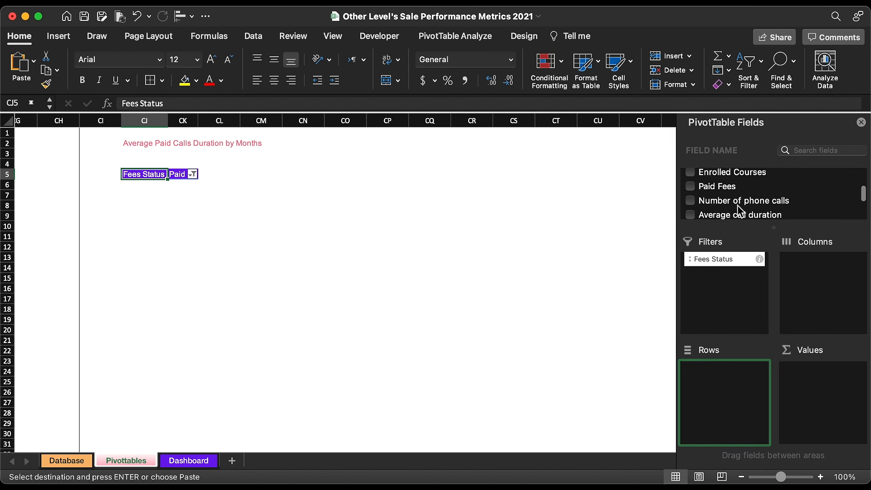
pyautogui.scroll(1, 740, 211)
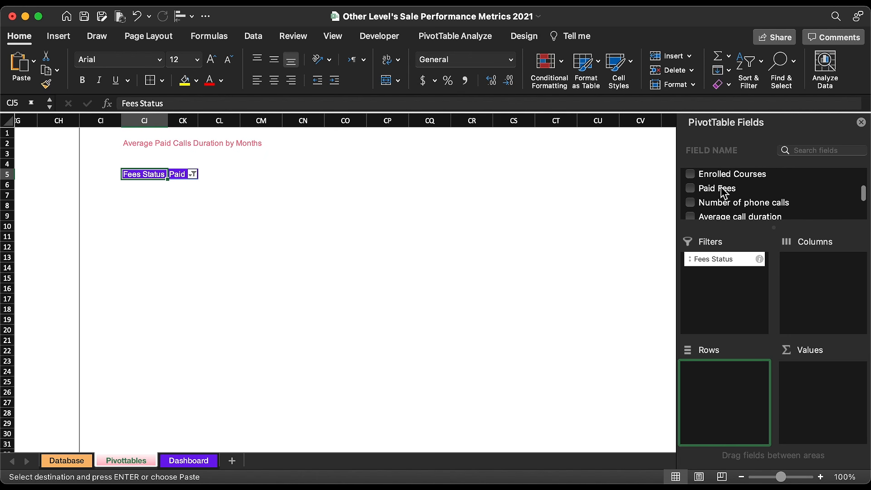
pyautogui.moveTo(725, 191); pyautogui.dragTo(812, 382)
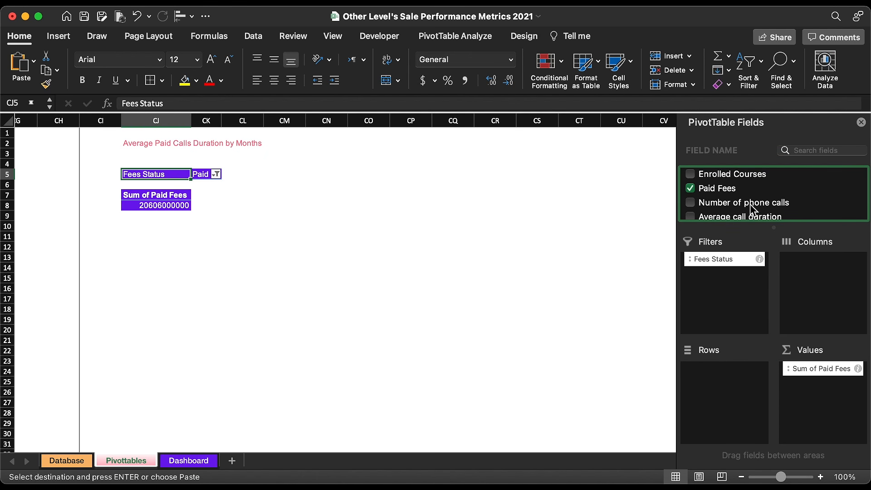
pyautogui.scroll(-5, 751, 210)
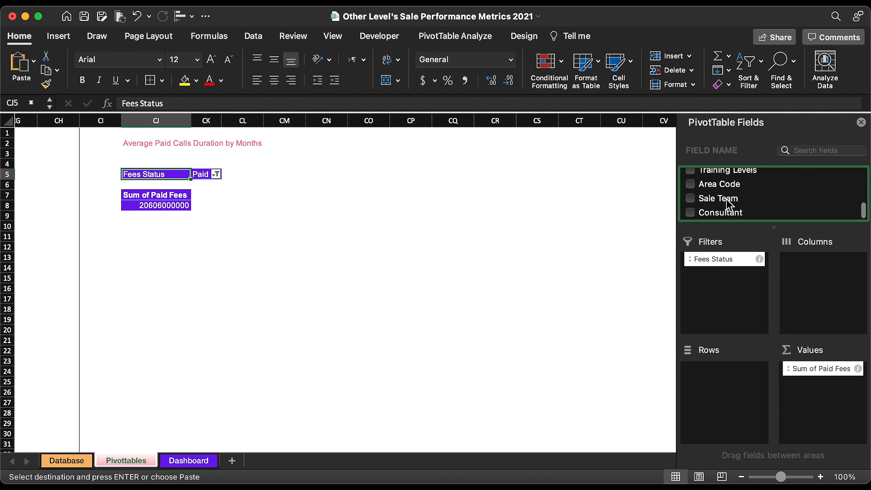
pyautogui.moveTo(726, 200); pyautogui.dragTo(731, 390)
# Format the Sum of Paid Fees values with the custom number code [<999950]0.0,"K";[<999950000]0.0,,"M";0.0,,,"B"
pyautogui.moveTo(213, 205); pyautogui.dragTo(225, 234)
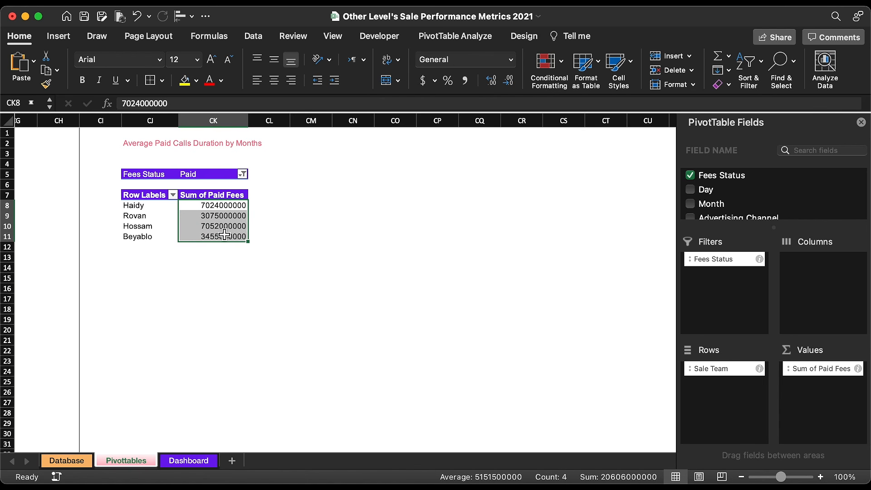
pyautogui.click(857, 368)
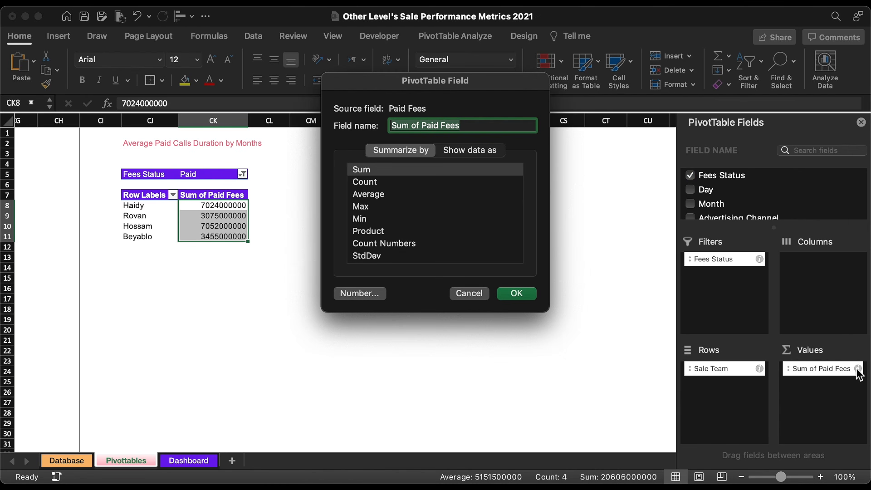
pyautogui.click(360, 293)
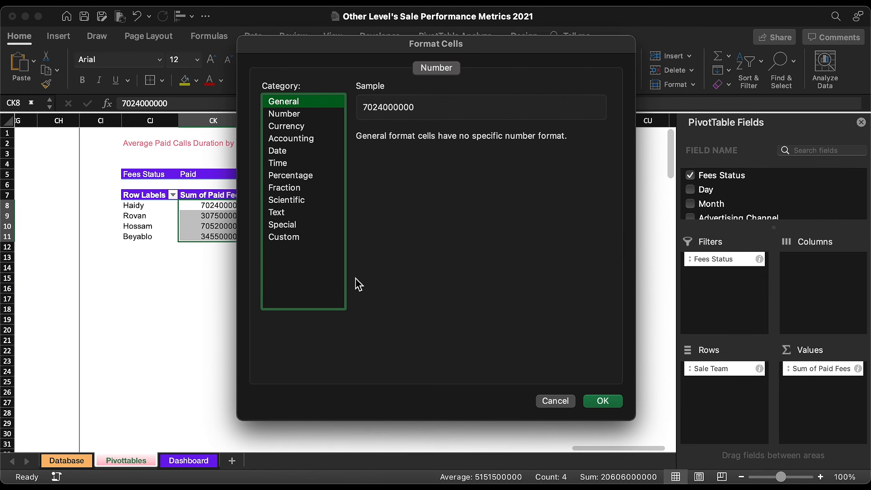
pyautogui.click(288, 237)
pyautogui.scroll(-15, 454, 249)
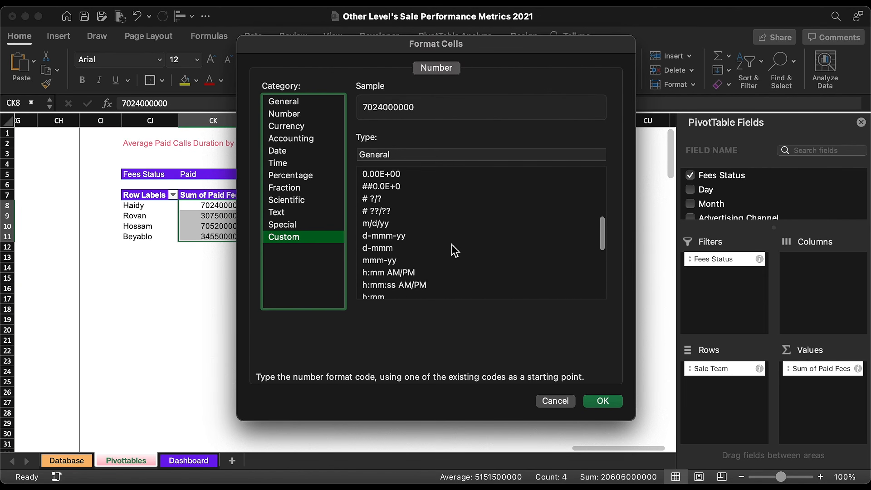
pyautogui.click(480, 281)
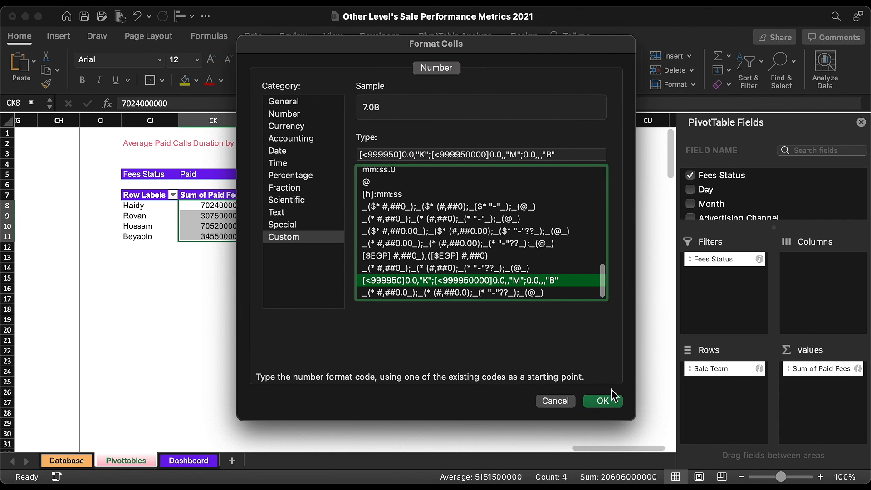
pyautogui.click(603, 401)
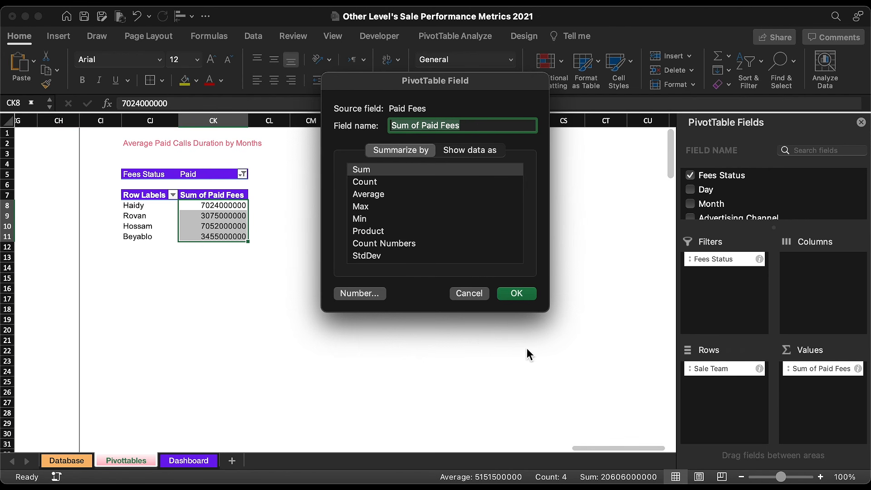
pyautogui.click(528, 294)
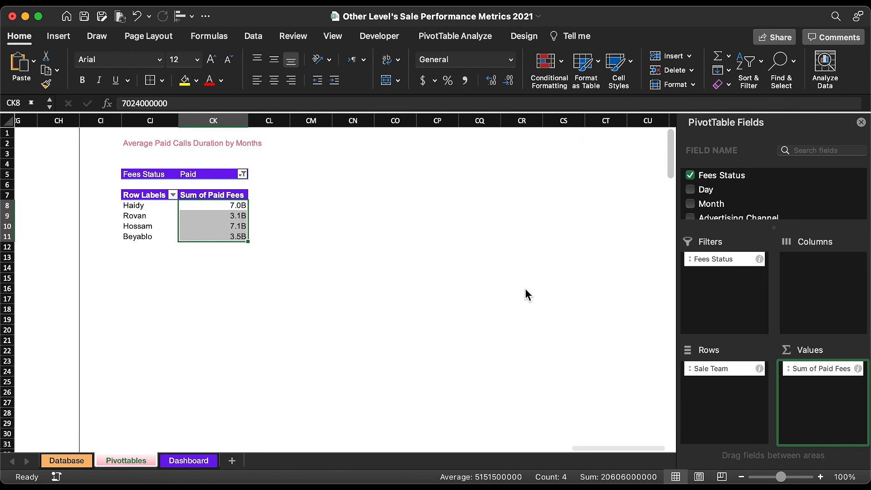
# Insert a 2-D clustered bar chart of the sale team's paid fees below the pivot table and delete its legend
pyautogui.click(65, 39)
pyautogui.click(393, 56)
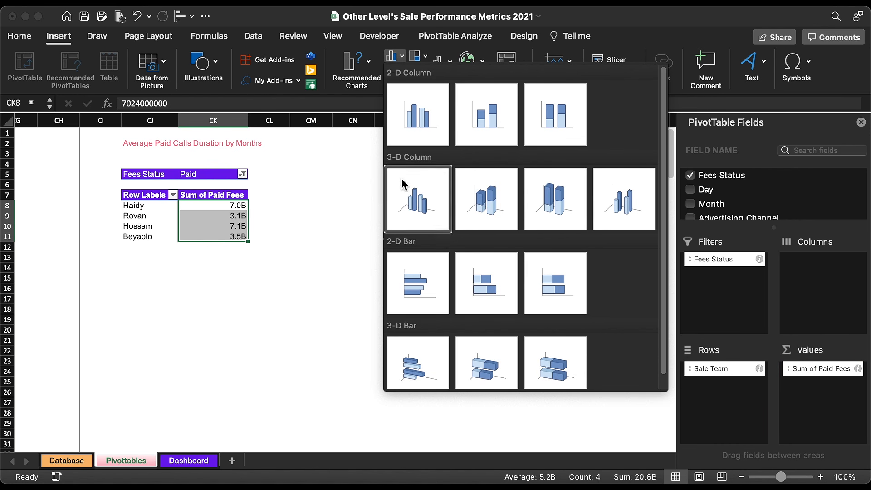
pyautogui.click(416, 282)
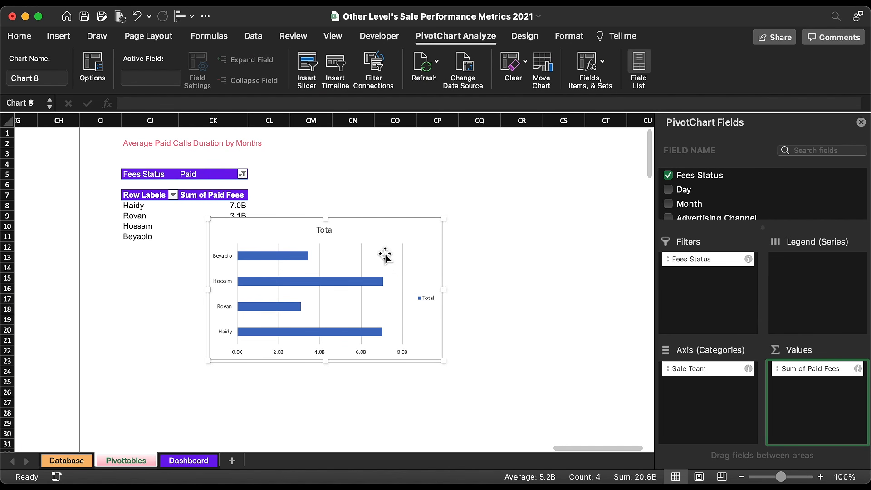
pyautogui.moveTo(362, 224); pyautogui.dragTo(348, 278)
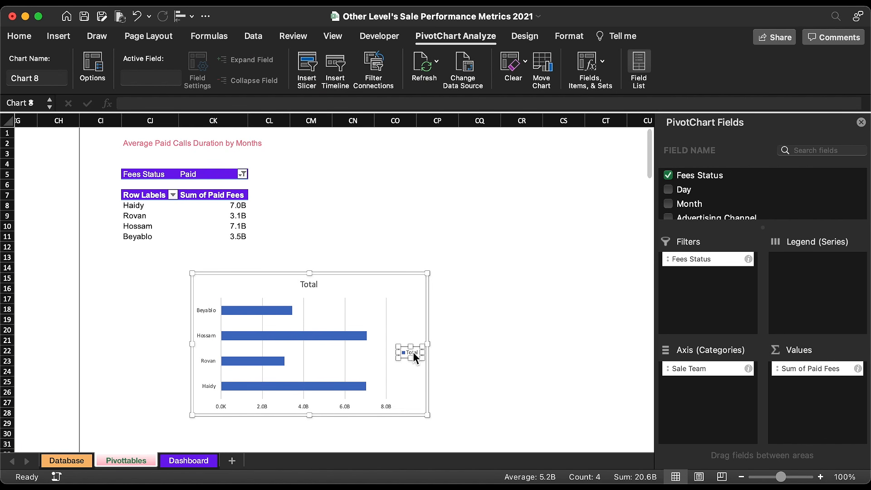
pyautogui.press('Delete')
pyautogui.press('Escape')
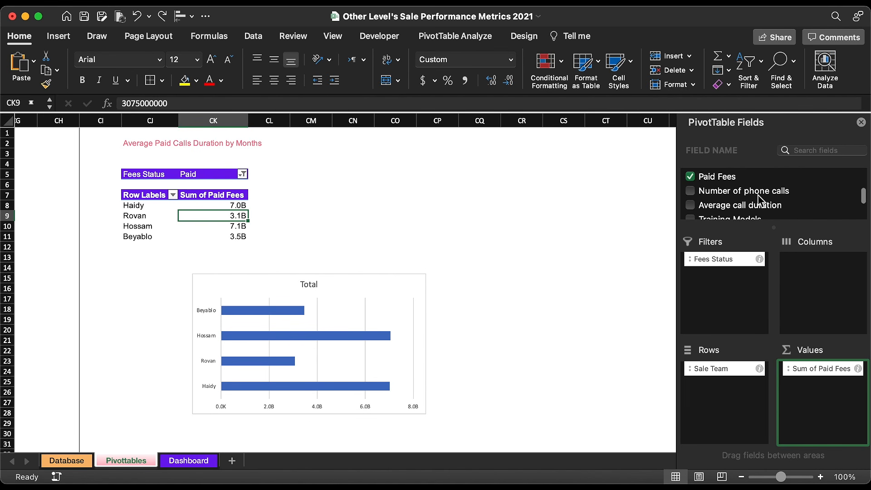
# Add Paid Fees to the pivot values a second time and put Outside End data labels on the chart's bars
pyautogui.moveTo(699, 191); pyautogui.dragTo(810, 388)
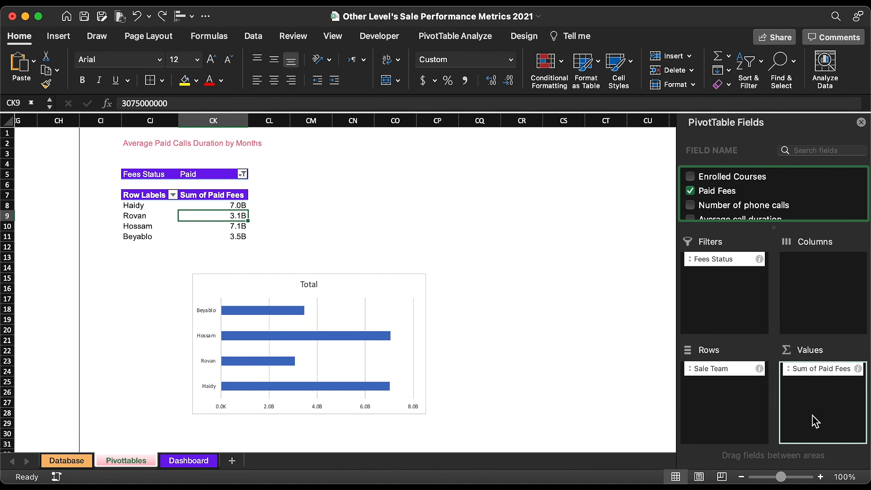
pyautogui.click(383, 275)
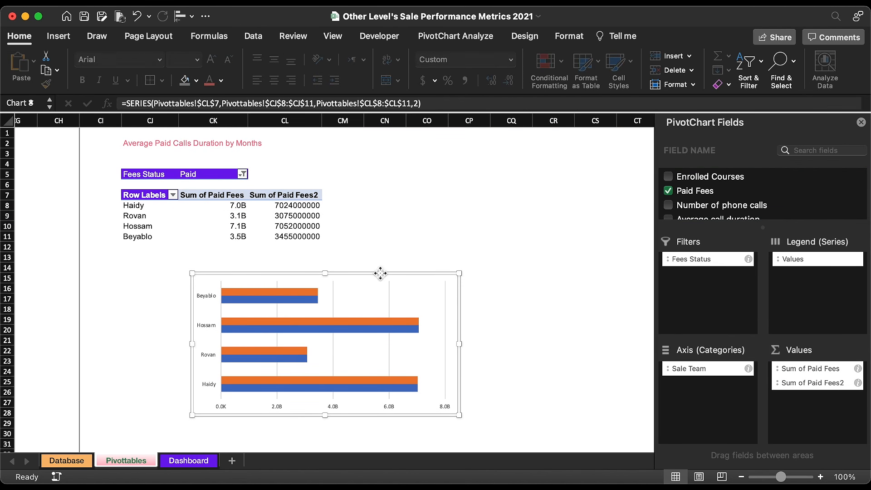
pyautogui.click(525, 36)
pyautogui.click(37, 62)
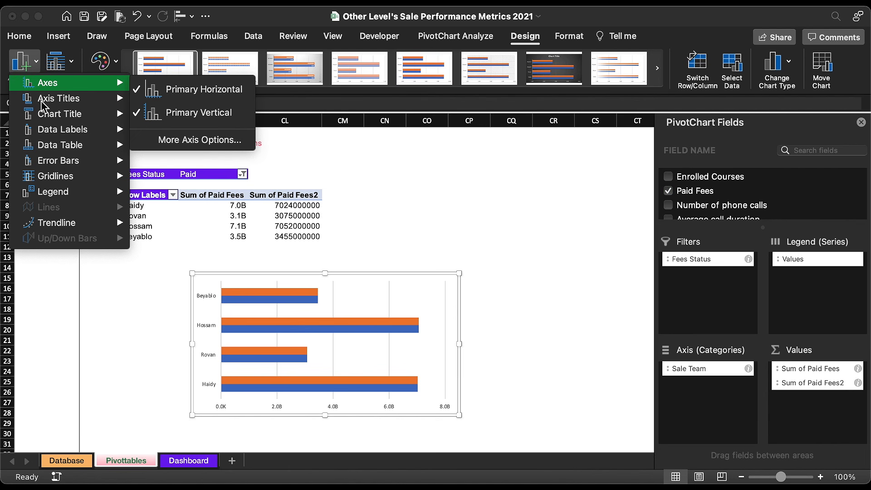
pyautogui.moveTo(71, 133)
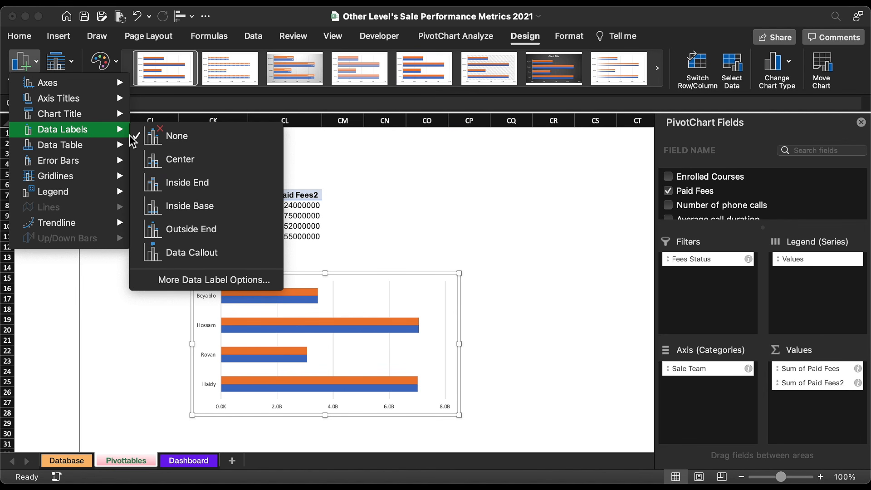
pyautogui.click(220, 232)
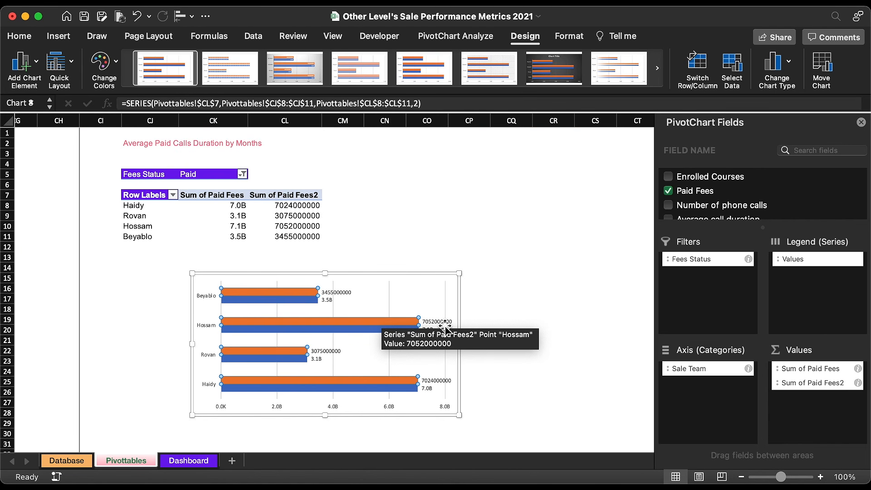
# Place the second Paid Fees series' labels at Inside Base, showing the category name instead of the value and no leader lines
pyautogui.click(422, 321)
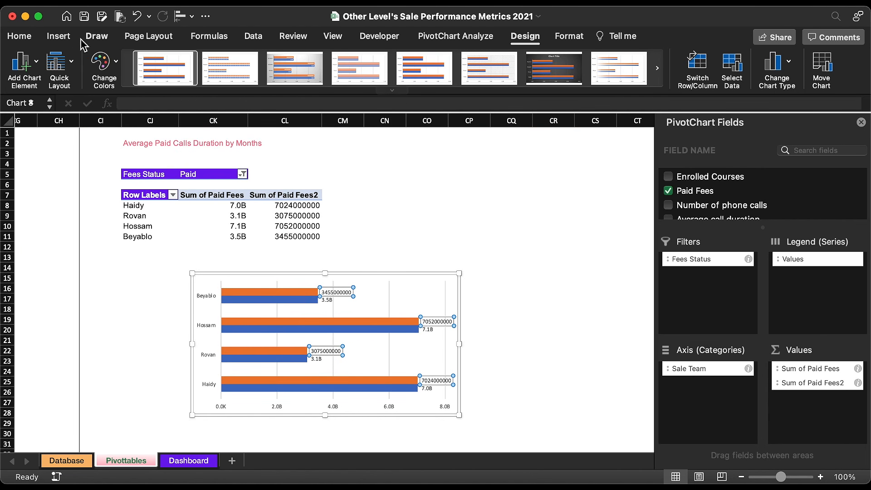
pyautogui.click(31, 64)
pyautogui.moveTo(47, 132)
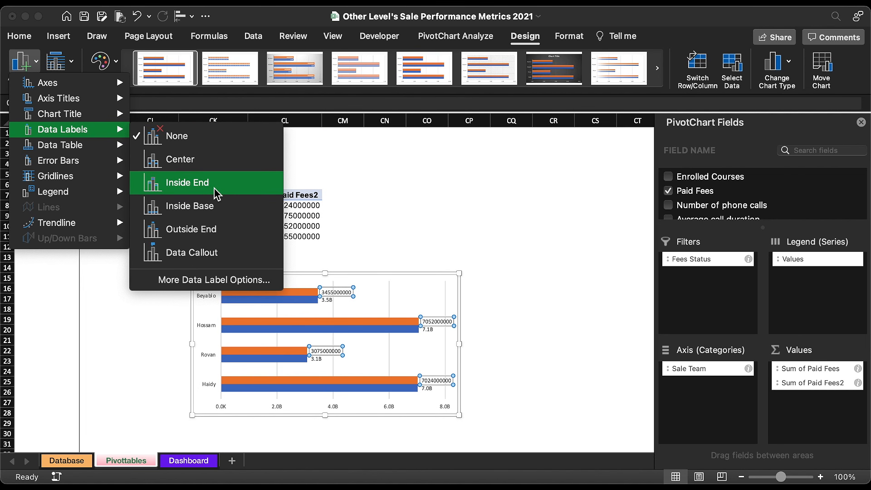
pyautogui.click(215, 204)
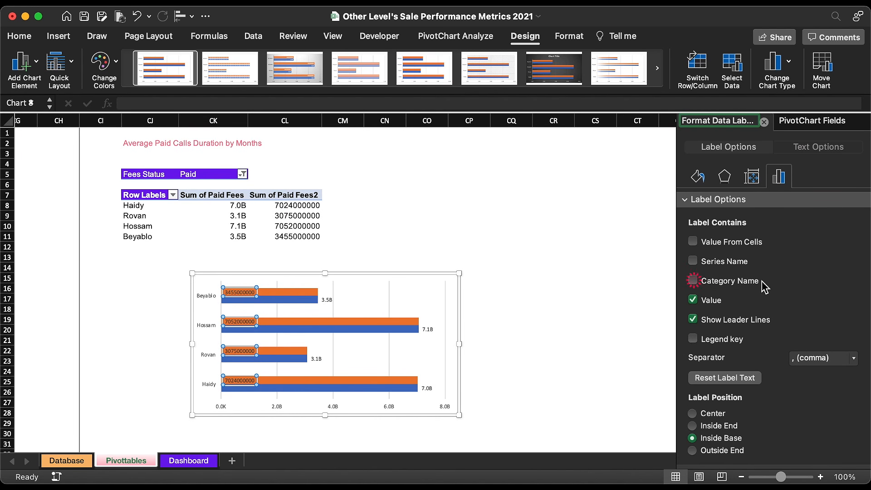
pyautogui.click(693, 280)
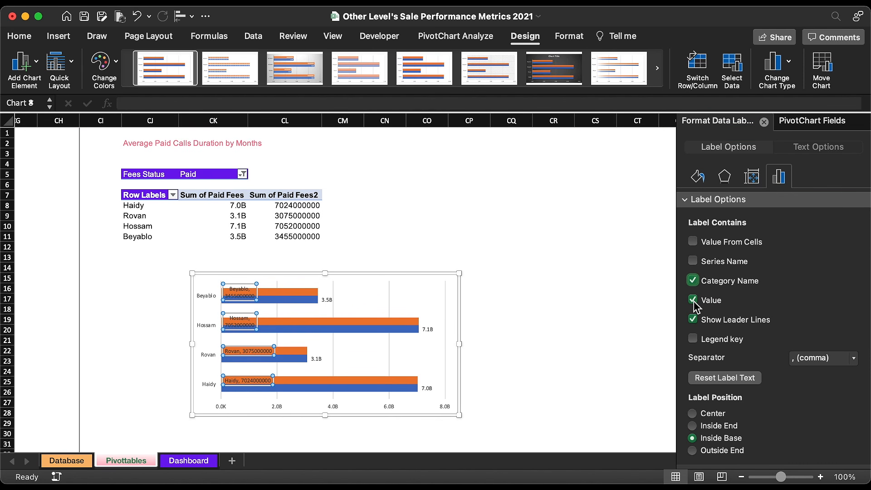
pyautogui.click(693, 300)
pyautogui.click(695, 321)
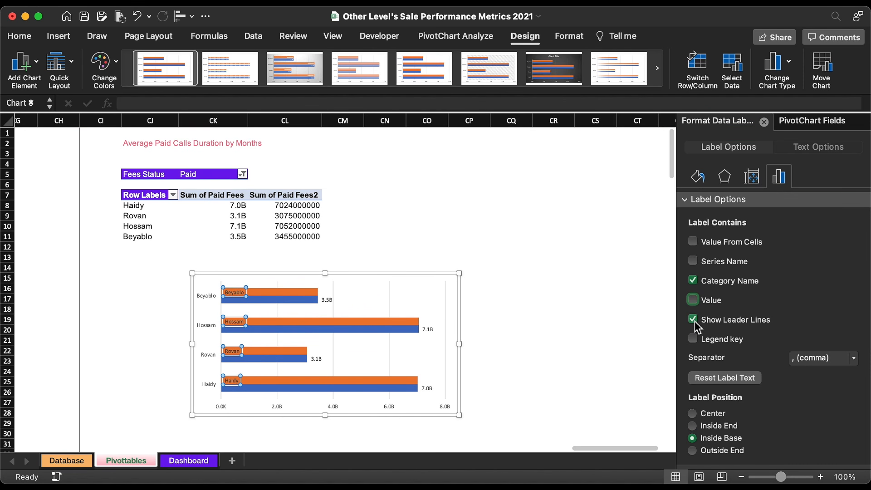
# Set the category labels' separator to a space and remove the fill and border from the orange Sum of Paid Fees2 bars
pyautogui.click(853, 359)
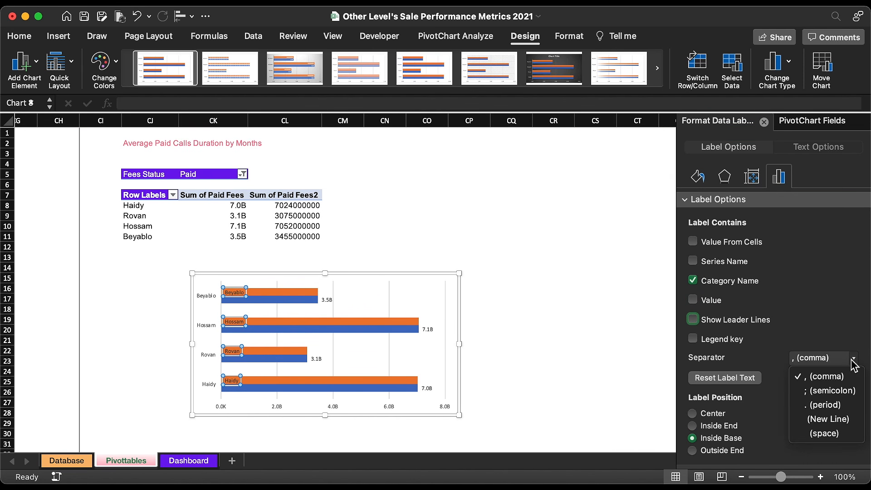
pyautogui.click(838, 434)
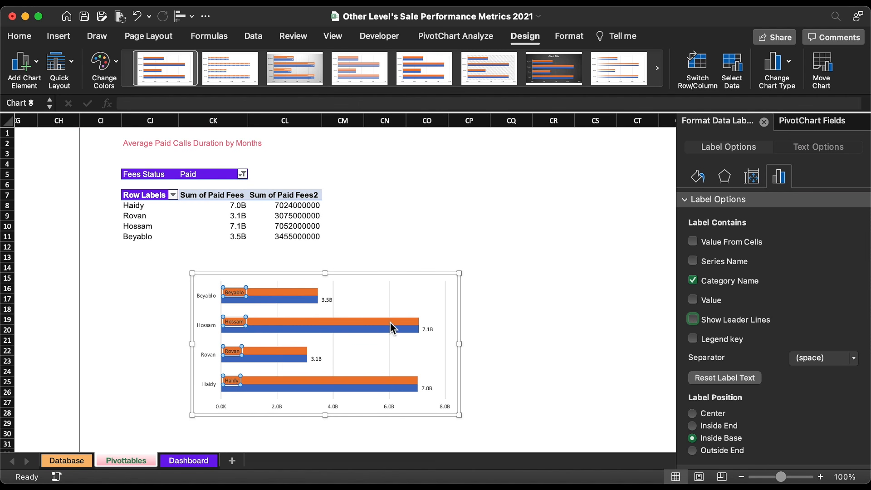
pyautogui.click(312, 293)
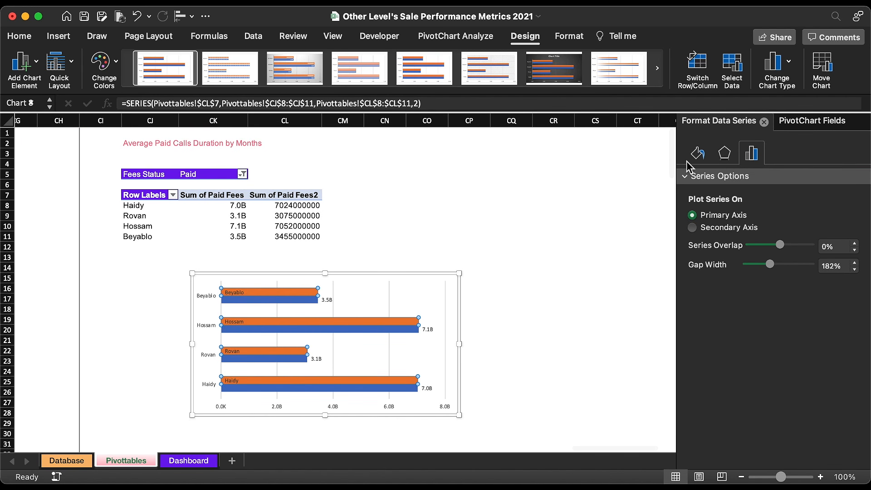
pyautogui.click(698, 154)
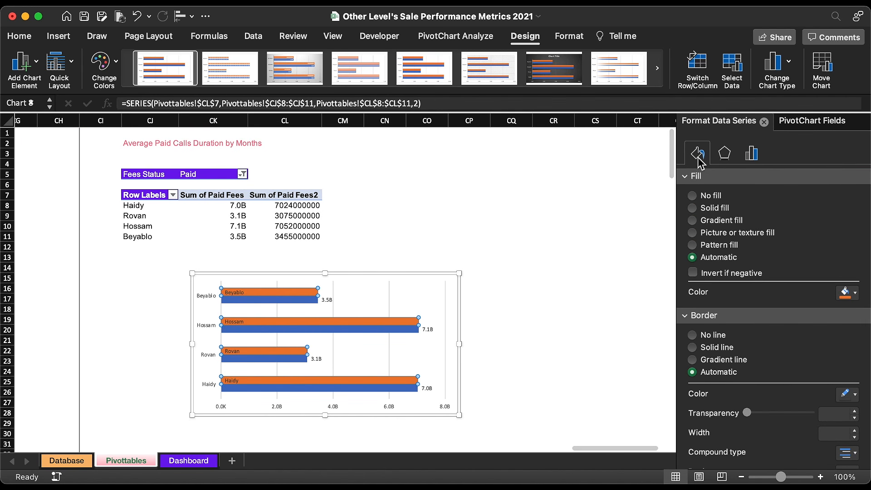
pyautogui.click(693, 336)
pyautogui.click(692, 196)
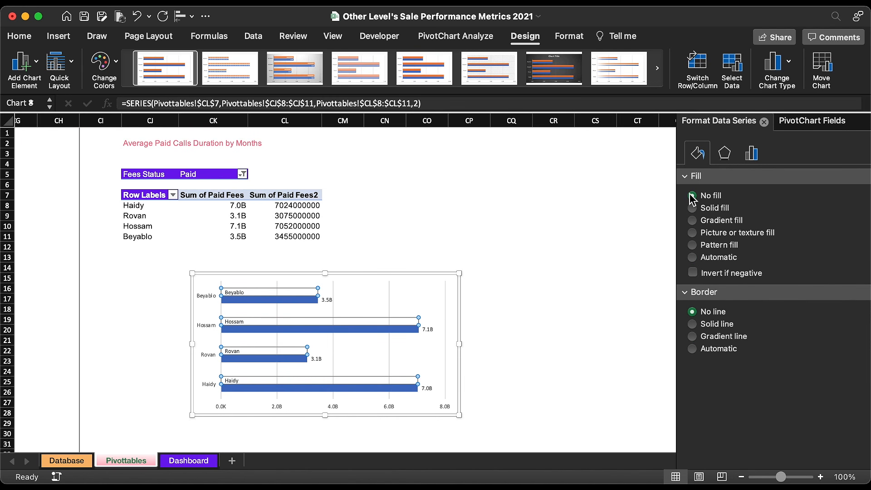
# Fill only the chart's lowest blue bar with the recent green color and give it no border line
pyautogui.click(297, 388)
pyautogui.click(298, 389)
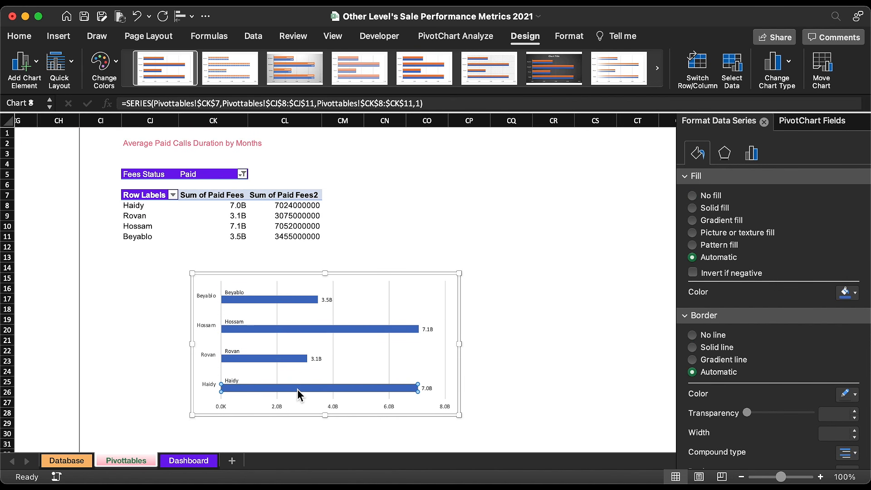
pyautogui.click(703, 337)
pyautogui.click(849, 293)
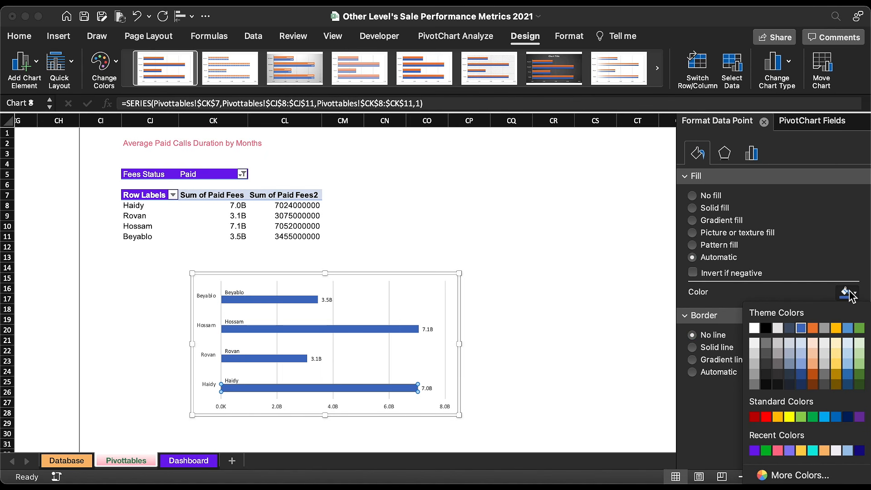
pyautogui.click(767, 451)
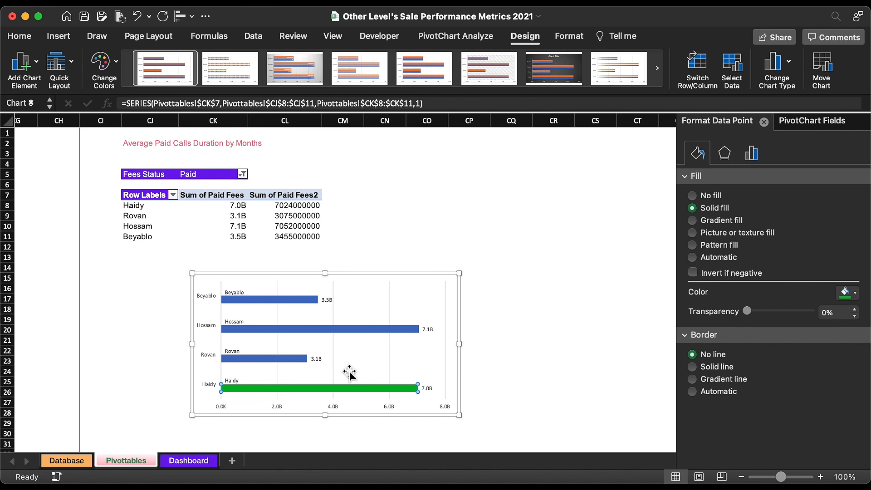
# Fill the second blue bar from the bottom of the chart with yellow and remove its border line
pyautogui.click(295, 359)
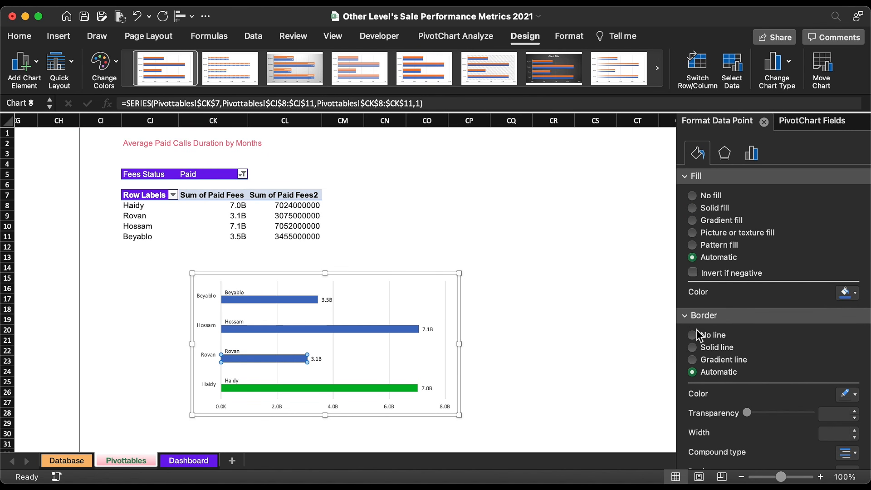
pyautogui.click(701, 335)
pyautogui.click(847, 293)
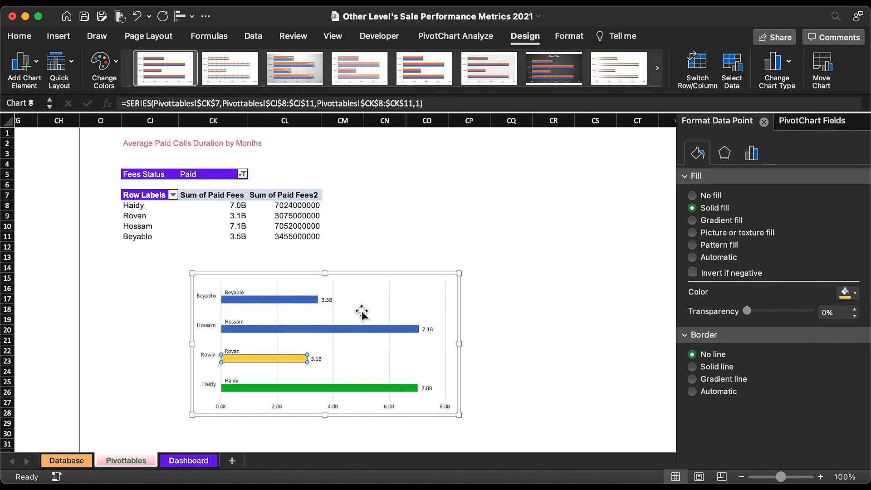
# Fill the second bar from the top of the chart with the recent pink color, without a border line
pyautogui.click(366, 326)
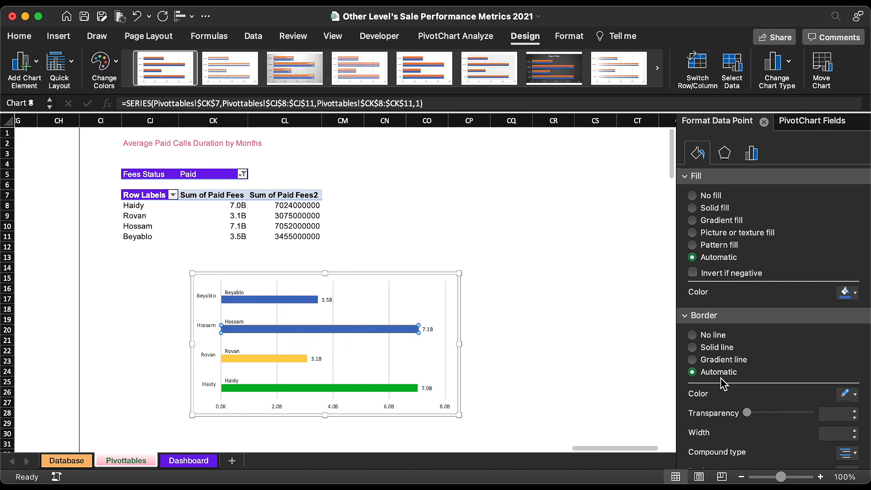
pyautogui.click(709, 336)
pyautogui.click(847, 292)
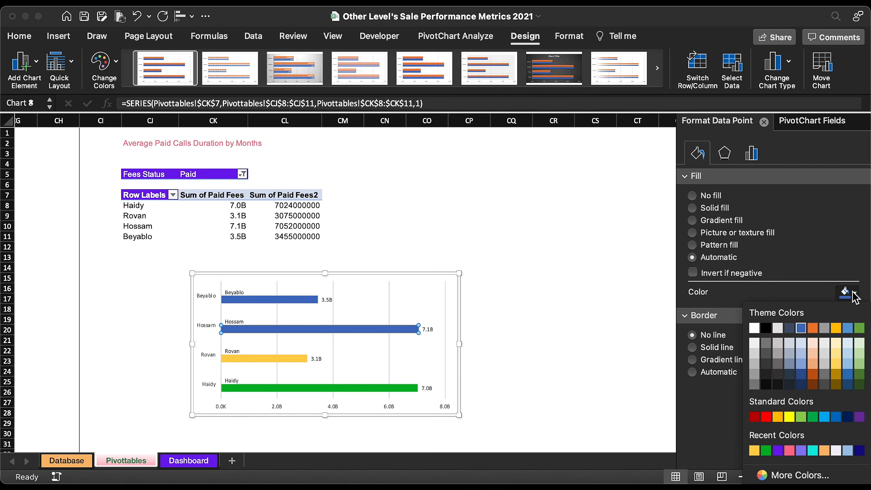
pyautogui.click(790, 450)
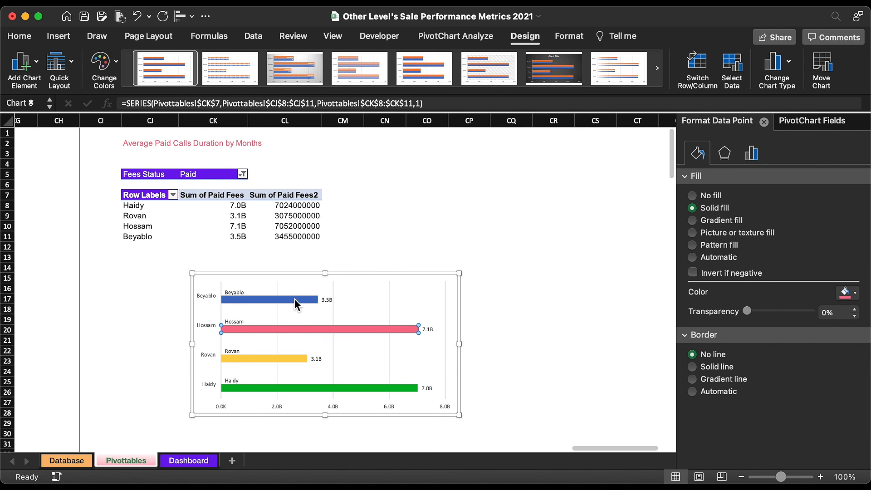
# Fill the chart's topmost bar with the recent purple color and set its border to no line
pyautogui.click(308, 302)
pyautogui.click(308, 301)
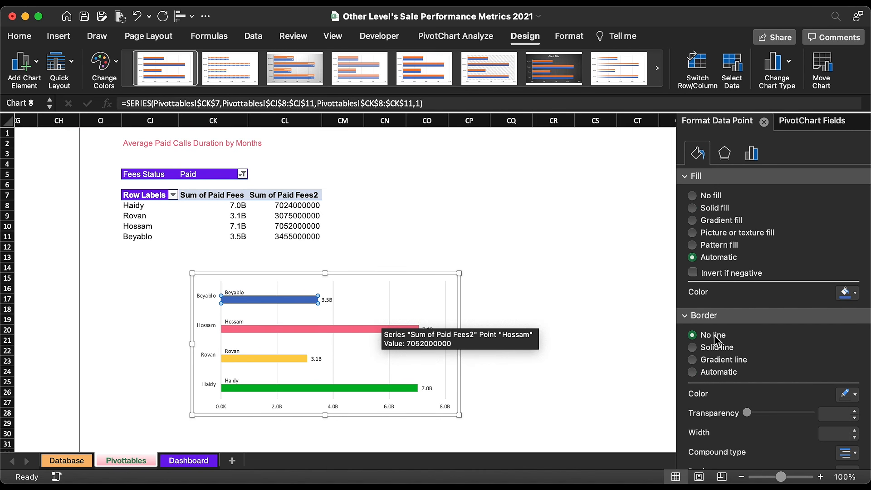
pyautogui.click(856, 294)
pyautogui.click(790, 451)
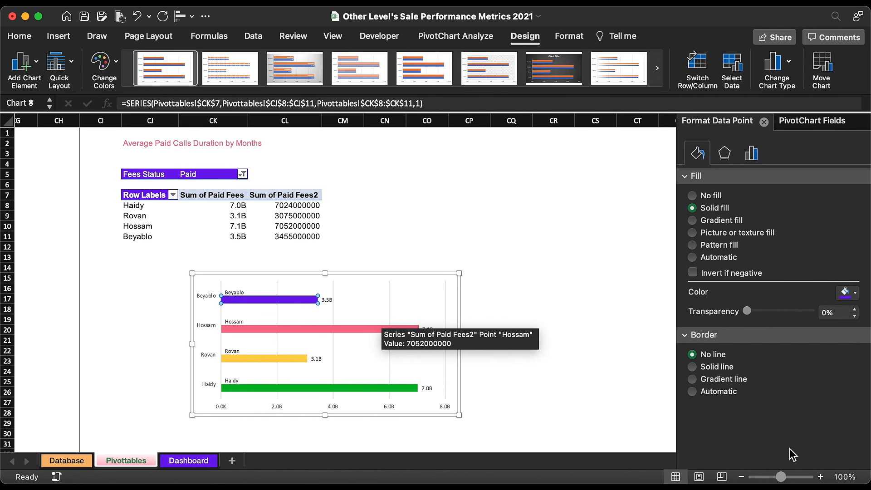
# Delete the chart's vertical gridlines and both its category axis and its value axis
pyautogui.click(391, 305)
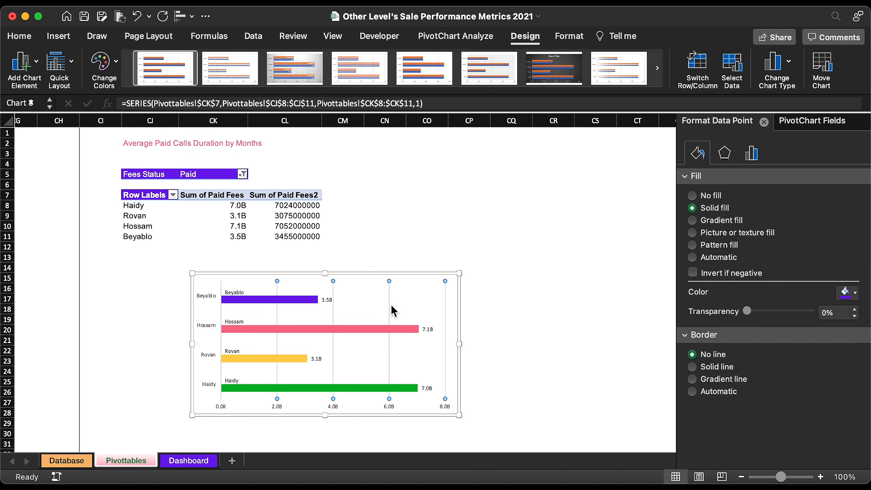
pyautogui.press('Delete')
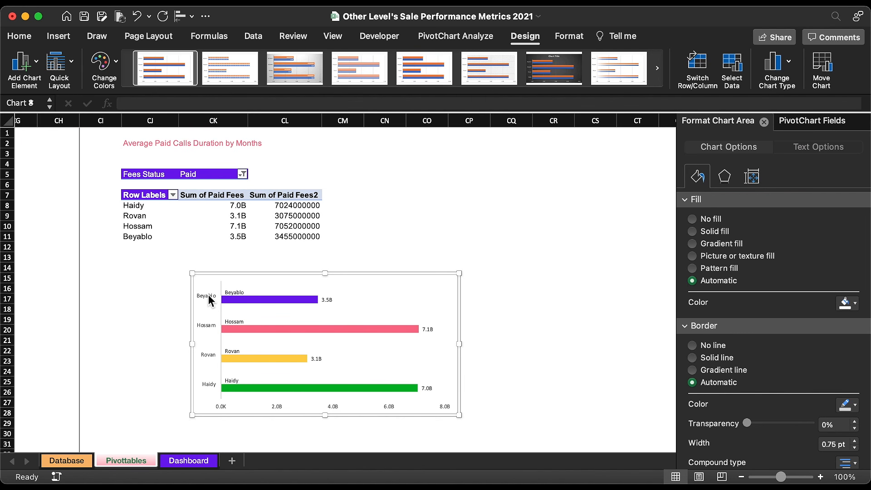
pyautogui.click(208, 295)
pyautogui.press('Delete')
pyautogui.click(388, 405)
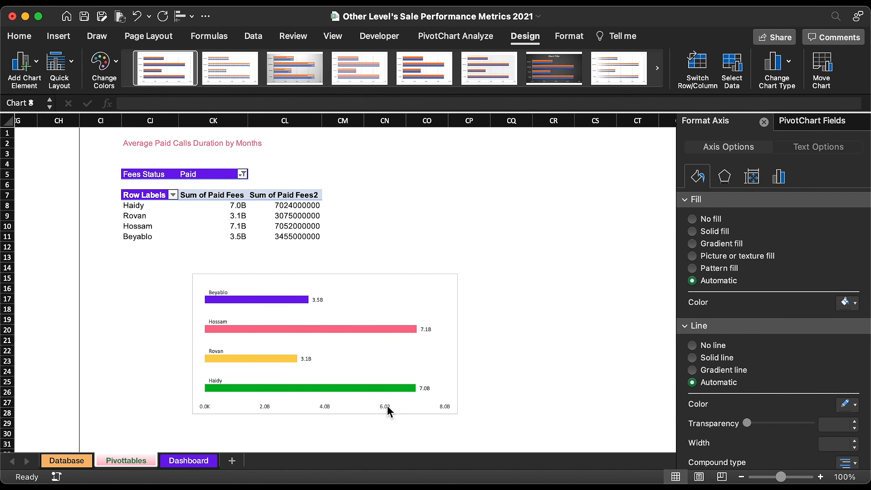
pyautogui.press('Delete')
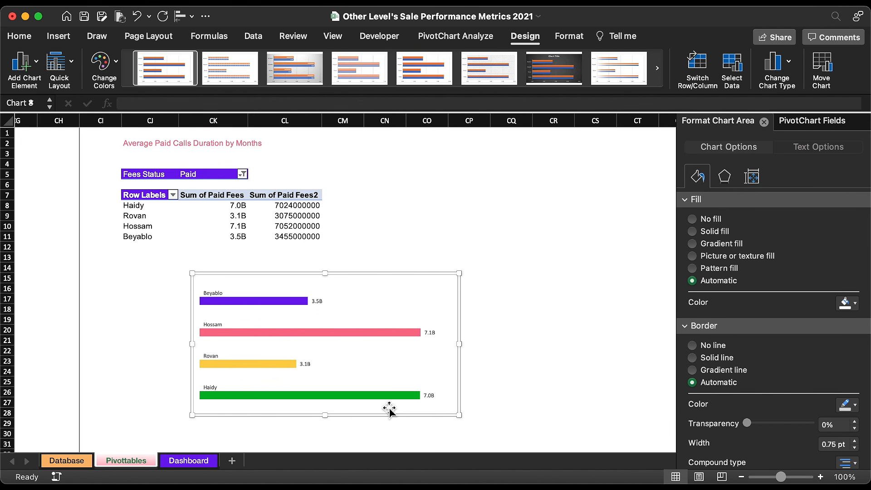
# Set the chart area to no outline and no fill
pyautogui.click(570, 36)
pyautogui.click(351, 59)
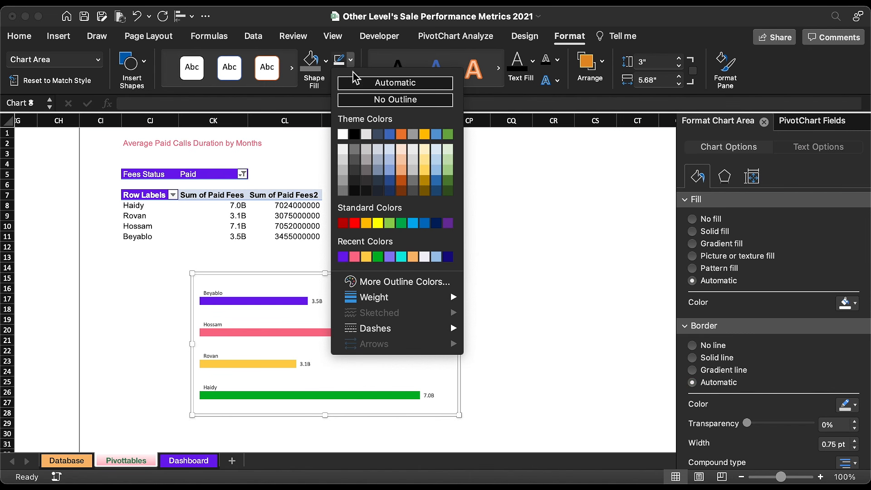
pyautogui.click(363, 100)
pyautogui.click(327, 61)
pyautogui.click(336, 104)
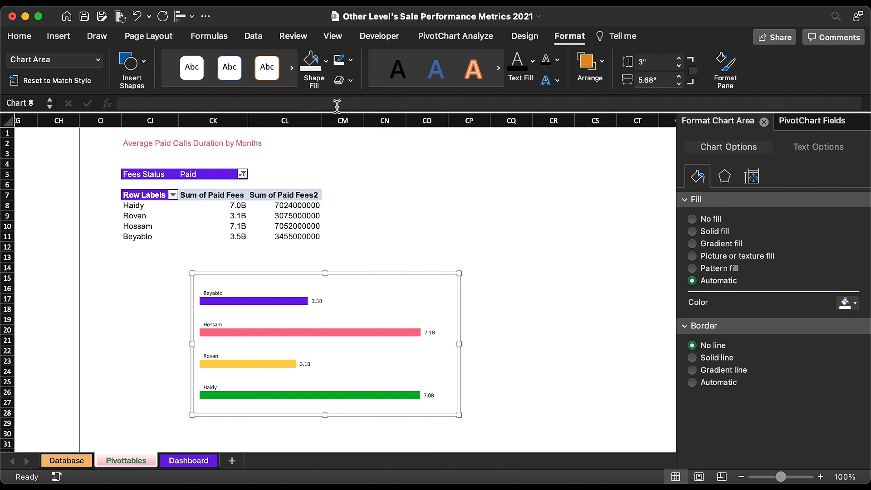
# Format the value labels at the bar ends as gray Arial text at size 10
pyautogui.click(319, 302)
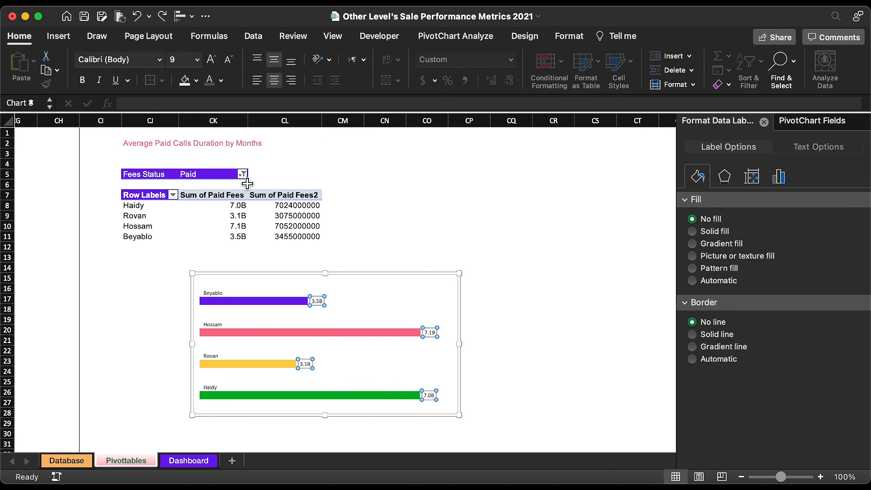
pyautogui.click(221, 81)
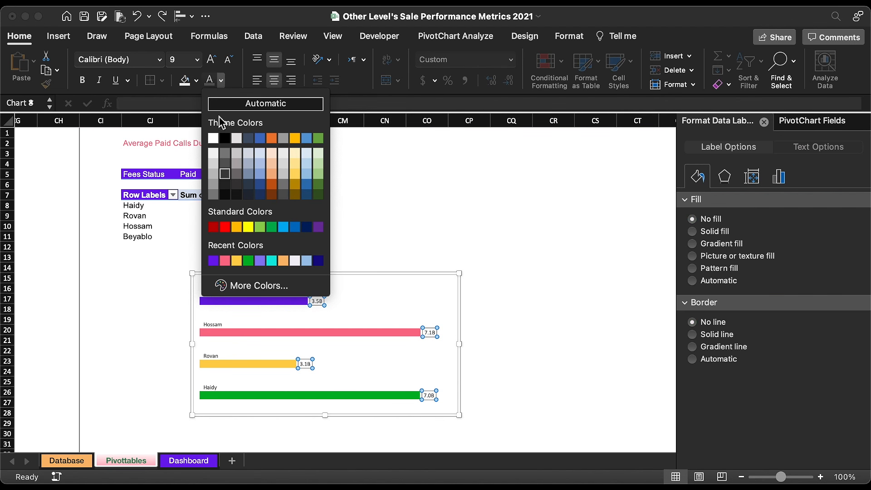
pyautogui.click(224, 154)
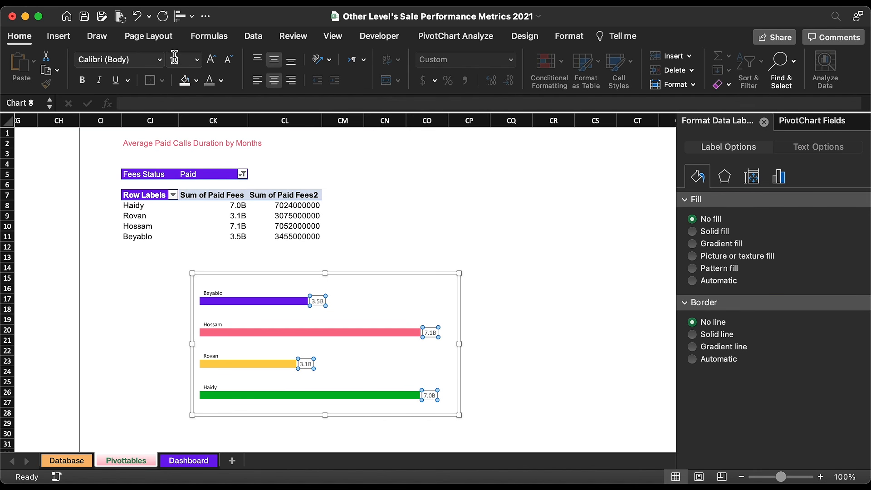
pyautogui.click(160, 61)
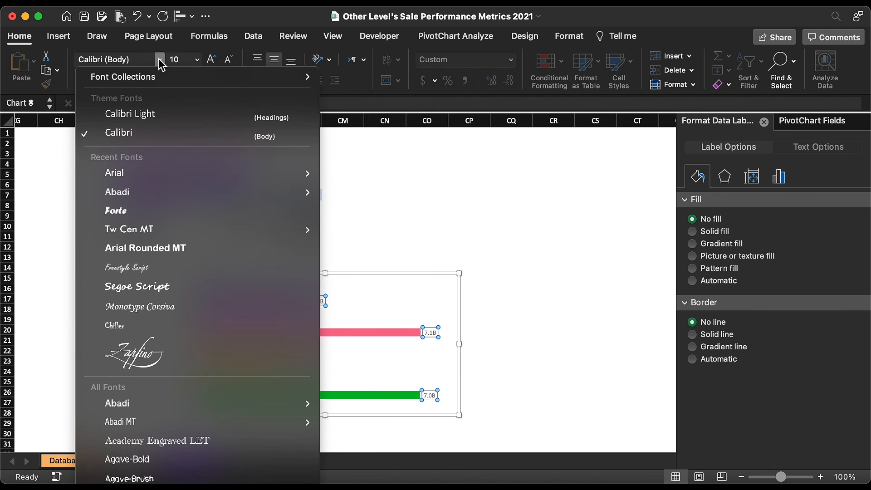
pyautogui.click(138, 172)
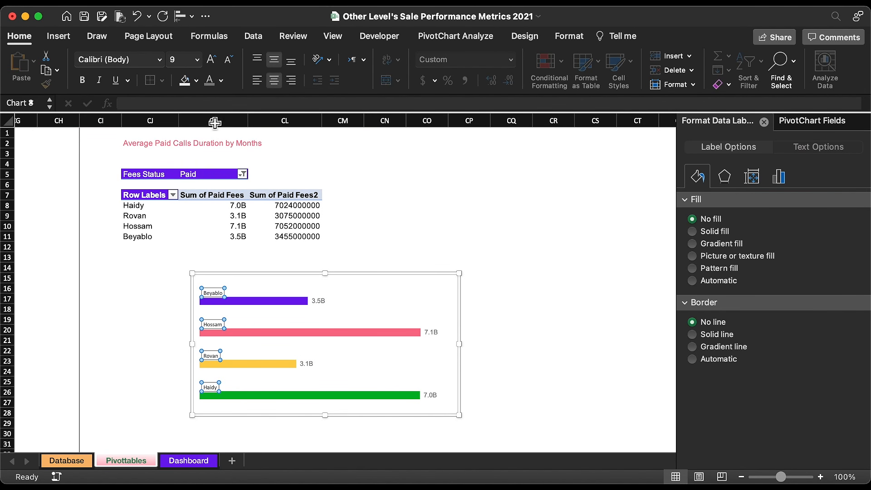
# Format the category name labels above the bars as gray Arial text at size 10
pyautogui.click(211, 83)
pyautogui.click(198, 60)
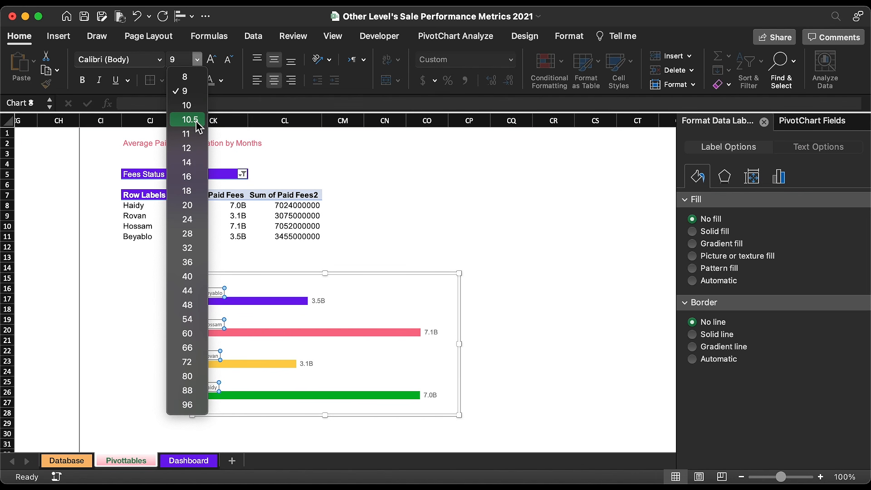
pyautogui.click(185, 102)
pyautogui.click(160, 60)
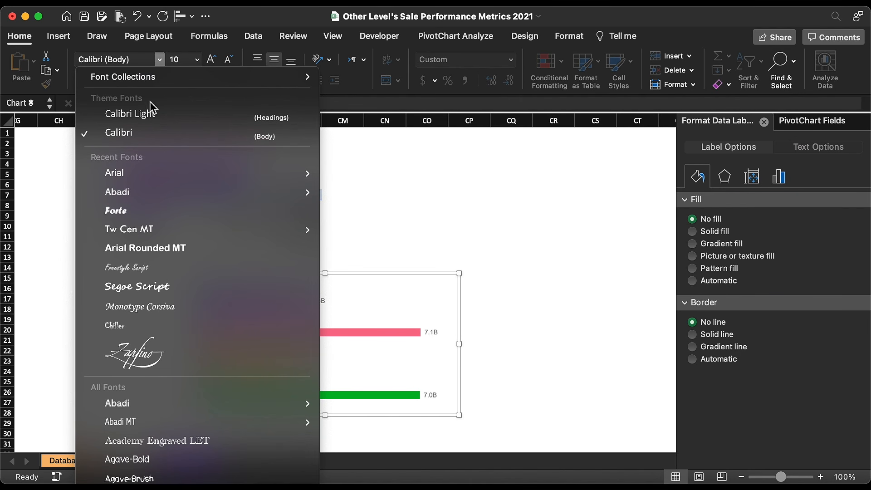
pyautogui.click(139, 178)
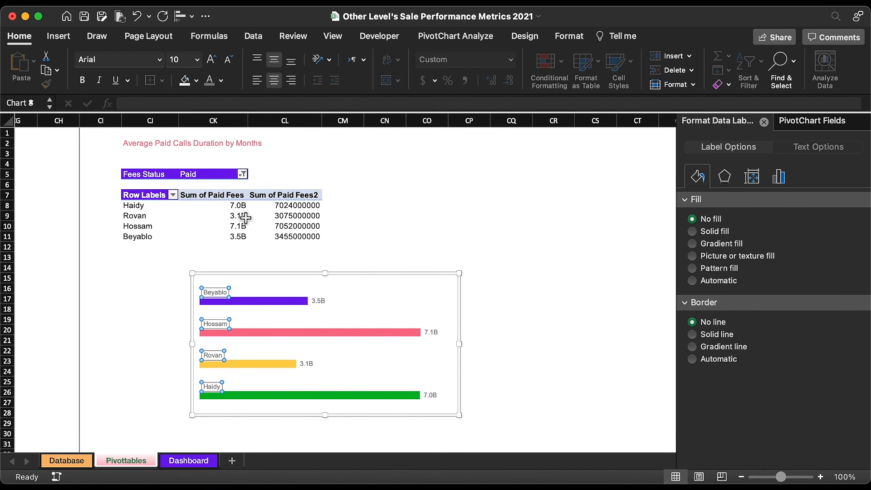
# Reduce the chart's width and height, and move it from the Pivottables sheet to the Dashboard sheet by cutting and pasting
pyautogui.moveTo(460, 344); pyautogui.dragTo(378, 356)
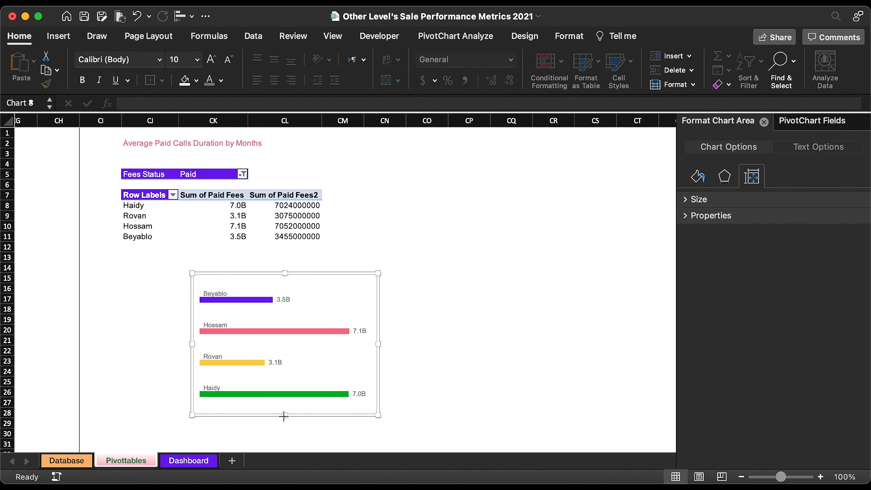
pyautogui.moveTo(284, 416); pyautogui.dragTo(285, 381)
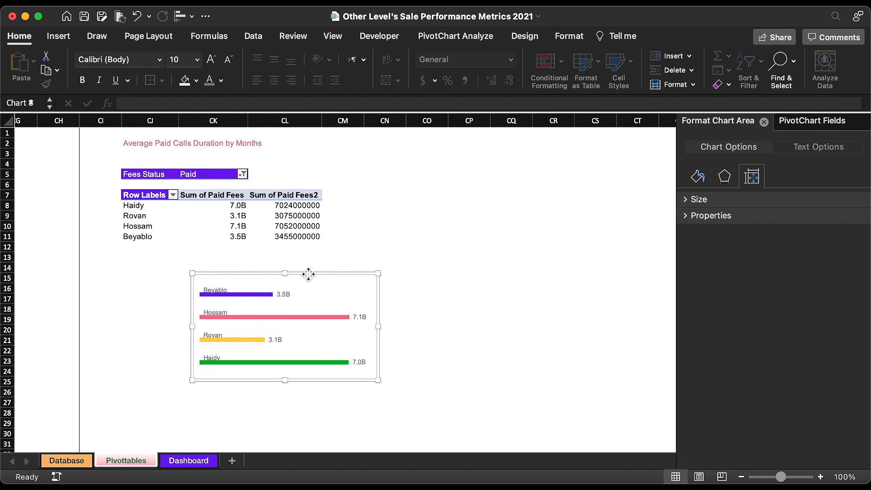
pyautogui.press('super+x')
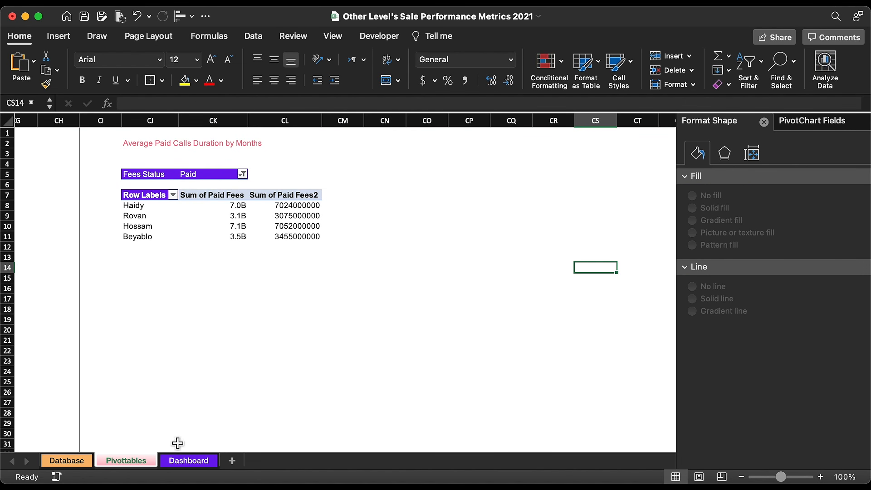
pyautogui.click(187, 461)
pyautogui.press('super+v')
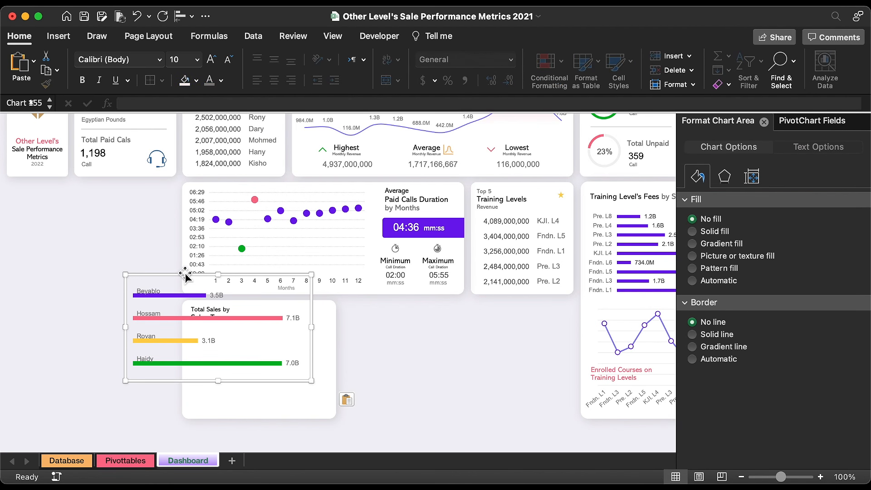
# Position the pasted bar chart on the Total Sales by Sales Team card, narrow it, and lower its top edge below the title
pyautogui.moveTo(183, 277); pyautogui.dragTo(237, 318)
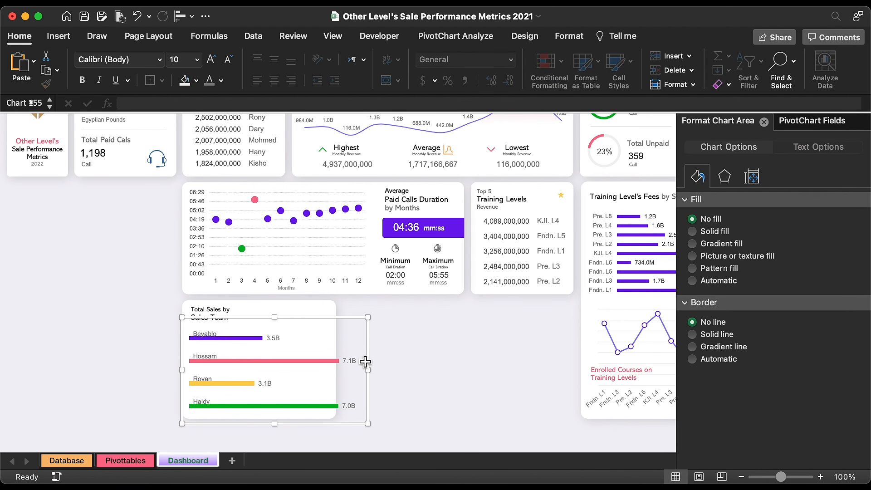
pyautogui.moveTo(372, 374); pyautogui.dragTo(346, 374)
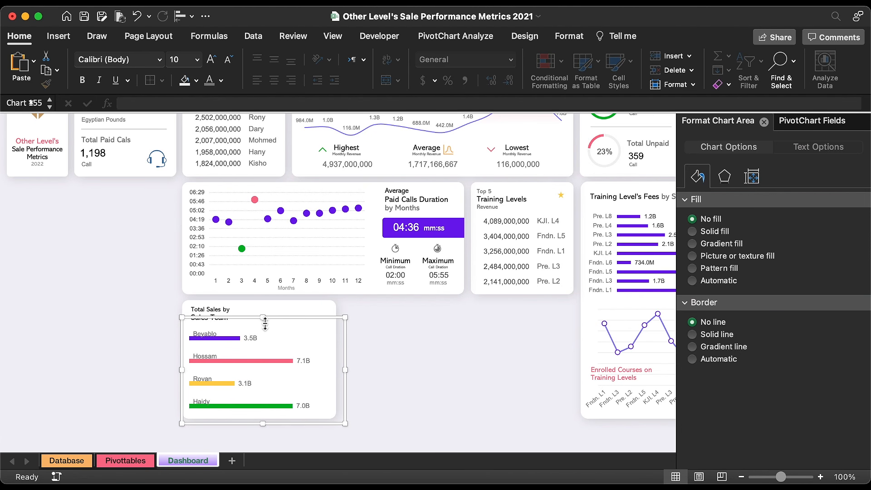
pyautogui.moveTo(262, 321); pyautogui.dragTo(262, 325)
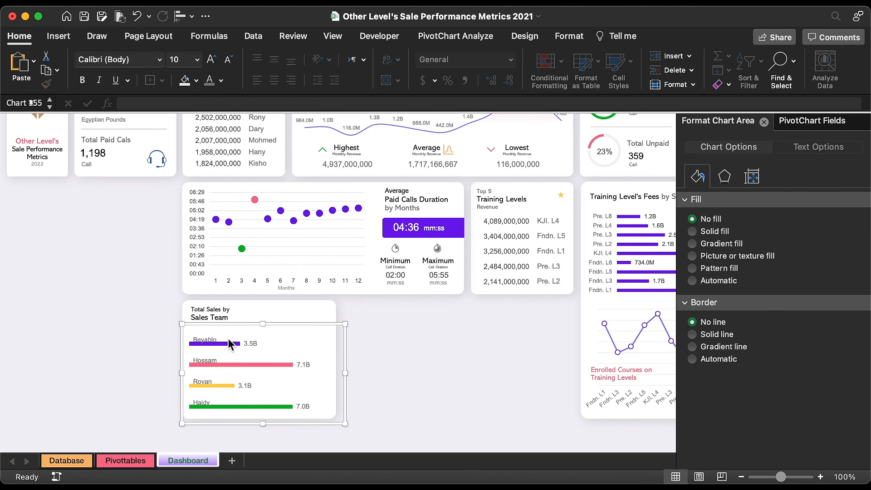
# Set the bar chart's series overlap to -78% to separate the name labels from the bars
pyautogui.click(200, 341)
pyautogui.click(782, 177)
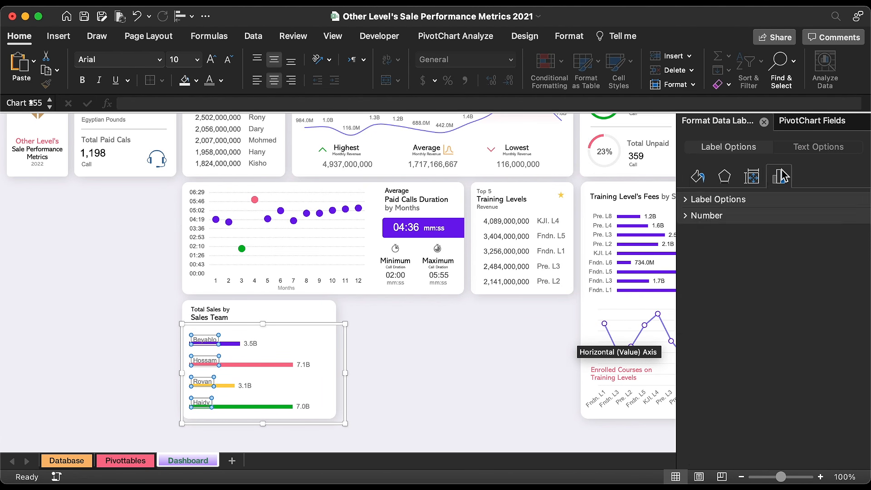
pyautogui.click(751, 177)
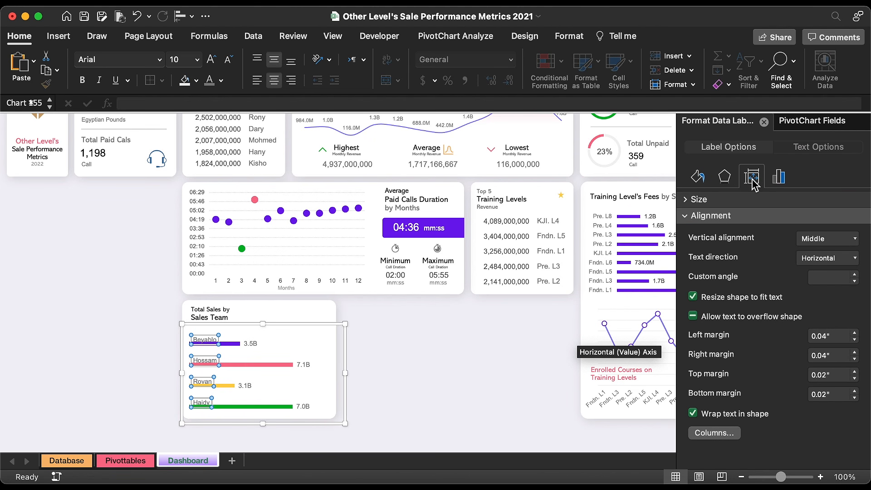
pyautogui.click(277, 363)
pyautogui.click(855, 250)
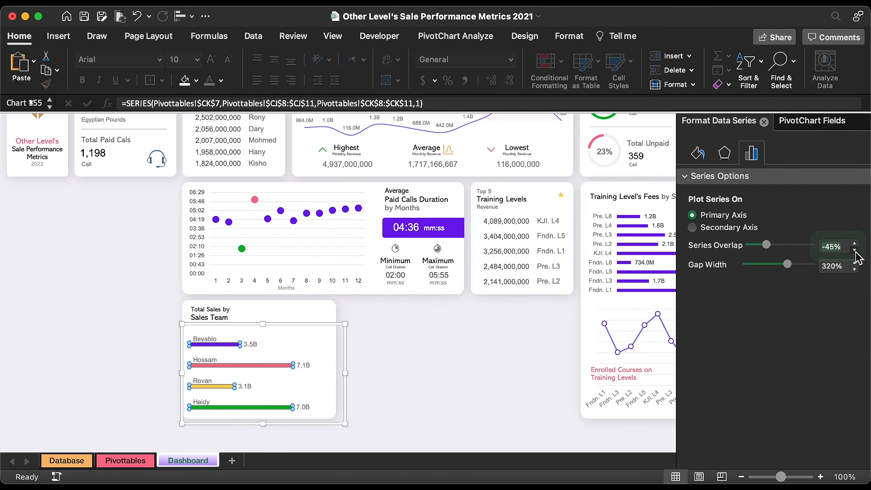
pyautogui.click(855, 250)
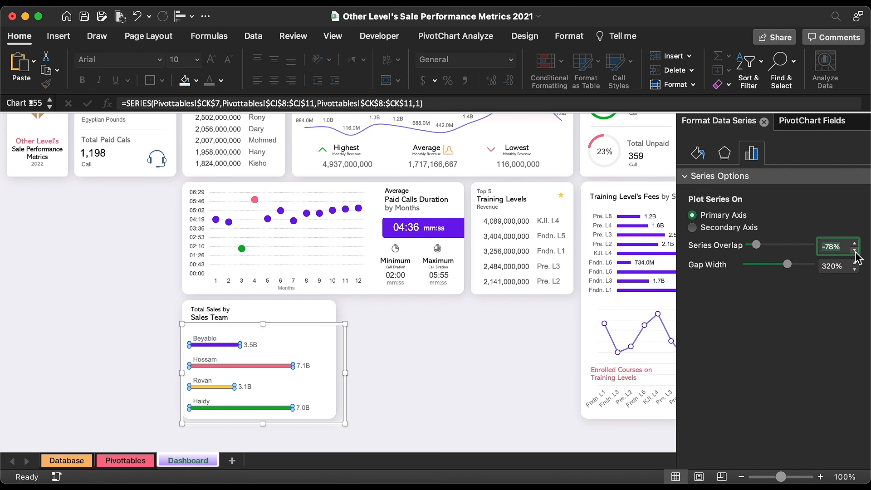
pyautogui.click(420, 380)
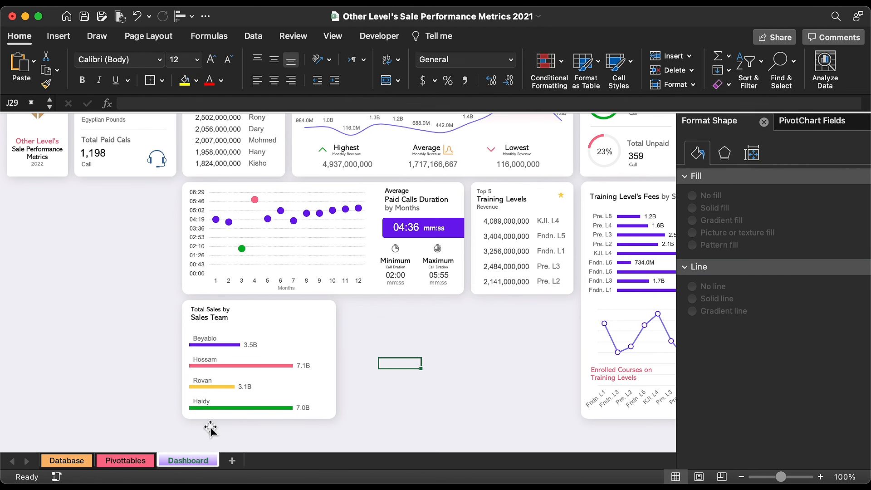
# Copy the sales team pivot table on the Pivottables sheet to CN5 and remove Sum of Paid Fees2 from the copy
pyautogui.click(127, 461)
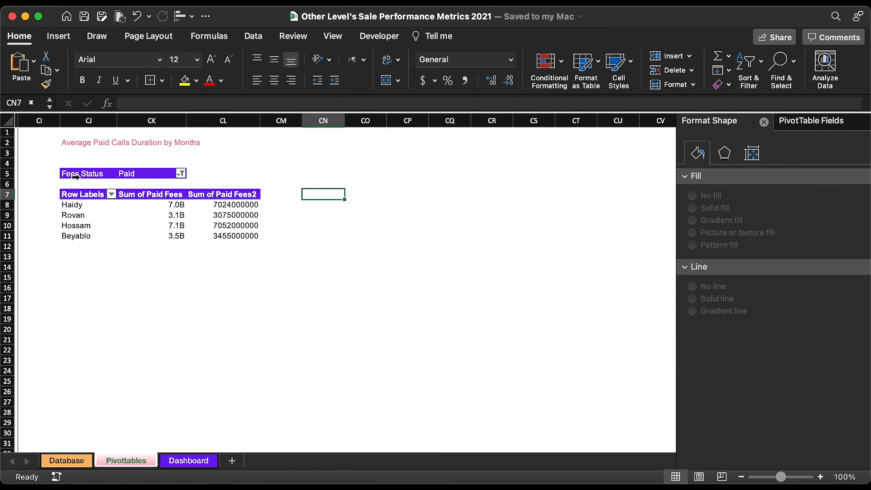
pyautogui.click(74, 174)
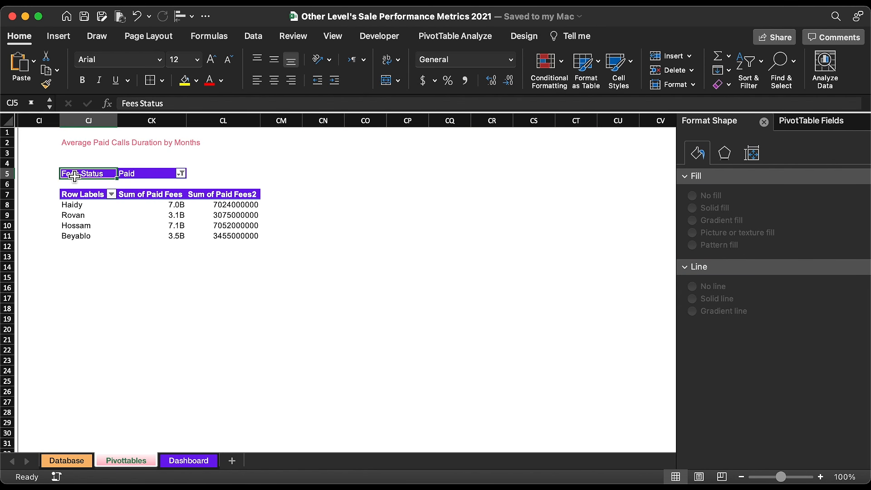
pyautogui.moveTo(75, 176); pyautogui.dragTo(243, 240)
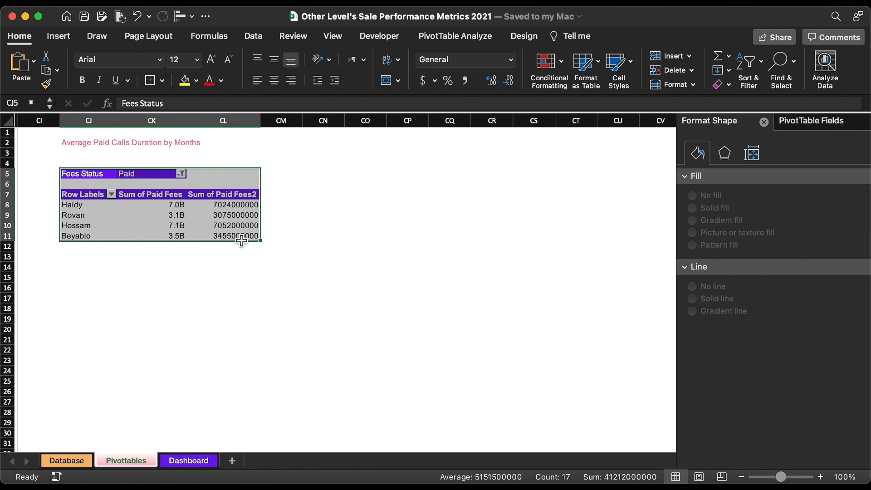
pyautogui.press('super+c')
pyautogui.click(334, 174)
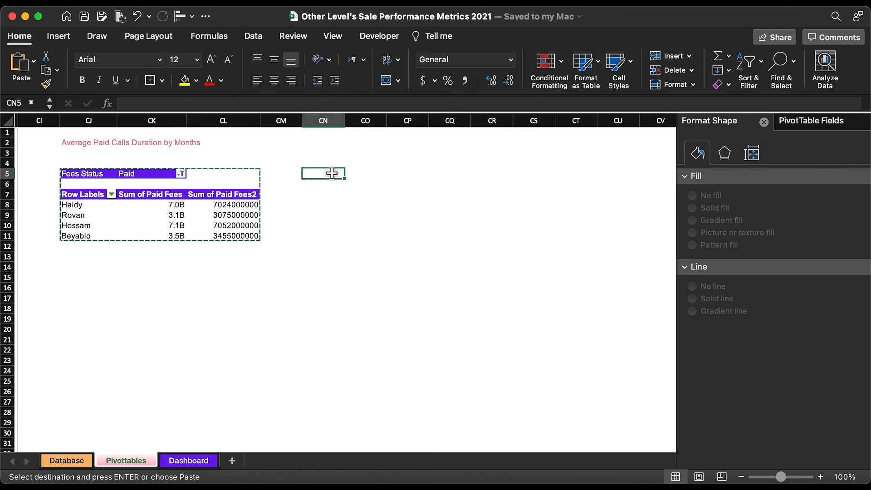
pyautogui.press('super+v')
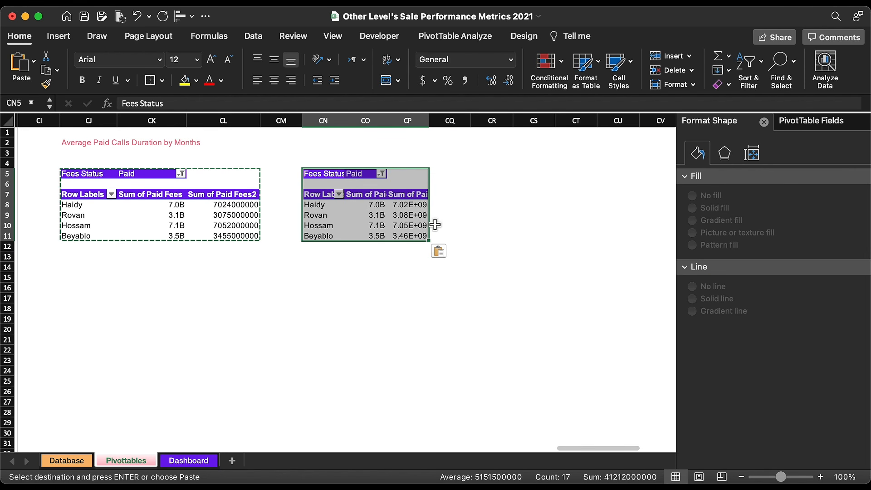
pyautogui.click(817, 121)
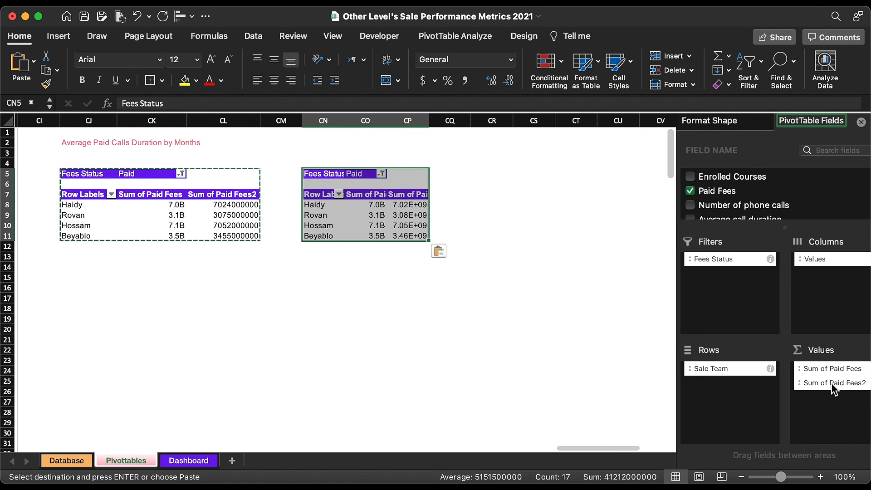
pyautogui.moveTo(834, 389); pyautogui.dragTo(541, 369)
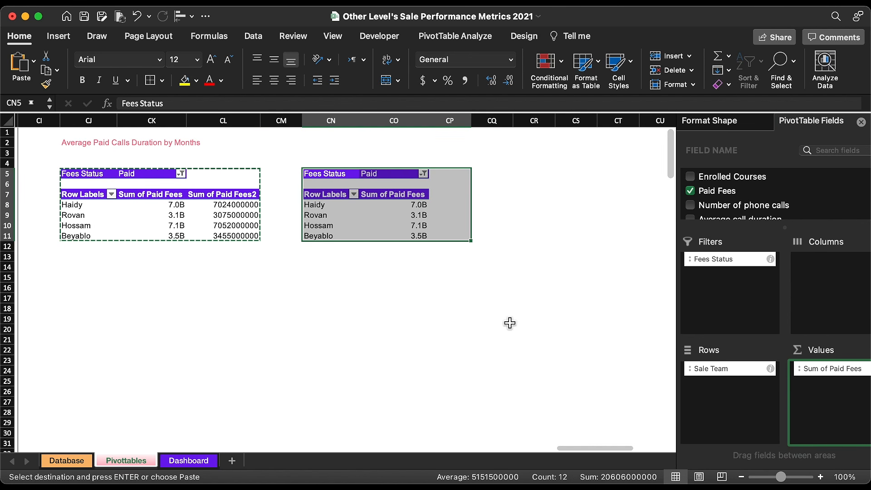
# Sort the copied pivot table by Sum of Paid Fees from largest to smallest
pyautogui.click(424, 207)
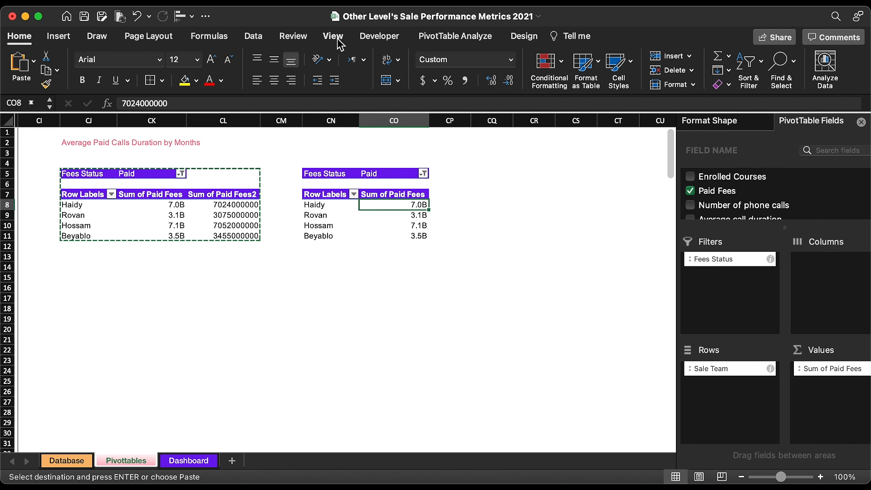
pyautogui.click(254, 37)
pyautogui.click(444, 82)
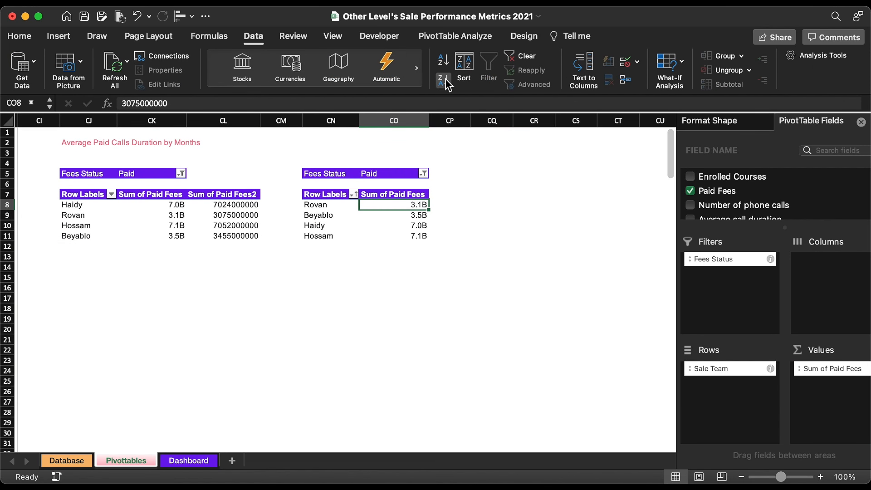
pyautogui.click(446, 82)
pyautogui.click(313, 208)
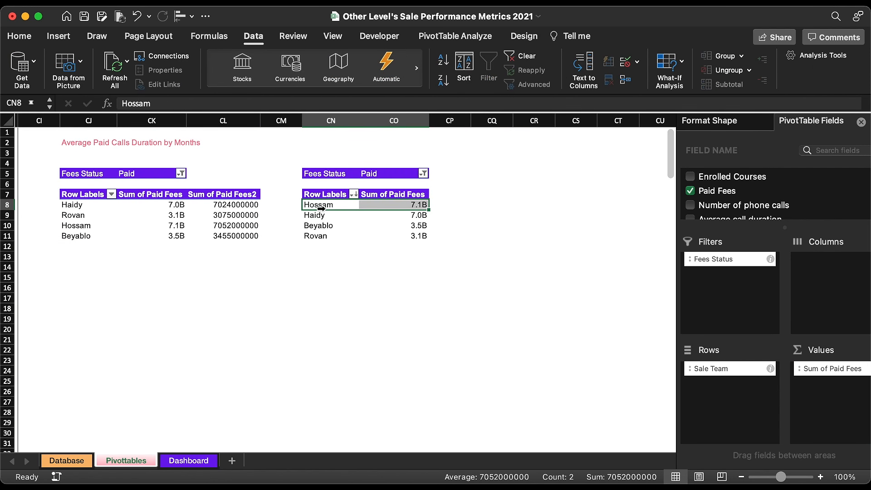
# Enter the formula =CN8 in cell CQ8 to reference the top sales team's name
pyautogui.click(500, 211)
pyautogui.write('=')
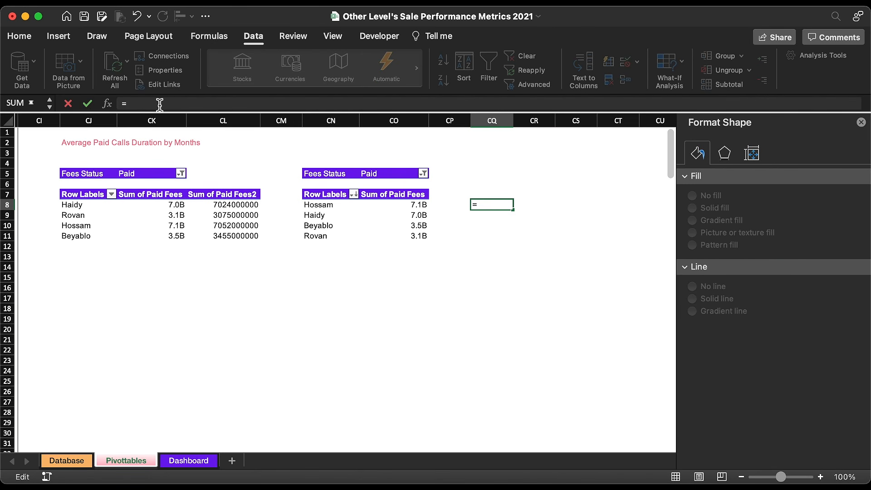
pyautogui.write('cn8')
pyautogui.press('Return')
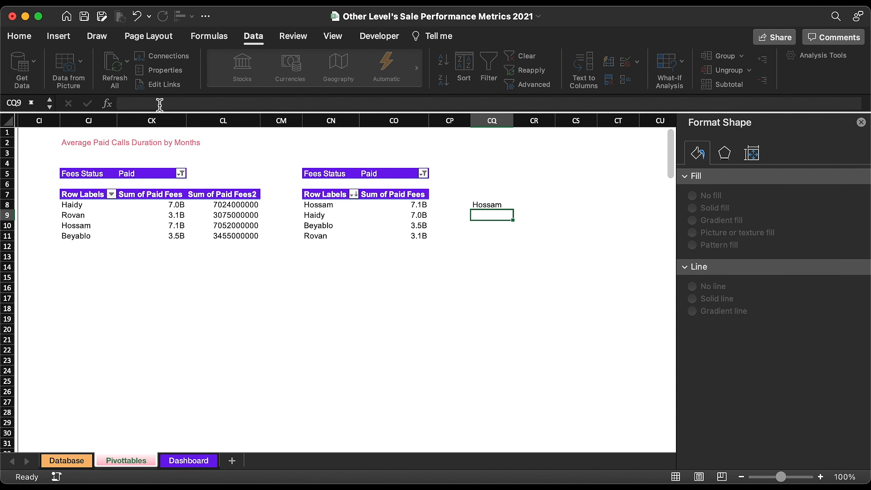
# Change the CQ8 formula to =IFERROR(CN8,"-") and fill it across to CR8
pyautogui.click(503, 207)
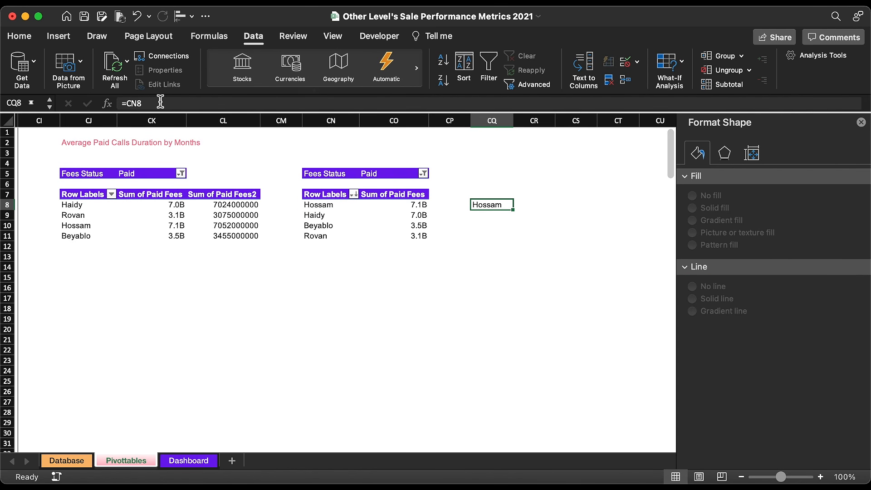
pyautogui.click(132, 103)
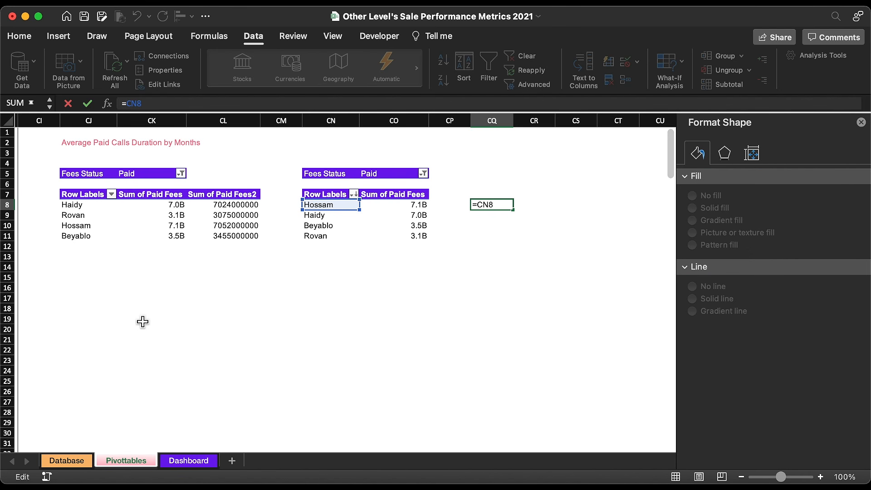
pyautogui.write('if')
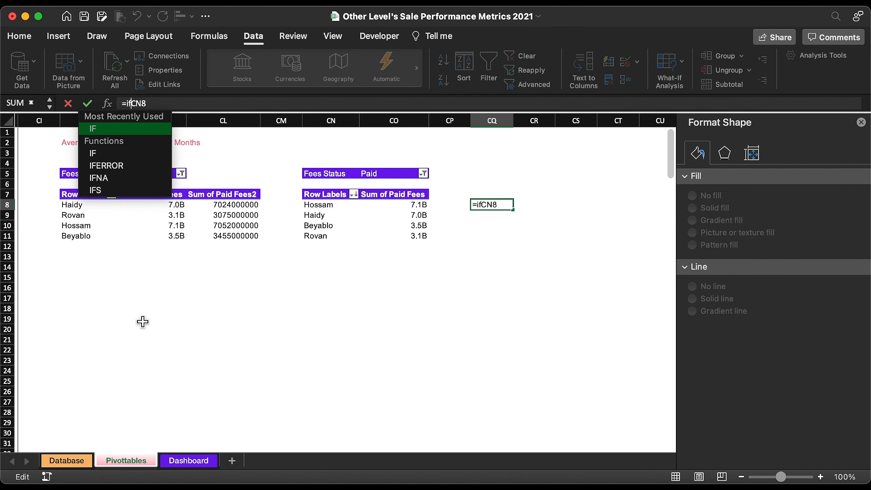
pyautogui.doubleClick(118, 170)
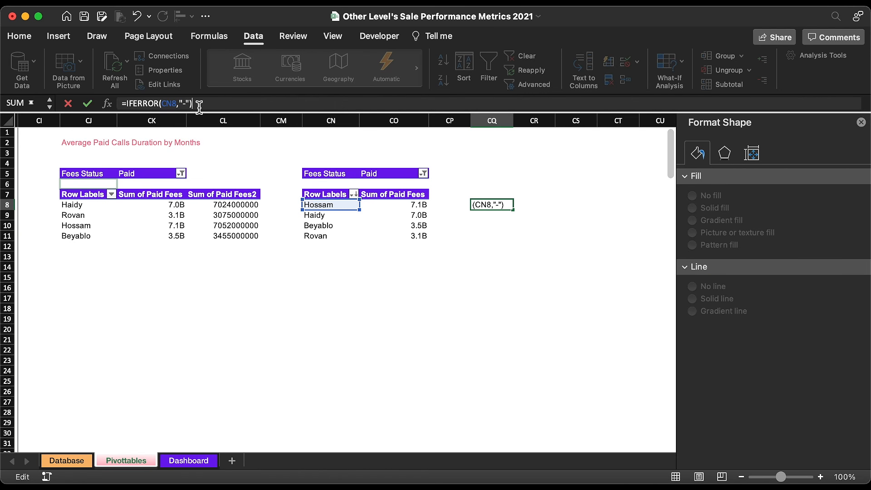
pyautogui.press('Return')
pyautogui.click(508, 205)
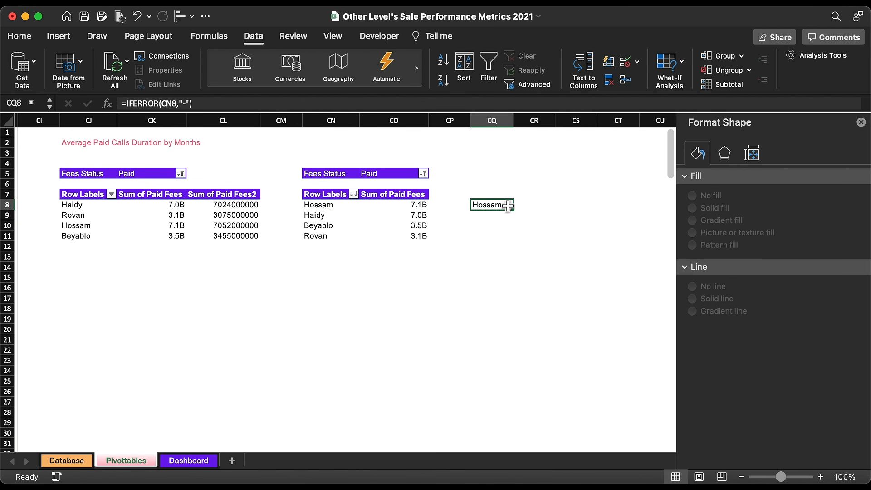
pyautogui.moveTo(515, 213); pyautogui.dragTo(547, 211)
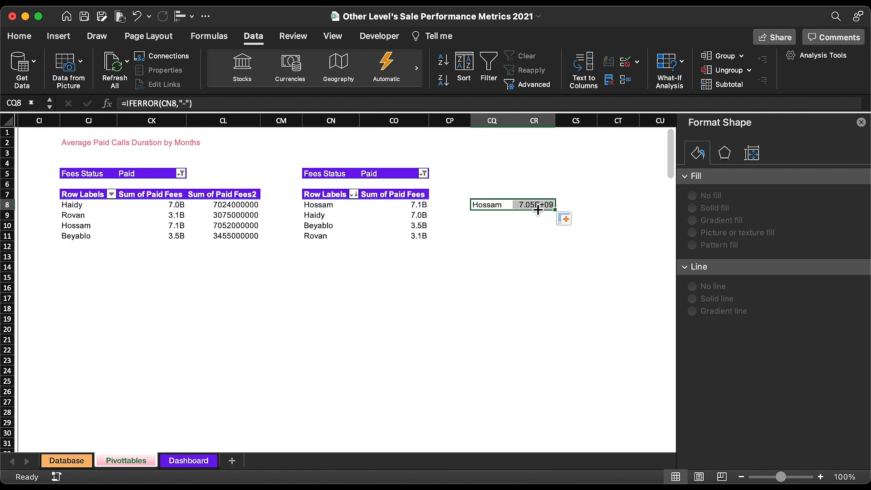
# Apply the formatting of CO8 to CR8 and add an outside border around CQ8:CR8
pyautogui.click(423, 206)
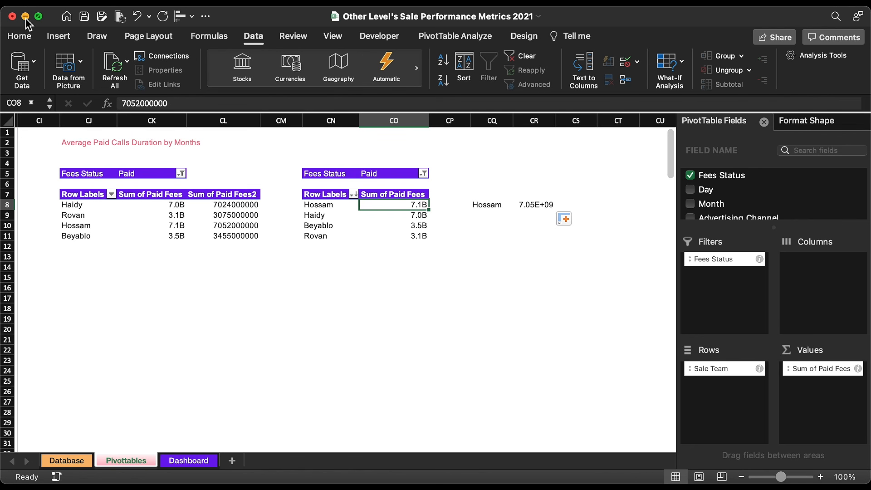
pyautogui.click(19, 36)
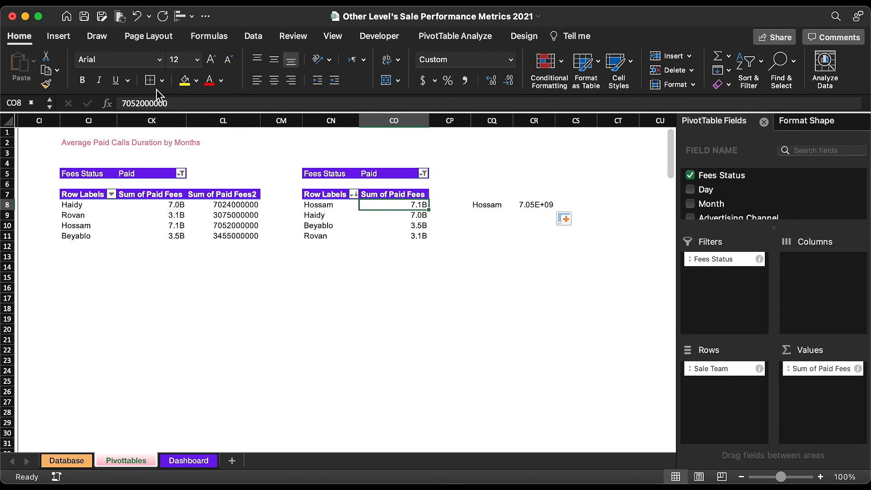
pyautogui.click(46, 83)
pyautogui.click(549, 206)
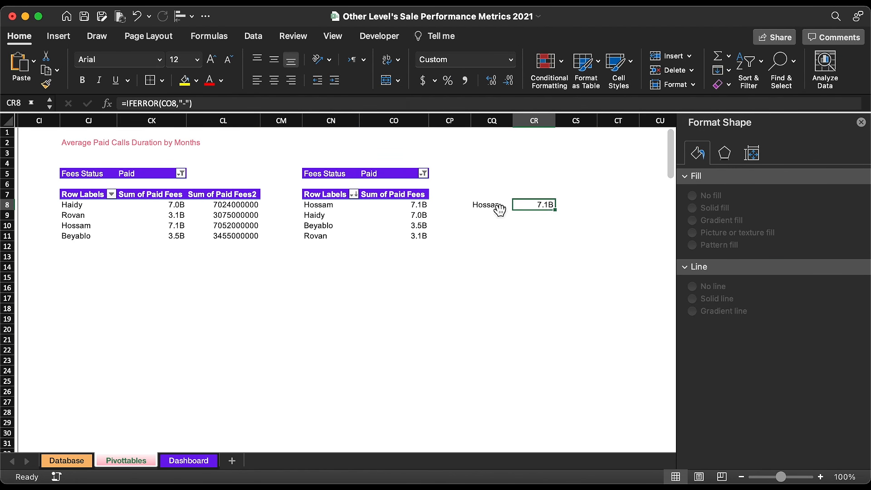
pyautogui.moveTo(495, 209); pyautogui.dragTo(522, 208)
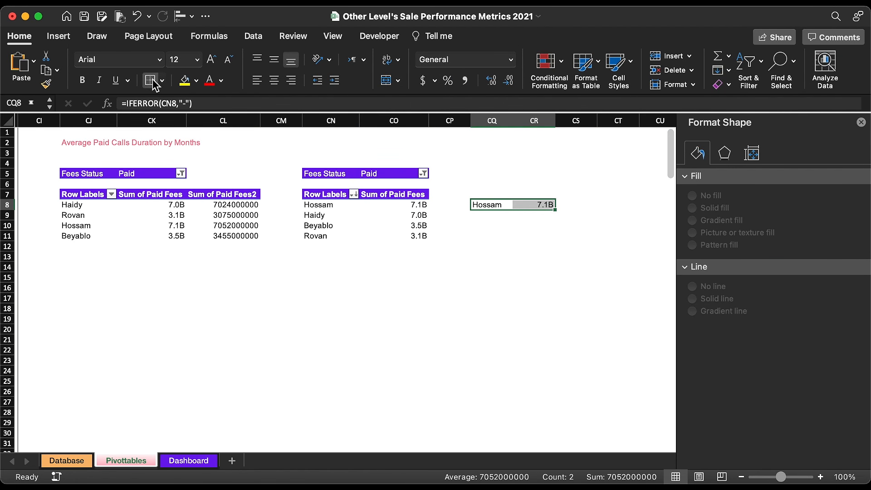
pyautogui.click(568, 266)
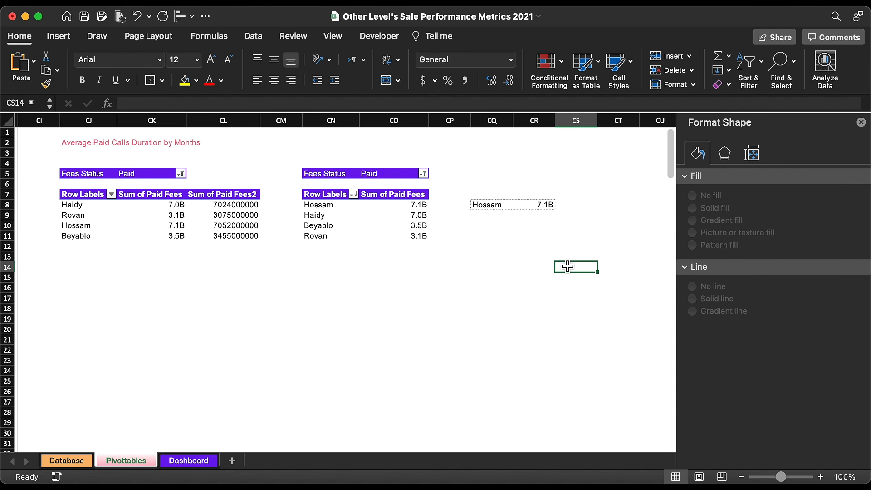
# On the Dashboard sheet, copy the Total Sales by Sales Team title across the card, centre its text and clear it
pyautogui.click(177, 461)
pyautogui.click(227, 325)
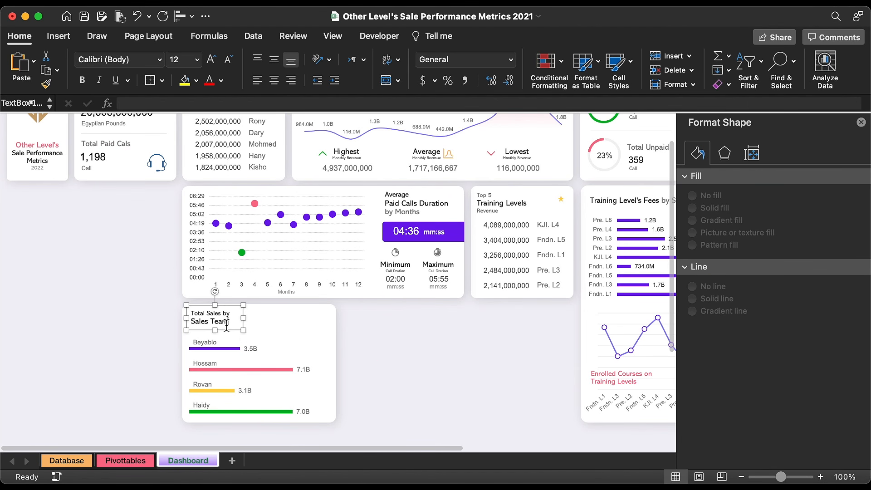
pyautogui.moveTo(229, 333); pyautogui.dragTo(323, 325)
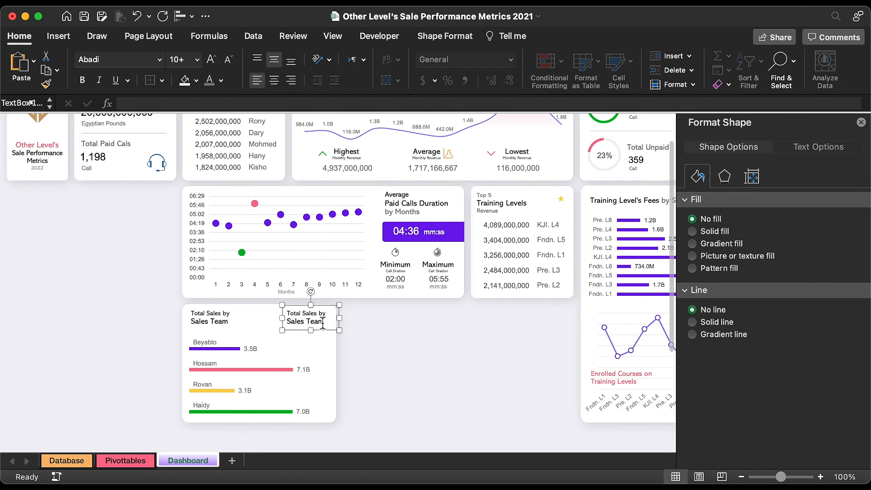
pyautogui.click(274, 80)
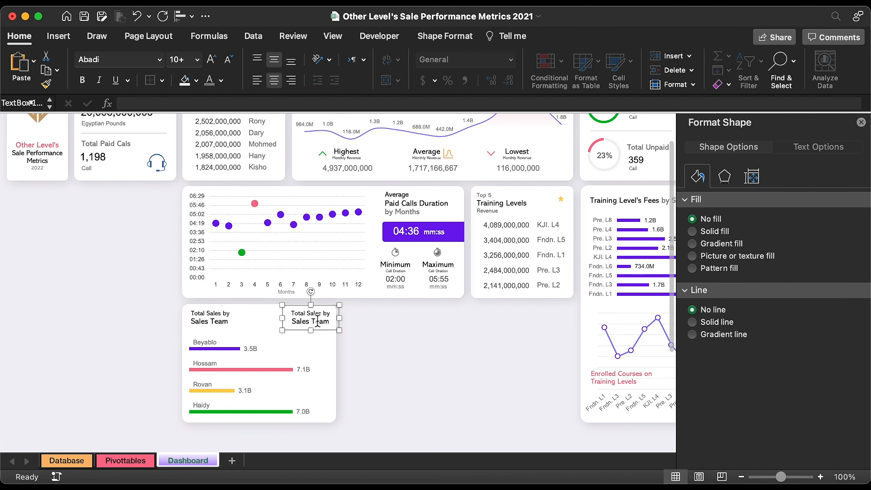
pyautogui.press('super+a')
pyautogui.press('BackSpace')
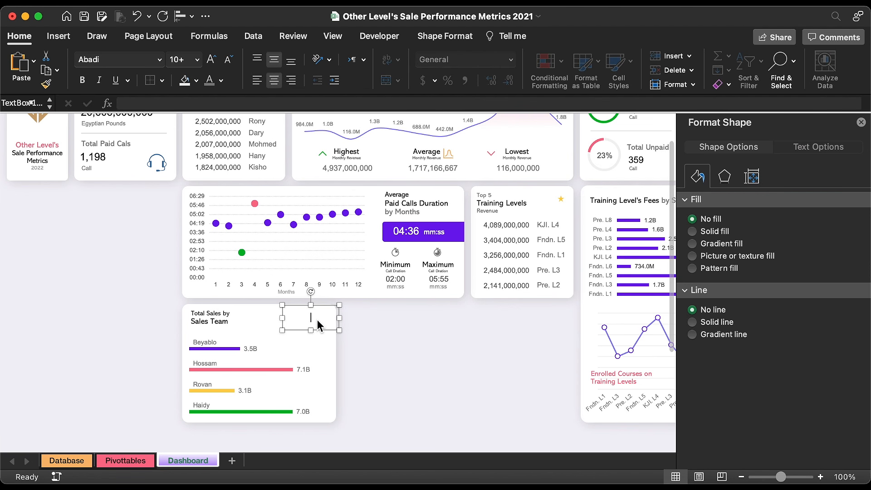
# Link the empty text box to the top team's sales value with =Pivottables!CR8
pyautogui.click(204, 105)
pyautogui.click(125, 461)
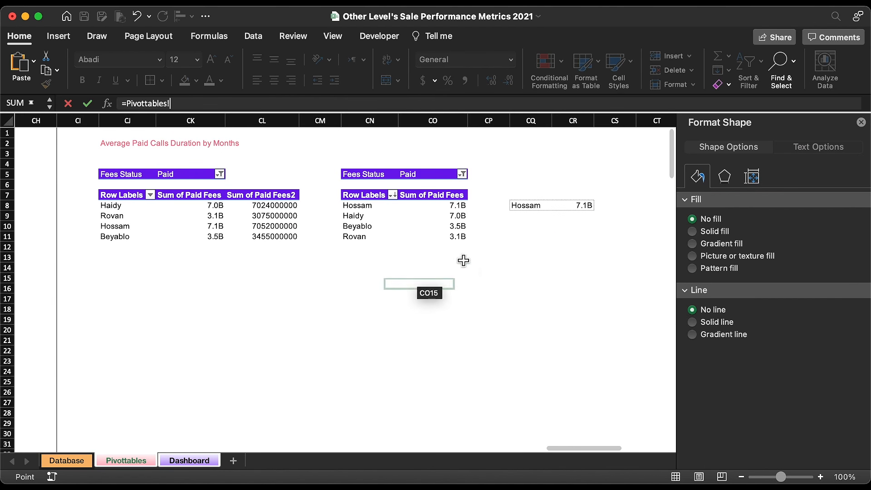
pyautogui.click(582, 206)
pyautogui.press('Return')
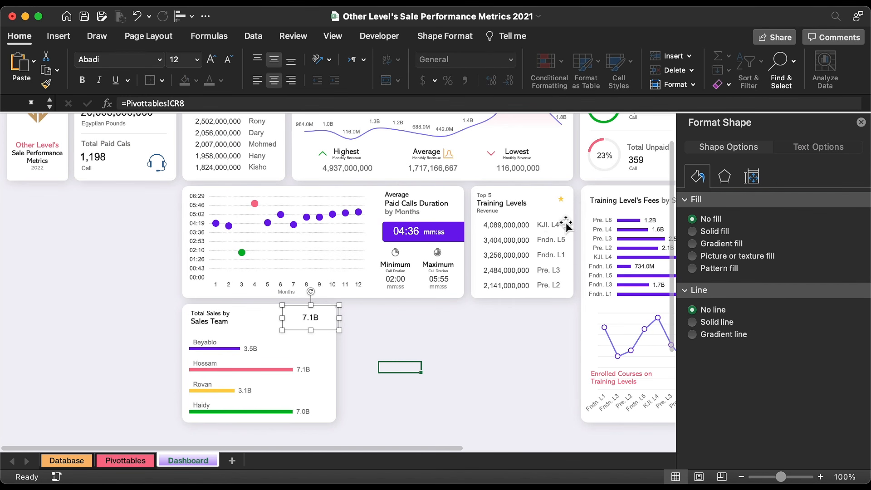
# Duplicate the sales value text box just above itself and link the copy to the team's name with =Pivottables!CQ8
pyautogui.moveTo(332, 304); pyautogui.dragTo(332, 292)
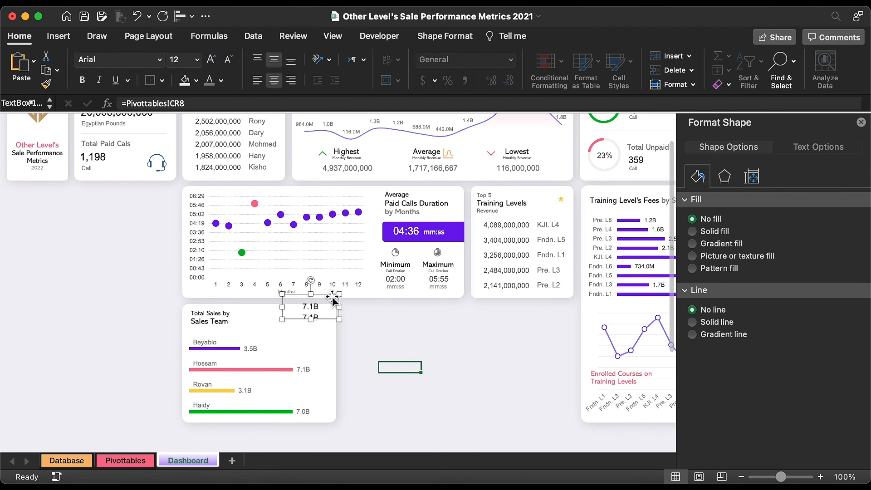
pyautogui.tripleClick(258, 105)
pyautogui.press('BackSpace')
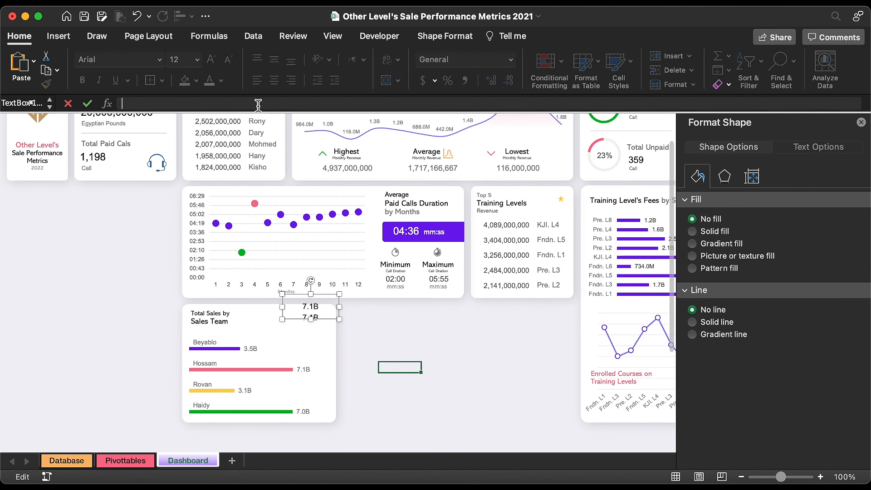
pyautogui.write('=')
pyautogui.click(126, 460)
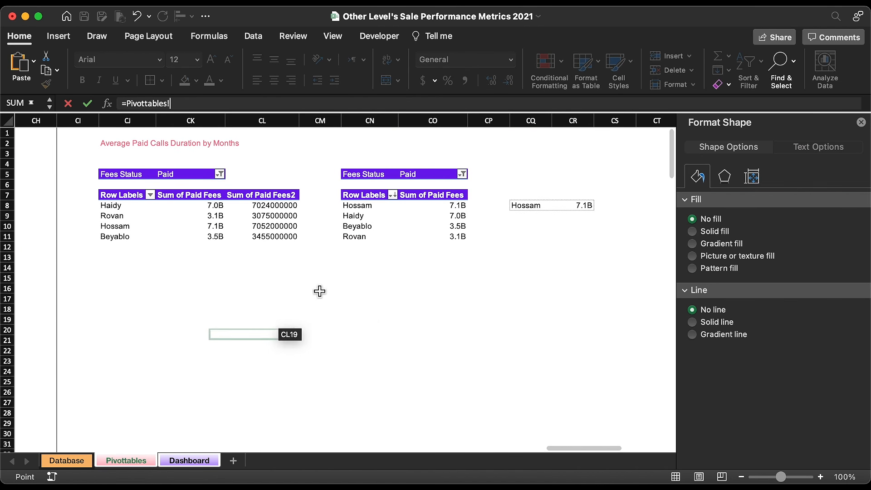
pyautogui.click(519, 206)
pyautogui.press('Return')
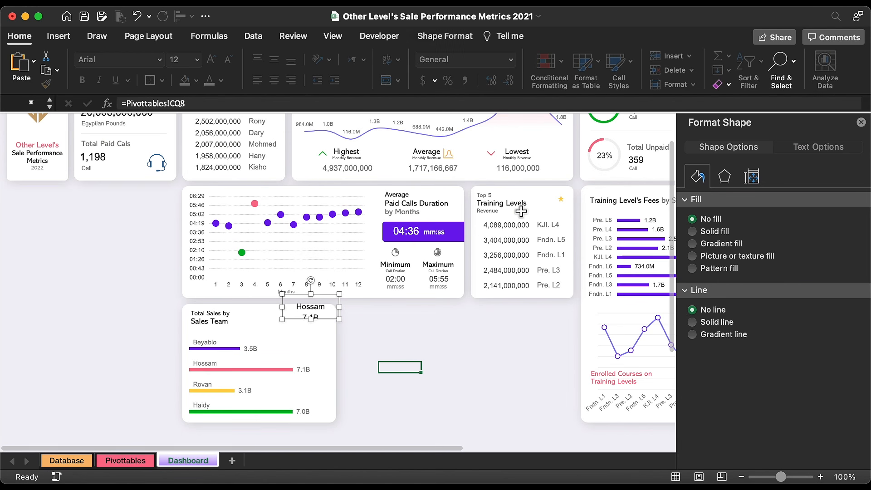
# Add a centred caption below the sales value from a copy of the card title, reading "Top selling sales team" in grey
pyautogui.click(219, 320)
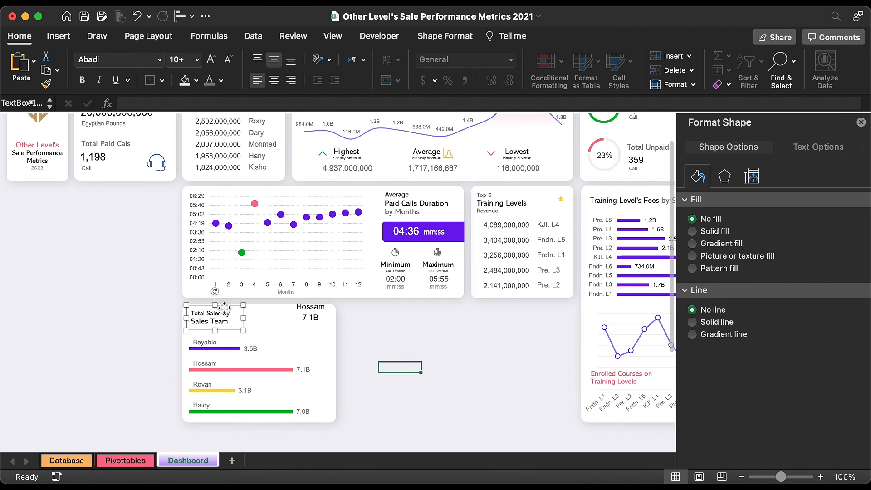
pyautogui.moveTo(225, 308); pyautogui.dragTo(327, 325)
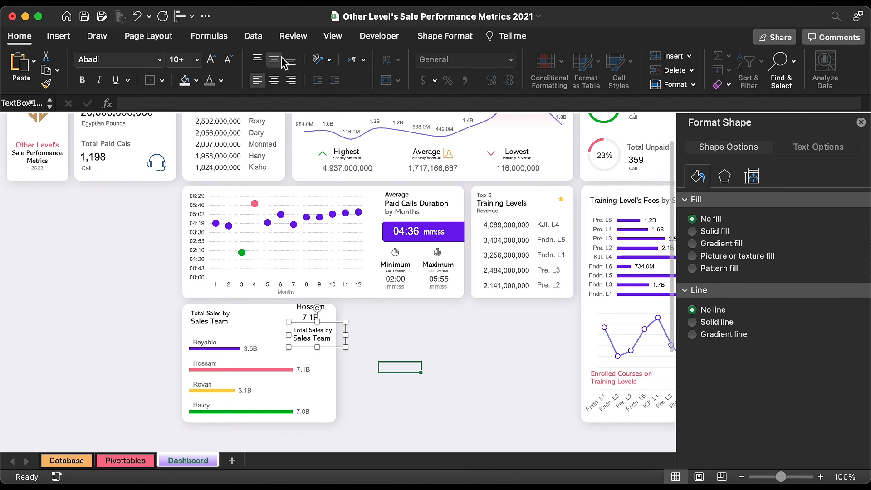
pyautogui.click(274, 80)
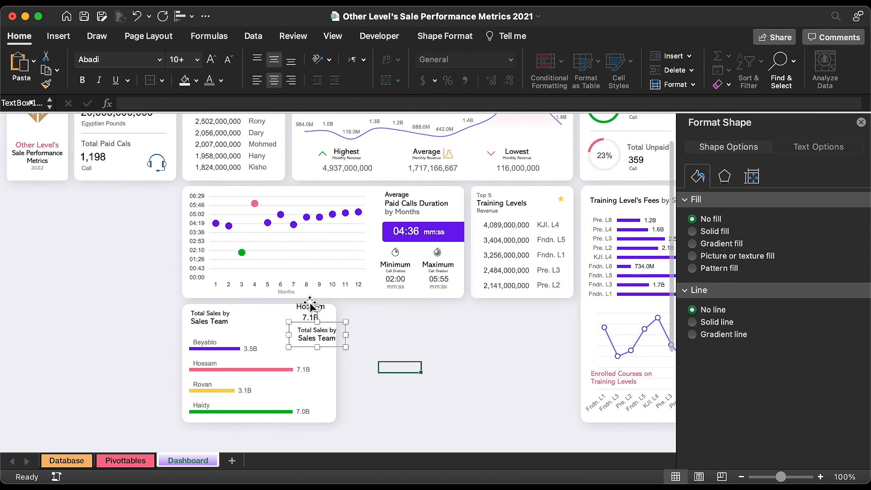
pyautogui.press('super+a')
pyautogui.press('super+v')
pyautogui.press('super+a')
pyautogui.click(221, 80)
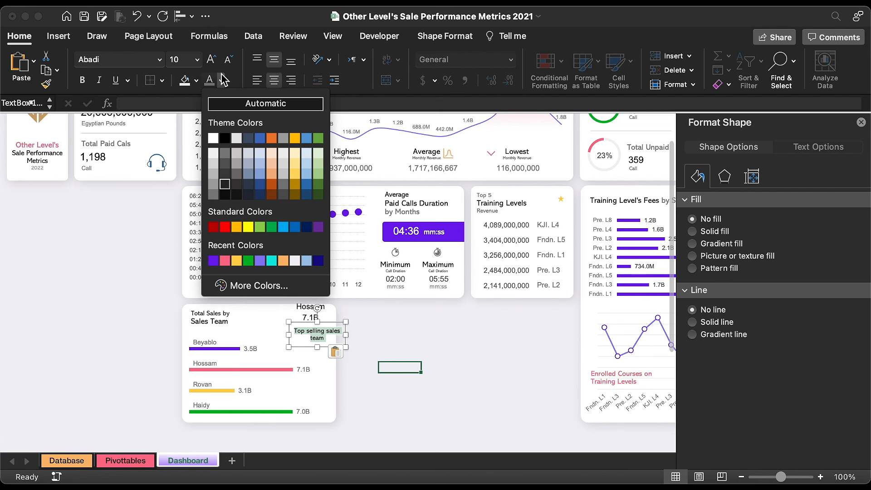
pyautogui.click(213, 195)
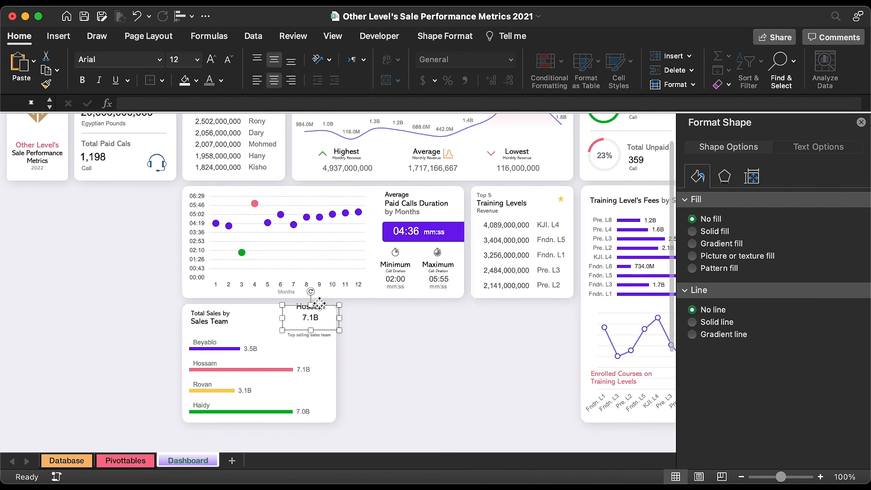
# Move the linked name and value text boxes down above the caption and set the sales value's font size to 18
pyautogui.keyDown('shift'); pyautogui.click(320, 307); pyautogui.keyUp('shift')
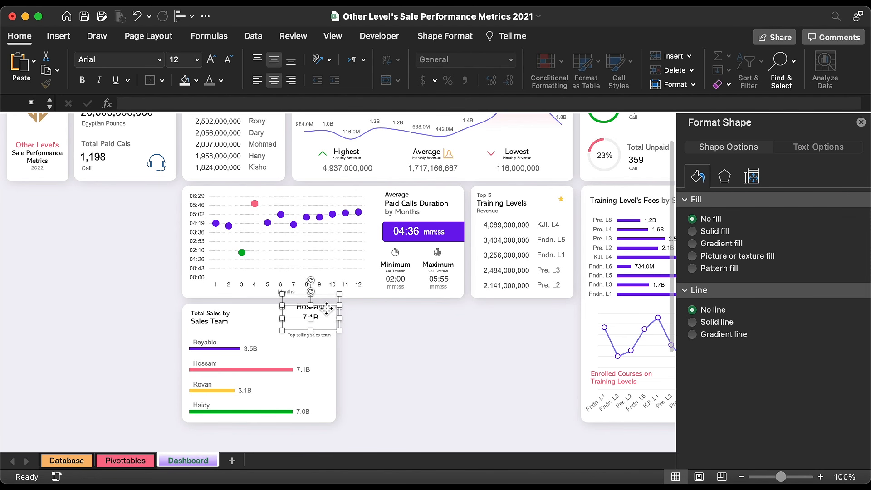
pyautogui.moveTo(326, 308); pyautogui.dragTo(325, 315)
pyautogui.click(407, 320)
pyautogui.click(326, 327)
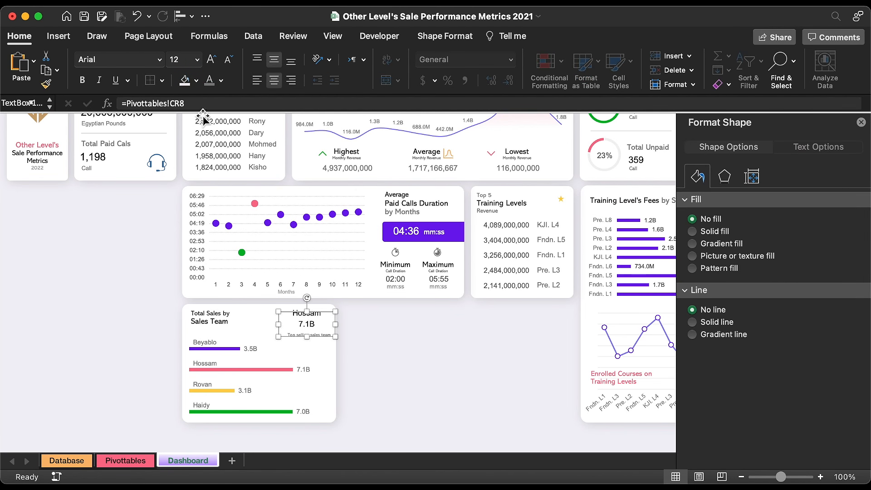
pyautogui.click(197, 59)
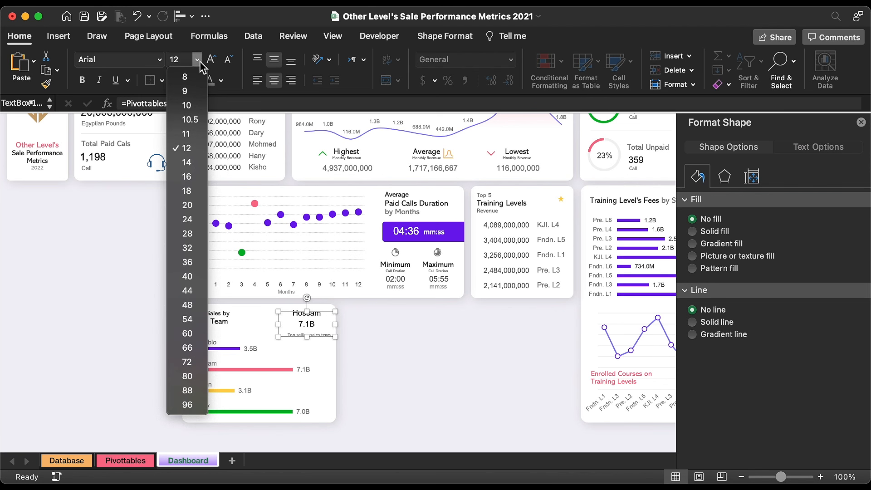
pyautogui.click(190, 191)
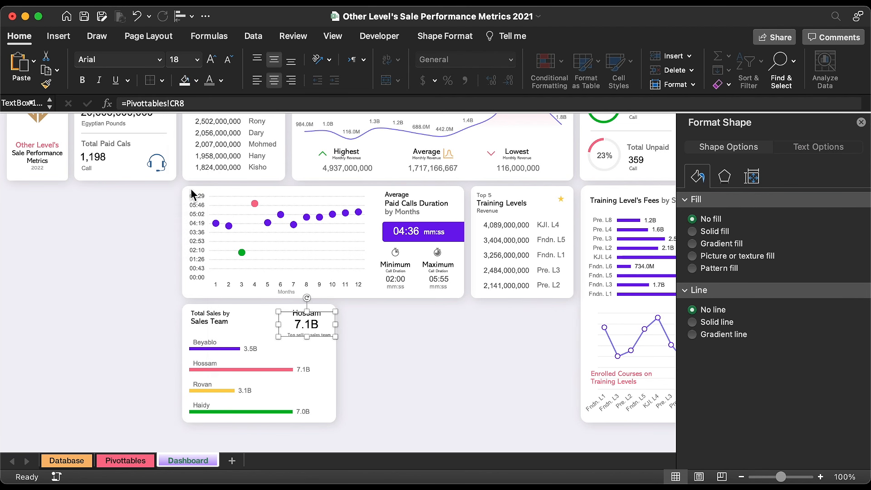
pyautogui.click(221, 80)
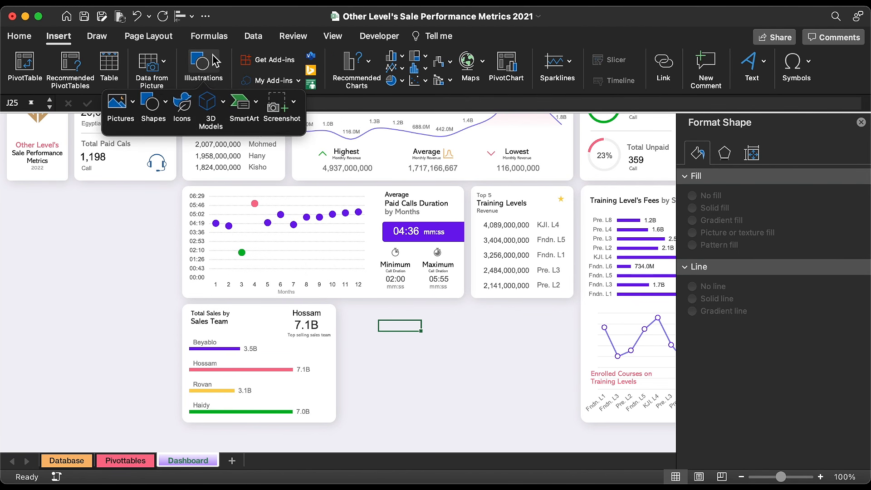
# Insert the solid award ribbon icon found with "winner", shrink it to 0.36" beside the top team's value and fill it gold
pyautogui.click(184, 102)
pyautogui.write('winner')
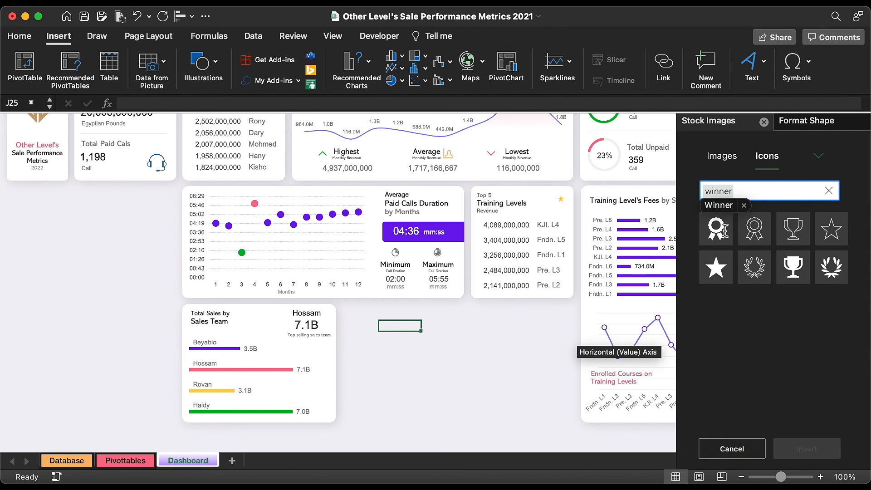
pyautogui.click(725, 232)
pyautogui.click(792, 450)
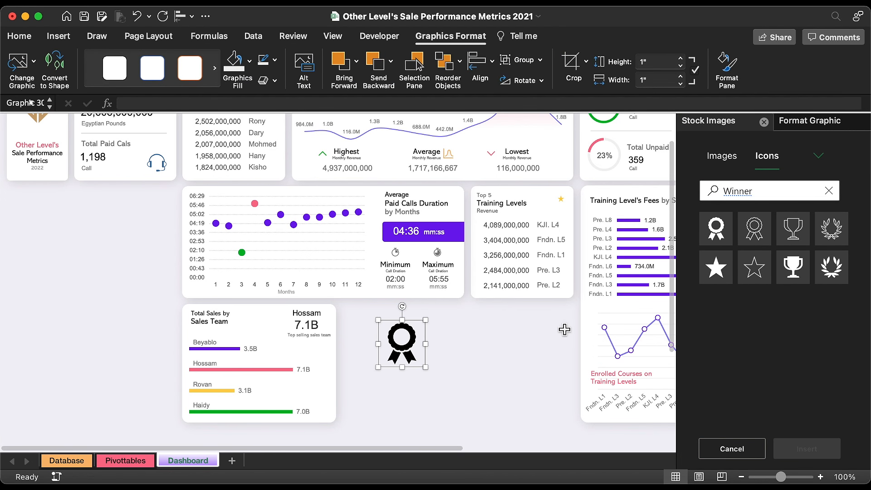
pyautogui.moveTo(425, 367); pyautogui.dragTo(280, 320)
pyautogui.click(855, 268)
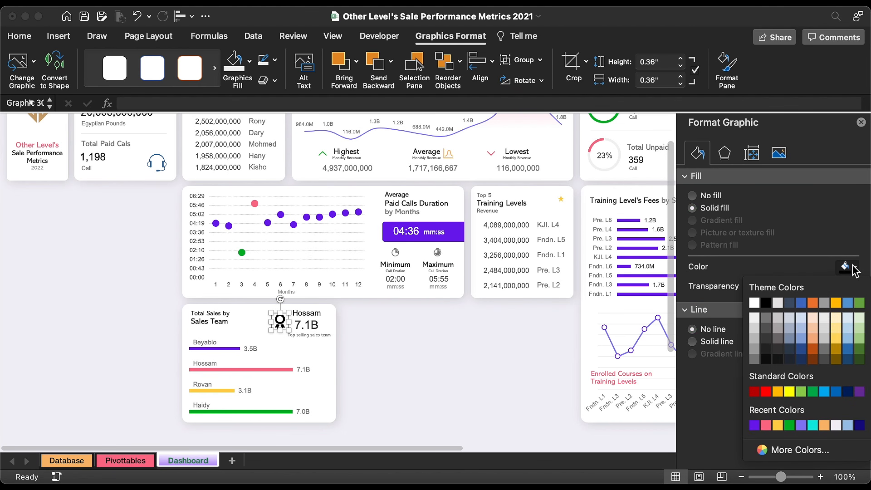
pyautogui.click(778, 425)
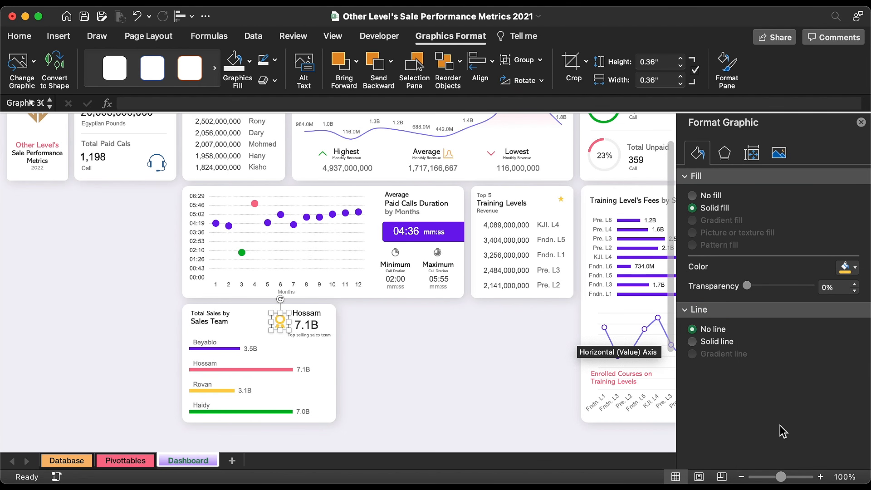
# Align the centres of the top team's name, value and caption text boxes and group them
pyautogui.click(305, 313)
pyautogui.keyDown('shift'); pyautogui.click(320, 333); pyautogui.keyUp('shift')
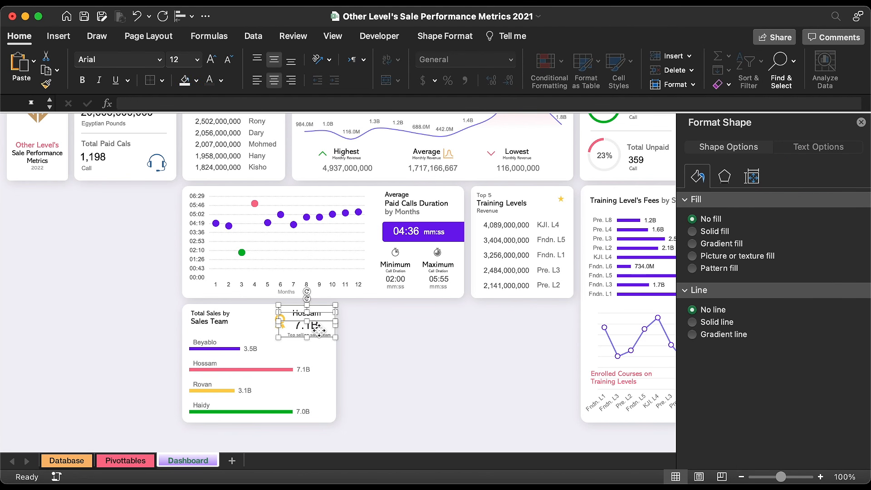
pyautogui.keyDown('shift'); pyautogui.click(332, 336); pyautogui.keyUp('shift')
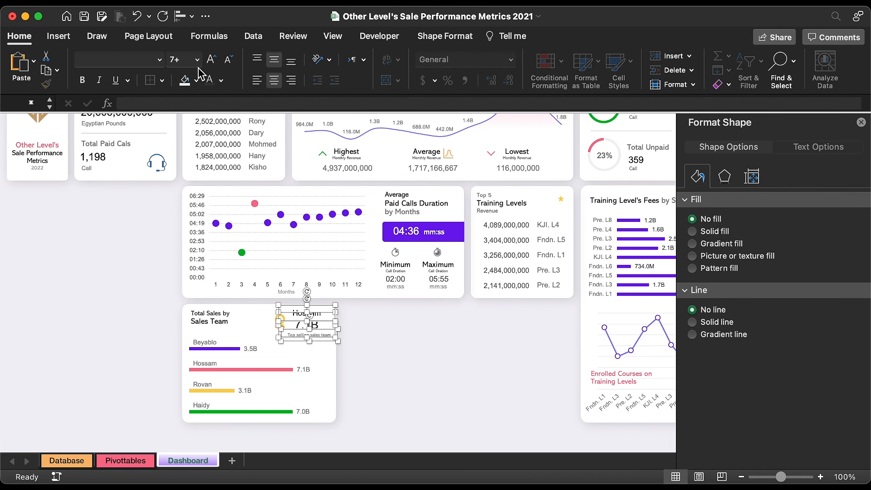
pyautogui.click(181, 17)
pyautogui.click(239, 64)
pyautogui.rightClick(321, 312)
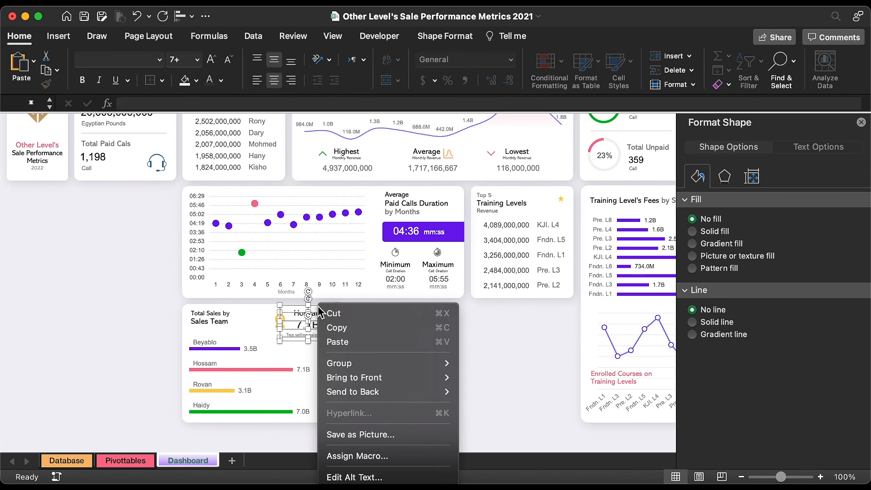
pyautogui.moveTo(349, 363)
pyautogui.click(496, 368)
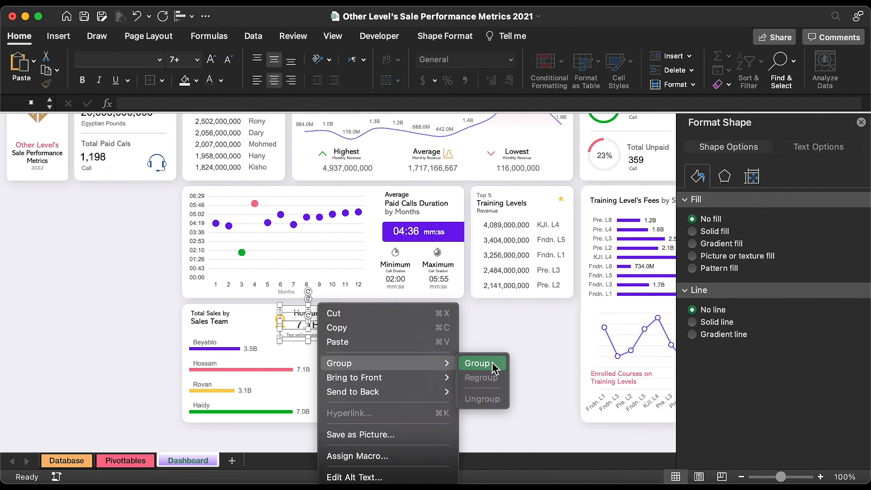
pyautogui.click(402, 340)
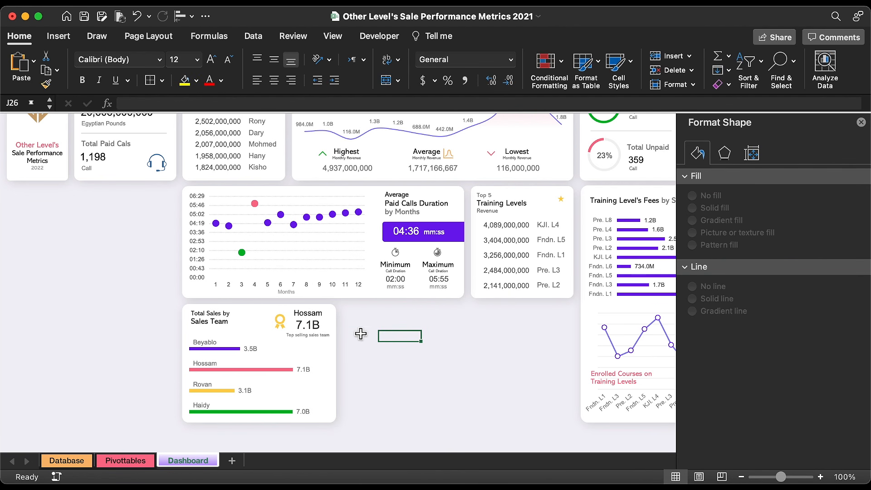
# Duplicate the sales team card's background beside it and widen the copy to the right edge of the Training Levels card
pyautogui.click(267, 308)
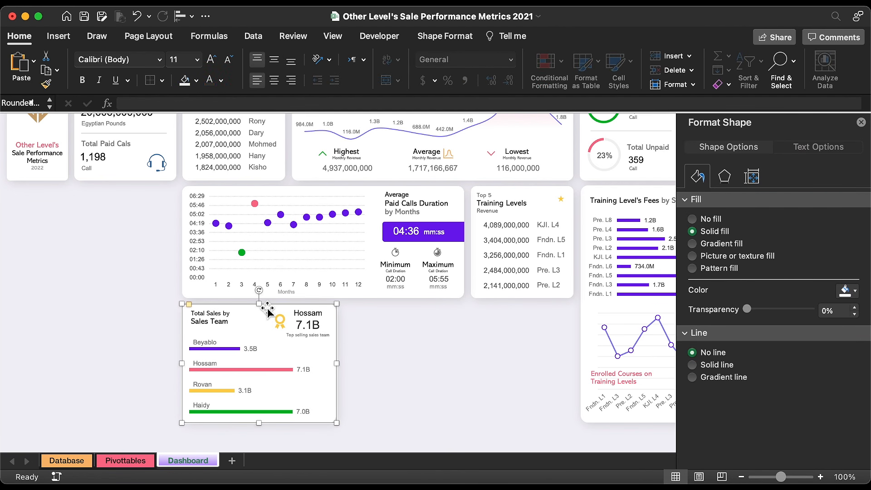
pyautogui.moveTo(266, 308); pyautogui.dragTo(391, 312)
pyautogui.moveTo(426, 308); pyautogui.dragTo(428, 308)
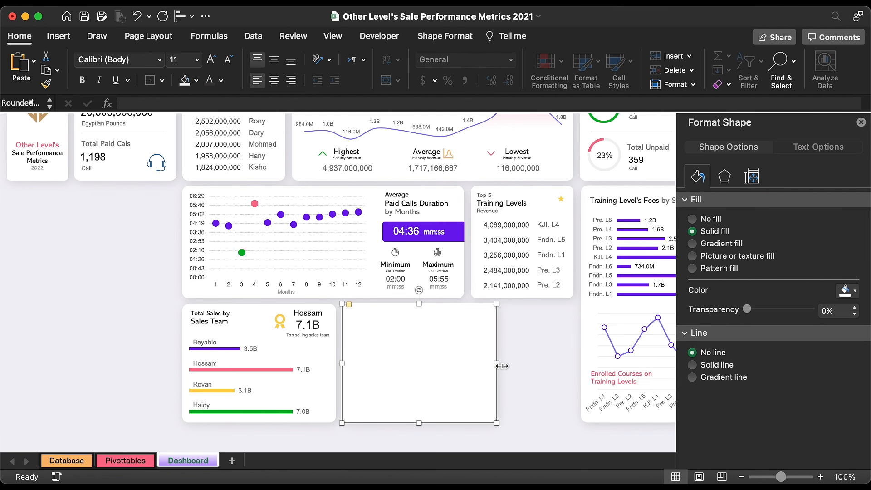
pyautogui.moveTo(498, 365); pyautogui.dragTo(575, 348)
# Copy the sales team card's title text box onto the empty card and change its text to "Consultant" and "by total sales" on two lines
pyautogui.click(232, 312)
pyautogui.moveTo(230, 311); pyautogui.dragTo(386, 314)
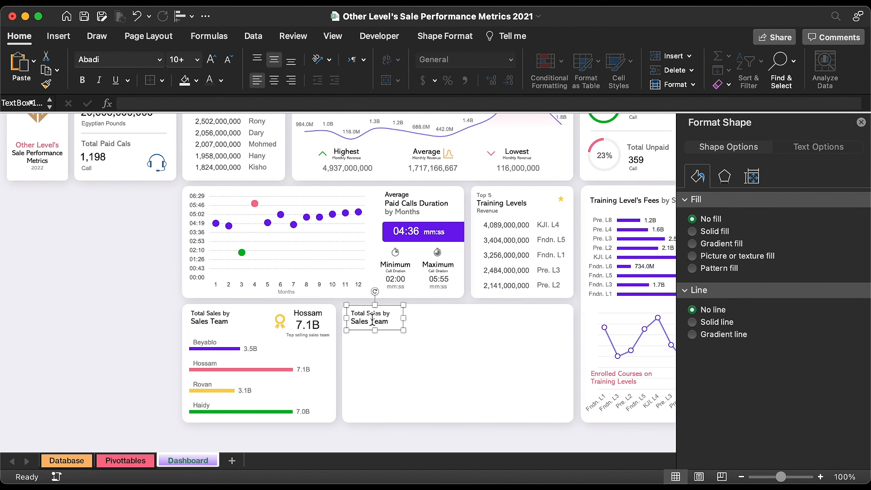
pyautogui.tripleClick(371, 321)
pyautogui.press('super+a')
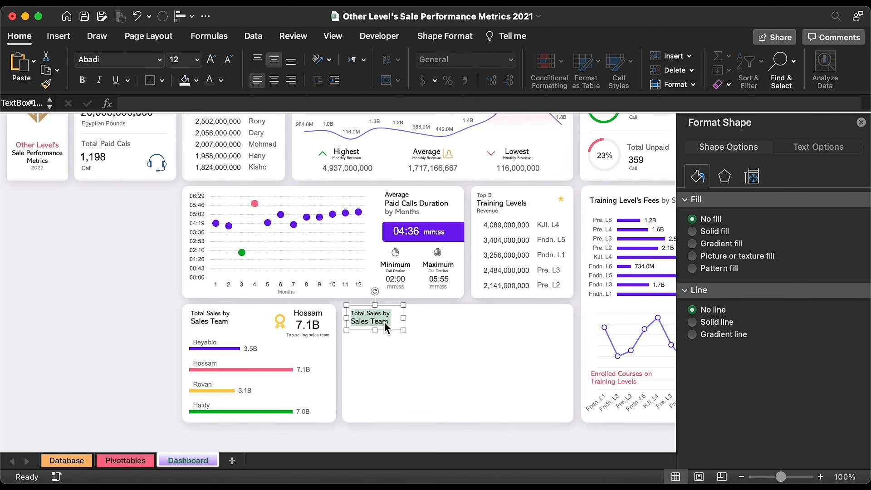
pyautogui.write('Consultant by total sales')
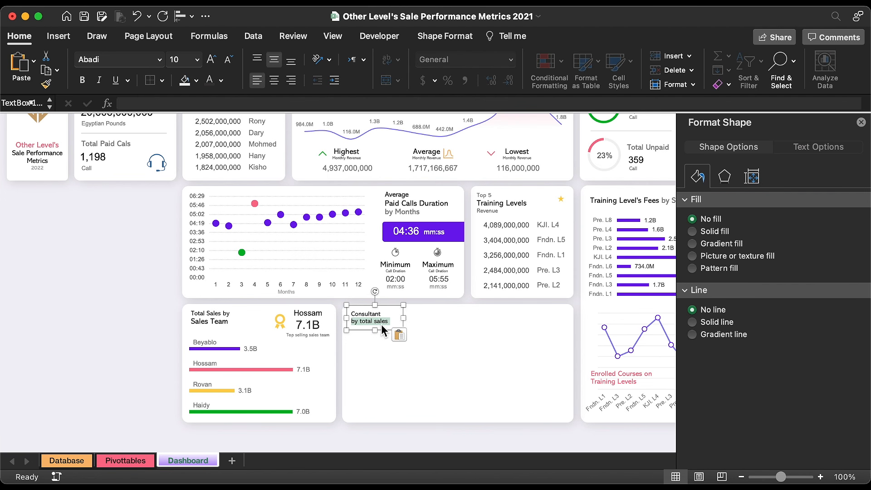
# Colour the "by total sales" line dark grey and enlarge "Consultant" to font size 12
pyautogui.click(221, 81)
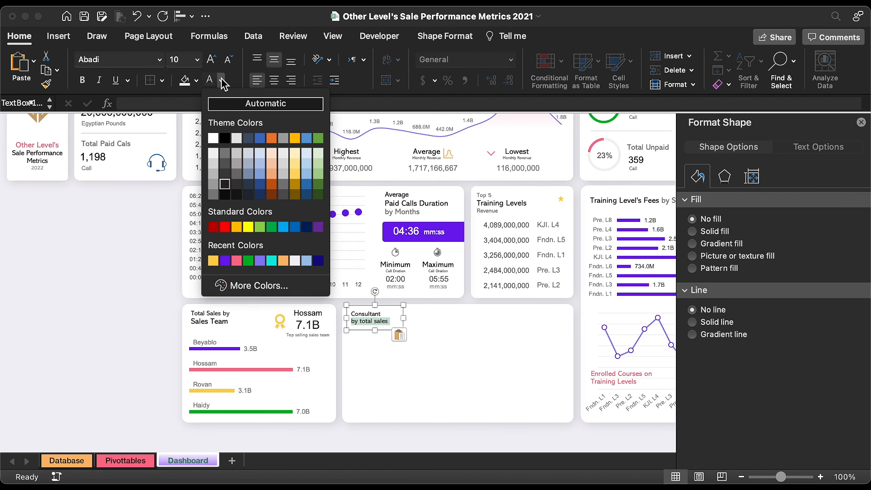
pyautogui.click(225, 164)
pyautogui.doubleClick(364, 312)
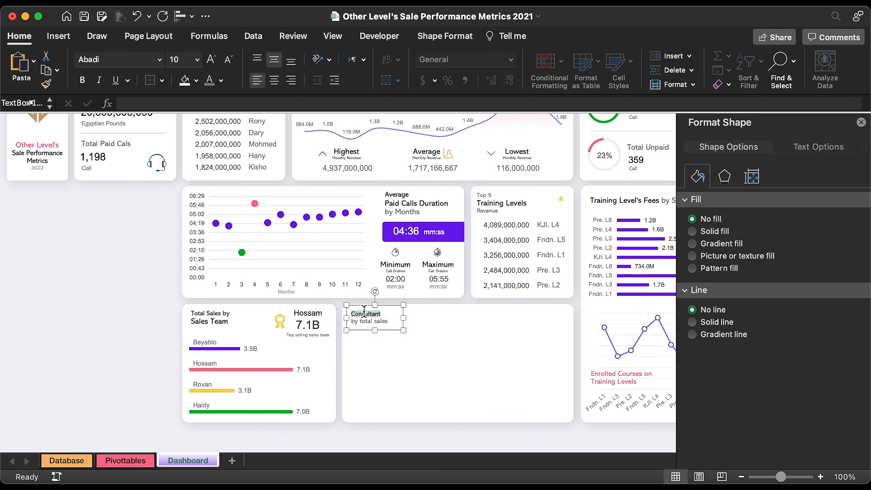
pyautogui.click(212, 60)
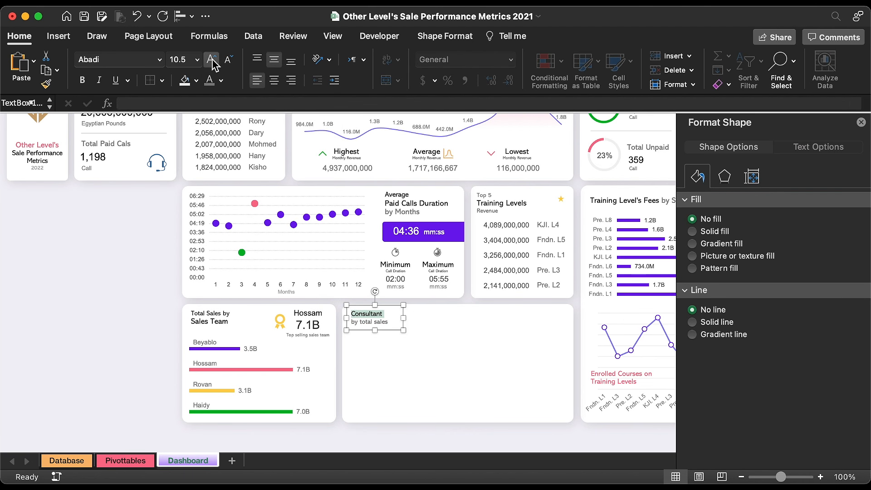
pyautogui.click(213, 63)
pyautogui.click(213, 63)
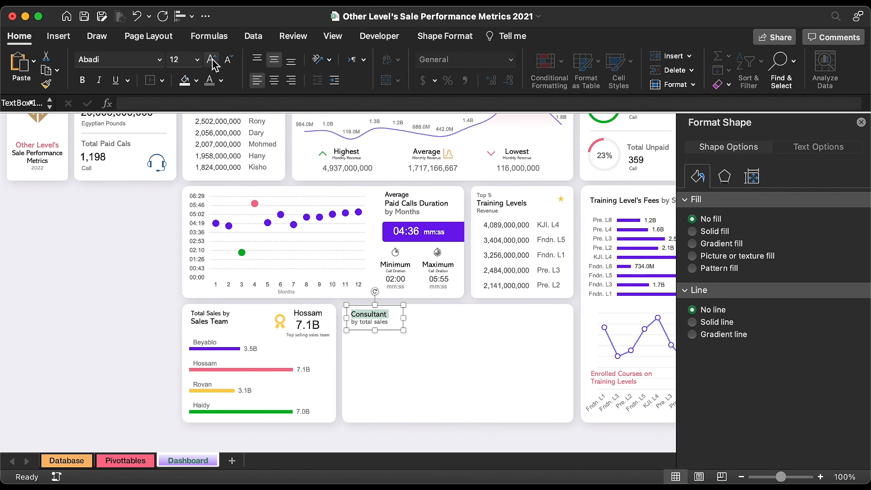
# Set "by total sales" to font size 11 and "Consultant" to 13, and nudge the title text box slightly down
pyautogui.doubleClick(384, 322)
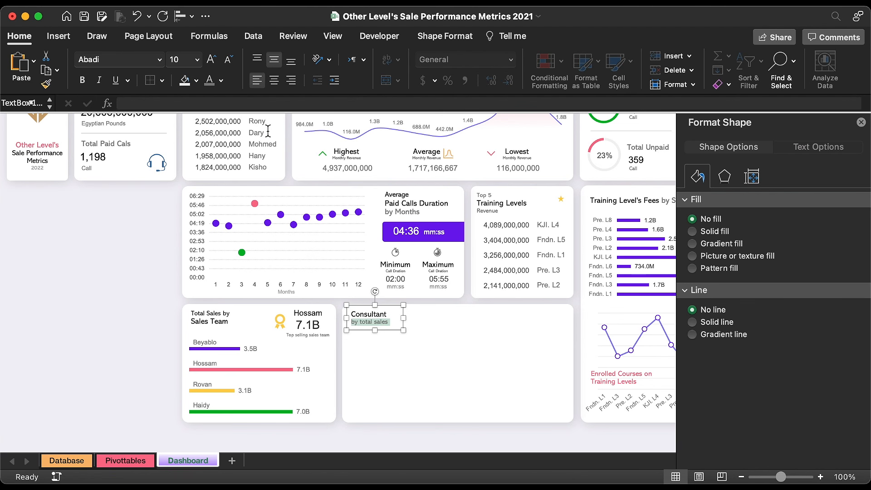
pyautogui.click(212, 60)
pyautogui.doubleClick(379, 313)
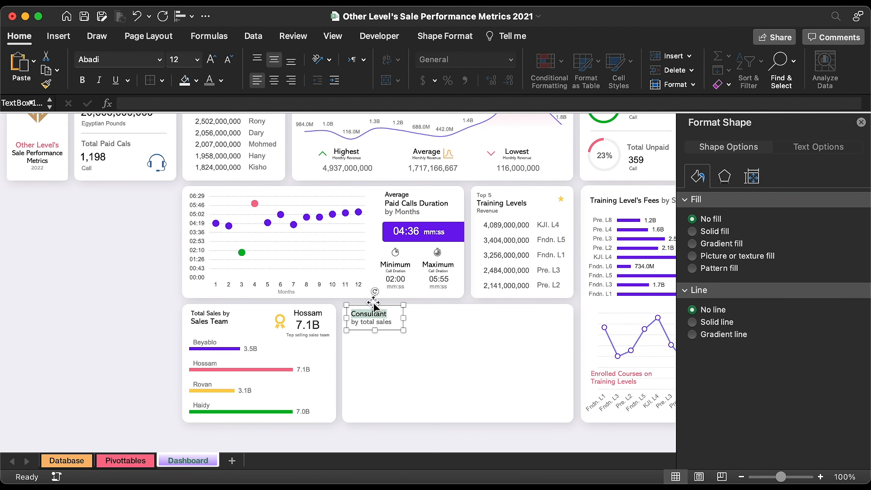
pyautogui.click(178, 59)
pyautogui.write('13')
pyautogui.press('Return')
pyautogui.click(390, 331)
pyautogui.press('Down')
pyautogui.press('Down')
pyautogui.click(861, 122)
pyautogui.scroll(3, 680, 155)
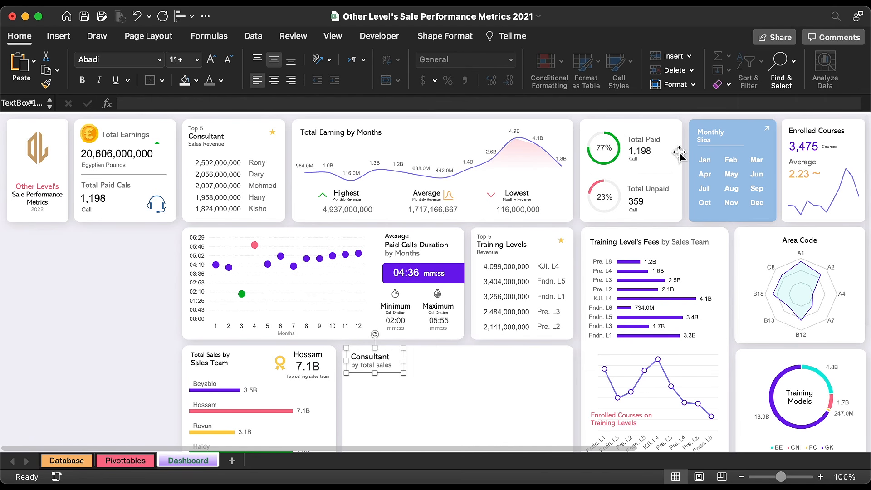
# Check the database's Consultant and Paid Fees columns, and copy the sales team pivot columns CH:CL on the Pivottables sheet to column CT
pyautogui.click(772, 131)
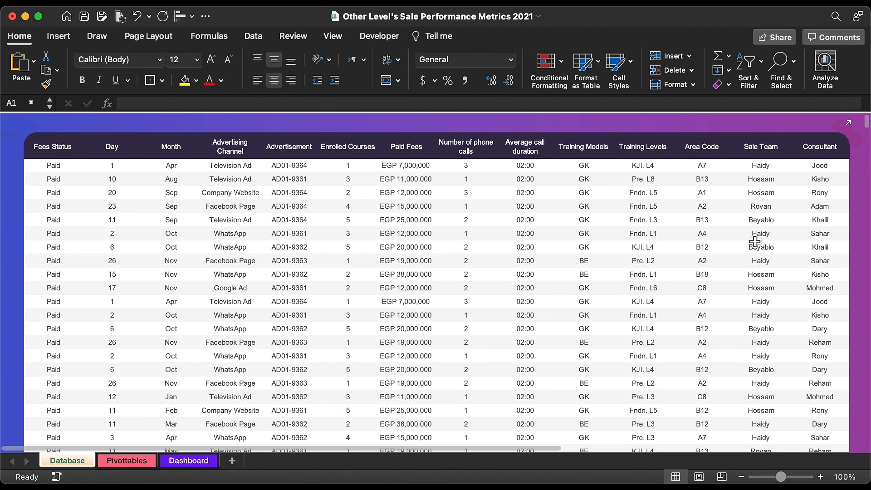
pyautogui.moveTo(822, 186); pyautogui.dragTo(821, 385)
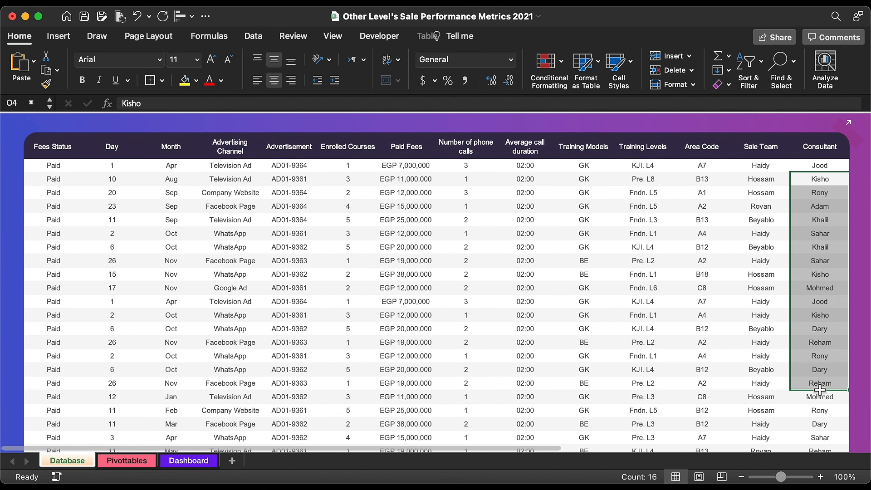
pyautogui.moveTo(405, 192); pyautogui.dragTo(405, 343)
pyautogui.click(140, 463)
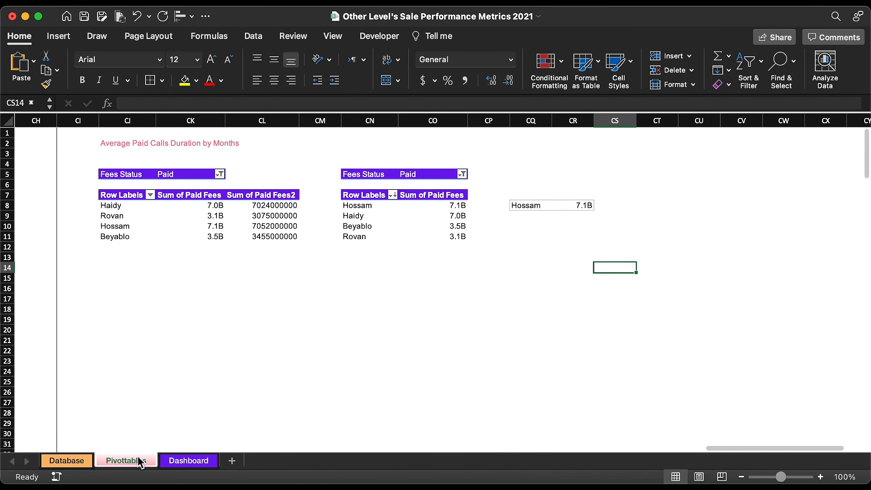
pyautogui.moveTo(37, 120); pyautogui.dragTo(273, 119)
pyautogui.press('super+c')
pyautogui.click(672, 122)
pyautogui.press('super+v')
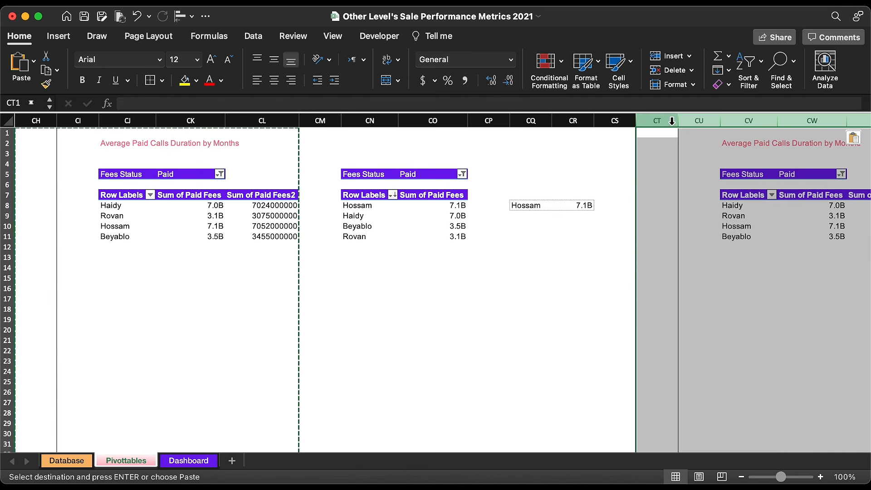
# Remove Sum of Paid Fees2 from the copied pivot table and replace Sale Team with Consultant as its row field
pyautogui.hscroll(15, 680, 210)
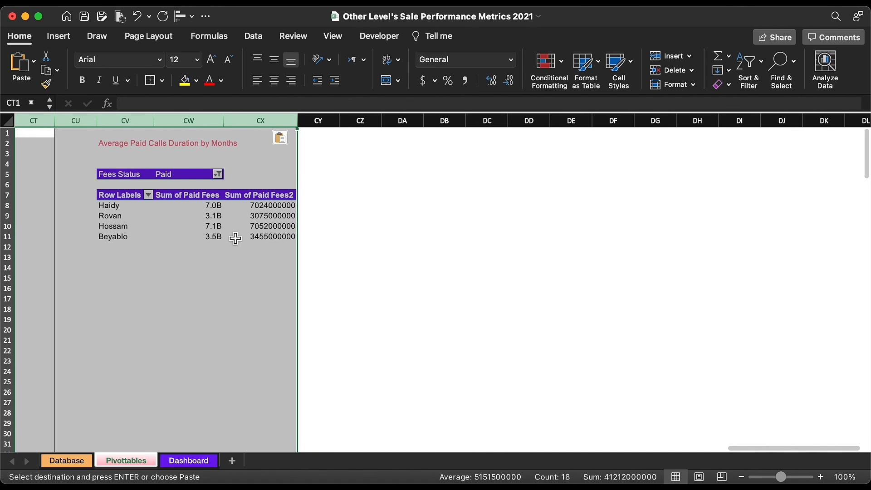
pyautogui.click(235, 238)
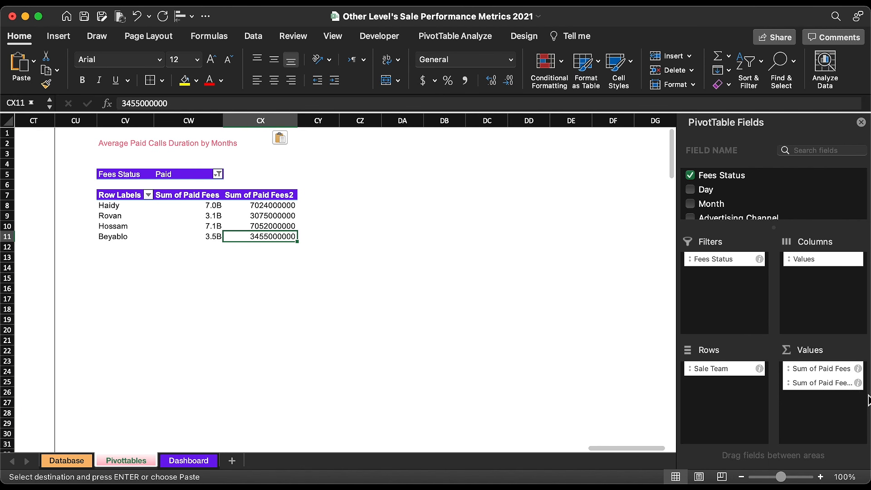
pyautogui.moveTo(819, 383); pyautogui.dragTo(589, 345)
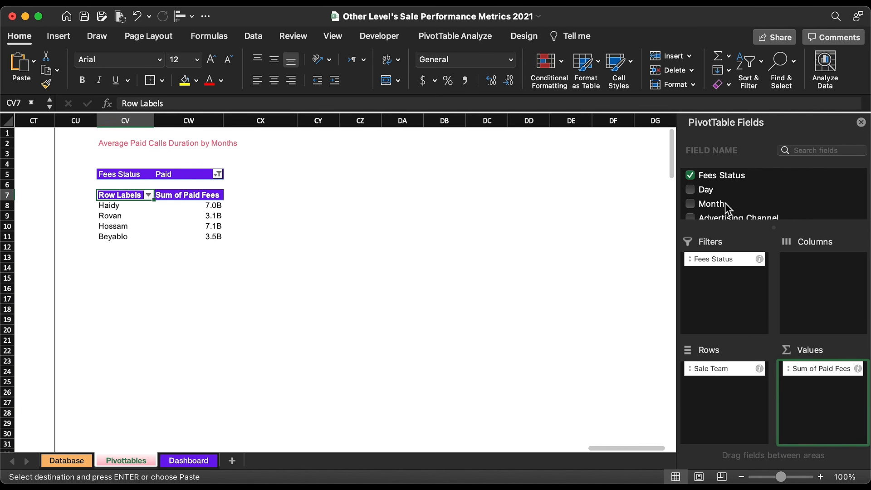
pyautogui.scroll(-6, 726, 208)
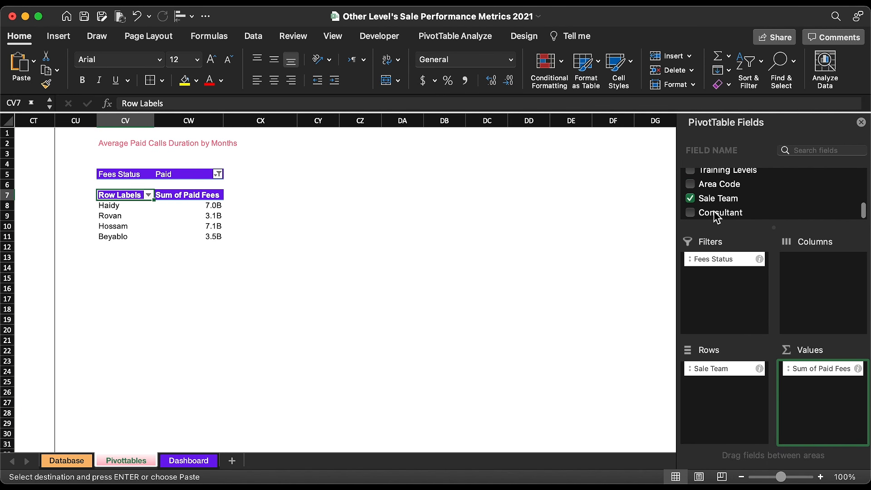
pyautogui.moveTo(716, 217); pyautogui.dragTo(715, 399)
pyautogui.moveTo(735, 369); pyautogui.dragTo(541, 352)
# Insert a clustered column chart based on the consultant pivot table
pyautogui.click(215, 207)
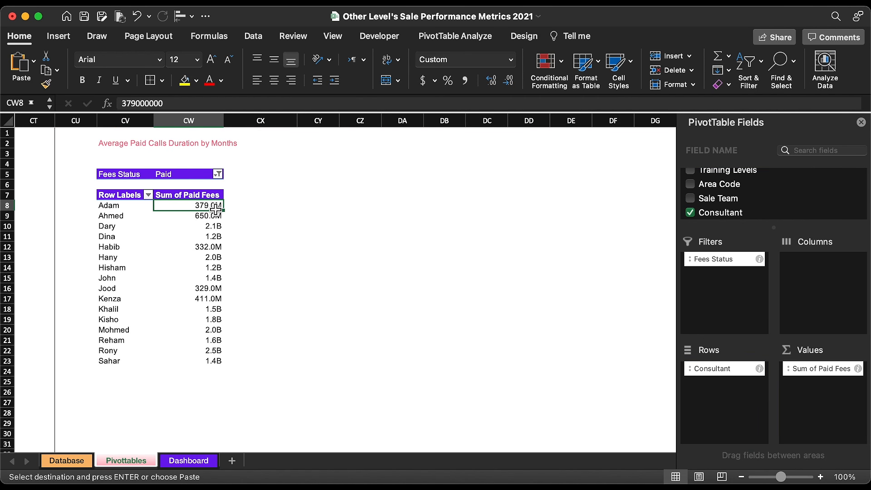
pyautogui.click(69, 40)
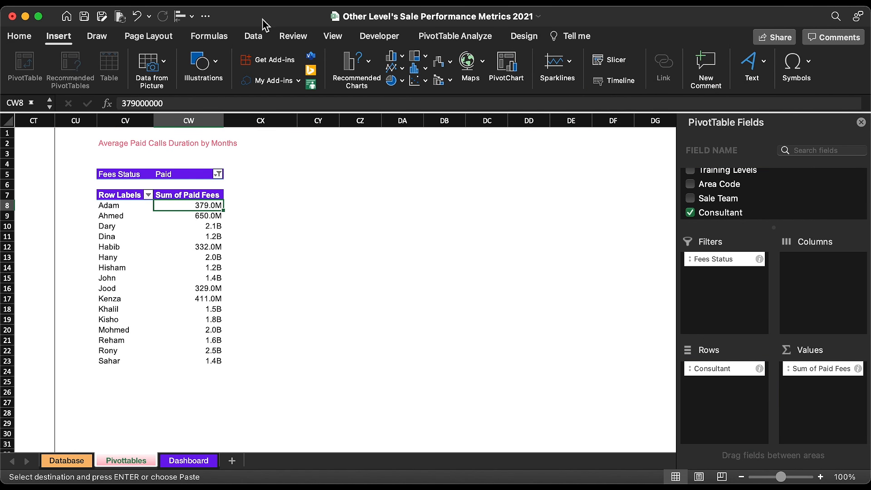
pyautogui.click(394, 56)
pyautogui.click(408, 116)
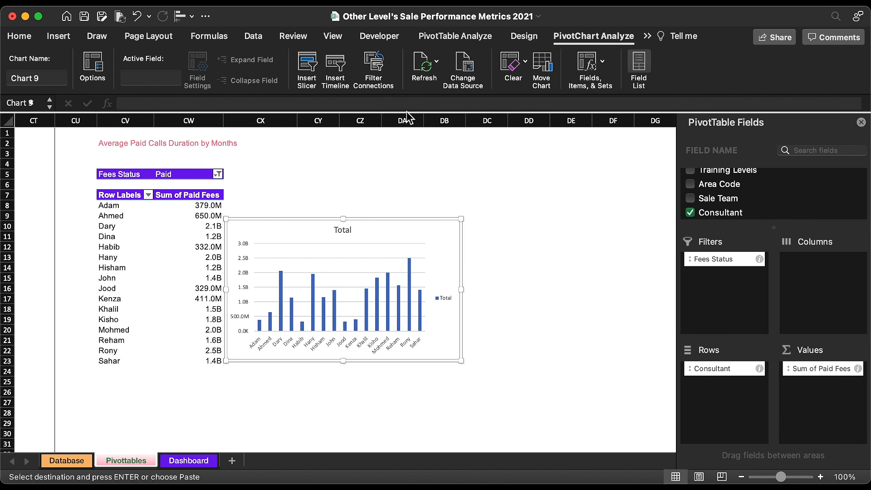
# Add outside end data labels to the consultant chart and rotate their text 270°
pyautogui.click(524, 36)
pyautogui.click(25, 65)
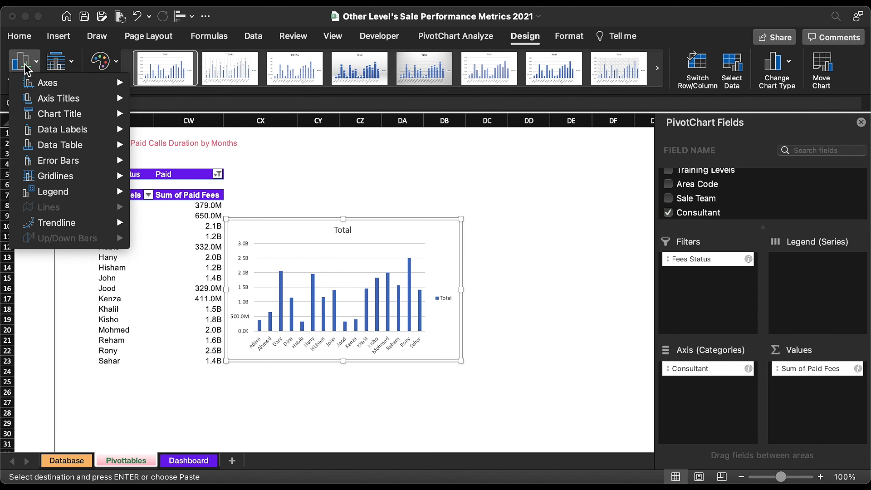
pyautogui.moveTo(79, 133)
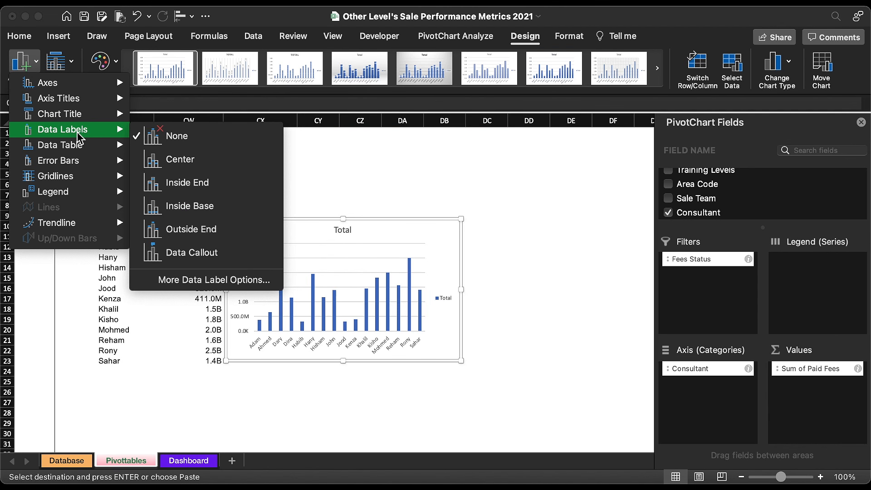
pyautogui.click(236, 231)
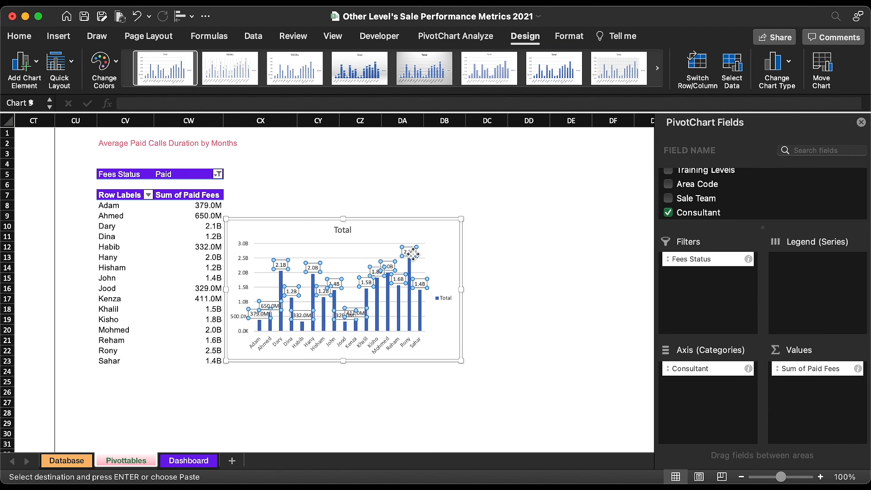
pyautogui.click(753, 177)
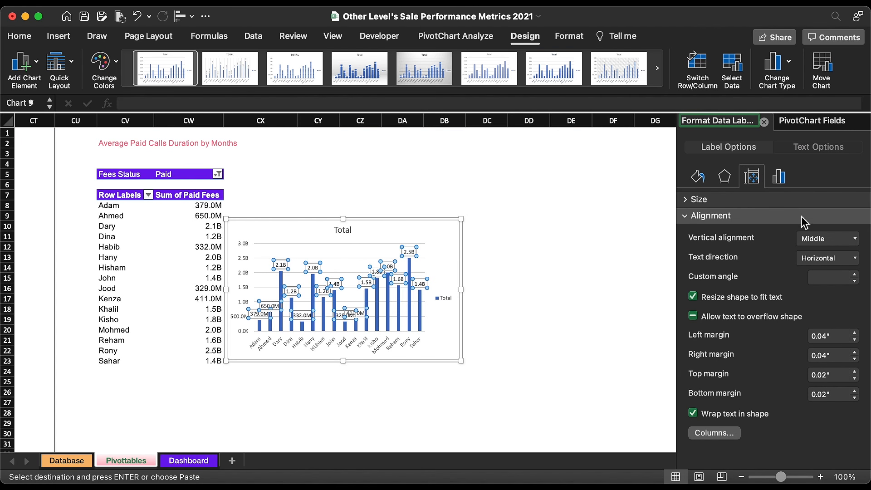
pyautogui.click(833, 259)
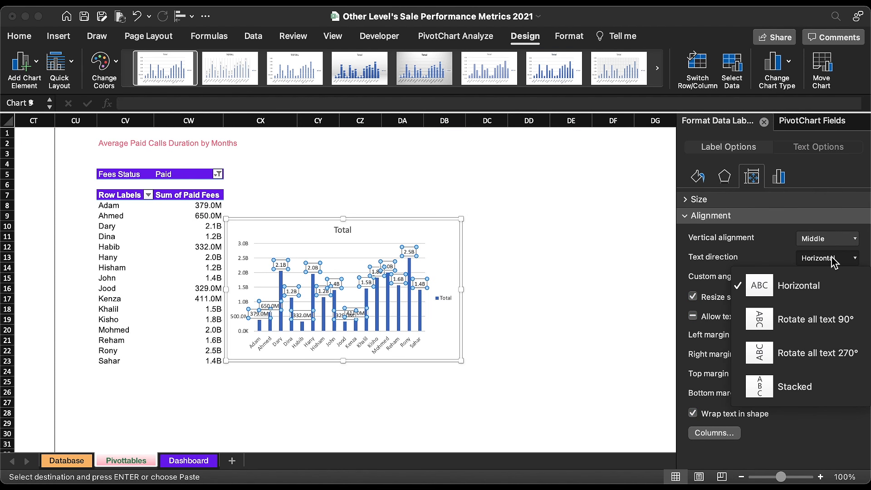
pyautogui.click(797, 354)
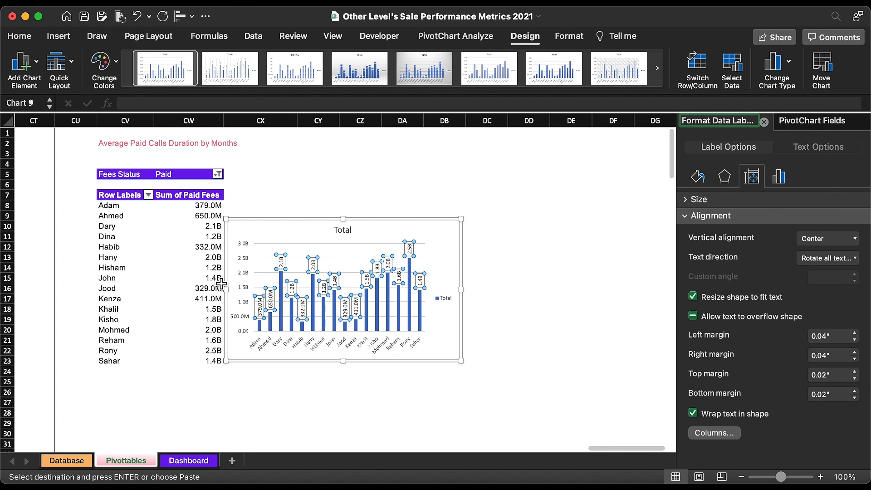
# Delete the consultant chart's value axis, legend and title
pyautogui.click(453, 291)
pyautogui.click(446, 298)
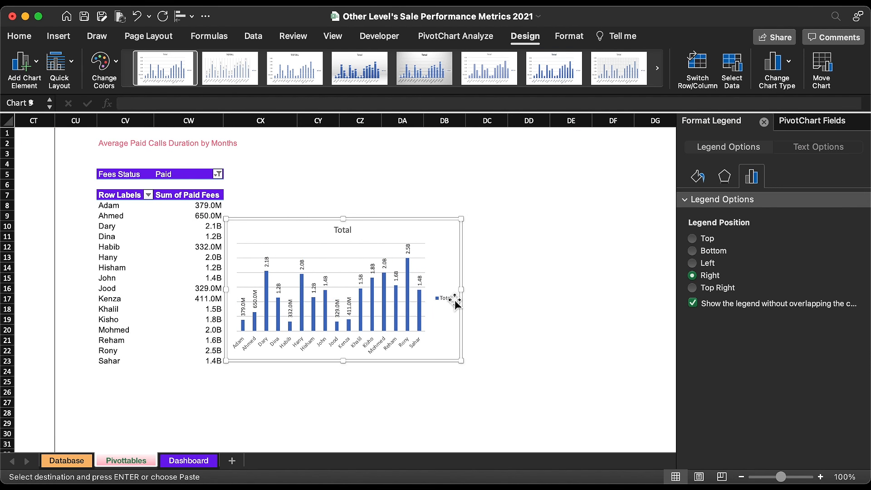
pyautogui.press('Delete')
pyautogui.click(343, 230)
pyautogui.press('Delete')
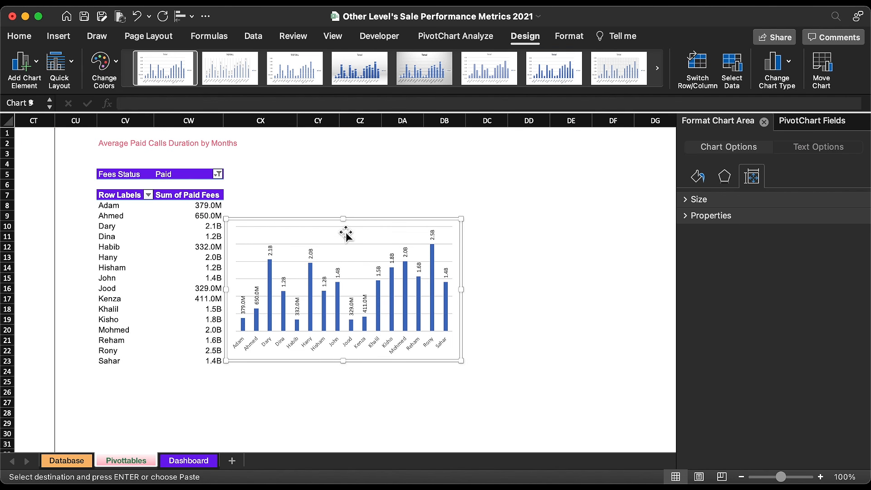
# Fill the consultant chart's columns with the recently used purple
pyautogui.click(338, 294)
pyautogui.click(20, 37)
pyautogui.click(197, 80)
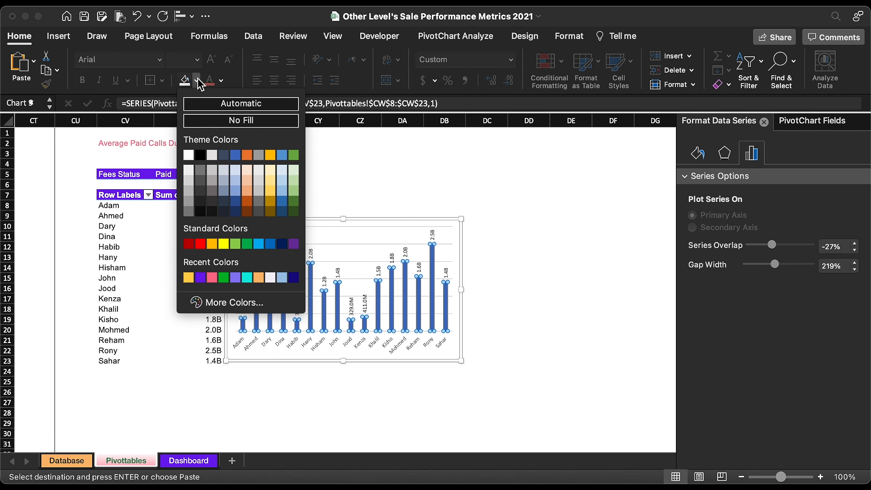
pyautogui.click(200, 278)
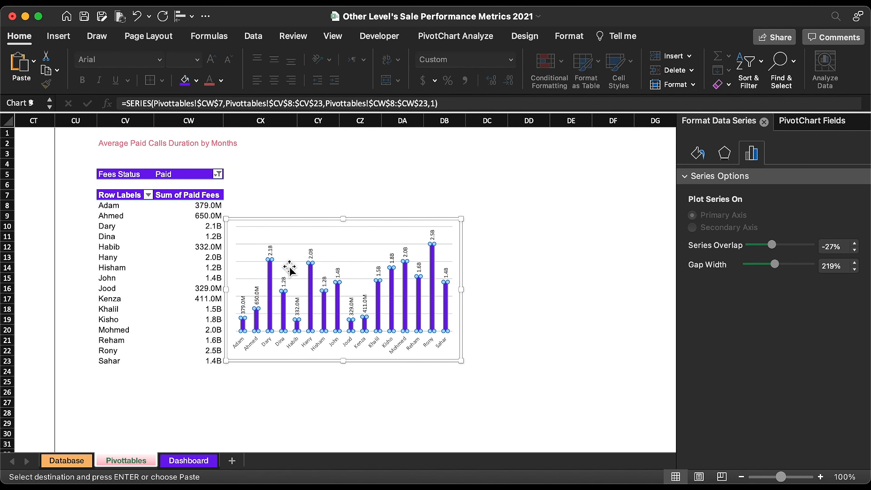
# Give the consultant chart area no fill and no border line, and delete its major gridlines
pyautogui.click(377, 222)
pyautogui.click(693, 200)
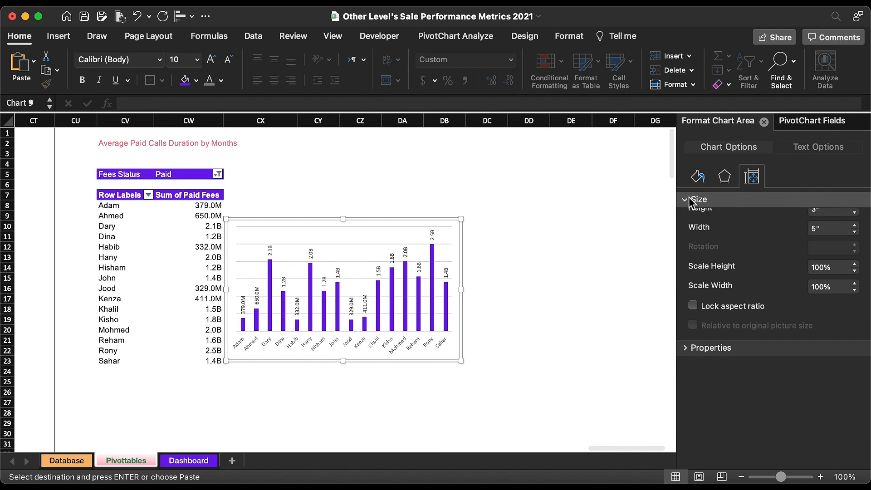
pyautogui.click(697, 178)
pyautogui.click(697, 218)
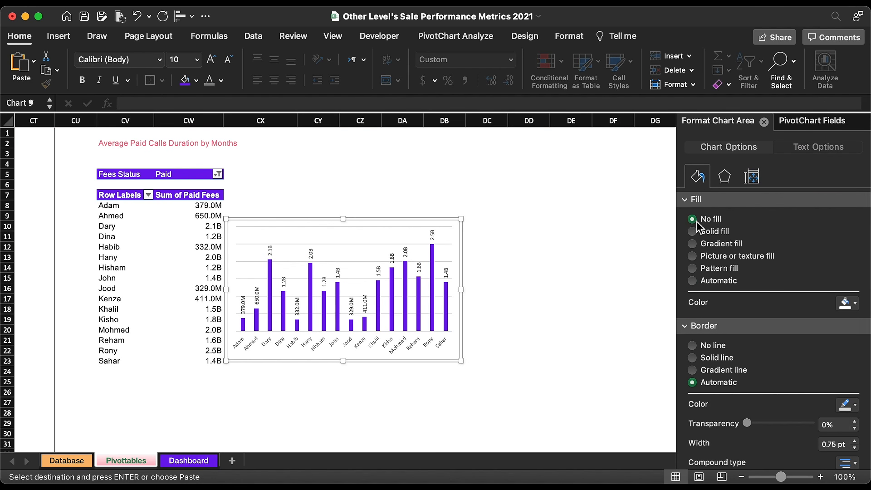
pyautogui.click(699, 323)
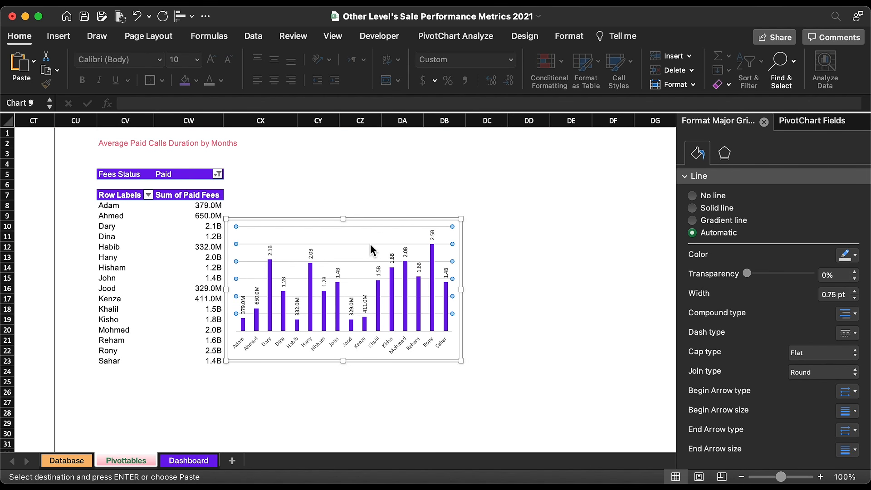
pyautogui.press('Delete')
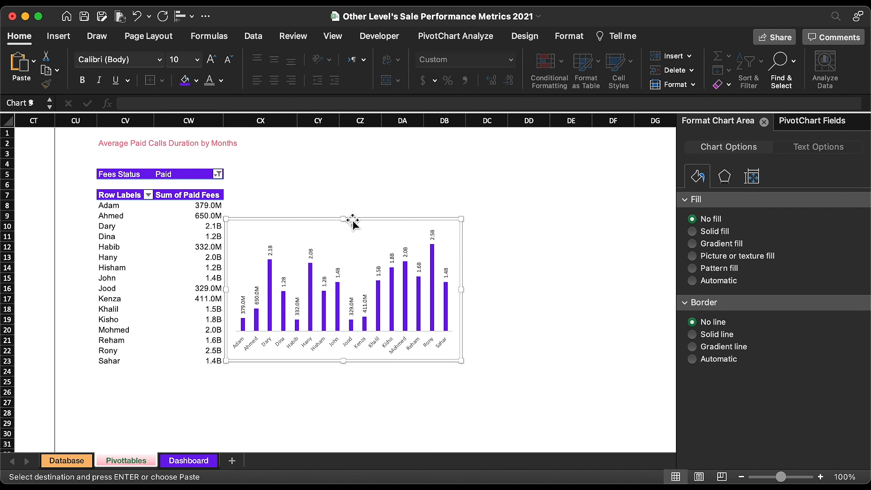
# Move the consultant chart from the pivot sheet to the Dashboard sheet and fit it inside the Consultant by total sales card
pyautogui.press('Delete')
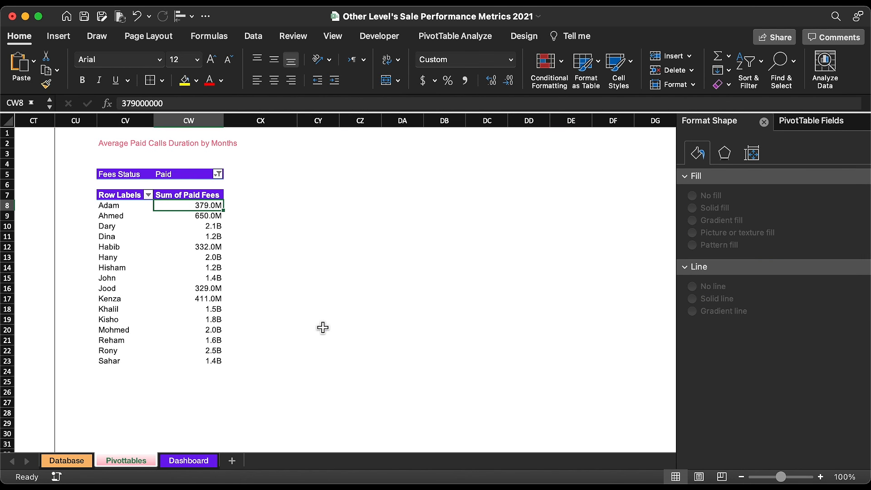
pyautogui.click(192, 460)
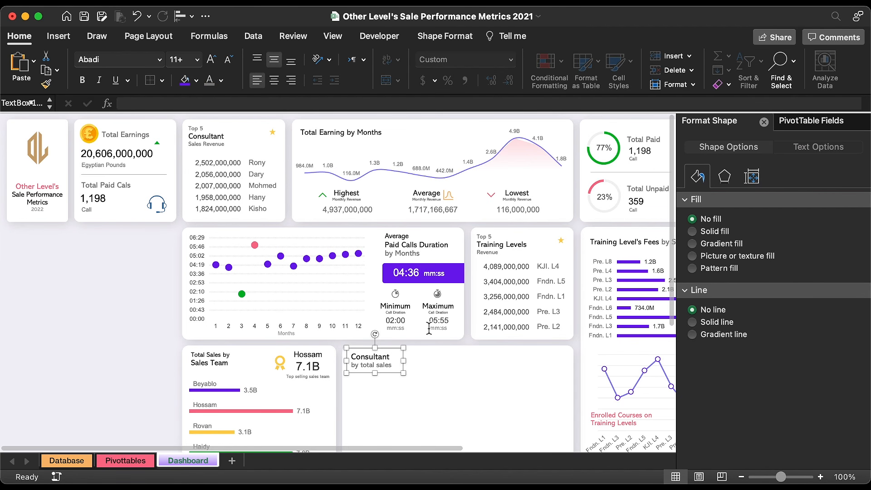
pyautogui.press('super+v')
pyautogui.moveTo(146, 303); pyautogui.dragTo(359, 283)
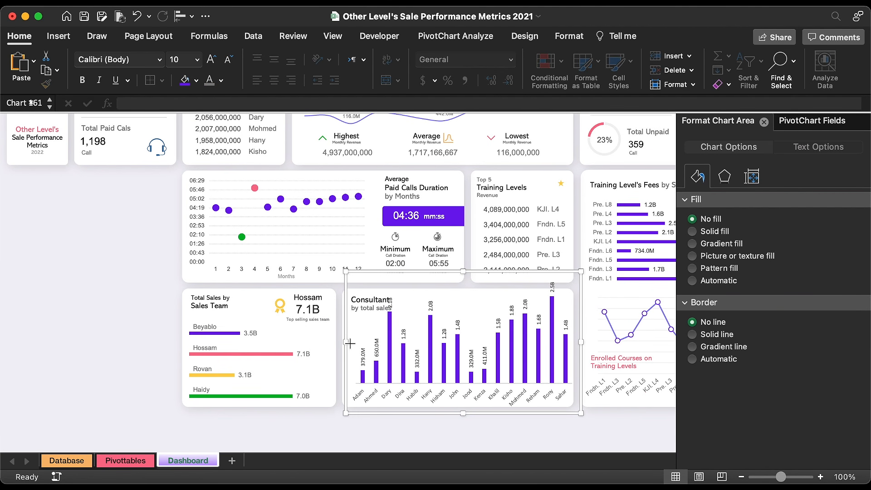
pyautogui.moveTo(425, 343); pyautogui.dragTo(423, 343)
pyautogui.moveTo(460, 271); pyautogui.dragTo(464, 324)
# Set the gap width of the consultant chart's columns to 72%
pyautogui.click(427, 361)
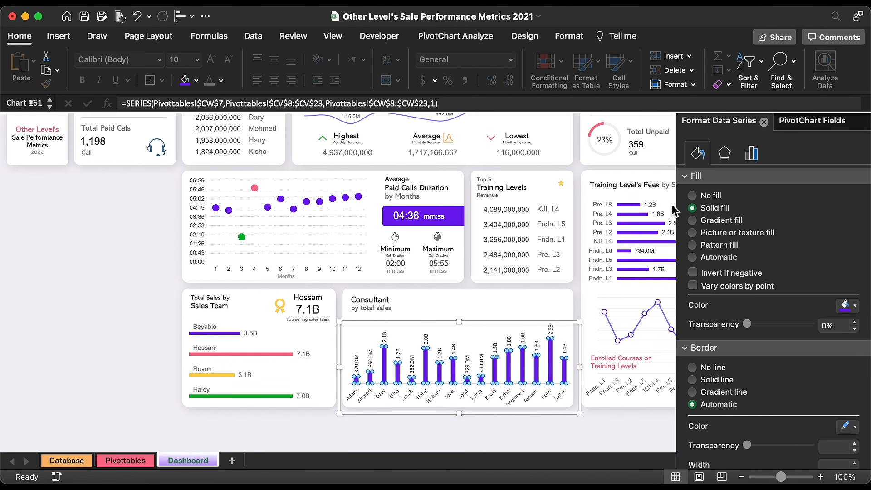
pyautogui.click(751, 154)
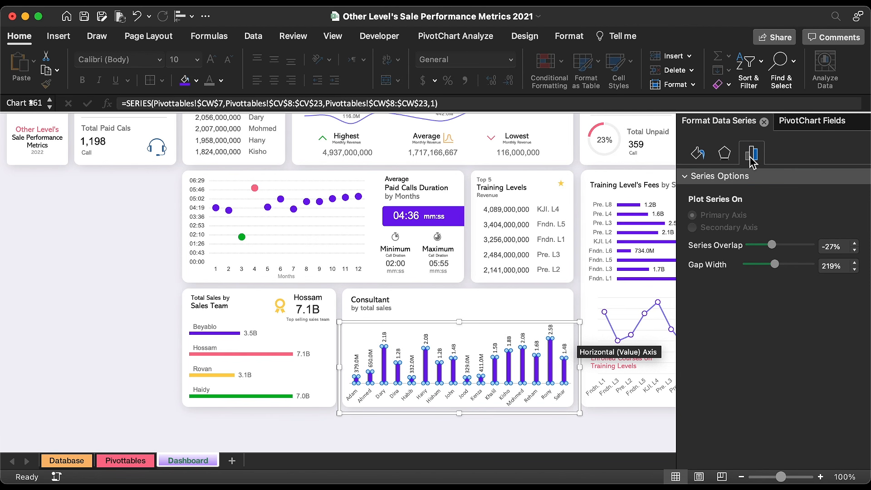
pyautogui.click(843, 267)
pyautogui.write('72')
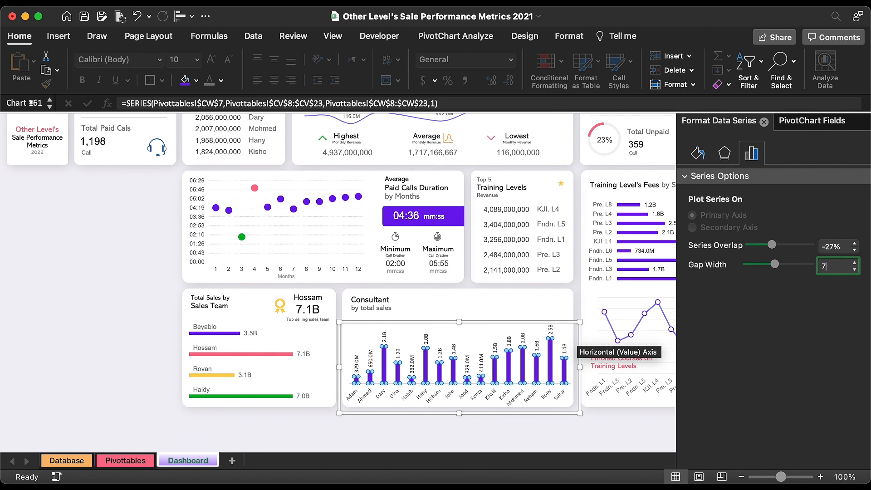
pyautogui.press('Return')
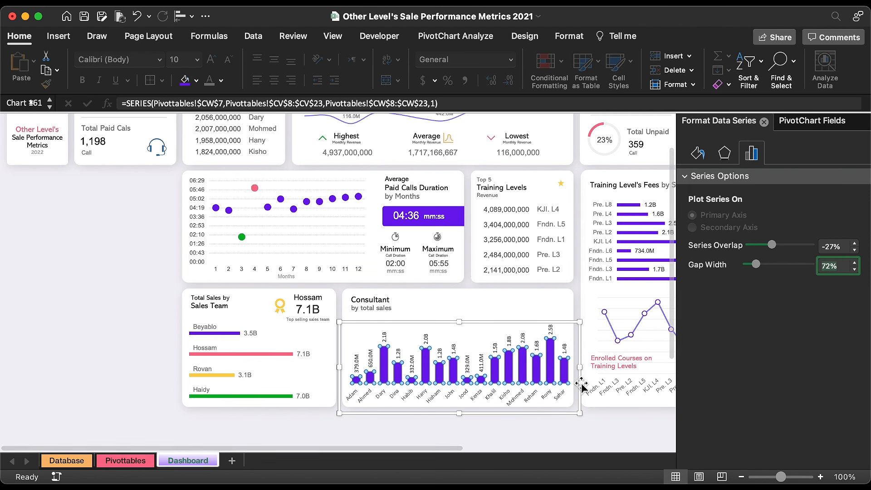
# Format the consultant chart's category axis labels in a lighter grey and the Arial font
pyautogui.click(436, 402)
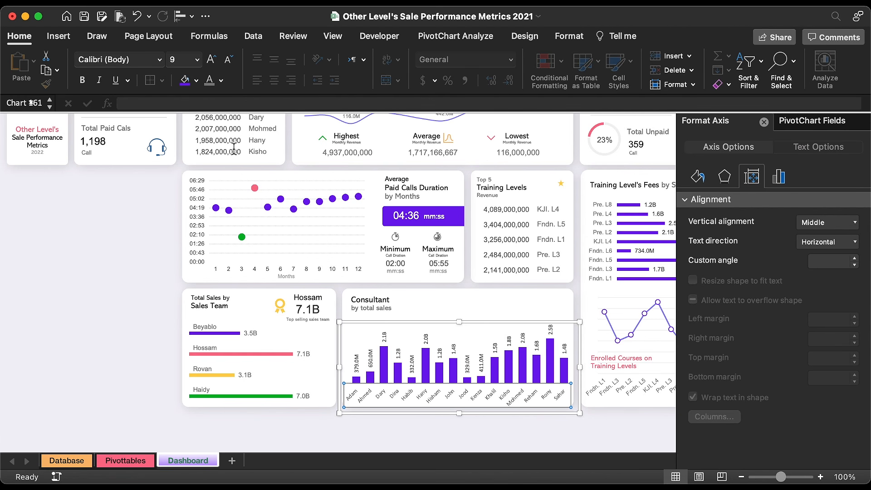
pyautogui.click(222, 82)
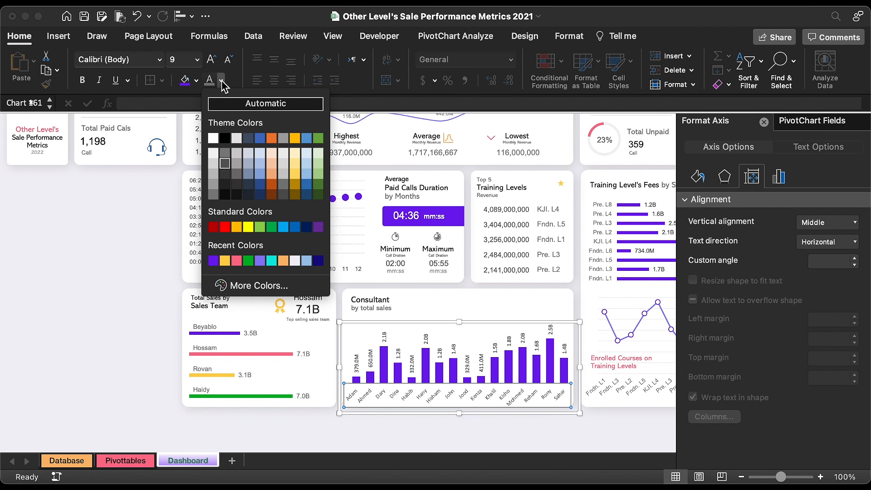
pyautogui.click(224, 156)
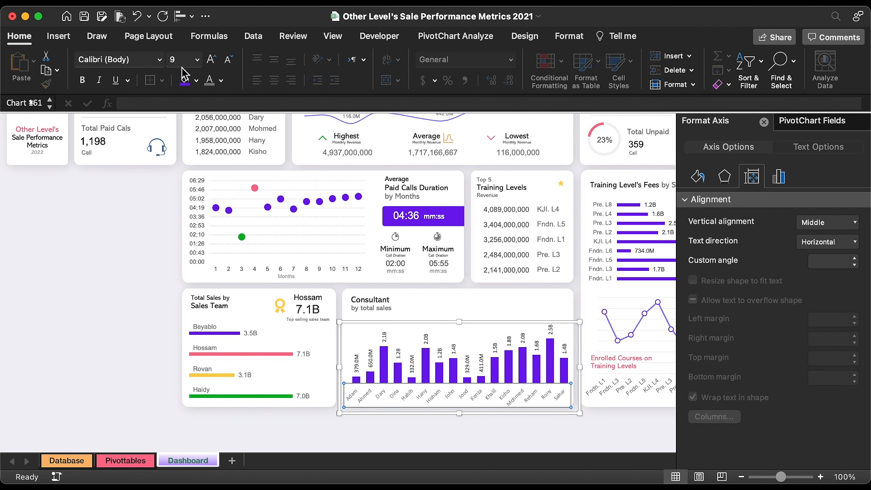
pyautogui.click(160, 60)
pyautogui.press('Escape')
# Format the consultant chart's data labels in Arial with the recently used light purple, and nudge the chart slightly up
pyautogui.click(455, 350)
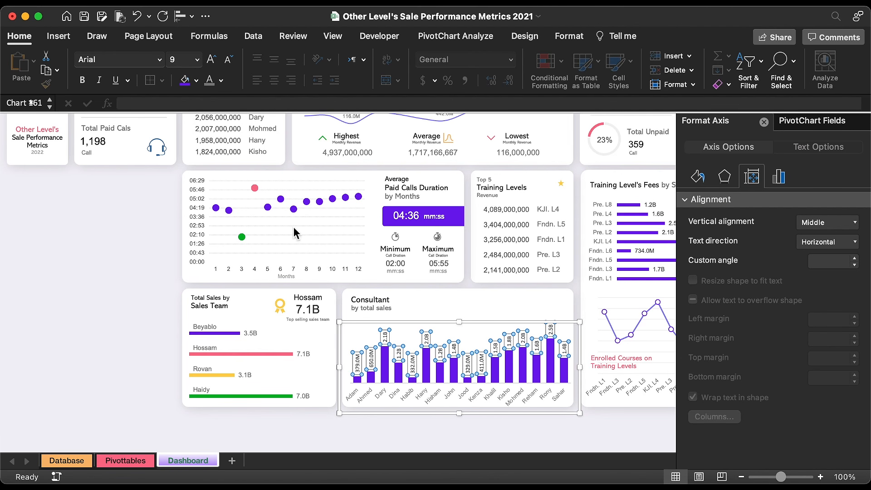
pyautogui.click(159, 60)
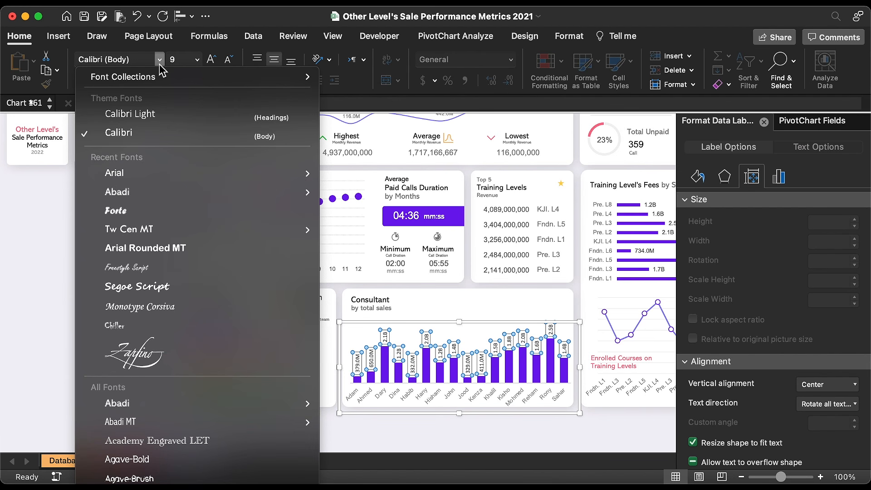
pyautogui.click(136, 172)
pyautogui.click(221, 81)
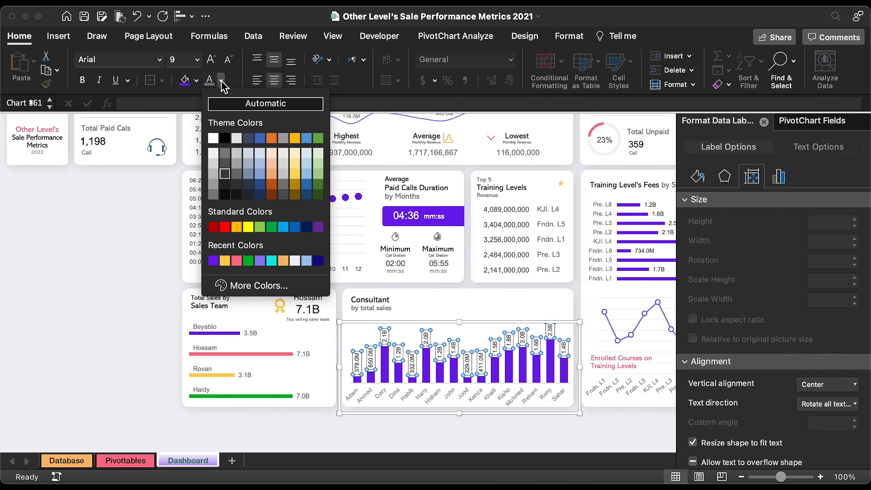
pyautogui.click(260, 260)
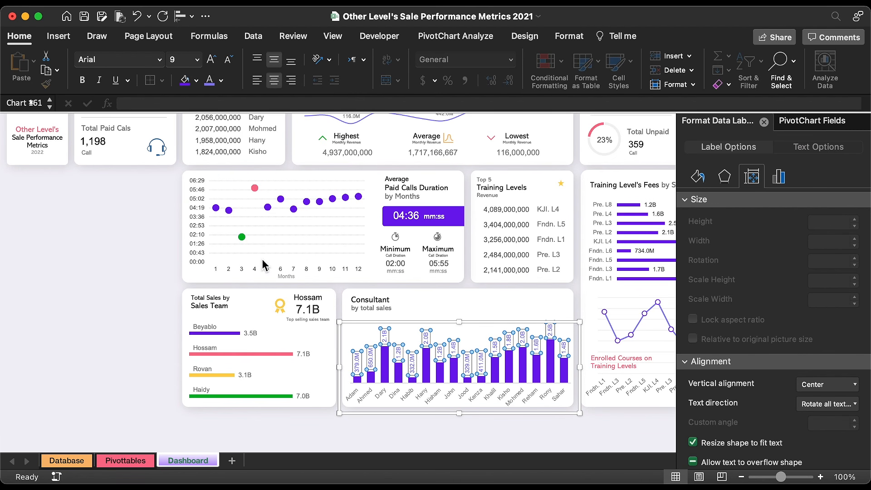
pyautogui.click(519, 416)
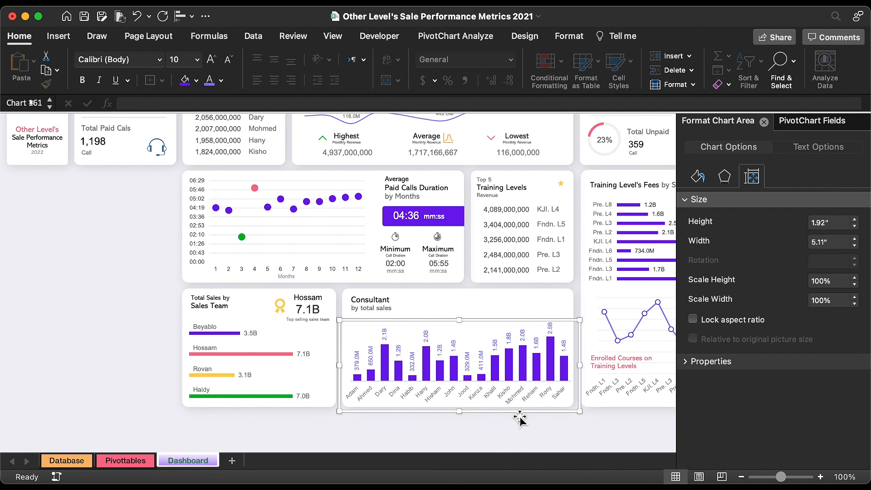
pyautogui.click(465, 335)
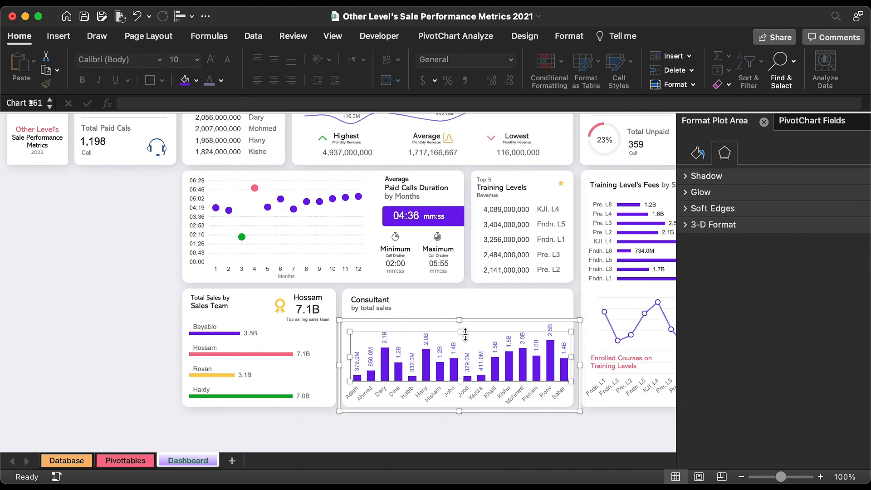
# Duplicate the top-seller group with its award icon from the Sales Team card into the Consultant card's upper-right corner
pyautogui.click(321, 322)
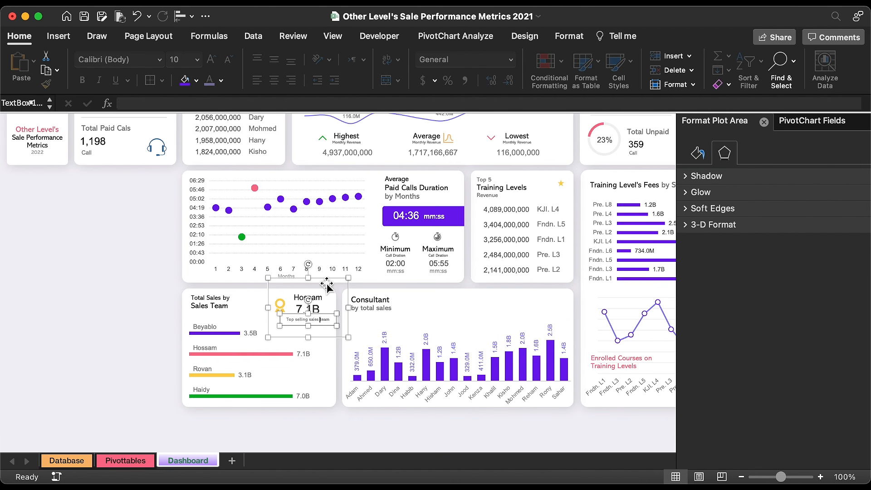
pyautogui.click(282, 306)
pyautogui.moveTo(282, 308); pyautogui.dragTo(522, 307)
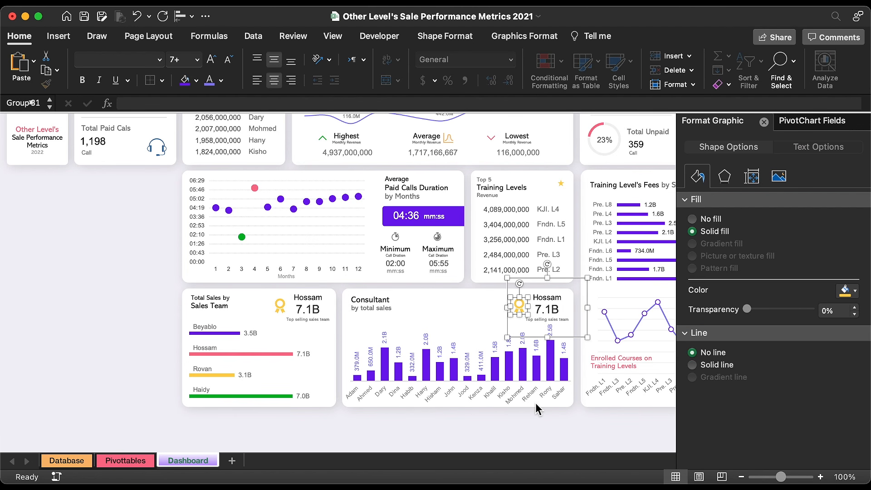
# Lower the top edge of the consultant chart's plot area to make room beneath the copied top-seller group
pyautogui.click(509, 377)
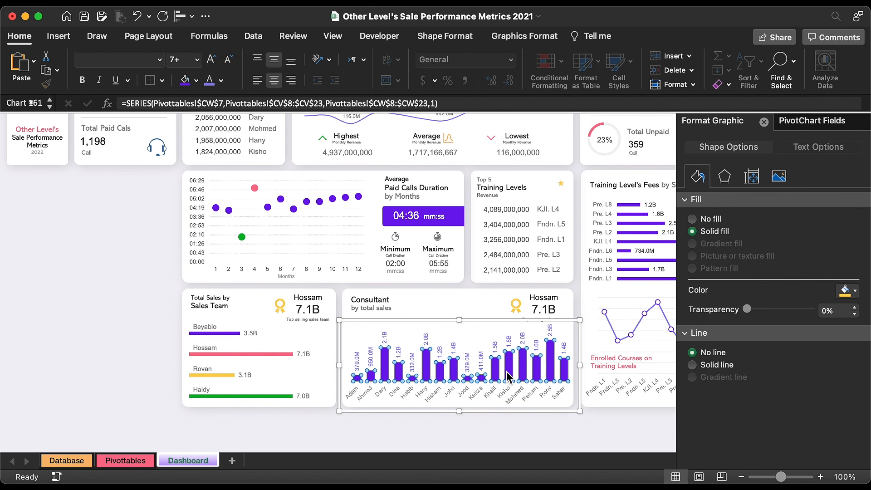
pyautogui.click(463, 326)
pyautogui.click(474, 337)
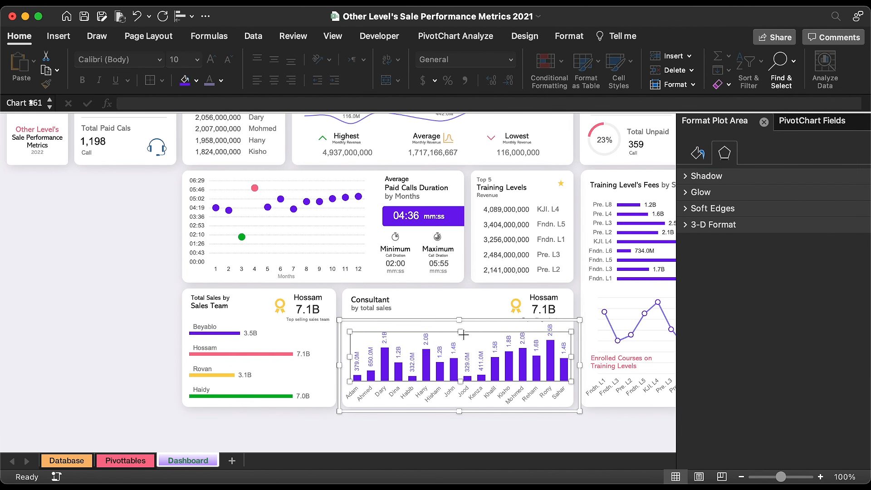
pyautogui.moveTo(463, 336); pyautogui.dragTo(463, 337)
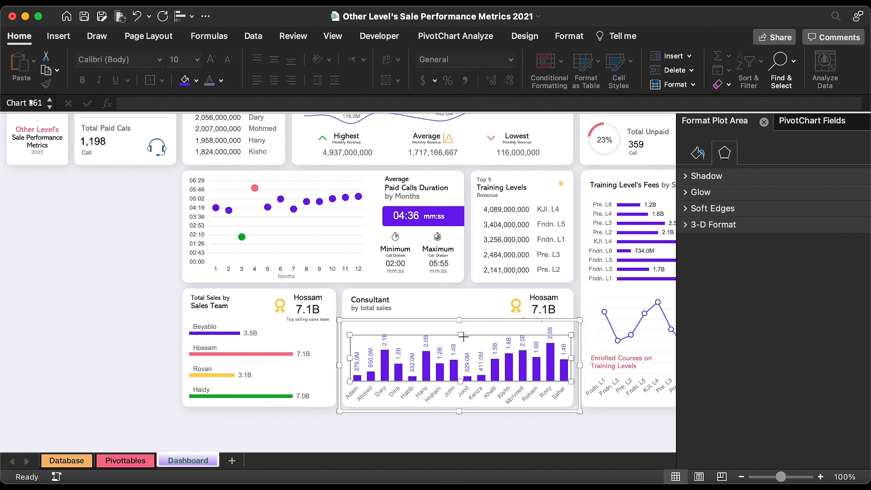
pyautogui.click(544, 313)
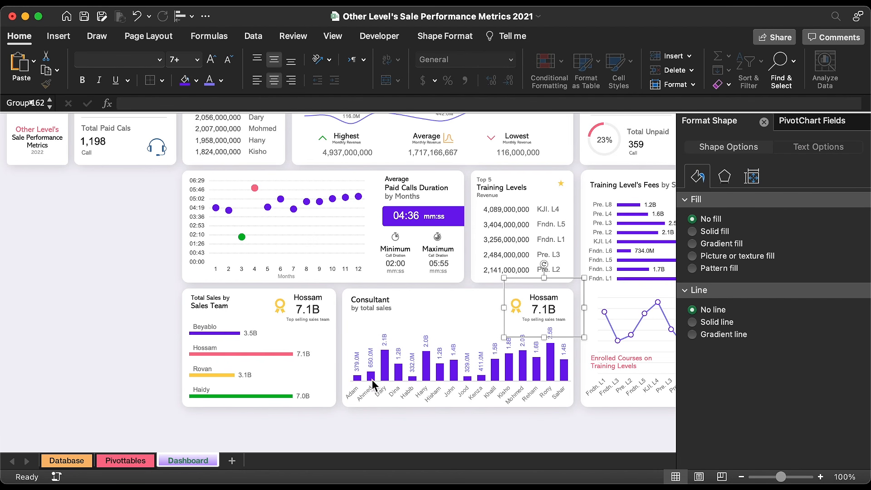
# Copy the sales team's top-seller formulas from CQ8:CR8 to CY8:CZ8 beside the consultant pivot table and check the formula in CY8
pyautogui.click(145, 460)
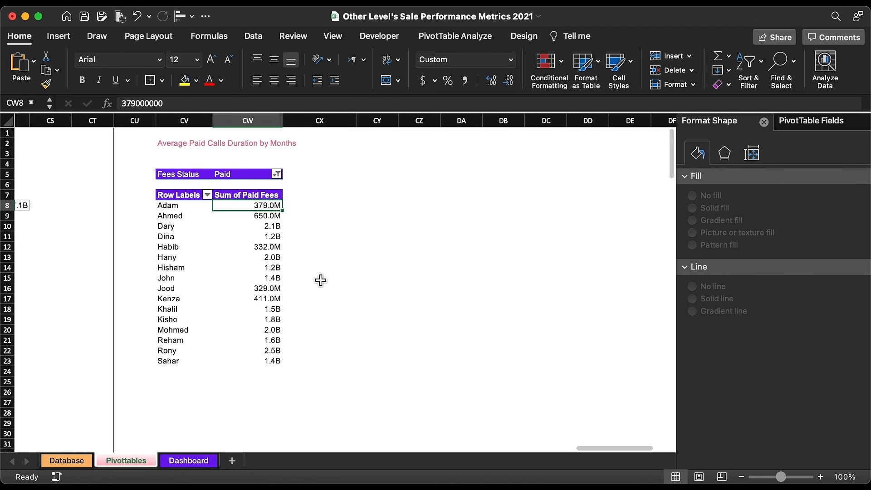
pyautogui.hscroll(-5, 321, 280)
pyautogui.moveTo(207, 207); pyautogui.dragTo(232, 206)
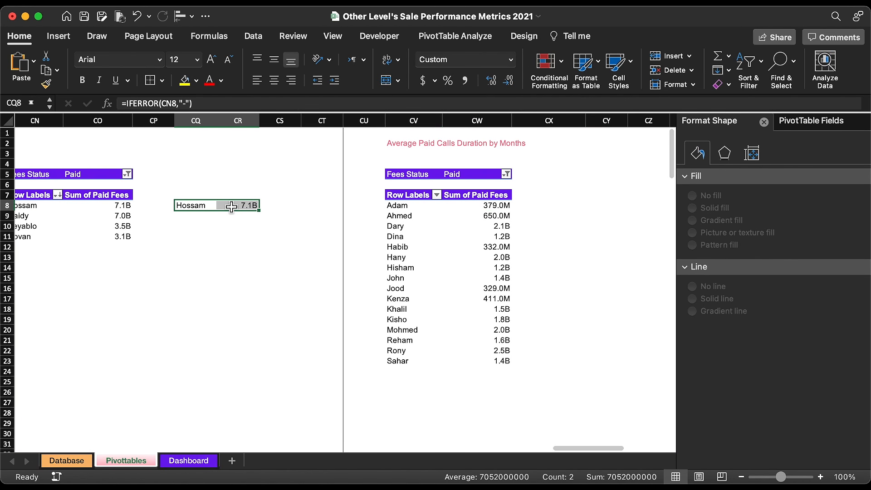
pyautogui.press('super+c')
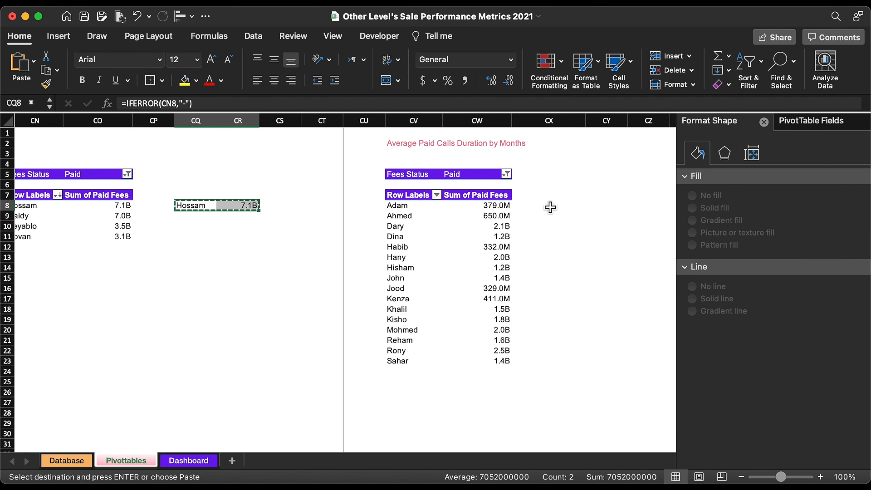
pyautogui.click(595, 205)
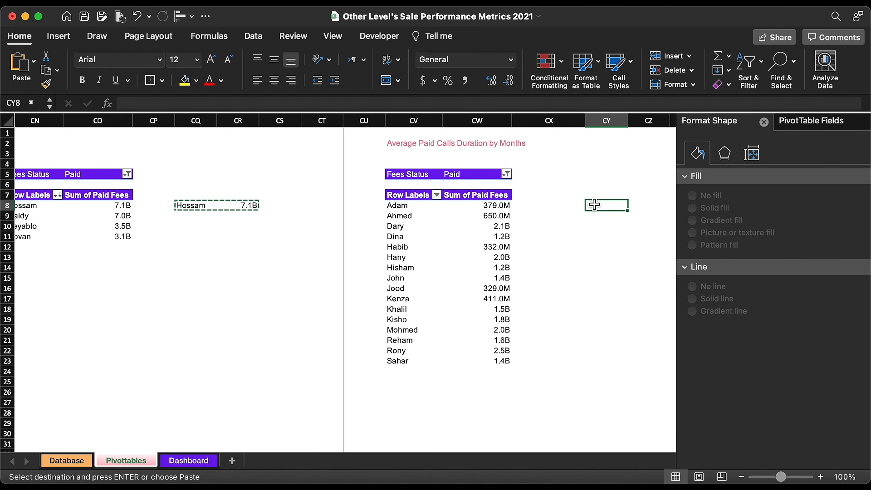
pyautogui.press('super+v')
pyautogui.hscroll(5, 604, 213)
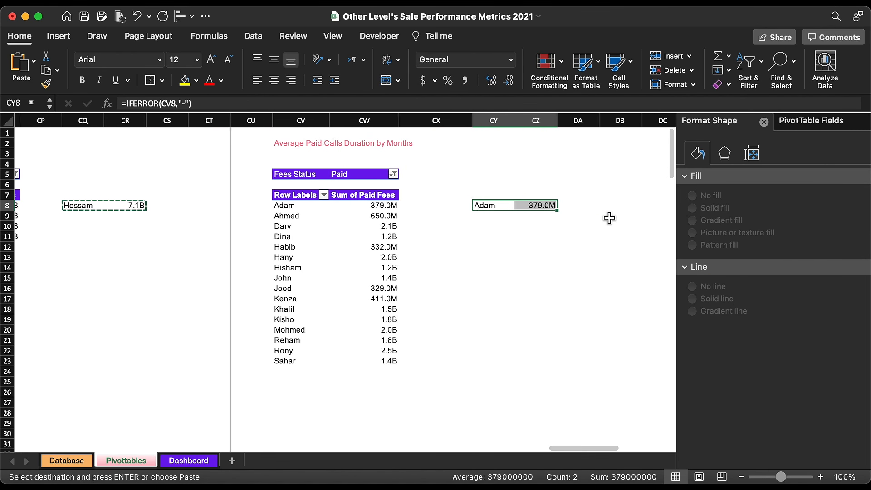
pyautogui.hscroll(1, 610, 219)
pyautogui.doubleClick(389, 205)
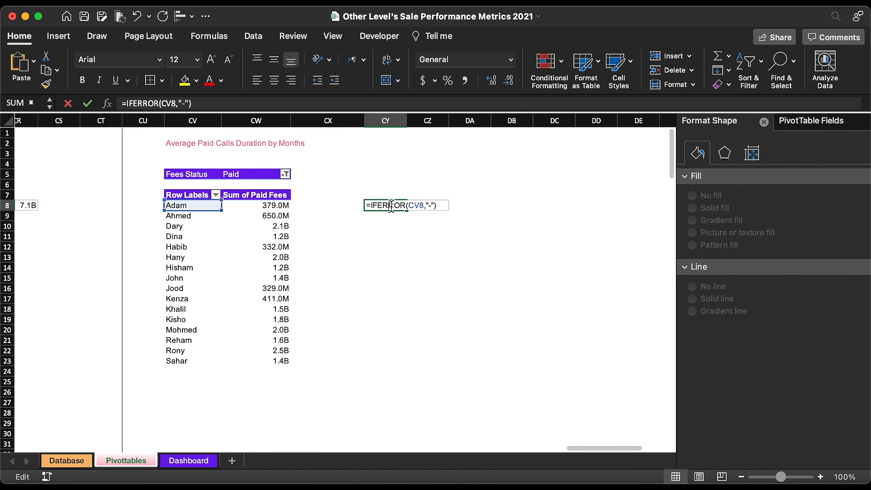
pyautogui.press('Escape')
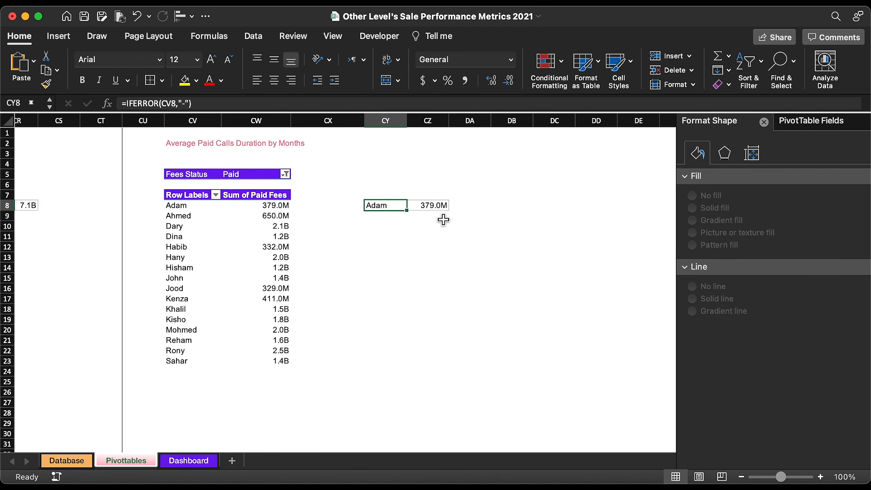
pyautogui.click(444, 218)
# Link the sales value text box in the Consultant card's top-seller group to cell CZ8 on the Pivottables sheet
pyautogui.click(203, 461)
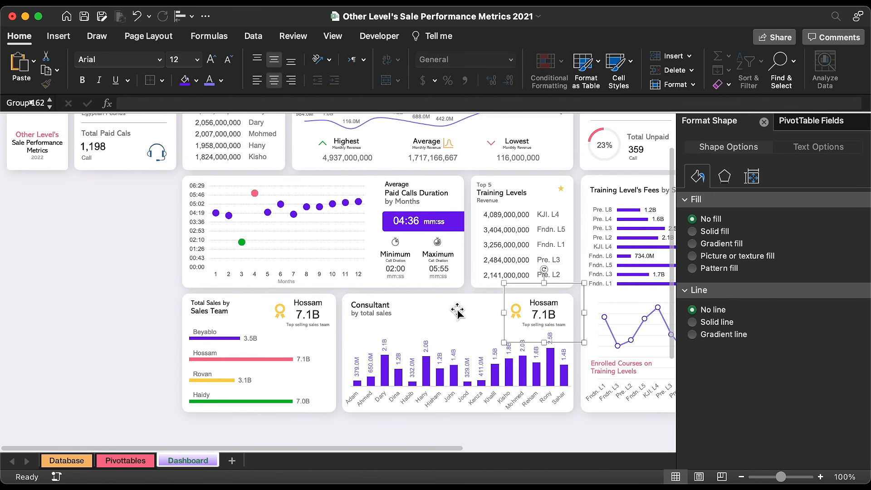
pyautogui.click(547, 315)
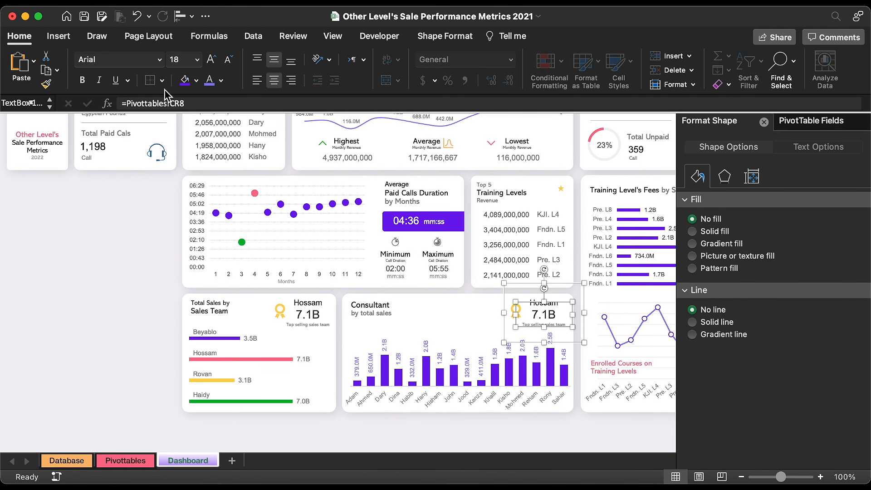
pyautogui.tripleClick(201, 101)
pyautogui.write('=')
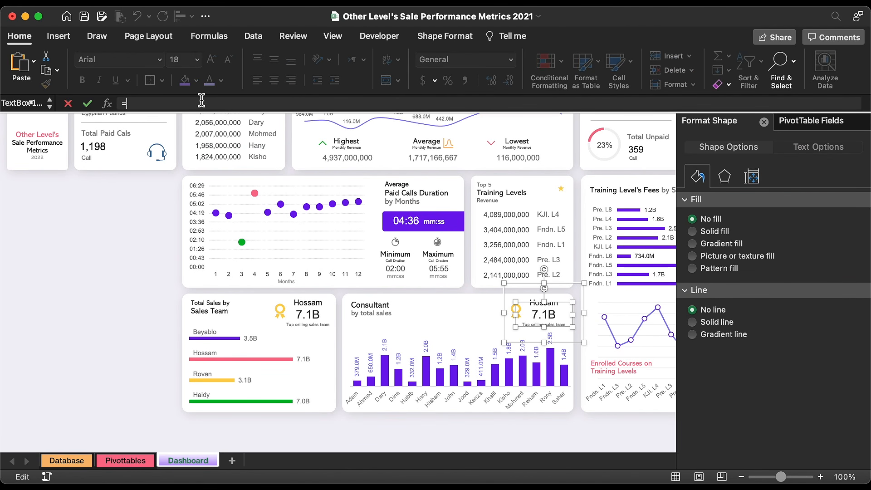
pyautogui.click(135, 461)
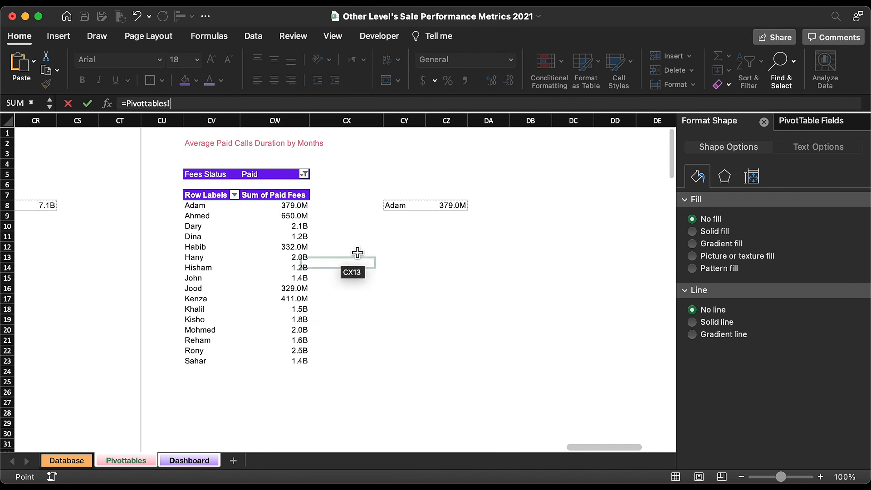
pyautogui.click(450, 207)
pyautogui.press('Return')
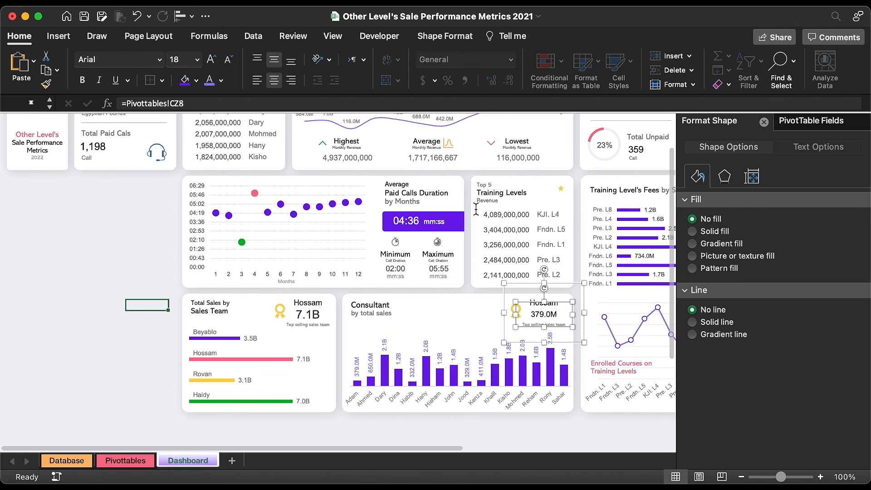
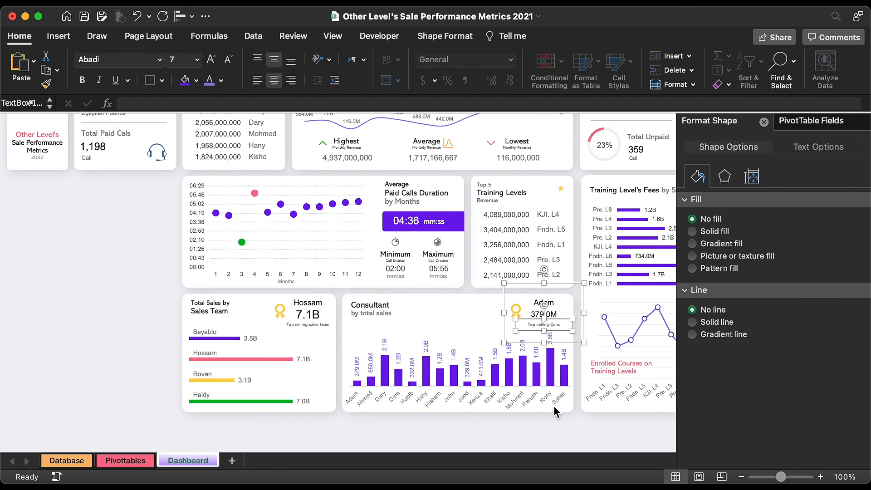
# Enlarge the sales value in the Consultant card's top-seller group to 18 pt and nudge the award icon outward from the text
pyautogui.click(556, 317)
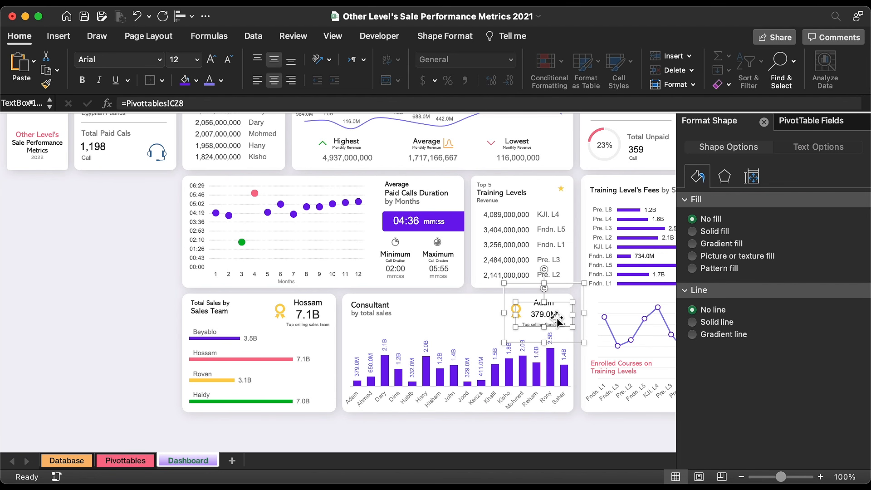
pyautogui.click(212, 59)
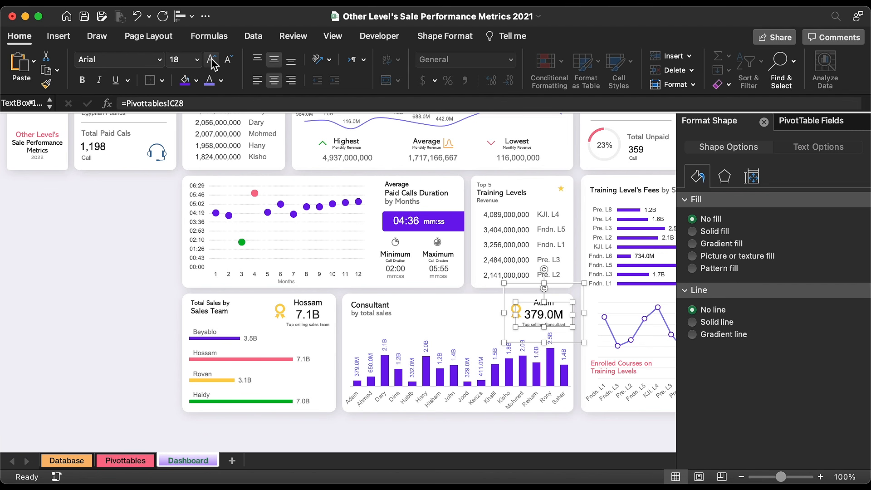
pyautogui.click(515, 312)
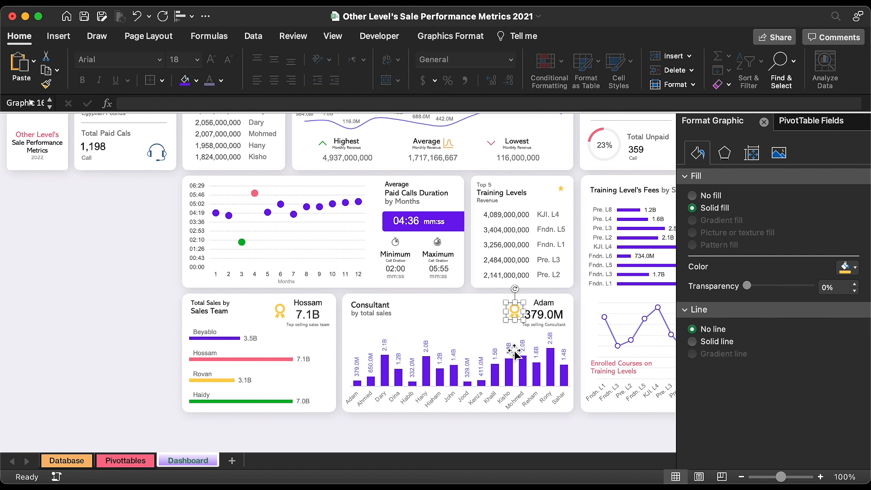
pyautogui.press('Left')
pyautogui.press('Escape')
# Clear the workspace around the dashboard by closing the formatting and field panes, hiding the formula bar and collapsing the ribbon
pyautogui.click(765, 123)
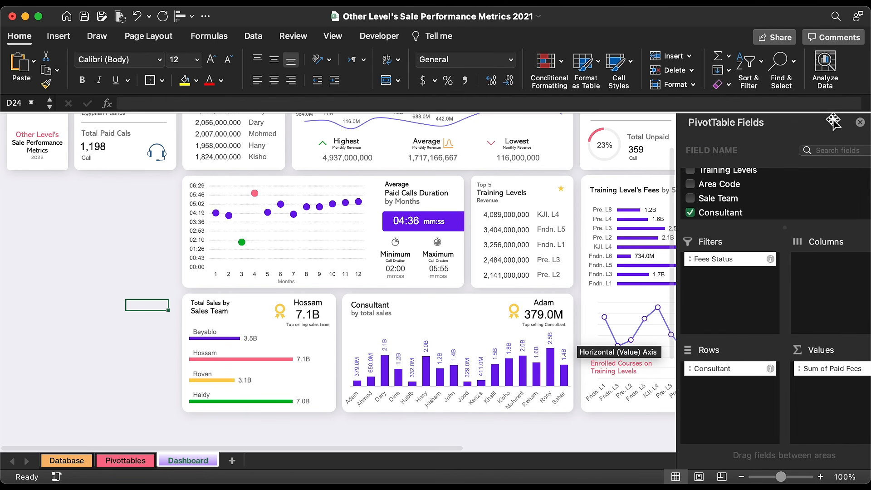
pyautogui.click(866, 123)
pyautogui.scroll(4, 865, 124)
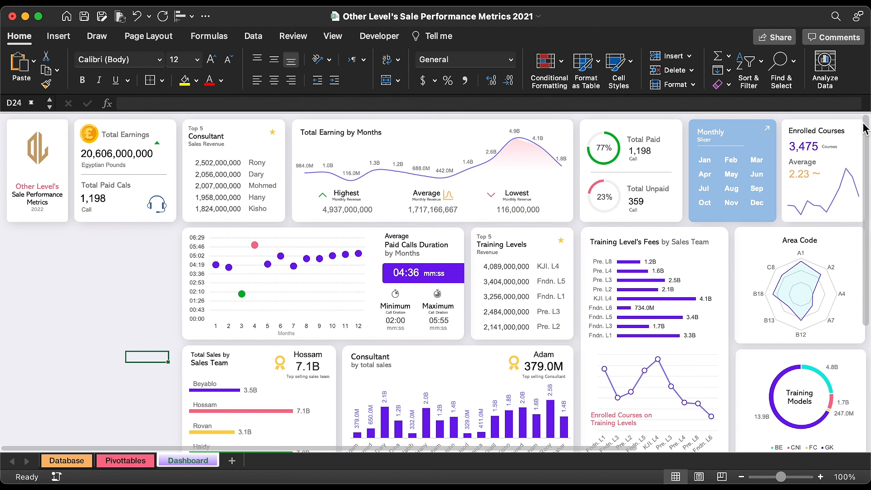
pyautogui.click(340, 40)
pyautogui.click(327, 66)
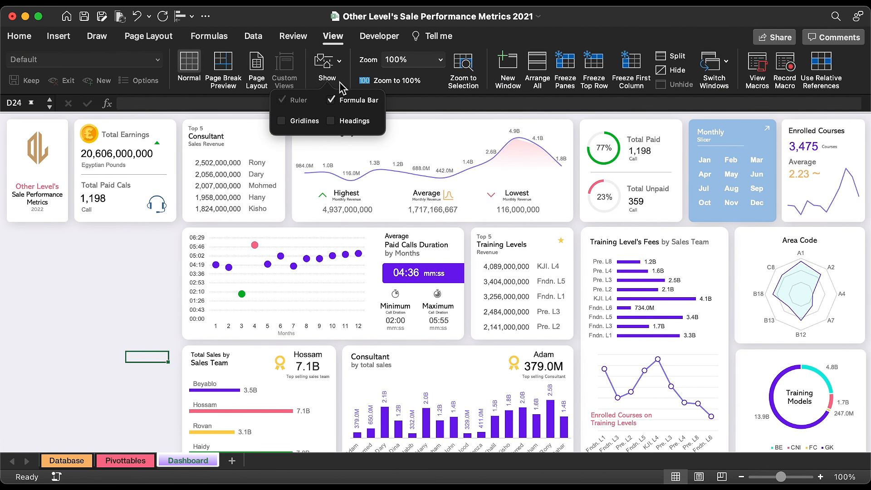
pyautogui.click(357, 100)
pyautogui.click(333, 36)
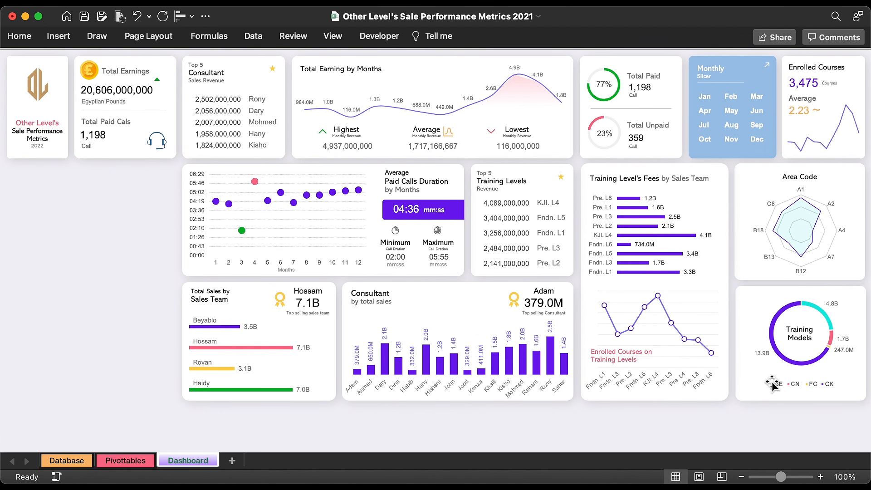
# Increase the font size of the legend in the Training Models doughnut chart
pyautogui.click(796, 385)
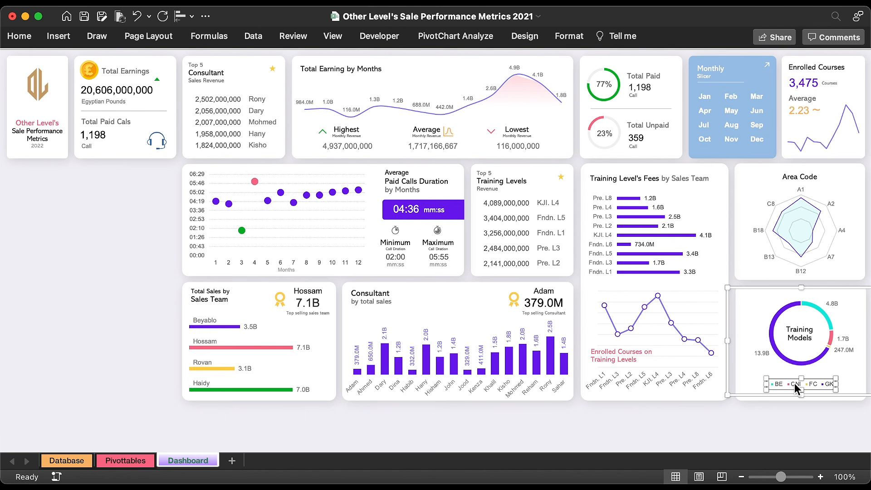
pyautogui.click(20, 36)
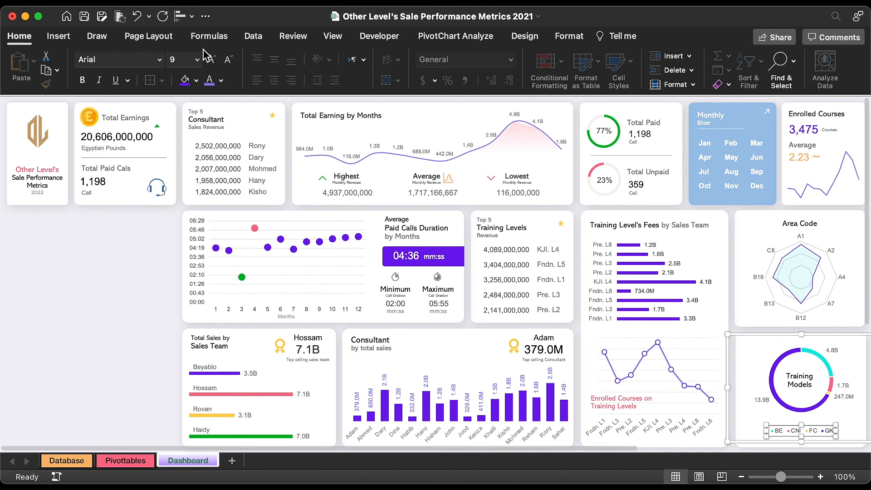
pyautogui.click(213, 60)
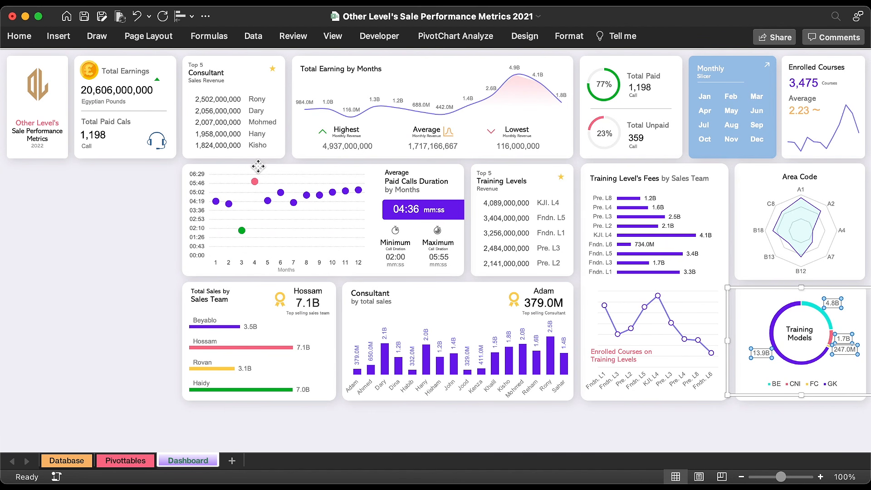
# Duplicate the paid calls duration card's background and align the copy's left edge with the logo card above it
pyautogui.moveTo(271, 167); pyautogui.dragTo(117, 185)
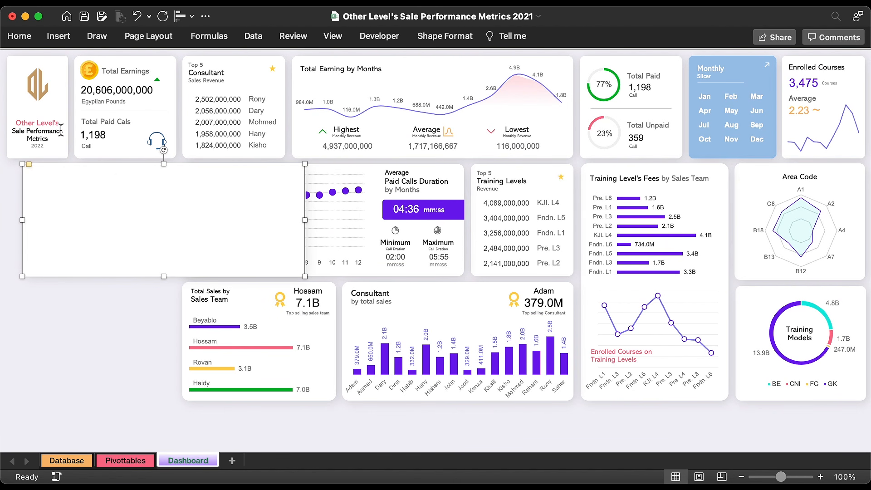
pyautogui.keyDown('shift'); pyautogui.click(23, 63); pyautogui.keyUp('shift')
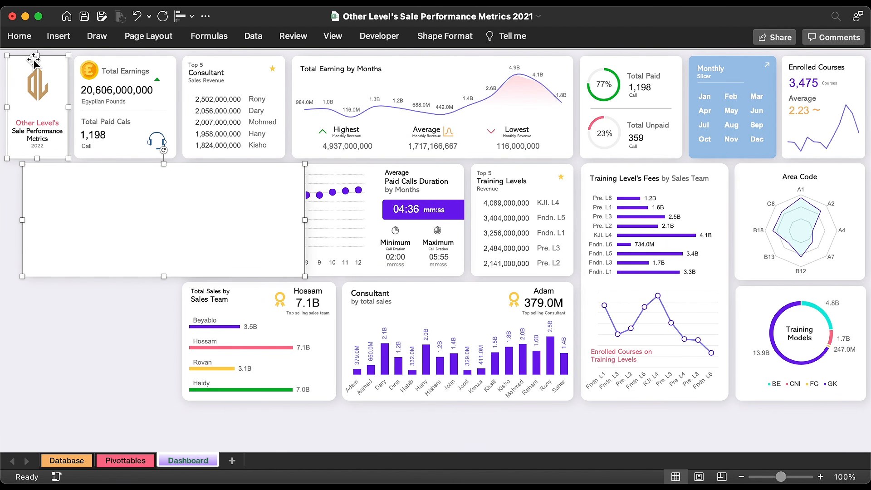
pyautogui.click(184, 16)
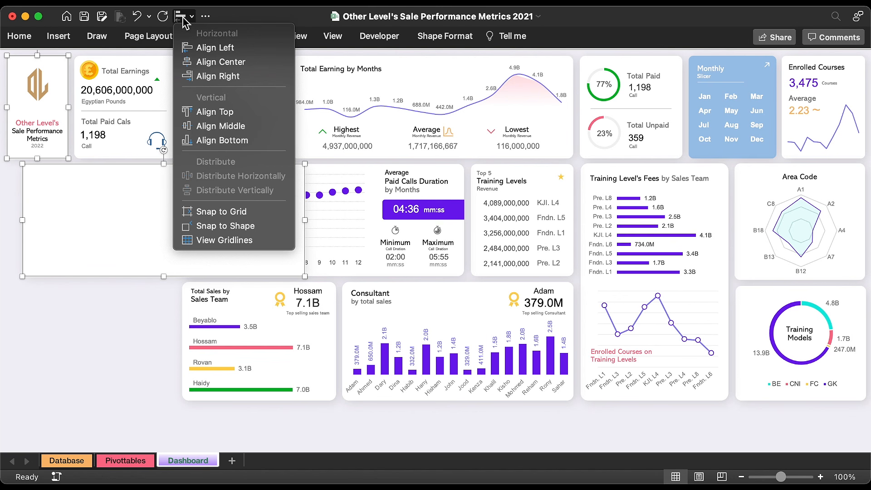
pyautogui.click(208, 48)
pyautogui.click(139, 317)
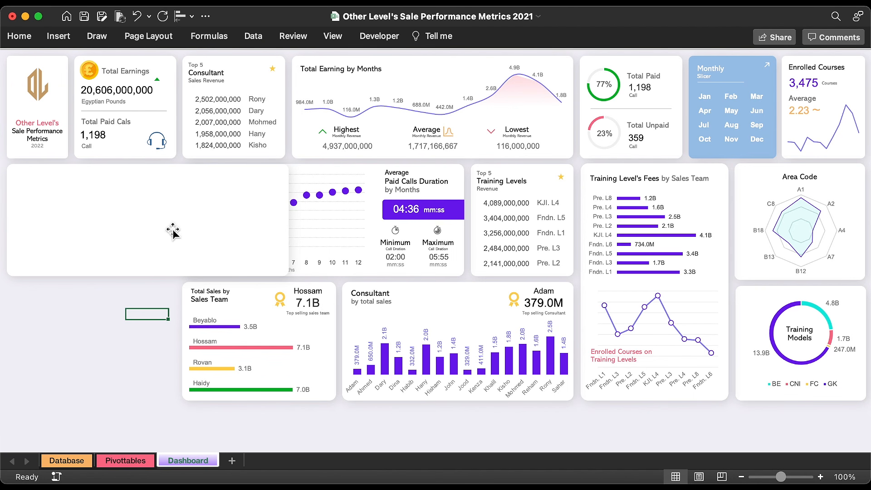
# Resize the blank card to fit the combined width of the logo and Total Earnings cards, make it taller, and adjust its corner rounding
pyautogui.click(171, 230)
pyautogui.moveTo(292, 281); pyautogui.dragTo(176, 367)
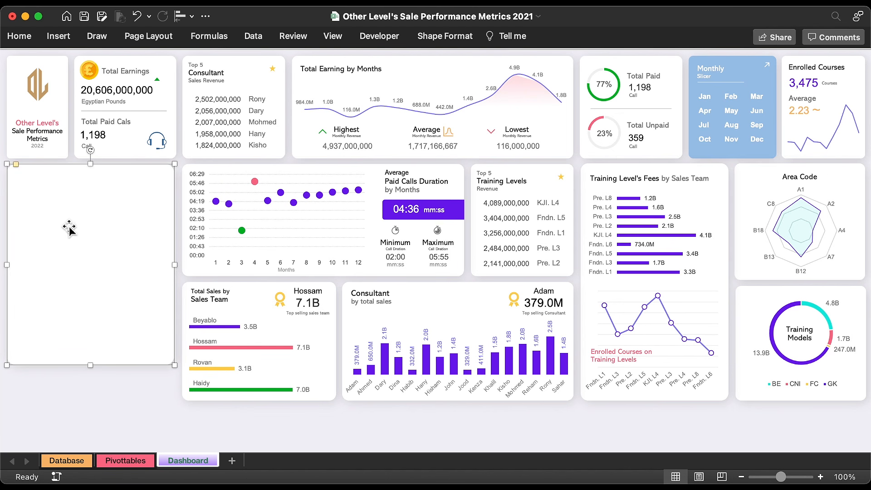
pyautogui.doubleClick(15, 165)
pyautogui.moveTo(16, 165); pyautogui.dragTo(16, 165)
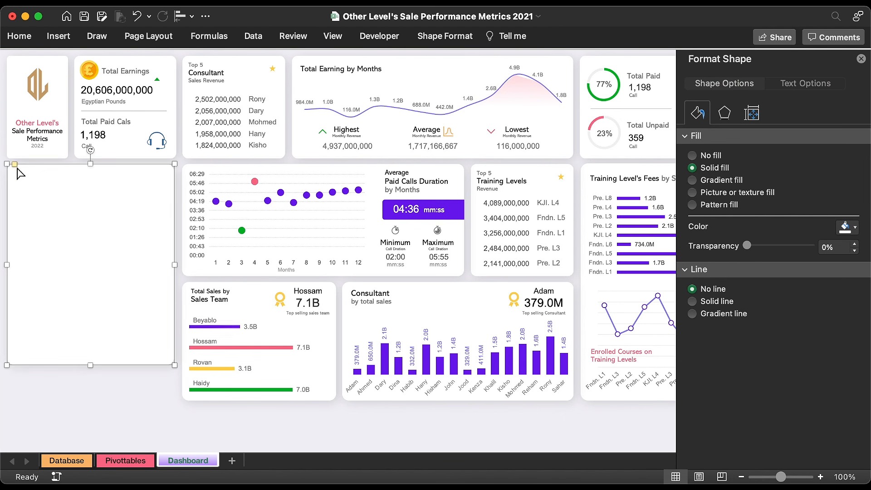
# Duplicate the Sales Team card's title into the new blank card, retitle it "Advertising Channel" and widen the text box to fit
pyautogui.click(208, 308)
pyautogui.press('super+d')
pyautogui.moveTo(237, 317); pyautogui.dragTo(55, 191)
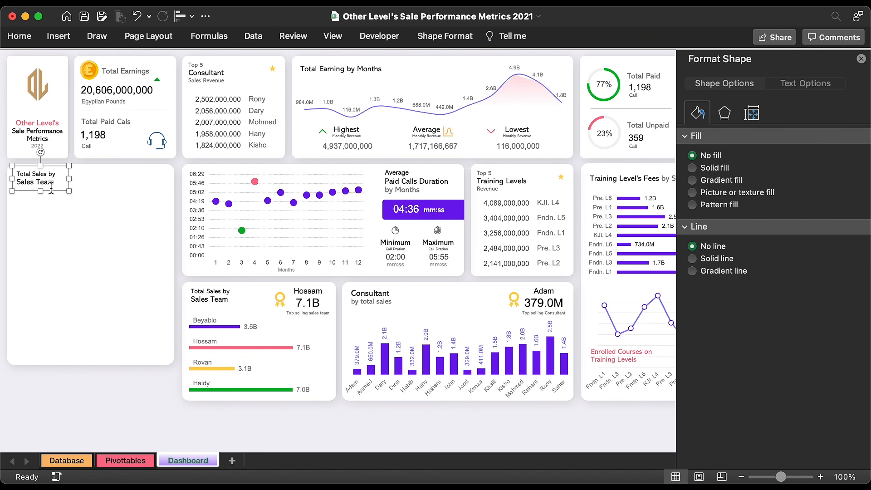
pyautogui.press('super+a')
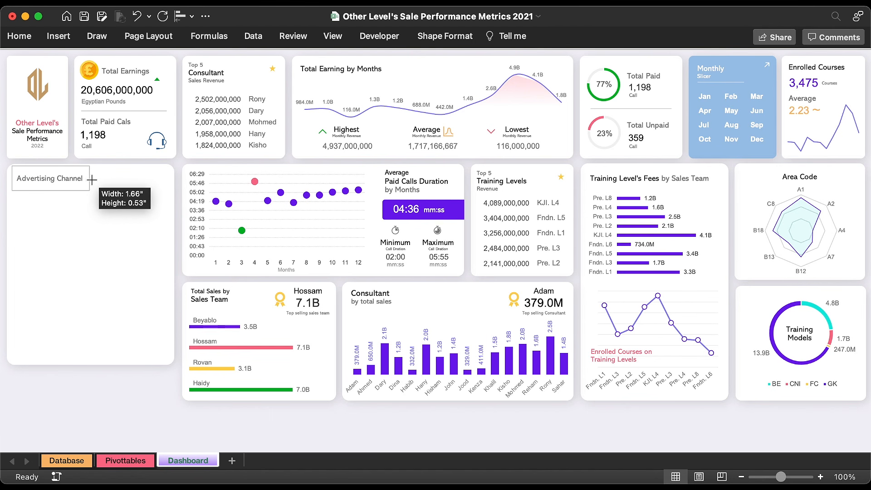
pyautogui.moveTo(89, 178); pyautogui.dragTo(102, 181)
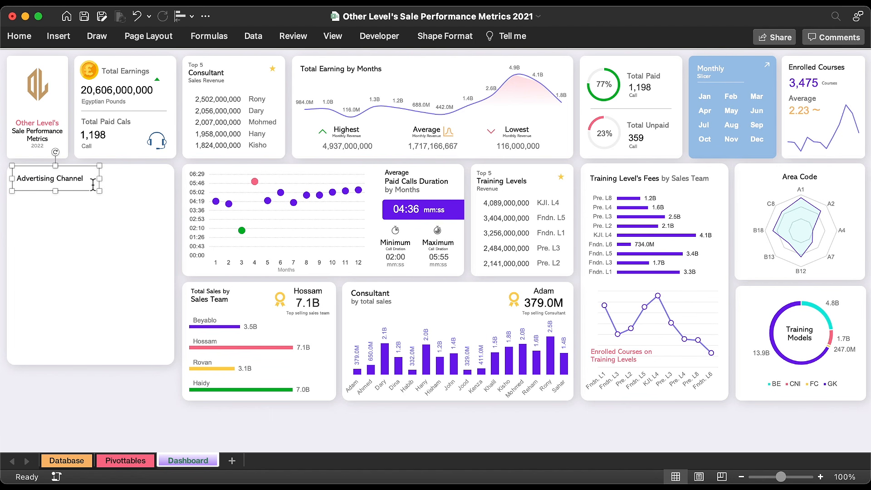
pyautogui.click(118, 390)
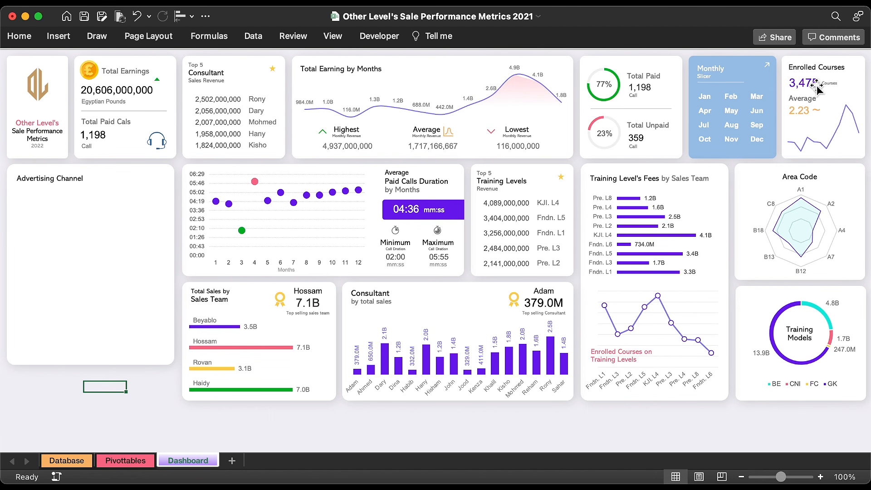
# Check the Database sheet's Advertising Channel column and copy the consultant pivot columns CT:CW to column DB on the Pivottables sheet
pyautogui.click(771, 69)
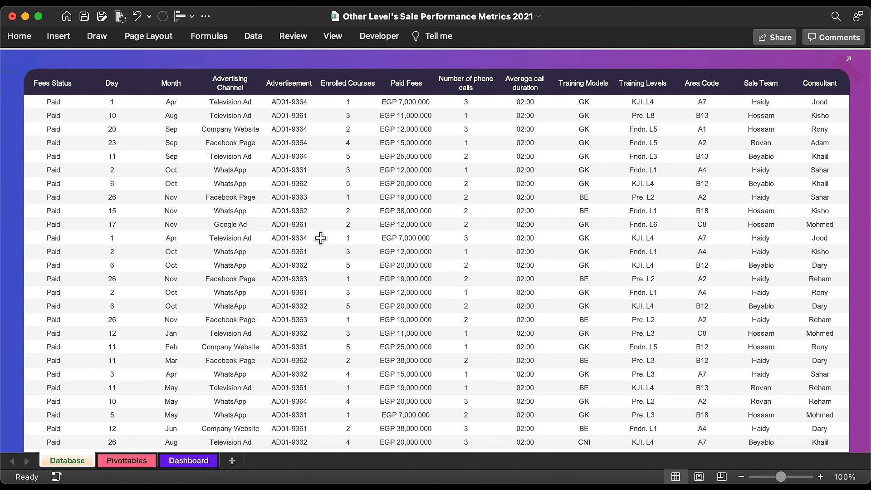
pyautogui.moveTo(246, 115); pyautogui.dragTo(235, 406)
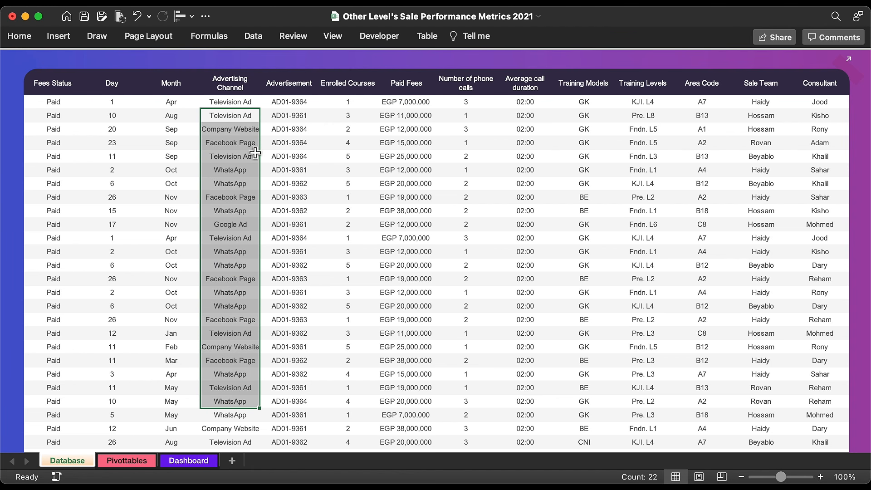
pyautogui.click(251, 122)
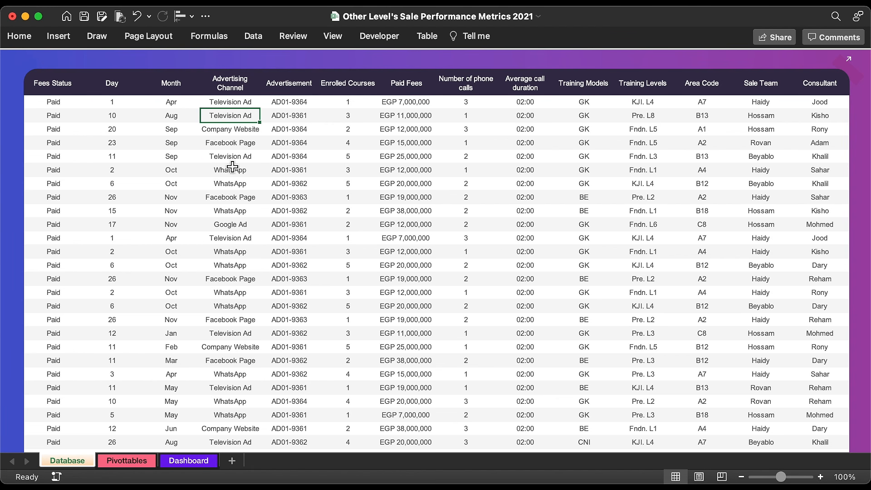
pyautogui.click(135, 462)
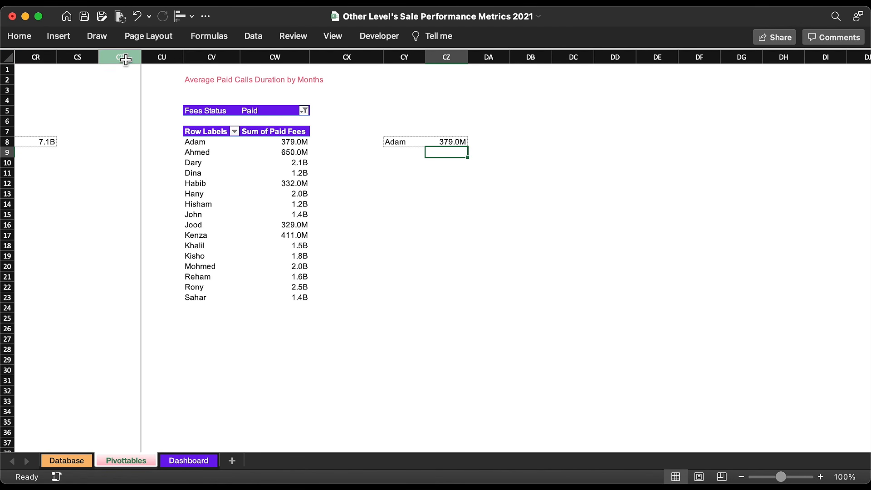
pyautogui.moveTo(126, 59); pyautogui.dragTo(281, 48)
pyautogui.press('super+c')
pyautogui.click(532, 58)
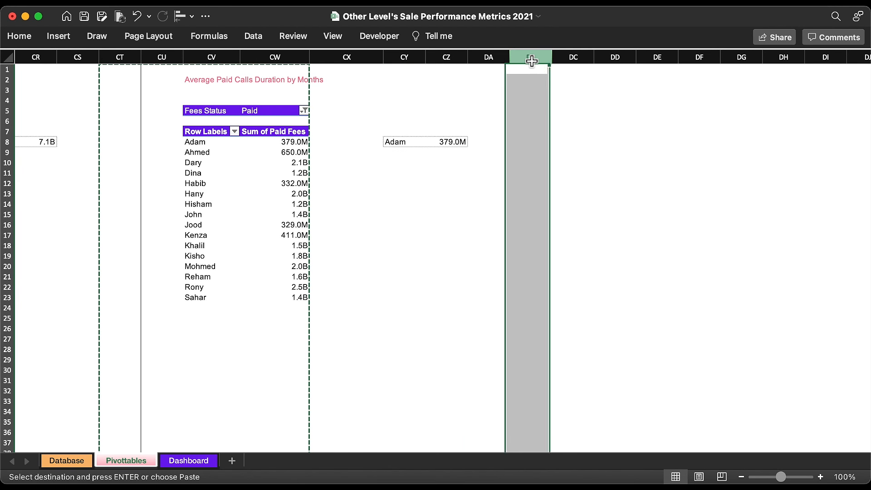
pyautogui.press('super+v')
pyautogui.hscroll(8, 615, 220)
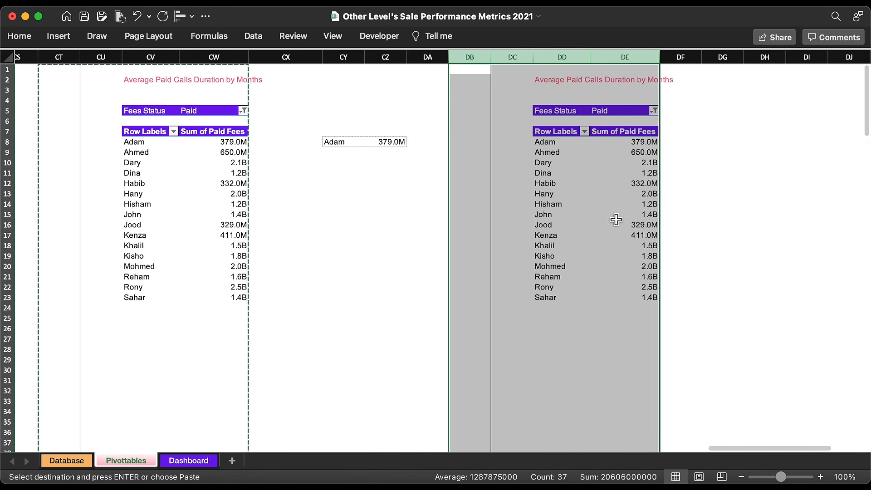
# Change the heading above the copied pivot table to "Advertising Channel"
pyautogui.click(424, 152)
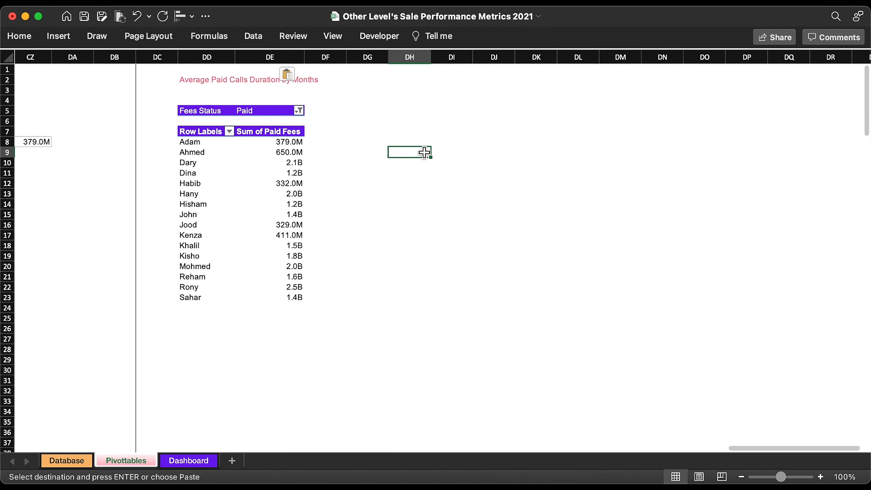
pyautogui.hscroll(3, 424, 152)
pyautogui.click(149, 82)
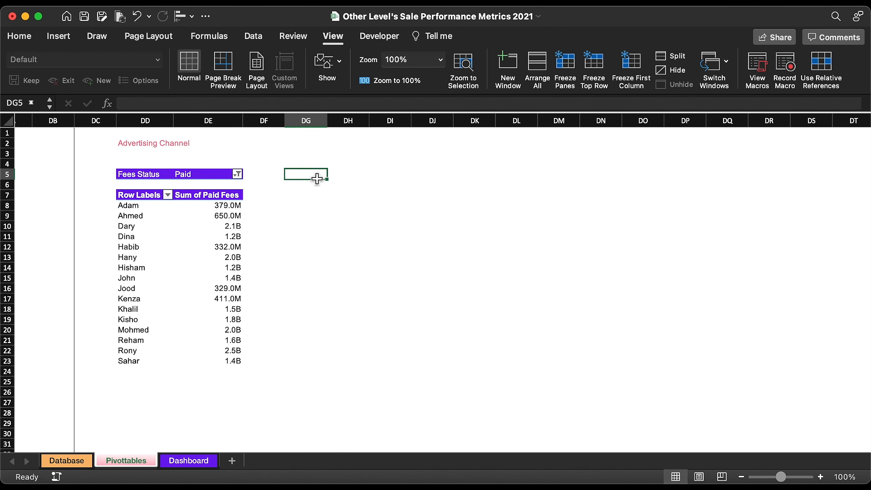
# Replace Consultant with Advertising Channel as the row field of the copied pivot table
pyautogui.click(238, 221)
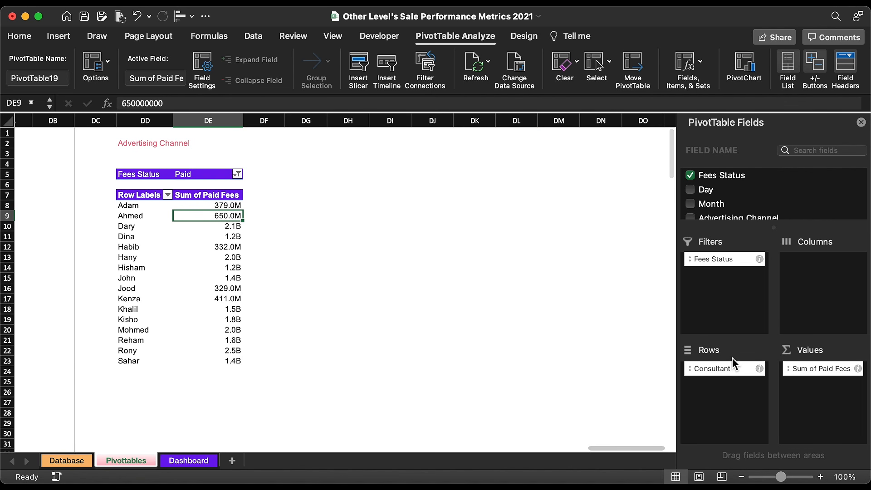
pyautogui.moveTo(736, 369); pyautogui.dragTo(712, 391)
pyautogui.scroll(-3, 728, 190)
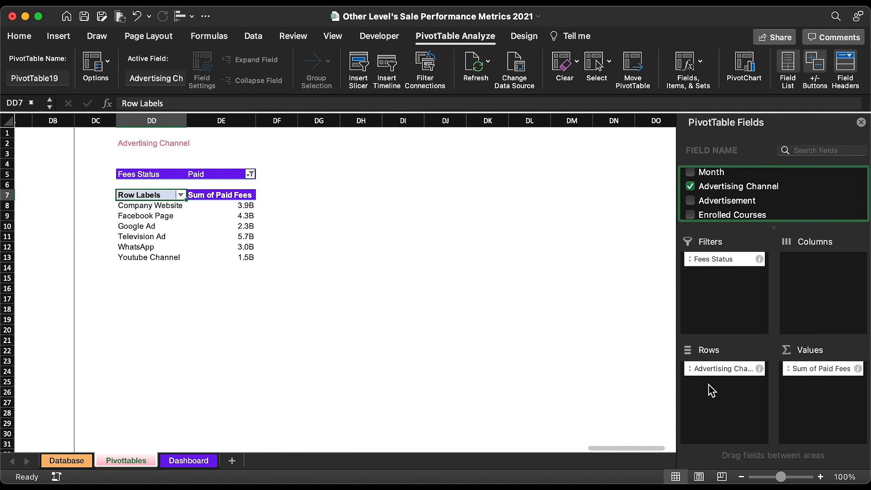
# Link cell DH7 to the first channel name of the pivot table with the formula =DD8
pyautogui.click(385, 199)
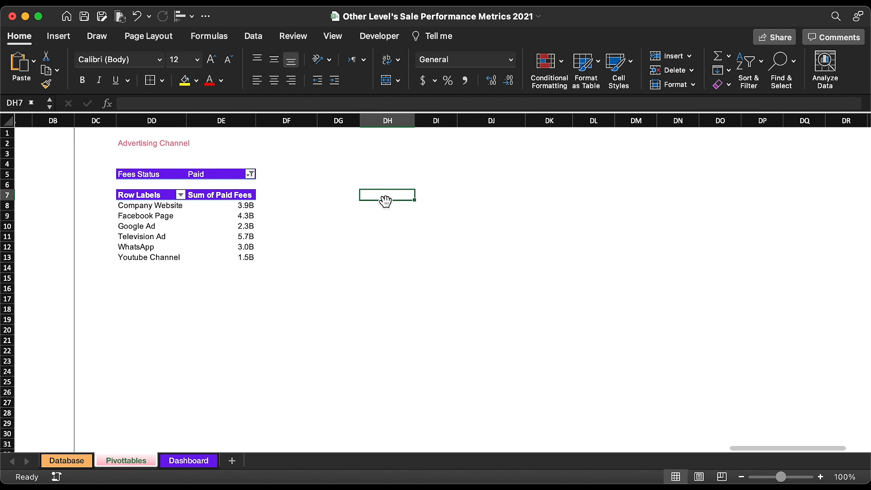
pyautogui.write('=')
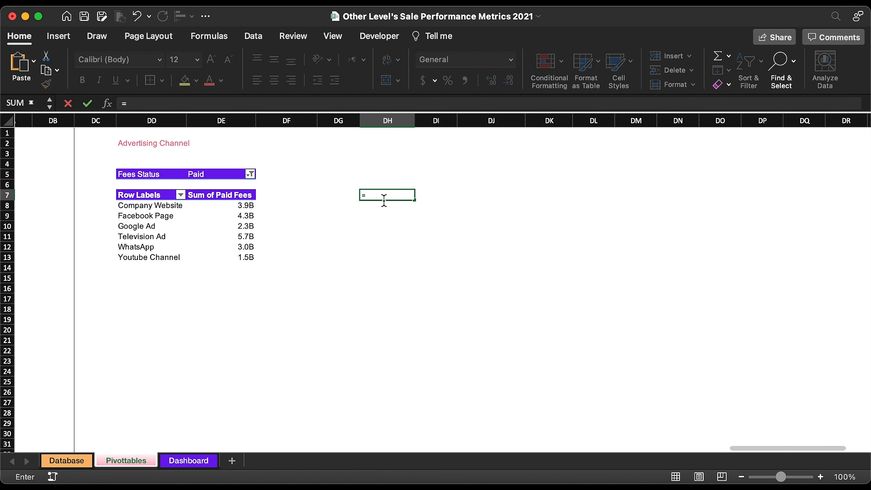
pyautogui.write('dd8')
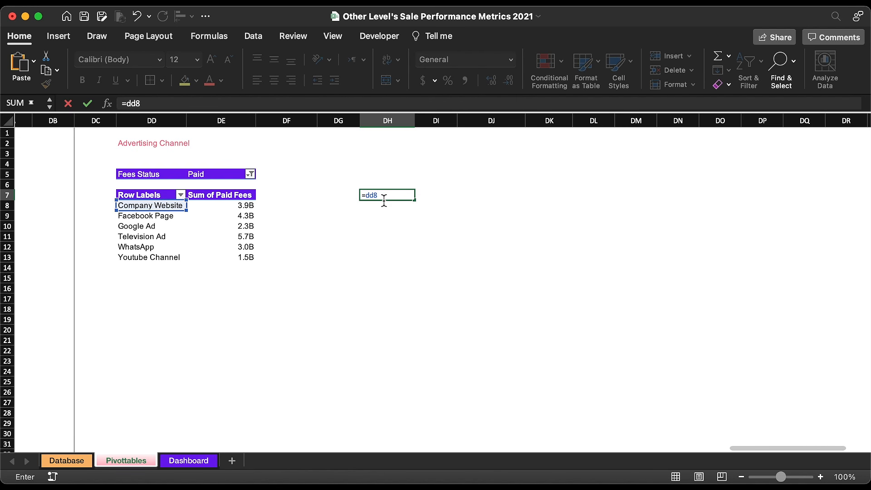
pyautogui.press('Return')
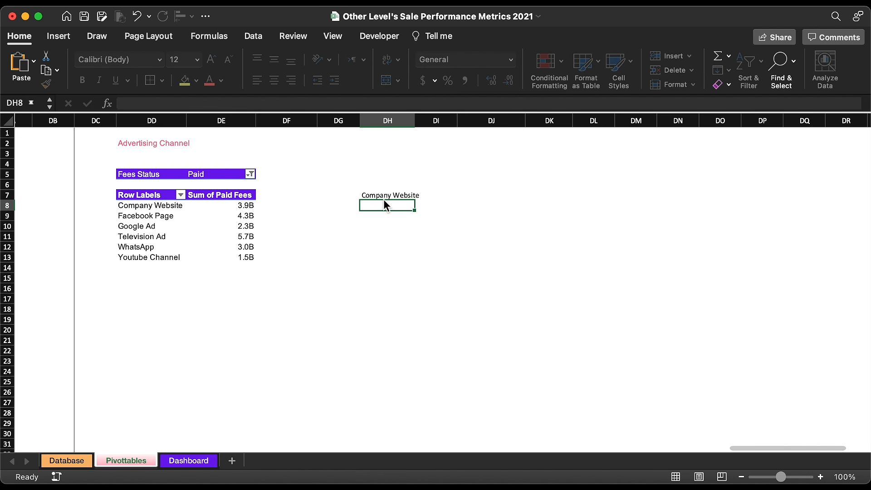
# Wrap the DD8 reference in cell DH7 in an IFERROR function that returns empty text on error
pyautogui.click(392, 196)
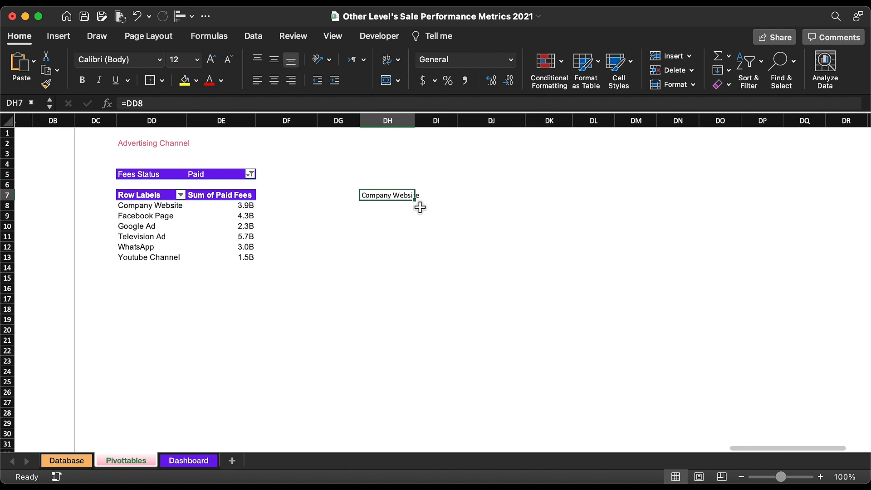
pyautogui.click(133, 101)
pyautogui.write('IF')
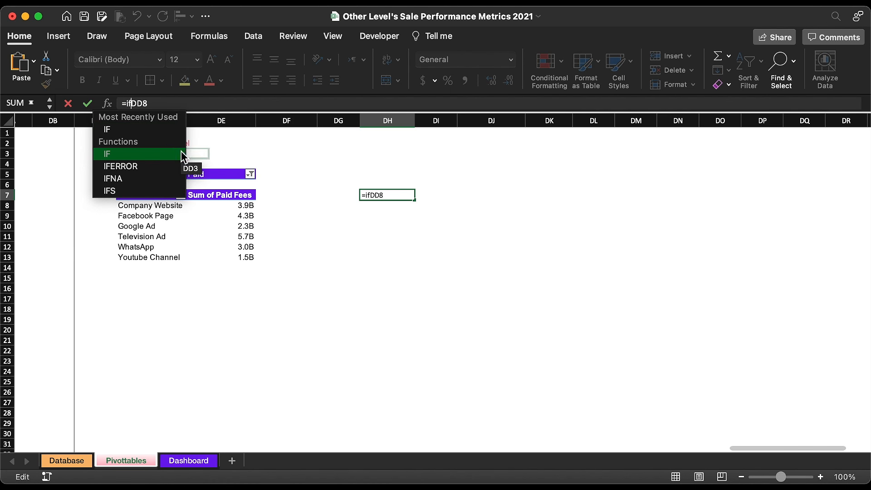
pyautogui.doubleClick(151, 167)
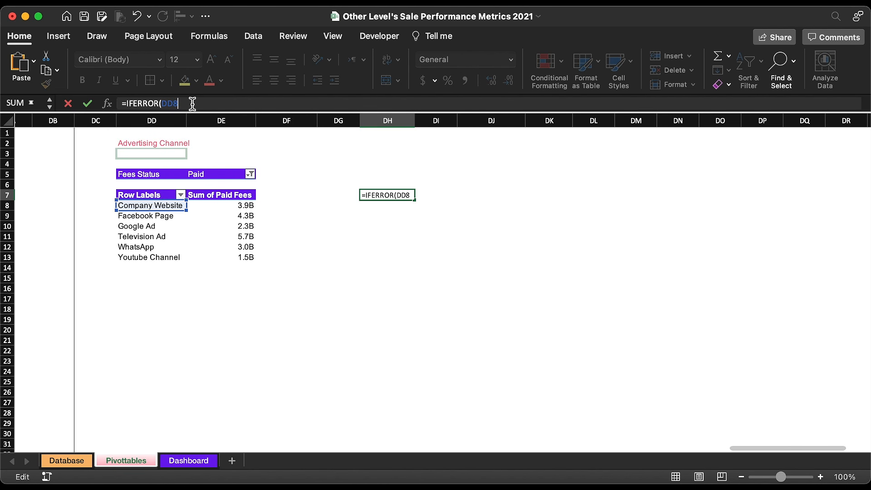
pyautogui.write(',""')
pyautogui.press('Return')
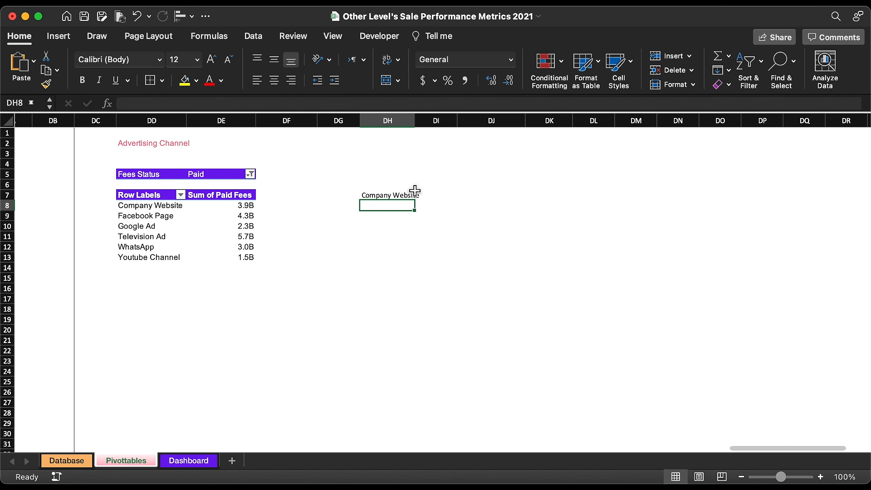
# Fill the IFERROR formula down from DH7 to DH12 to cover all six advertising channels
pyautogui.click(399, 199)
pyautogui.moveTo(417, 205); pyautogui.dragTo(440, 192)
pyautogui.press('Down')
# Move the linked channel names into row 7 across DI:DN as Youtube Channel, Google Ad, WhatsApp, Company Website, Facebook Page and Television Ad
pyautogui.click(385, 248)
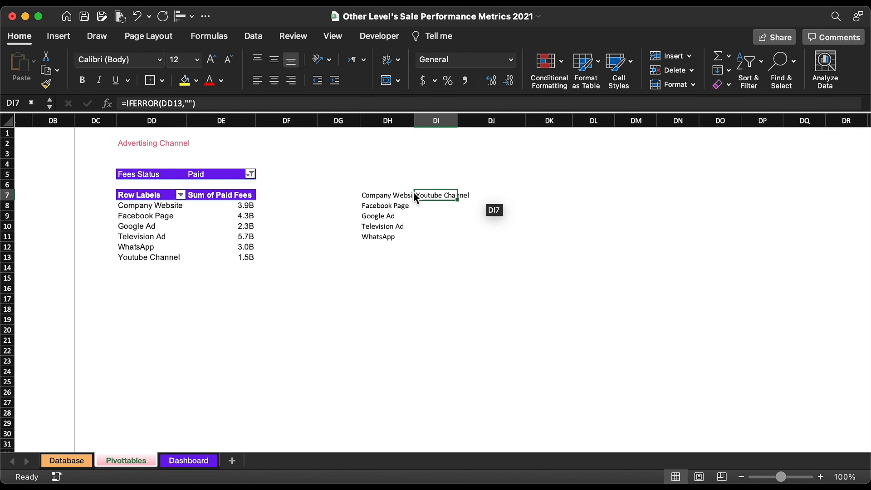
pyautogui.click(376, 217)
pyautogui.moveTo(377, 221); pyautogui.dragTo(486, 207)
pyautogui.click(378, 240)
pyautogui.moveTo(379, 244); pyautogui.dragTo(540, 196)
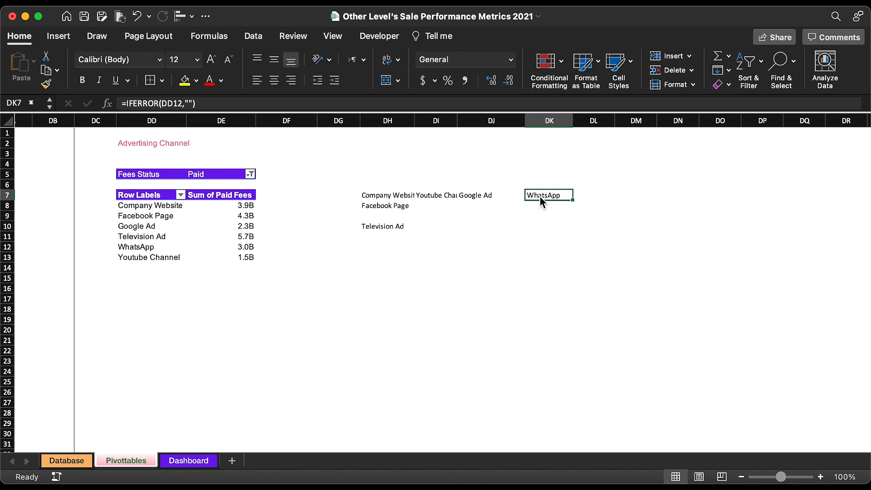
pyautogui.click(377, 196)
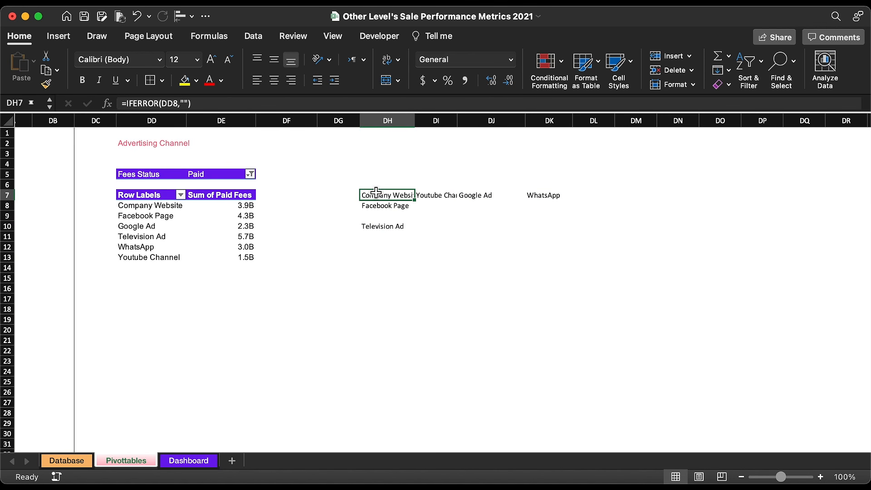
pyautogui.moveTo(377, 191); pyautogui.dragTo(589, 200)
pyautogui.click(382, 210)
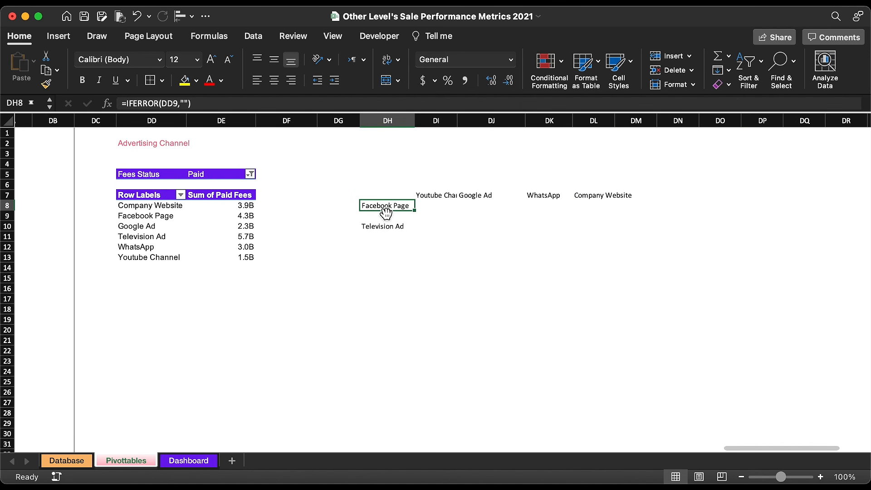
pyautogui.moveTo(386, 212); pyautogui.dragTo(650, 195)
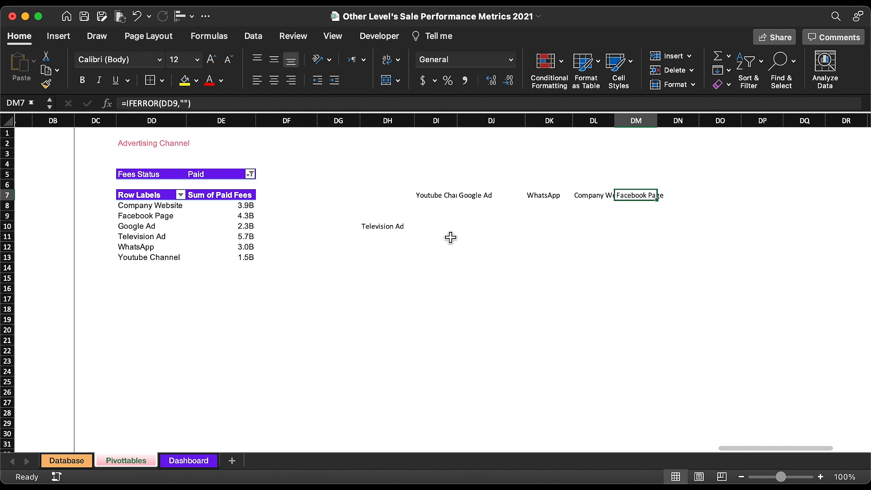
pyautogui.click(381, 229)
pyautogui.moveTo(382, 231); pyautogui.dragTo(669, 196)
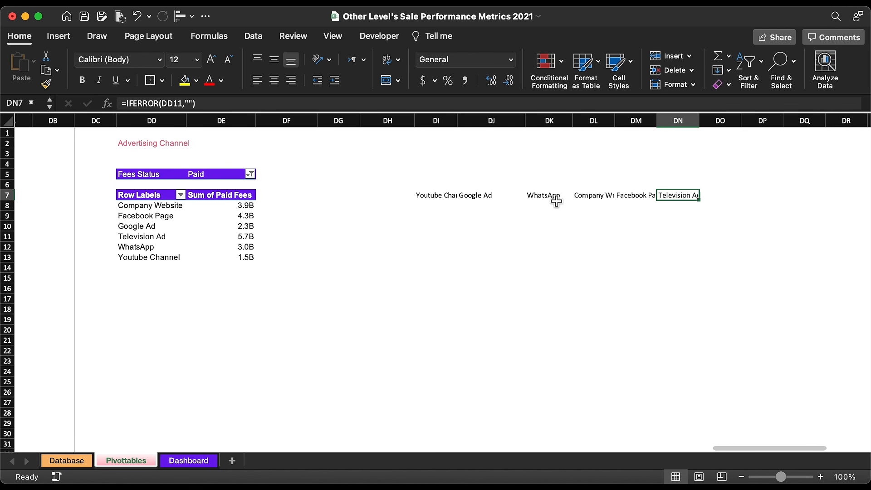
# Give columns DI:DN one equal, narrower width and set their cells to centred alignment with wrapped text
pyautogui.moveTo(437, 121)
pyautogui.mouseDown()
pyautogui.moveTo(684, 127)
pyautogui.moveTo(453, 120)
pyautogui.mouseUp()
pyautogui.click(275, 60)
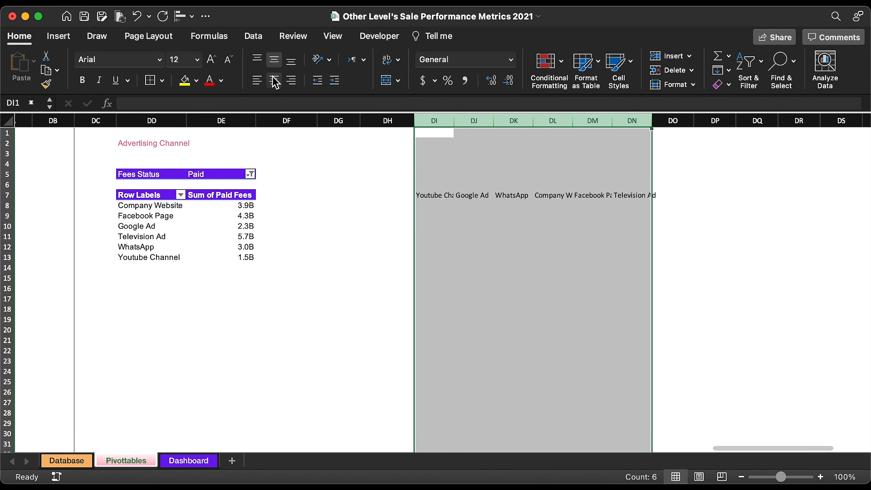
pyautogui.click(274, 80)
pyautogui.click(390, 62)
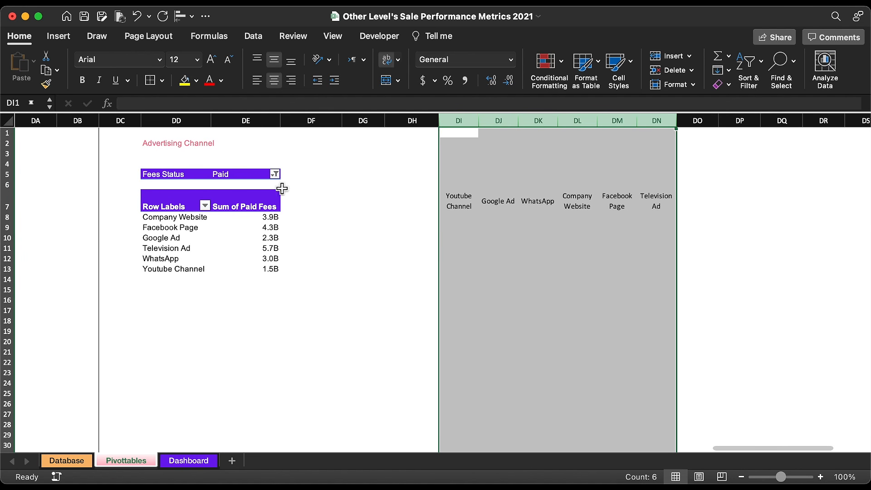
# Copy the pivot table's purple header formatting onto the channel names in DI7:DN7
pyautogui.click(257, 203)
pyautogui.click(46, 84)
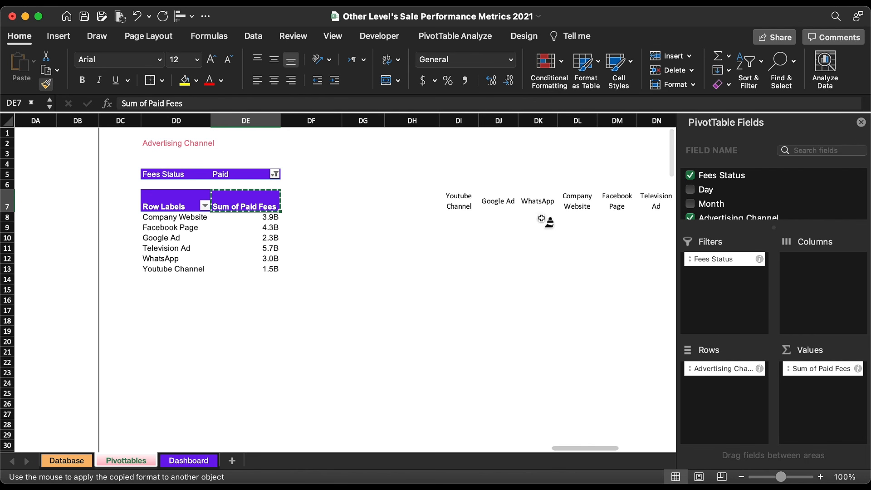
pyautogui.moveTo(462, 200); pyautogui.dragTo(654, 200)
# Label the row below the channel headers "Actual" in cell DH8
pyautogui.click(422, 217)
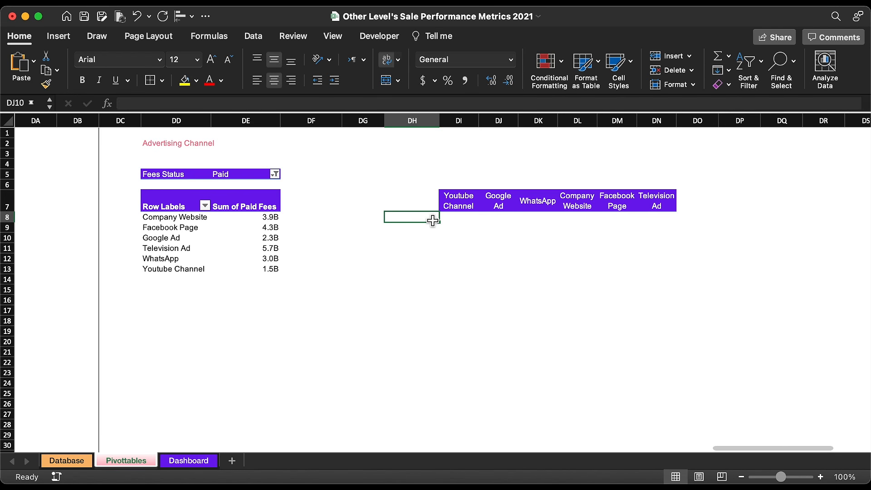
pyautogui.write('Actual')
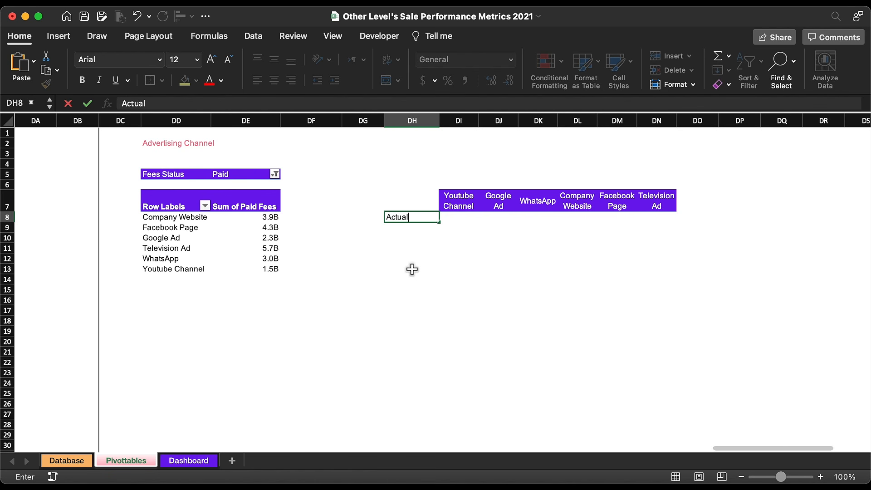
pyautogui.press('Return')
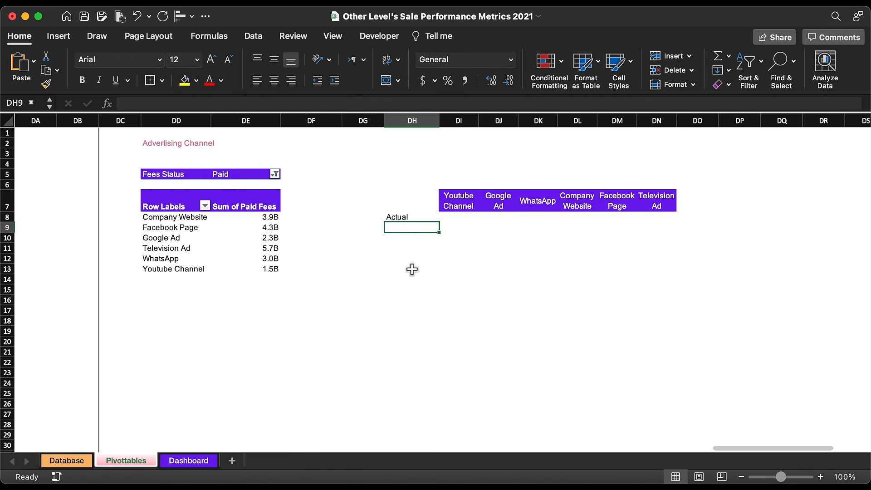
# Look up the Youtube Channel's paid fees in cell DI8 with =VLOOKUP(DI7,$DD:$DE,2,0)
pyautogui.click(449, 219)
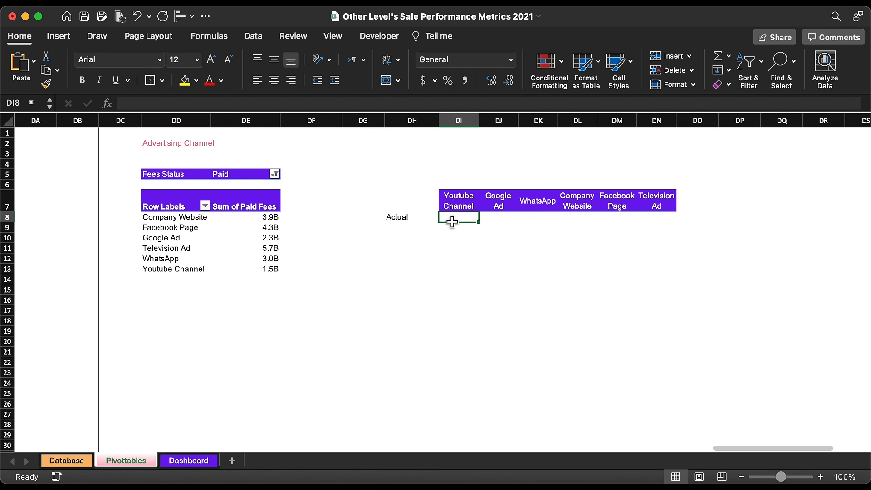
pyautogui.write('=vl')
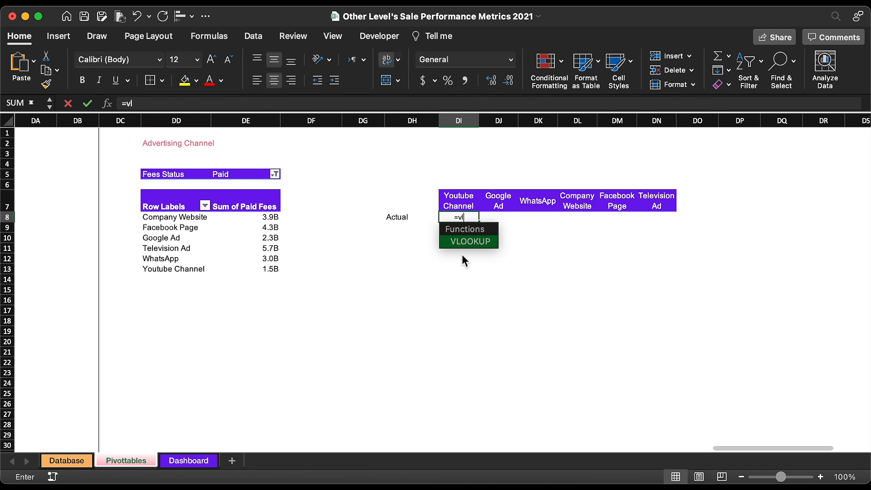
pyautogui.doubleClick(472, 242)
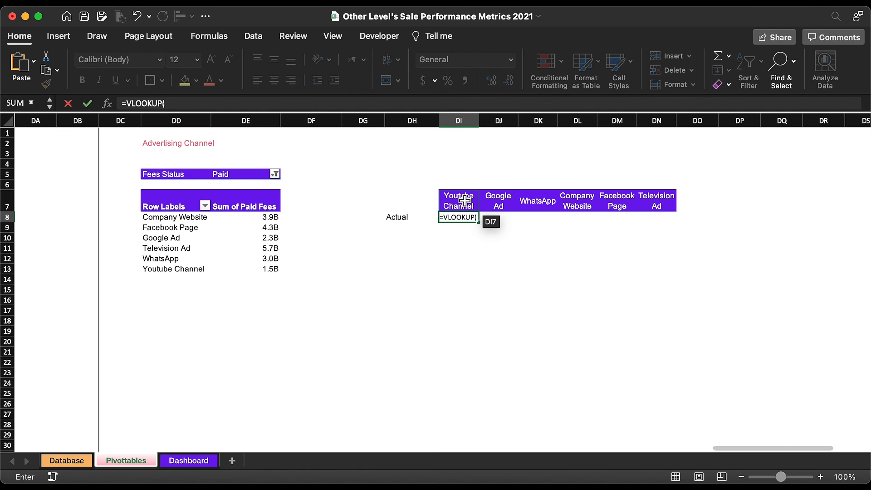
pyautogui.click(466, 201)
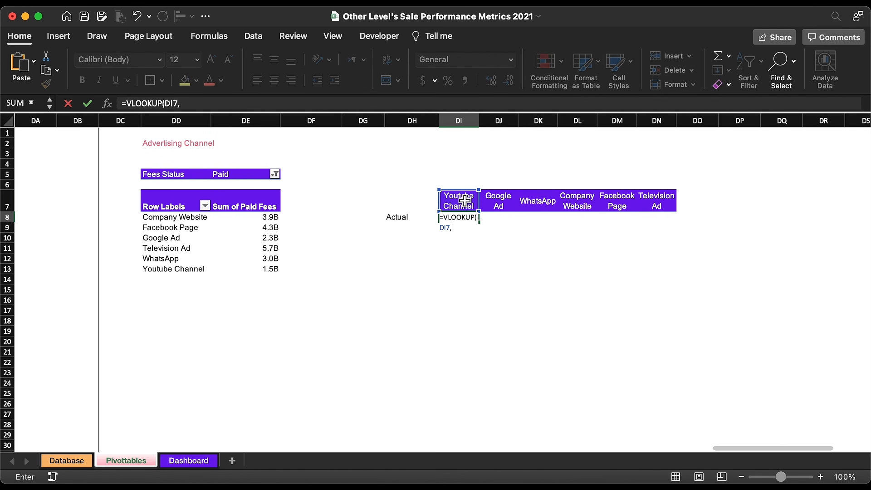
pyautogui.moveTo(204, 121); pyautogui.dragTo(245, 126)
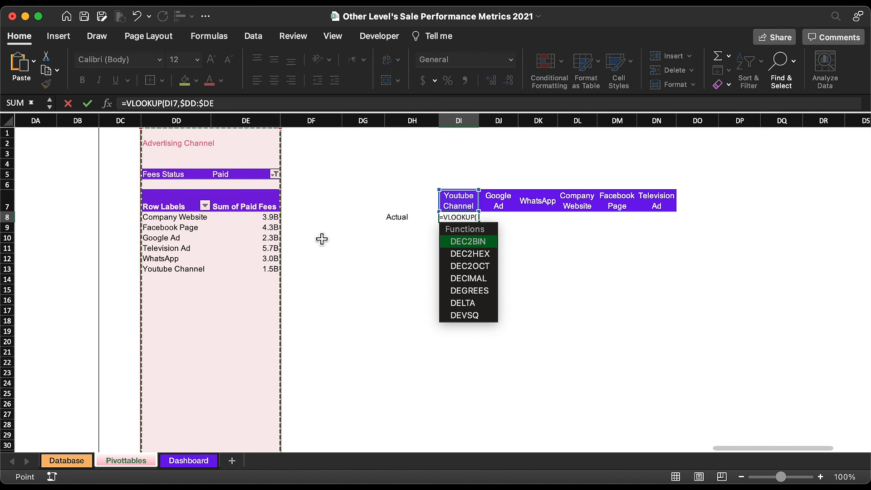
pyautogui.write(',2')
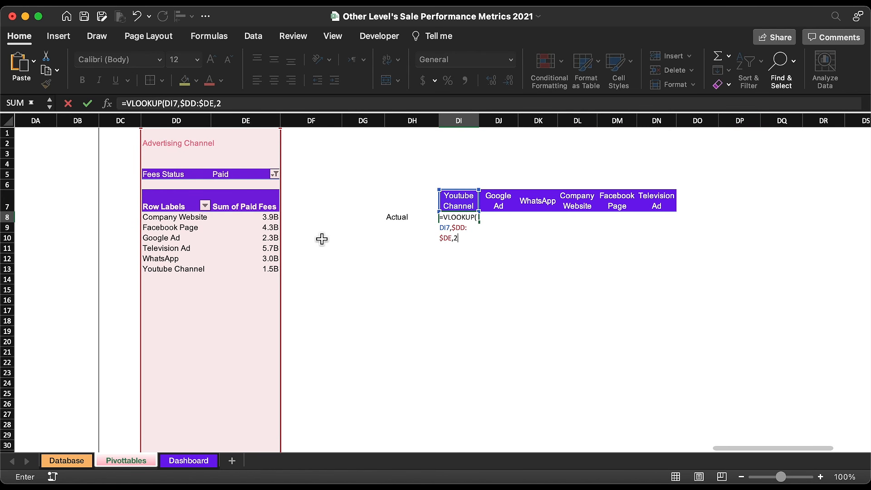
pyautogui.write(',')
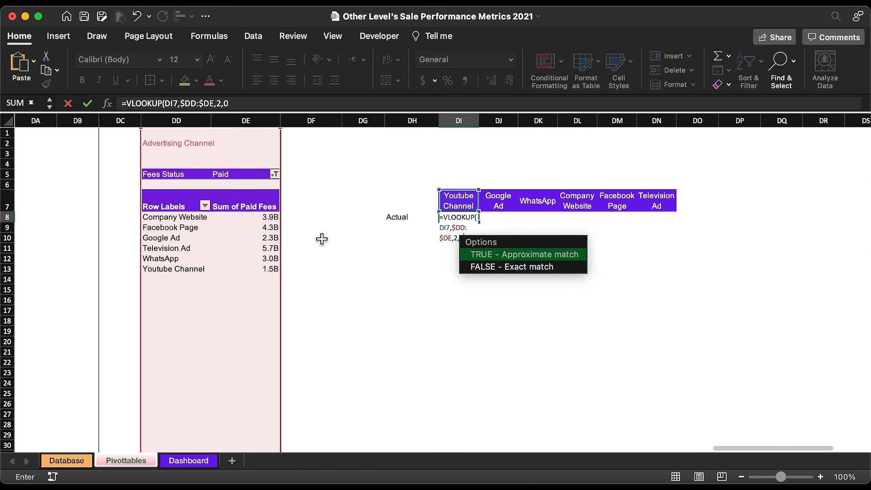
pyautogui.write('0)')
pyautogui.press('Return')
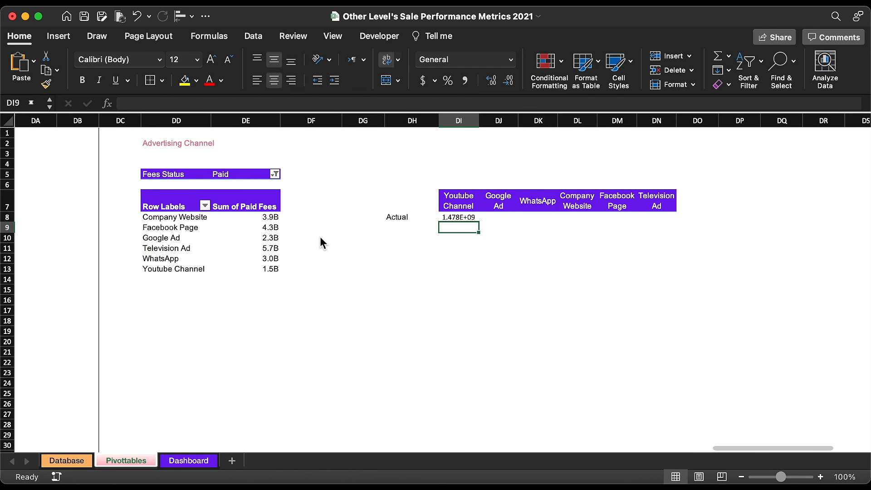
# Copy the pivot values' number format onto DI8, fill the lookup across to DN8 and centre the row's values
pyautogui.click(270, 228)
pyautogui.click(54, 85)
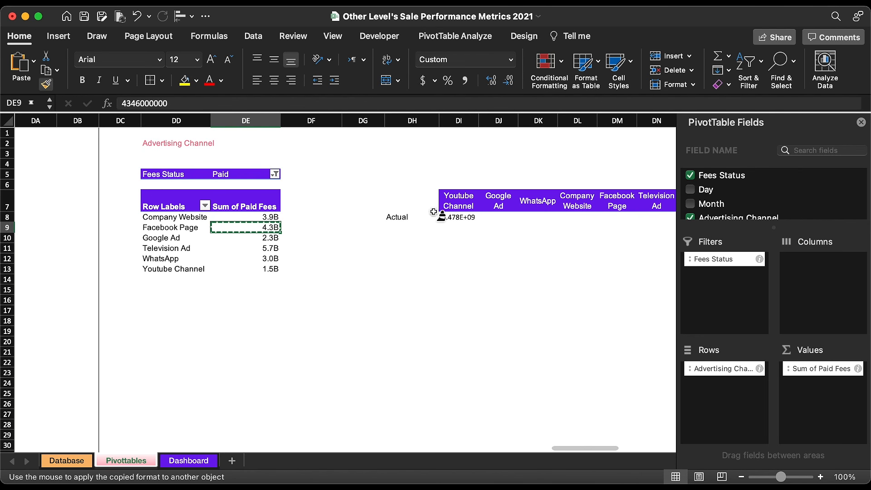
pyautogui.click(460, 218)
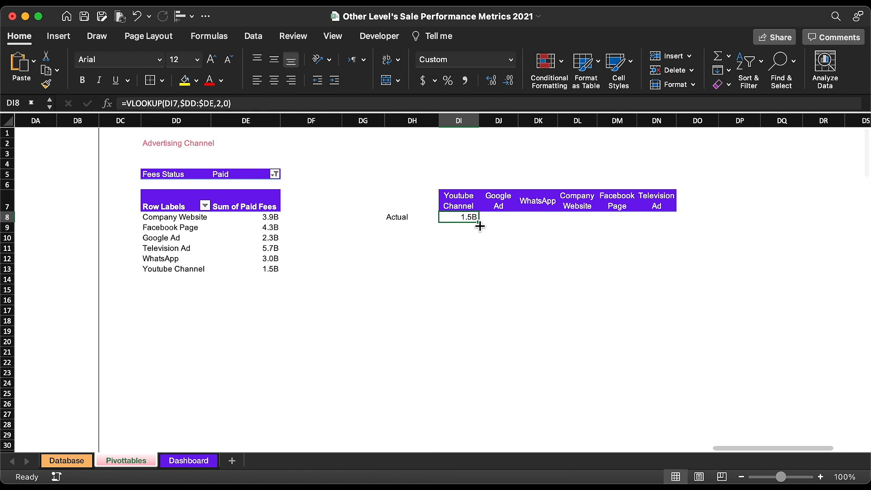
pyautogui.moveTo(479, 223); pyautogui.dragTo(668, 220)
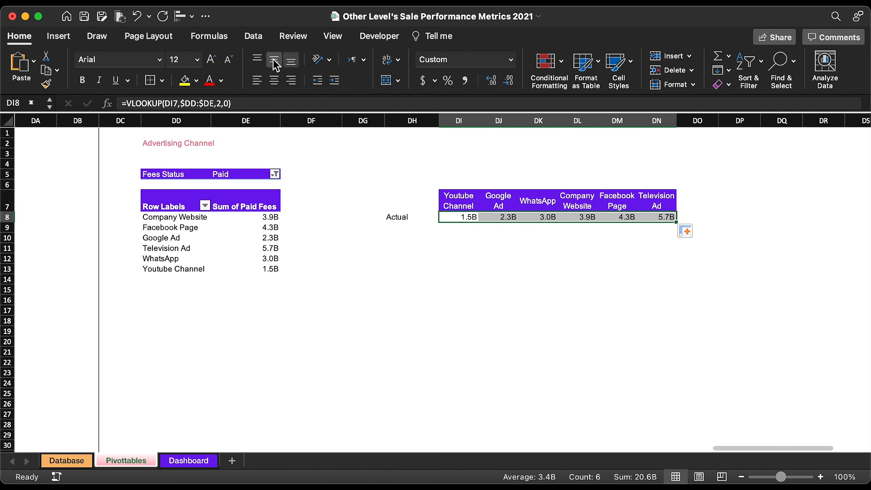
pyautogui.click(275, 81)
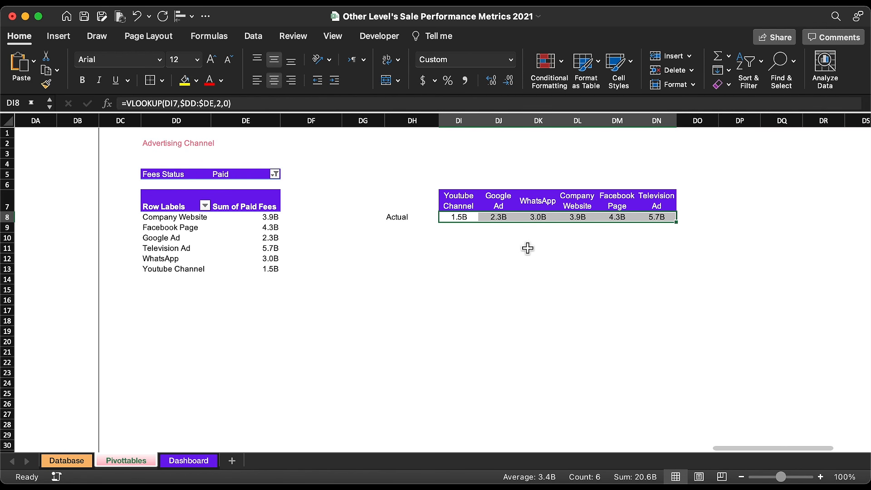
pyautogui.click(498, 268)
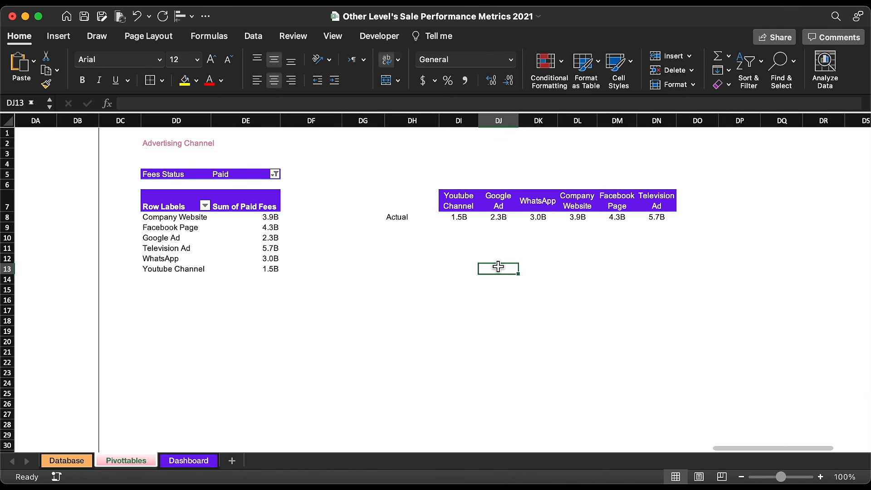
# Calculate the maximum paid fees in DI9 with =MAX($DE:$DE) and fill the formula across to DN9
pyautogui.click(466, 228)
pyautogui.write('=ma')
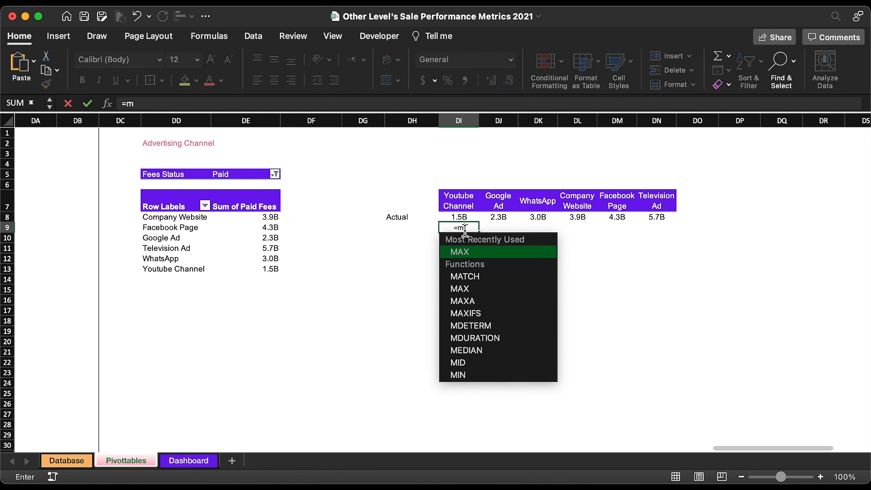
pyautogui.doubleClick(472, 253)
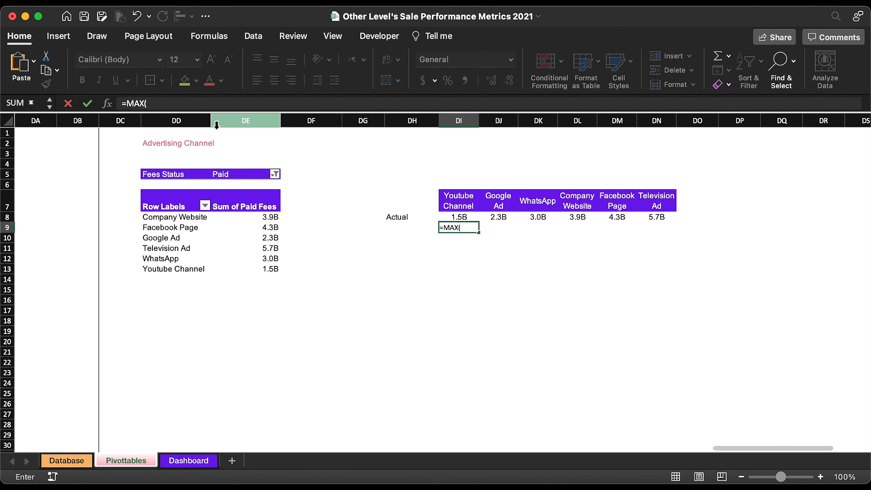
pyautogui.click(235, 121)
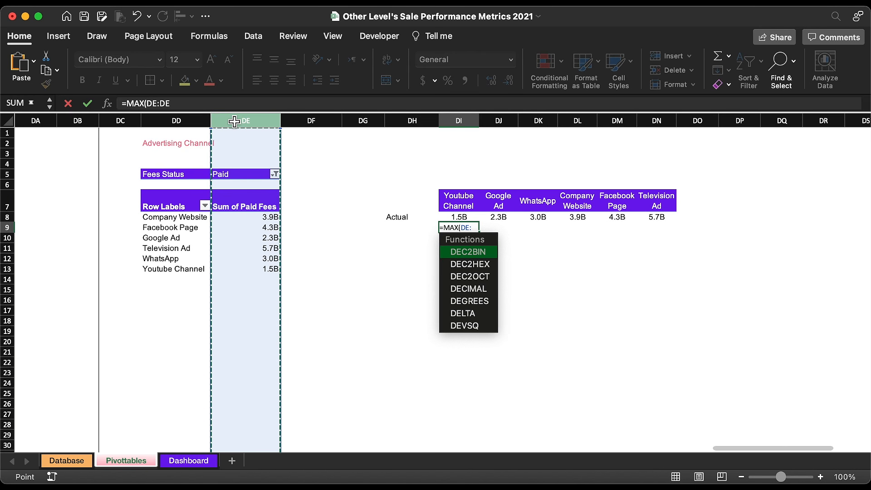
pyautogui.write(')')
pyautogui.press('Return')
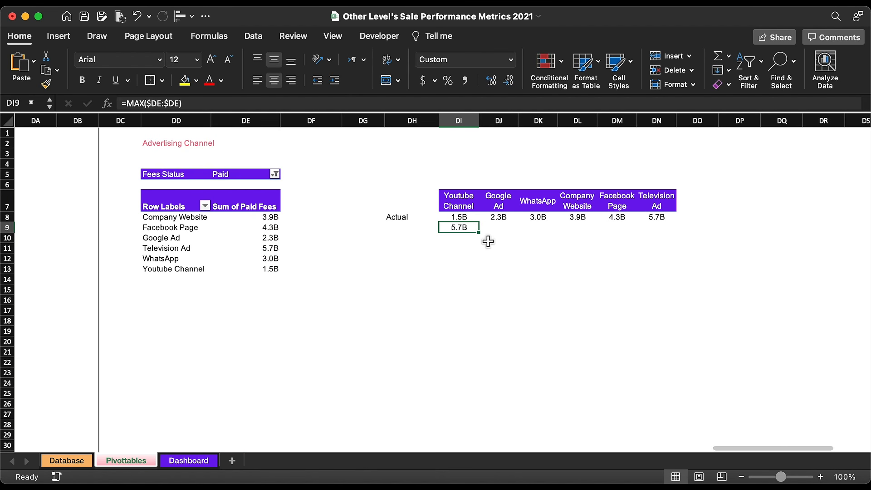
pyautogui.moveTo(479, 233); pyautogui.dragTo(689, 220)
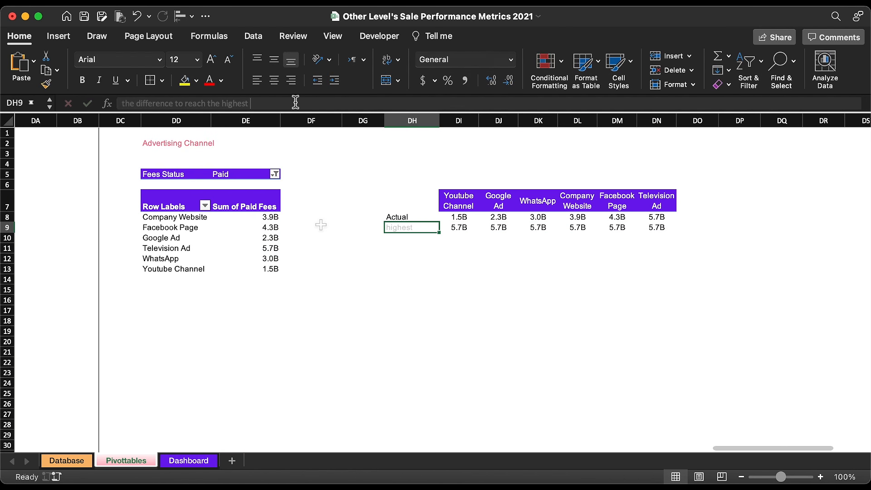
# Label cell DH9 "the difference to reach the highest amount" and autofit column DH to the text
pyautogui.write('amount')
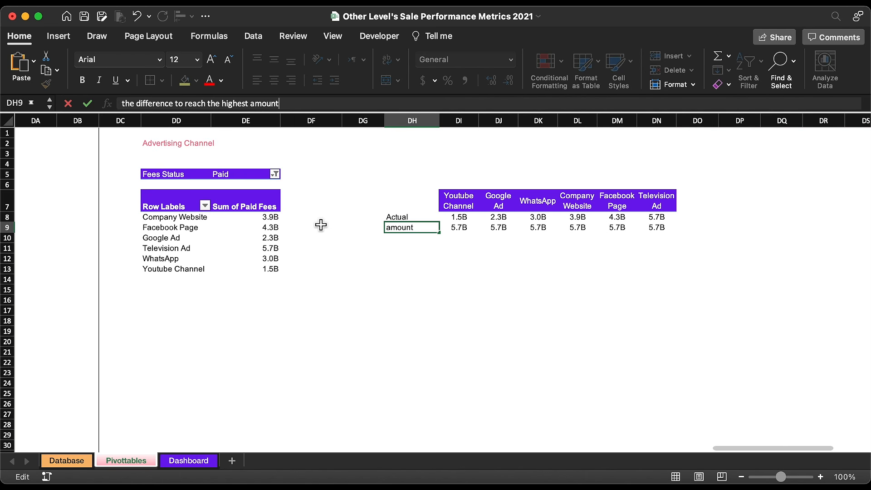
pyautogui.press('Return')
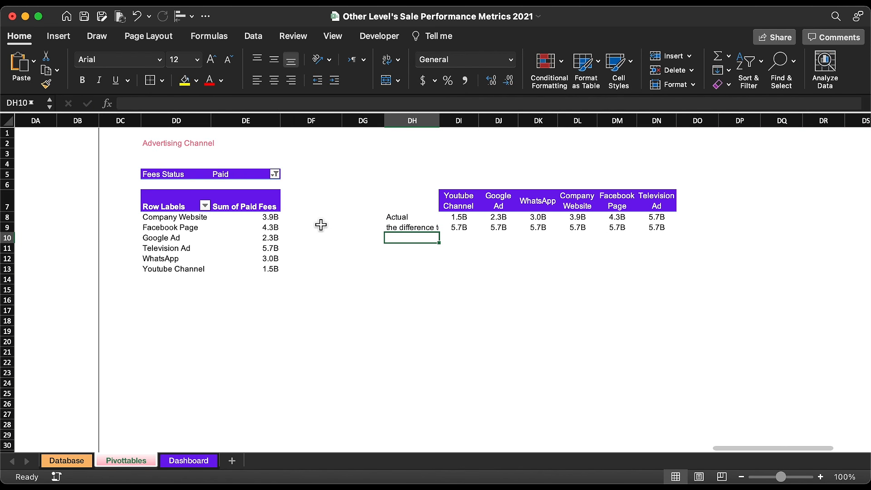
pyautogui.click(421, 230)
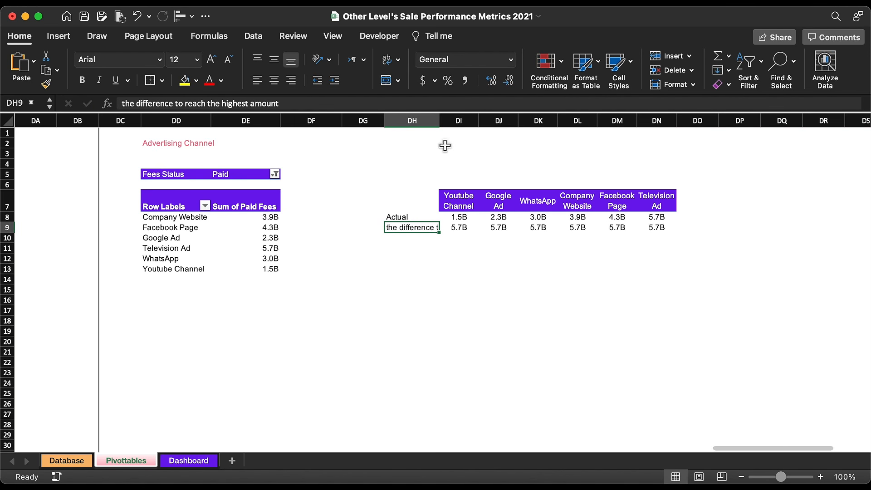
pyautogui.doubleClick(439, 121)
pyautogui.hscroll(3, 545, 274)
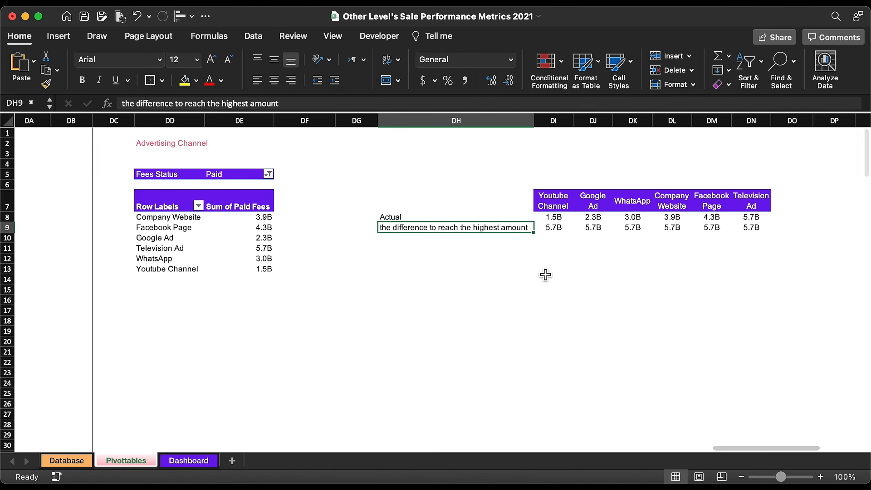
pyautogui.click(546, 275)
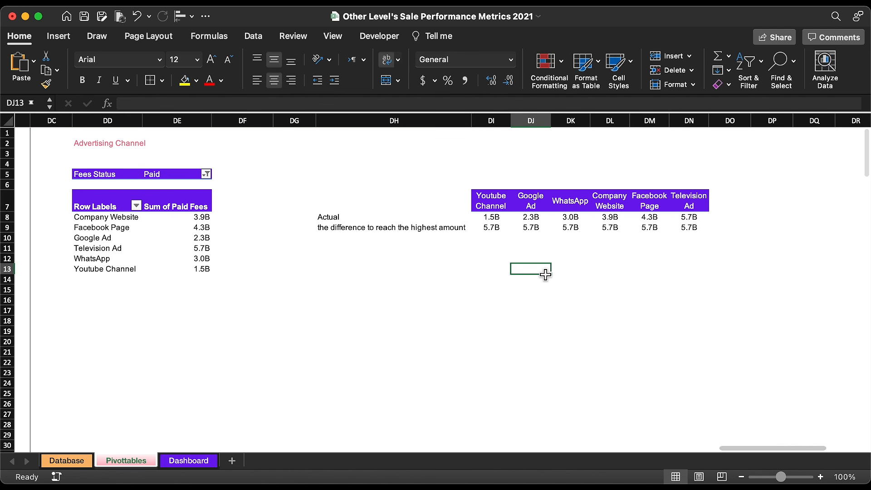
# Add an outline border around the helper table in DH7:DN9
pyautogui.moveTo(419, 220); pyautogui.dragTo(697, 228)
pyautogui.click(388, 204)
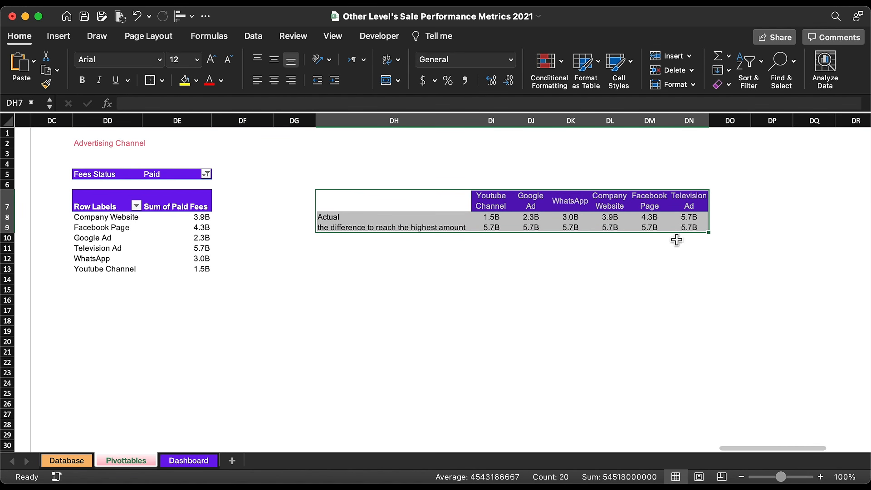
pyautogui.click(149, 81)
# Change DI9 to =MAX($DE:$DE)-VLOOKUP(DI7,$DD:$DE,2,0), reusing the lookup from DI8, and fill it across to DN9
pyautogui.click(499, 221)
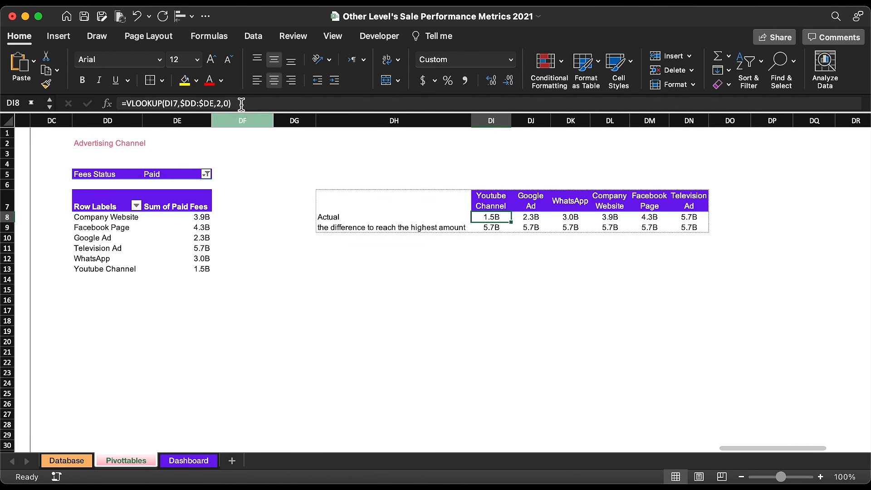
pyautogui.moveTo(247, 104); pyautogui.dragTo(124, 103)
pyautogui.press('super+c')
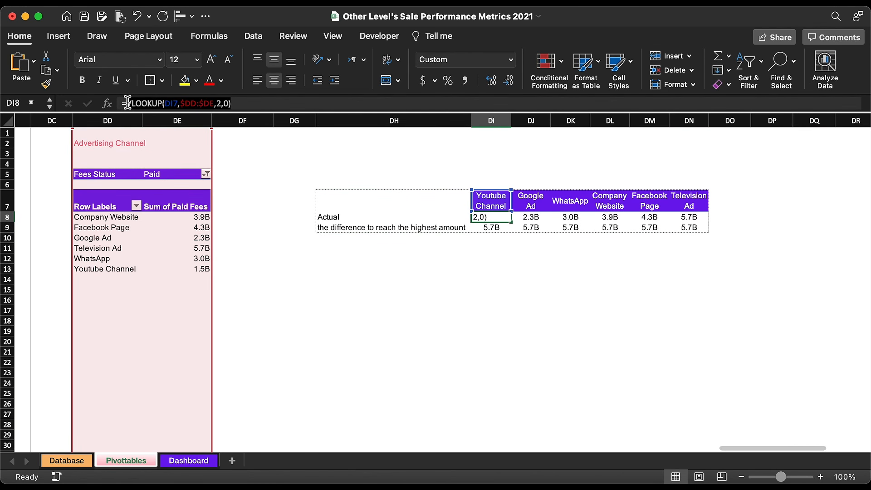
pyautogui.click(128, 103)
pyautogui.press('Escape')
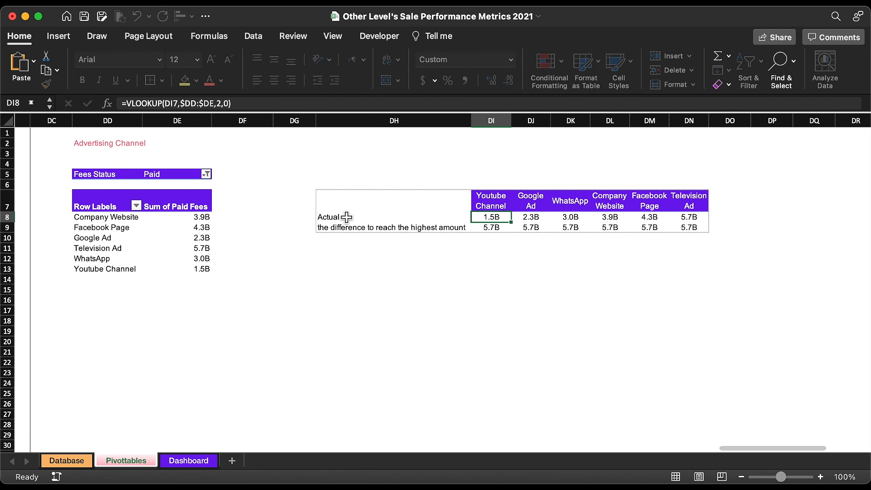
pyautogui.click(496, 230)
pyautogui.click(249, 104)
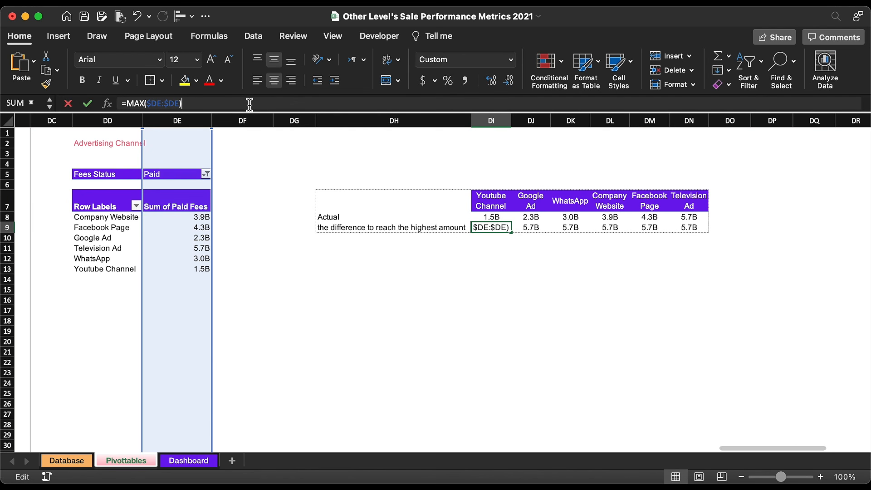
pyautogui.write('-')
pyautogui.press('super+v')
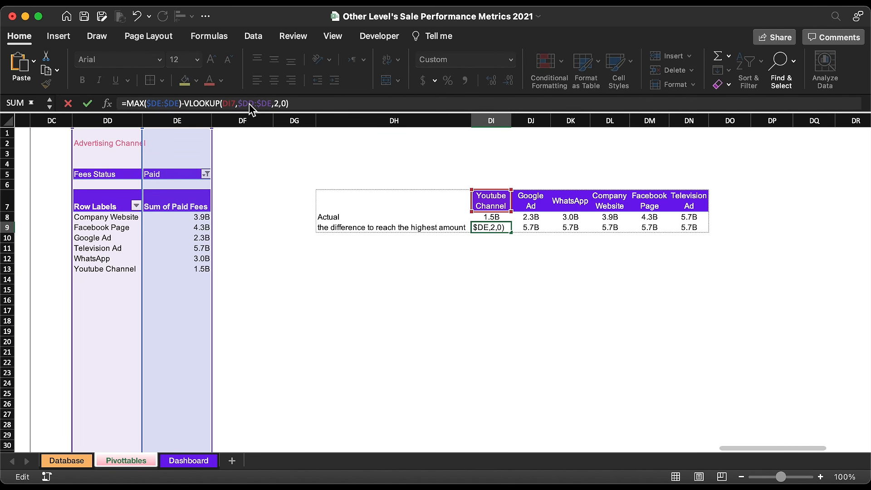
pyautogui.press('Return')
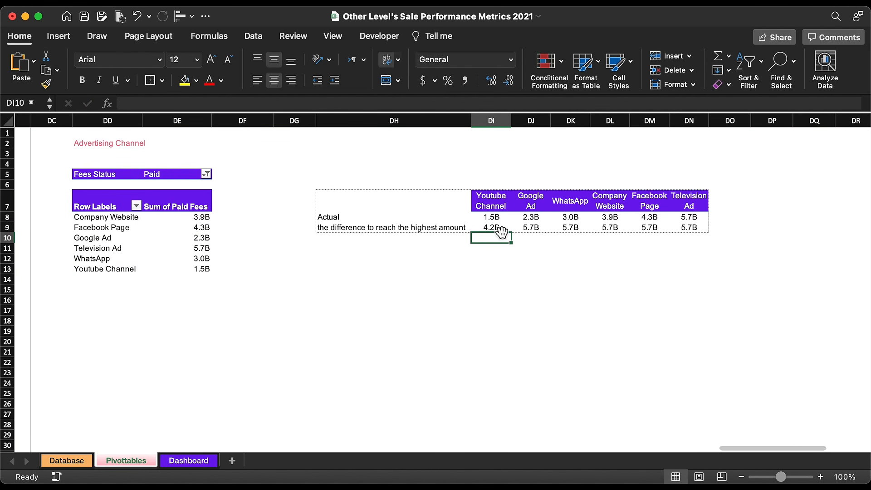
pyautogui.click(501, 230)
pyautogui.moveTo(513, 237); pyautogui.dragTo(696, 232)
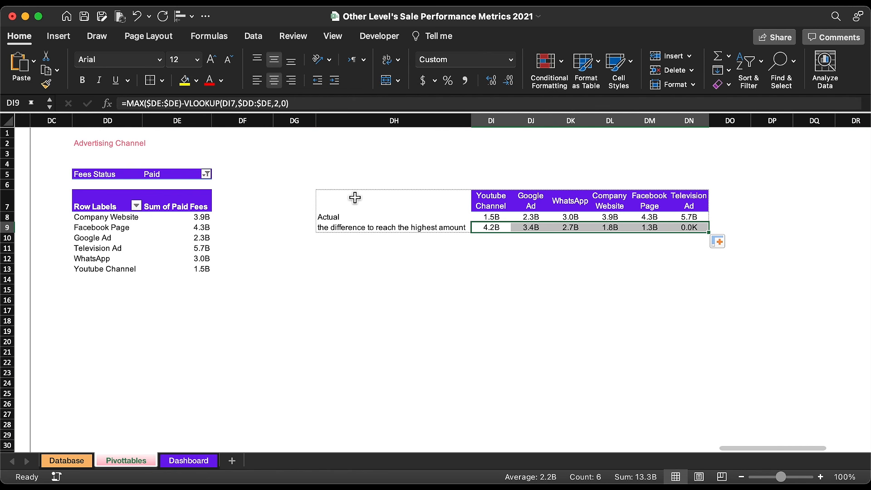
# Insert a doughnut chart from DH7:DN9 and switch its rows and columns so each channel forms a ring
pyautogui.moveTo(354, 197); pyautogui.dragTo(692, 229)
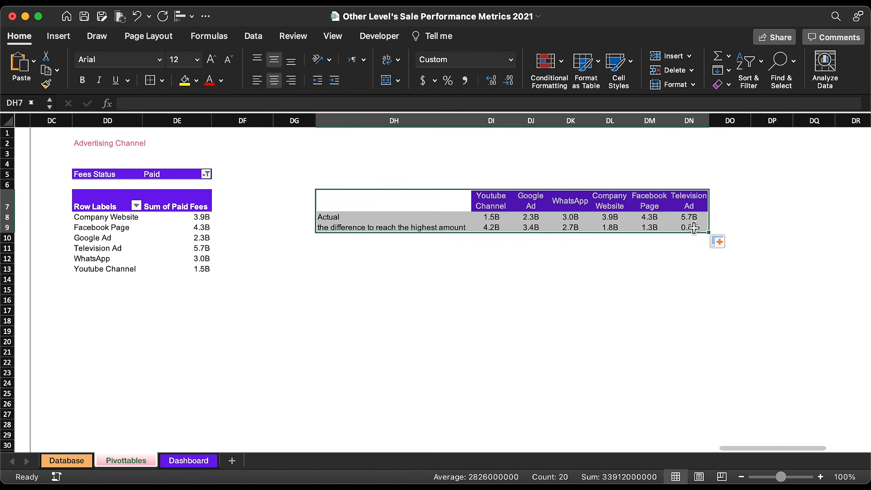
pyautogui.click(56, 38)
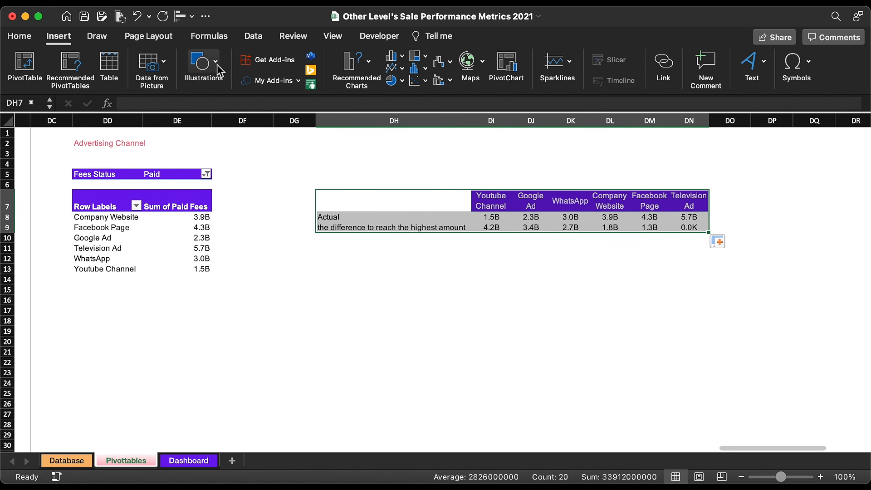
pyautogui.click(403, 82)
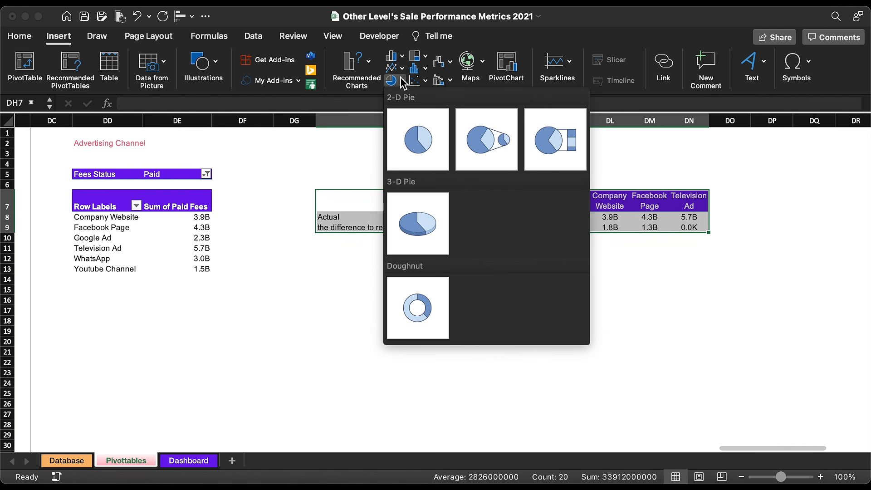
pyautogui.click(415, 307)
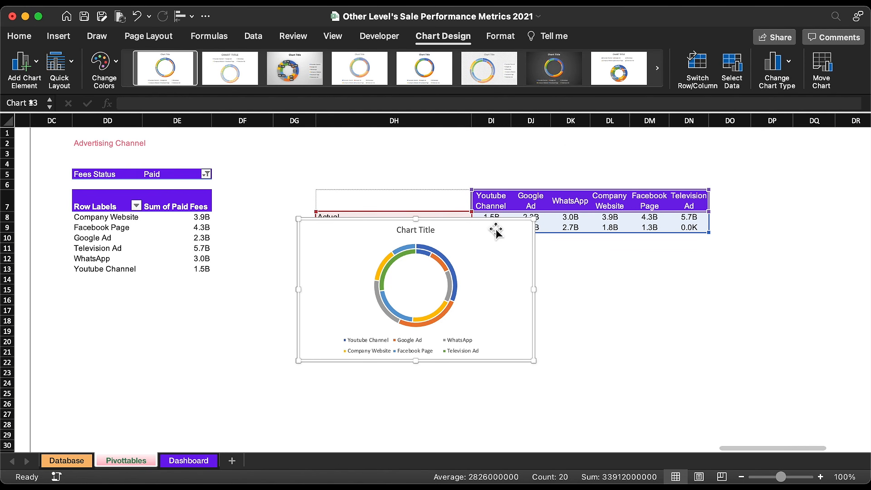
pyautogui.click(697, 69)
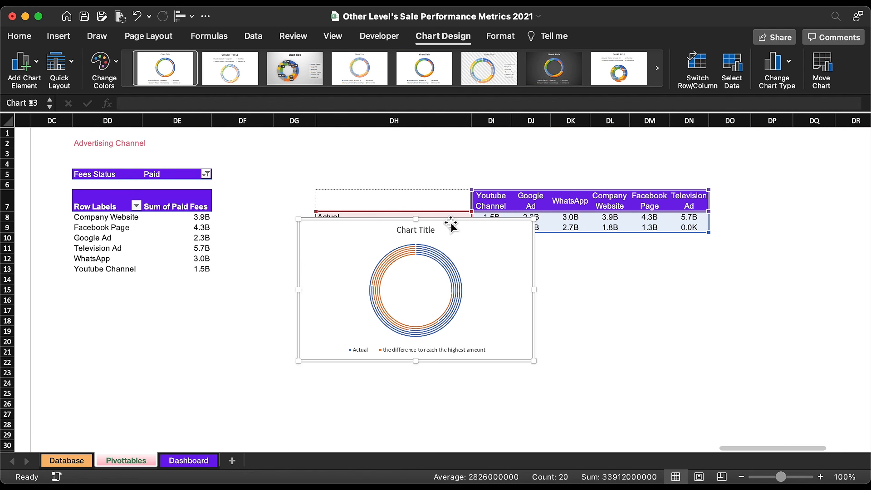
# Enlarge the doughnut chart and check its outermost ring, the Television Ad series
pyautogui.moveTo(533, 364); pyautogui.dragTo(605, 403)
pyautogui.moveTo(300, 222); pyautogui.dragTo(175, 185)
pyautogui.moveTo(368, 198); pyautogui.dragTo(200, 182)
pyautogui.click(218, 195)
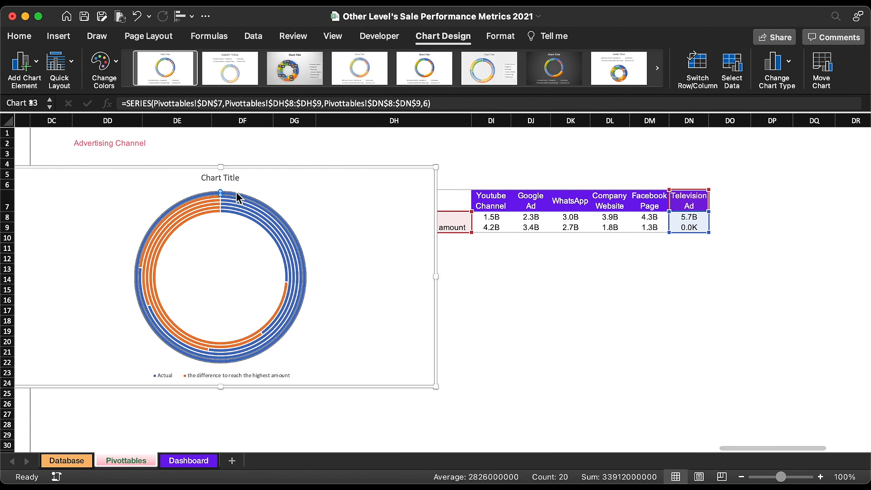
pyautogui.click(312, 206)
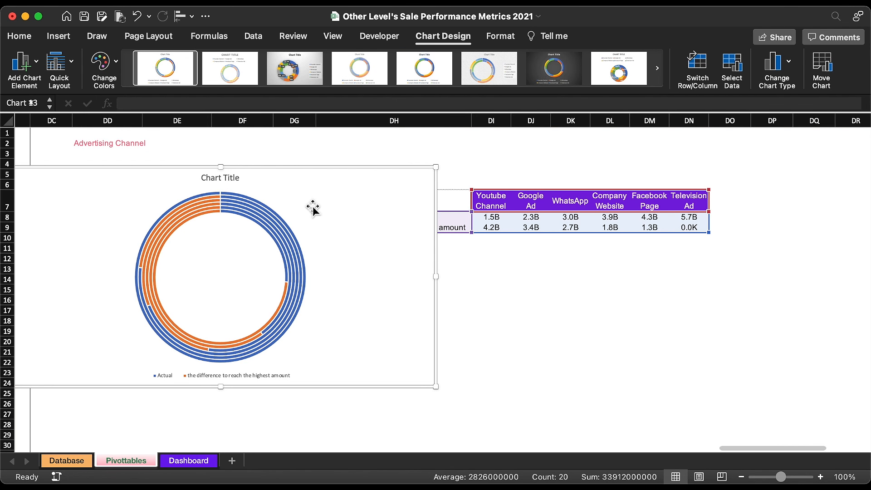
pyautogui.click(697, 229)
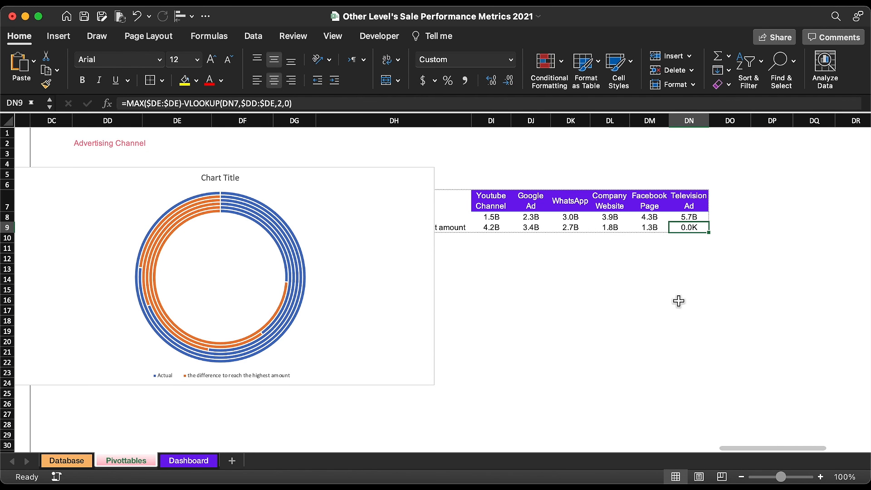
pyautogui.click(339, 103)
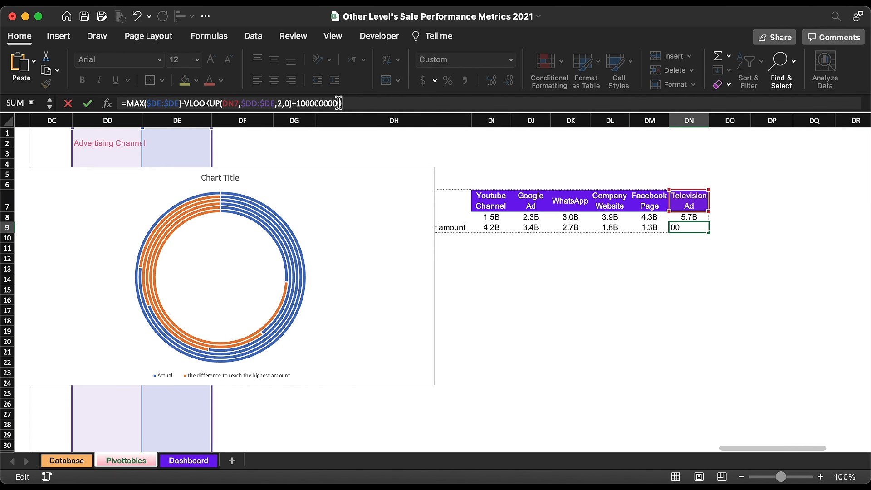
pyautogui.press('Return')
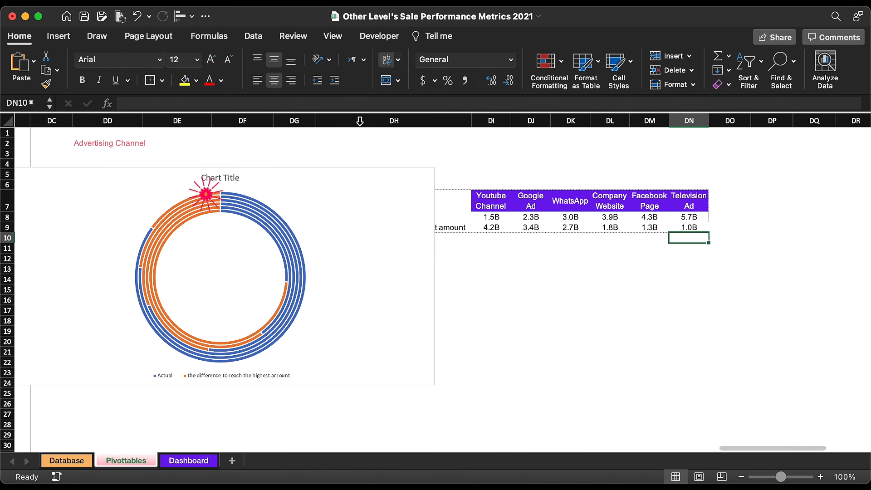
pyautogui.click(153, 227)
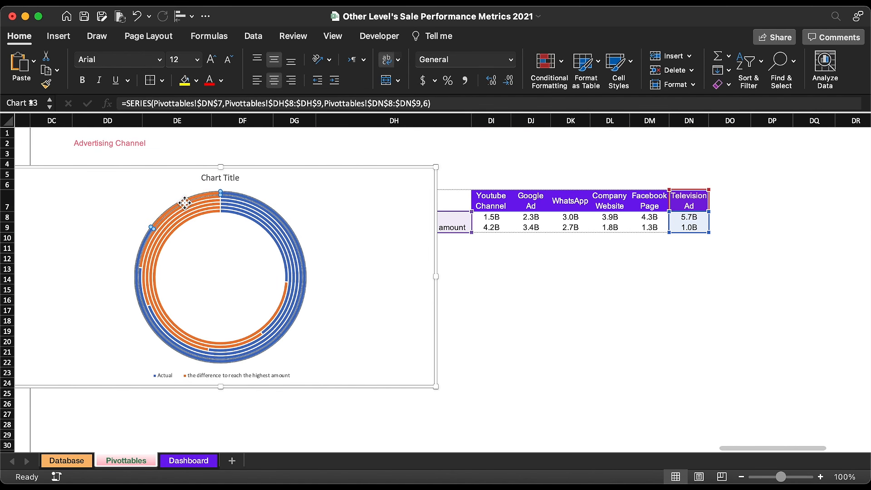
pyautogui.click(435, 257)
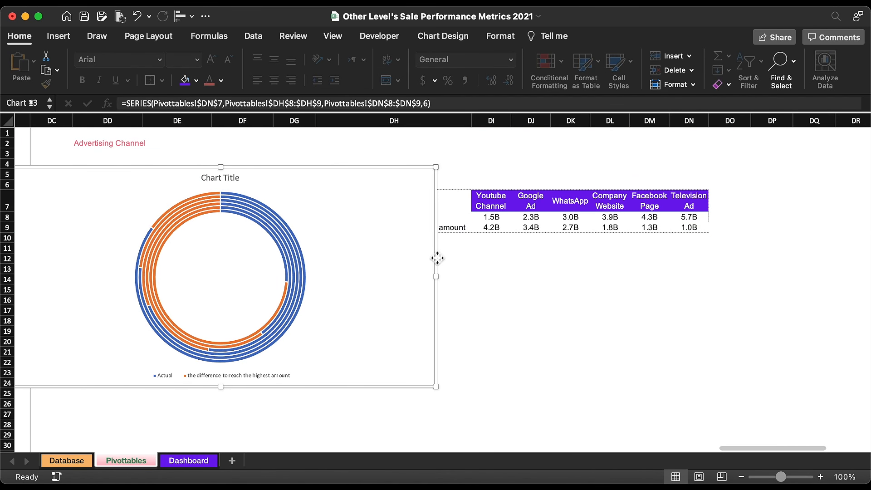
pyautogui.click(694, 234)
pyautogui.moveTo(709, 233); pyautogui.dragTo(485, 238)
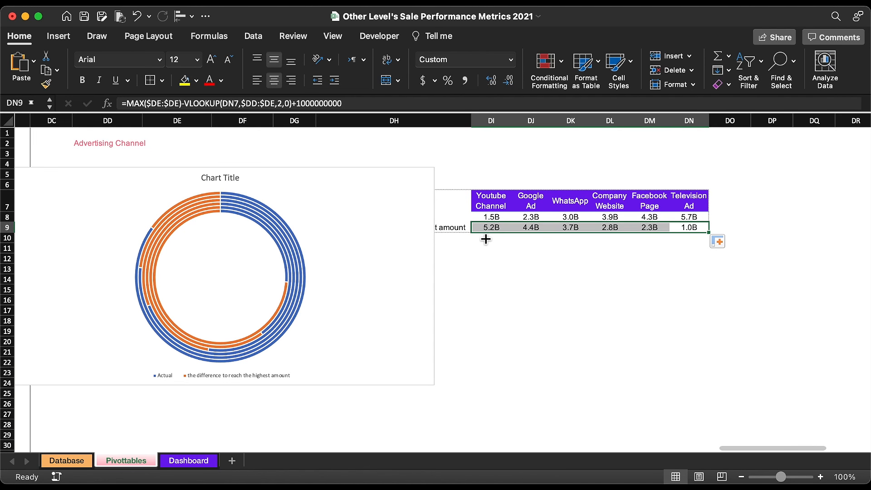
# Move the doughnut chart from the Pivottables sheet to the Dashboard sheet
pyautogui.click(345, 190)
pyautogui.press('Delete')
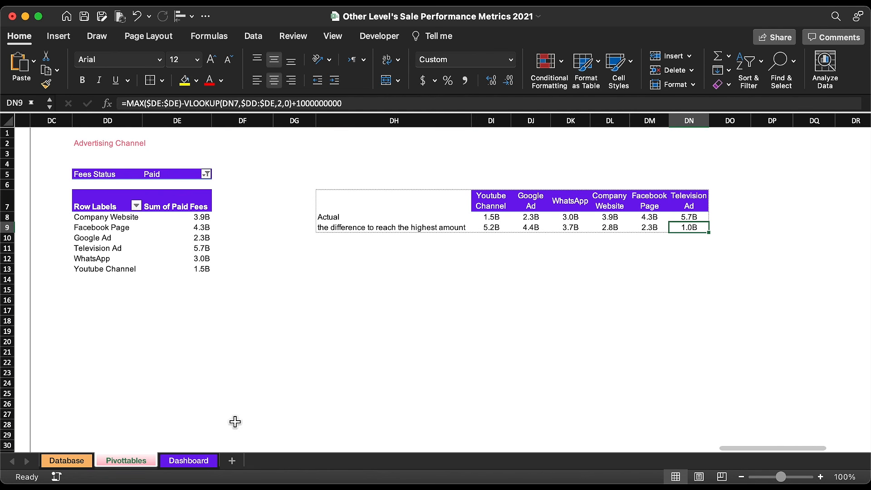
pyautogui.click(198, 461)
pyautogui.press('super+v')
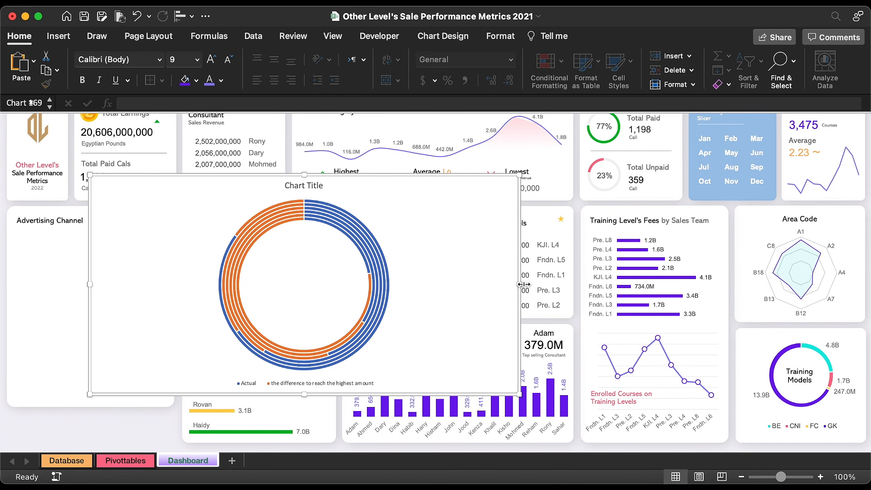
# Narrow the doughnut chart and delete its legend and chart title
pyautogui.moveTo(523, 286); pyautogui.dragTo(350, 278)
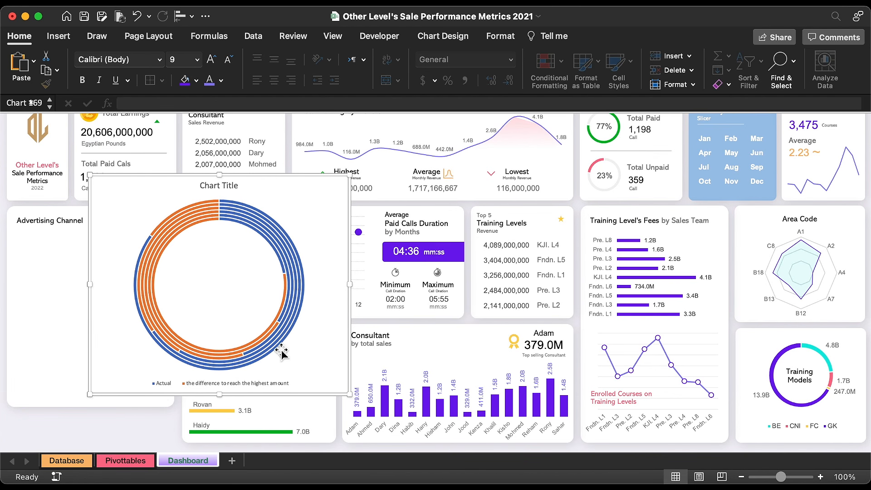
pyautogui.click(234, 383)
pyautogui.press('Delete')
pyautogui.click(233, 185)
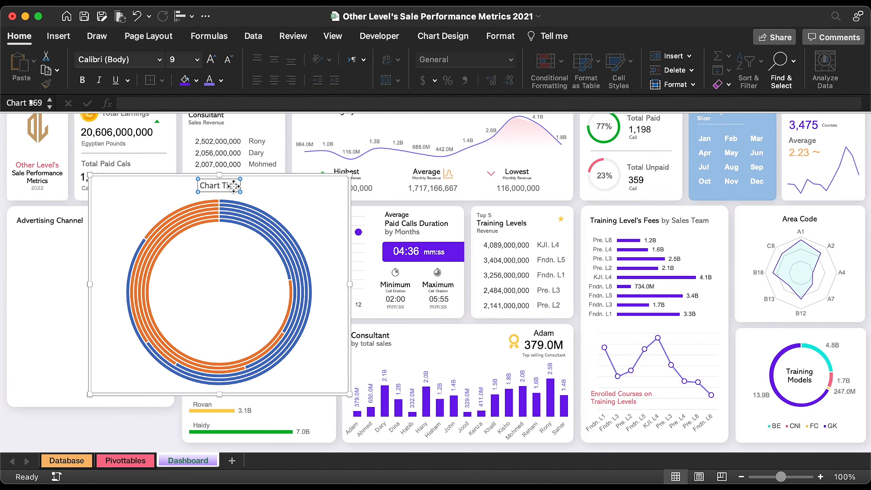
pyautogui.press('Delete')
# Set the doughnut chart's angle of first slice to 180°
pyautogui.click(257, 193)
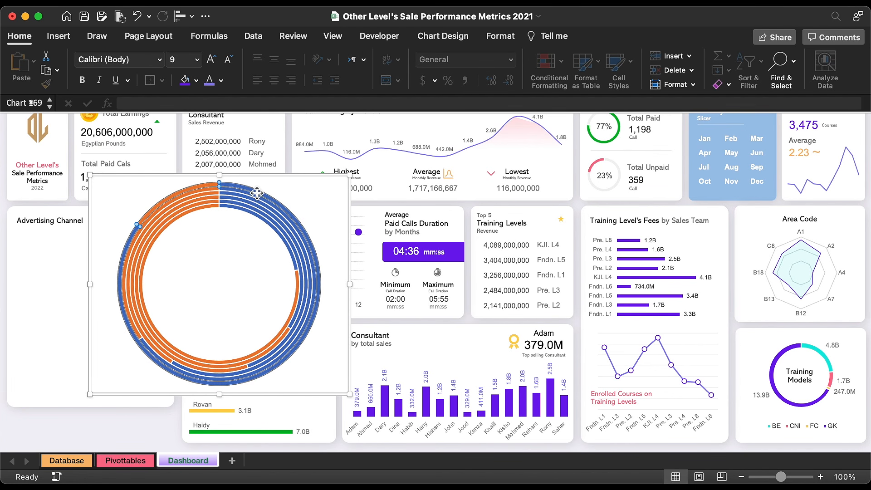
pyautogui.doubleClick(257, 193)
pyautogui.click(827, 199)
pyautogui.write('180')
pyautogui.press('Return')
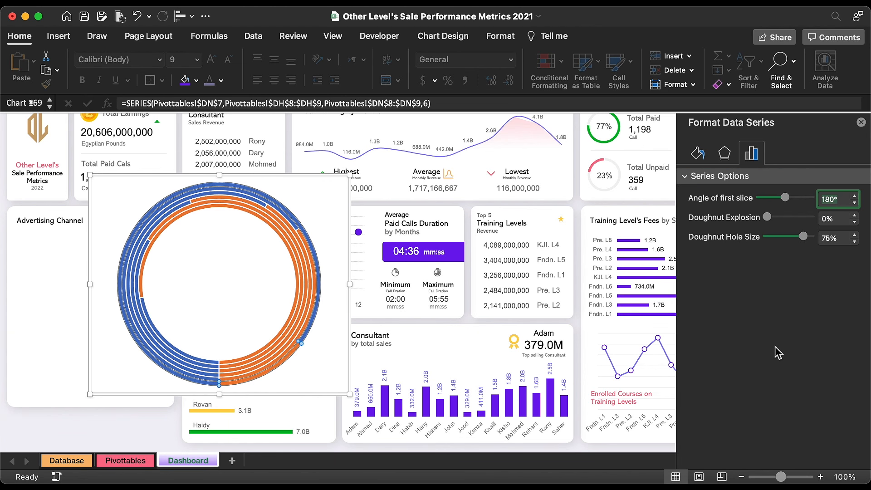
# Give the doughnut's chart area no fill and no border line
pyautogui.click(290, 180)
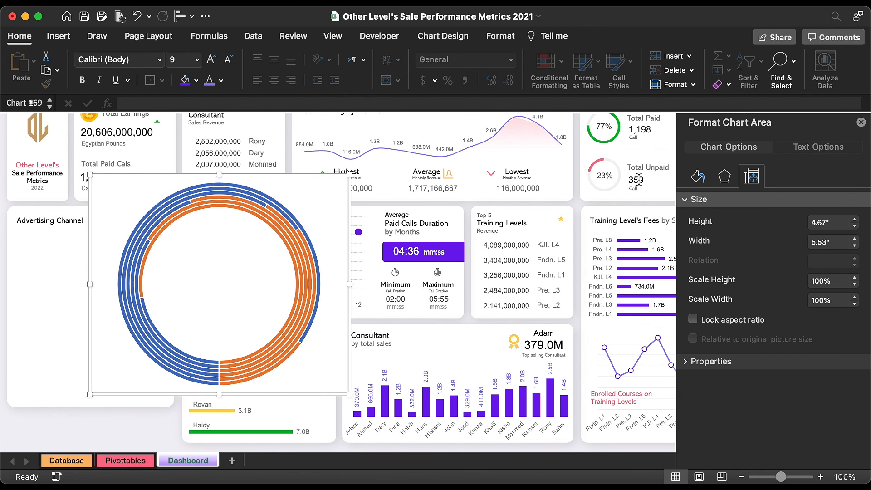
pyautogui.click(698, 176)
pyautogui.click(697, 220)
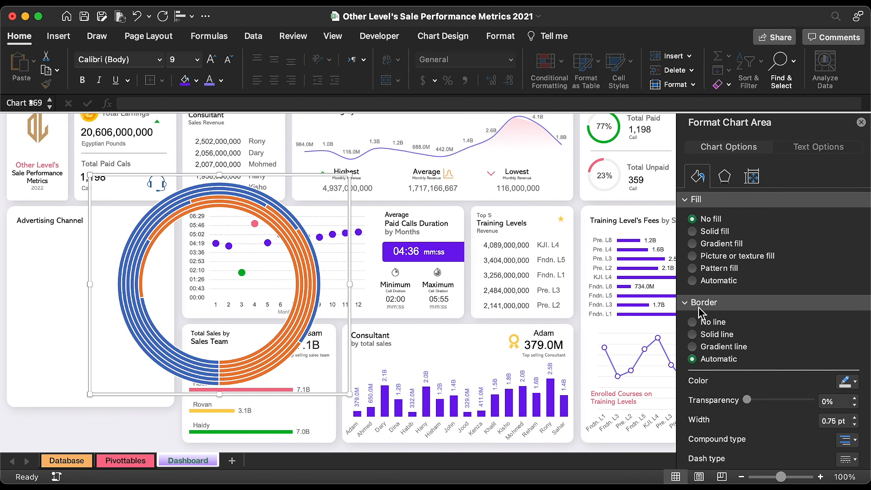
pyautogui.click(693, 323)
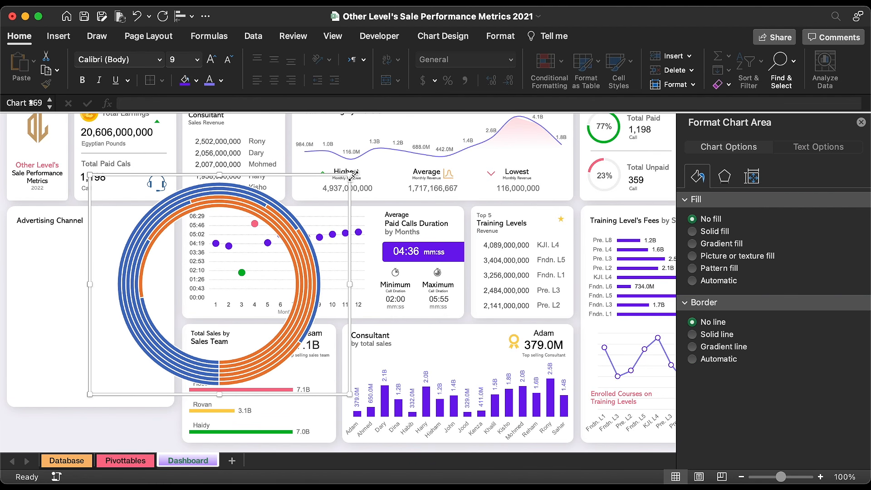
# Fit the doughnut chart into the Advertising Channel card and size it 2.5" high by 3.5" wide
pyautogui.moveTo(353, 174); pyautogui.dragTo(191, 233)
pyautogui.moveTo(206, 231); pyautogui.dragTo(169, 251)
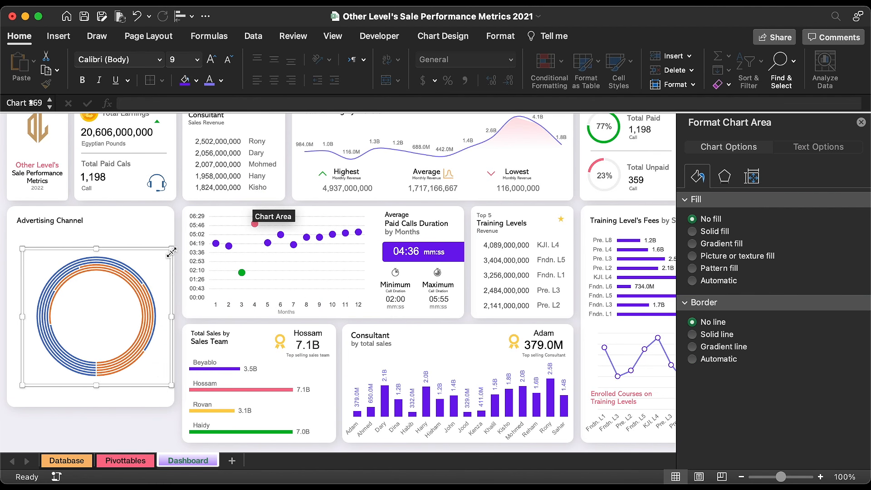
pyautogui.moveTo(158, 388); pyautogui.dragTo(148, 346)
pyautogui.click(499, 38)
pyautogui.click(679, 66)
pyautogui.click(679, 66)
pyautogui.click(679, 66)
pyautogui.click(679, 66)
pyautogui.click(679, 77)
pyautogui.click(679, 78)
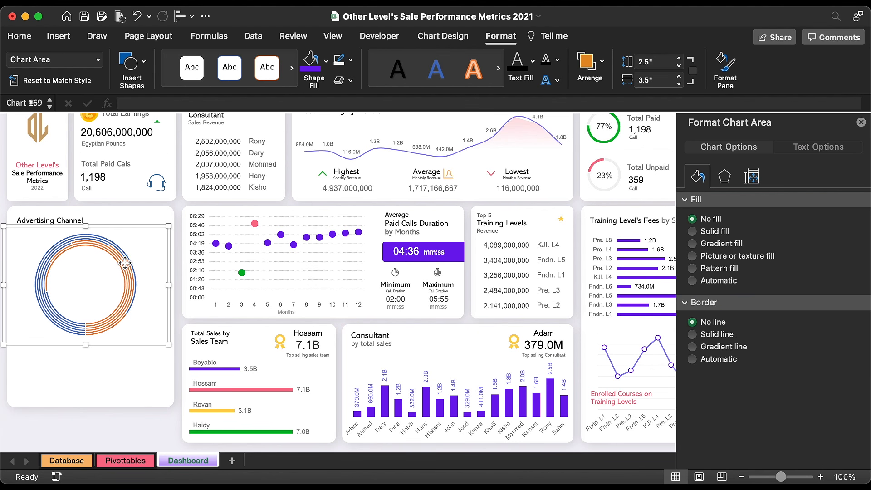
# Set the doughnut hole size to 43%
pyautogui.click(125, 262)
pyautogui.click(754, 156)
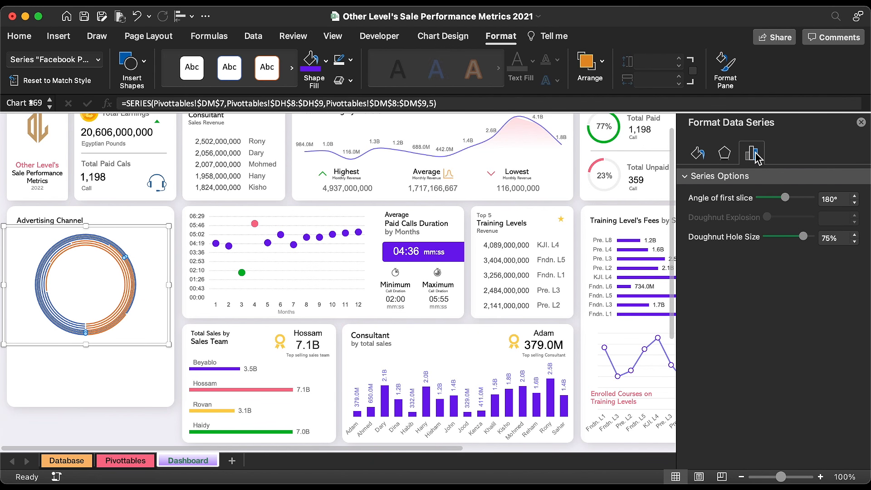
pyautogui.click(841, 238)
pyautogui.press('Return')
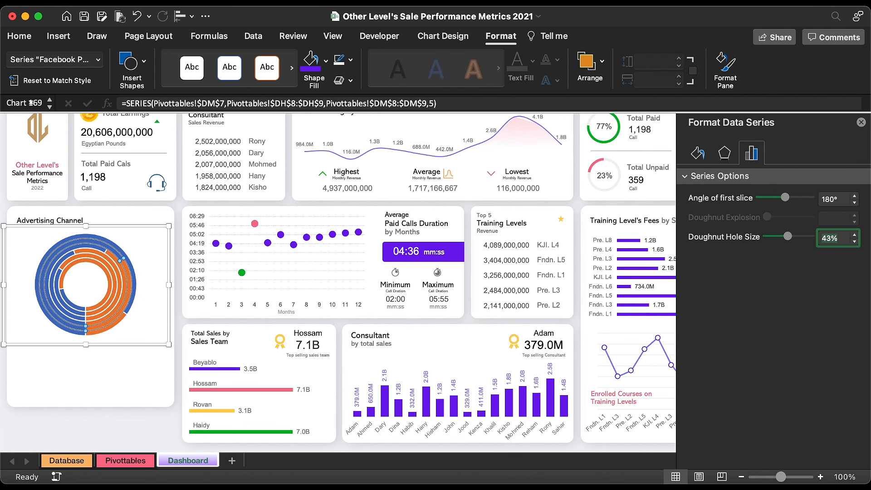
# Fill the actual-value slice of the outermost Television Ad ring with the recent light purple
pyautogui.click(126, 312)
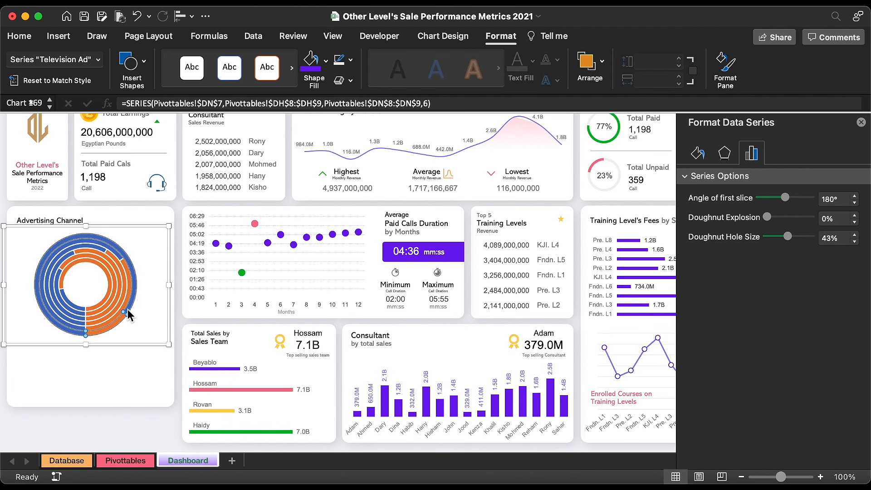
pyautogui.click(136, 296)
pyautogui.click(326, 60)
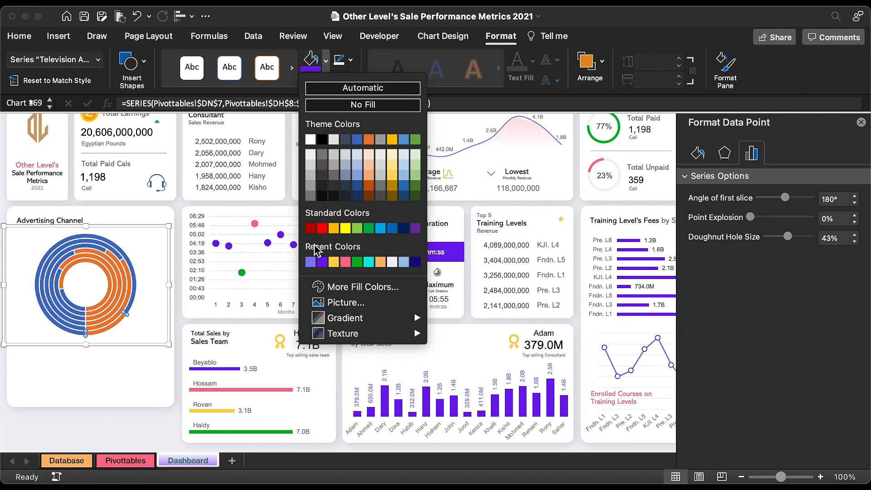
pyautogui.click(311, 262)
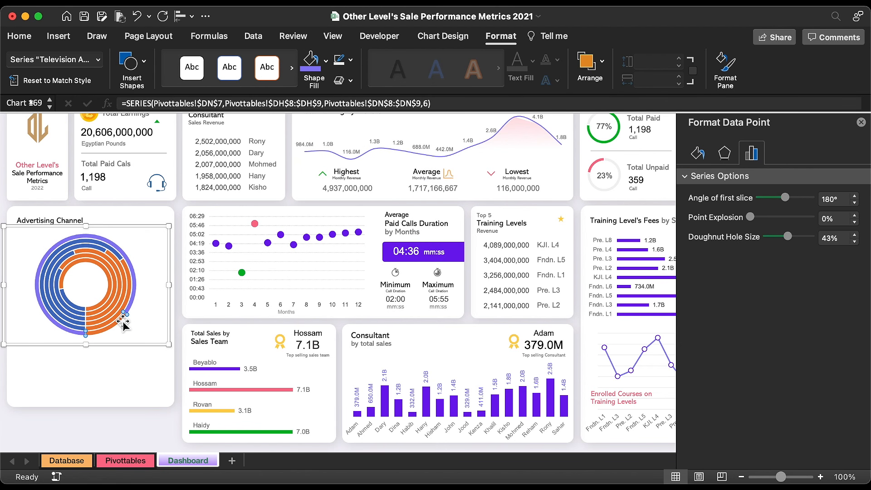
# Fill the remaining difference slice of the Television Ad ring with custom colour F1F2FE
pyautogui.click(325, 61)
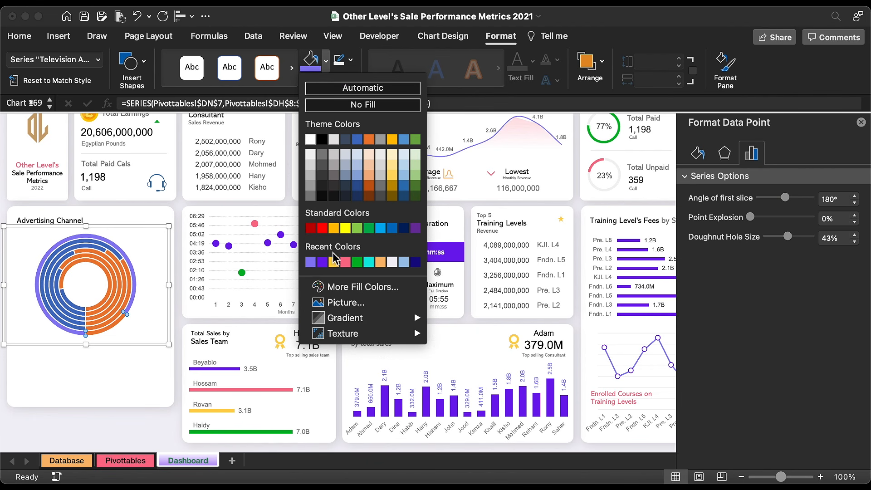
pyautogui.click(340, 288)
pyautogui.write('F1F2FE')
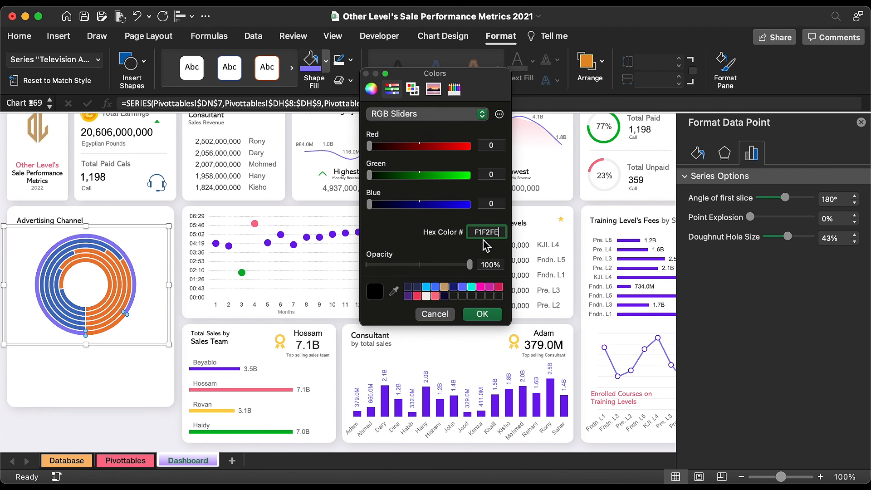
pyautogui.click(487, 316)
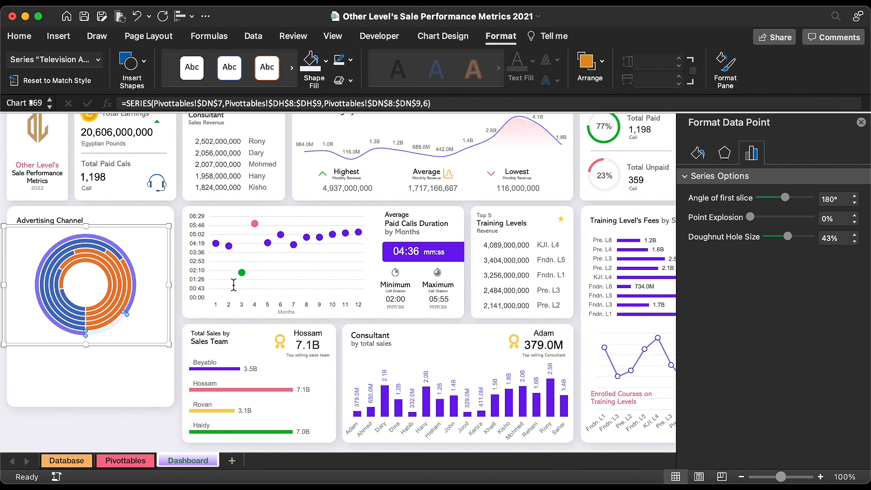
# Apply the same pale F1F2FE fill to the difference slices of the Facebook ring and the third ring from the outside
pyautogui.press('Down')
pyautogui.scroll(5, 138, 246)
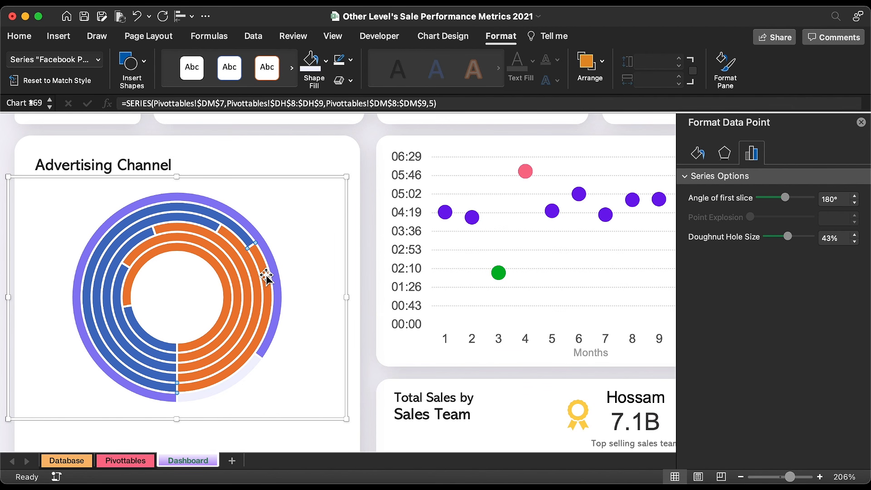
pyautogui.click(326, 61)
pyautogui.click(312, 263)
pyautogui.click(255, 274)
pyautogui.click(255, 274)
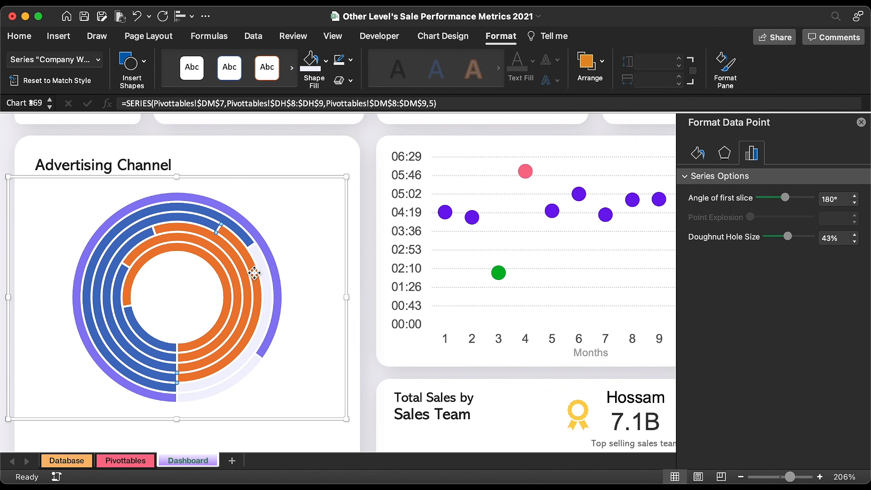
pyautogui.click(311, 61)
# Repeat the pale F1F2FE fill on the orange difference slices of the WhatsApp, Google Ad and Youtube rings
pyautogui.click(233, 253)
pyautogui.click(224, 249)
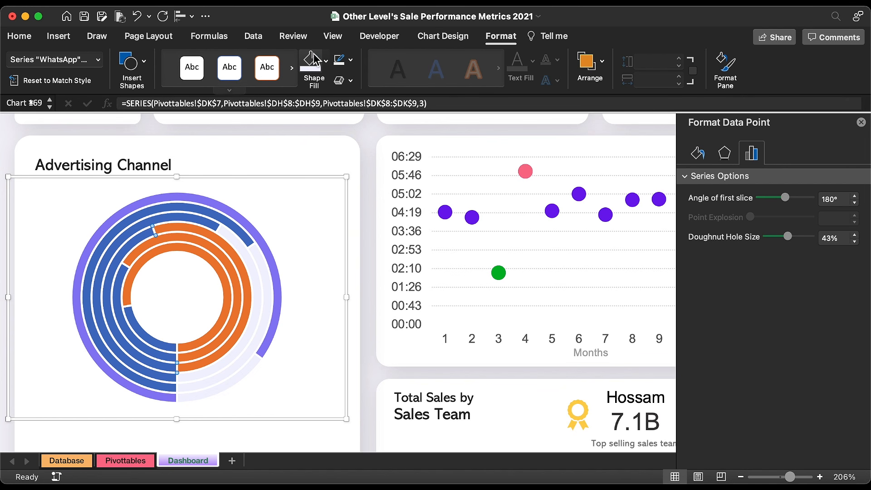
pyautogui.press('super+y')
pyautogui.click(219, 255)
pyautogui.click(219, 256)
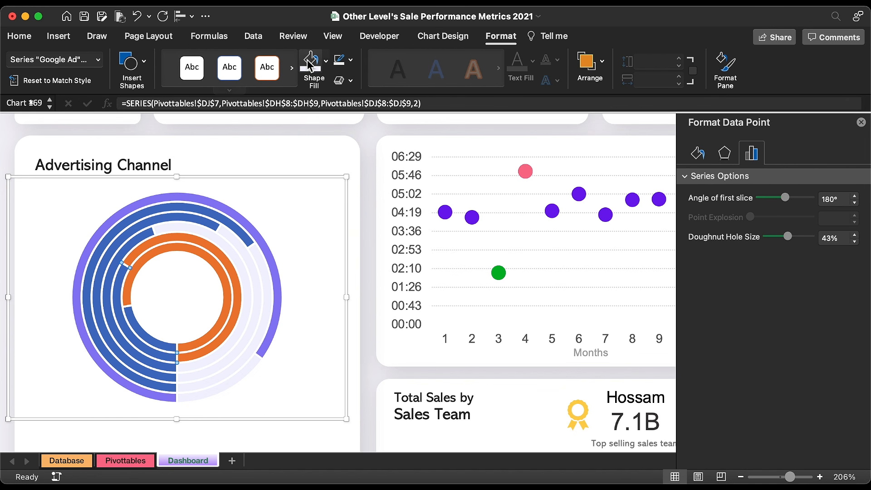
pyautogui.press('super+y')
pyautogui.click(199, 252)
pyautogui.click(200, 252)
pyautogui.press('super+y')
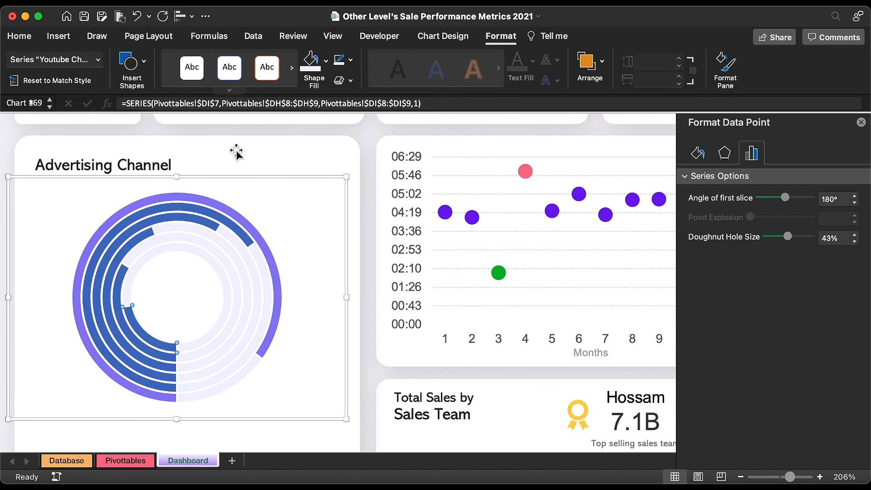
# Fill the Facebook ring's actual-value slice with the recent dark purple
pyautogui.click(208, 212)
pyautogui.click(208, 212)
pyautogui.click(208, 213)
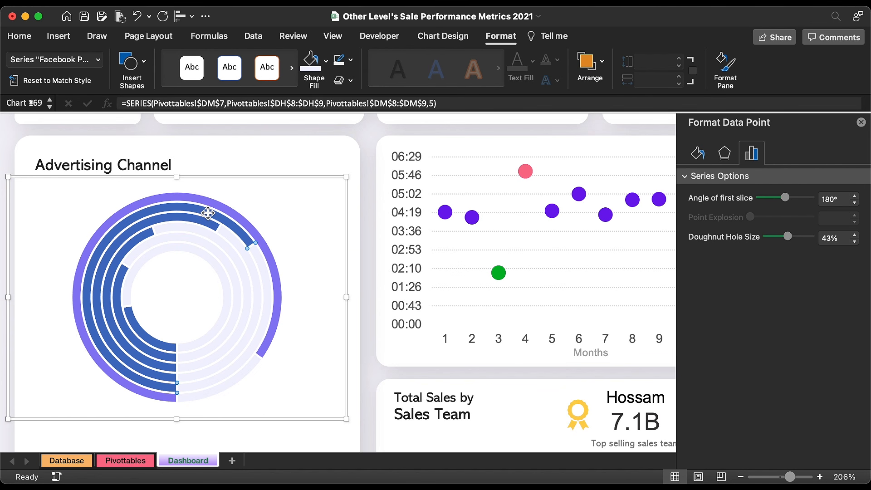
pyautogui.click(327, 60)
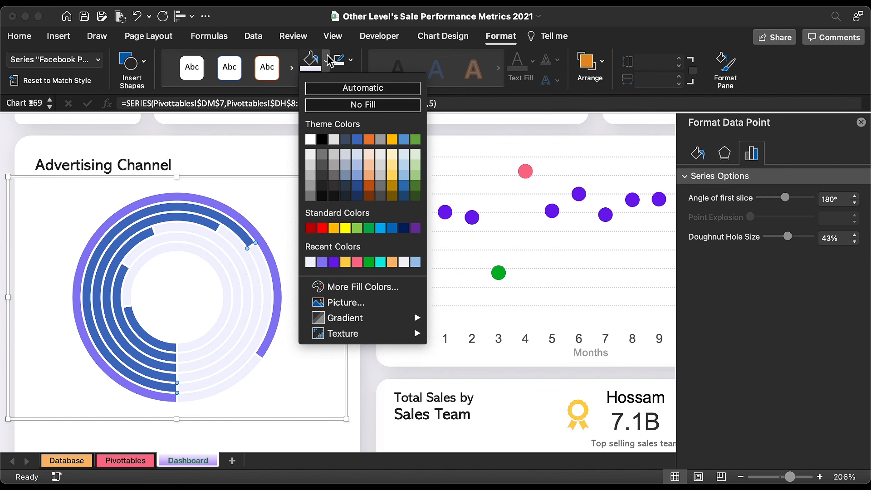
pyautogui.click(333, 262)
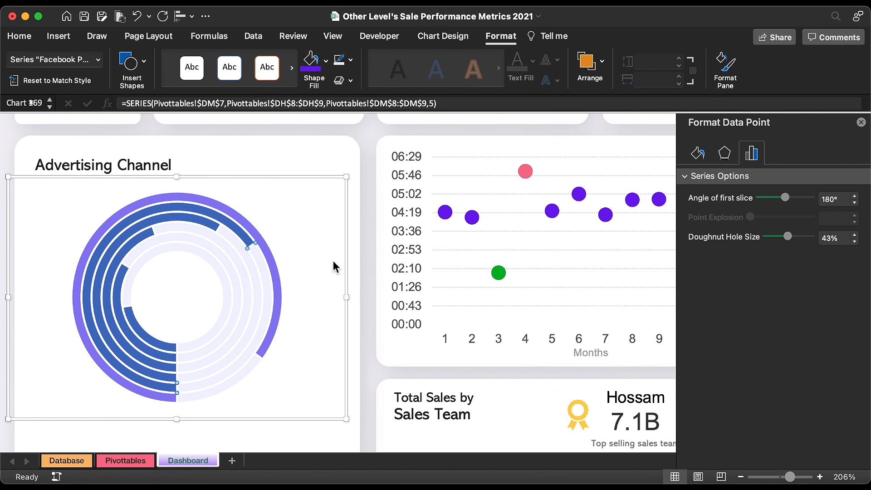
# Fill the actual-value slice of the third ring from the outside with turquoise and that of the WhatsApp ring with yellow
pyautogui.click(188, 223)
pyautogui.click(188, 223)
pyautogui.click(327, 64)
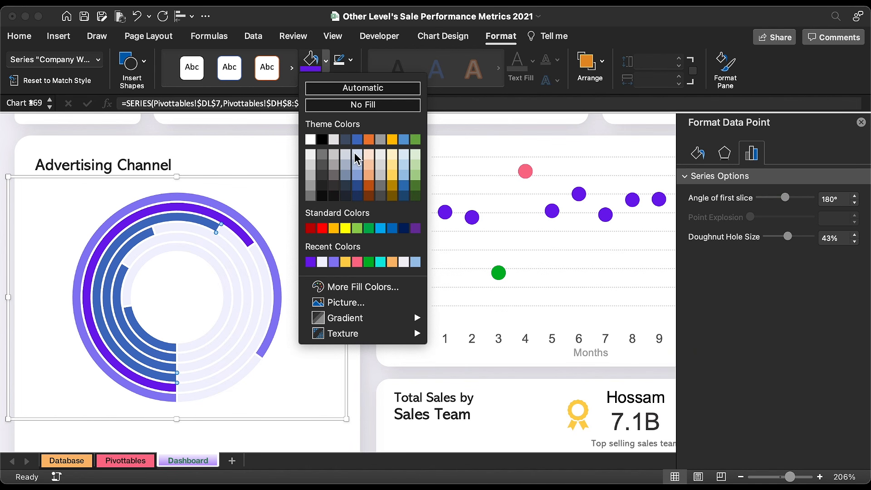
pyautogui.click(381, 262)
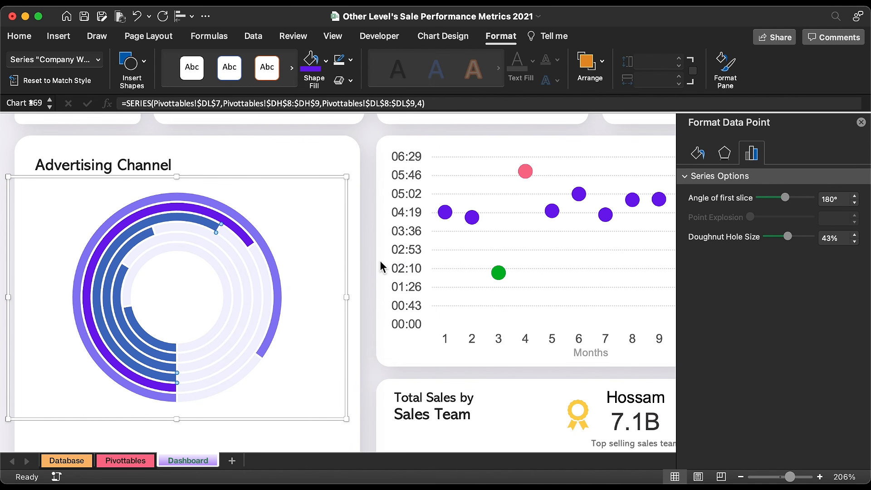
pyautogui.click(138, 243)
pyautogui.click(138, 243)
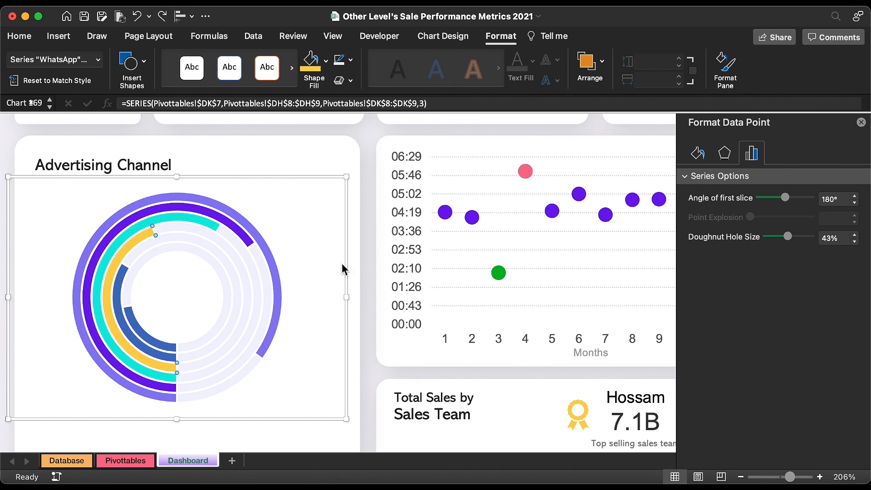
# Fill the Google Ad ring's actual-value slice with pink and the innermost Youtube ring's slice with green
pyautogui.click(127, 271)
pyautogui.click(127, 271)
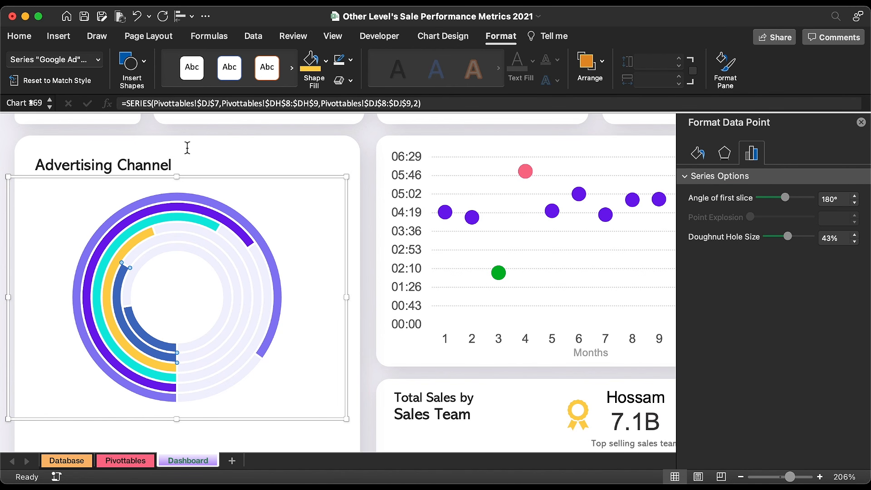
pyautogui.click(327, 63)
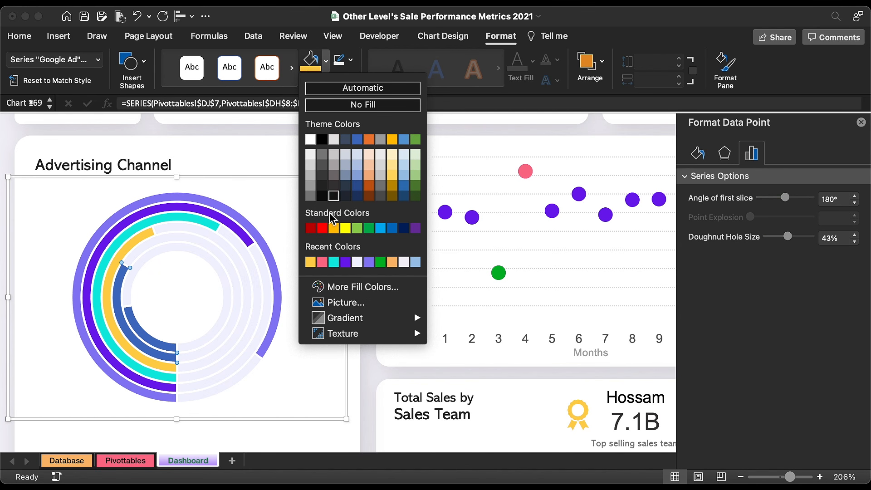
pyautogui.click(322, 262)
pyautogui.click(132, 320)
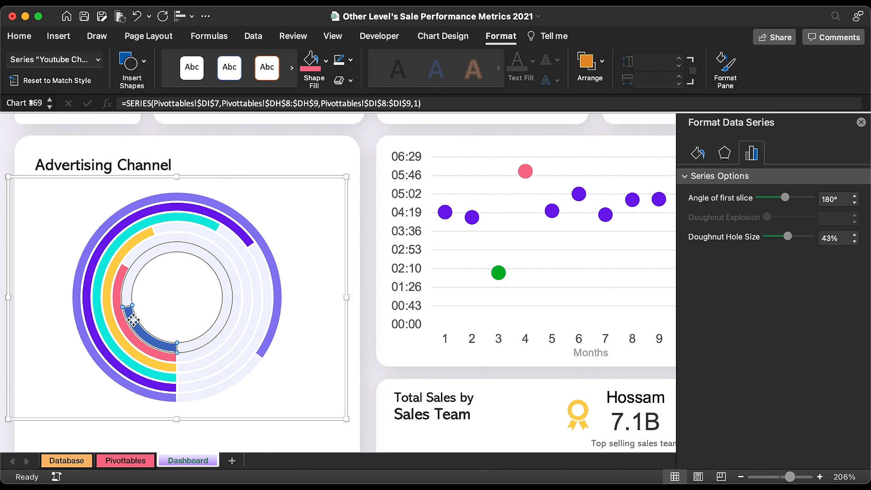
pyautogui.click(133, 320)
pyautogui.click(327, 62)
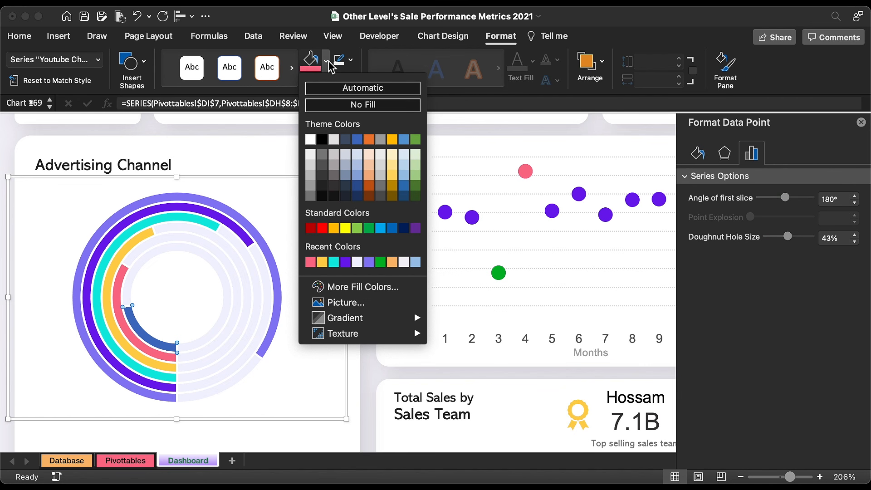
pyautogui.click(381, 262)
# Widen the Advertising Channel card's background shape slightly and adjust its corner rounding
pyautogui.click(341, 144)
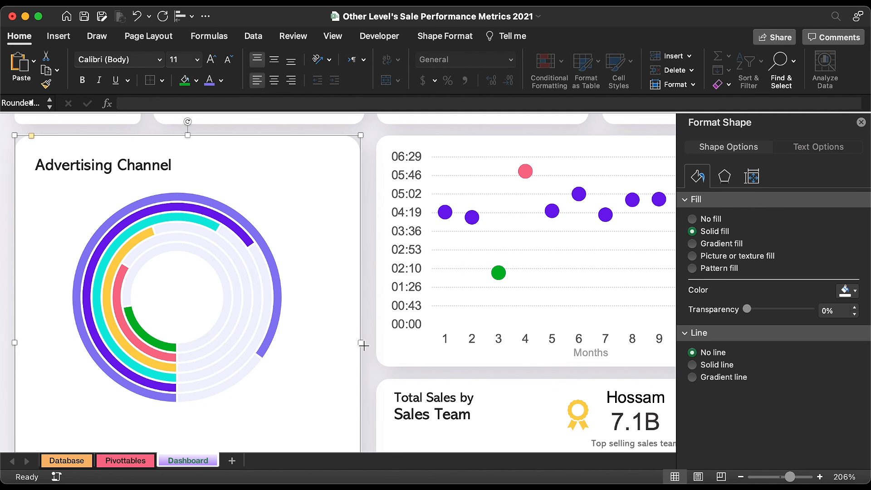
pyautogui.moveTo(364, 346); pyautogui.dragTo(364, 344)
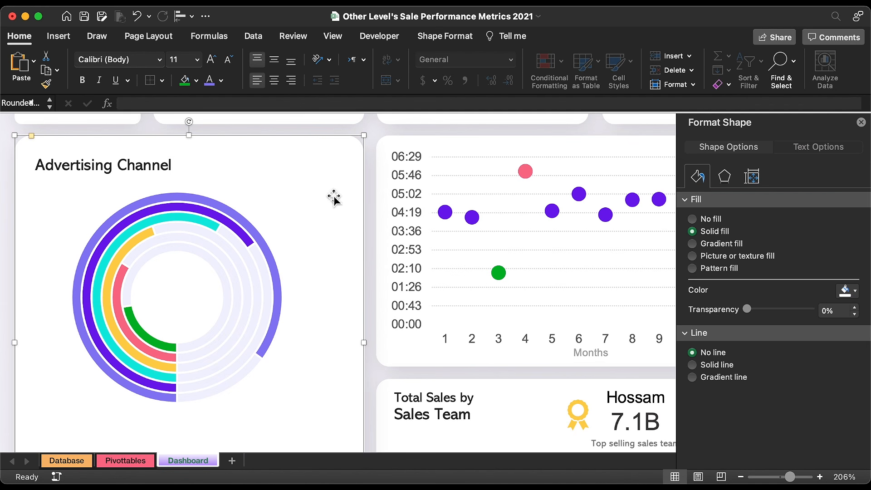
pyautogui.moveTo(31, 136); pyautogui.dragTo(32, 142)
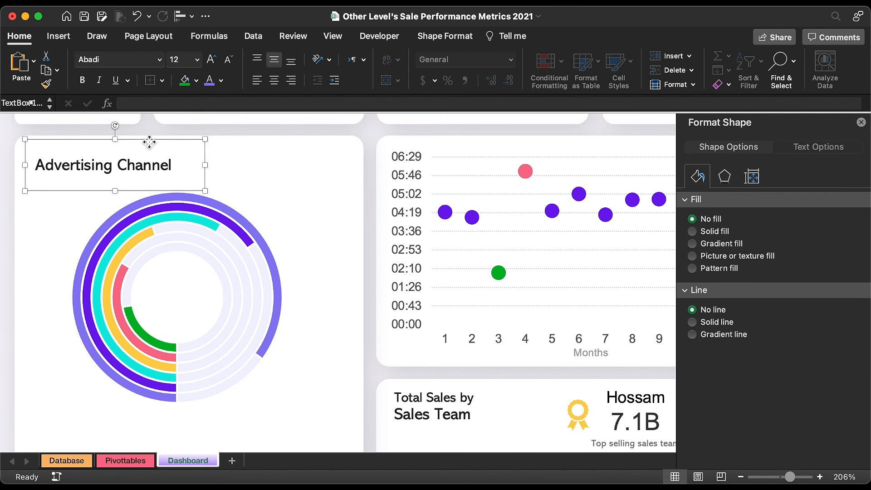
# Centre the doughnut chart in its card and put a copy of the card title over its hole, reading "Paid Advertisement" at size 7
pyautogui.click(278, 251)
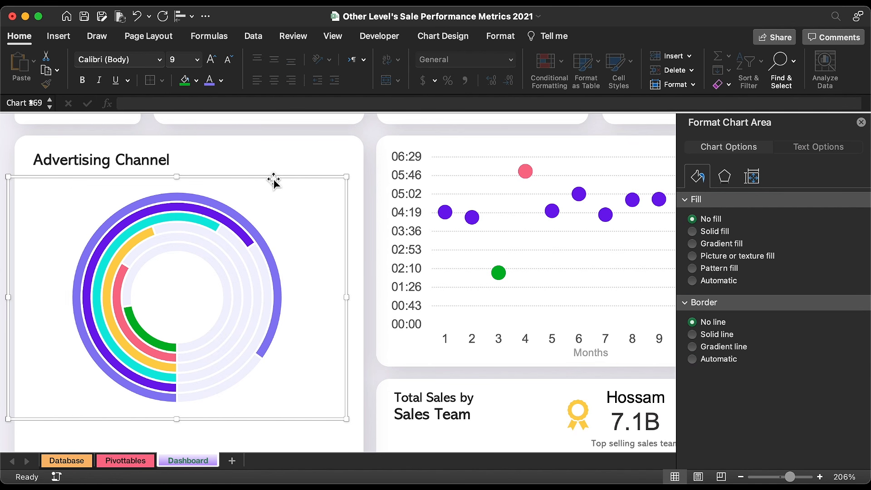
pyautogui.click(100, 164)
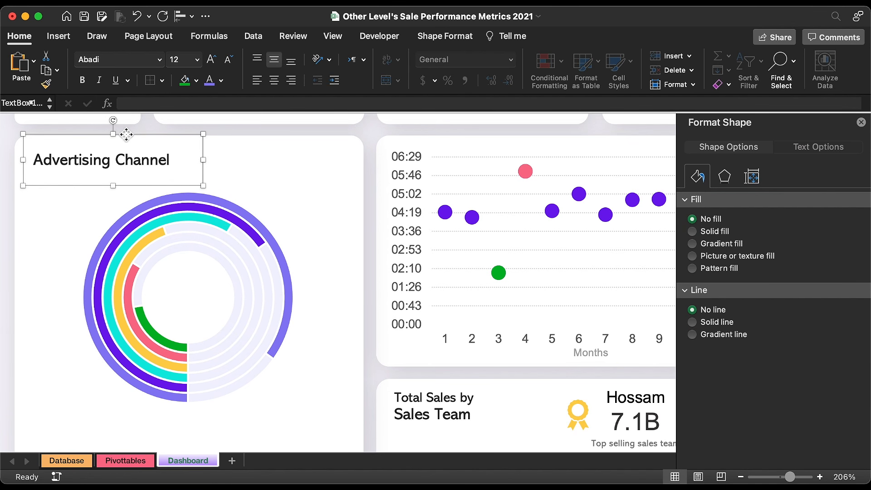
pyautogui.moveTo(100, 164); pyautogui.dragTo(191, 309)
pyautogui.press('super+z')
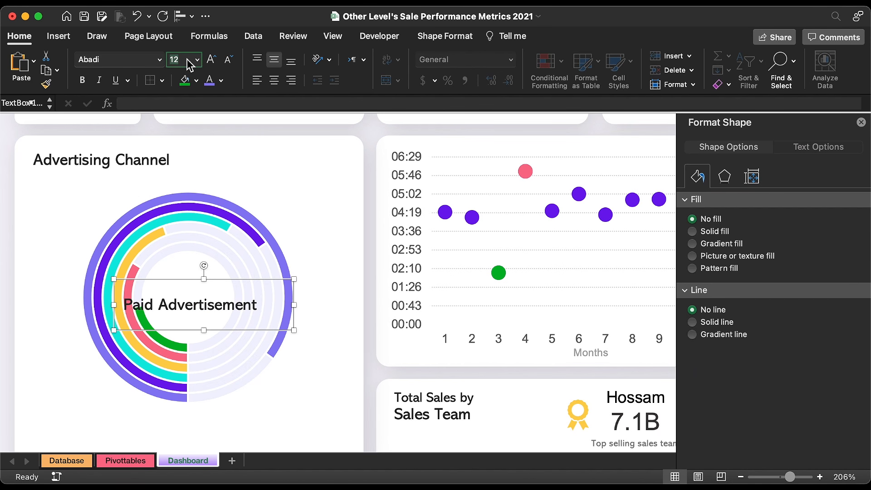
pyautogui.press('Return')
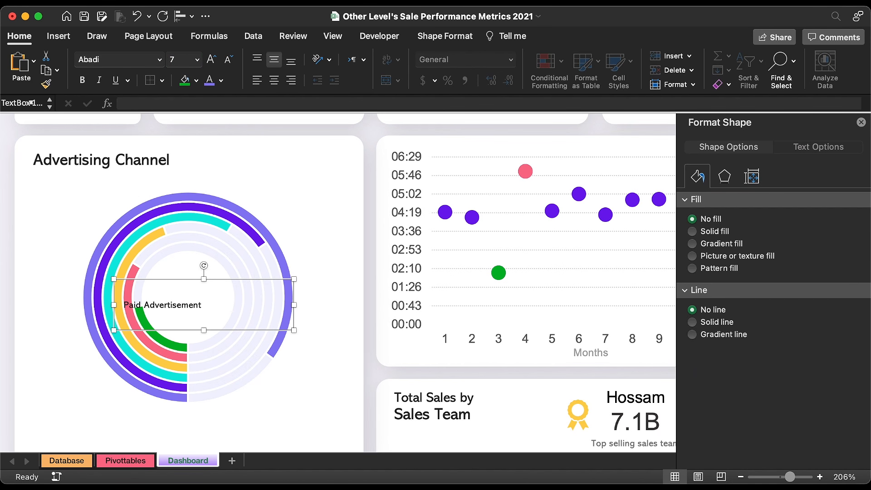
# Format the Paid Advertisement label with dark grey, centre-aligned text and shrink its box to fit the doughnut's hole
pyautogui.click(222, 81)
pyautogui.click(226, 165)
pyautogui.click(274, 80)
pyautogui.moveTo(240, 282); pyautogui.dragTo(192, 289)
pyautogui.moveTo(100, 296); pyautogui.dragTo(137, 296)
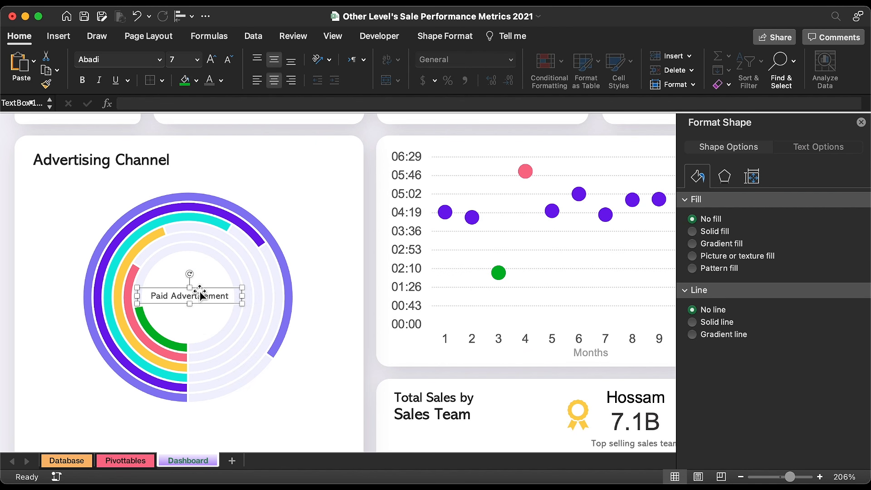
# Nudge the Paid Advertisement label left to centre it in the doughnut and place a duplicate of it just below
pyautogui.click(126, 160)
pyautogui.click(199, 300)
pyautogui.click(206, 291)
pyautogui.press('Left')
pyautogui.press('Left')
pyautogui.moveTo(206, 291); pyautogui.dragTo(207, 320)
pyautogui.doubleClick(197, 318)
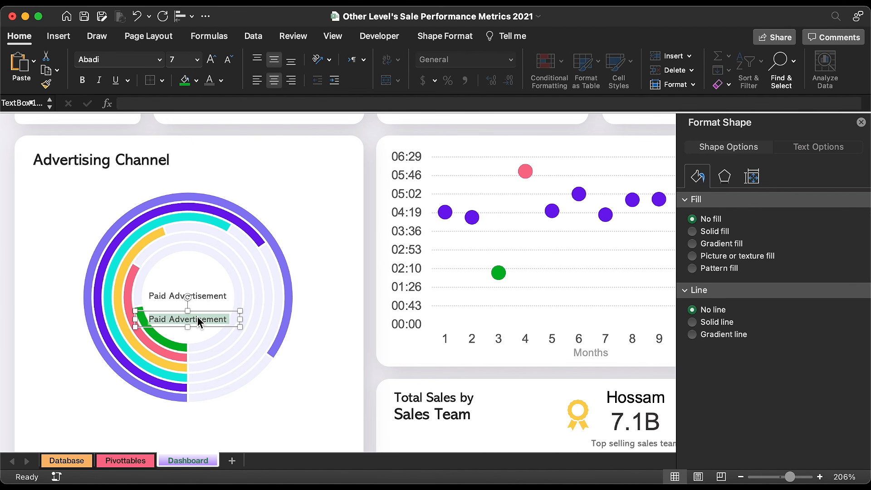
# On the Pivottables sheet, enter "Paid Advertisement" in DP7 and sum the actual channel values with =SUM(DI8:DN8) in DP8
pyautogui.click(126, 461)
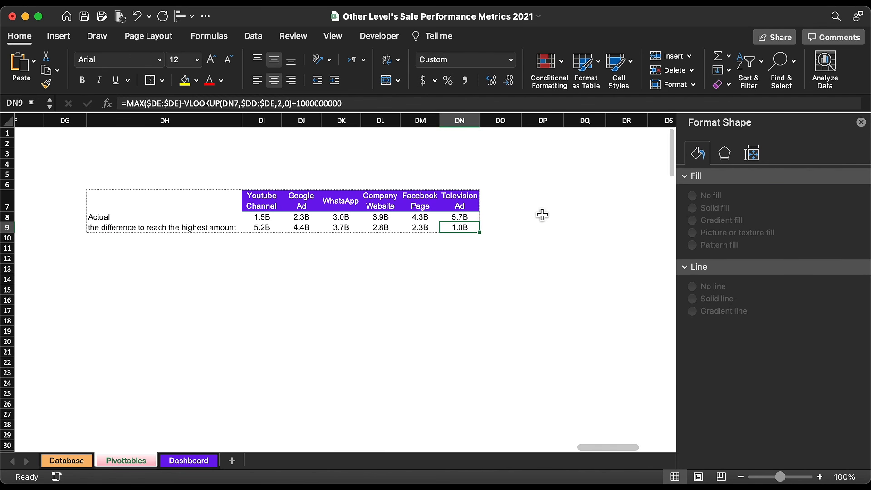
pyautogui.click(542, 215)
pyautogui.click(543, 205)
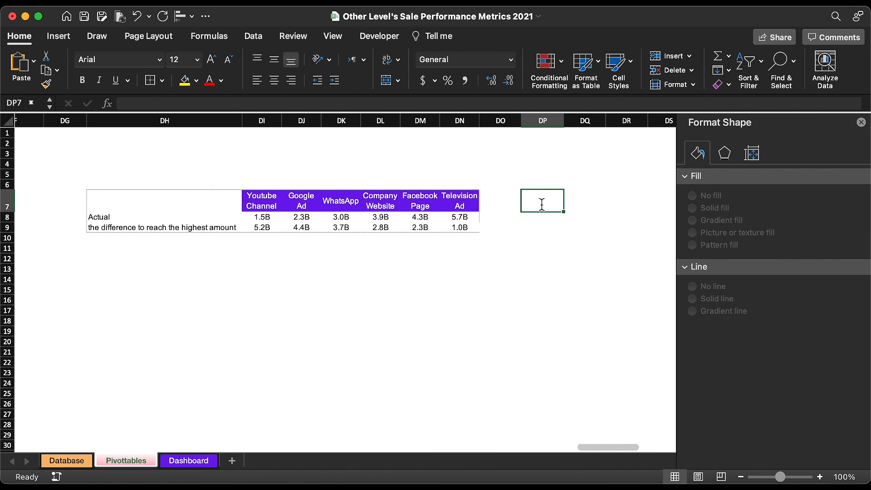
pyautogui.write('Paid Advertisement')
pyautogui.click(548, 221)
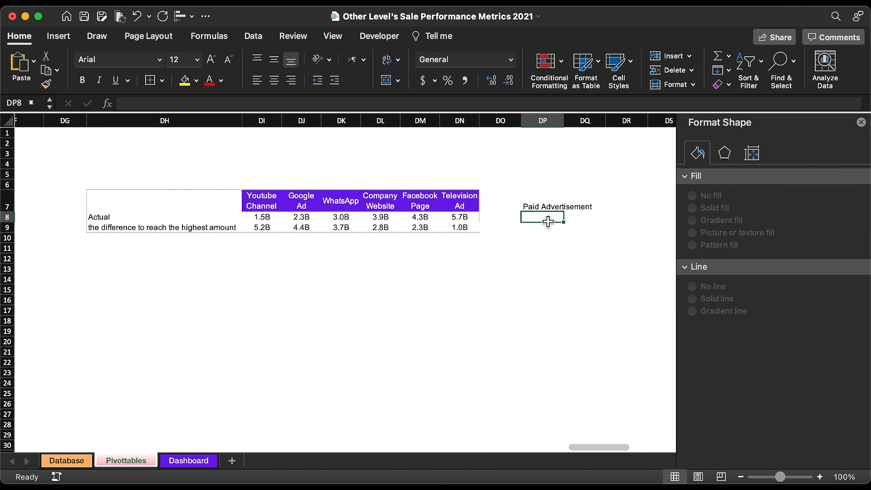
pyautogui.write('=sum')
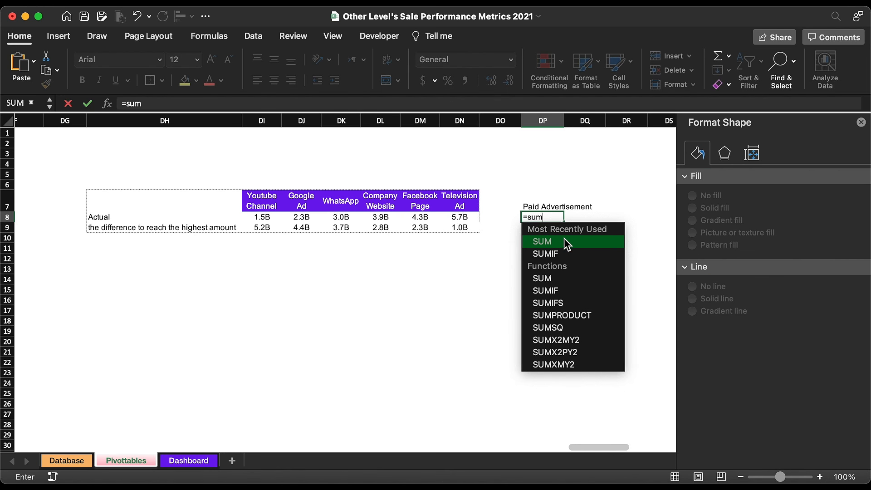
pyautogui.doubleClick(566, 244)
pyautogui.moveTo(262, 217); pyautogui.dragTo(460, 223)
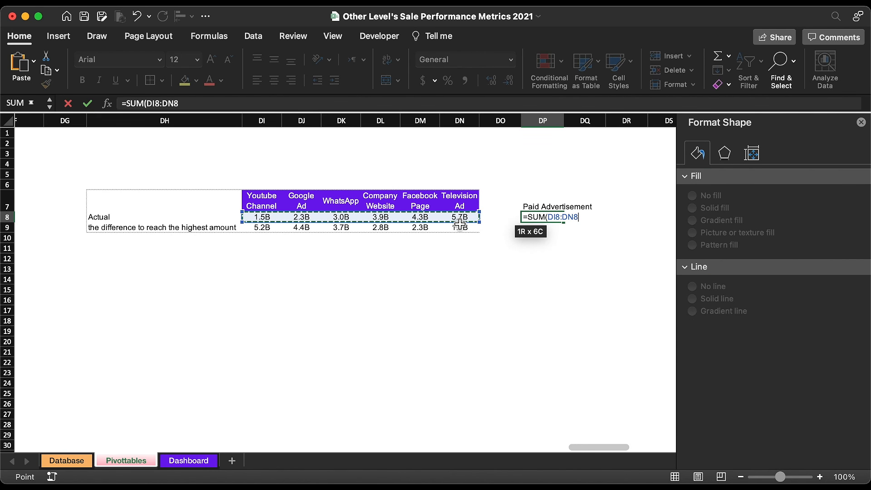
pyautogui.press('Return')
# Widen column DP and centre cells DP7:DP8 both ways, and narrow column DH
pyautogui.moveTo(543, 205); pyautogui.dragTo(551, 218)
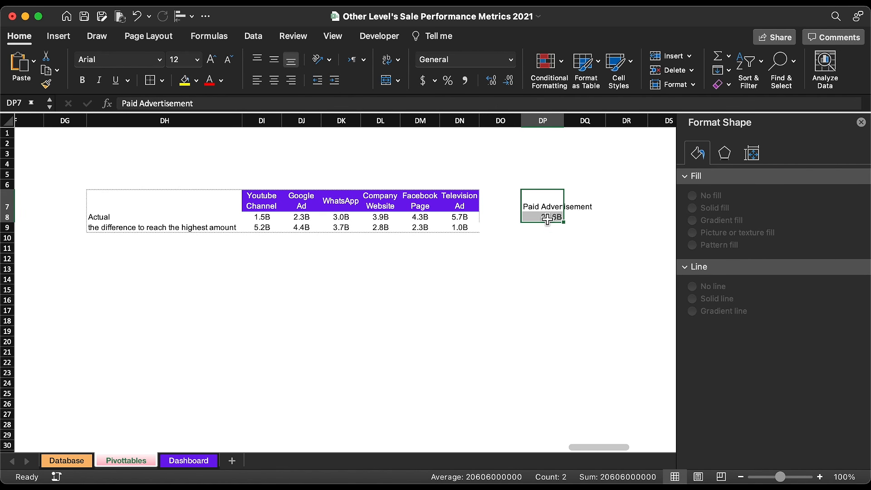
pyautogui.moveTo(564, 121); pyautogui.dragTo(598, 121)
pyautogui.click(274, 59)
pyautogui.click(274, 81)
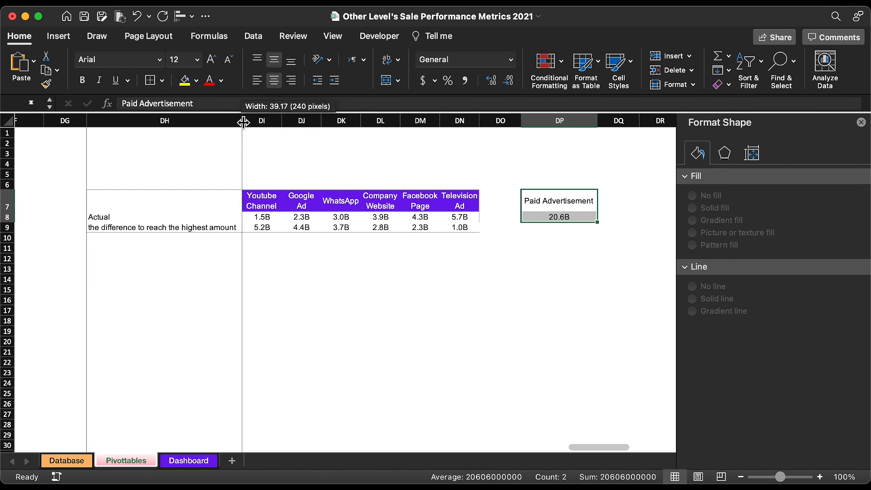
pyautogui.moveTo(244, 121); pyautogui.dragTo(157, 121)
pyautogui.click(305, 259)
pyautogui.hscroll(-3, 406, 259)
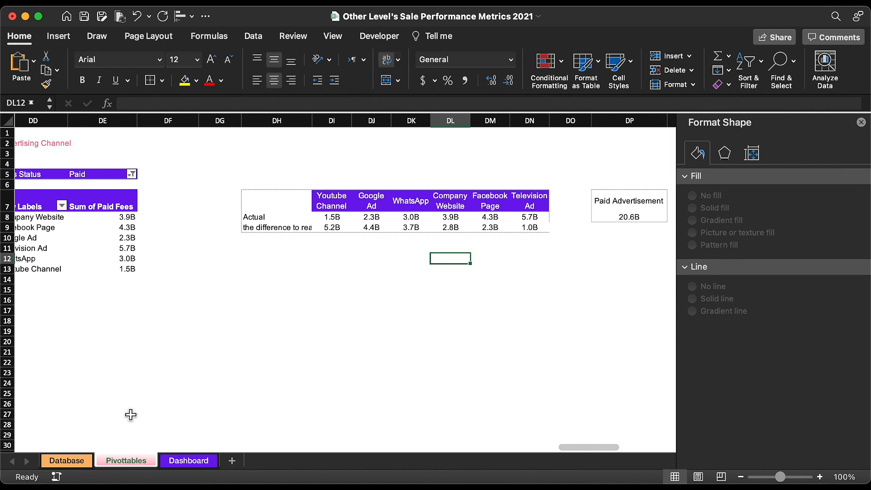
# Link the duplicated label in the Dashboard doughnut's hole to the total in Pivottables!DP8
pyautogui.click(186, 461)
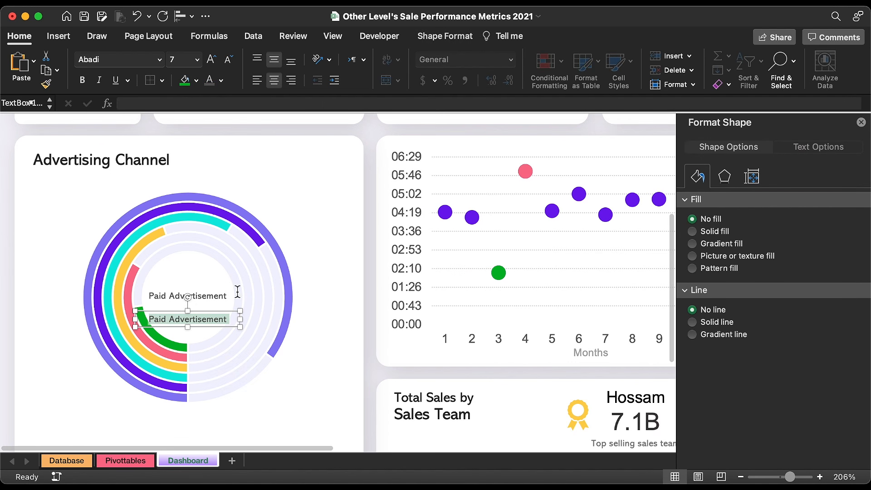
pyautogui.click(193, 104)
pyautogui.write('=')
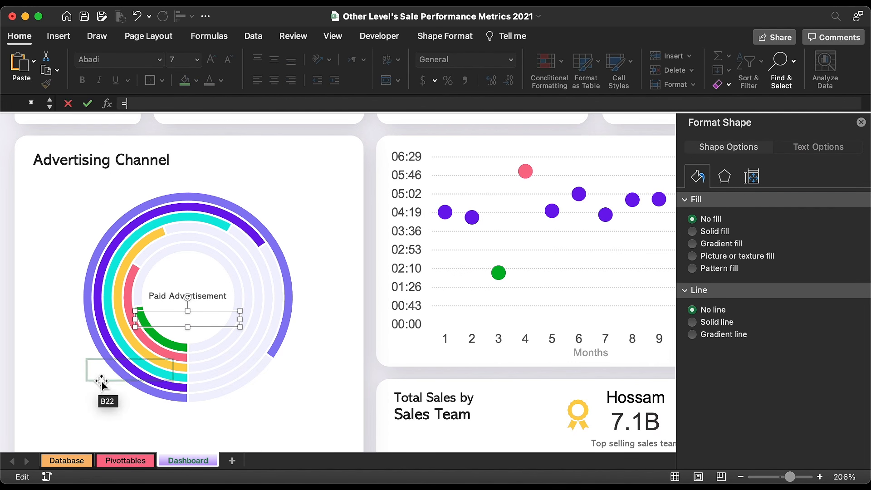
pyautogui.click(126, 461)
pyautogui.click(654, 218)
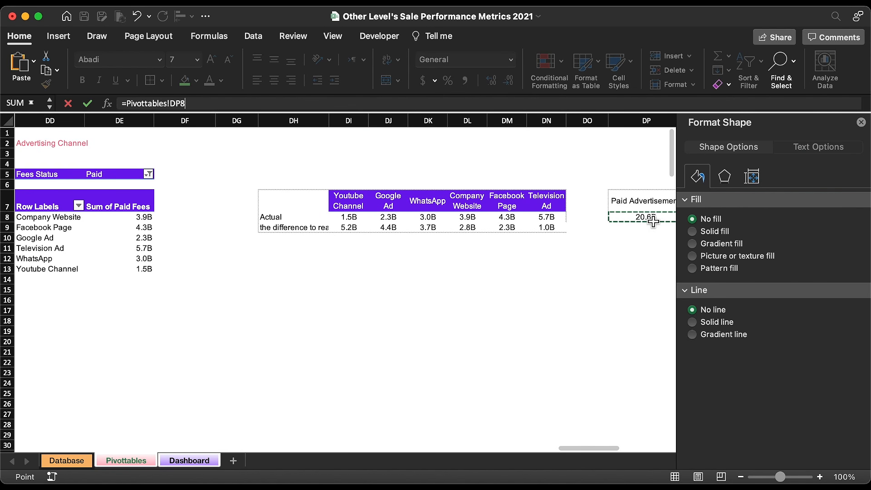
pyautogui.press('Return')
# Set the linked total in the doughnut's hole to font size 18 with dark grey text
pyautogui.click(197, 60)
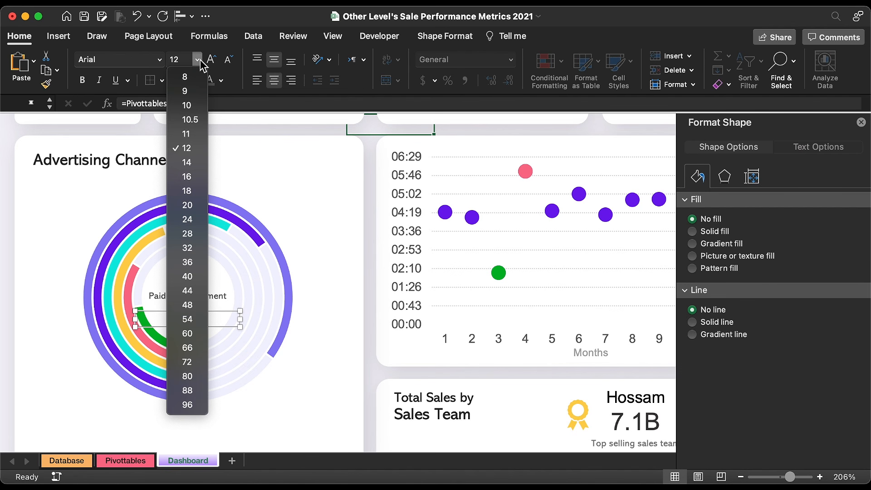
pyautogui.click(195, 191)
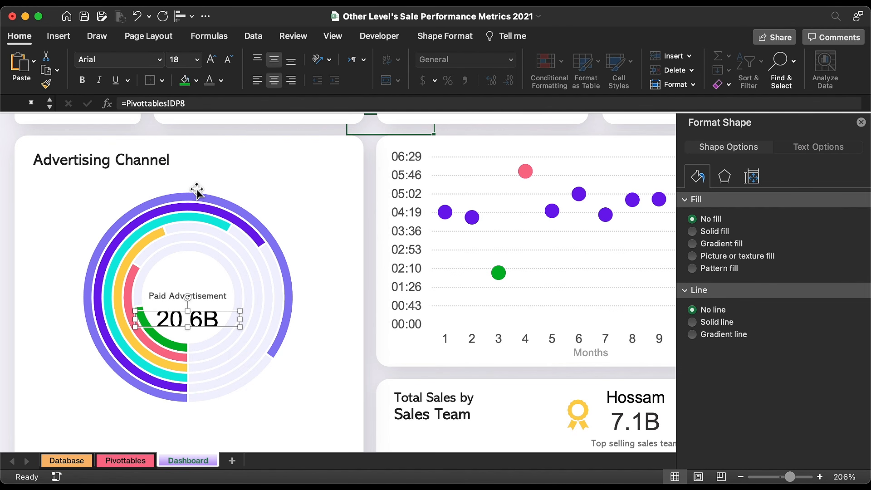
pyautogui.click(221, 80)
pyautogui.click(224, 186)
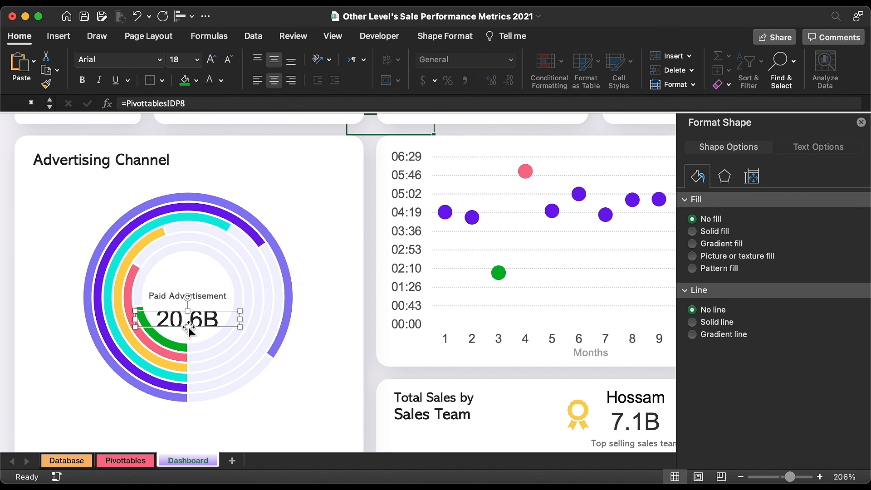
# Make the total's text box taller, move it up beneath the Paid Advertisement label, and nudge both down together
pyautogui.moveTo(188, 327); pyautogui.dragTo(192, 343)
pyautogui.press('Up')
pyautogui.press('Up')
pyautogui.press('Up')
pyautogui.press('Up')
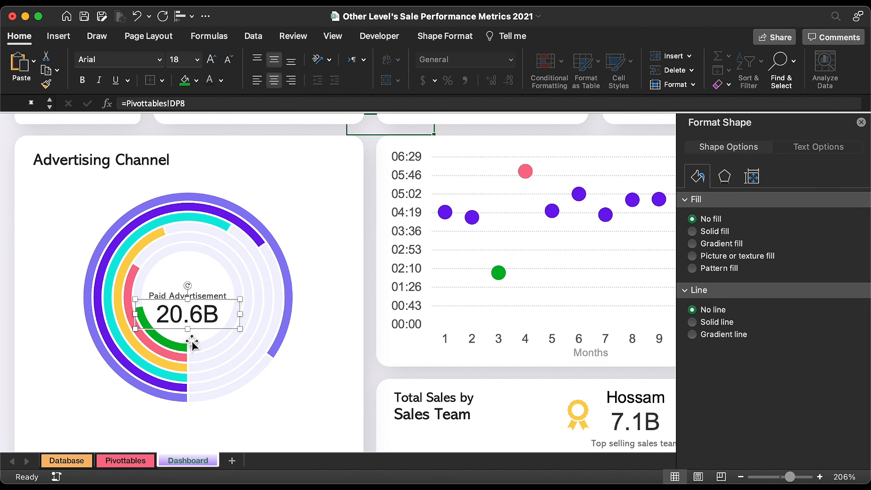
pyautogui.keyDown('shift'); pyautogui.click(220, 296); pyautogui.keyUp('shift')
pyautogui.press('Down')
pyautogui.press('Escape')
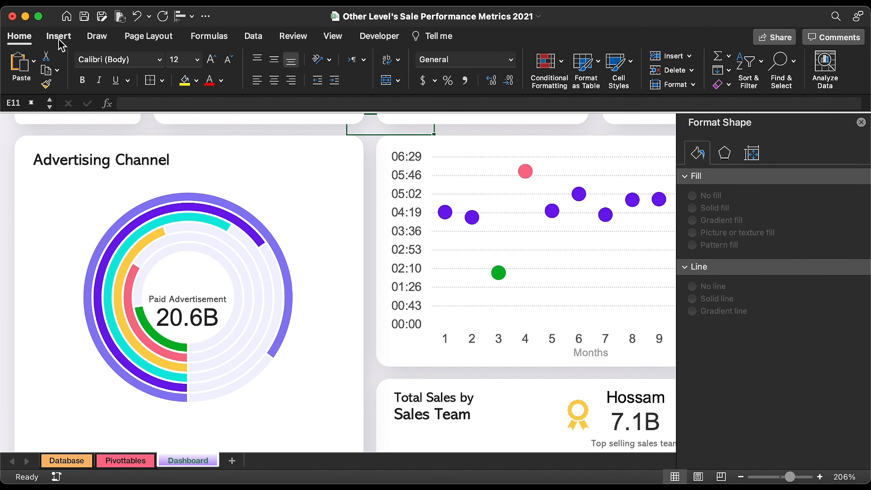
# Draw a small circle above the Paid Advertisement label and fill it with light grey
pyautogui.click(59, 37)
pyautogui.click(203, 63)
pyautogui.click(154, 104)
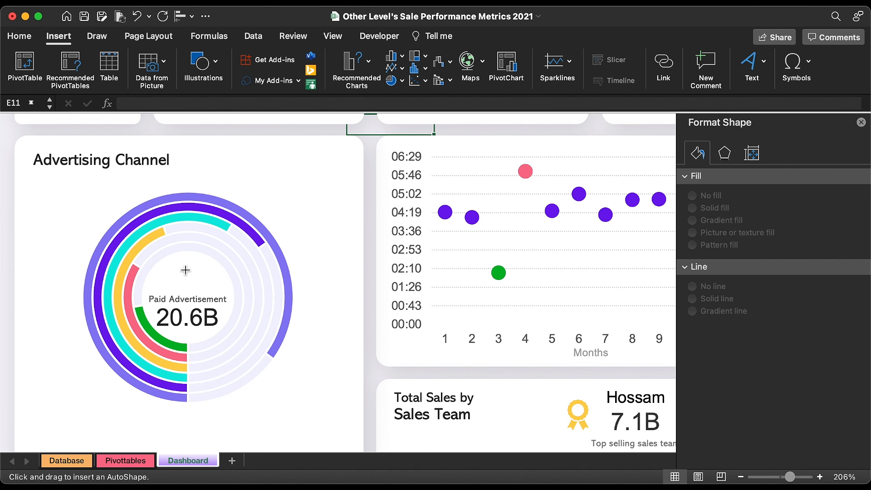
pyautogui.moveTo(178, 261); pyautogui.dragTo(190, 275)
pyautogui.click(19, 36)
pyautogui.click(196, 80)
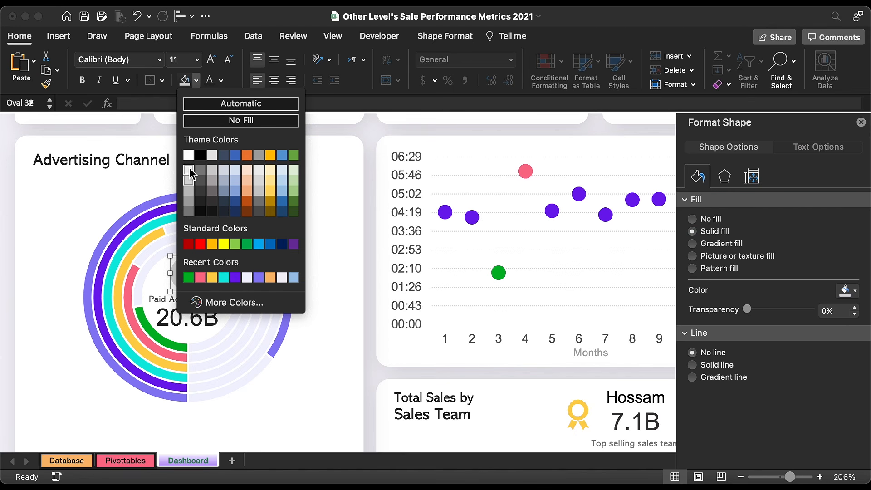
pyautogui.click(190, 169)
# Insert the megaphone picture, shrink it and place it in the middle of the light grey circle
pyautogui.click(61, 36)
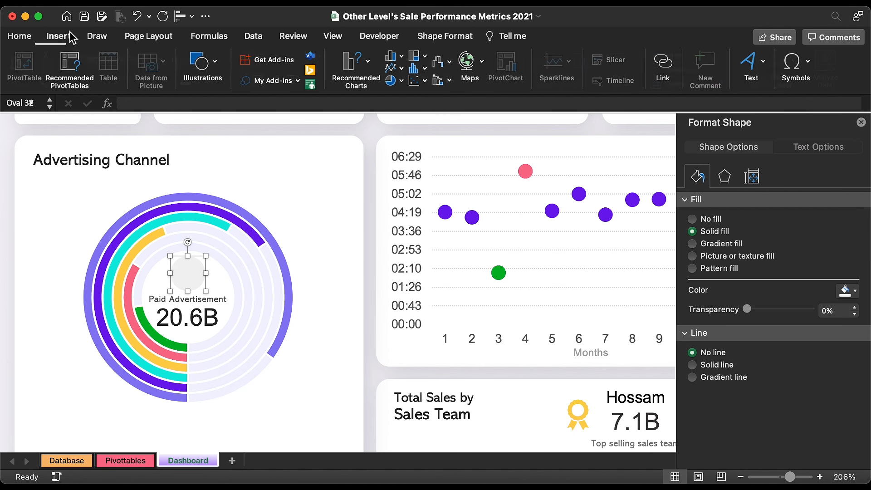
pyautogui.click(199, 72)
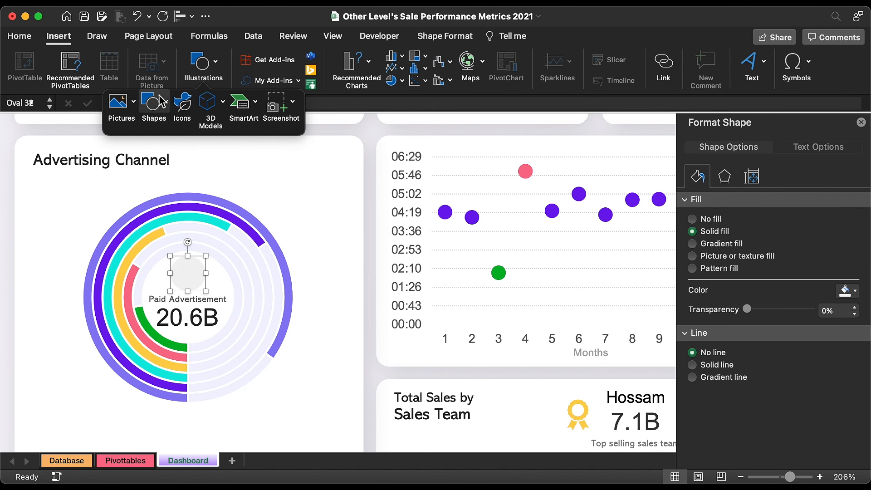
pyautogui.click(118, 105)
pyautogui.click(173, 168)
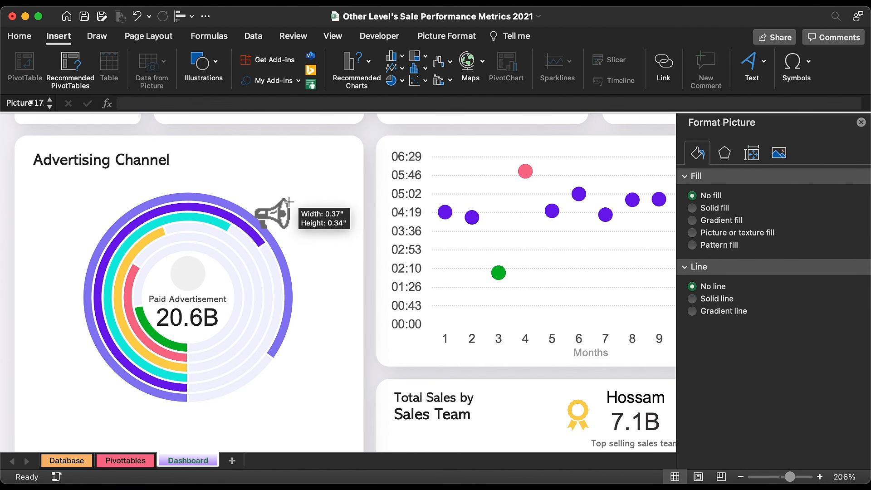
pyautogui.moveTo(284, 207); pyautogui.dragTo(277, 213)
pyautogui.moveTo(262, 223); pyautogui.dragTo(188, 274)
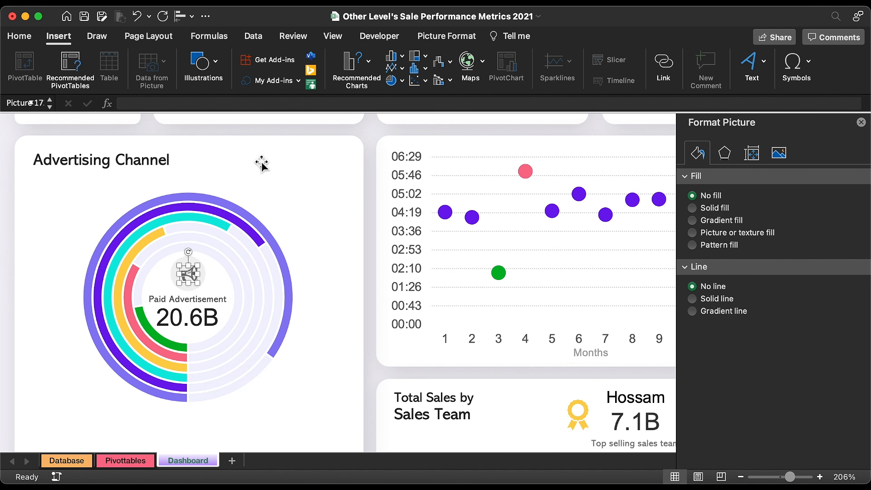
pyautogui.click(370, 134)
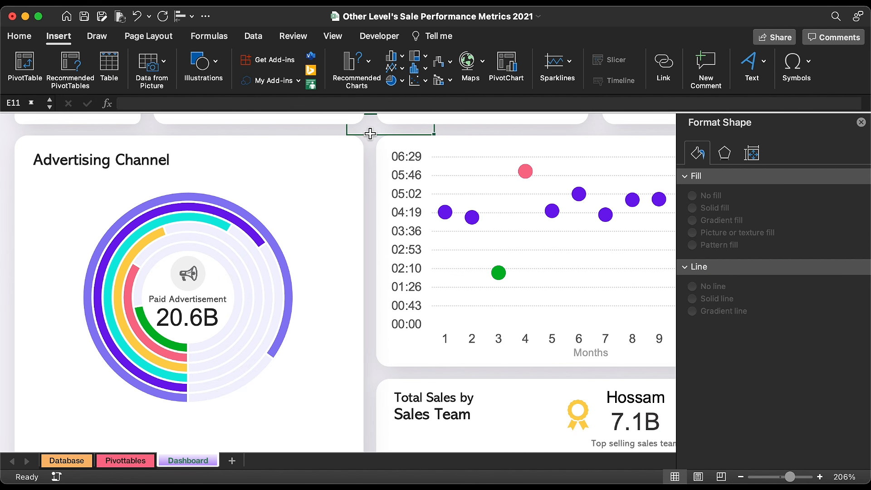
# Copy the Advertising Channel title to below the doughnut and link the copy to the Youtube Channel heading in Pivottables!DI7
pyautogui.click(780, 477)
pyautogui.click(861, 122)
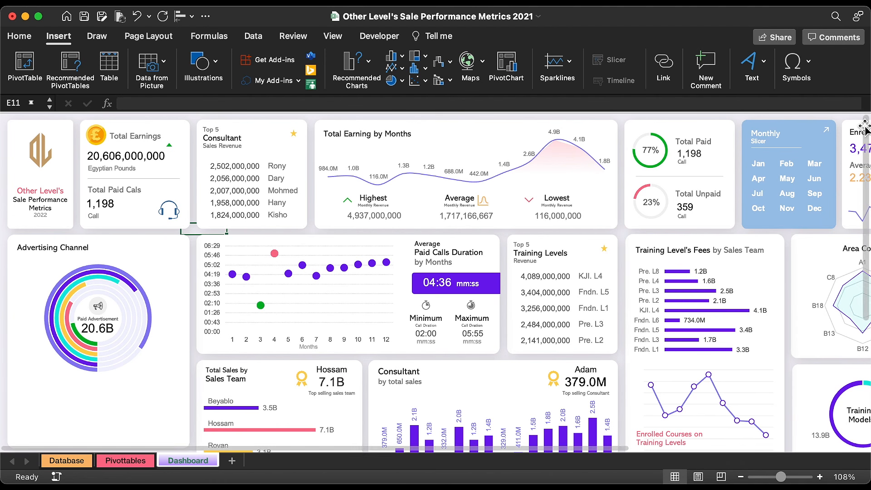
pyautogui.click(741, 477)
pyautogui.click(62, 233)
pyautogui.moveTo(62, 233); pyautogui.dragTo(64, 358)
pyautogui.click(143, 108)
pyautogui.write('=')
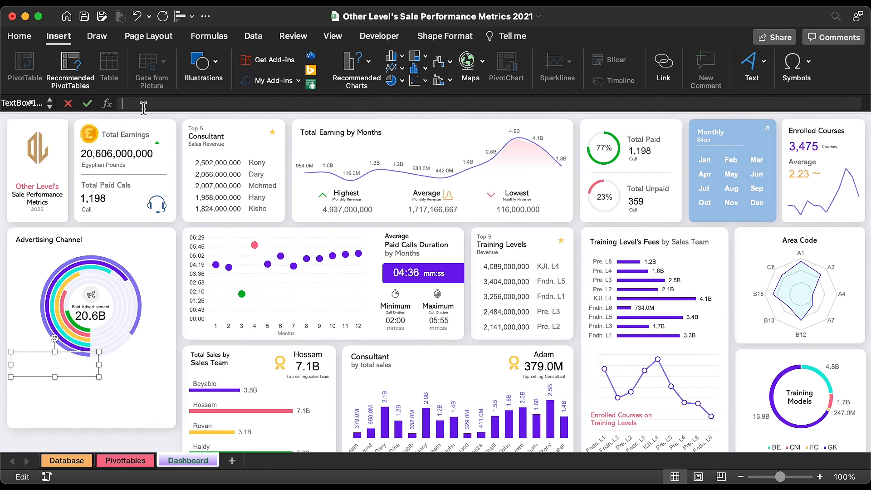
pyautogui.click(136, 462)
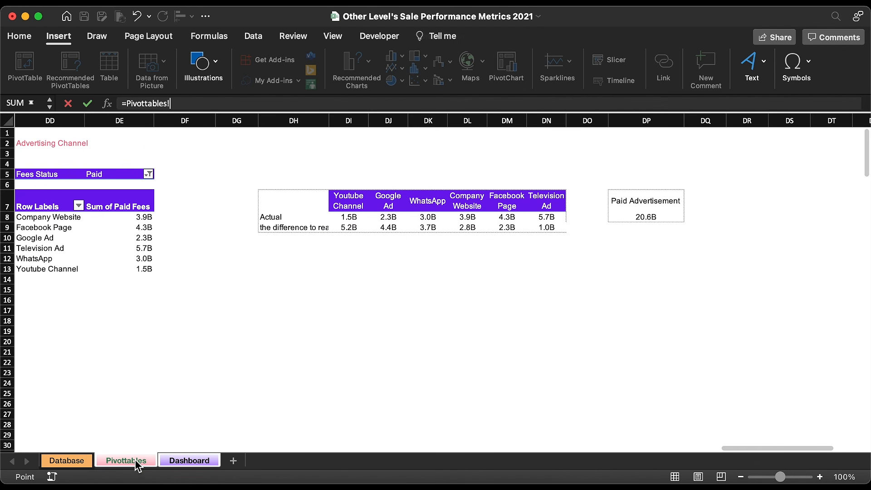
pyautogui.click(357, 202)
pyautogui.press('Return')
# Give the linked Youtube Channel label grey text in the Calibri (Body) font
pyautogui.click(221, 80)
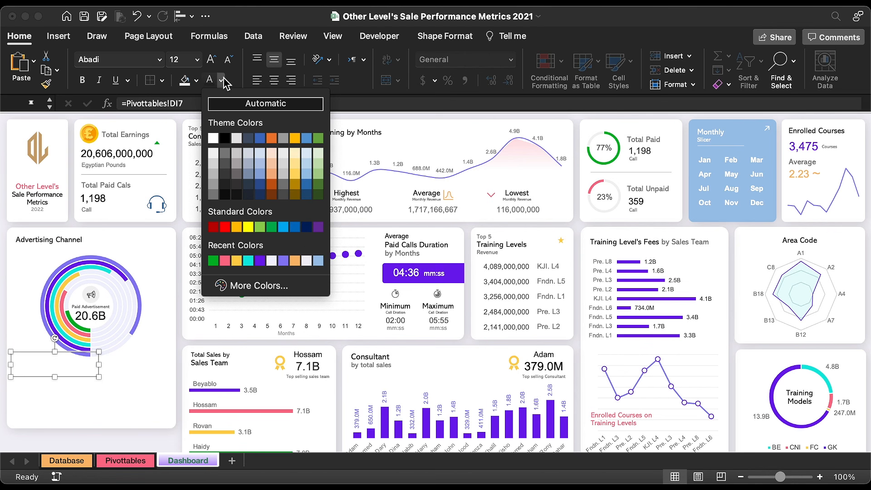
pyautogui.click(225, 153)
pyautogui.click(159, 60)
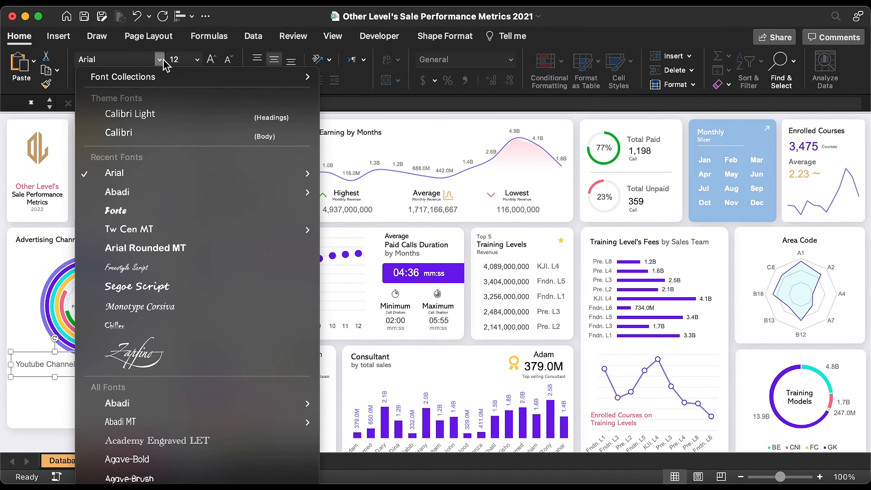
pyautogui.click(135, 135)
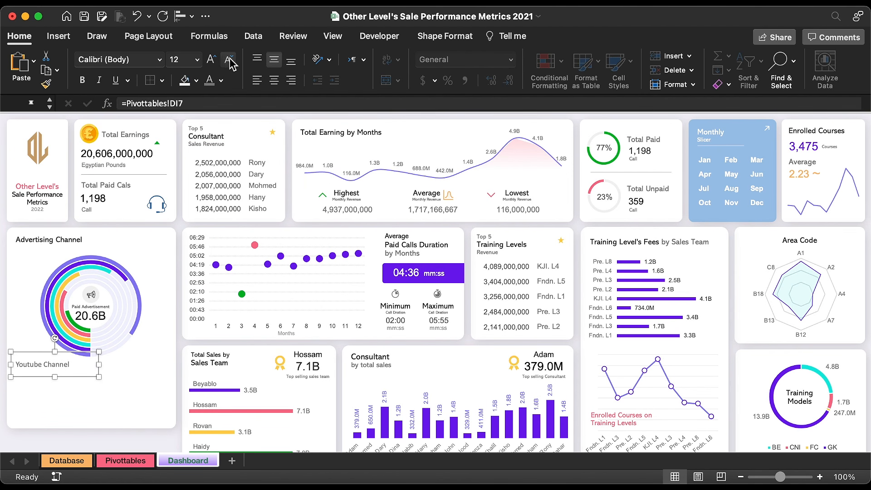
# Copy the Youtube Channel label directly below itself and link the copy to the channel's actual value in Pivottables!DI8
pyautogui.moveTo(45, 362); pyautogui.dragTo(45, 372)
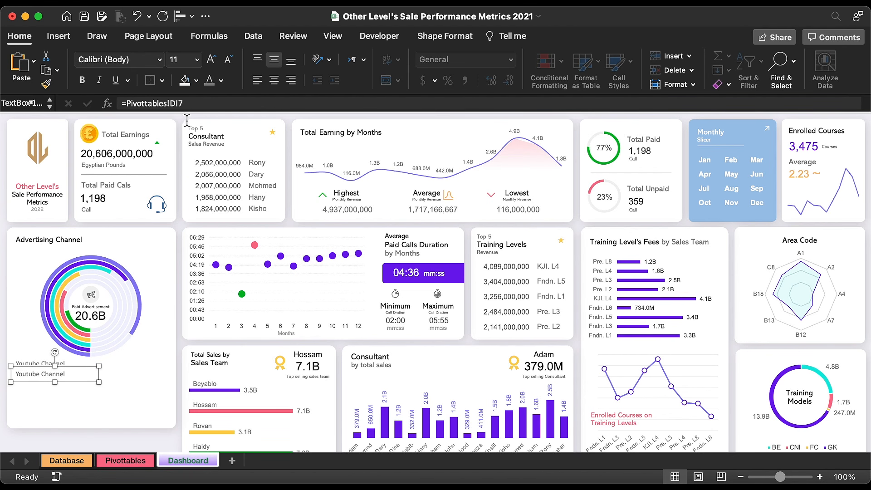
pyautogui.tripleClick(203, 103)
pyautogui.write('=')
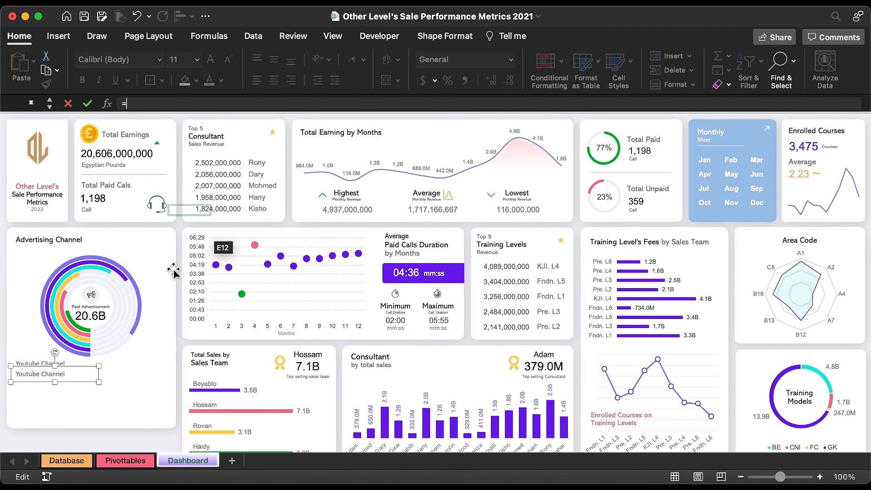
pyautogui.click(125, 461)
pyautogui.click(357, 218)
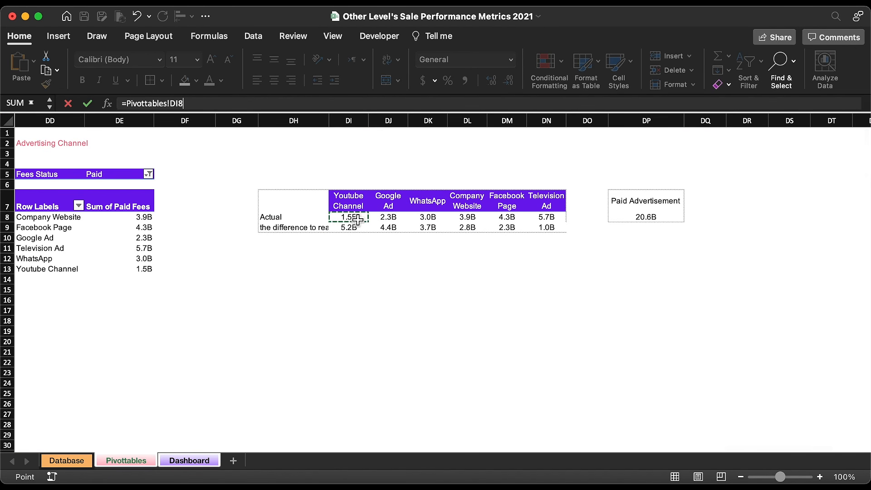
pyautogui.press('Return')
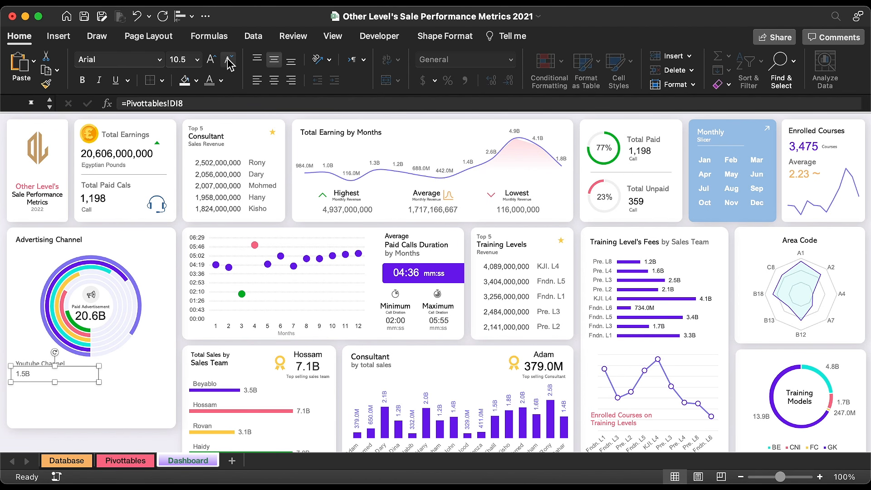
# Narrow the 1.5B value box and group it with the Youtube Channel label
pyautogui.click(445, 35)
pyautogui.click(791, 84)
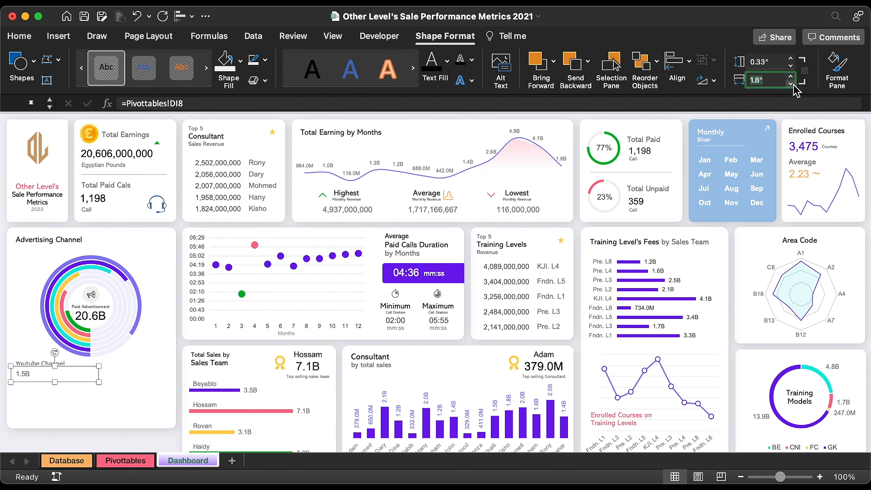
pyautogui.click(791, 84)
pyautogui.keyDown('shift'); pyautogui.click(61, 365); pyautogui.keyUp('shift')
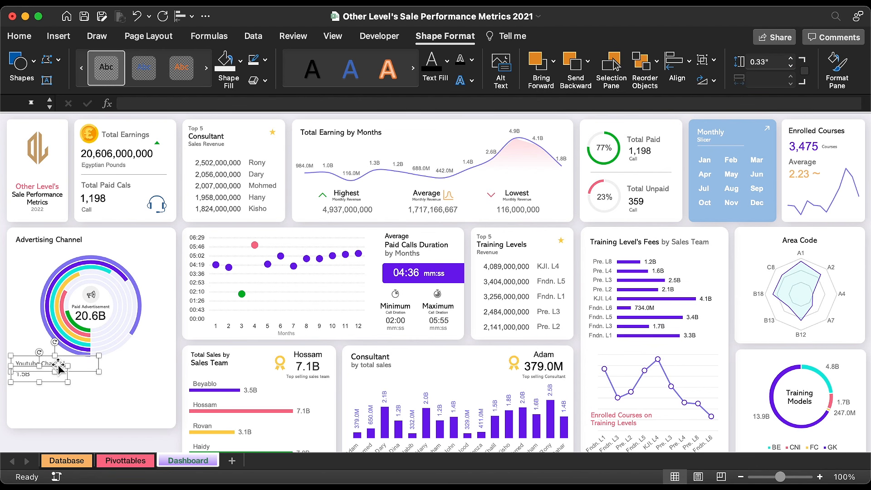
pyautogui.rightClick(59, 365)
pyautogui.moveTo(104, 382)
pyautogui.click(213, 383)
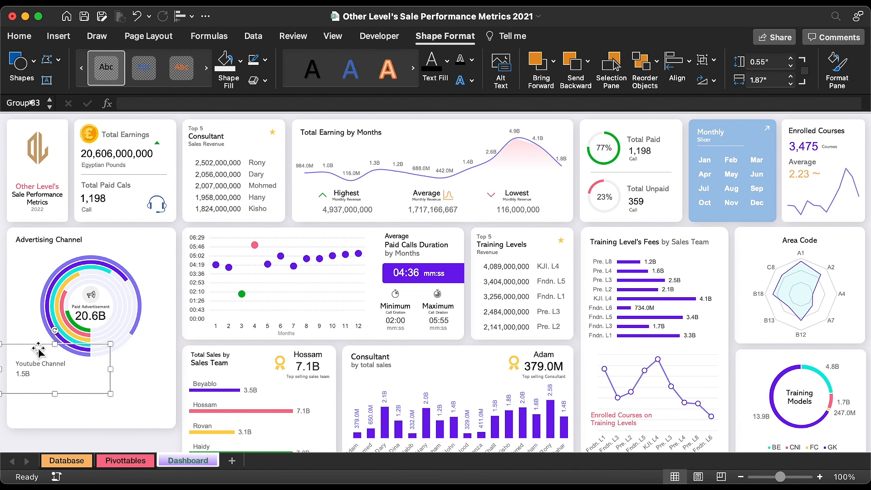
# Copy the Youtube Channel group into two columns of three labels below the doughnut, distributing the rows vertically
pyautogui.moveTo(35, 346); pyautogui.dragTo(49, 408)
pyautogui.click(43, 368)
pyautogui.click(182, 17)
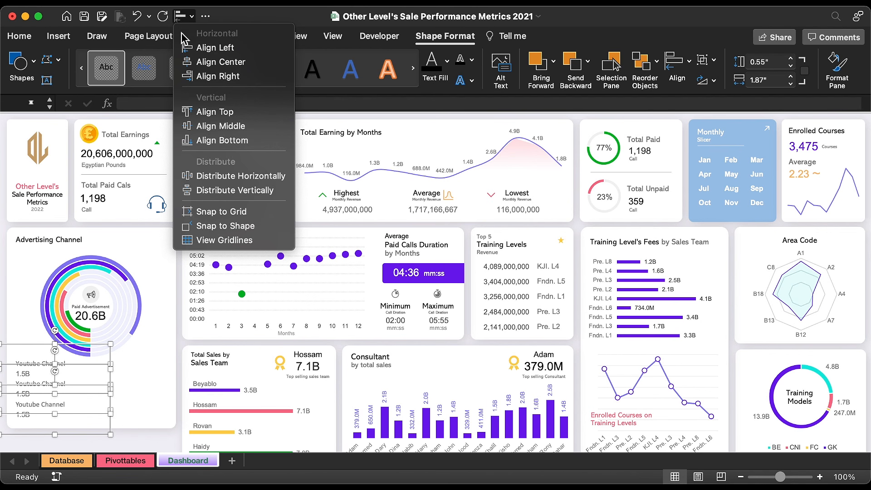
pyautogui.click(200, 191)
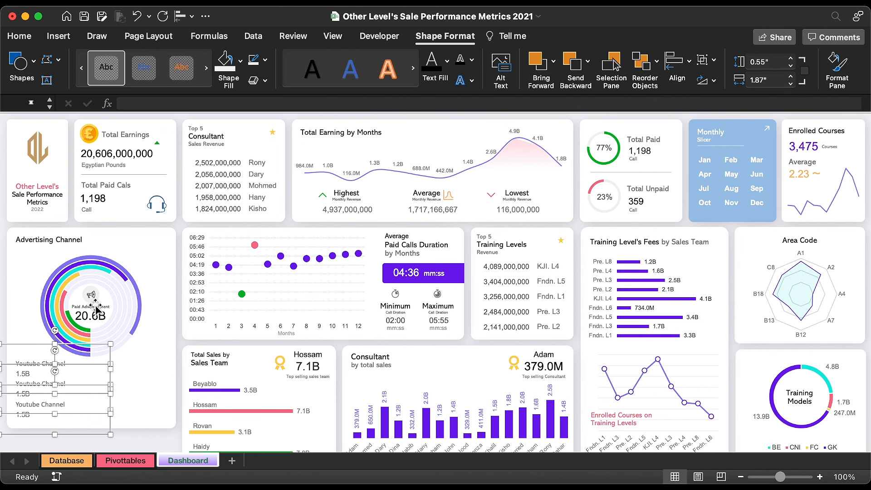
pyautogui.moveTo(36, 348); pyautogui.dragTo(128, 348)
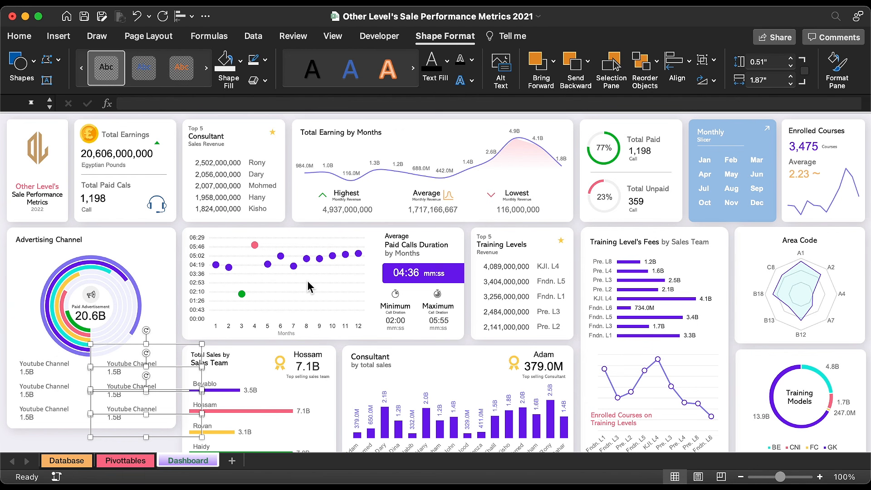
# Try to link the first column's second label to the Google Ad heading in Pivottables!DJ7, and undo the link
pyautogui.click(58, 389)
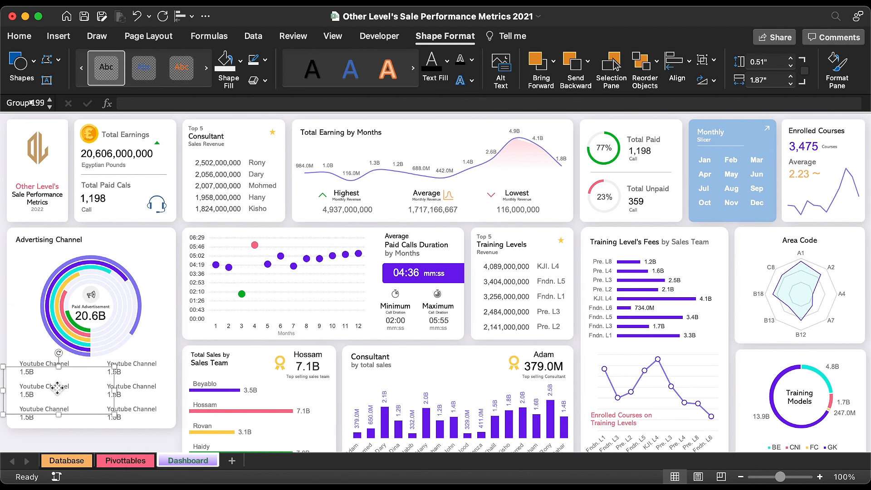
pyautogui.click(58, 388)
pyautogui.click(217, 103)
pyautogui.press('BackSpace')
pyautogui.press('BackSpace')
pyautogui.press('BackSpace')
pyautogui.press('BackSpace')
pyautogui.press('BackSpace')
pyautogui.press('BackSpace')
pyautogui.press('BackSpace')
pyautogui.press('BackSpace')
pyautogui.press('BackSpace')
pyautogui.press('BackSpace')
pyautogui.press('BackSpace')
pyautogui.press('BackSpace')
pyautogui.press('BackSpace')
pyautogui.press('BackSpace')
pyautogui.press('BackSpace')
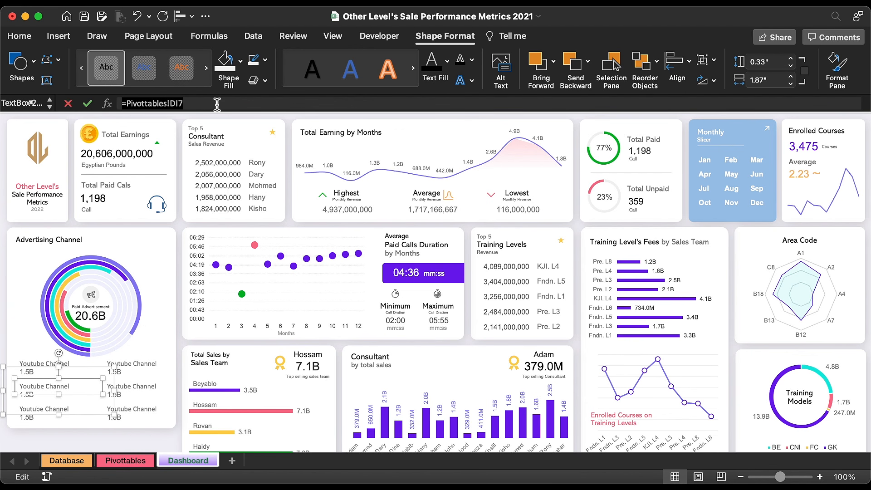
pyautogui.click(125, 460)
pyautogui.click(391, 208)
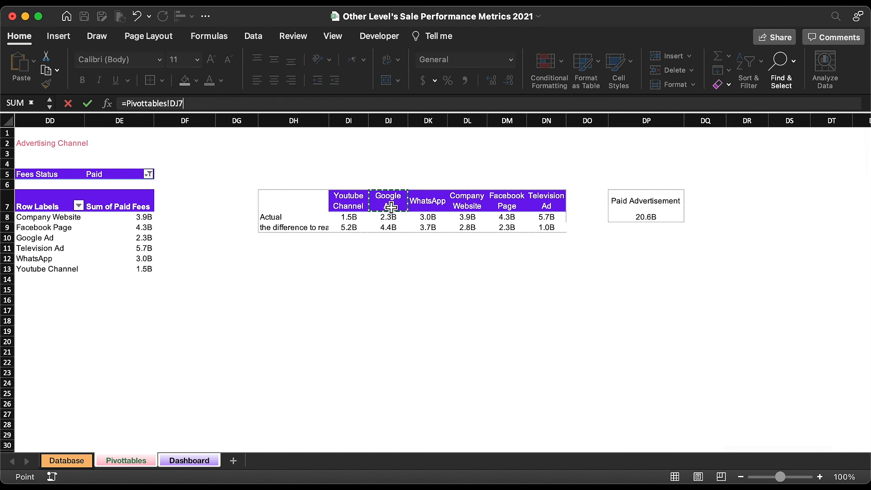
pyautogui.press('Return')
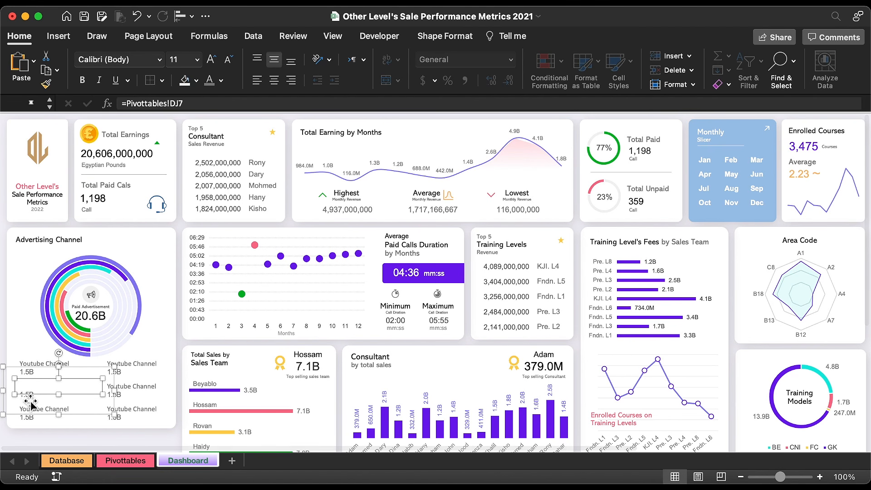
pyautogui.press('super+z')
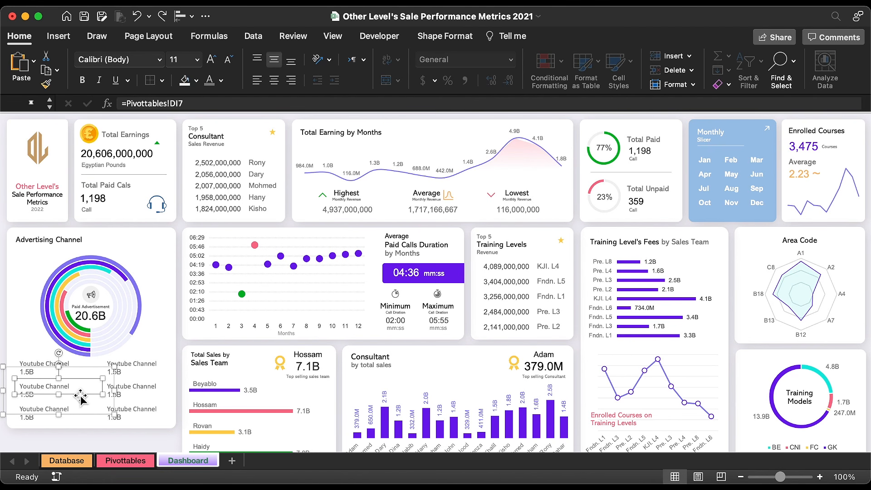
# Check the font and text color of the first Youtube Channel label and its value
pyautogui.click(43, 365)
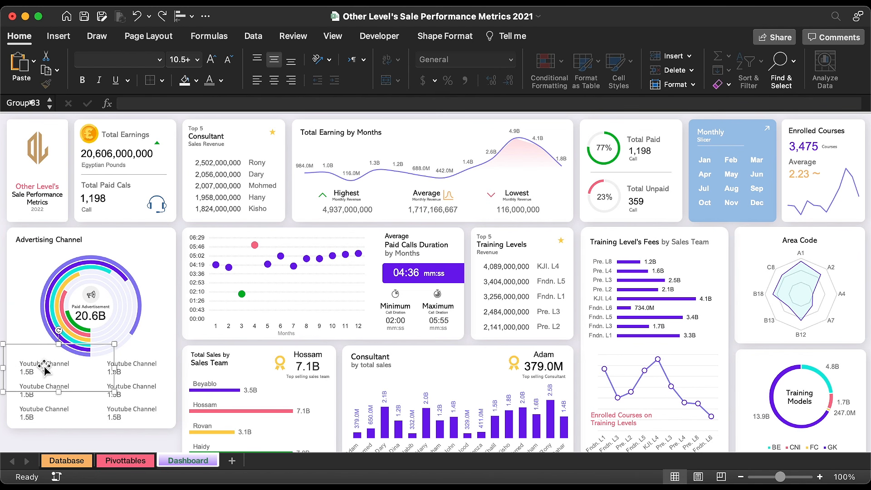
pyautogui.click(44, 365)
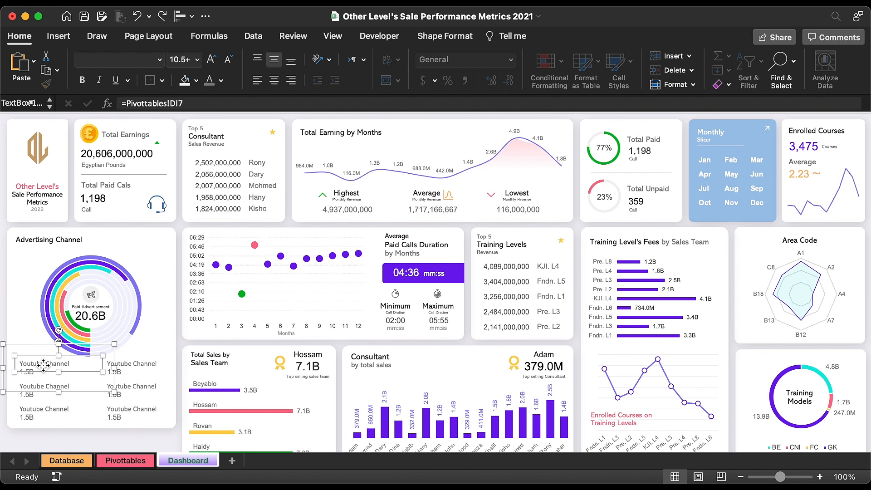
pyautogui.click(222, 81)
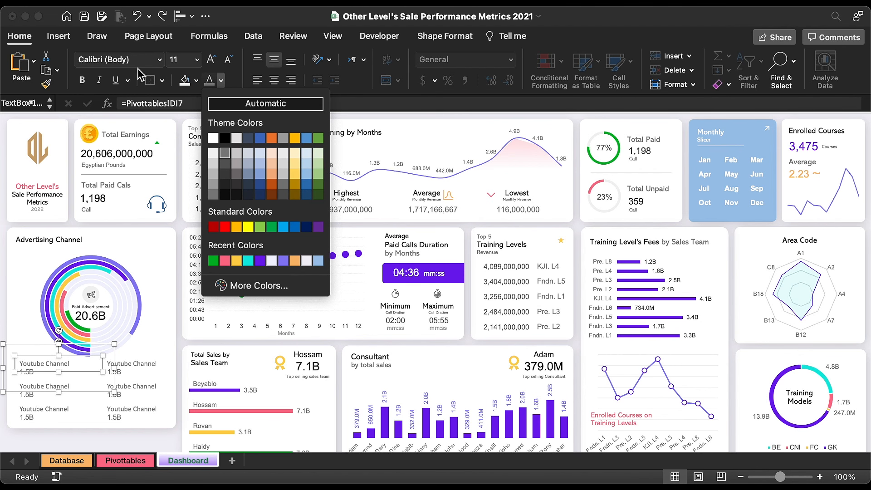
pyautogui.click(31, 381)
pyautogui.click(31, 377)
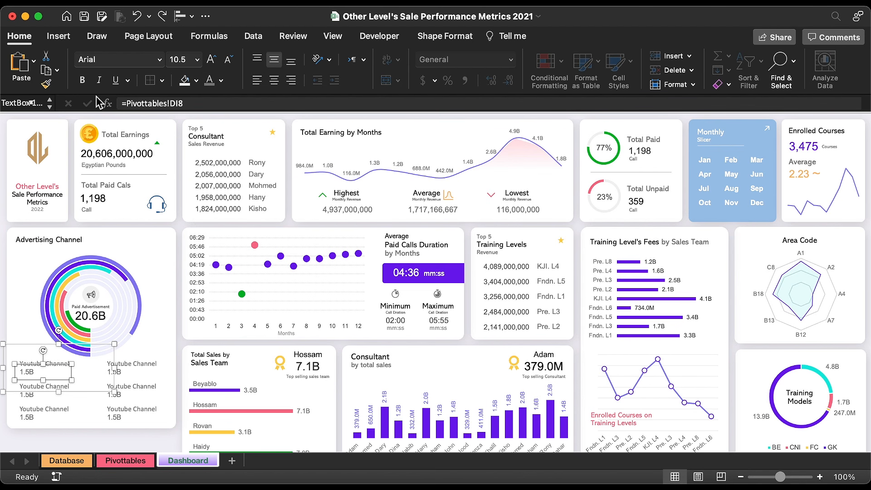
pyautogui.click(222, 81)
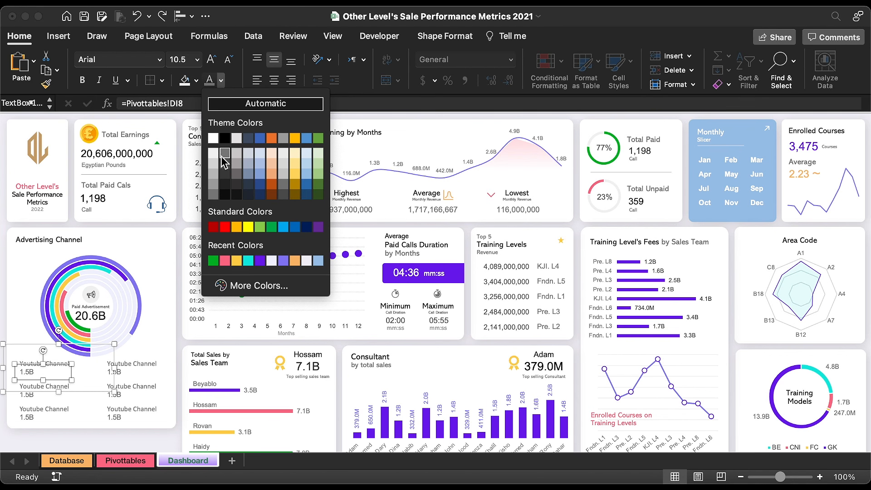
pyautogui.click(135, 464)
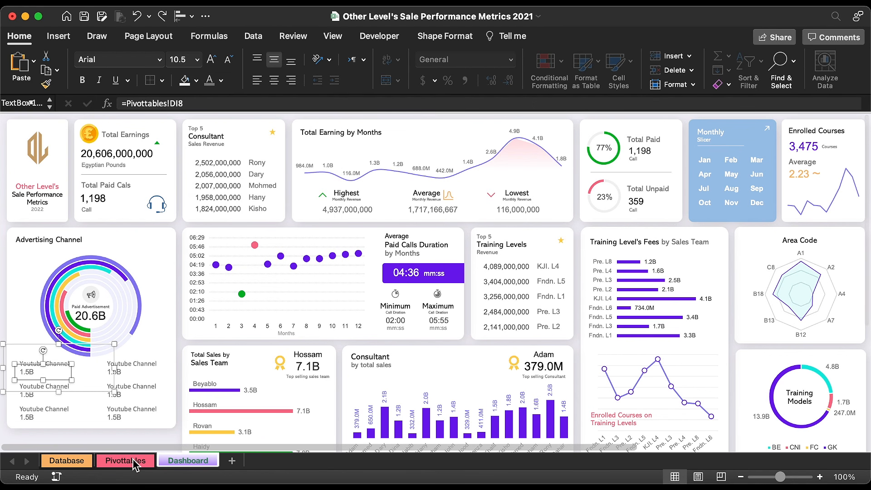
# Format the channel headings in Pivottables DI7:DN7 with grey text in Calibri (Body) and a smaller font size
pyautogui.click(134, 464)
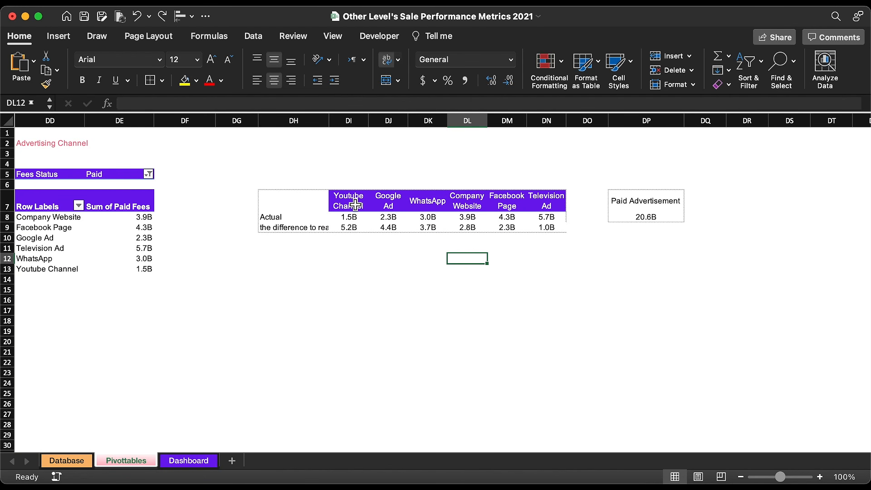
pyautogui.moveTo(355, 205); pyautogui.dragTo(546, 196)
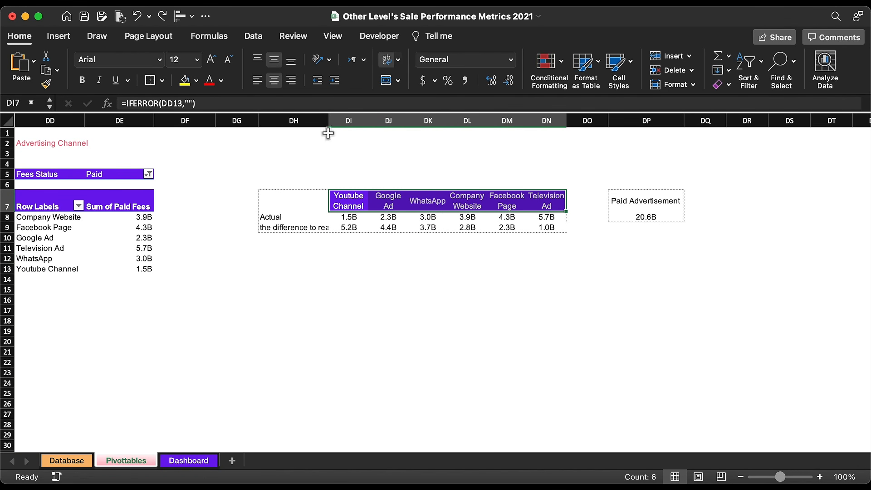
pyautogui.click(222, 82)
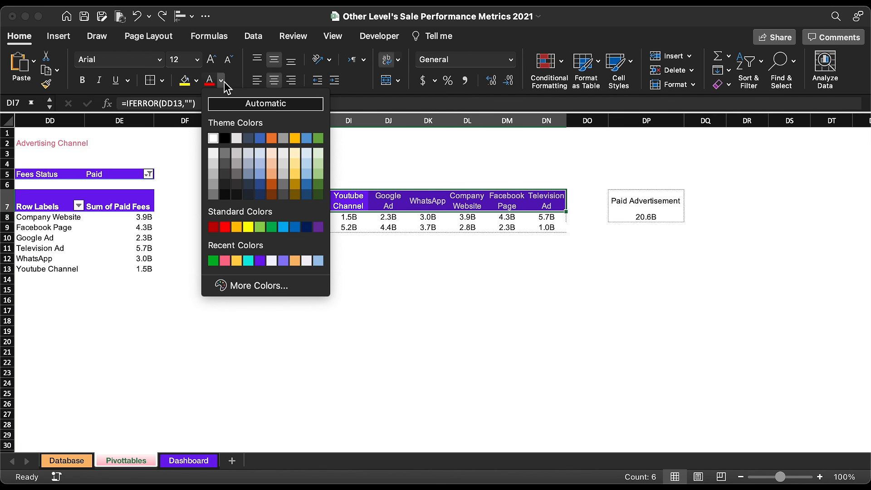
pyautogui.click(227, 155)
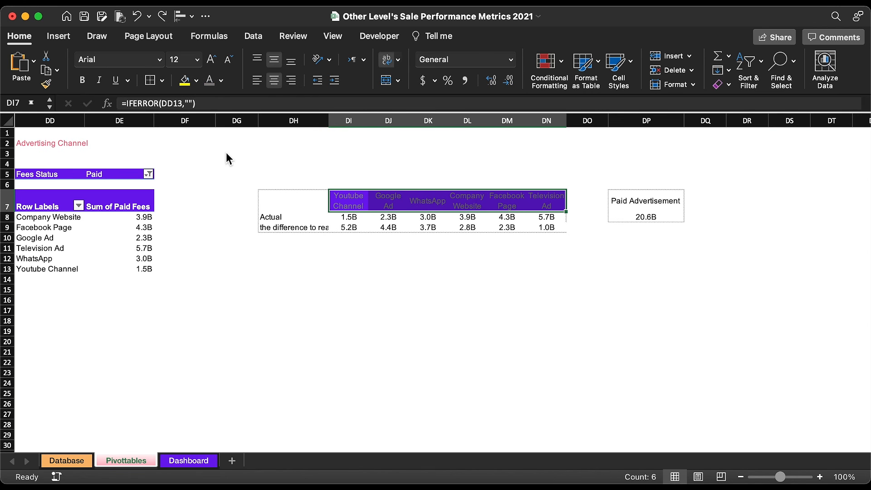
pyautogui.click(159, 60)
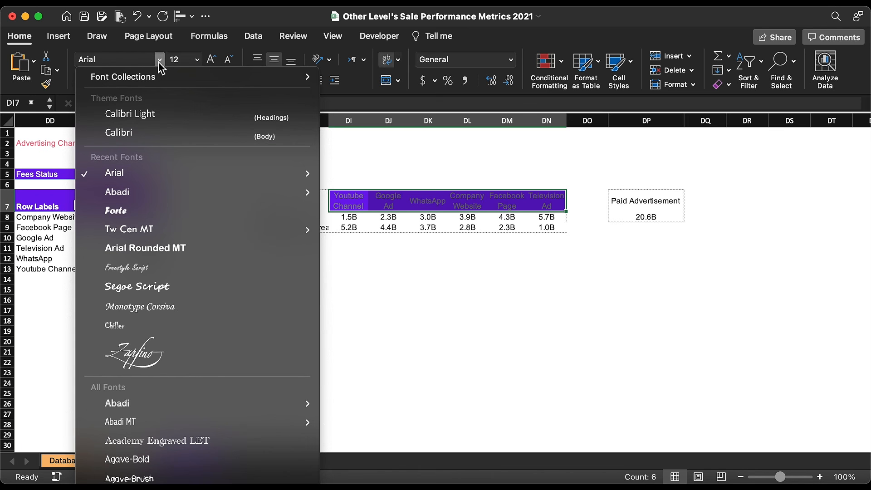
pyautogui.click(137, 134)
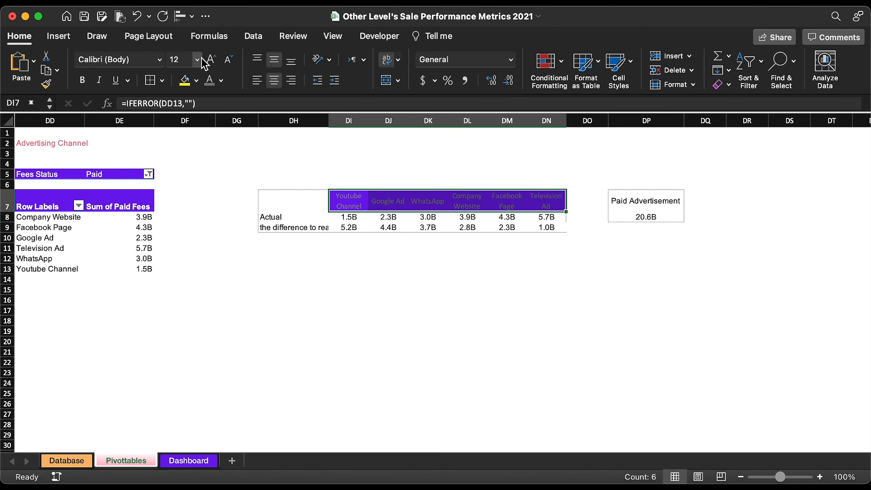
pyautogui.click(234, 59)
# Give the actual values in DI8:DN8 grey text and a smaller font size
pyautogui.moveTo(352, 218); pyautogui.dragTo(547, 217)
pyautogui.click(222, 81)
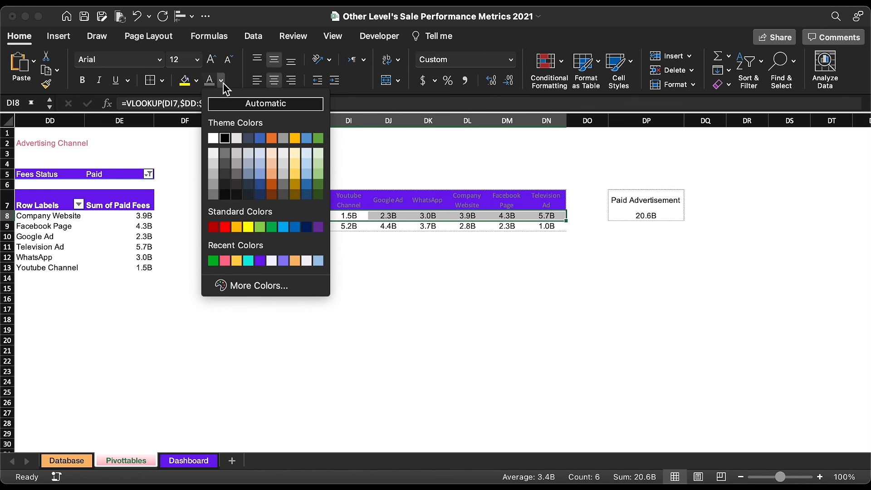
pyautogui.click(228, 154)
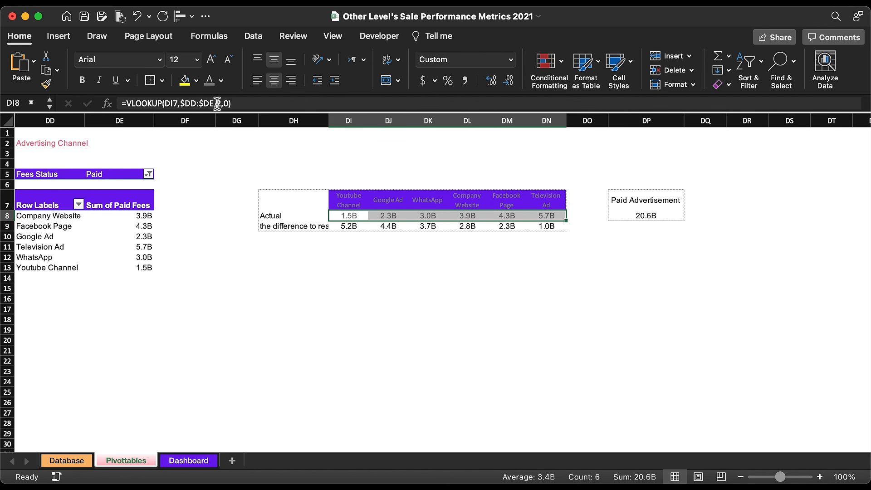
pyautogui.click(230, 59)
pyautogui.click(299, 279)
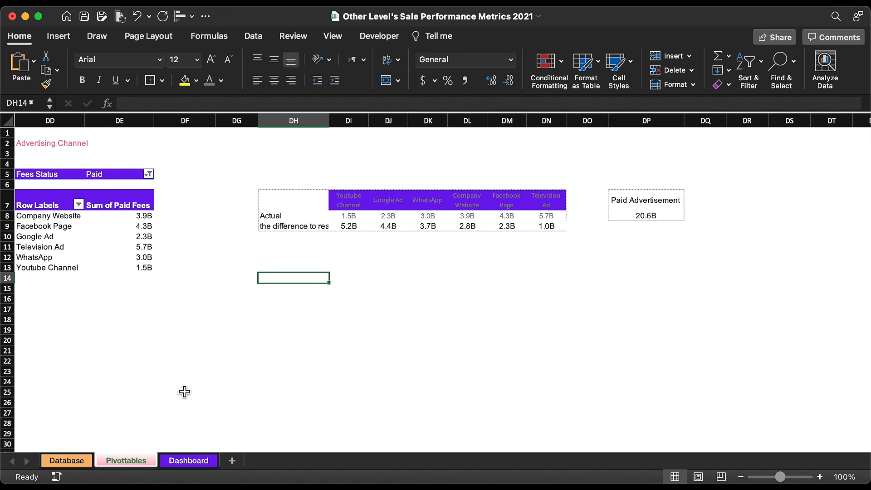
# Link the dashboard label in the first column's second row to the Google Ad heading in Pivottables!DJ7
pyautogui.click(184, 461)
pyautogui.click(59, 386)
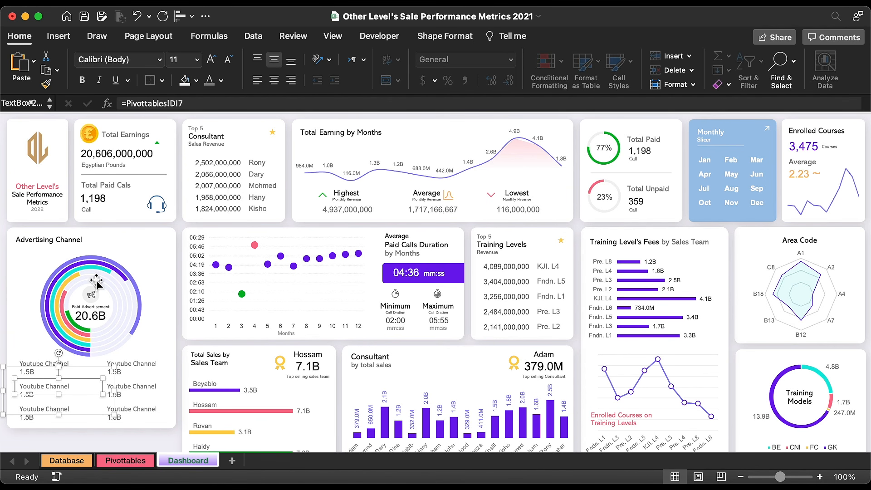
pyautogui.tripleClick(205, 103)
pyautogui.write('=')
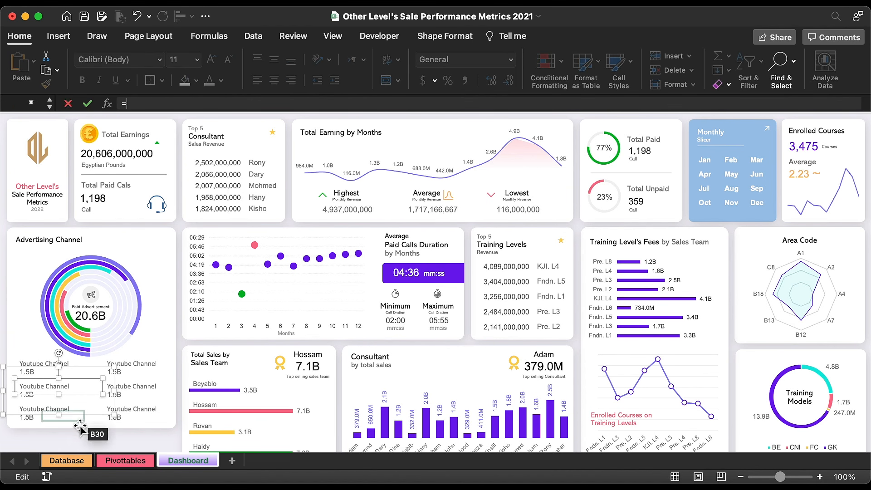
pyautogui.click(126, 461)
pyautogui.click(395, 201)
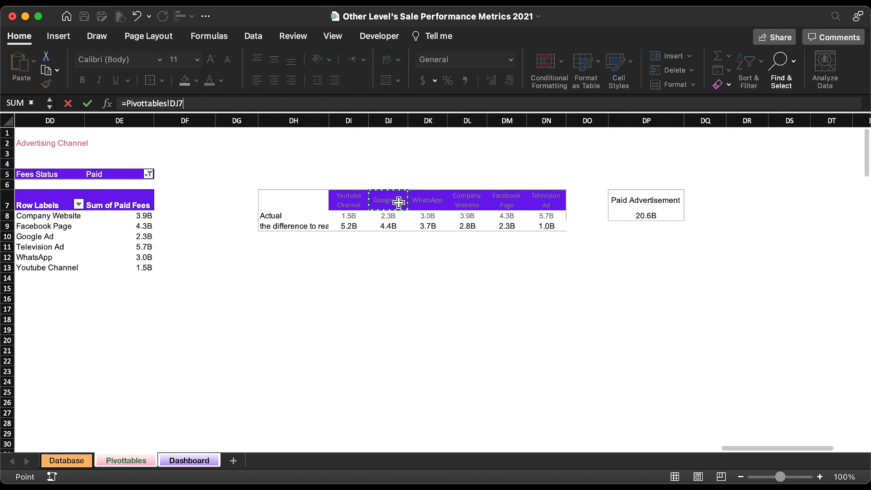
pyautogui.press('Return')
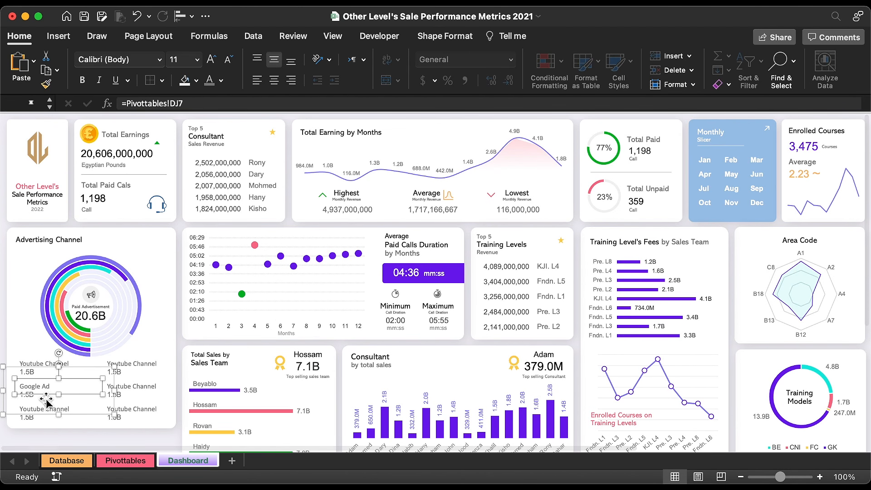
# Link the dashboard value under the Google Ad label to its actual amount in Pivottables!DJ8
pyautogui.click(38, 394)
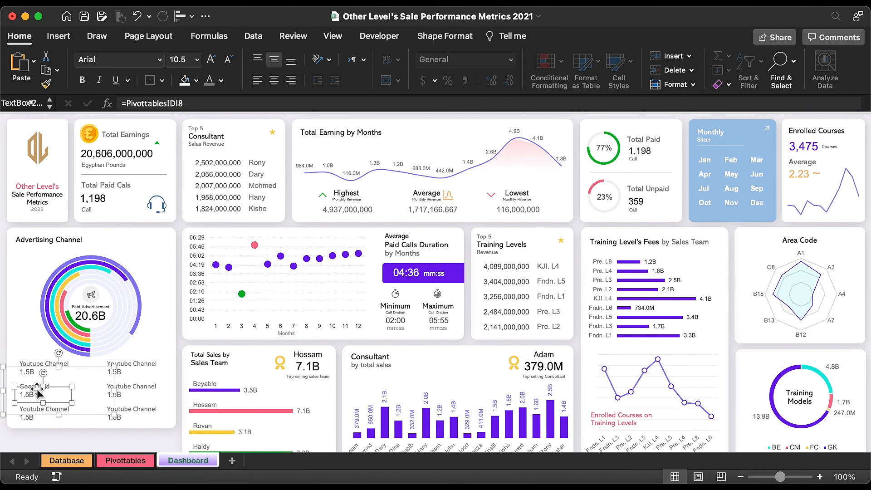
pyautogui.press('super+a')
pyautogui.write('=')
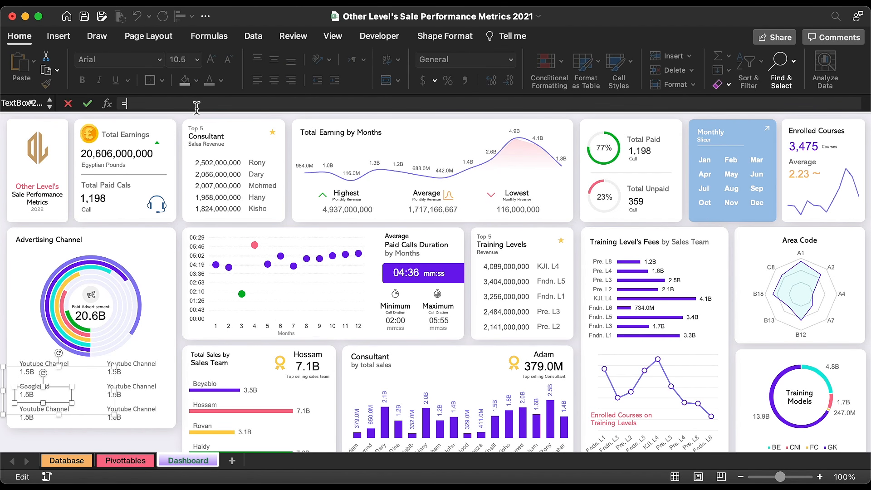
pyautogui.click(125, 461)
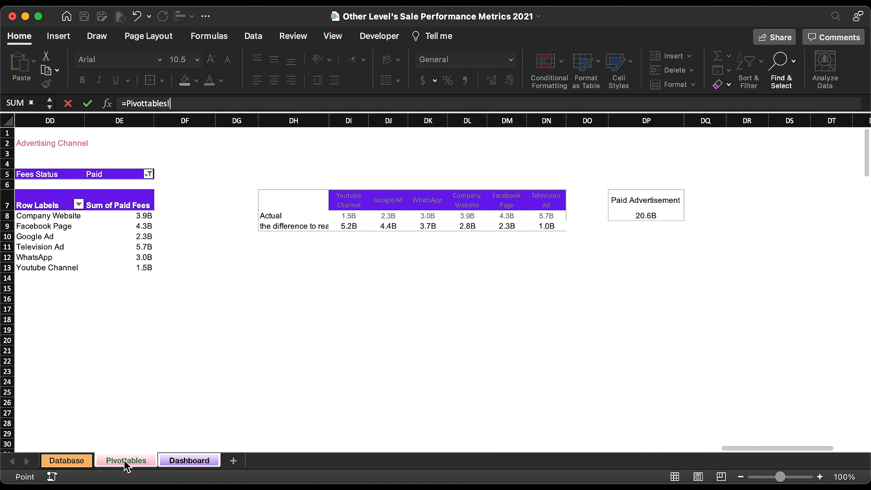
pyautogui.click(393, 218)
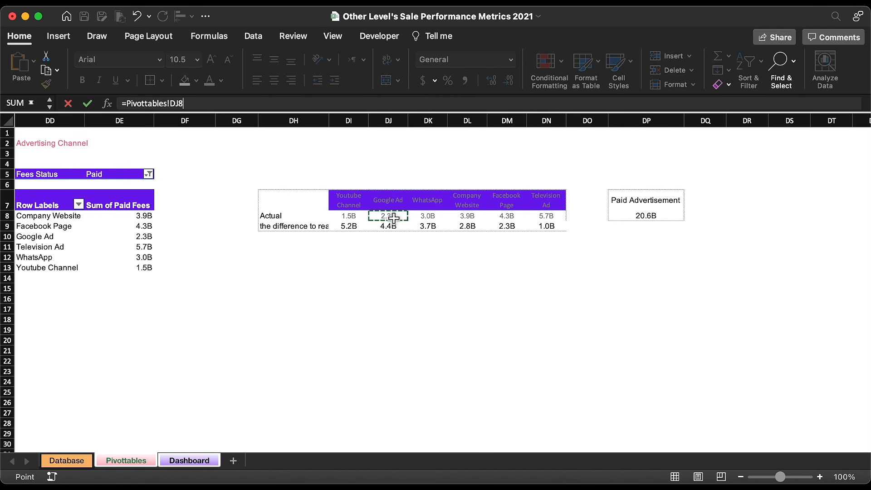
pyautogui.press('Return')
# Link the dashboard label in the first column's third row to the WhatsApp heading in Pivottables!DK7
pyautogui.click(49, 411)
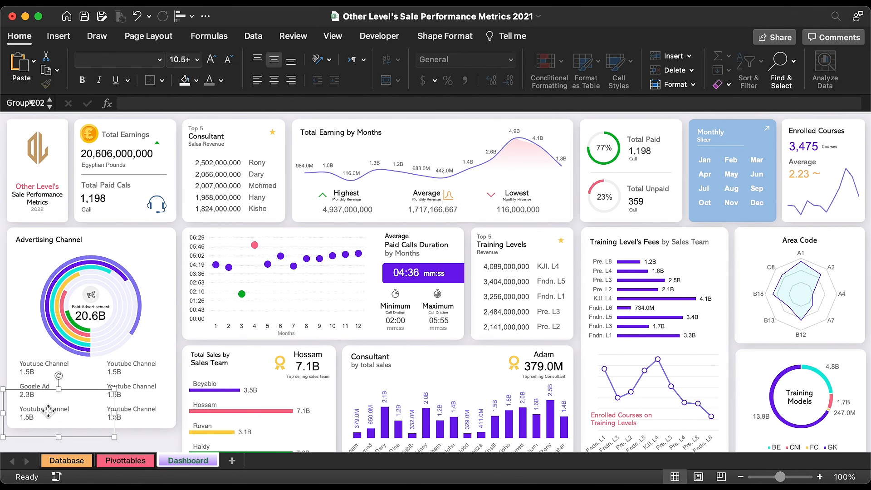
pyautogui.click(49, 411)
pyautogui.click(223, 104)
pyautogui.press('super+a')
pyautogui.write('=')
pyautogui.click(135, 463)
pyautogui.click(425, 204)
pyautogui.press('Return')
# Link the dashboard value under the WhatsApp label to its actual amount in Pivottables!DK8
pyautogui.click(33, 423)
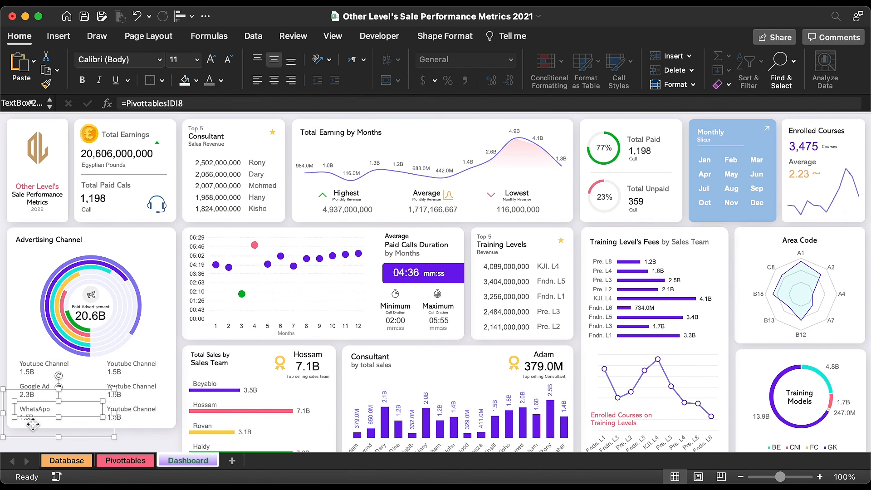
pyautogui.click(200, 104)
pyautogui.press('super+a')
pyautogui.write('=')
pyautogui.click(135, 463)
pyautogui.click(425, 219)
pyautogui.press('Return')
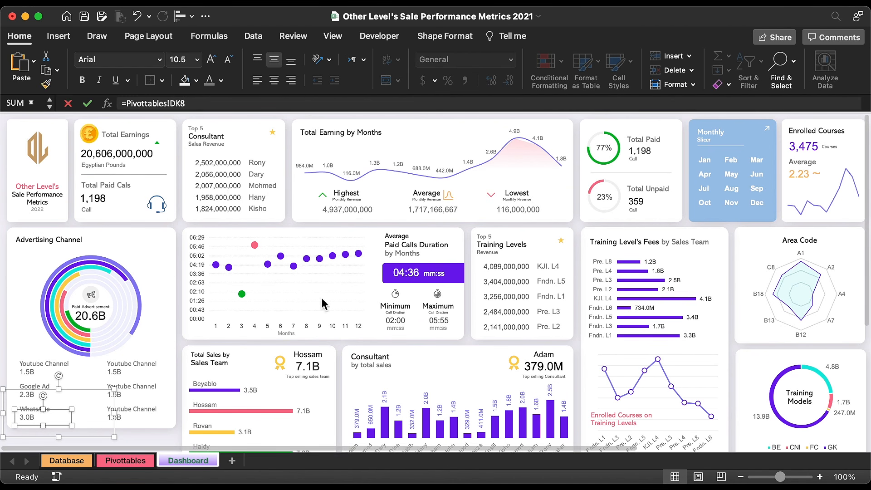
# Link the dashboard value in the second column's first row to the Company Website amount in Pivottables!DL8
pyautogui.click(141, 367)
pyautogui.click(141, 367)
pyautogui.click(192, 104)
pyautogui.press('super+a')
pyautogui.write('=')
pyautogui.click(135, 462)
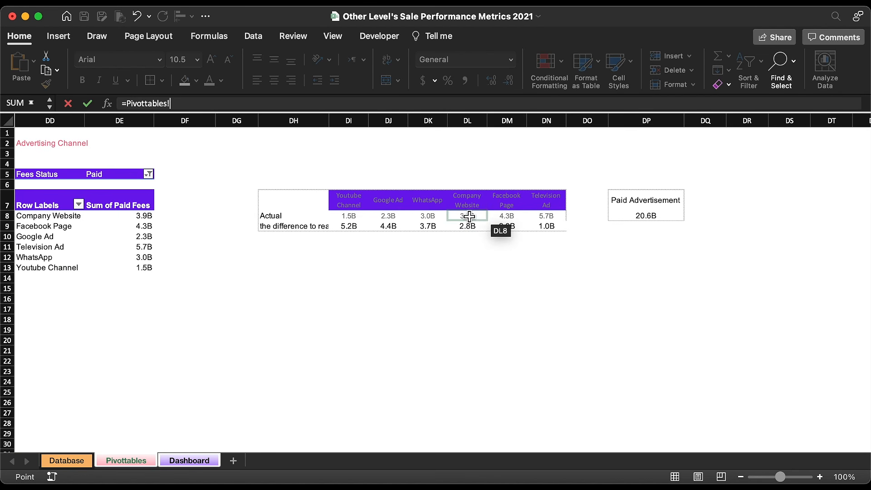
pyautogui.click(469, 217)
pyautogui.press('Return')
# Link the dashboard label in the second column's first row to the Company Website heading in Pivottables!DL7
pyautogui.click(158, 366)
pyautogui.click(228, 104)
pyautogui.press('super+a')
pyautogui.write('=')
pyautogui.click(109, 463)
pyautogui.click(482, 207)
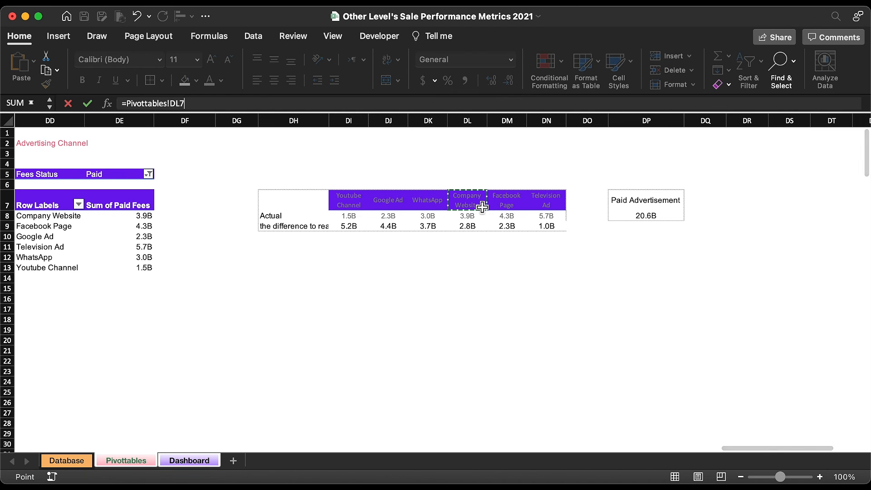
# Confirm the Company Website label's link to Pivottables!DL7 and link the next advertising channel label to the Facebook Page header in DM7
pyautogui.press('Return')
pyautogui.click(157, 389)
pyautogui.click(236, 105)
pyautogui.press('super+a')
pyautogui.write('=')
pyautogui.click(127, 462)
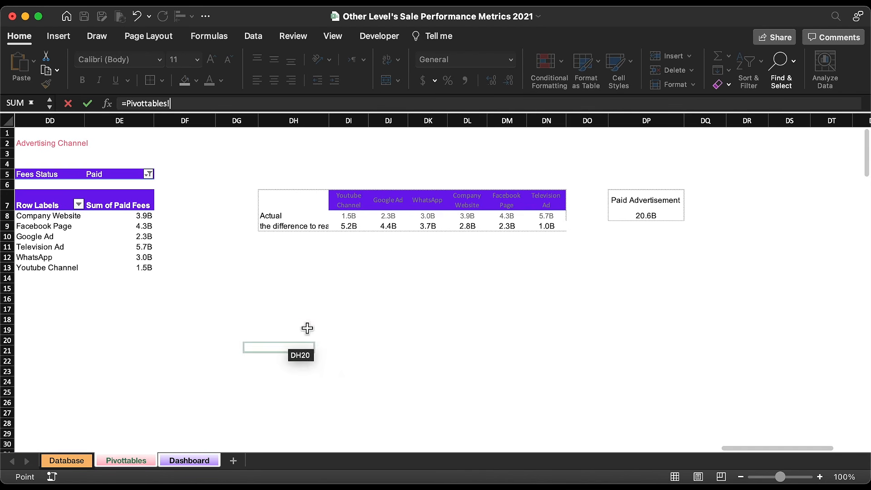
pyautogui.click(508, 203)
pyautogui.press('Return')
# Link the value text box under the Facebook Page label to that channel's actual amount in Pivottables!DM8
pyautogui.click(121, 401)
pyautogui.click(203, 105)
pyautogui.press('super+a')
pyautogui.write('=')
pyautogui.click(125, 462)
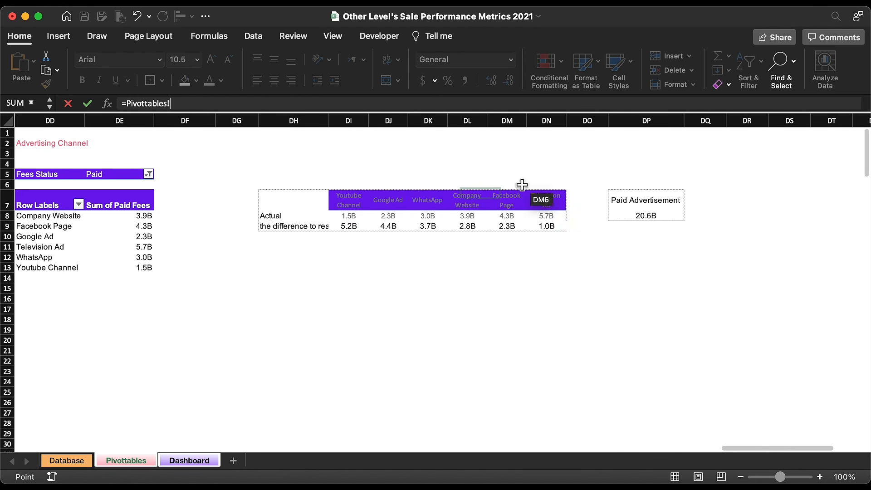
pyautogui.click(522, 184)
pyautogui.press('Return')
# Link the last advertising channel label on the dashboard to the Television Ad header in Pivottables!DN7
pyautogui.click(132, 409)
pyautogui.click(182, 104)
pyautogui.press('super+a')
pyautogui.write('=')
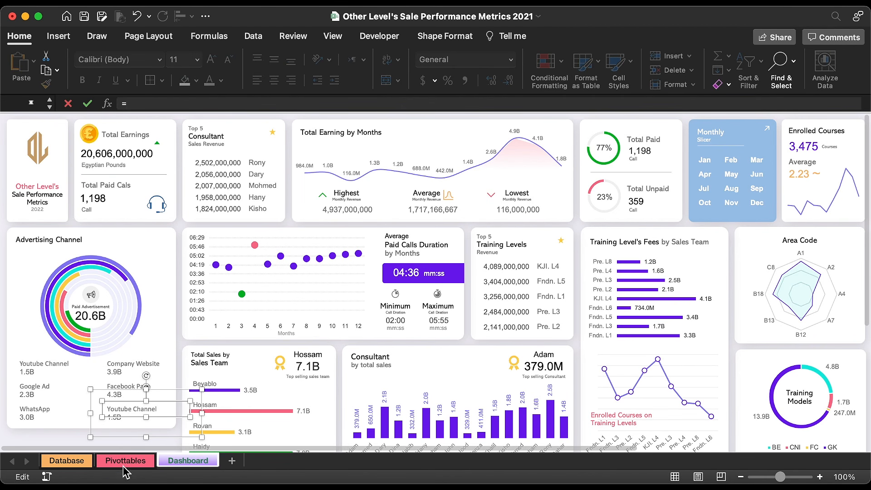
pyautogui.click(126, 461)
pyautogui.click(545, 200)
pyautogui.press('Return')
# Link the value text box under the Television Ad label to that channel's actual amount in Pivottables!DN8
pyautogui.click(130, 418)
pyautogui.click(182, 104)
pyautogui.press('super+a')
pyautogui.write('=')
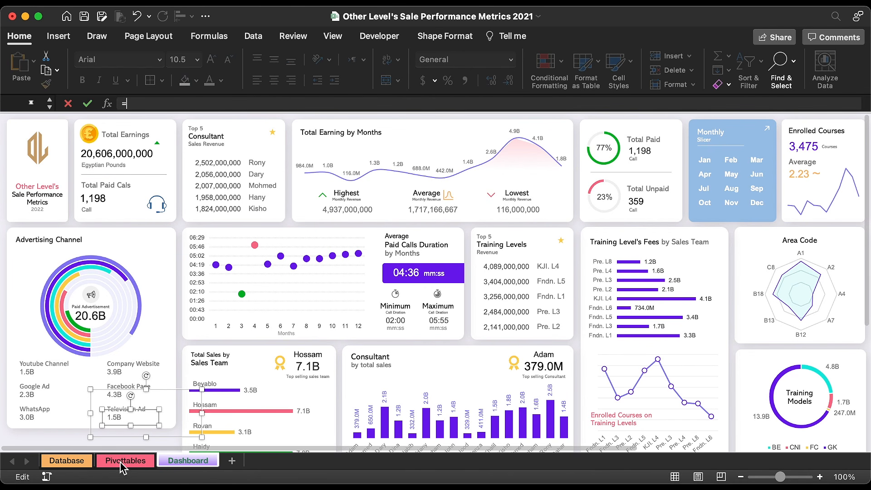
pyautogui.click(121, 464)
pyautogui.click(545, 210)
pyautogui.press('Return')
# Deselect the dashboard text boxes, collapse the ribbon and save the workbook
pyautogui.click(77, 441)
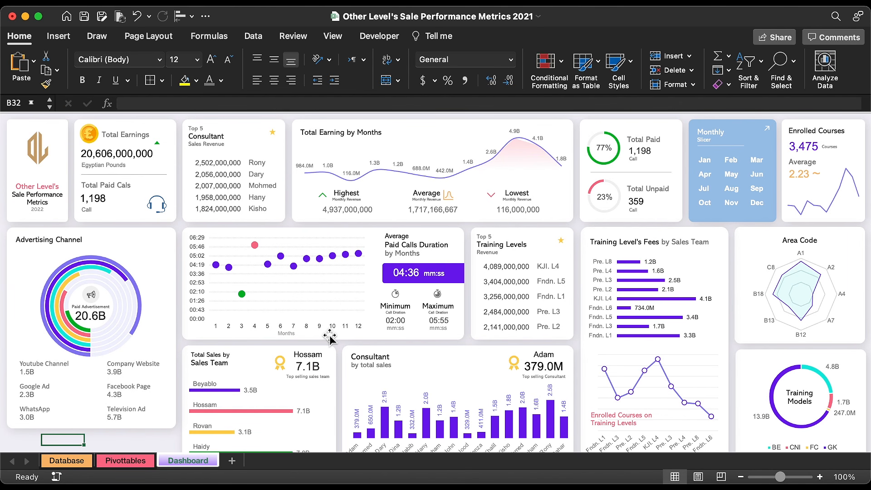
pyautogui.click(333, 36)
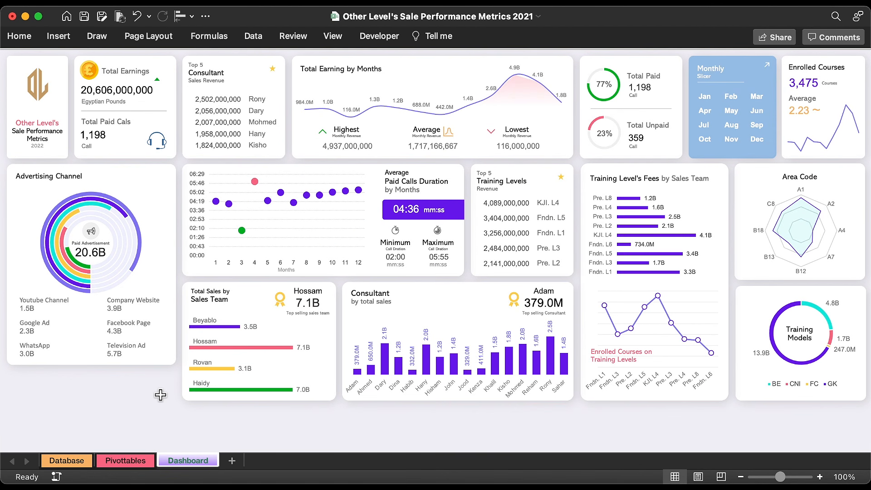
pyautogui.press('super+s')
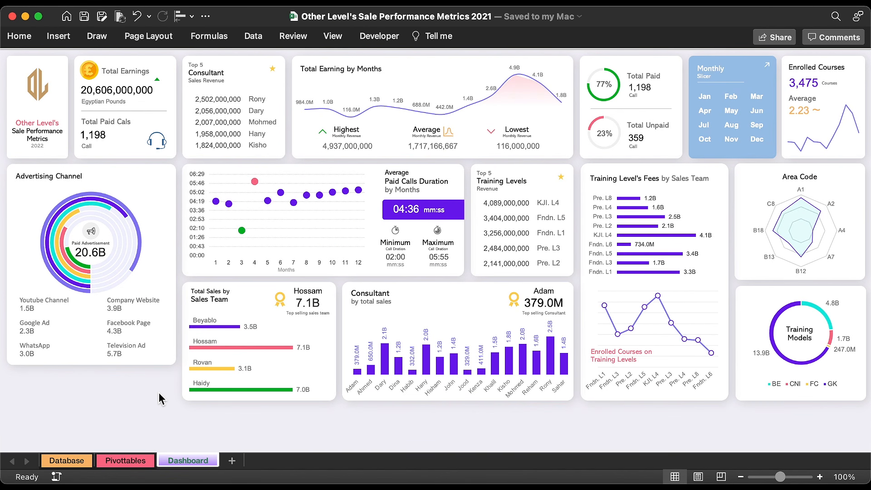
# Set the major gridlines of the paid calls duration chart to a 0.5 pt line width
pyautogui.click(334, 225)
pyautogui.click(335, 224)
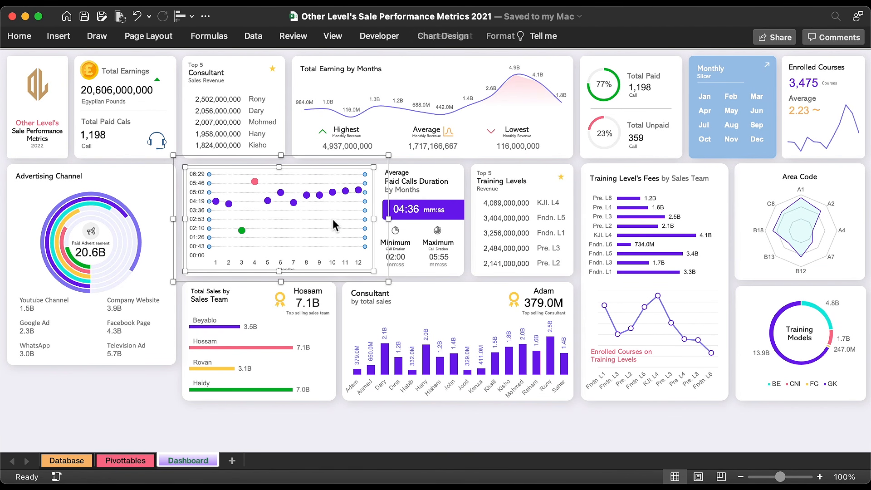
pyautogui.doubleClick(334, 219)
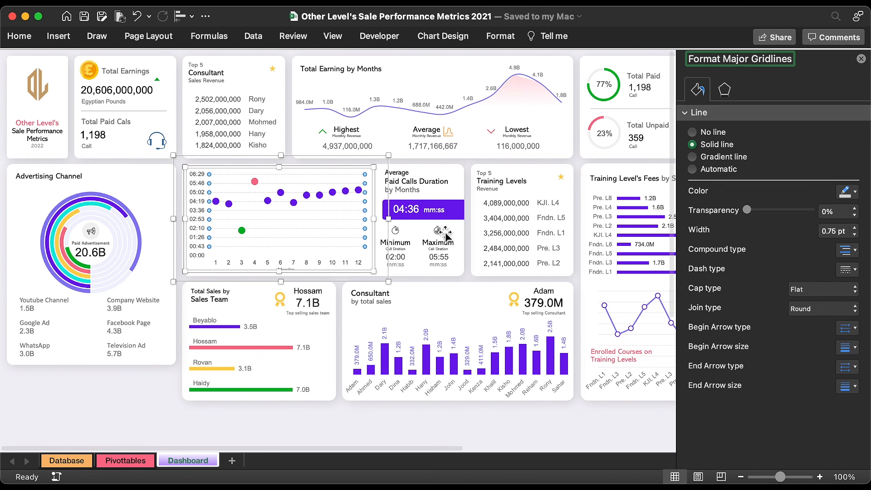
pyautogui.click(848, 249)
pyautogui.click(834, 330)
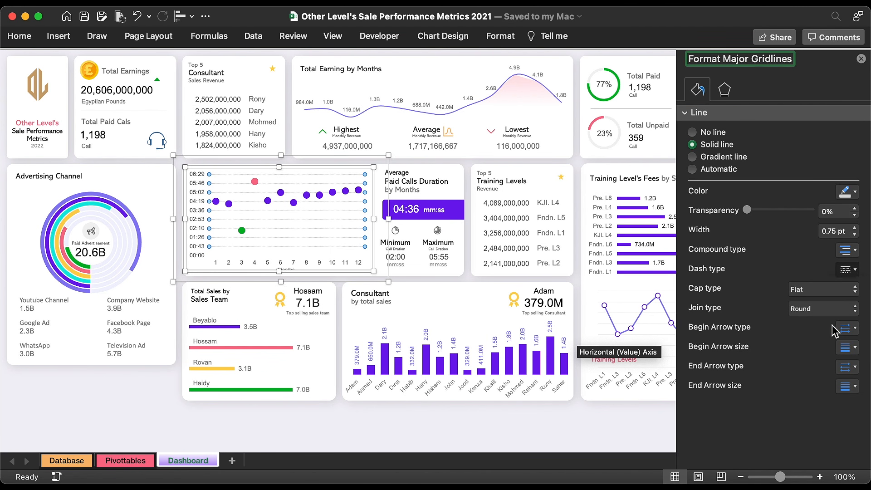
pyautogui.click(855, 234)
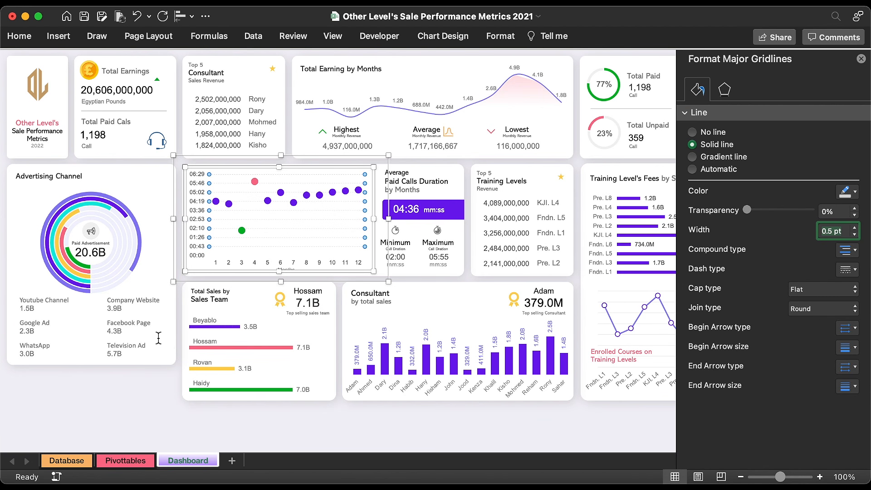
# Duplicate the Advertising Channel card background below the original and align its bottom edge with the Total Sales by Sales Team card
pyautogui.click(111, 175)
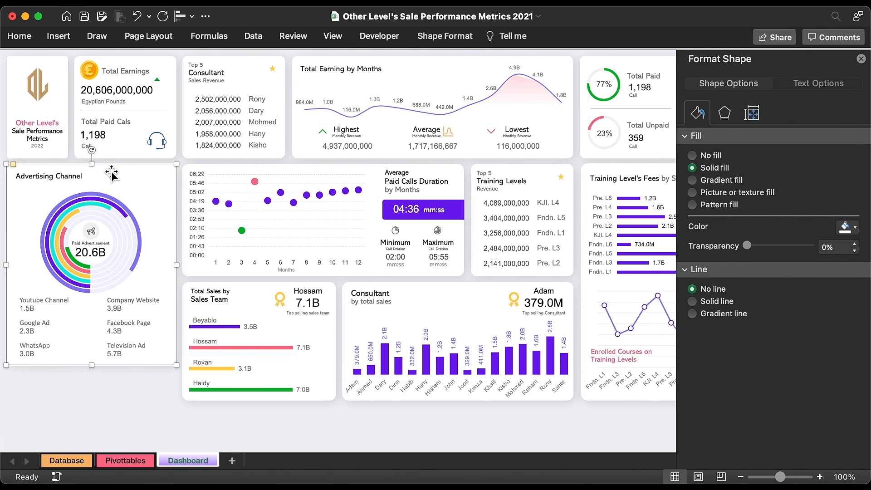
pyautogui.moveTo(111, 175); pyautogui.dragTo(112, 200)
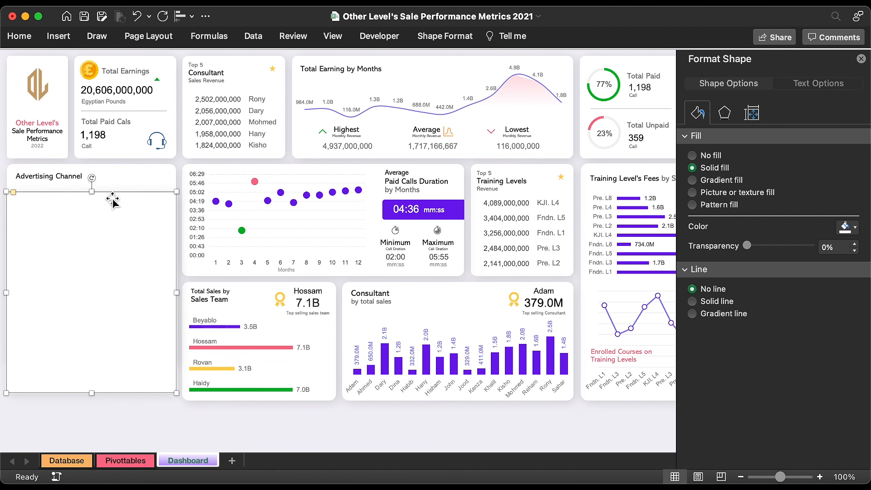
pyautogui.keyDown('shift'); pyautogui.click(237, 402); pyautogui.keyUp('shift')
pyautogui.click(187, 16)
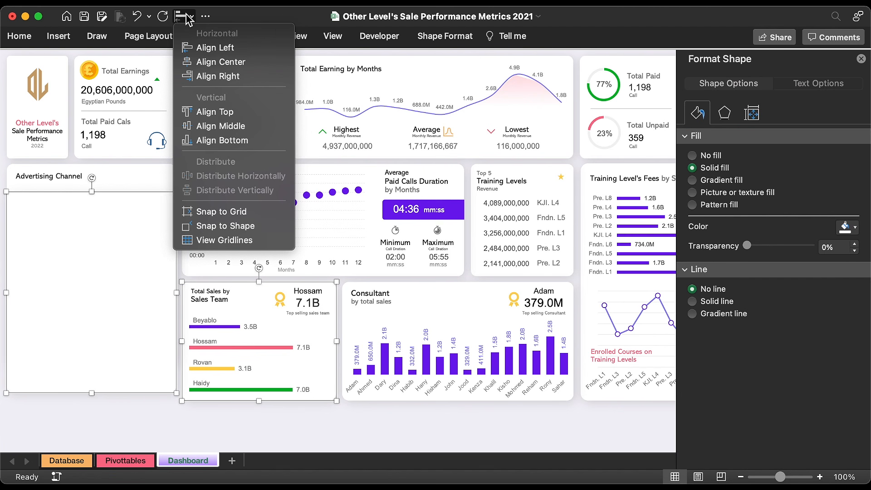
pyautogui.click(225, 141)
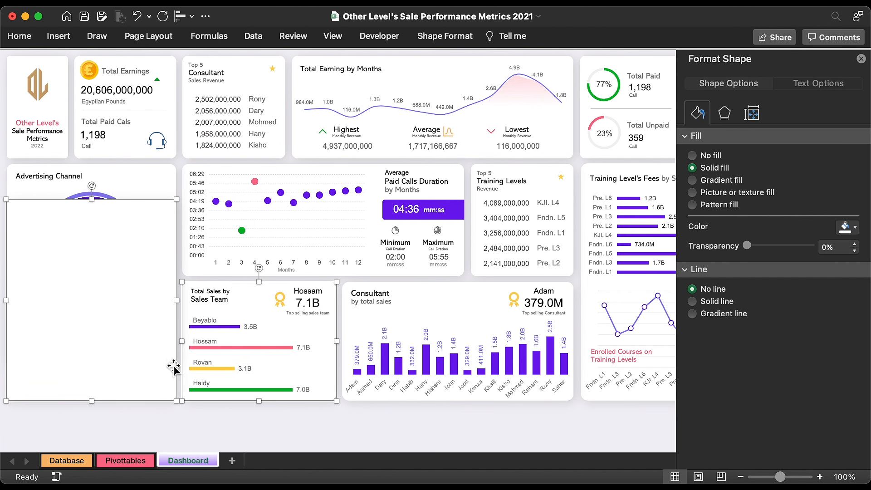
# Shorten the duplicated card to fit the gap below the Advertising Channel card and adjust its corner rounding
pyautogui.click(146, 347)
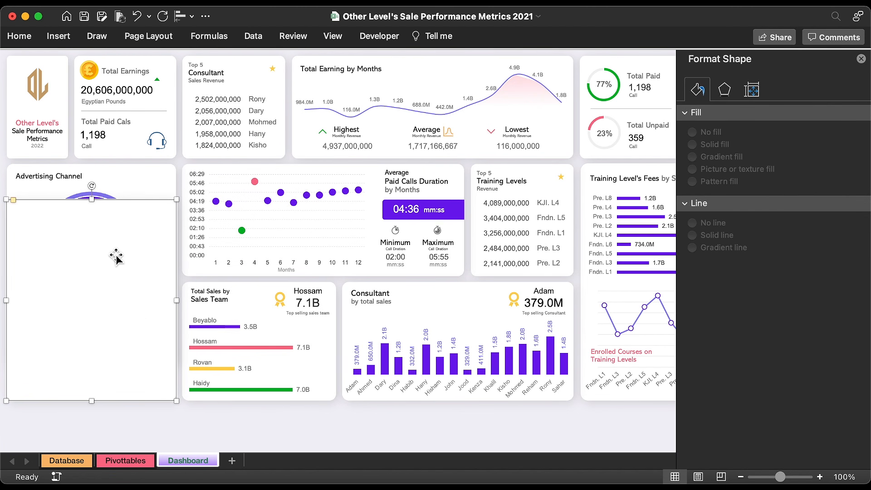
pyautogui.moveTo(93, 200); pyautogui.dragTo(113, 371)
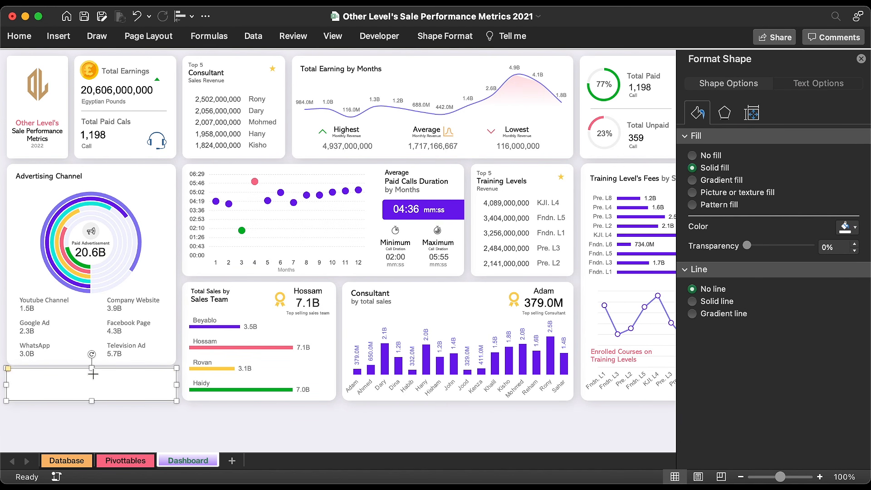
pyautogui.moveTo(92, 368); pyautogui.dragTo(95, 371)
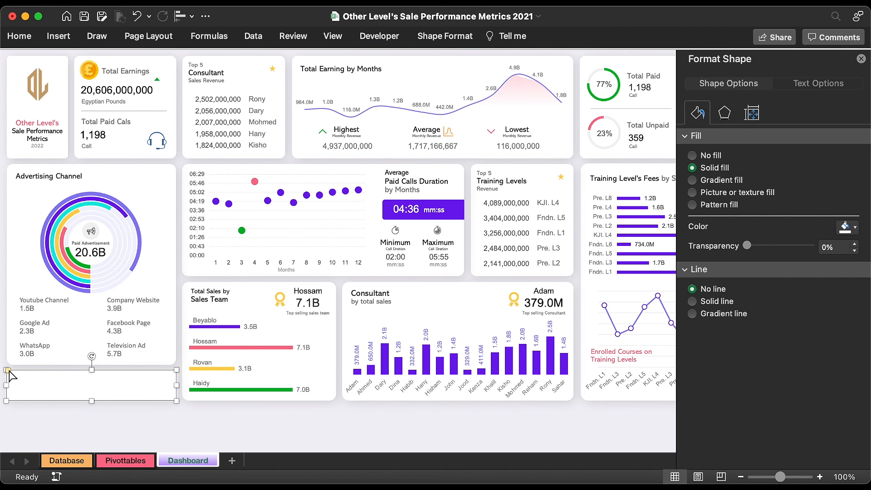
pyautogui.moveTo(9, 371); pyautogui.dragTo(14, 372)
# Copy the Advertising Channel title onto the new small card and change its text to "Average Calls by Month" on two lines
pyautogui.click(41, 170)
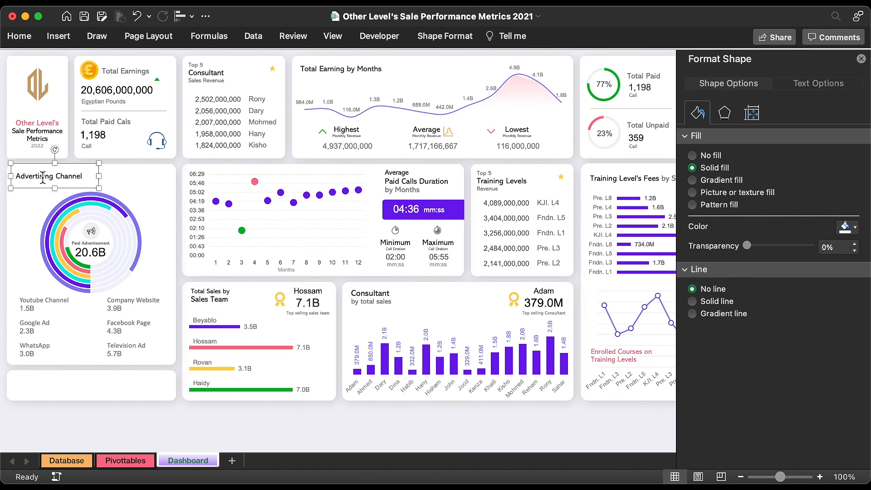
pyautogui.moveTo(44, 169); pyautogui.dragTo(43, 378)
pyautogui.tripleClick(77, 390)
pyautogui.write('Average Calls by Month')
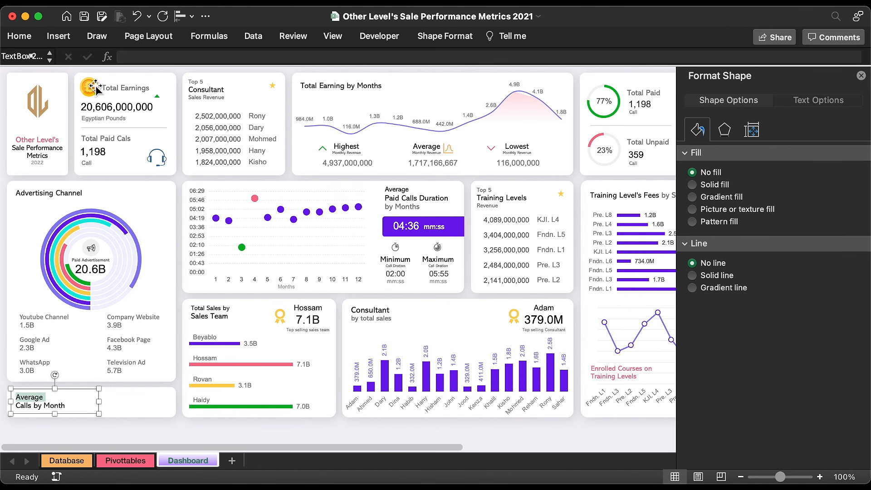
# Reduce the word "Average" in the new card's title to 10 pt and nudge the title into place
pyautogui.scroll(-3, 136, 209)
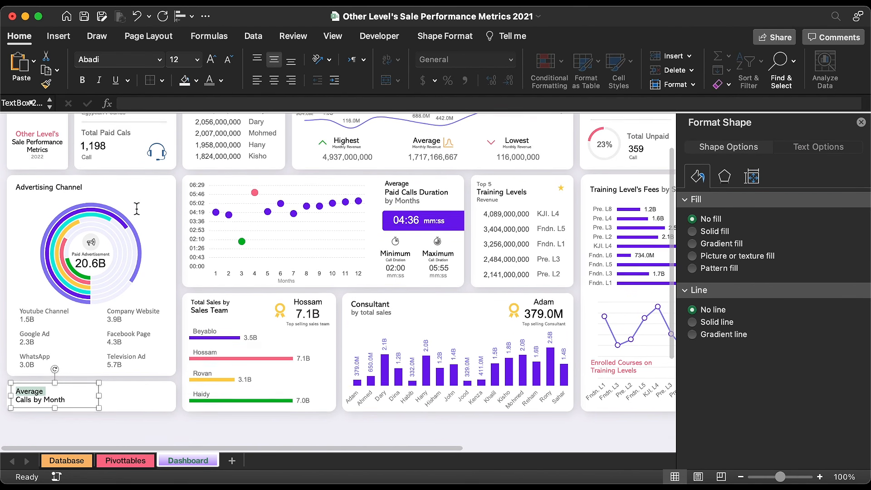
pyautogui.click(231, 64)
pyautogui.click(231, 64)
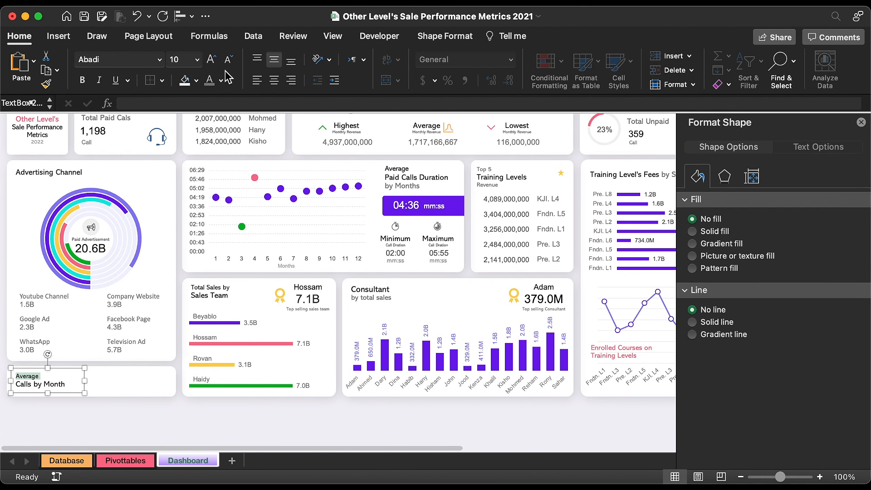
pyautogui.click(98, 409)
pyautogui.click(61, 384)
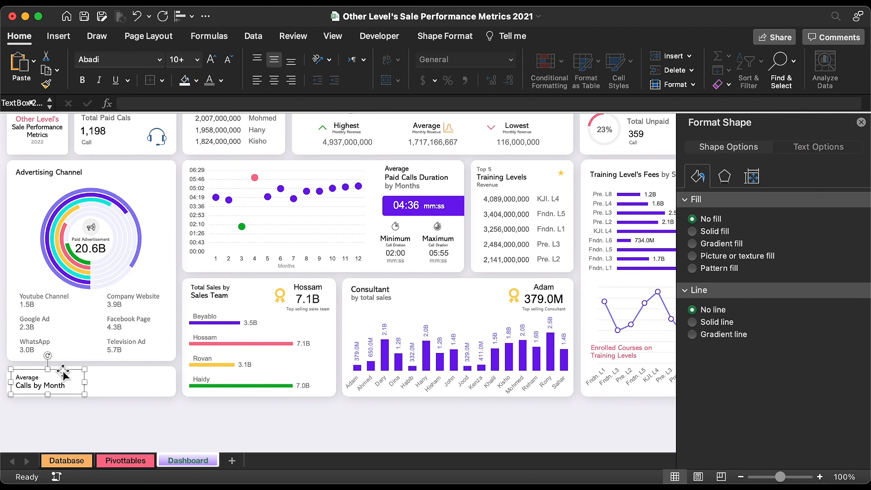
# On the Pivottables sheet, copy the formatting of DI9:DN9 onto the Actual values in DI8:DN8
pyautogui.click(125, 460)
pyautogui.moveTo(349, 226)
pyautogui.mouseDown()
pyautogui.moveTo(550, 236)
pyautogui.moveTo(549, 226)
pyautogui.mouseUp()
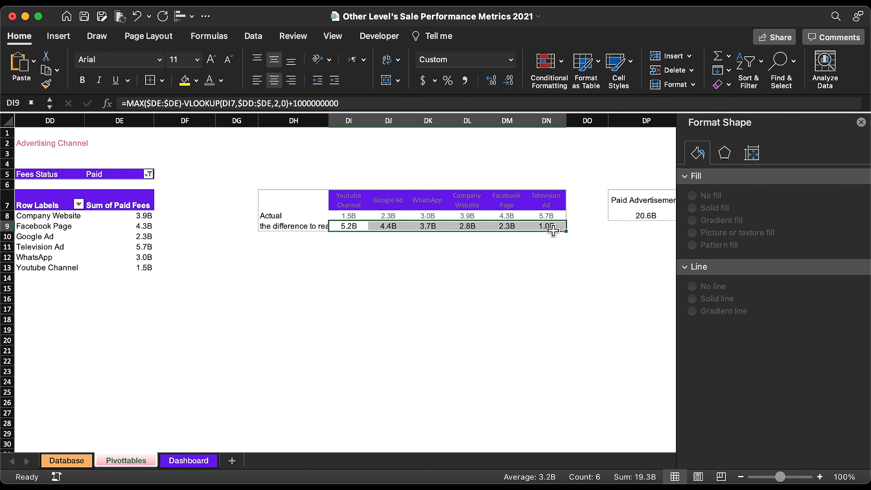
pyautogui.click(45, 84)
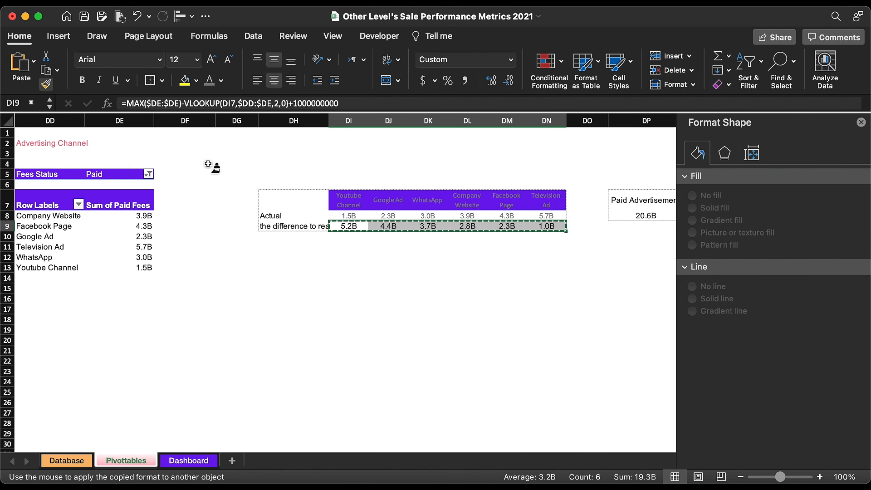
pyautogui.click(349, 216)
# Make the channel headers in DI7:DN7 white and enlarge their font by one size
pyautogui.moveTo(338, 202); pyautogui.dragTo(547, 200)
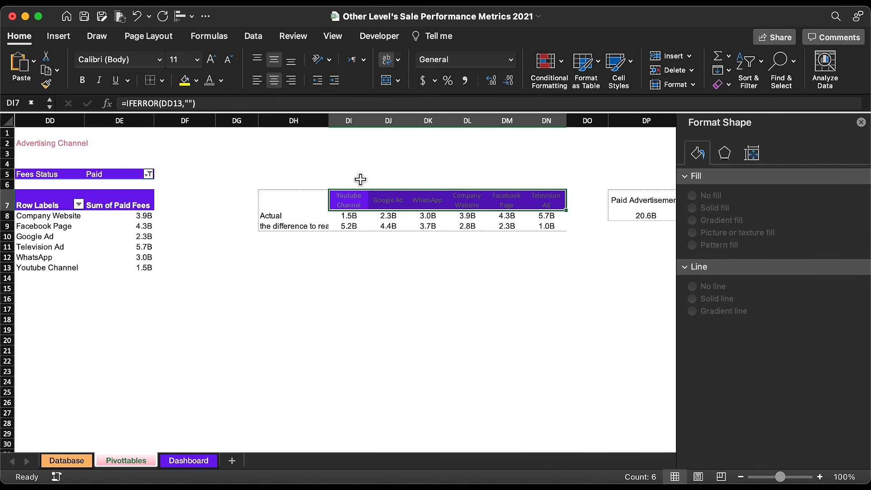
pyautogui.click(221, 80)
pyautogui.click(215, 137)
pyautogui.click(211, 60)
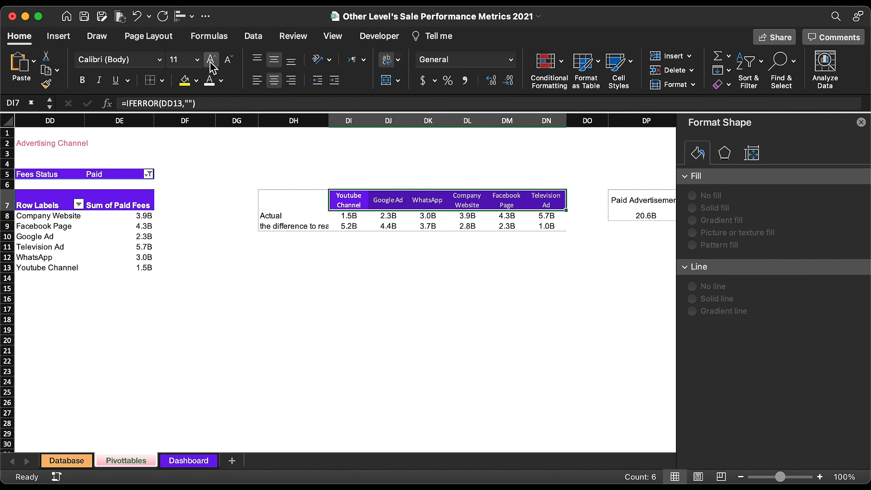
# Append "+10B" to the label text in DH9 about the difference to reach the highest amount
pyautogui.click(294, 227)
pyautogui.click(286, 104)
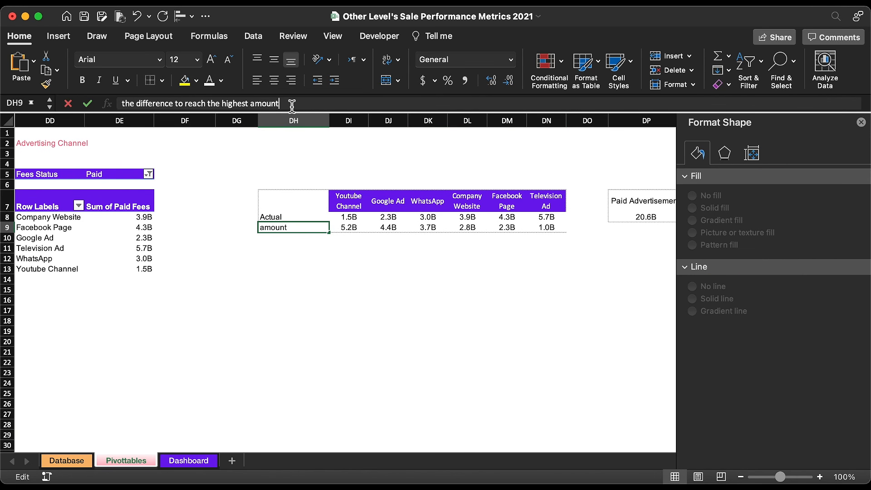
pyautogui.write('+10B')
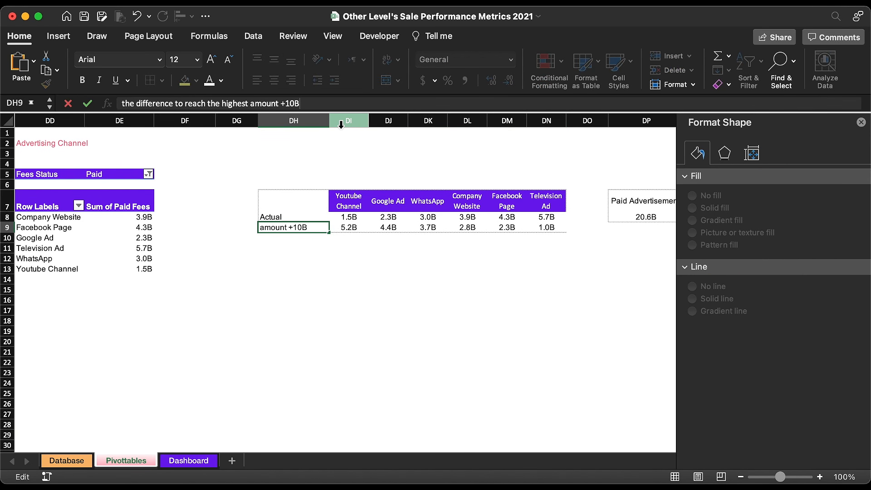
pyautogui.click(295, 258)
# Copy the columns holding the Advertising Channel pivot table and paste them starting at column DR
pyautogui.hscroll(-5, 295, 258)
pyautogui.moveTo(155, 121); pyautogui.dragTo(311, 121)
pyautogui.press('super+c')
pyautogui.hscroll(13, 408, 203)
pyautogui.click(347, 122)
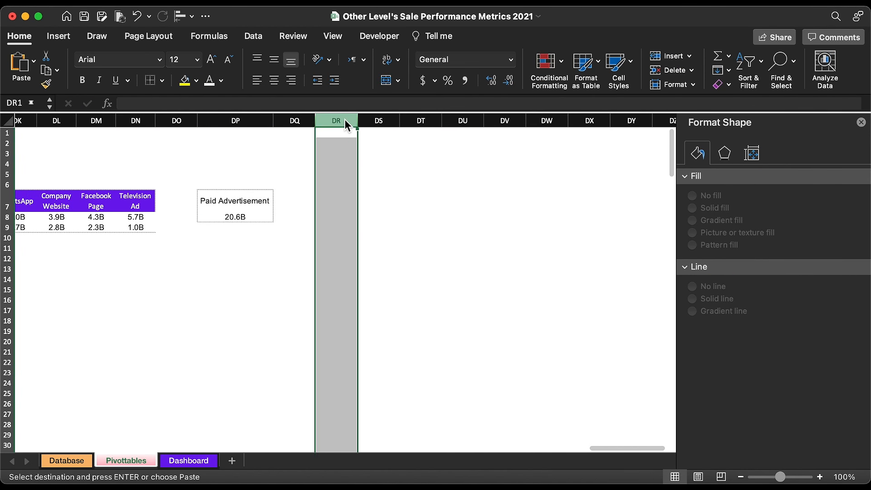
pyautogui.press('super+v')
# Retitle the pasted pivot section in DT2 as "Avg call by month paid & unpaid"
pyautogui.hscroll(6, 325, 272)
pyautogui.click(188, 143)
pyautogui.click(207, 104)
pyautogui.press('BackSpace')
pyautogui.press('BackSpace')
pyautogui.press('BackSpace')
pyautogui.press('BackSpace')
pyautogui.press('BackSpace')
pyautogui.press('BackSpace')
pyautogui.press('BackSpace')
pyautogui.press('BackSpace')
pyautogui.press('BackSpace')
pyautogui.press('BackSpace')
pyautogui.press('BackSpace')
pyautogui.press('BackSpace')
pyautogui.press('BackSpace')
pyautogui.press('BackSpace')
pyautogui.press('BackSpace')
pyautogui.press('BackSpace')
pyautogui.press('BackSpace')
pyautogui.press('BackSpace')
pyautogui.press('BackSpace')
pyautogui.write('Avg call by month paid &')
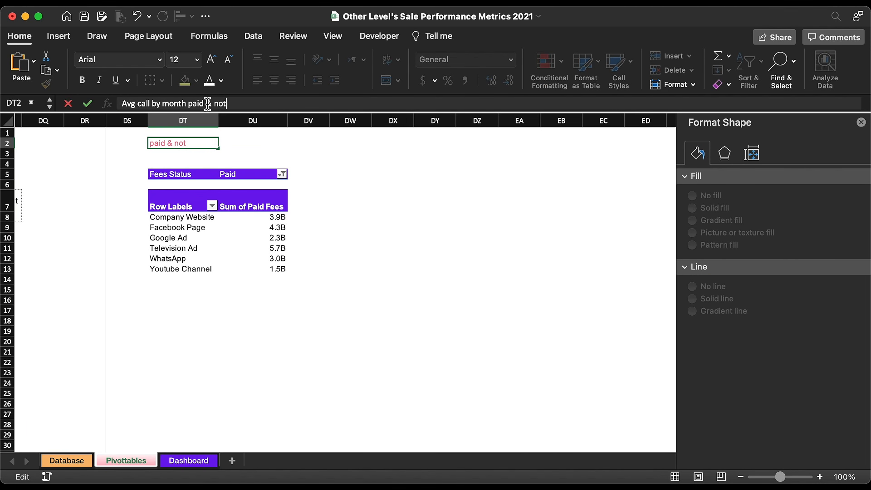
# Rebuild the copied pivot table with Month as rows and Count of Month as values, removing Fees Status, Advertising Channel and Paid Fees
pyautogui.click(252, 227)
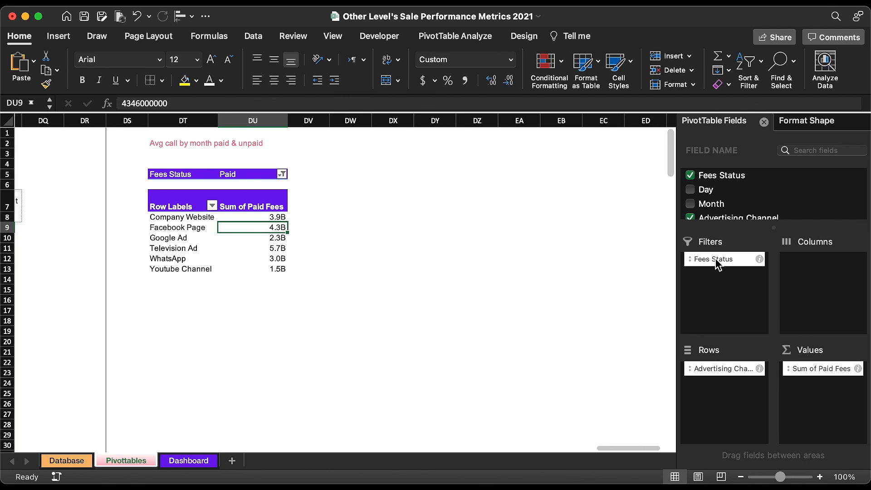
pyautogui.moveTo(717, 260); pyautogui.dragTo(532, 273)
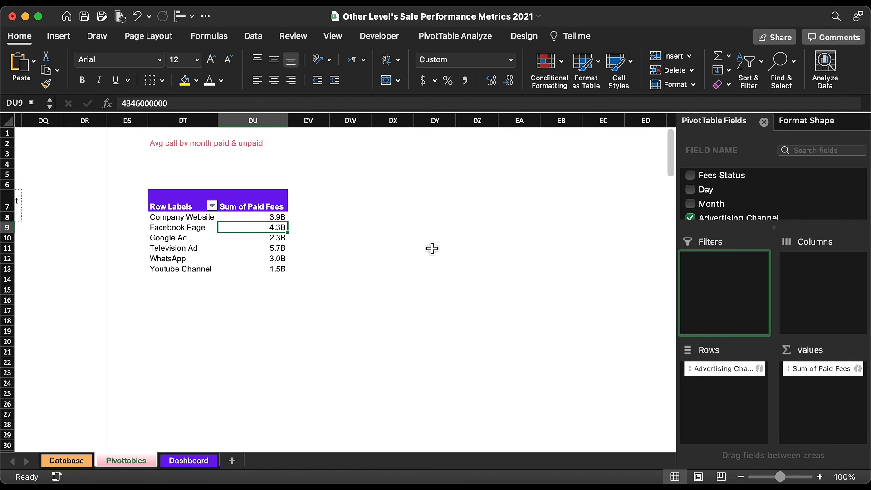
pyautogui.moveTo(713, 204); pyautogui.dragTo(626, 369)
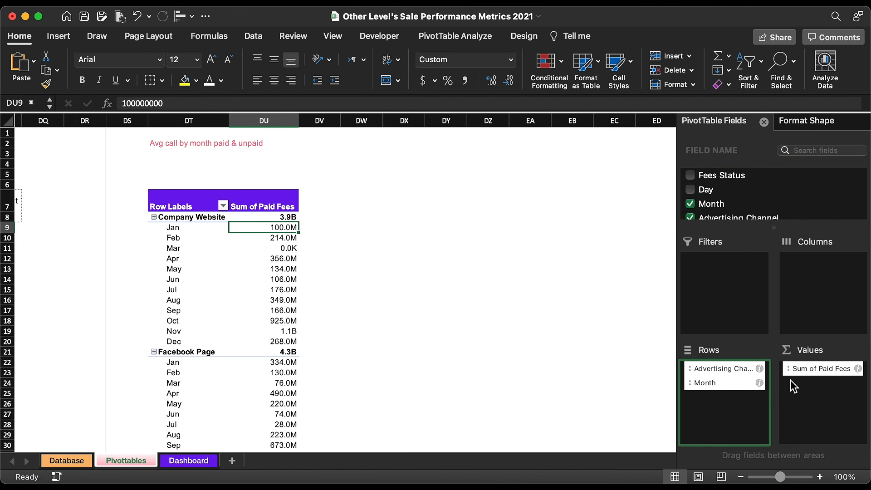
pyautogui.moveTo(791, 368); pyautogui.dragTo(533, 310)
pyautogui.moveTo(708, 210); pyautogui.dragTo(799, 398)
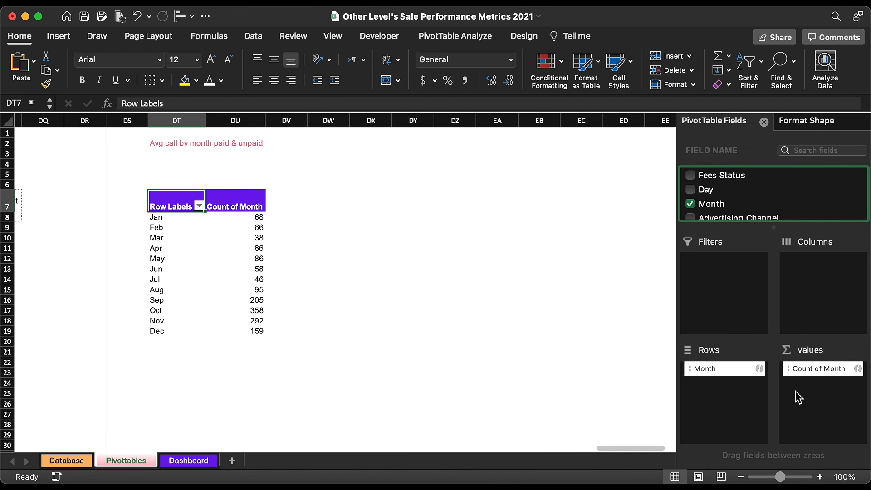
# Label DW9 "Avg." and build an AVERAGE formula over DU8:DU30 in DX9
pyautogui.hscroll(1, 301, 244)
pyautogui.click(310, 227)
pyautogui.write('Avg.')
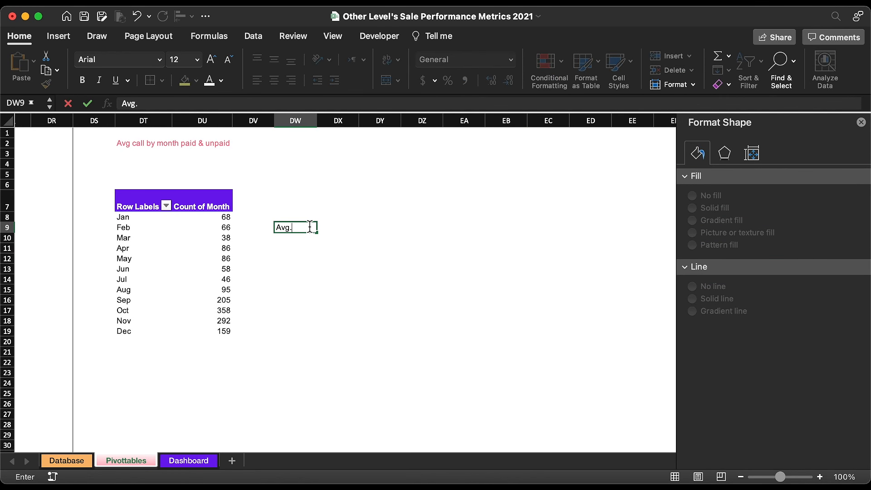
pyautogui.press('Tab')
pyautogui.write('=av')
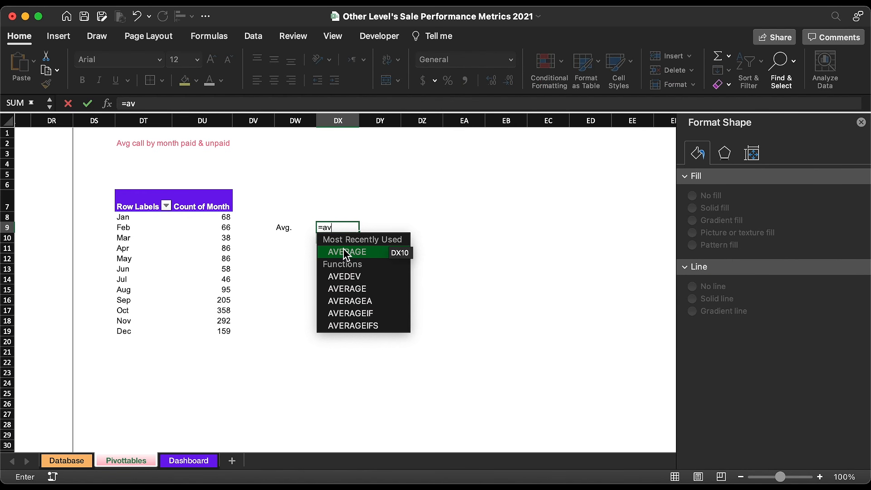
pyautogui.doubleClick(349, 250)
pyautogui.moveTo(224, 218); pyautogui.dragTo(224, 445)
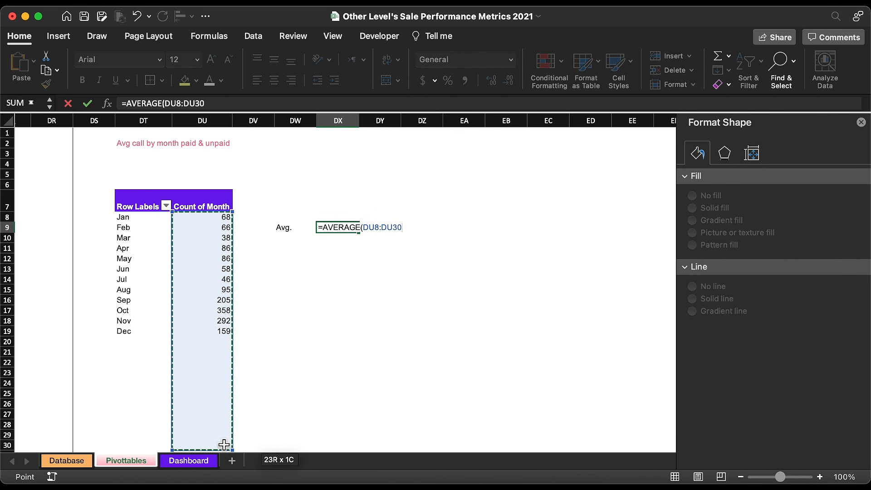
pyautogui.write(')')
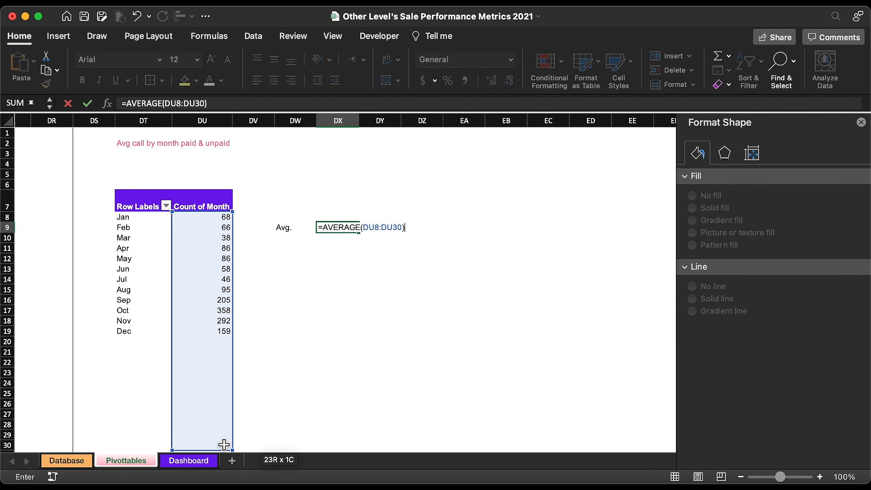
# Wrap the average formula in IFERROR with "-" as the fallback: =IFERROR(AVERAGE(DU8:DU30),"-")
pyautogui.click(125, 103)
pyautogui.write('IF')
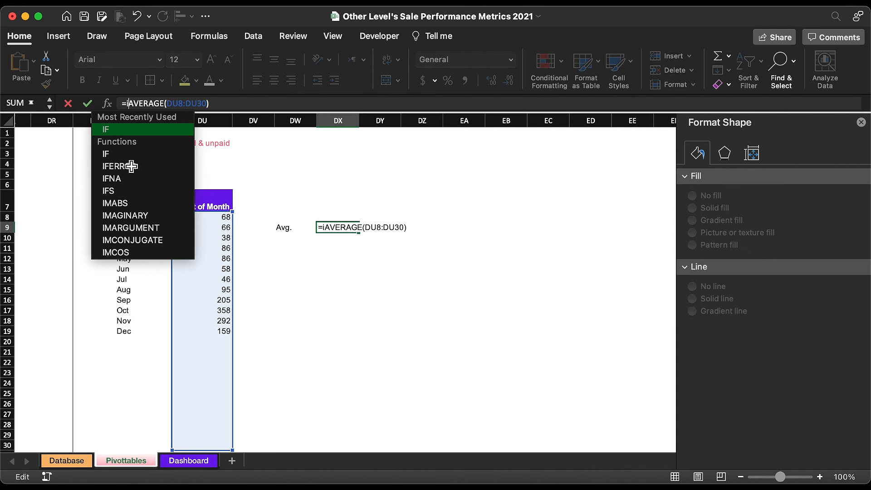
pyautogui.doubleClick(141, 169)
pyautogui.click(252, 105)
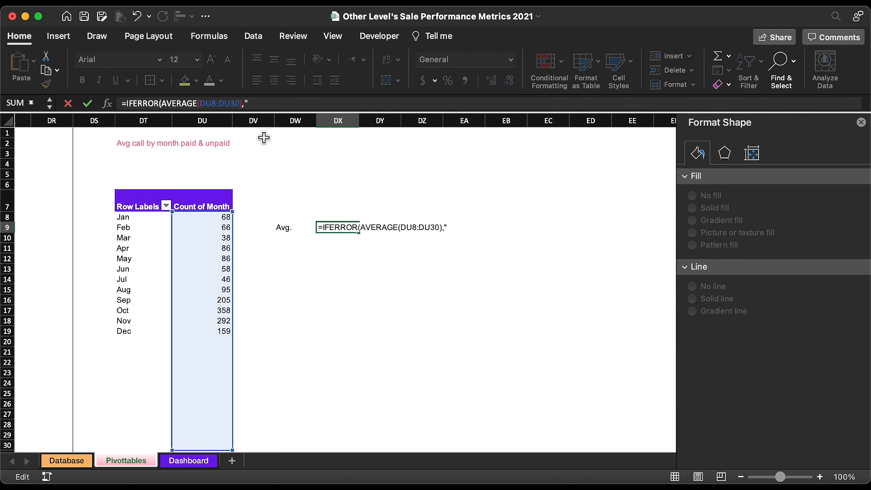
pyautogui.write(',"-"')
pyautogui.press('Return')
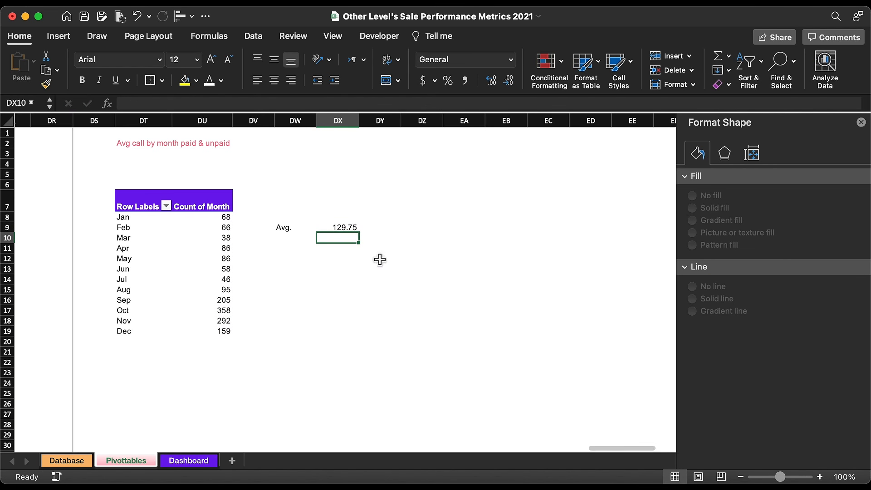
# Format the average in DX9 to show no decimal places
pyautogui.press('Up')
pyautogui.click(508, 82)
pyautogui.click(508, 82)
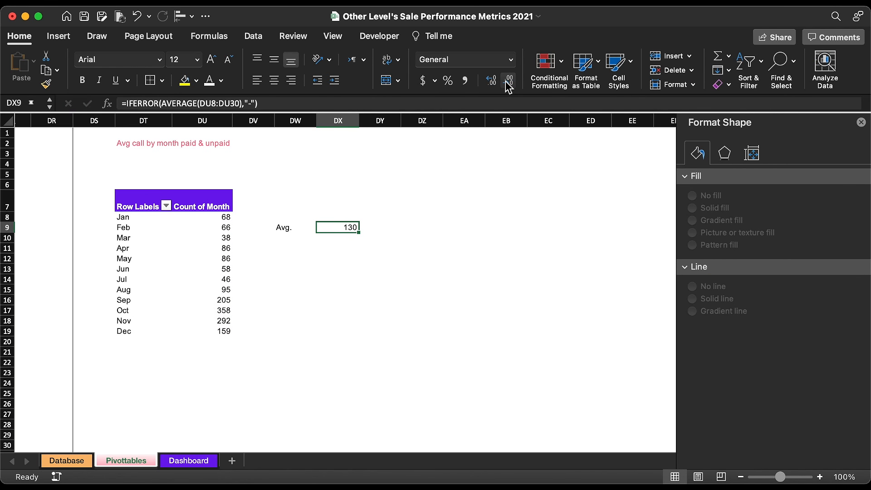
# Move the Avg. label and its value to DX9:DY9 and put a border around them
pyautogui.moveTo(304, 230); pyautogui.dragTo(353, 224)
pyautogui.click(151, 83)
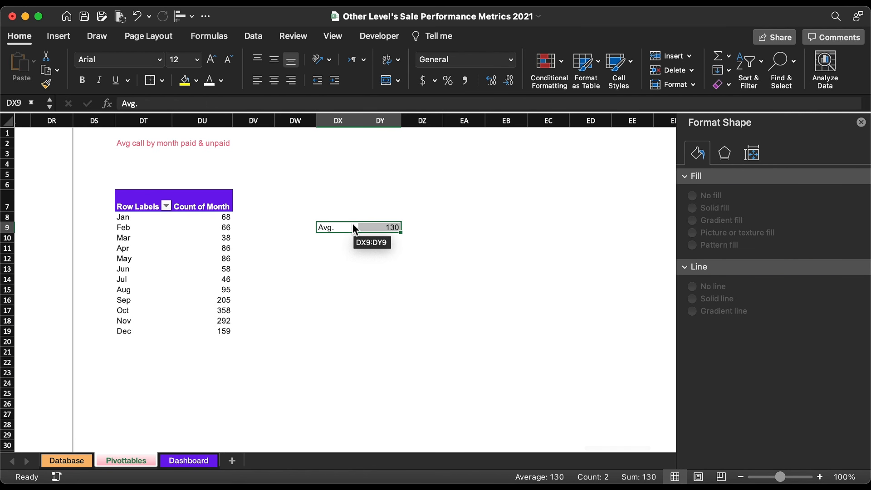
# Insert a line PivotChart of the monthly counts beside the pivot table and remove its title and legend
pyautogui.click(218, 249)
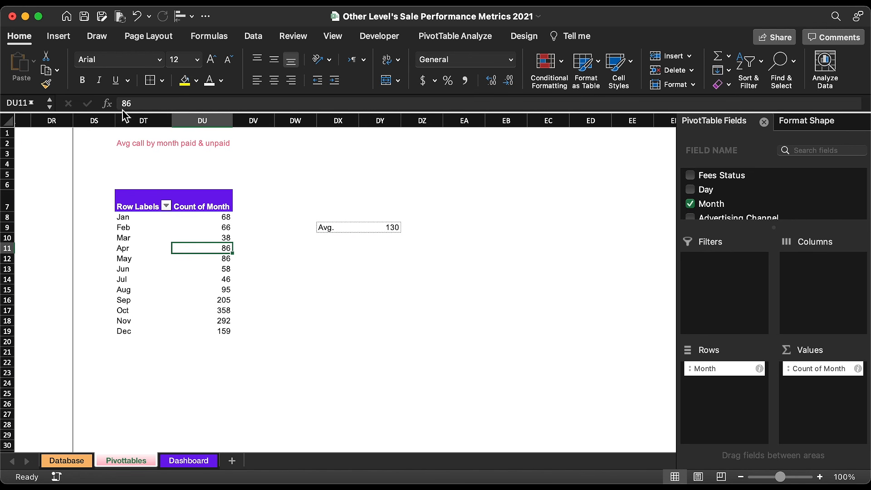
pyautogui.click(54, 43)
pyautogui.click(393, 66)
pyautogui.click(418, 126)
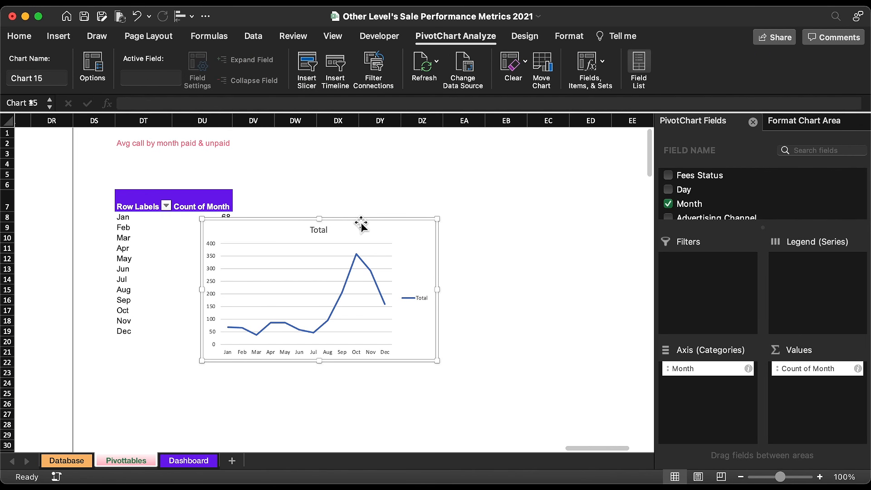
pyautogui.moveTo(358, 226); pyautogui.dragTo(457, 187)
# Add Month to the chart's values a second time and change the Count of Month2 series to an area chart
pyautogui.moveTo(688, 205); pyautogui.dragTo(802, 403)
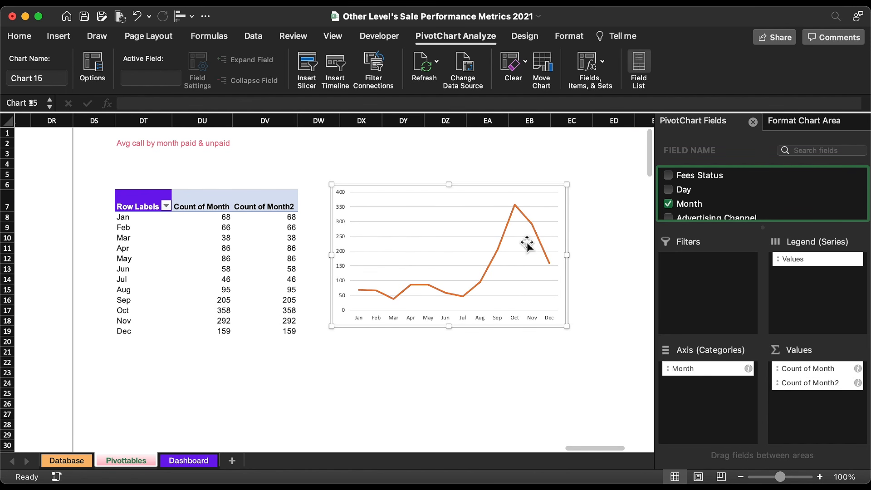
pyautogui.click(511, 220)
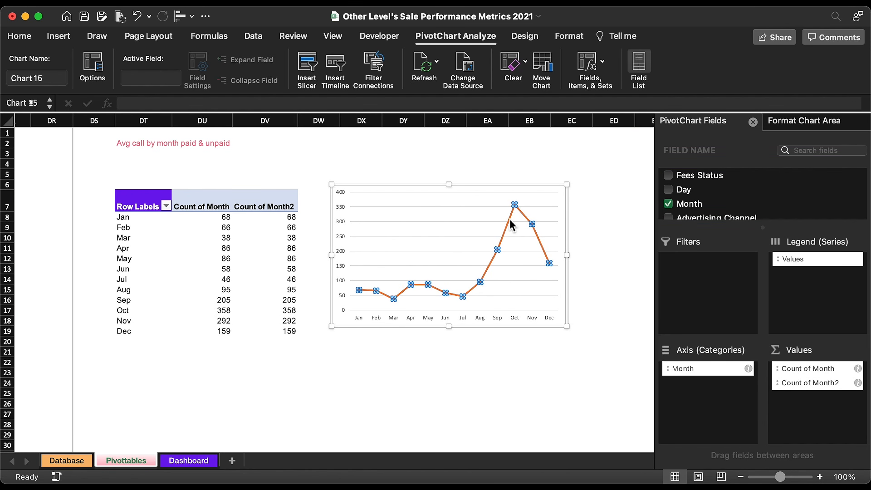
pyautogui.click(523, 38)
pyautogui.click(778, 63)
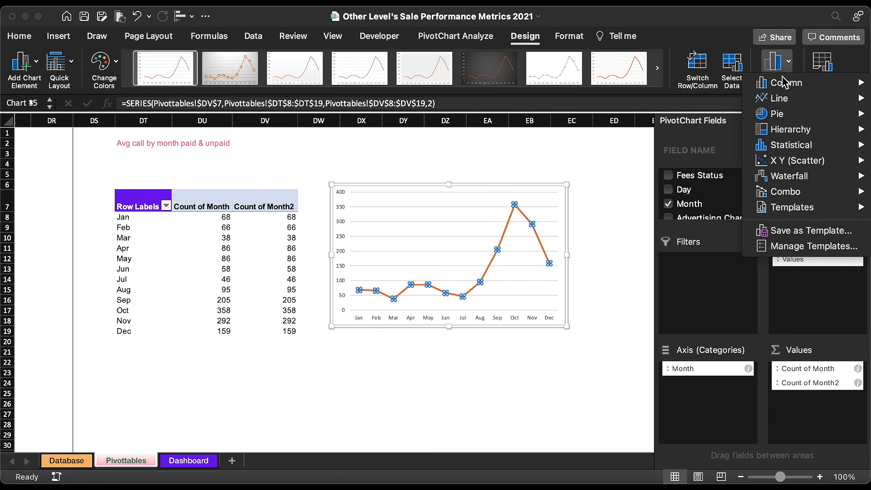
pyautogui.moveTo(780, 98)
pyautogui.click(565, 369)
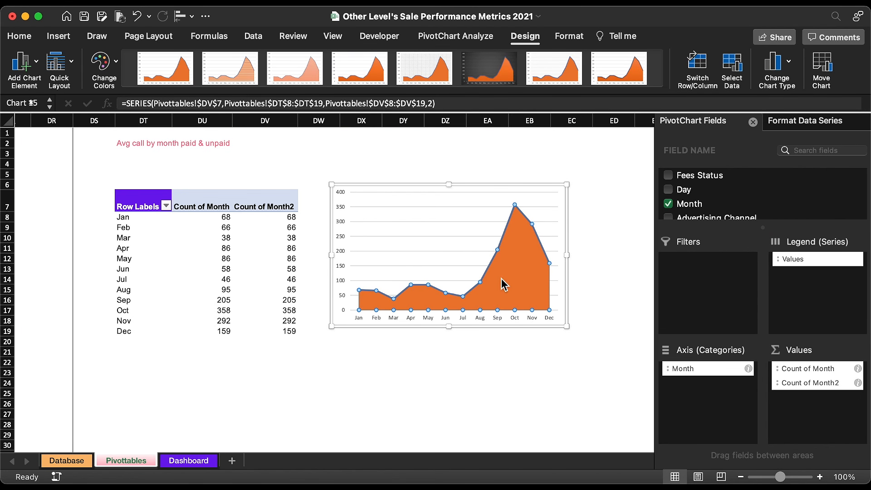
# Delete the chart's gridlines, vertical axis and horizontal axis
pyautogui.click(374, 236)
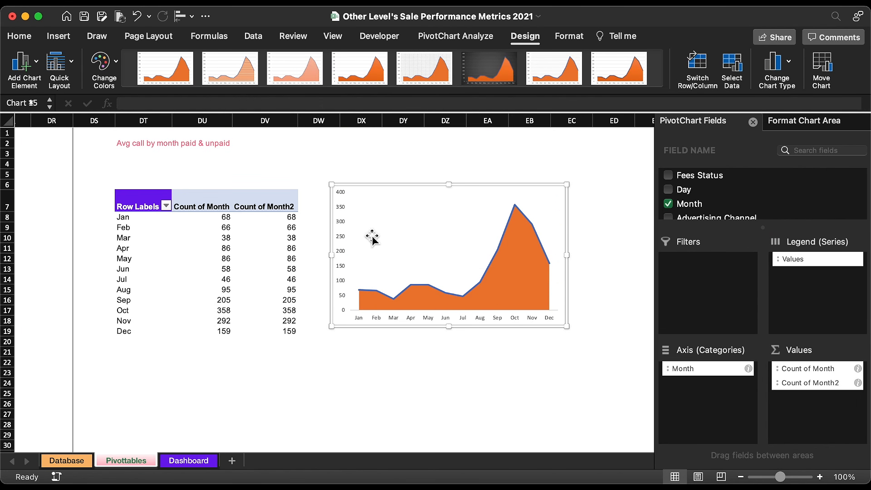
pyautogui.click(344, 225)
pyautogui.click(376, 248)
pyautogui.press('Delete')
pyautogui.click(463, 318)
pyautogui.press('Delete')
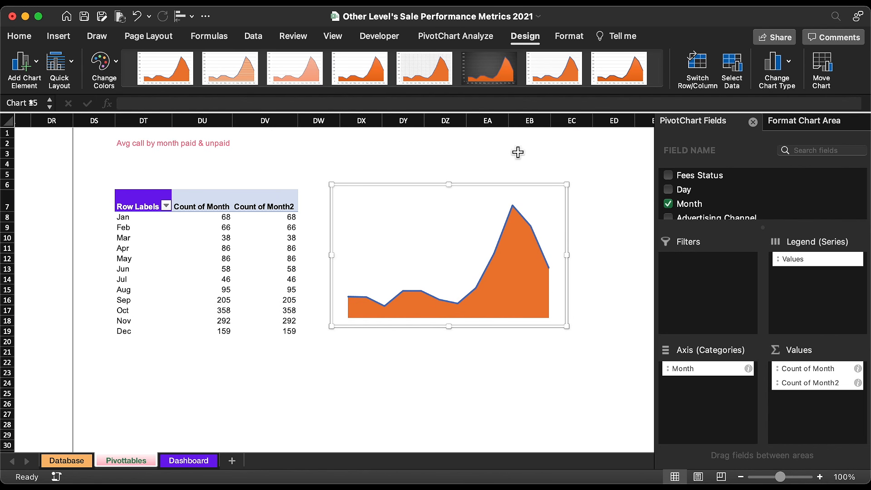
# Set the chart area to no outline and no fill, and move the chart below the Avg. cells
pyautogui.click(572, 36)
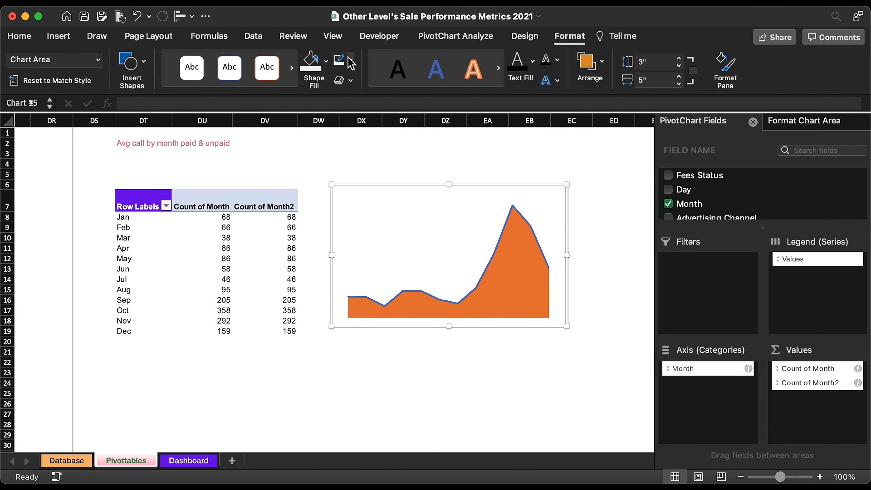
pyautogui.click(351, 59)
pyautogui.click(358, 97)
pyautogui.click(326, 61)
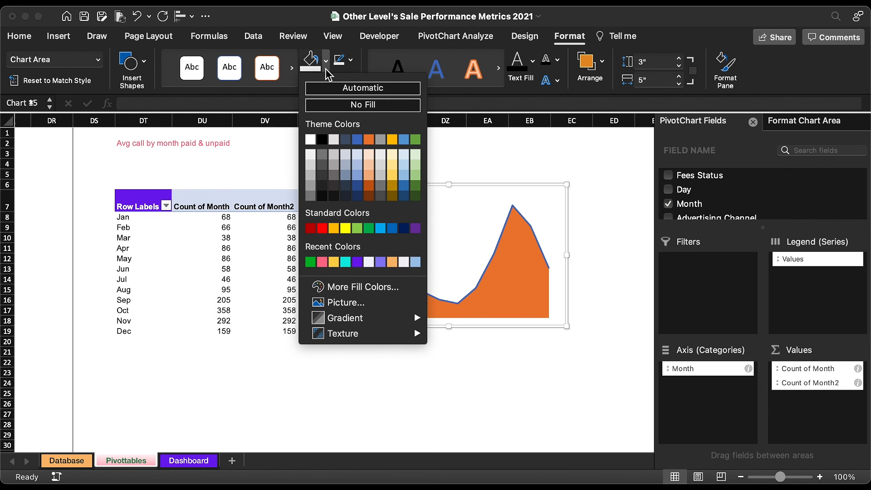
pyautogui.click(362, 105)
pyautogui.moveTo(484, 185); pyautogui.dragTo(493, 252)
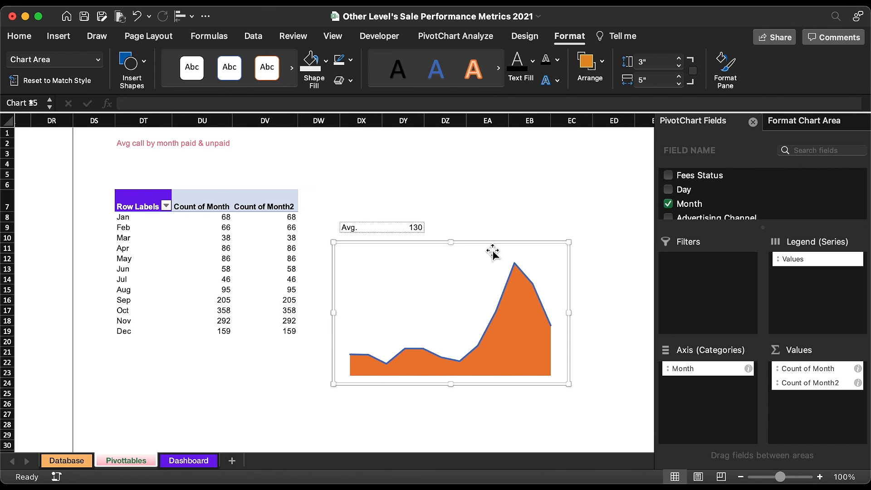
# Give the area series no border line and a gradient fill
pyautogui.click(526, 312)
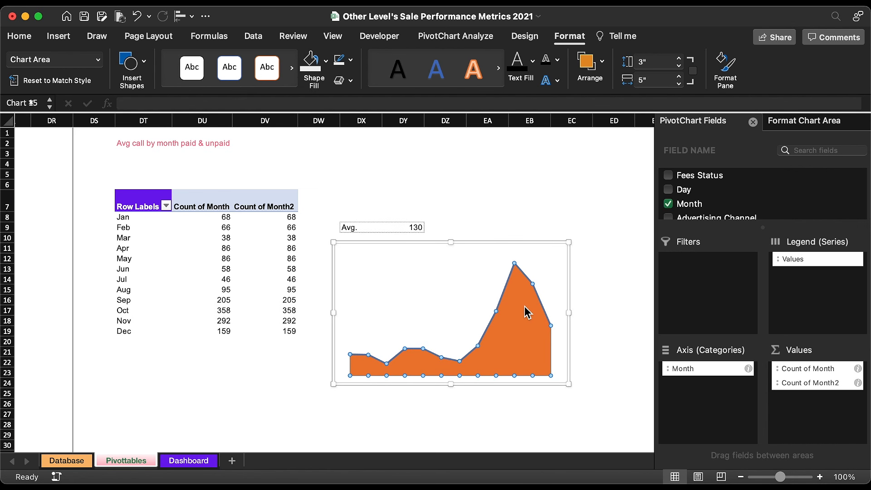
pyautogui.click(810, 129)
pyautogui.click(716, 322)
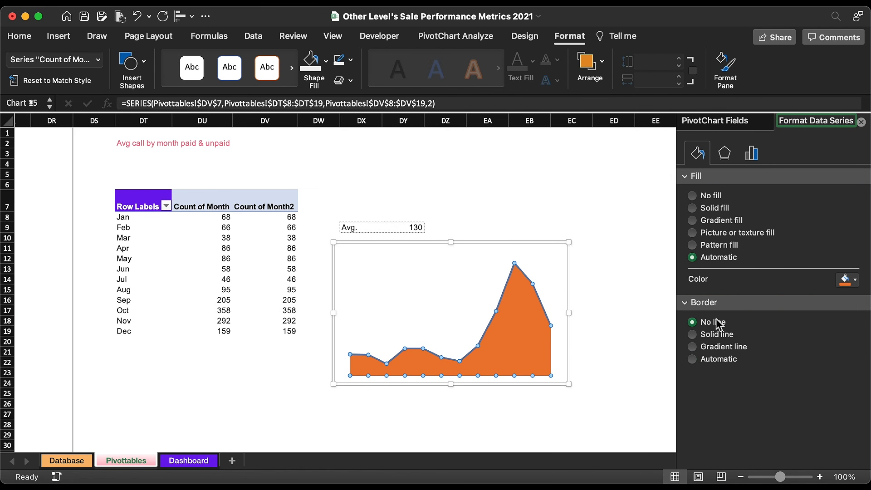
pyautogui.click(716, 223)
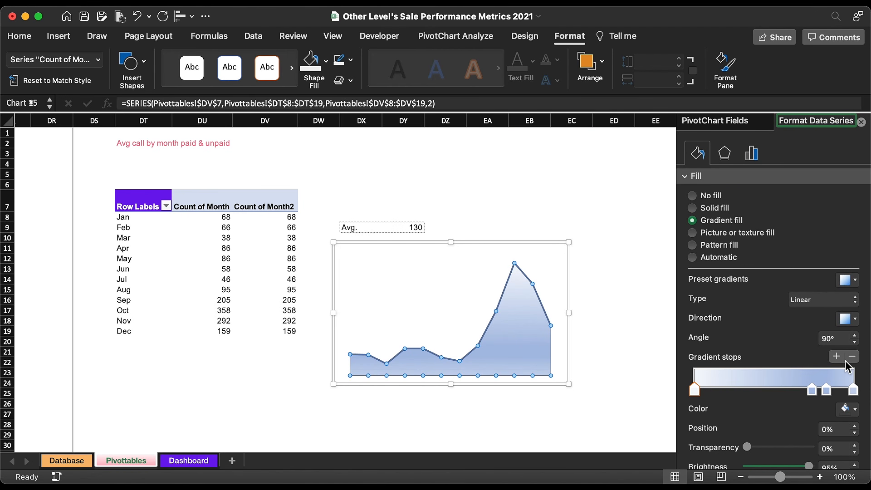
# Reduce the area's gradient to a start and an end stop, and colour both with the recent purple
pyautogui.click(847, 366)
pyautogui.click(847, 409)
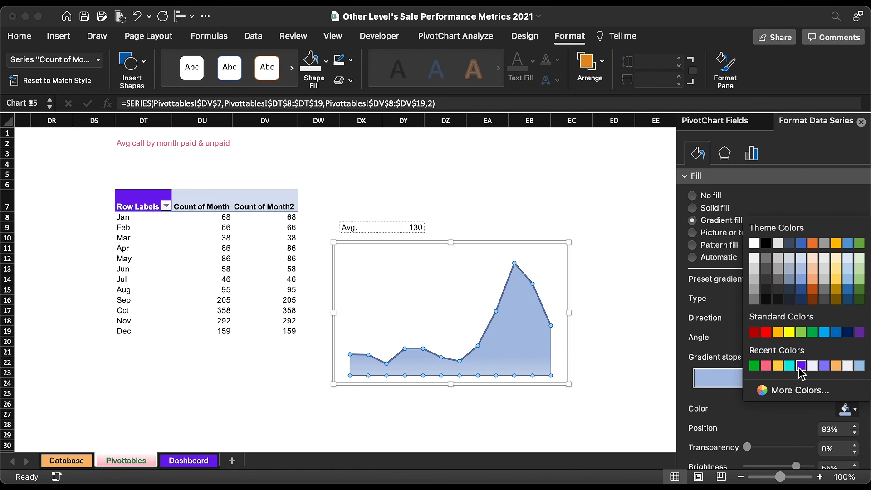
pyautogui.click(801, 365)
pyautogui.moveTo(826, 390); pyautogui.dragTo(694, 390)
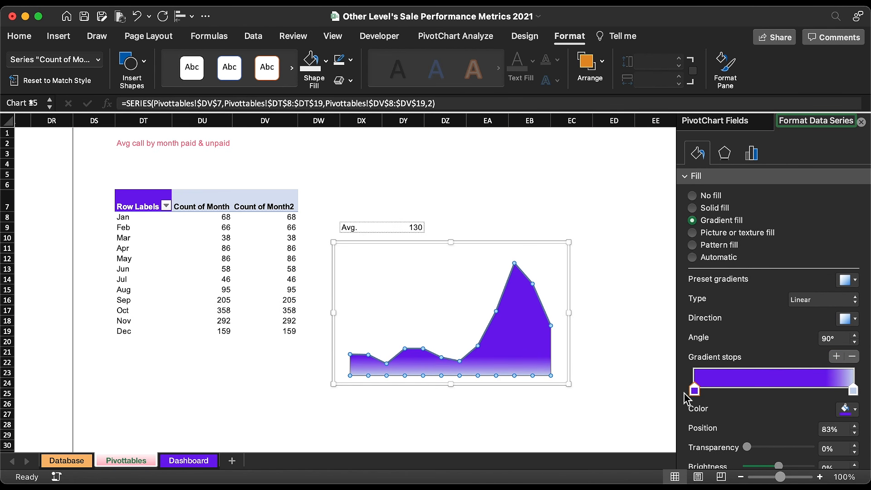
pyautogui.click(853, 389)
pyautogui.click(847, 409)
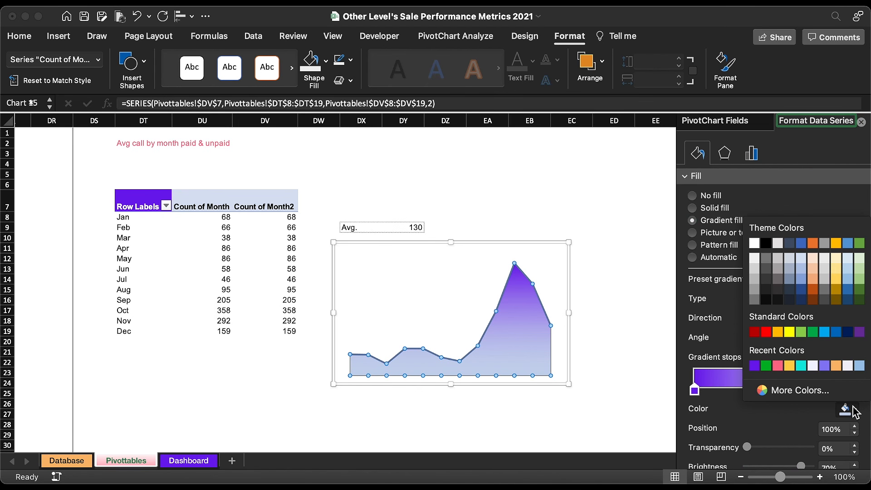
pyautogui.click(755, 366)
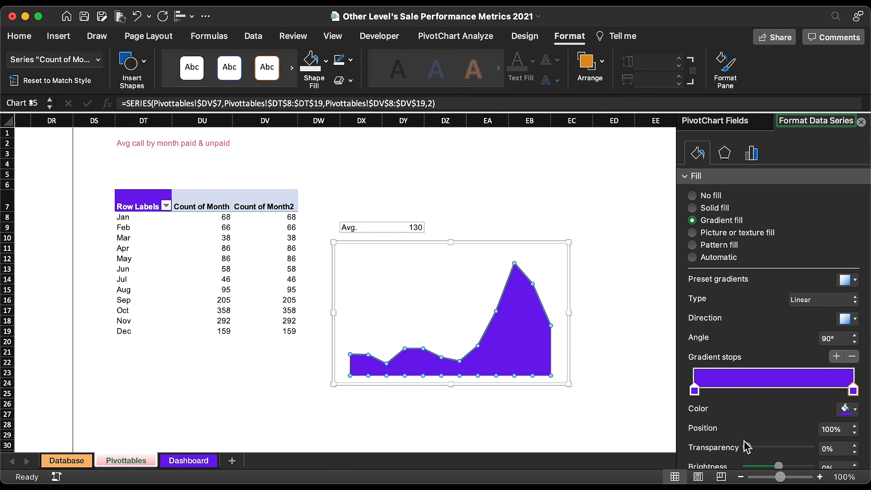
# Set the start stop's transparency to 79% and the end stop's to 100%, with the end stop at position 70%
pyautogui.moveTo(748, 448); pyautogui.dragTo(797, 448)
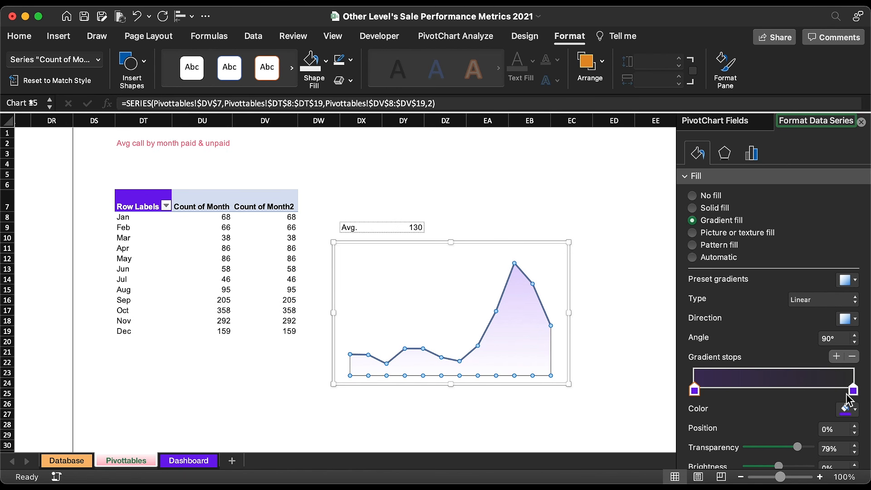
pyautogui.moveTo(854, 393); pyautogui.dragTo(807, 395)
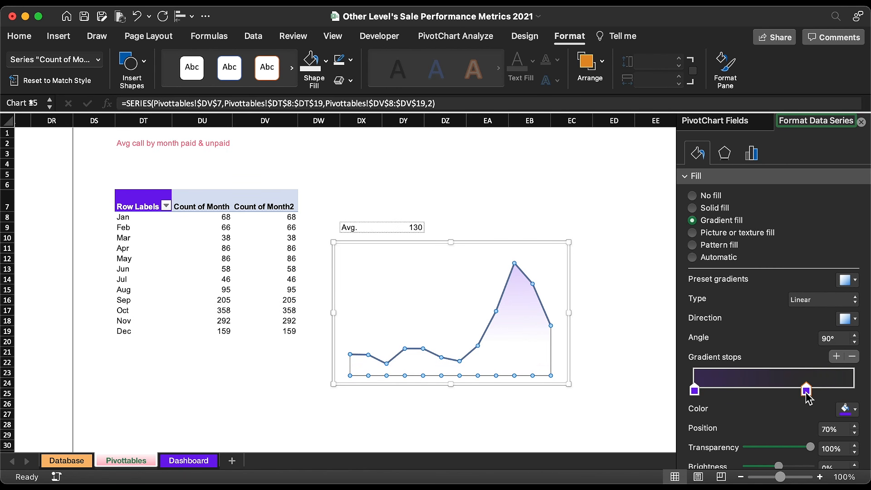
# Smooth the Count of Month line series and colour it with the recent pink
pyautogui.click(546, 285)
pyautogui.click(350, 354)
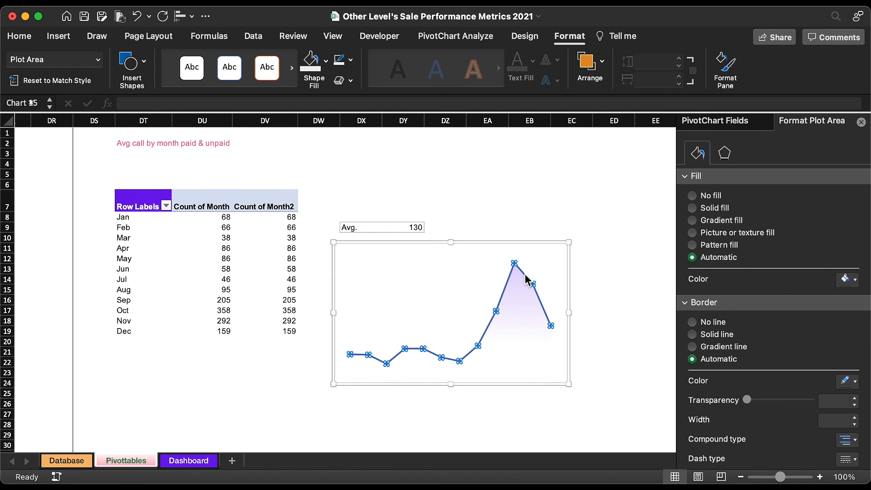
pyautogui.scroll(-3, 727, 326)
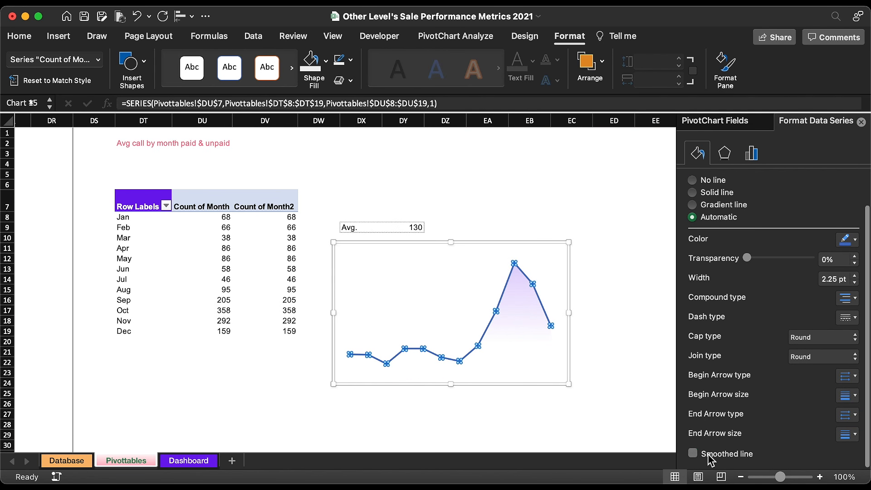
pyautogui.click(710, 456)
pyautogui.click(844, 240)
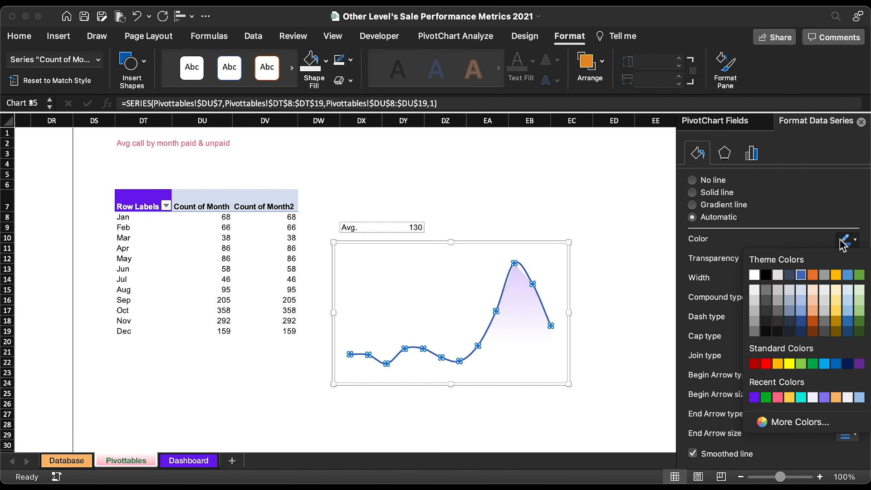
pyautogui.click(778, 398)
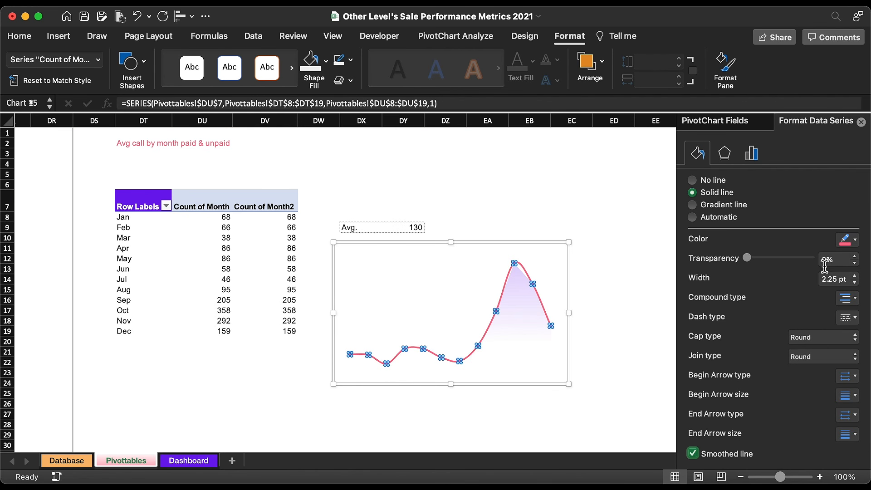
# Set the line's width to 1.5 pt and shrink the chart to about 1.23" high by 3.07" wide
pyautogui.click(855, 283)
pyautogui.click(855, 284)
pyautogui.click(855, 283)
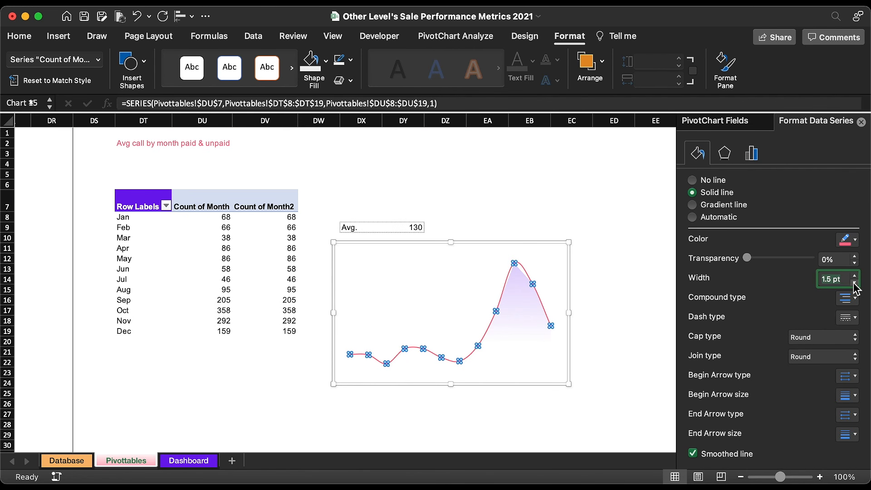
pyautogui.moveTo(568, 242); pyautogui.dragTo(480, 327)
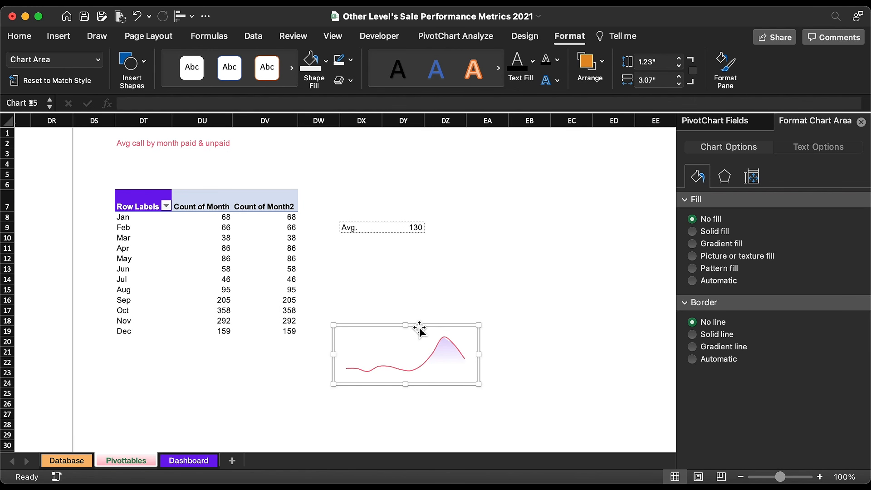
# Move the calls-by-month chart from the Pivottables sheet to the Dashboard and fit it onto the Average Calls by Month card
pyautogui.press('super+x')
pyautogui.click(190, 464)
pyautogui.click(126, 421)
pyautogui.press('super+v')
pyautogui.moveTo(138, 415); pyautogui.dragTo(116, 354)
pyautogui.moveTo(206, 353); pyautogui.dragTo(140, 361)
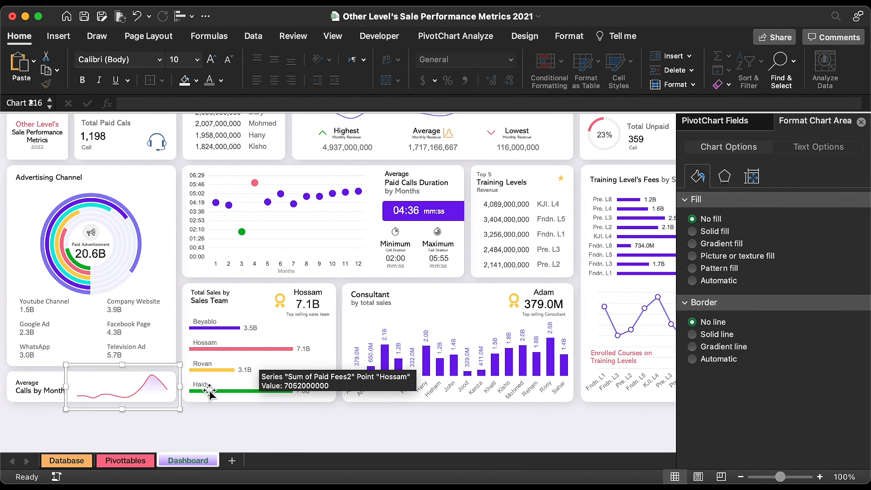
# Duplicate the Average Calls by Month title text box, place the copy over the chart and clear its text
pyautogui.click(53, 380)
pyautogui.press('super+d')
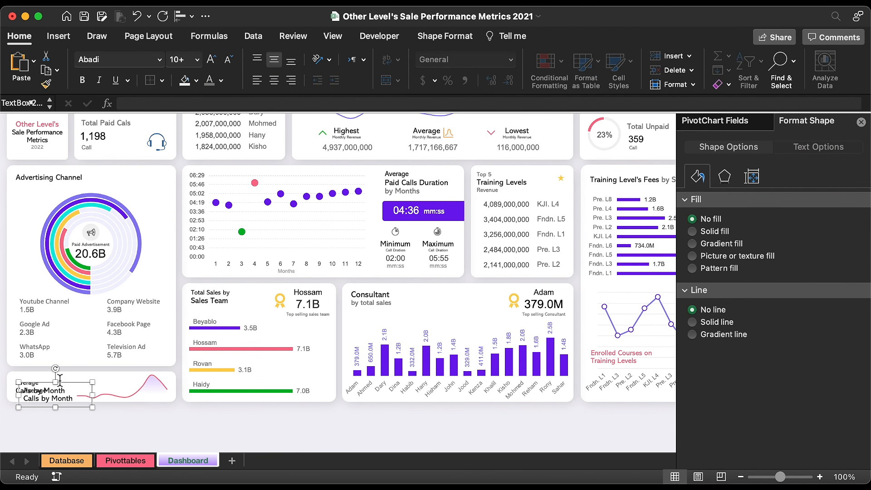
pyautogui.moveTo(65, 389); pyautogui.dragTo(108, 379)
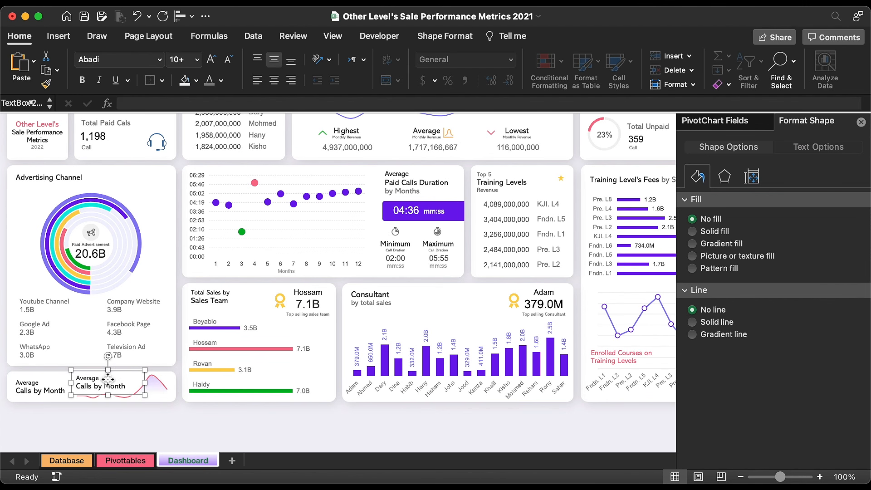
pyautogui.press('super+a')
pyautogui.press('BackSpace')
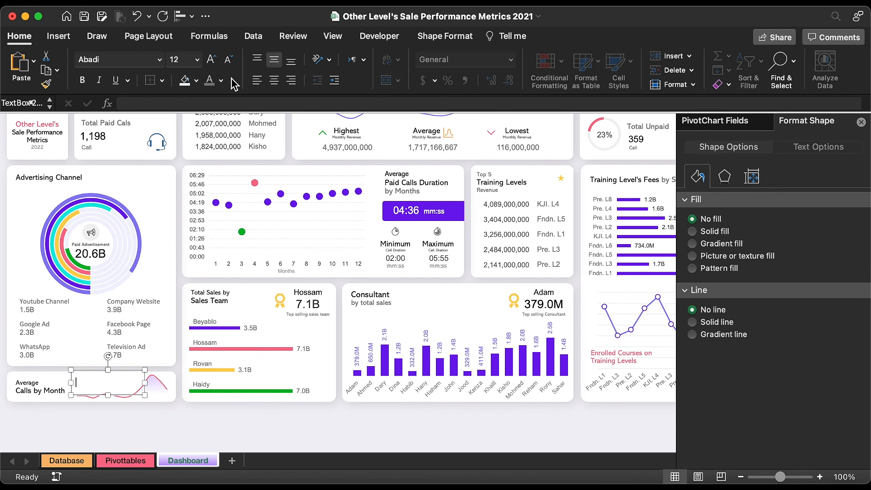
# Link the empty text box to the average value in cell DY9 of the Pivottables sheet
pyautogui.click(230, 104)
pyautogui.write('=')
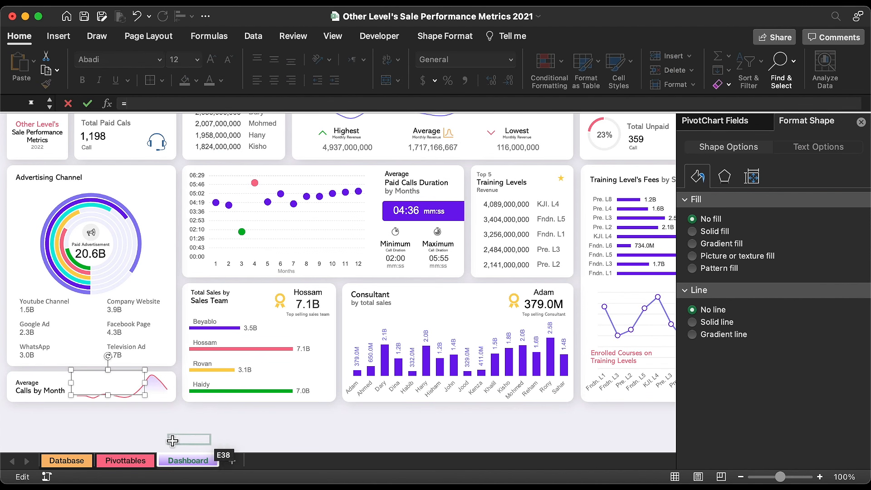
pyautogui.click(136, 462)
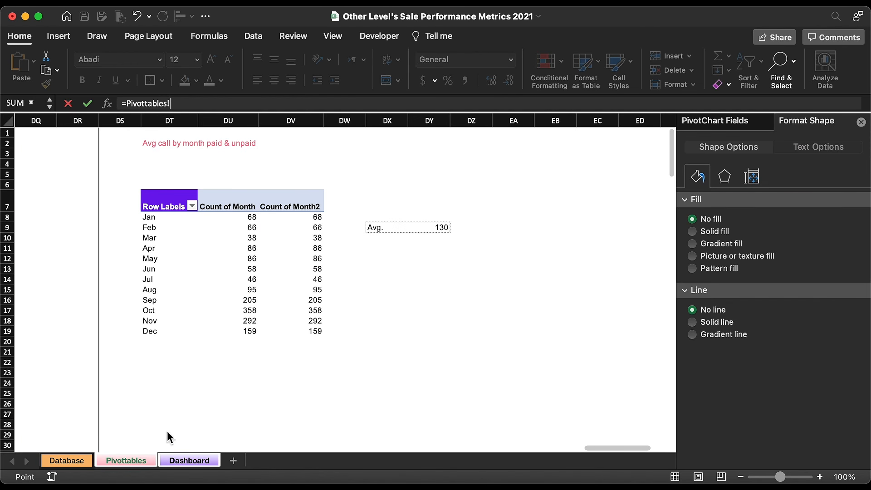
pyautogui.click(444, 229)
pyautogui.press('Return')
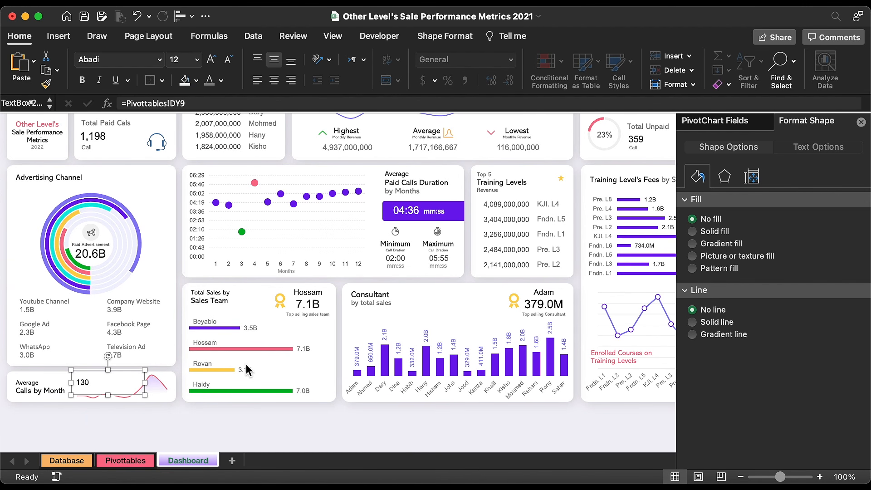
# Format the linked average as 18 pt, recent purple and right-aligned, then place it between the card title and the chart, narrowing its box
pyautogui.click(197, 59)
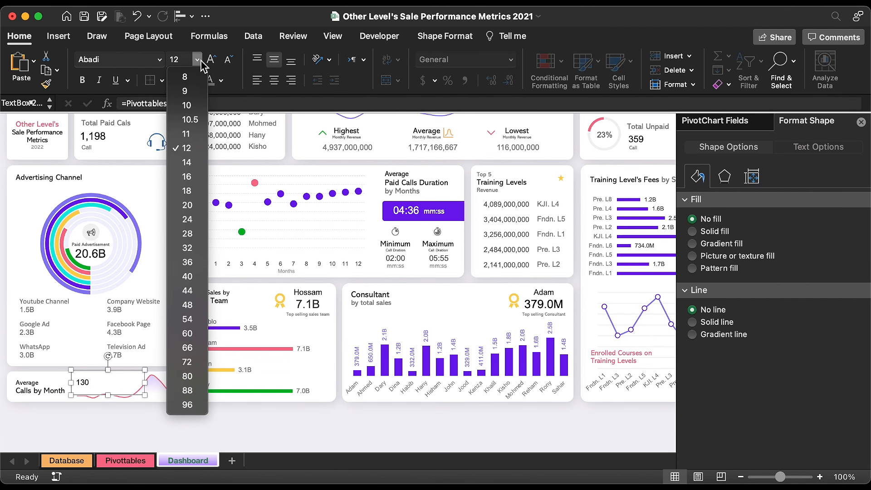
pyautogui.click(191, 192)
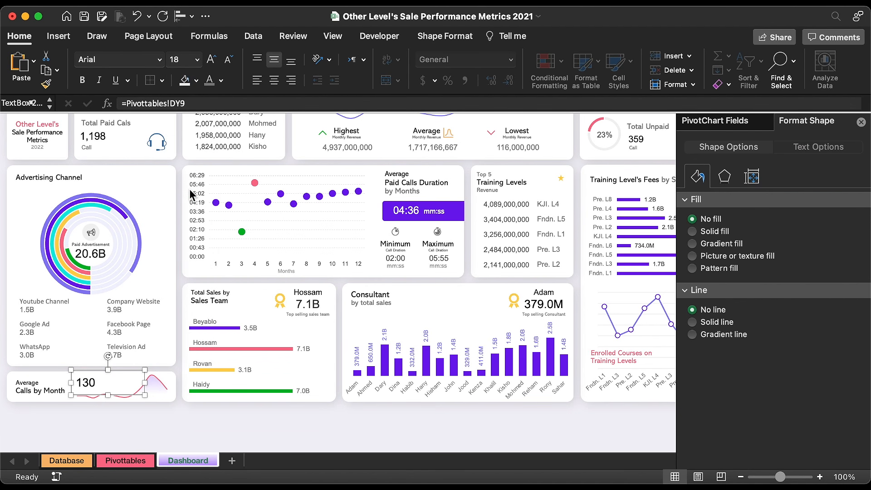
pyautogui.click(221, 81)
pyautogui.click(229, 263)
pyautogui.click(291, 81)
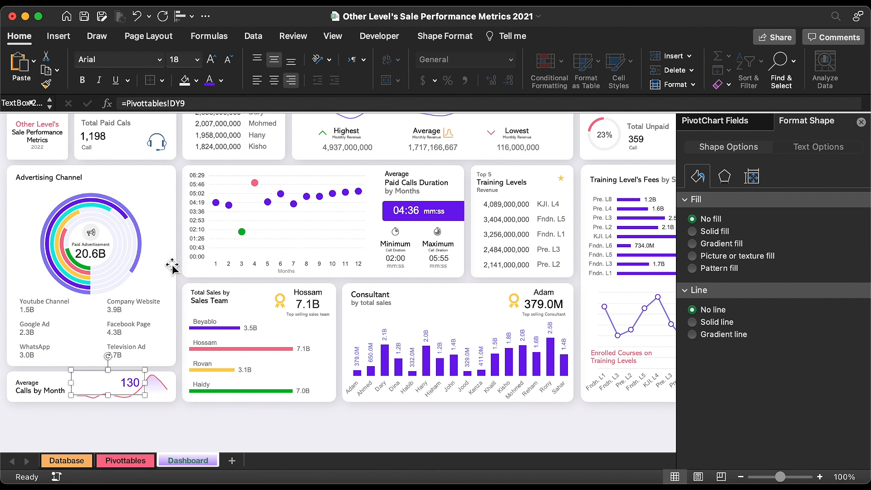
pyautogui.moveTo(134, 373); pyautogui.dragTo(90, 373)
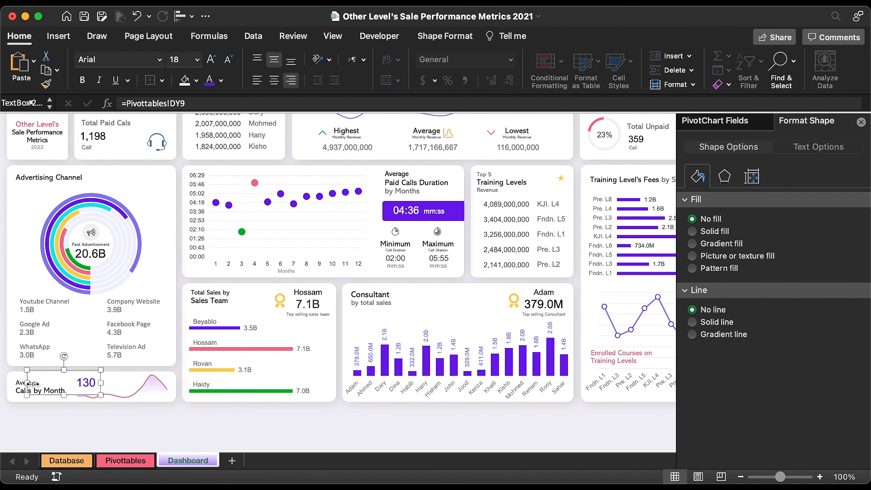
pyautogui.moveTo(27, 383); pyautogui.dragTo(69, 386)
# Duplicate the card title beside the average value, replace its text with "Call" and narrow the box to fit
pyautogui.click(40, 387)
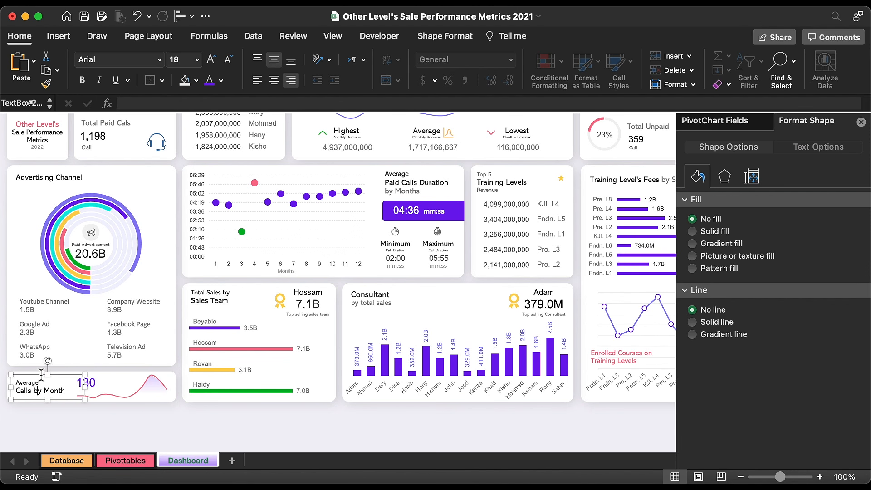
pyautogui.press('super+v')
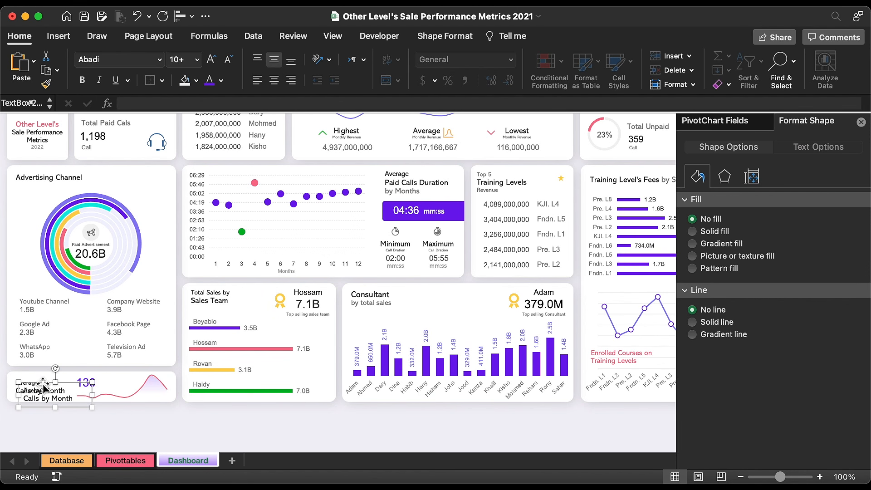
pyautogui.moveTo(44, 388); pyautogui.dragTo(119, 372)
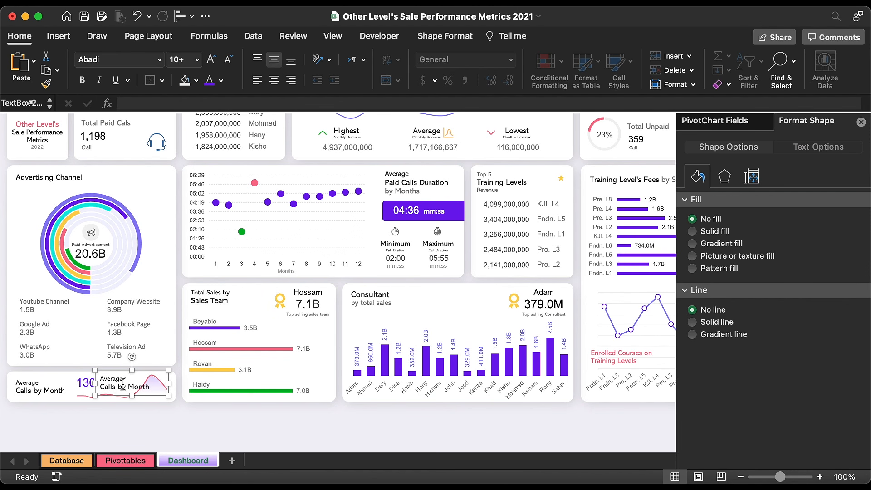
pyautogui.tripleClick(123, 384)
pyautogui.press('BackSpace')
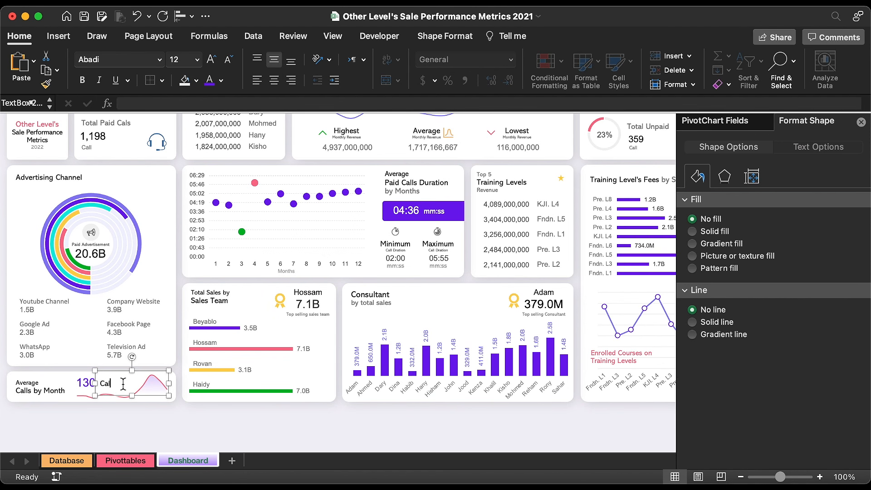
pyautogui.moveTo(172, 385); pyautogui.dragTo(123, 385)
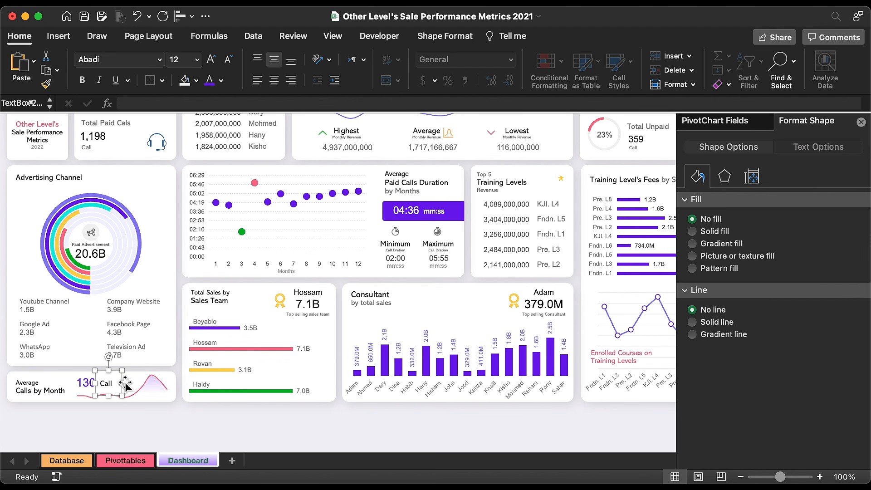
# Set the Call label to 9 pt grey text and reduce the height of its box
pyautogui.click(229, 59)
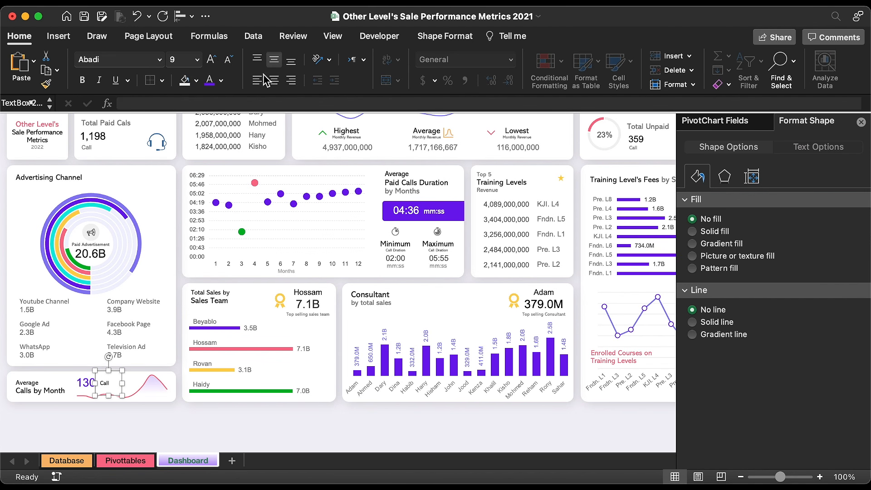
pyautogui.click(221, 81)
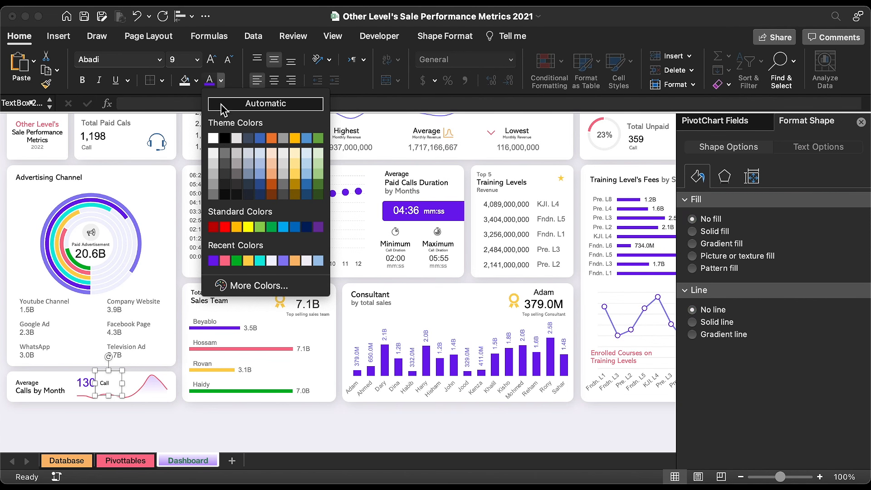
pyautogui.click(214, 184)
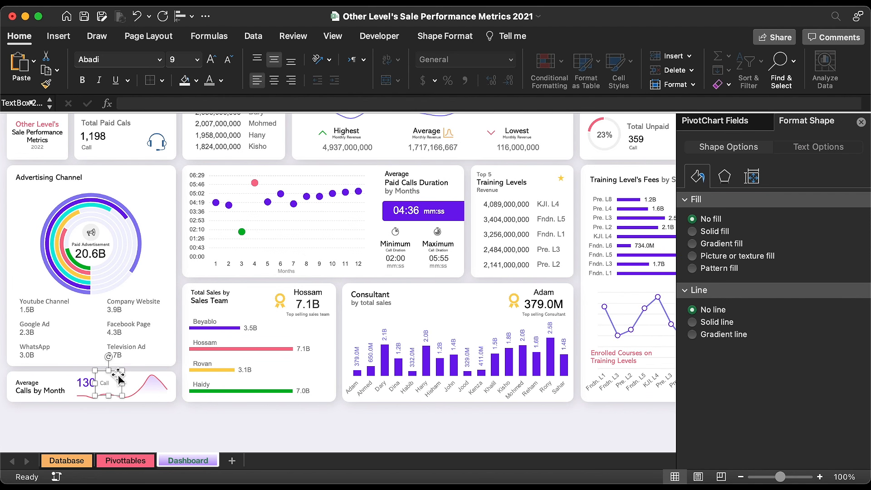
pyautogui.press('Down')
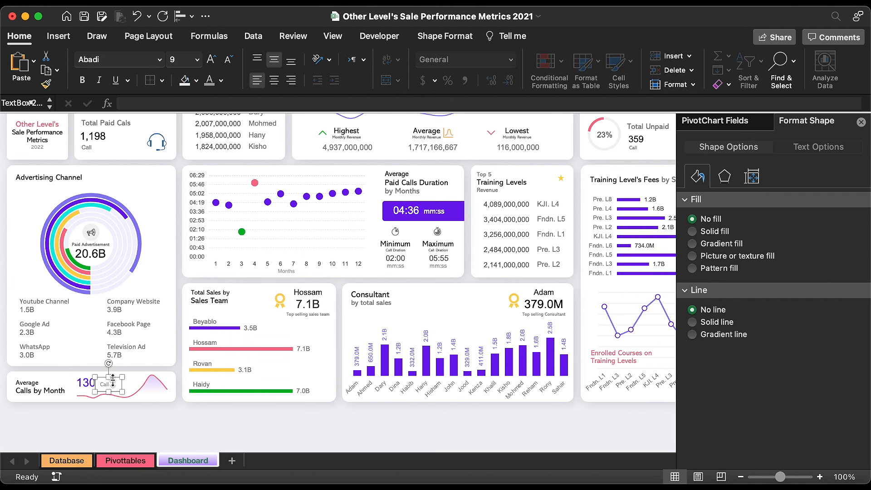
# Nudge the average value and the Call label down together, and close the formatting and PivotChart fields panes
pyautogui.click(163, 394)
pyautogui.click(125, 367)
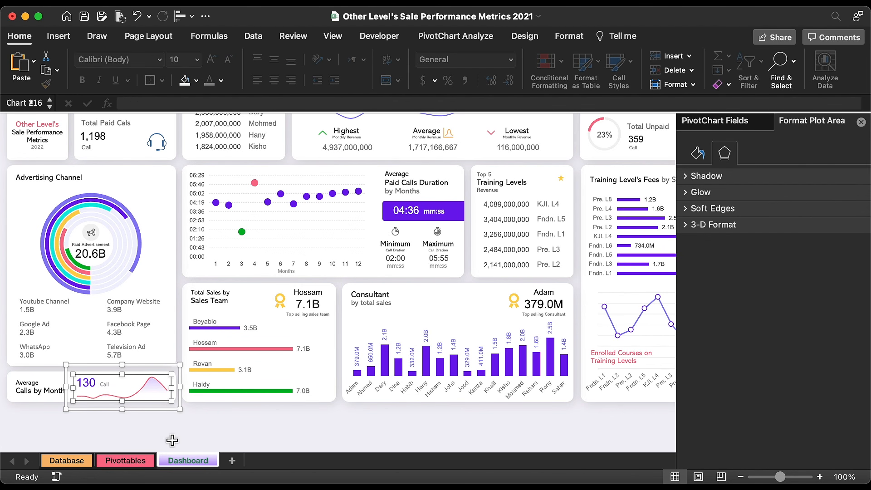
pyautogui.click(171, 416)
pyautogui.click(93, 385)
pyautogui.keyDown('shift'); pyautogui.click(110, 384); pyautogui.keyUp('shift')
pyautogui.press('Down')
pyautogui.press('Down')
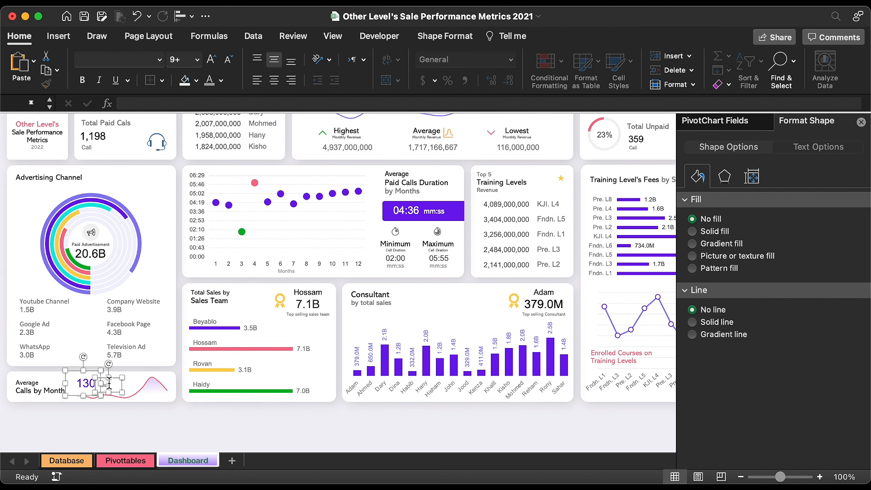
pyautogui.click(273, 439)
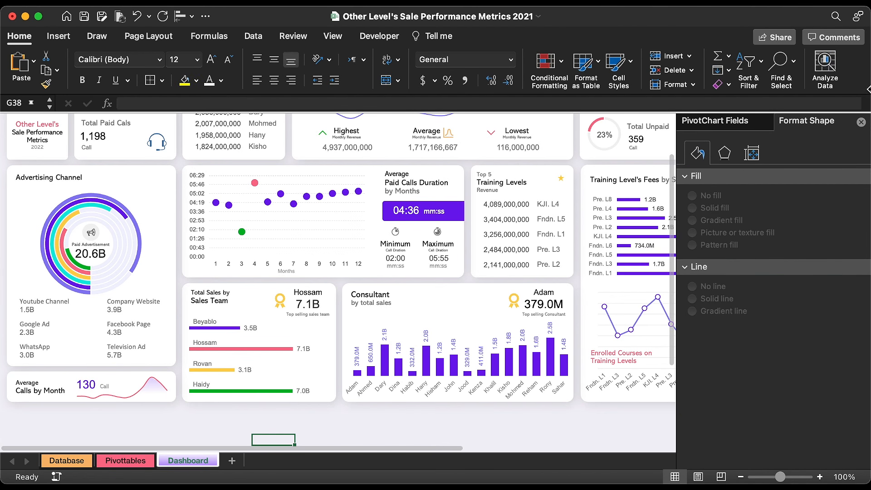
pyautogui.click(861, 122)
pyautogui.click(862, 122)
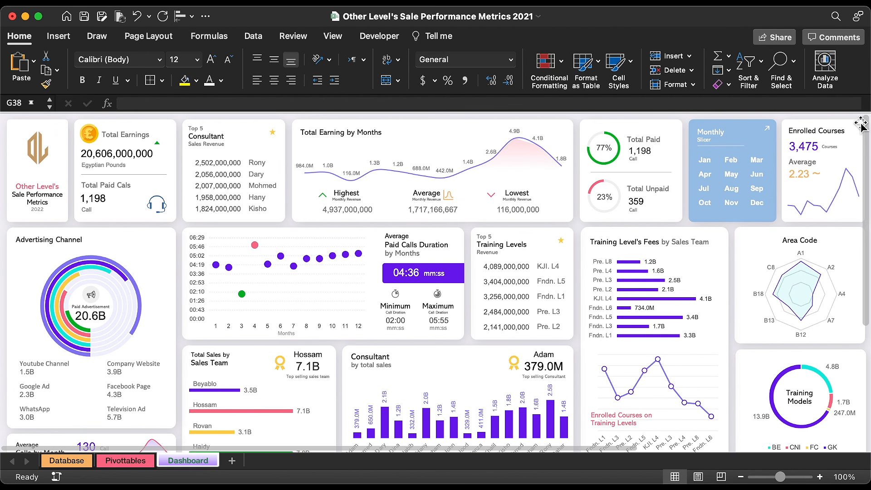
# Duplicate the blank background card behind the Training Models chart and place the copy directly beneath it
pyautogui.scroll(-5, 692, 275)
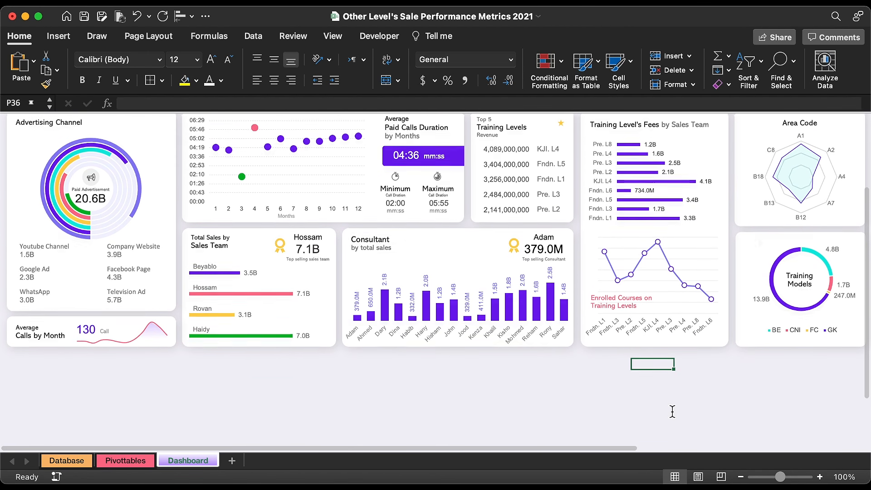
pyautogui.moveTo(758, 238); pyautogui.dragTo(765, 359)
pyautogui.scroll(-2, 765, 359)
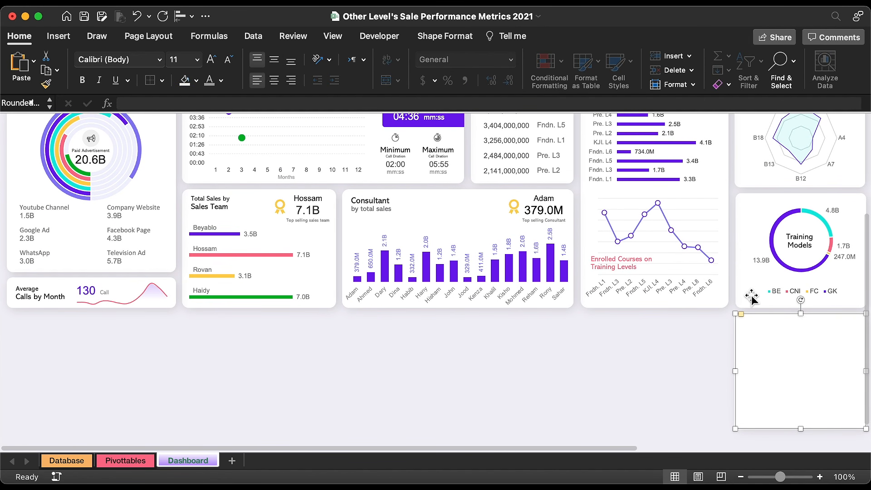
# Resize the new card to 2.55" high and 6.1" wide, extending it to line up with the Training Level's Fees card
pyautogui.click(460, 36)
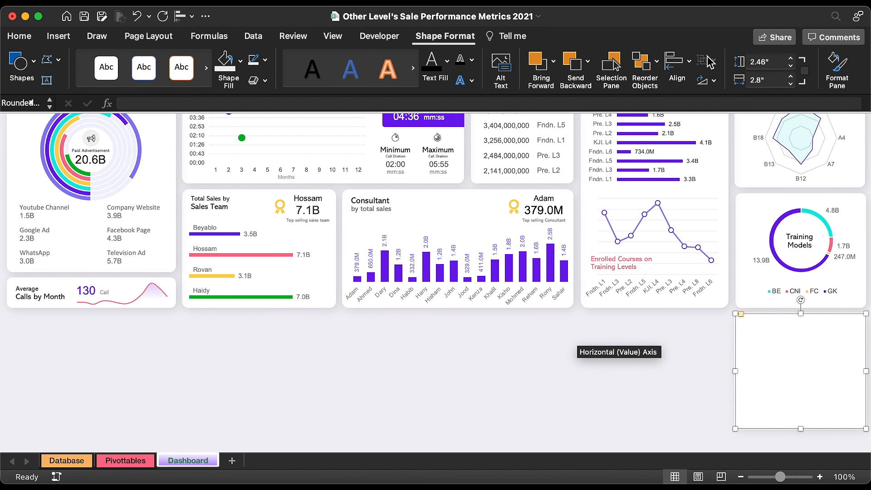
pyautogui.click(790, 59)
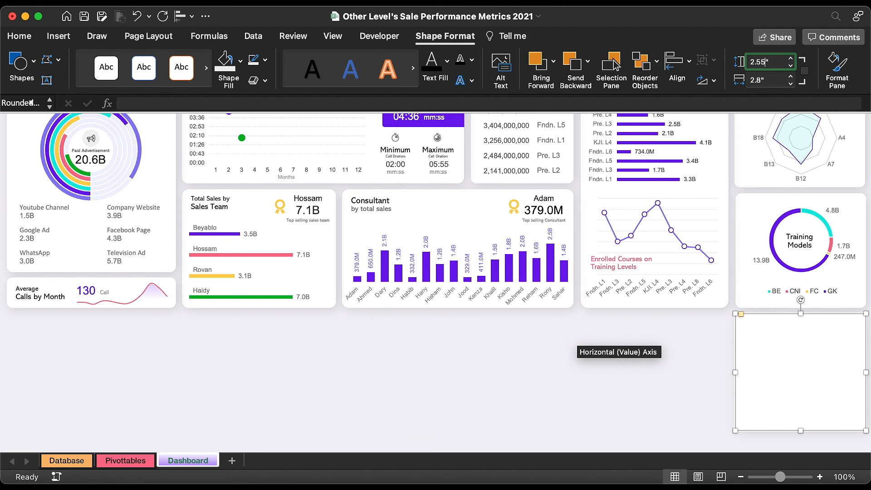
pyautogui.press('Return')
pyautogui.click(725, 341)
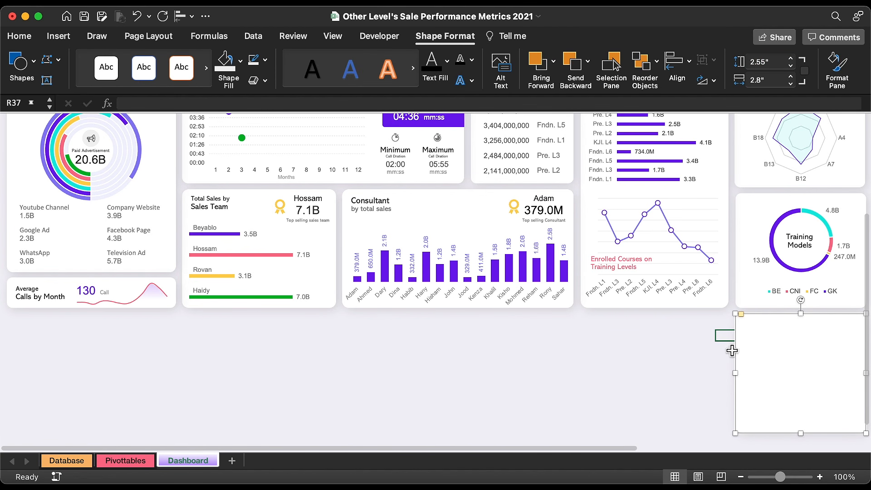
pyautogui.click(753, 373)
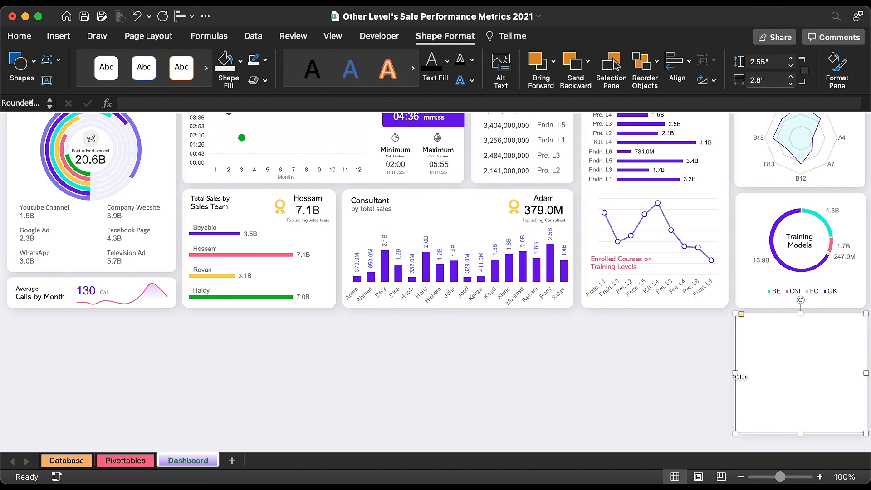
pyautogui.moveTo(737, 376); pyautogui.dragTo(583, 364)
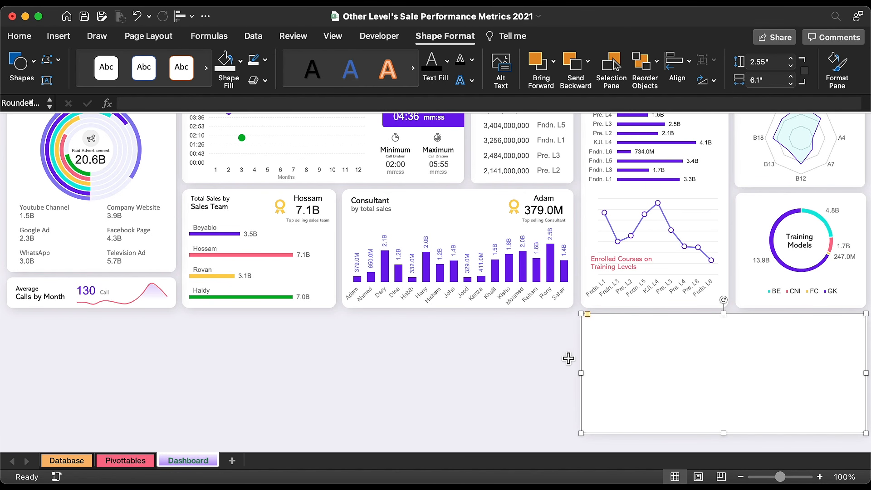
# Copy the Consultant by total sales title onto the new card and change its heading to "Advertisements"
pyautogui.click(381, 201)
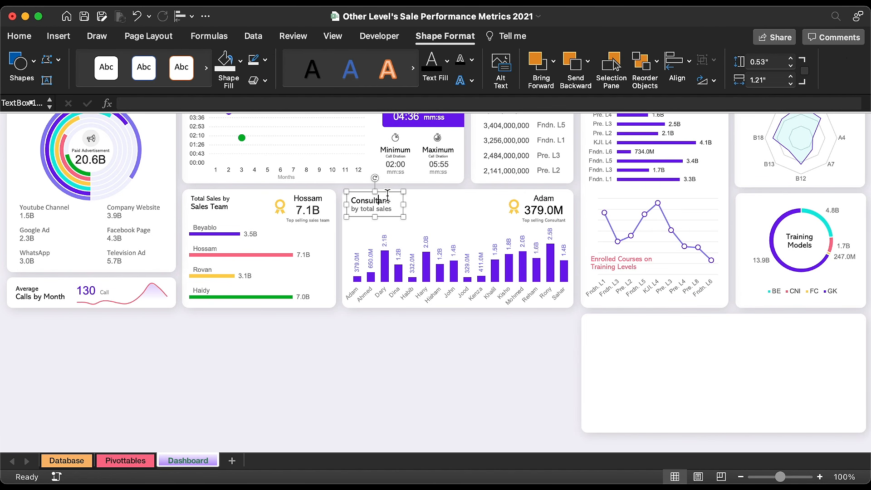
pyautogui.moveTo(387, 198); pyautogui.dragTo(634, 320)
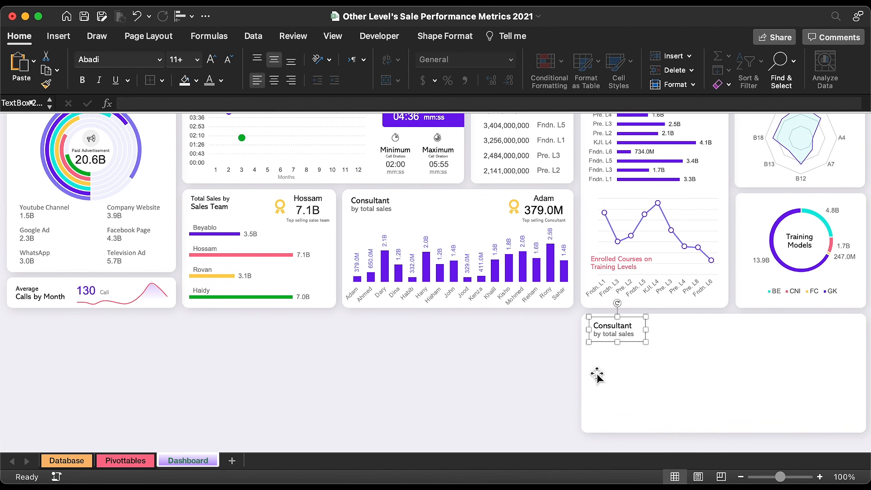
pyautogui.write('Advertisements')
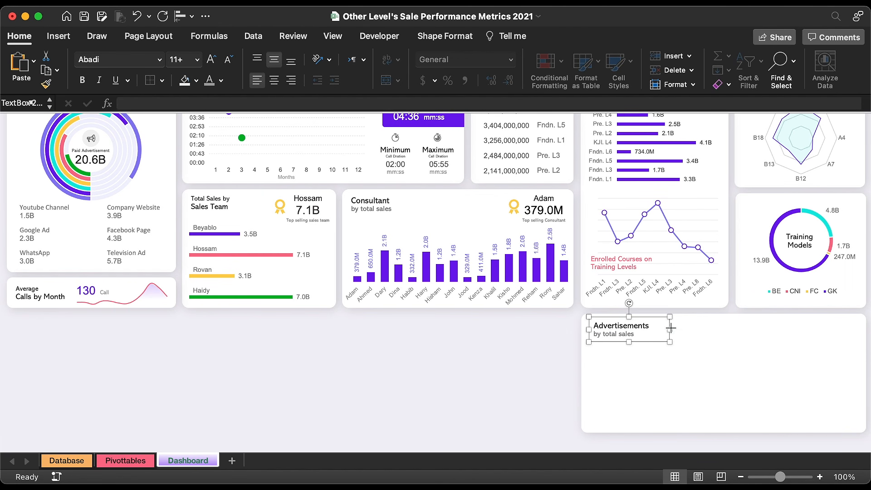
pyautogui.click(564, 356)
# Check the Advertisement column in the Database sheet and copy Pivottables columns DR:DV to the columns starting at EA
pyautogui.click(82, 463)
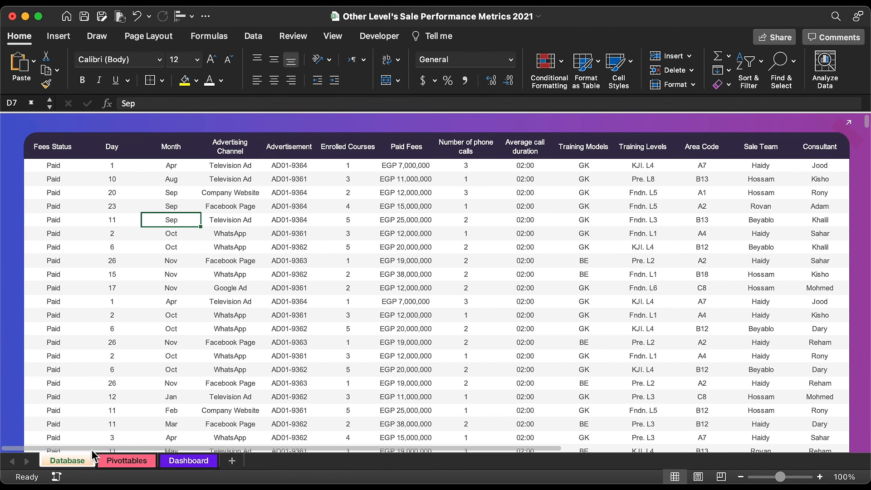
pyautogui.moveTo(289, 165); pyautogui.dragTo(309, 382)
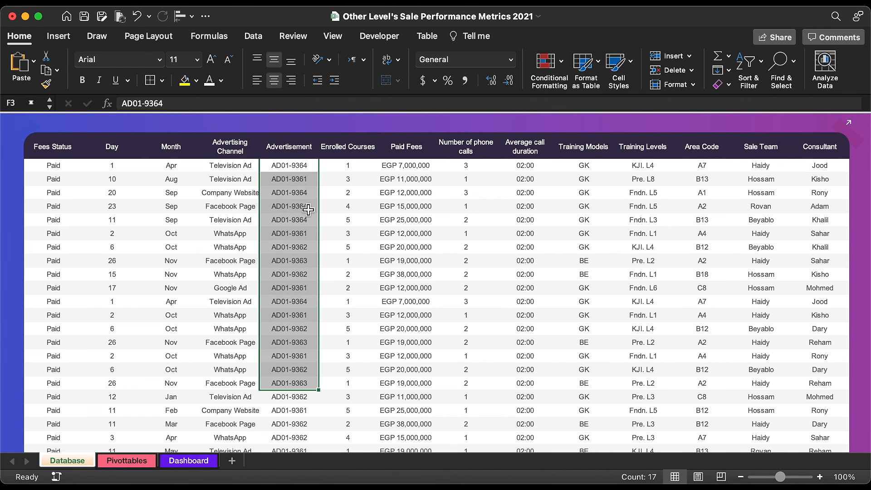
pyautogui.click(148, 461)
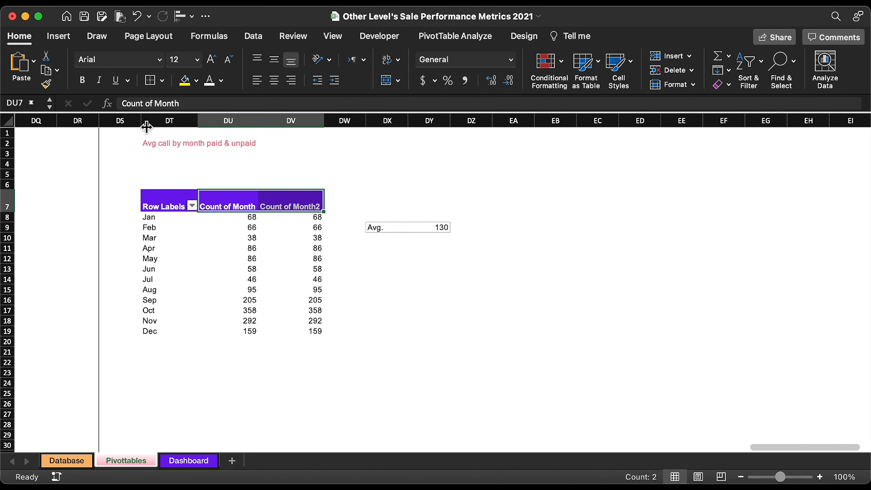
pyautogui.moveTo(93, 120); pyautogui.dragTo(288, 127)
pyautogui.press('super+c')
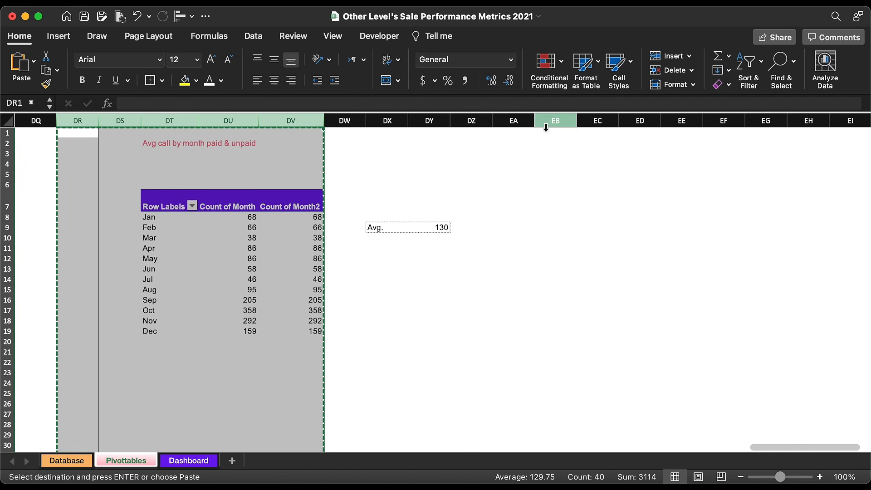
pyautogui.click(514, 121)
pyautogui.press('super+v')
pyautogui.hscroll(10, 573, 223)
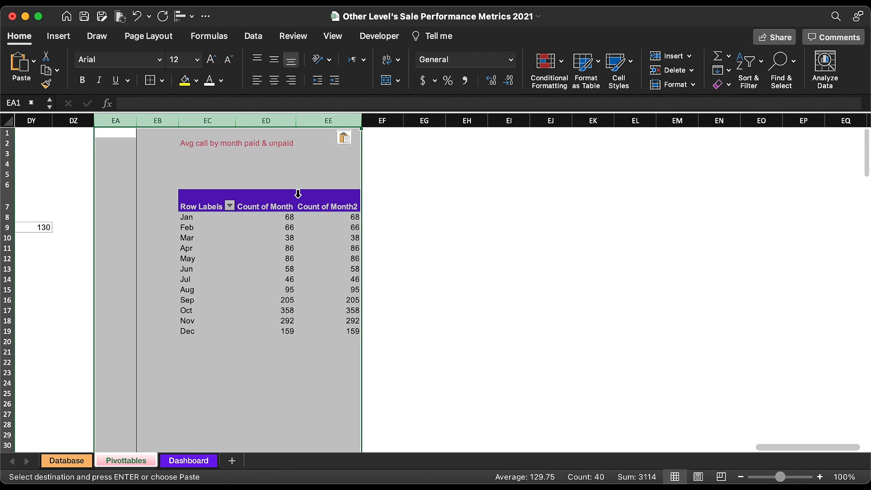
# Change the copied section's heading in EC2 to "Advertisements by total sales"
pyautogui.click(242, 162)
pyautogui.click(211, 147)
pyautogui.tripleClick(234, 104)
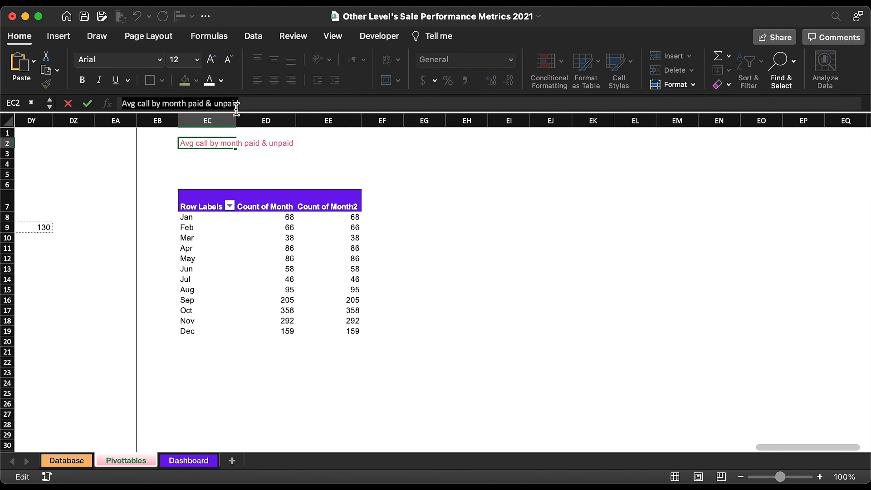
pyautogui.write('Advertisements by total sales')
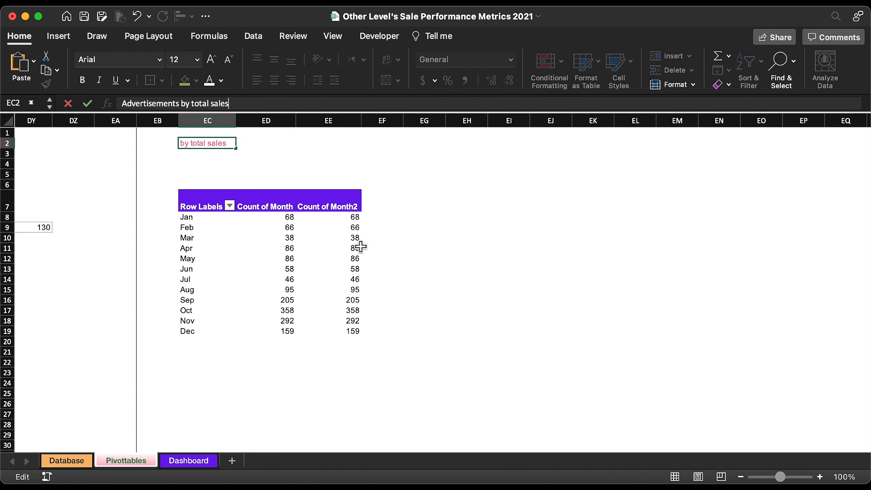
pyautogui.click(362, 247)
# Remove both Count of Month values from the copied PivotTable
pyautogui.click(290, 237)
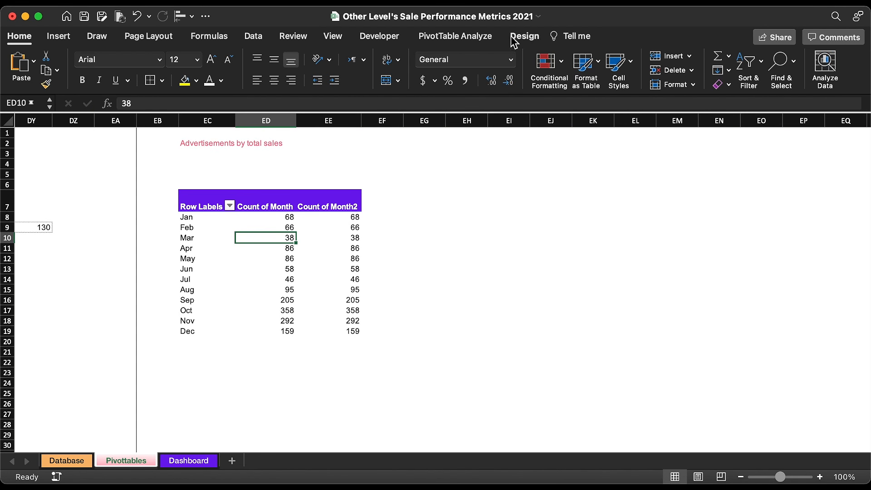
pyautogui.click(455, 36)
pyautogui.click(788, 68)
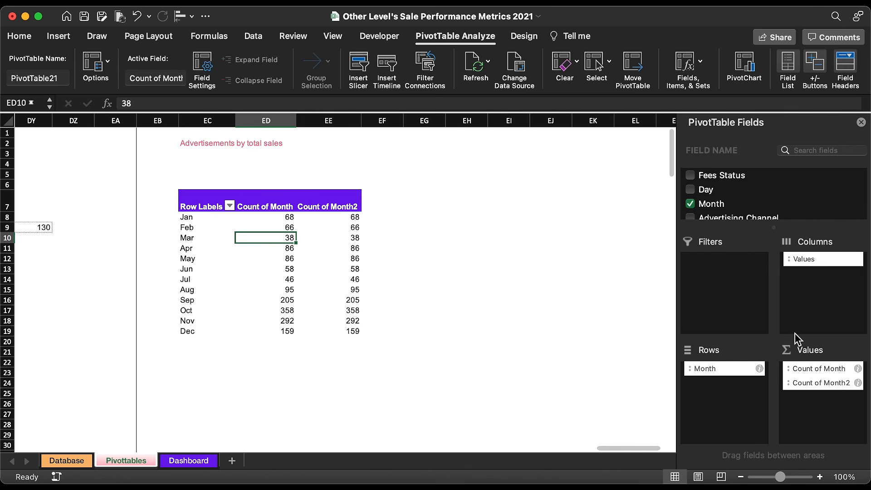
pyautogui.moveTo(797, 383); pyautogui.dragTo(581, 368)
pyautogui.moveTo(814, 367); pyautogui.dragTo(653, 277)
pyautogui.scroll(-3, 740, 208)
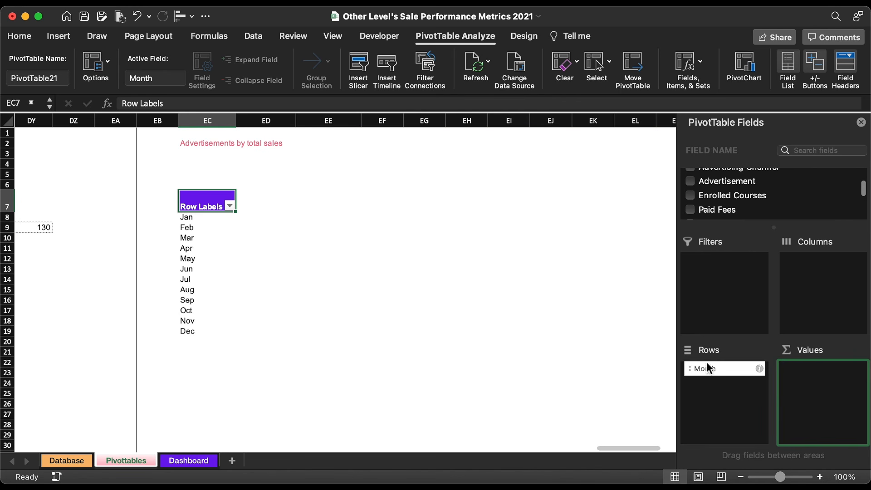
# Lay out the PivotTable with Advertisement as columns, Month as rows and Sum of Paid Fees as values
pyautogui.moveTo(710, 368); pyautogui.dragTo(816, 291)
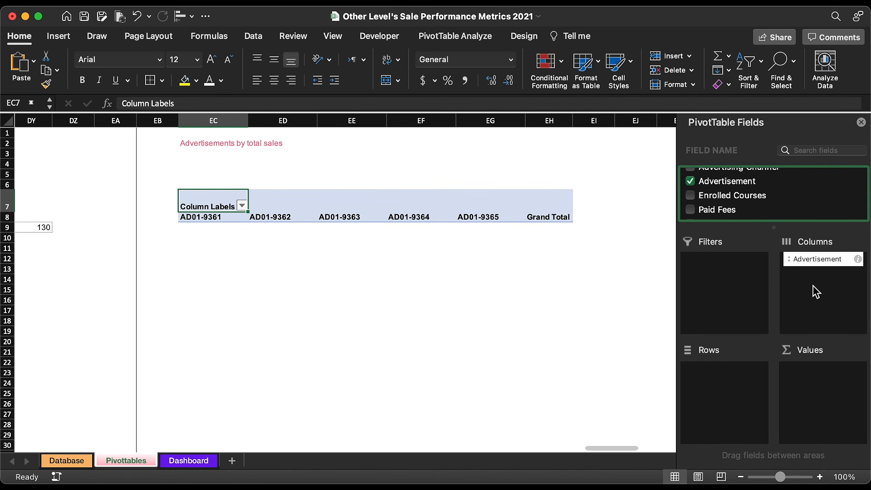
pyautogui.scroll(-1, 749, 209)
pyautogui.moveTo(717, 202); pyautogui.dragTo(821, 386)
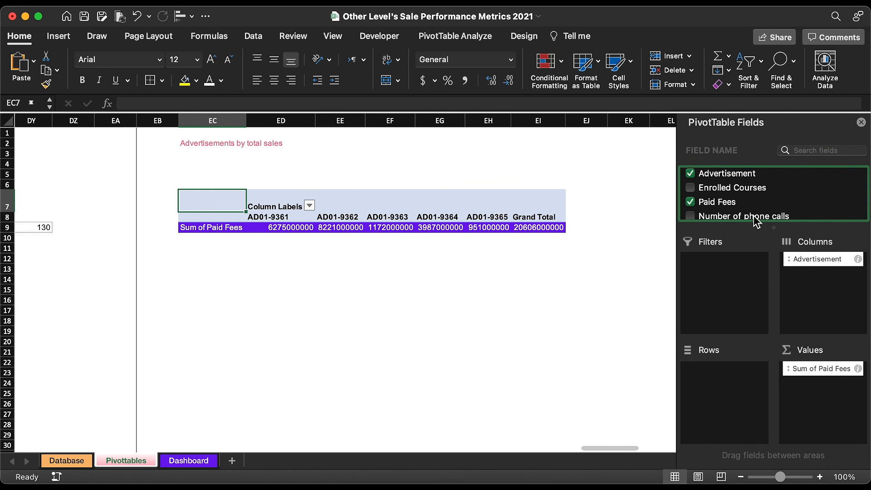
pyautogui.scroll(3, 746, 191)
pyautogui.moveTo(722, 203); pyautogui.dragTo(726, 405)
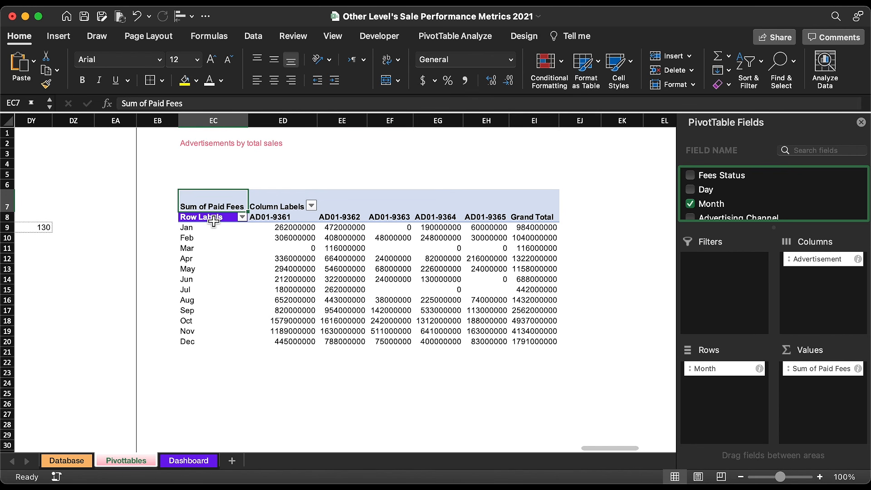
# Copy the purple header format across both PivotTable header rows and insert a line chart of the data
pyautogui.click(46, 84)
pyautogui.moveTo(219, 195)
pyautogui.mouseDown()
pyautogui.moveTo(234, 206)
pyautogui.moveTo(545, 217)
pyautogui.mouseUp()
pyautogui.click(60, 37)
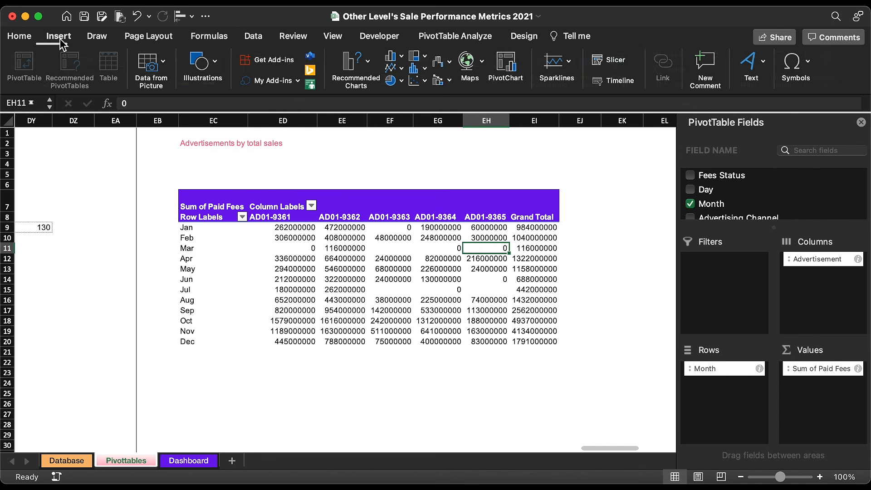
pyautogui.click(396, 68)
pyautogui.click(422, 126)
# Format the monthly amounts and grand totals with the custom code [<999950]0.0,"K";[<999950000]0.0,,"M";0.0,,,"B"
pyautogui.moveTo(152, 219); pyautogui.dragTo(409, 331)
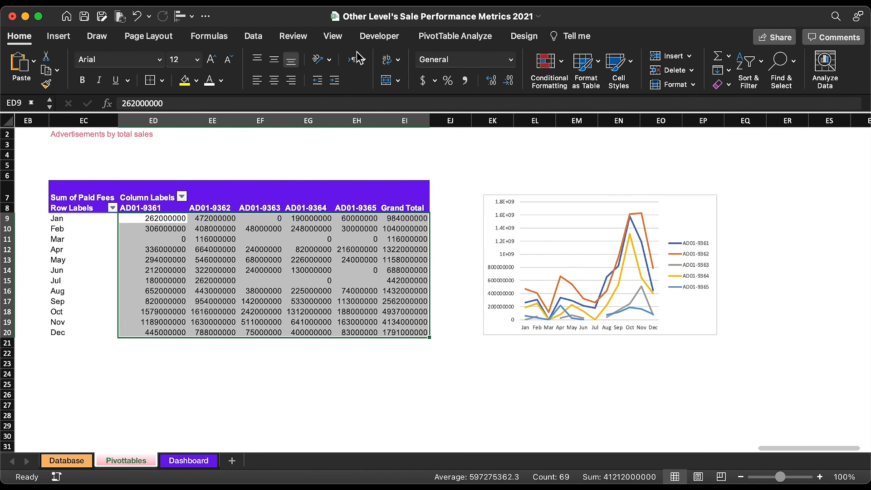
pyautogui.click(512, 59)
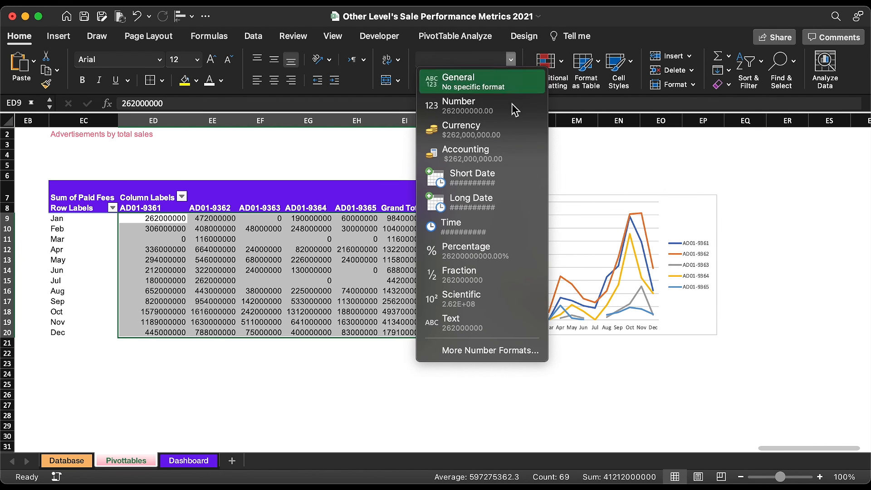
pyautogui.click(497, 350)
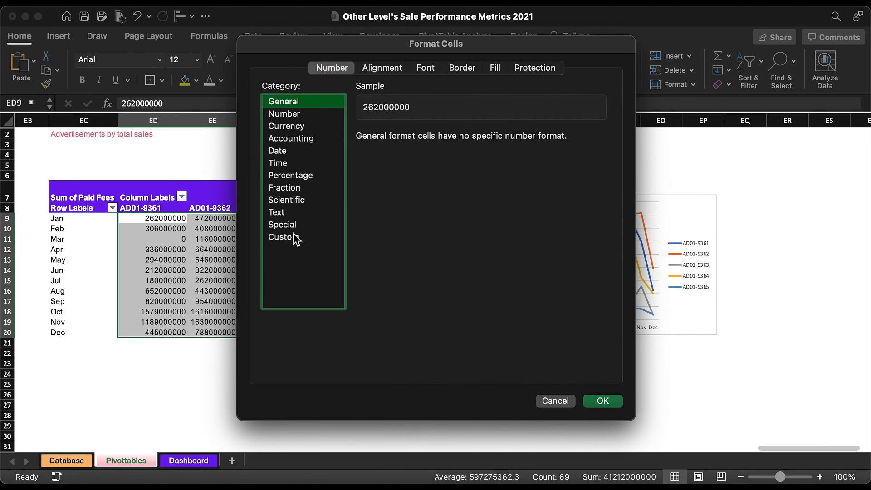
pyautogui.click(295, 237)
pyautogui.scroll(-10, 416, 246)
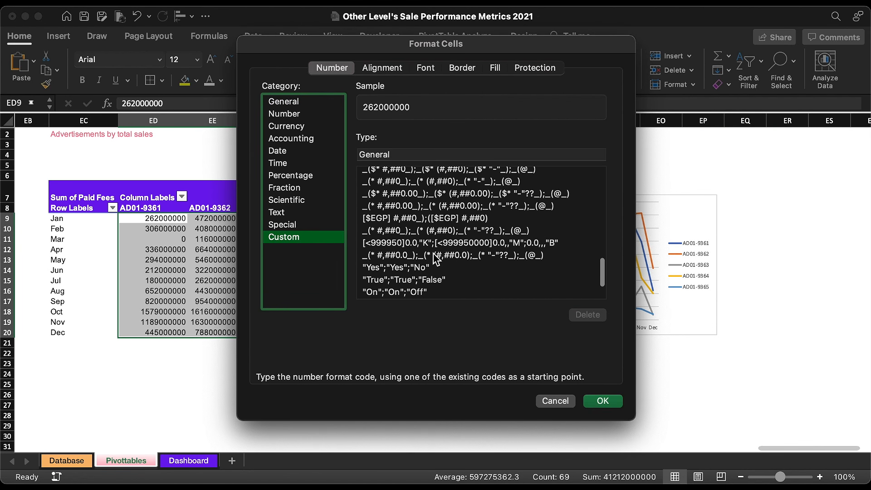
pyautogui.scroll(-4, 436, 260)
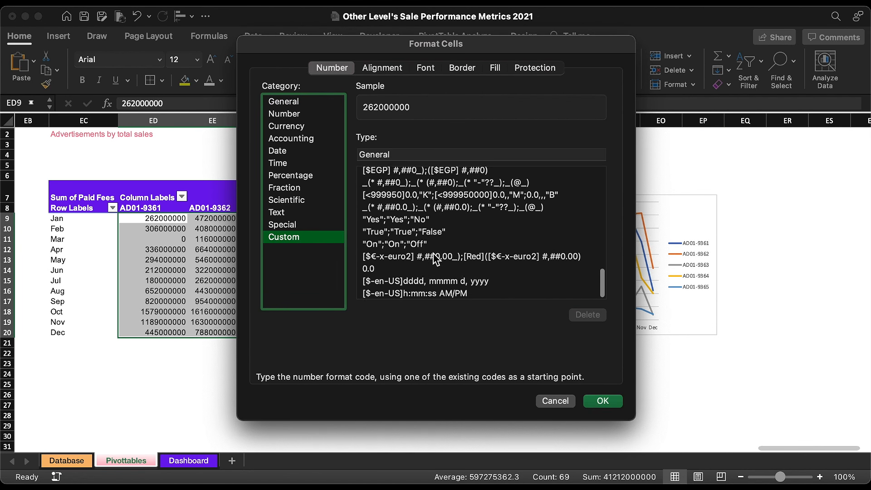
pyautogui.click(472, 194)
pyautogui.click(603, 401)
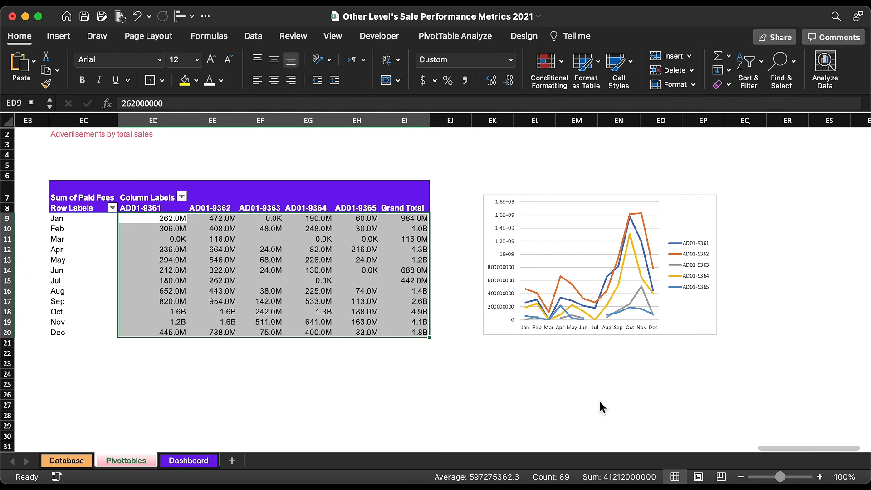
# Place the line chart over the Advertisements card on the Dashboard sheet and remove its background fill
pyautogui.hotkey('ctrl', 'pagedown')
pyautogui.press('super+v')
pyautogui.moveTo(469, 340); pyautogui.dragTo(534, 309)
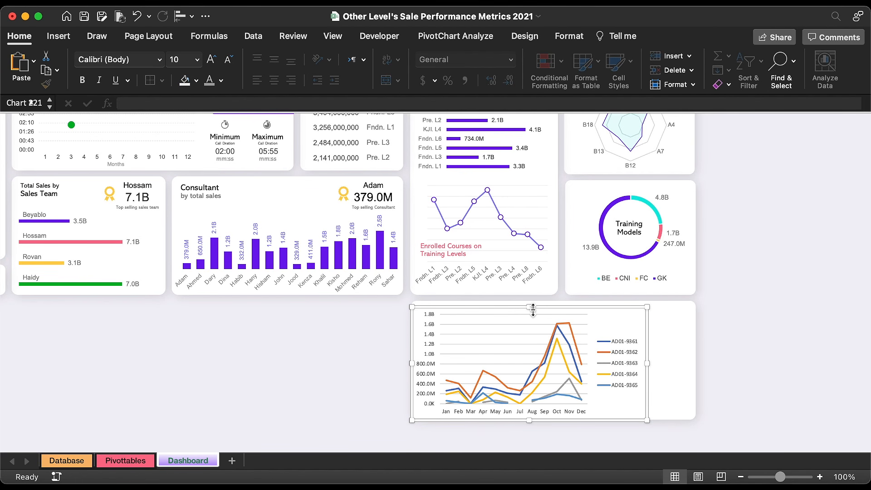
pyautogui.click(196, 81)
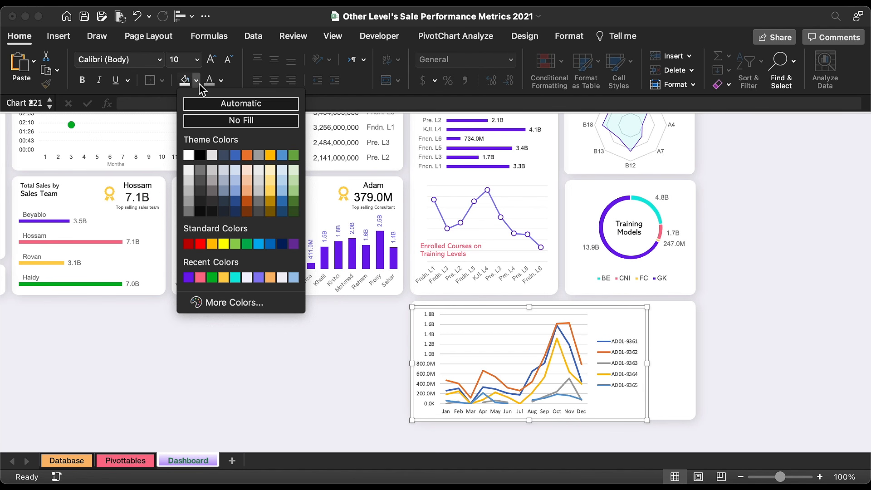
pyautogui.click(219, 118)
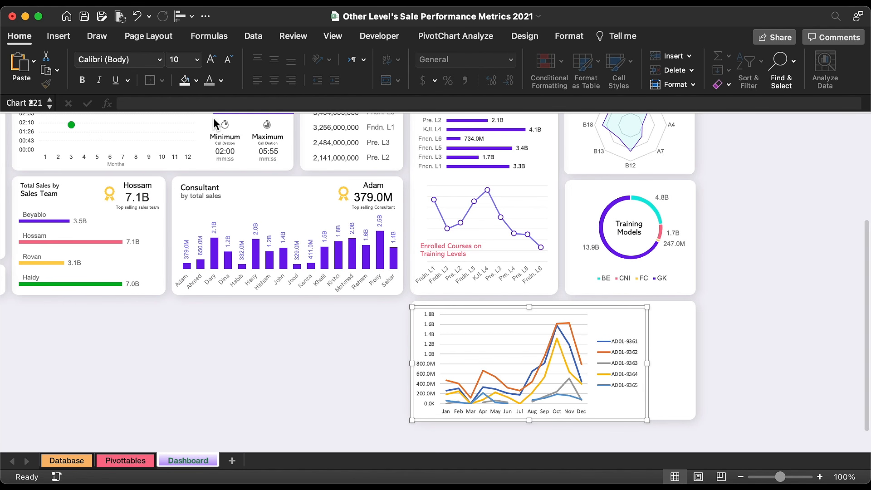
# Set the Advertisements chart's major gridlines to 0.5 pt wide in the lightest grey
pyautogui.doubleClick(515, 344)
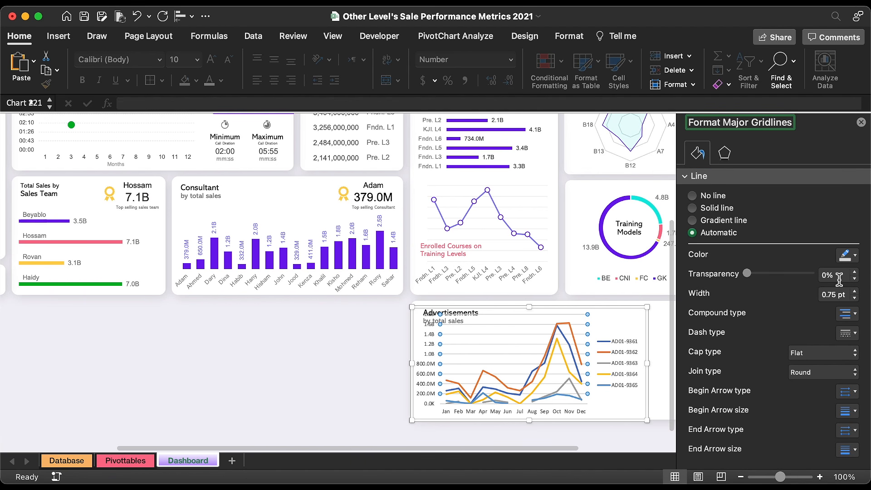
pyautogui.click(855, 298)
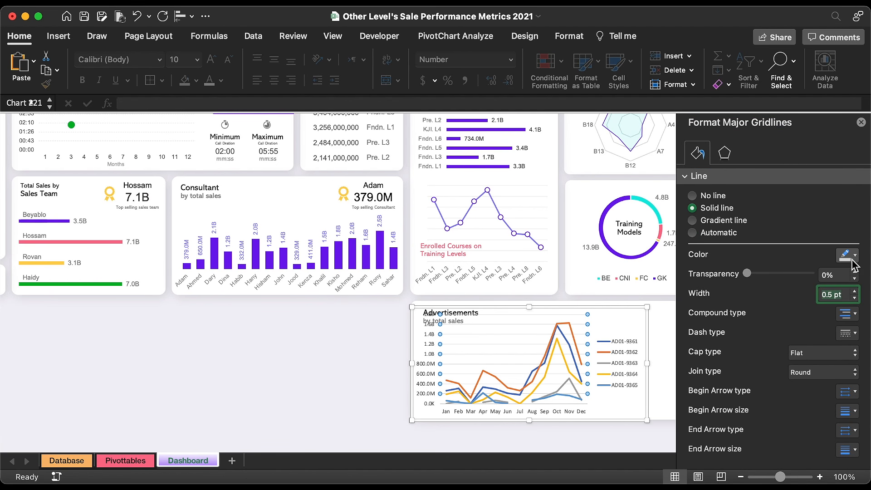
pyautogui.click(849, 259)
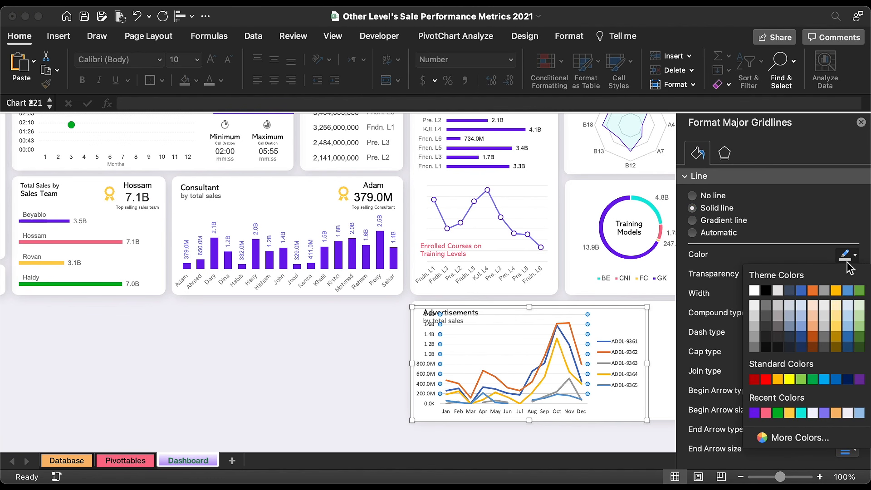
pyautogui.click(756, 306)
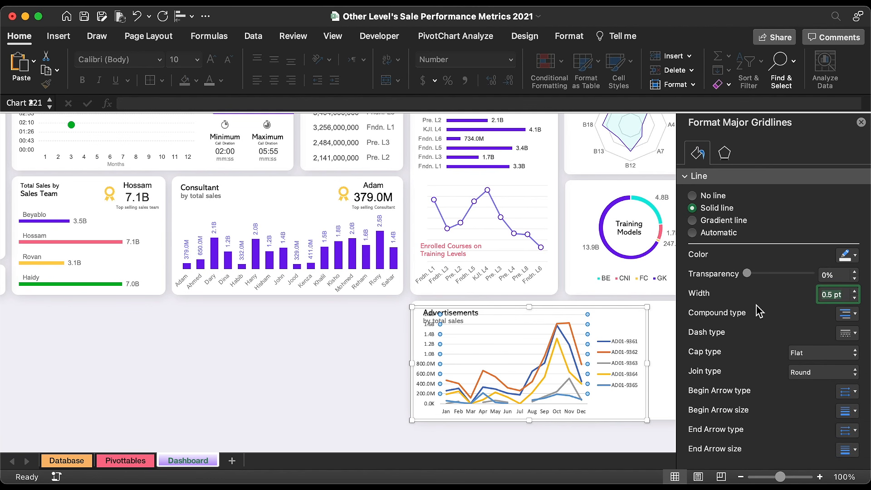
# Set the AD01-9362 series line to 1 pt wide and purple
pyautogui.click(567, 323)
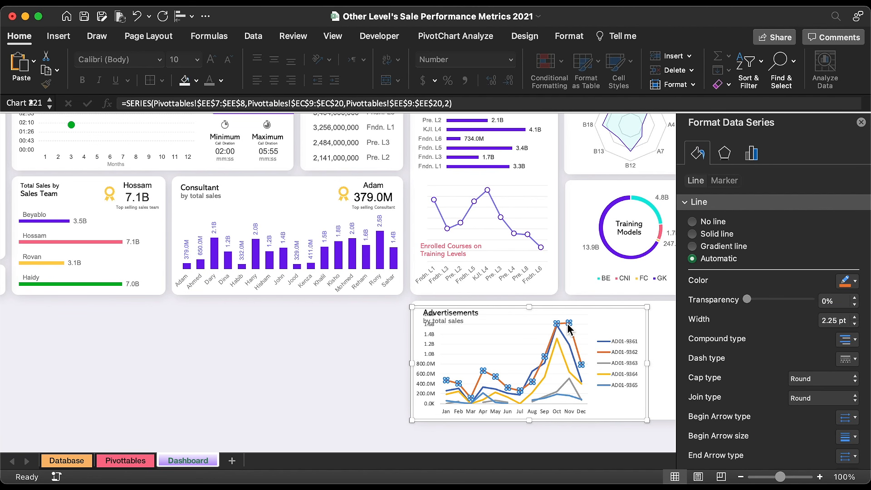
pyautogui.click(855, 325)
pyautogui.click(855, 325)
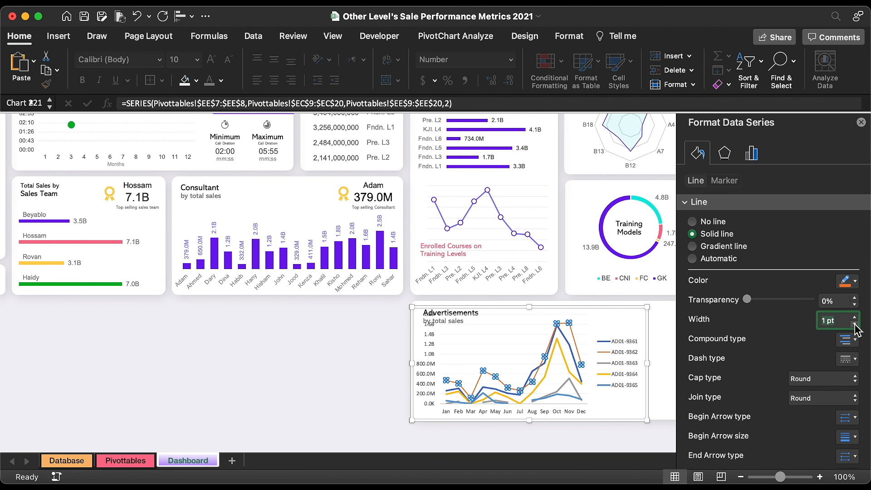
pyautogui.click(847, 284)
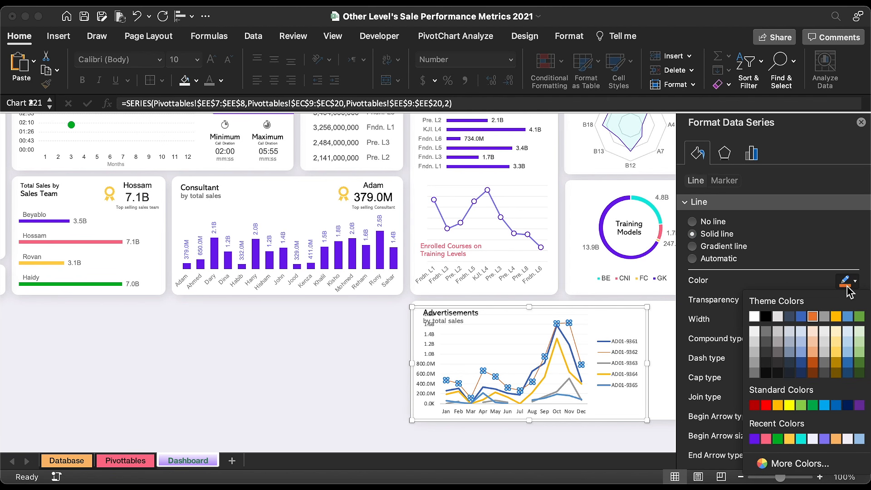
pyautogui.click(755, 439)
# Recolor the AD01-9361 series line turquoise and set its width to 1 pt
pyautogui.click(566, 341)
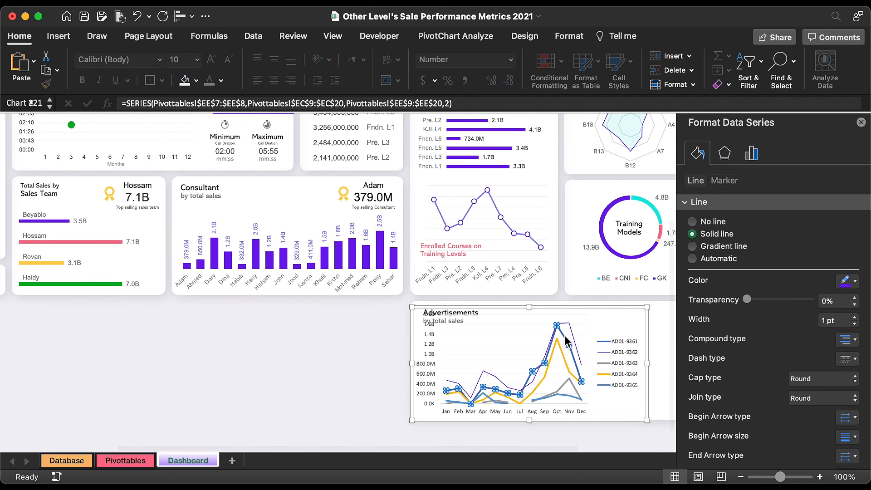
pyautogui.click(847, 282)
pyautogui.click(801, 439)
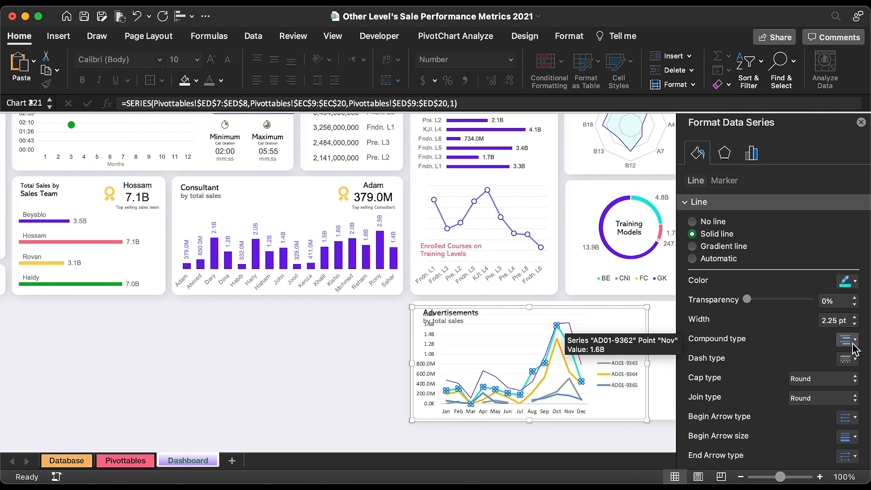
pyautogui.click(855, 324)
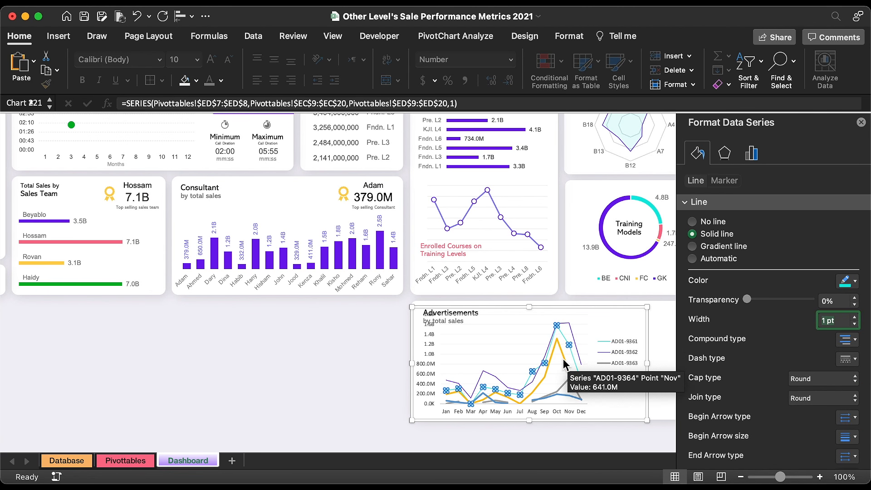
# Thin the AD01-9364 and AD01-9363 series lines, coloring the first yellow and the second pink
pyautogui.click(565, 363)
pyautogui.click(855, 325)
pyautogui.click(855, 324)
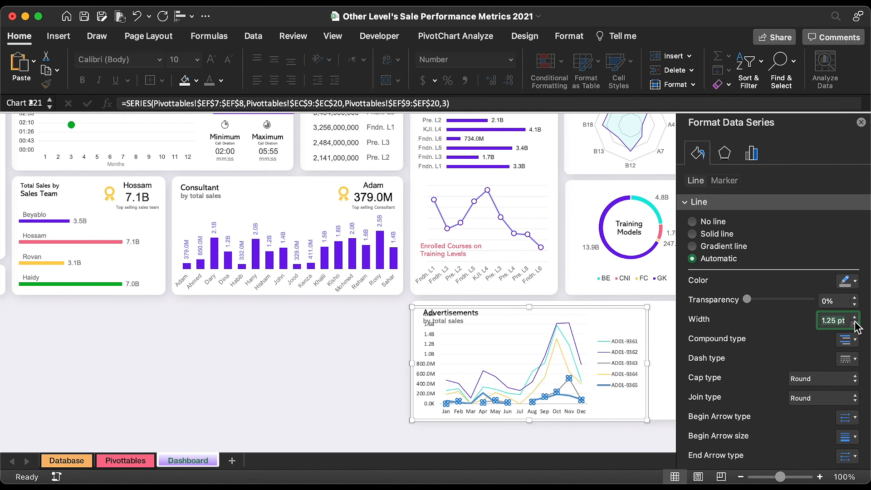
pyautogui.click(847, 284)
pyautogui.click(790, 439)
# Set the AD01-9365 series line in the Advertisements chart to 1 pt wide and green
pyautogui.click(576, 397)
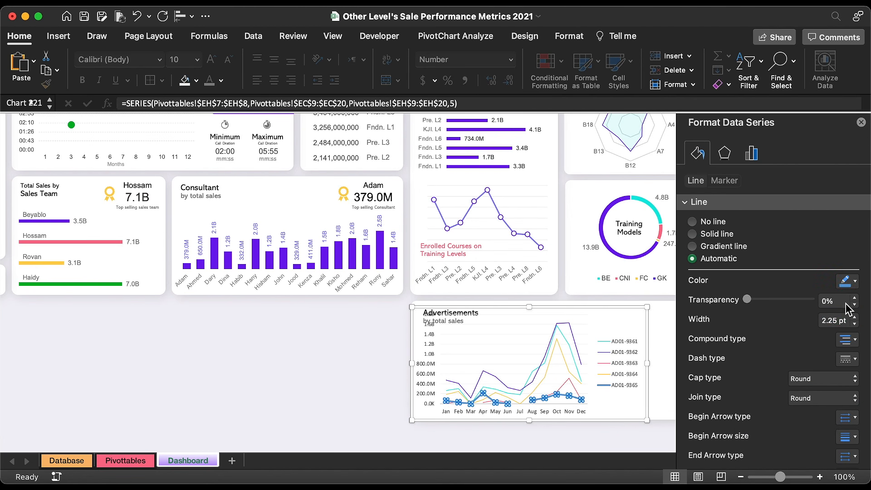
pyautogui.click(855, 324)
pyautogui.click(855, 324)
pyautogui.click(847, 283)
pyautogui.click(802, 439)
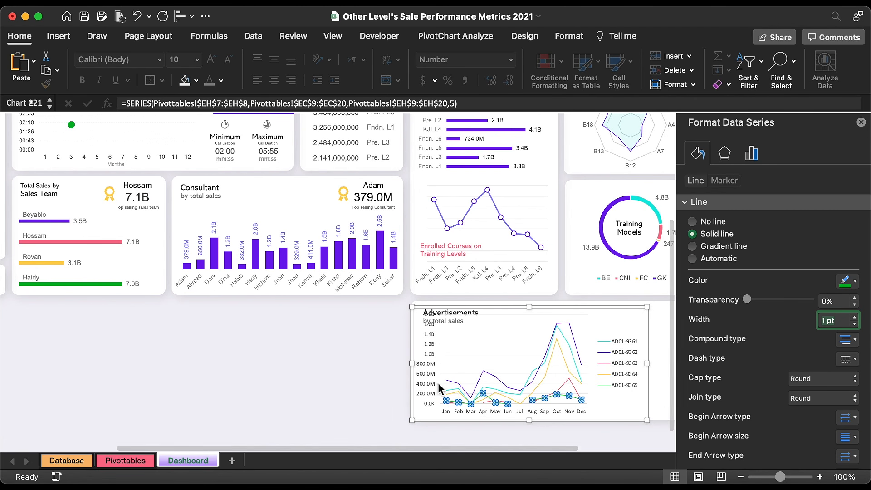
pyautogui.hscroll(5, 590, 381)
pyautogui.click(564, 363)
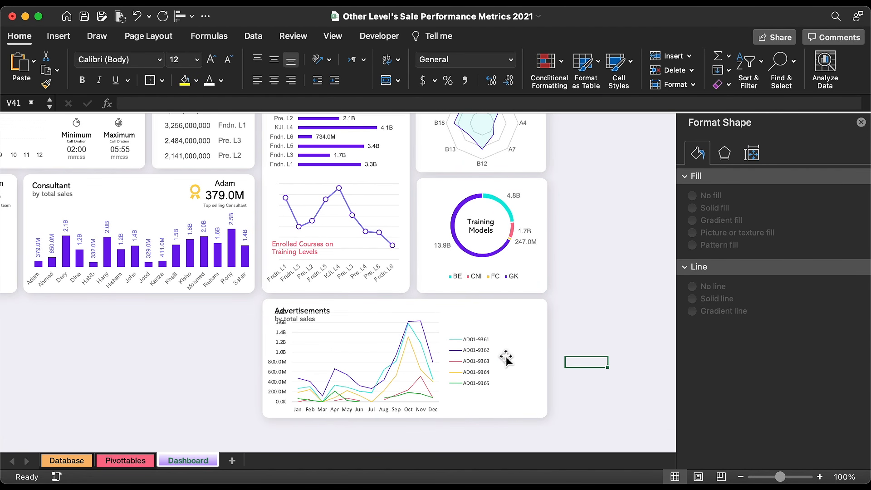
# Change the Advertisements chart's legend text to Arial in grey
pyautogui.click(472, 370)
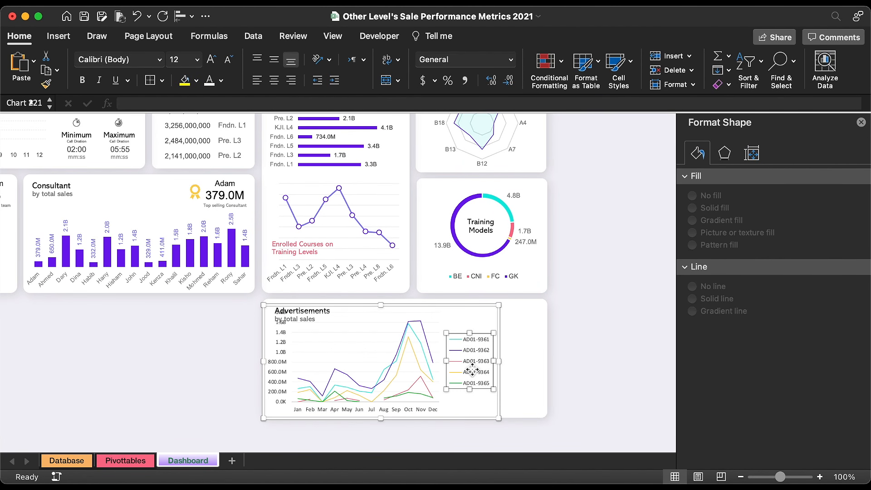
pyautogui.click(160, 59)
pyautogui.click(136, 177)
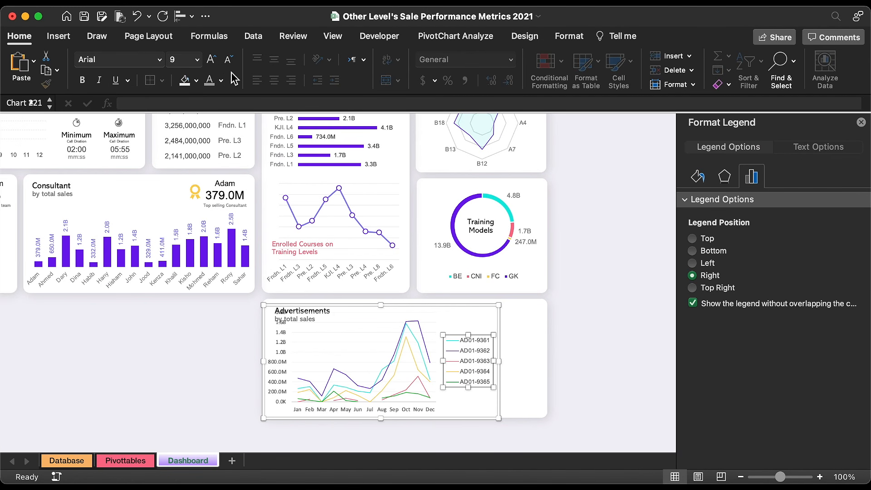
pyautogui.click(221, 81)
pyautogui.click(222, 147)
# Set the month and value axis labels of the Advertisements chart to Arial, with the value axis at 8 pt
pyautogui.click(393, 408)
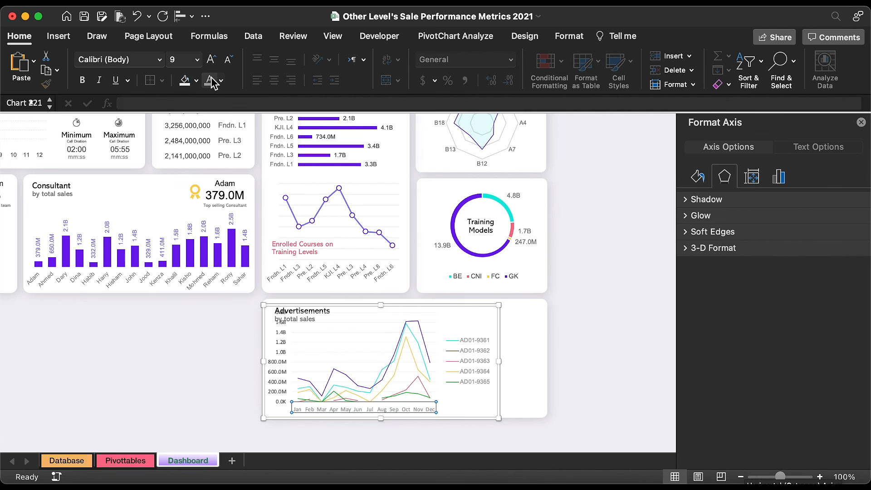
pyautogui.click(162, 62)
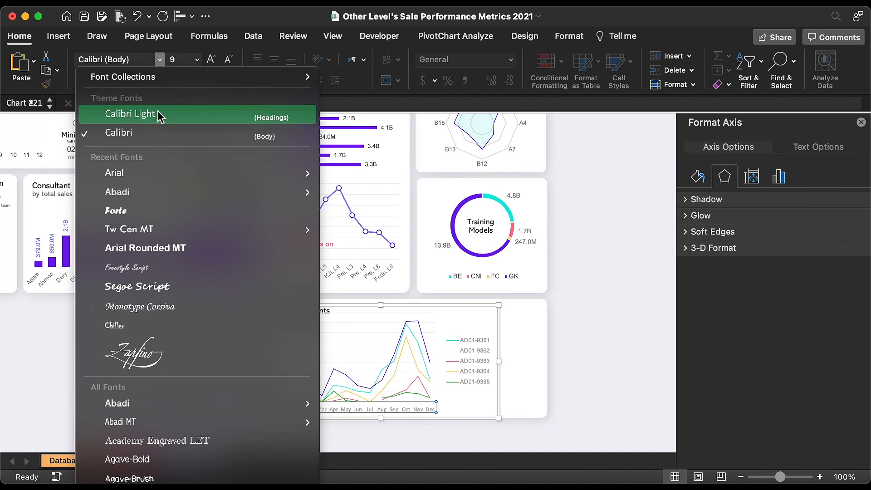
pyautogui.click(146, 173)
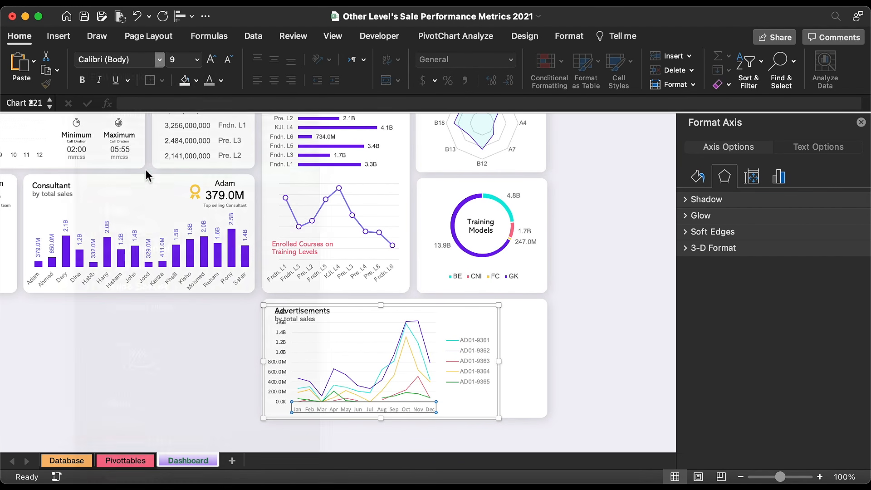
pyautogui.click(281, 353)
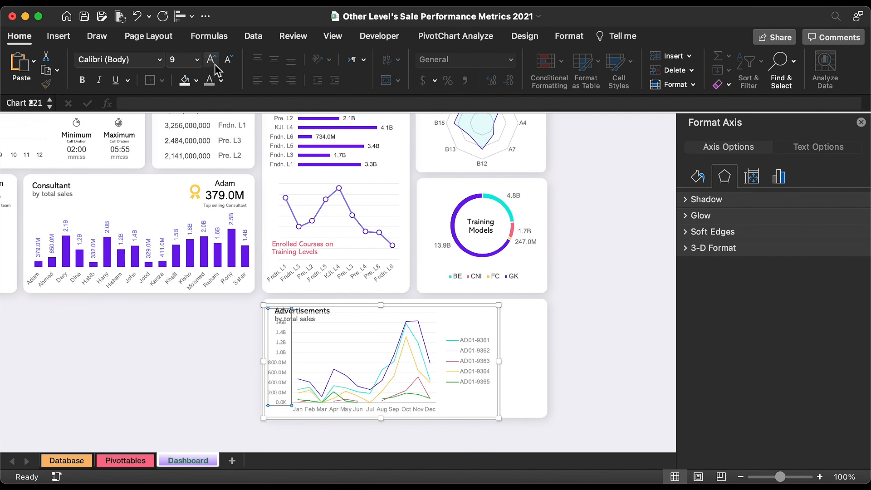
pyautogui.click(228, 60)
pyautogui.click(162, 63)
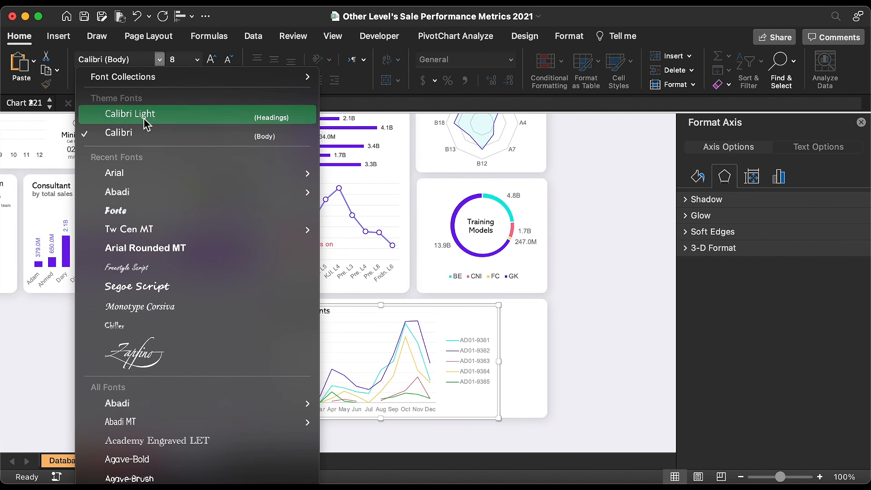
pyautogui.press('Escape')
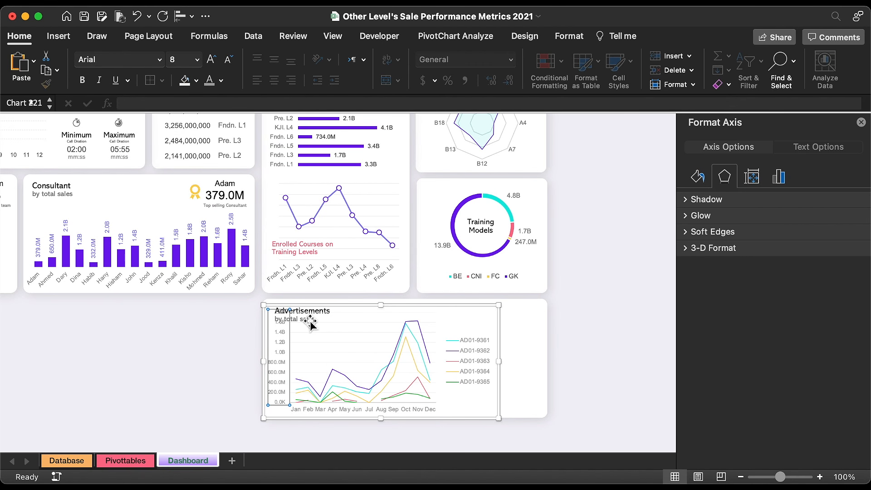
# Send the Advertisements chart to the back, then its white card behind it so the title sits above the chart
pyautogui.click(312, 318)
pyautogui.rightClick(312, 318)
pyautogui.moveTo(394, 408)
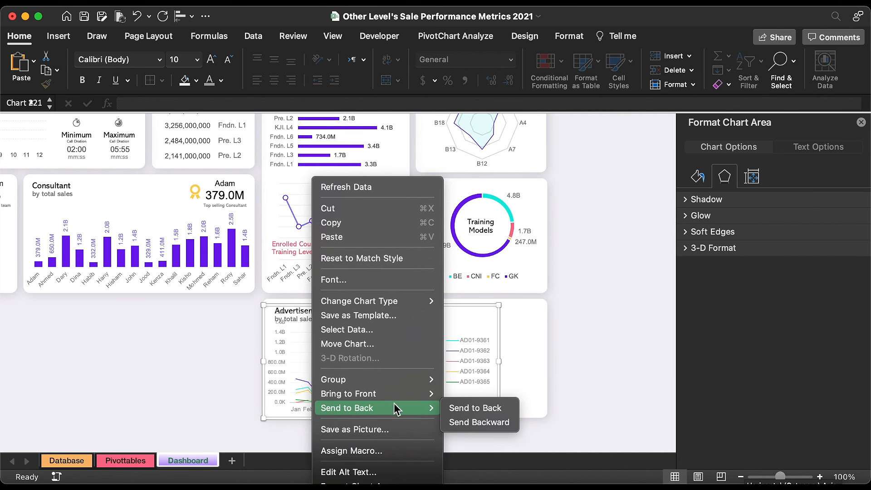
pyautogui.click(477, 408)
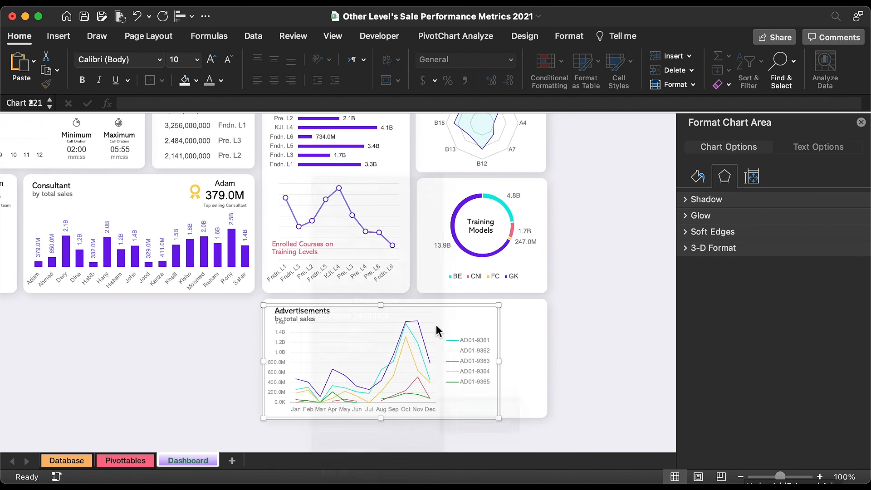
pyautogui.click(374, 303)
pyautogui.rightClick(374, 307)
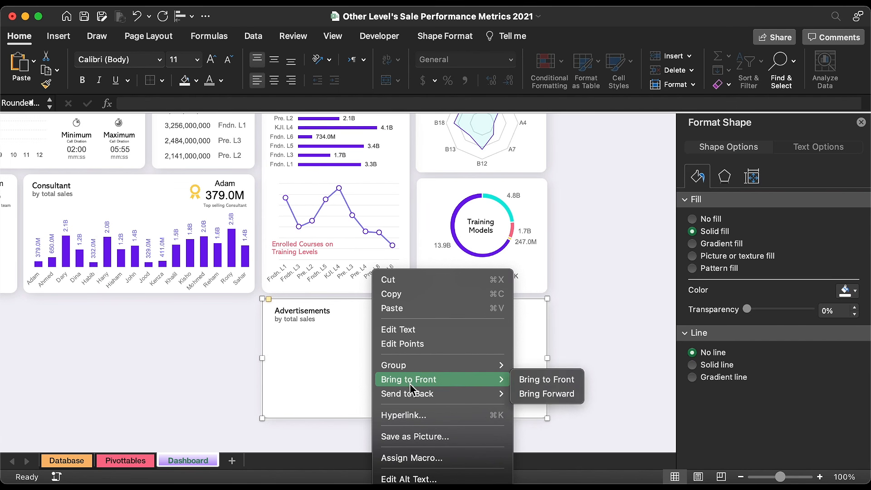
pyautogui.click(545, 391)
# Move the Advertisements title clear of the value axis labels and widen the chart to the card's right edge
pyautogui.click(318, 305)
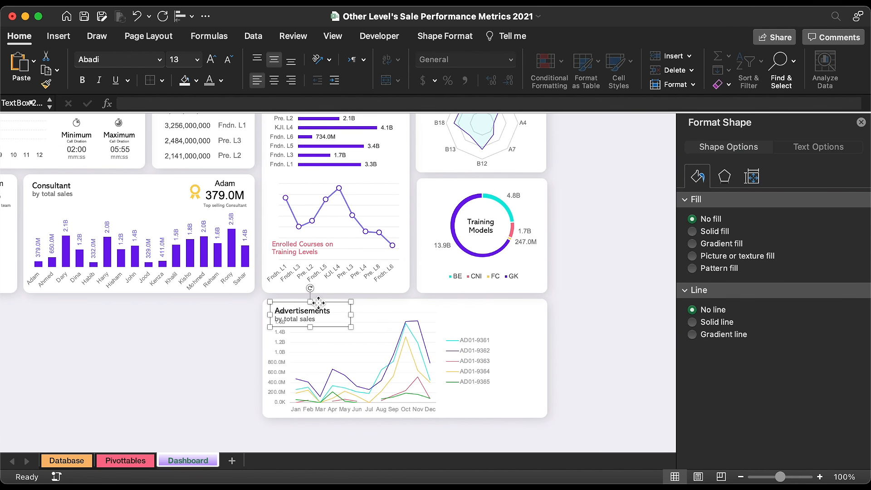
pyautogui.moveTo(317, 305); pyautogui.dragTo(339, 302)
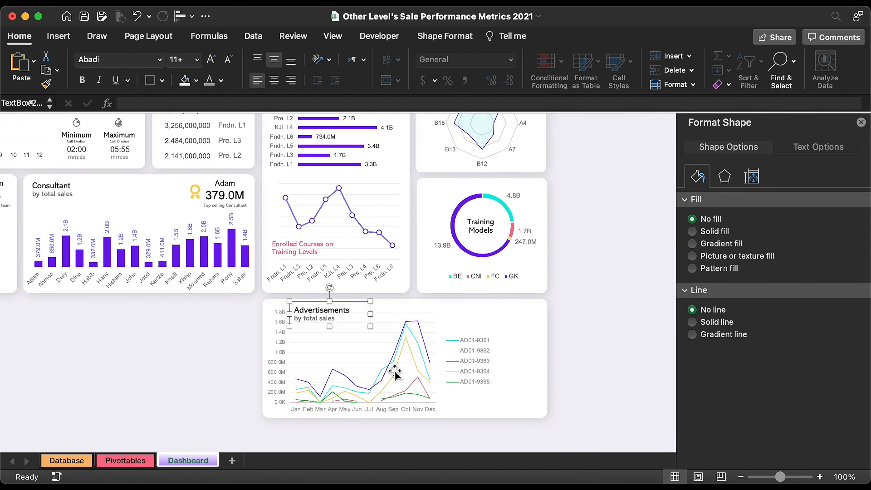
pyautogui.click(463, 362)
pyautogui.click(498, 362)
pyautogui.moveTo(499, 362); pyautogui.dragTo(547, 361)
pyautogui.click(557, 311)
# Draw a rounded rectangle about 0.46" high and 1.44" wide above the legend on the Advertisements card
pyautogui.click(58, 36)
pyautogui.click(204, 68)
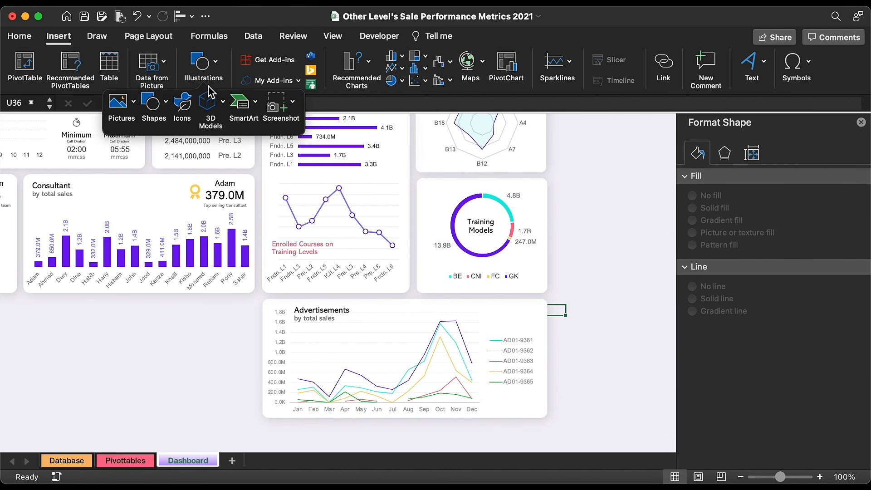
pyautogui.click(162, 108)
pyautogui.click(279, 143)
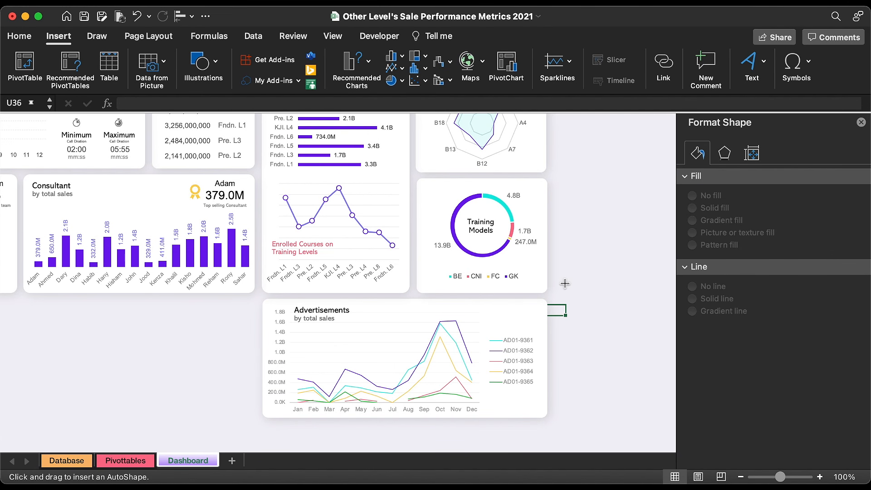
pyautogui.moveTo(542, 307); pyautogui.dragTo(520, 321)
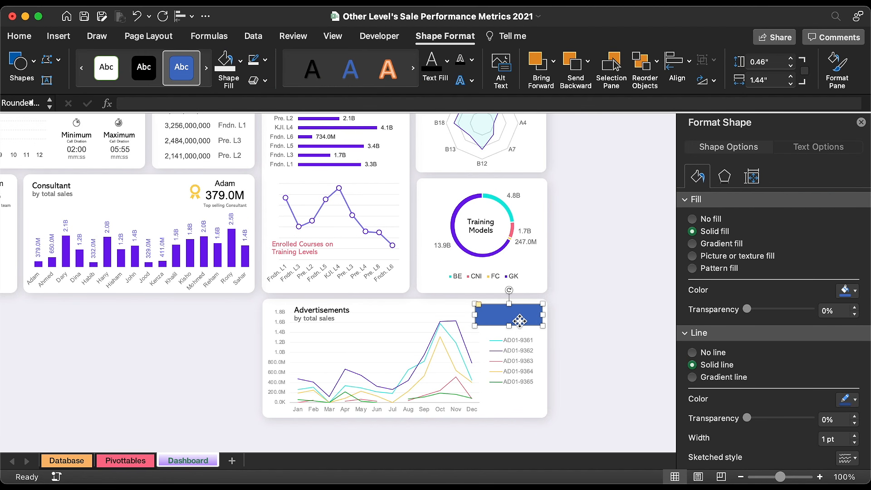
# Remove the new rounded rectangle's outline and fill it with the dashboard's purple
pyautogui.click(265, 60)
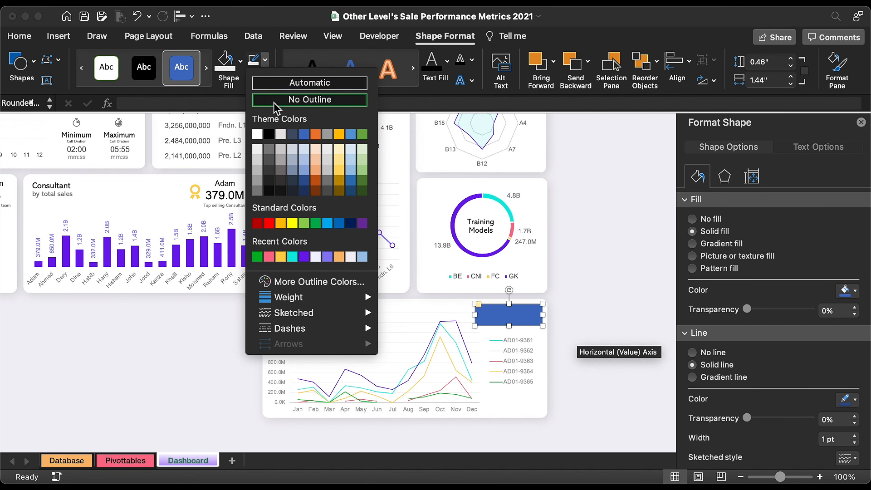
pyautogui.click(309, 103)
pyautogui.click(241, 60)
pyautogui.click(272, 262)
# Duplicate the Advertisements title onto the purple rectangle, make its text white and reword it as "Total Advertisements"
pyautogui.click(344, 306)
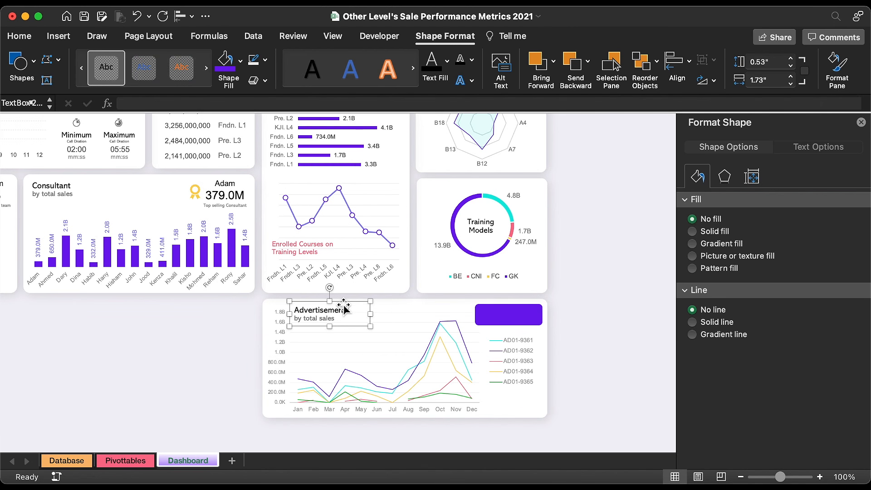
pyautogui.moveTo(343, 307); pyautogui.dragTo(531, 319)
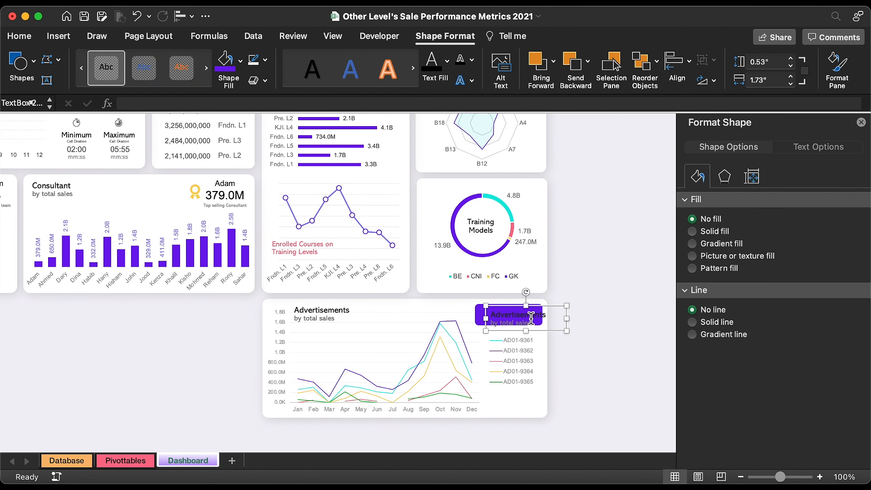
pyautogui.click(447, 60)
pyautogui.click(433, 139)
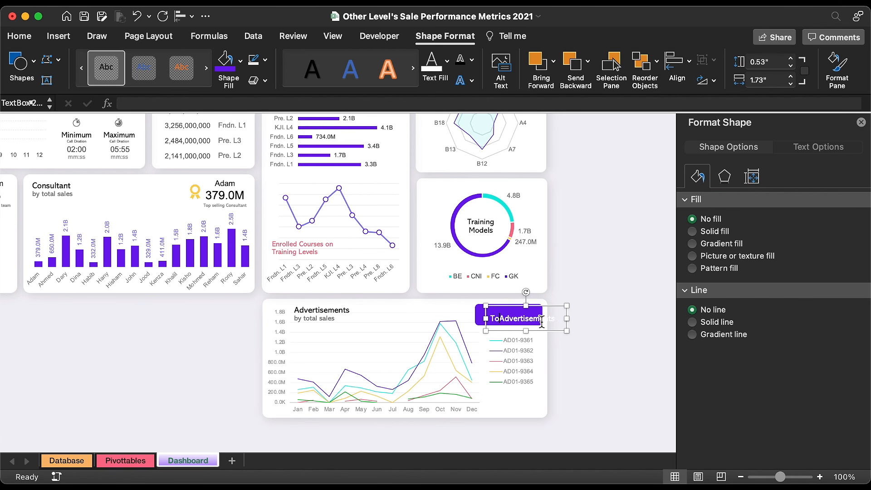
pyautogui.write('al')
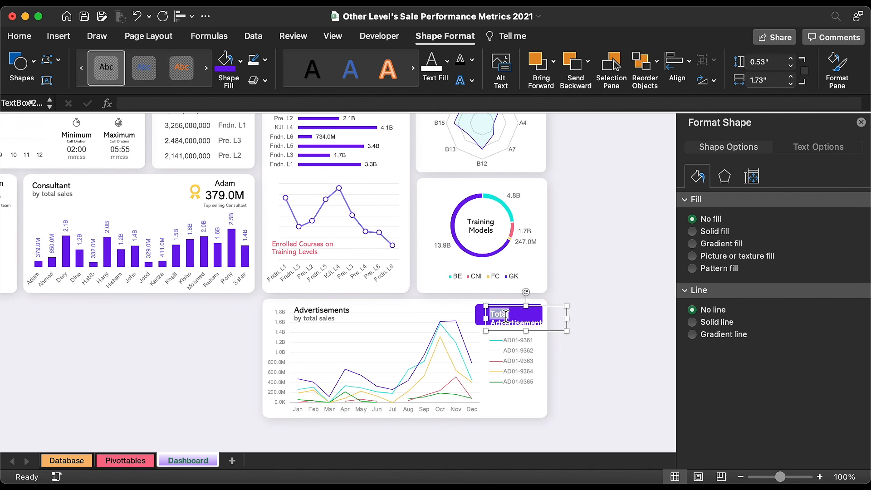
# Reduce the "Total Advertisements" text to fit, then nudge it into the purple rectangle and widen the rectangle slightly
pyautogui.click(19, 35)
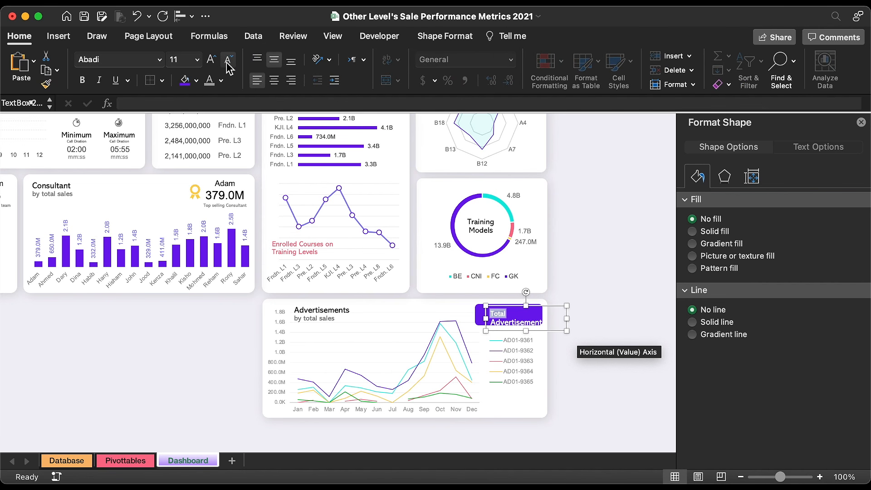
pyautogui.doubleClick(535, 322)
pyautogui.click(229, 60)
pyautogui.click(229, 60)
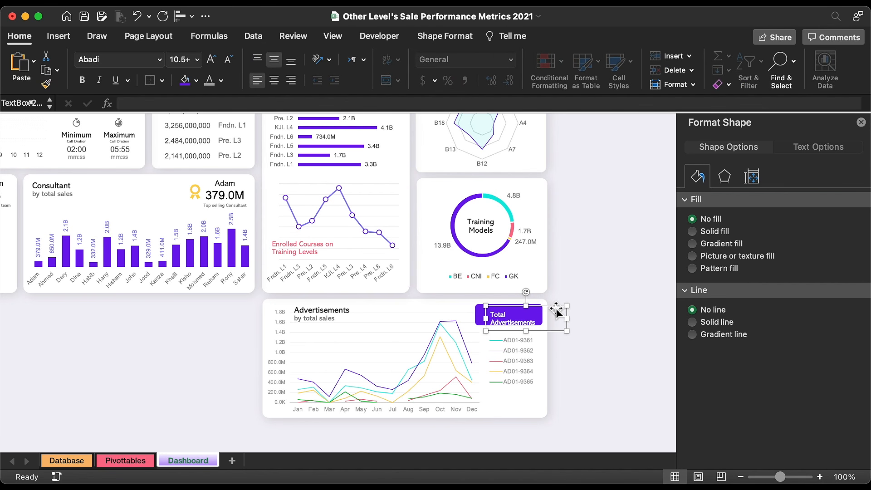
pyautogui.moveTo(557, 309); pyautogui.dragTo(559, 306)
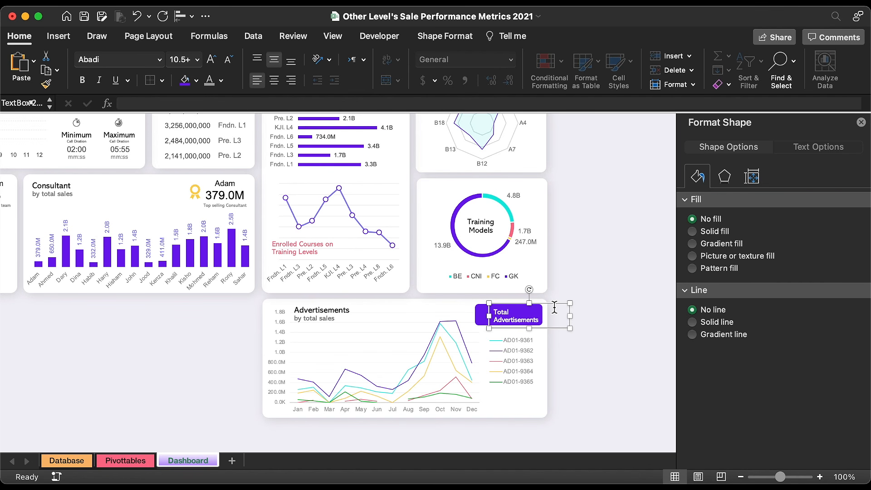
pyautogui.click(480, 318)
pyautogui.moveTo(476, 318); pyautogui.dragTo(473, 317)
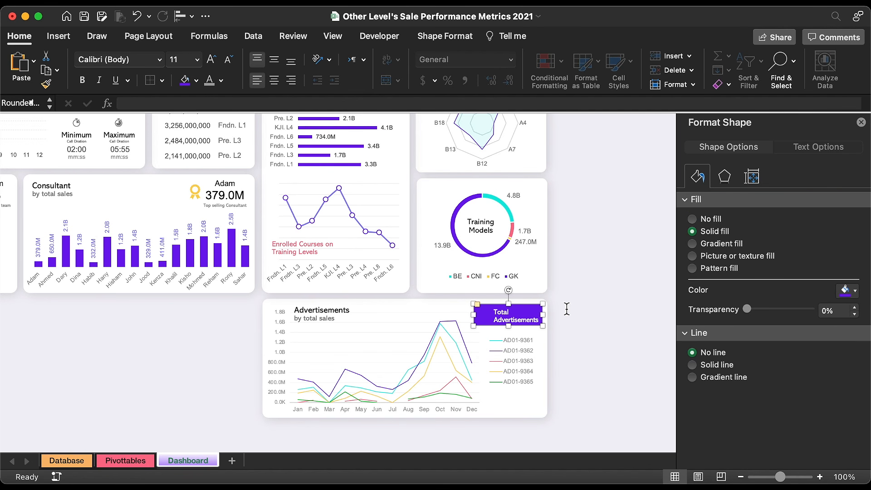
# Recolor the "Total Advertisements" label text pink
pyautogui.click(516, 314)
pyautogui.click(221, 80)
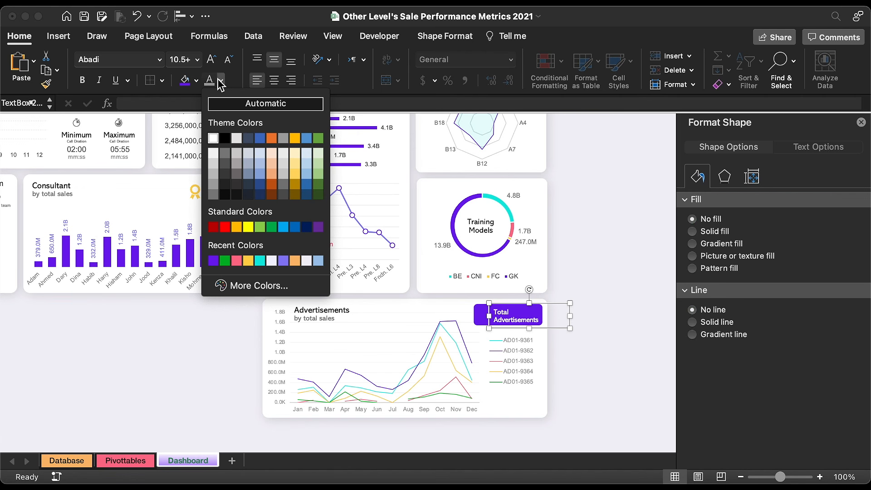
pyautogui.click(244, 257)
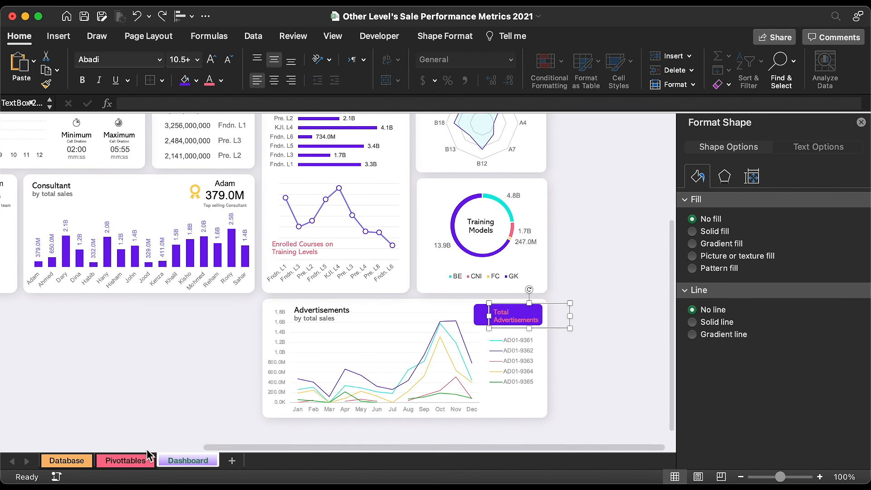
# Copy the Advertisements by total sales pivot table to cell EK7 on the Pivottables sheet
pyautogui.click(137, 463)
pyautogui.press('super+c')
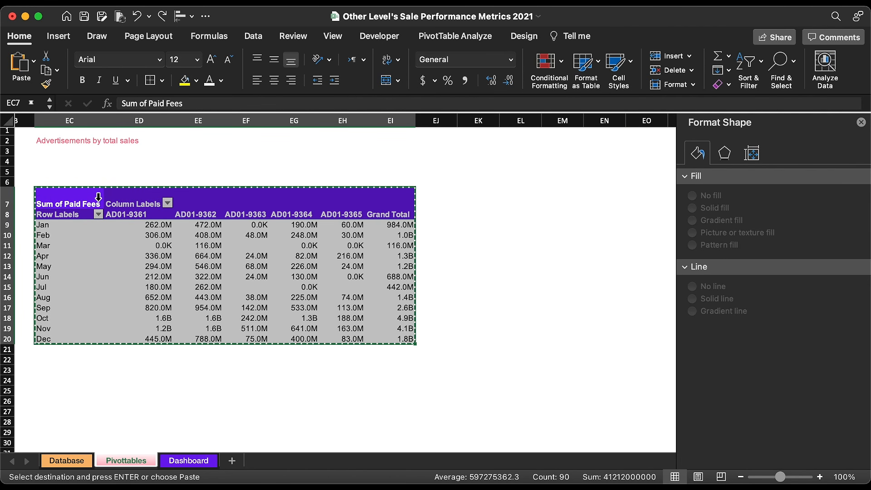
pyautogui.click(475, 199)
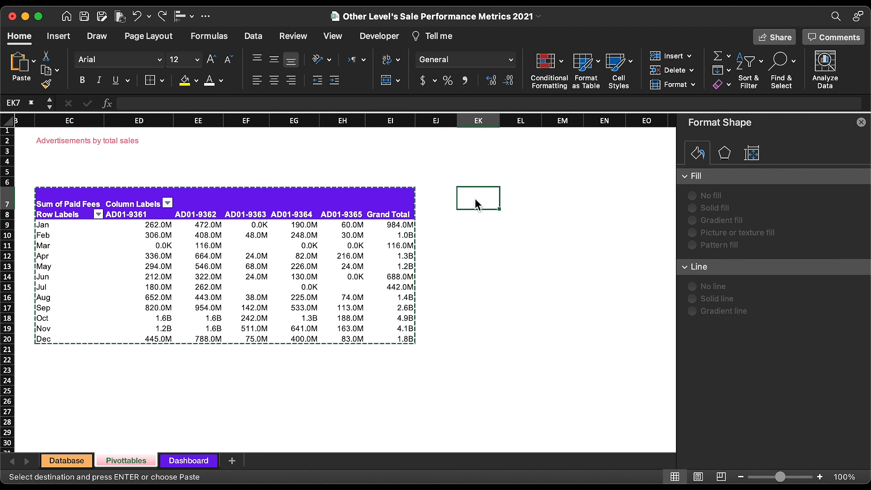
pyautogui.press('super+v')
pyautogui.hscroll(5, 664, 162)
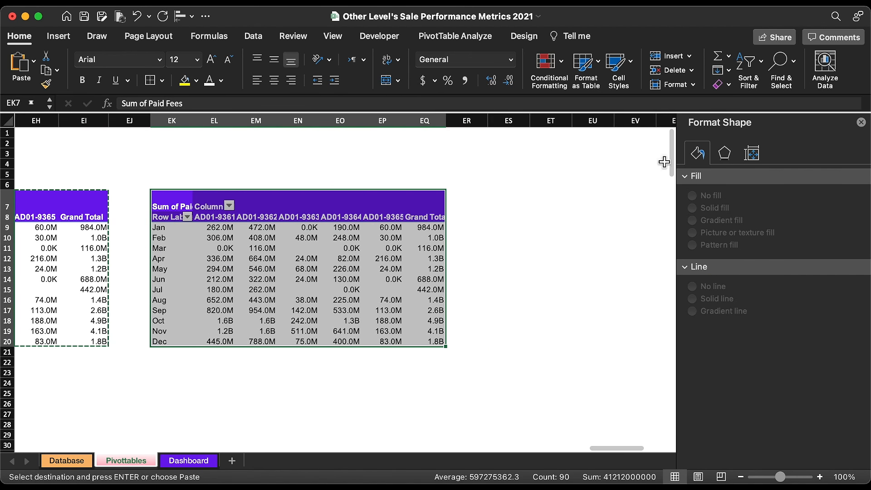
# Rearrange the copied pivot table's fields so it lists only the advertisement codes as row labels
pyautogui.moveTo(738, 370); pyautogui.dragTo(635, 346)
pyautogui.moveTo(824, 369); pyautogui.dragTo(614, 287)
pyautogui.moveTo(815, 263); pyautogui.dragTo(739, 389)
# Enter a COUNTA formula in cell EM8 that counts the advertisement codes in EK8:EK23
pyautogui.click(288, 218)
pyautogui.write('=')
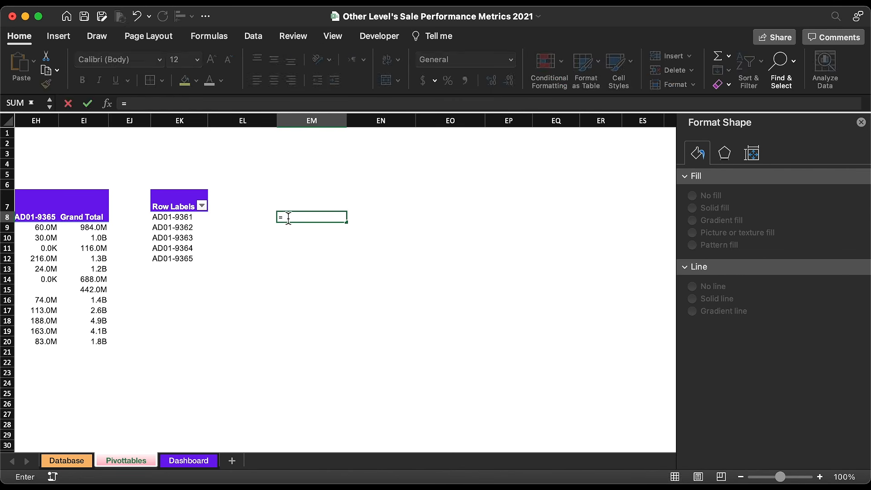
pyautogui.write('count')
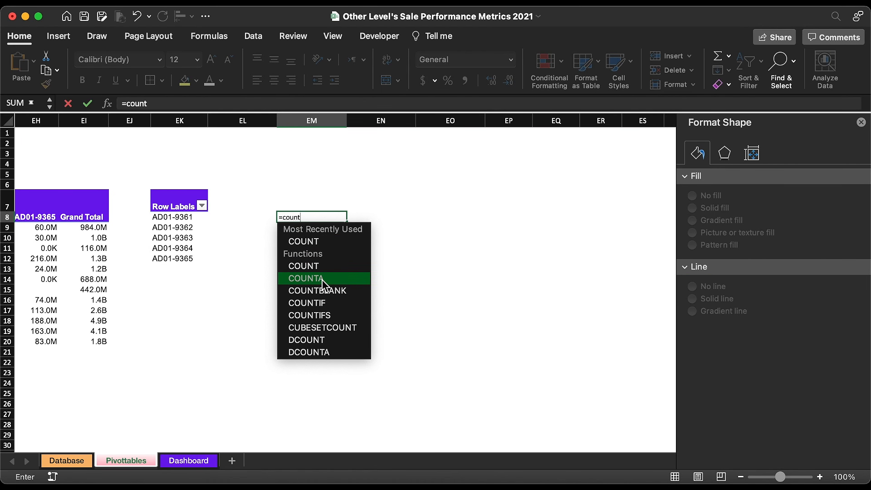
pyautogui.doubleClick(323, 278)
pyautogui.click(322, 280)
pyautogui.click(186, 219)
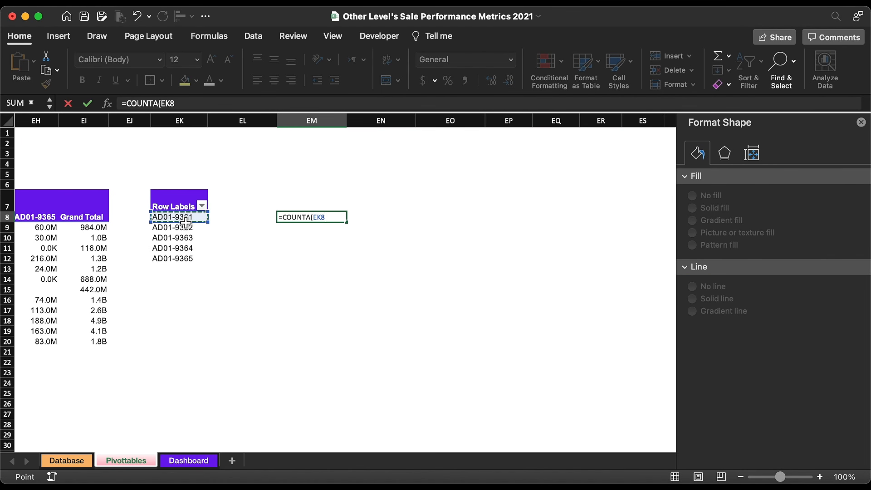
pyautogui.moveTo(186, 222); pyautogui.dragTo(199, 372)
pyautogui.press('Return')
# Label cell EM7 "Total ads." and center the label and the count both horizontally and vertically
pyautogui.click(303, 210)
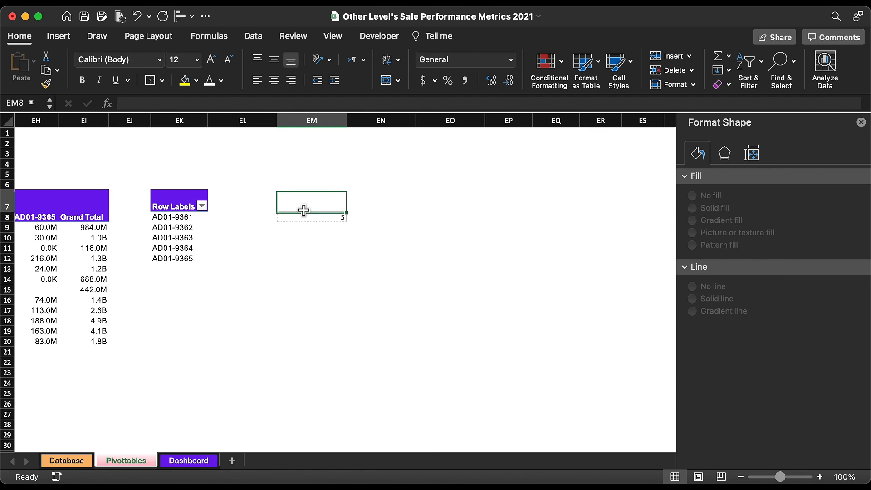
pyautogui.write('Total ad')
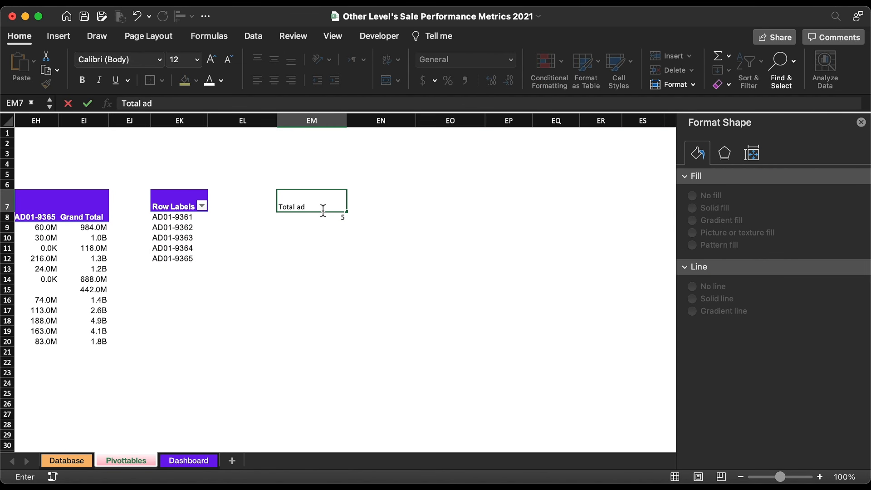
pyautogui.write('s.')
pyautogui.press('Return')
pyautogui.moveTo(312, 200); pyautogui.dragTo(312, 217)
pyautogui.click(274, 60)
pyautogui.click(274, 80)
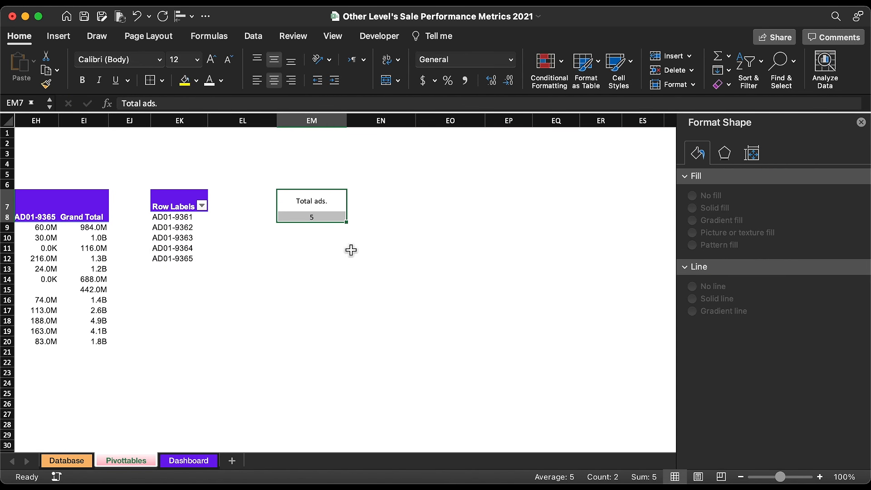
# Wrap the COUNTA formula in EM8 in IFERROR with "-" as the fallback value
pyautogui.click(311, 217)
pyautogui.click(127, 104)
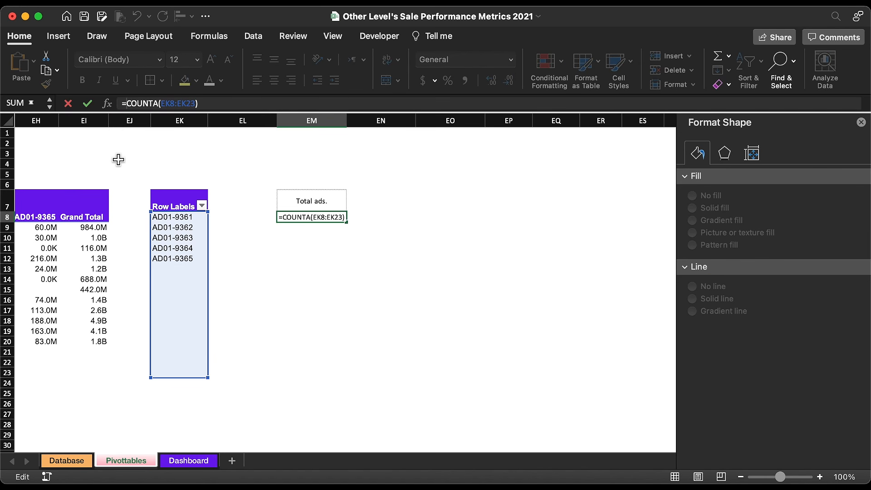
pyautogui.write('IFERROR(')
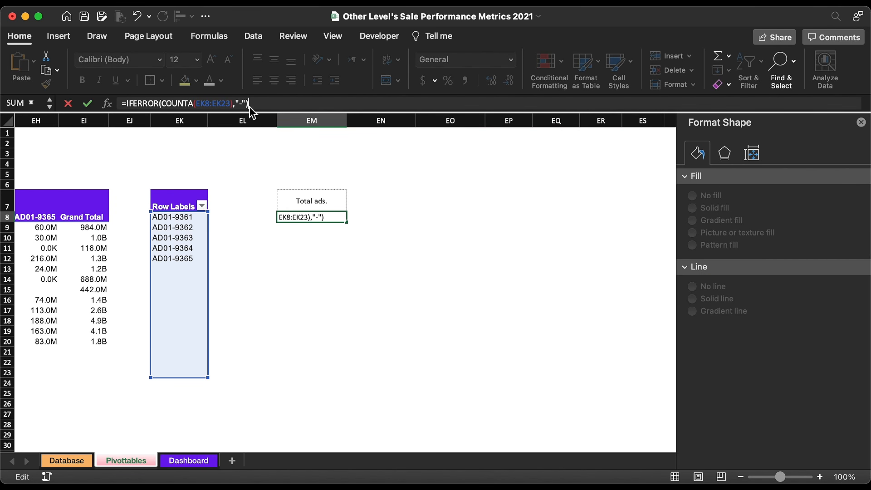
pyautogui.write(',"-")')
pyautogui.press('Return')
pyautogui.click(321, 271)
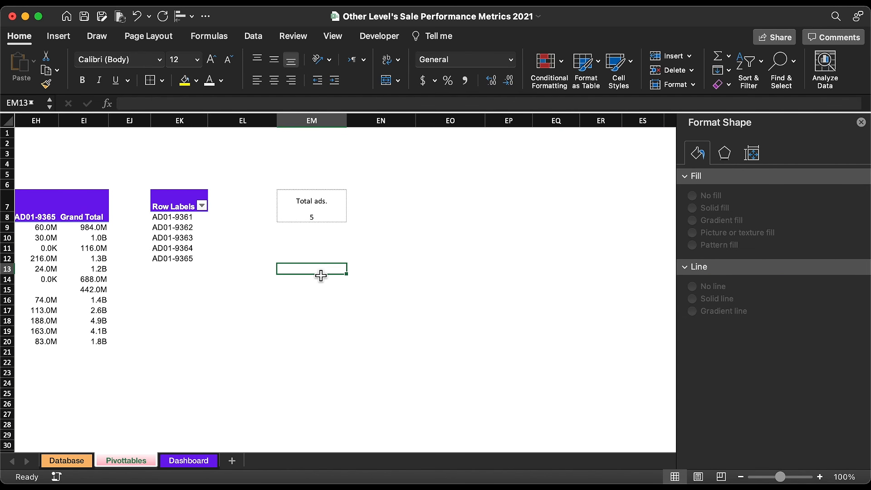
# On the Dashboard sheet, duplicate the "Total Advertisements" text box beside the badge and link the copy to Pivottables!EM8
pyautogui.click(190, 470)
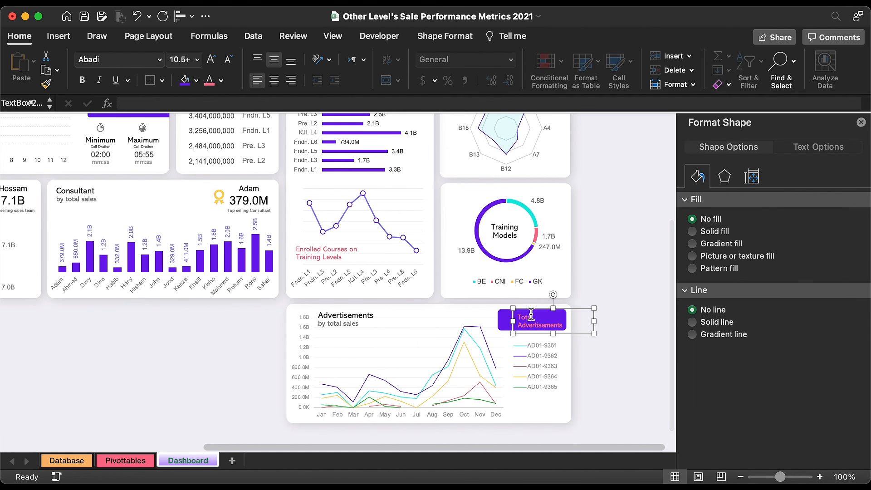
pyautogui.moveTo(535, 311); pyautogui.dragTo(441, 316)
pyautogui.press('super+a')
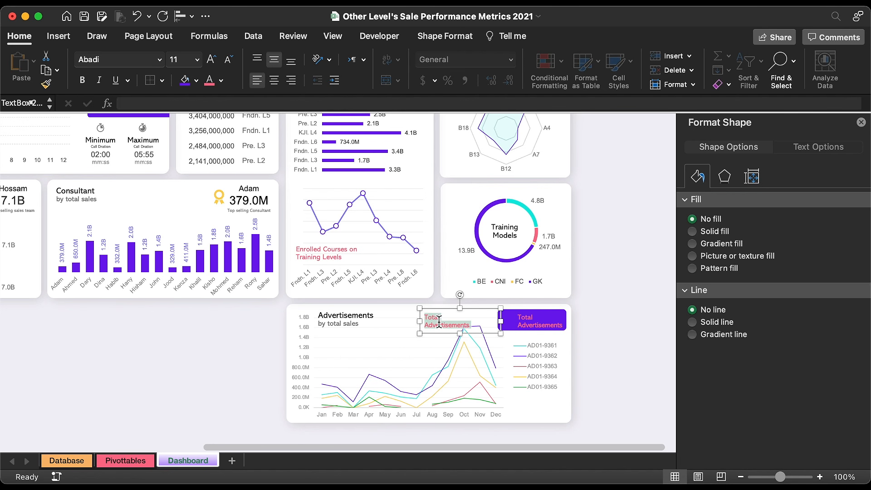
pyautogui.press('BackSpace')
pyautogui.write('=')
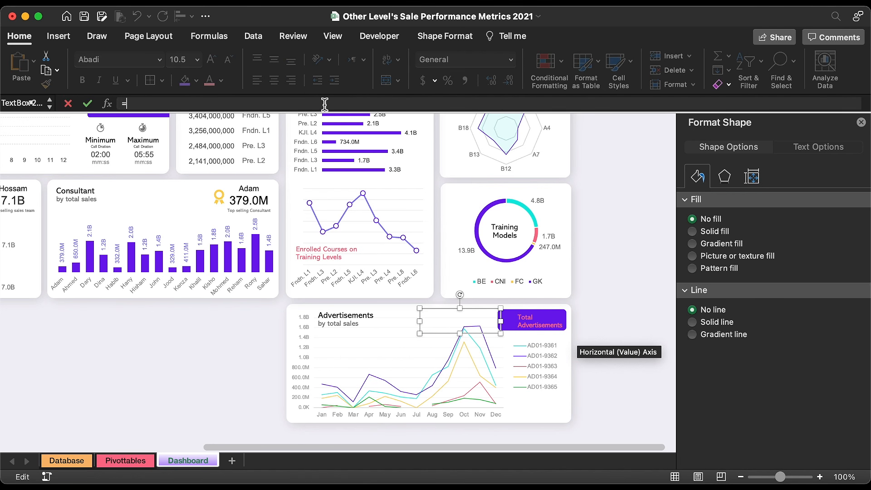
pyautogui.click(126, 460)
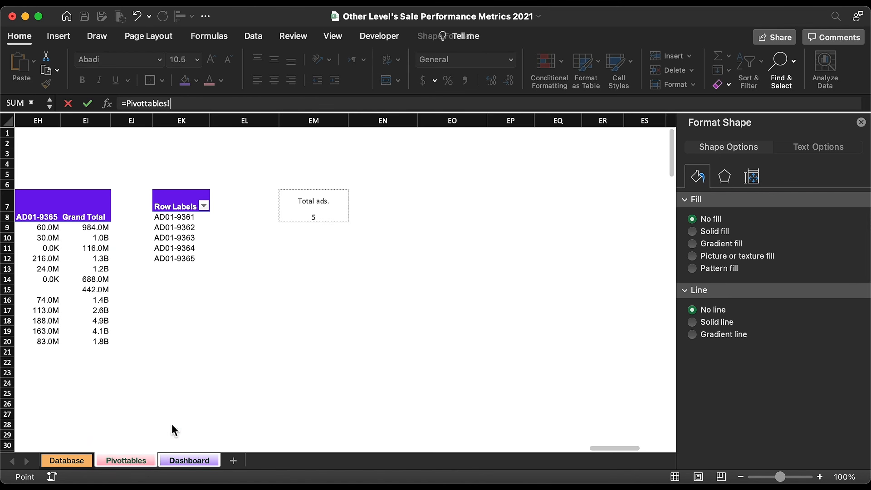
pyautogui.click(330, 219)
pyautogui.press('Return')
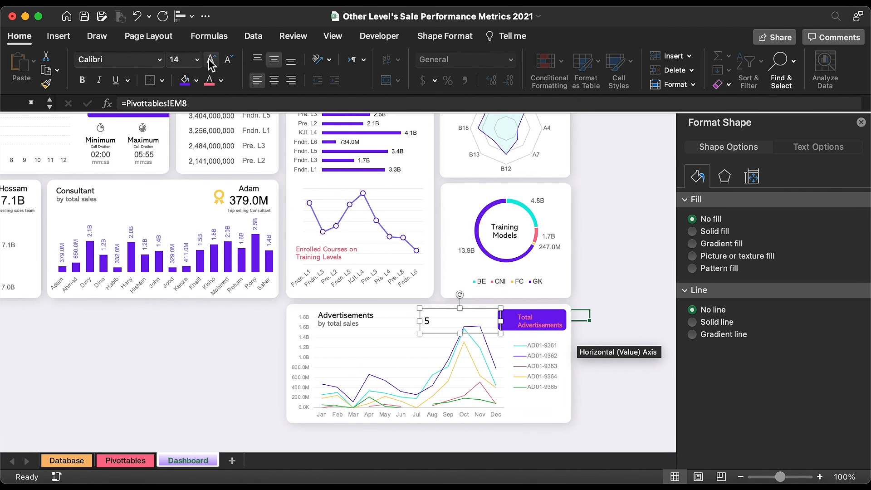
# Format the linked count as white, right-aligned 18 pt Arial, then move its text box onto the purple rectangle and narrow it
pyautogui.click(221, 80)
pyautogui.click(214, 138)
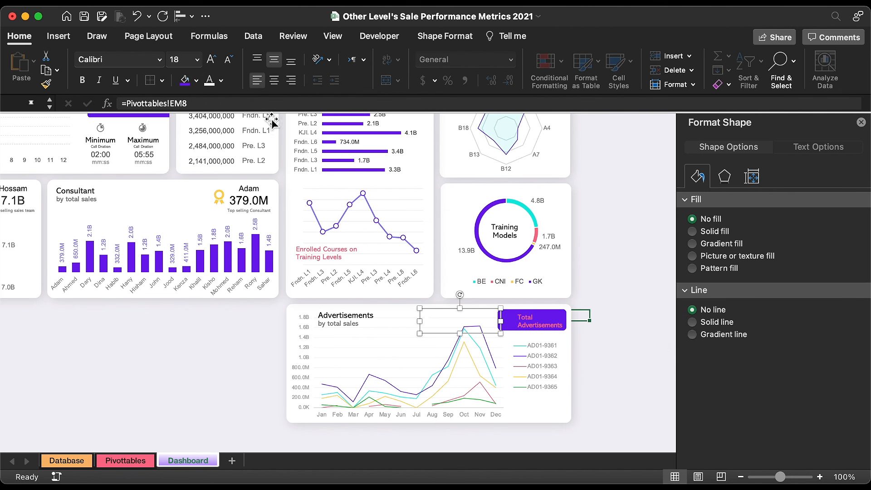
pyautogui.moveTo(479, 309); pyautogui.dragTo(493, 309)
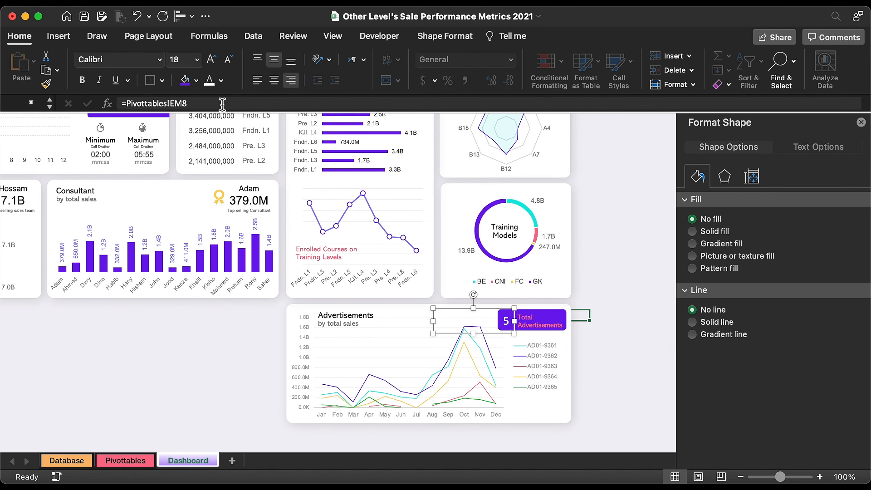
pyautogui.click(159, 60)
pyautogui.click(158, 175)
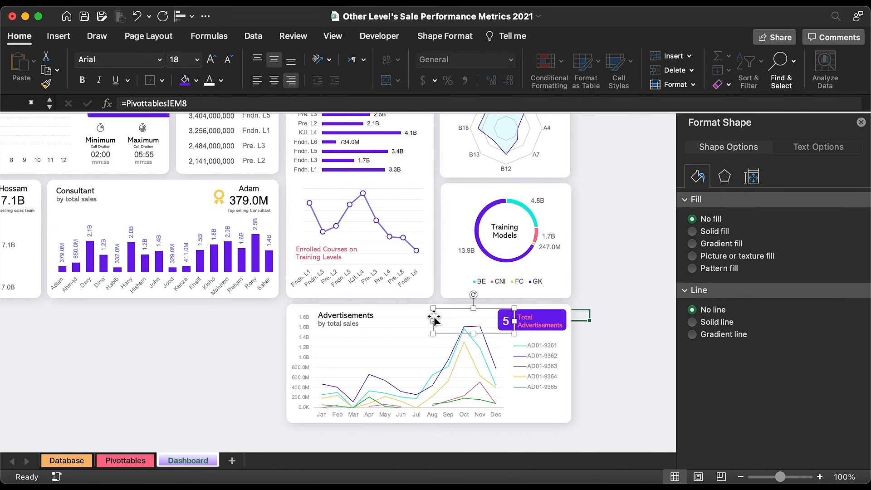
pyautogui.moveTo(439, 323); pyautogui.dragTo(489, 322)
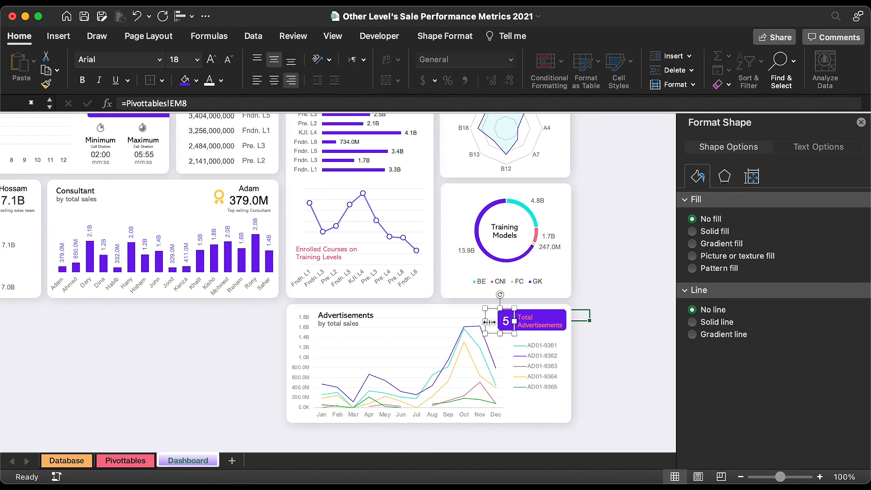
# Draw a vertical line about 0.31" tall between the badge's count and its label, and outline it in white
pyautogui.click(59, 36)
pyautogui.click(204, 68)
pyautogui.click(164, 103)
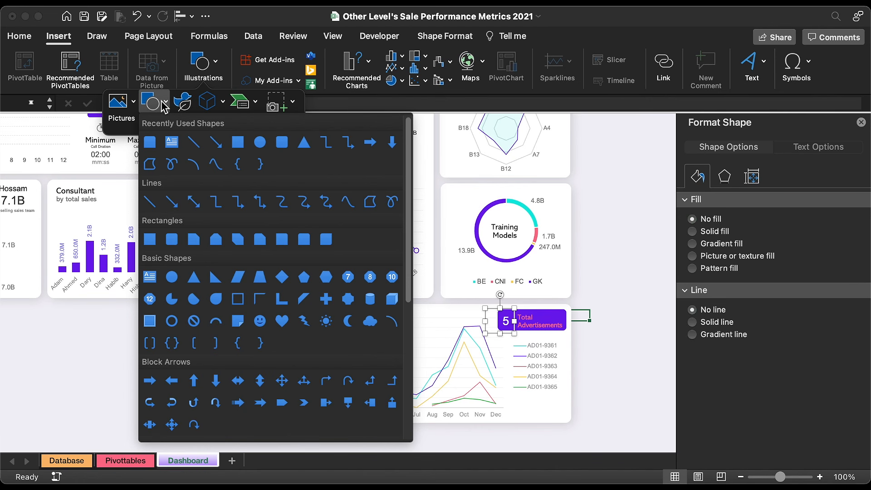
pyautogui.click(193, 143)
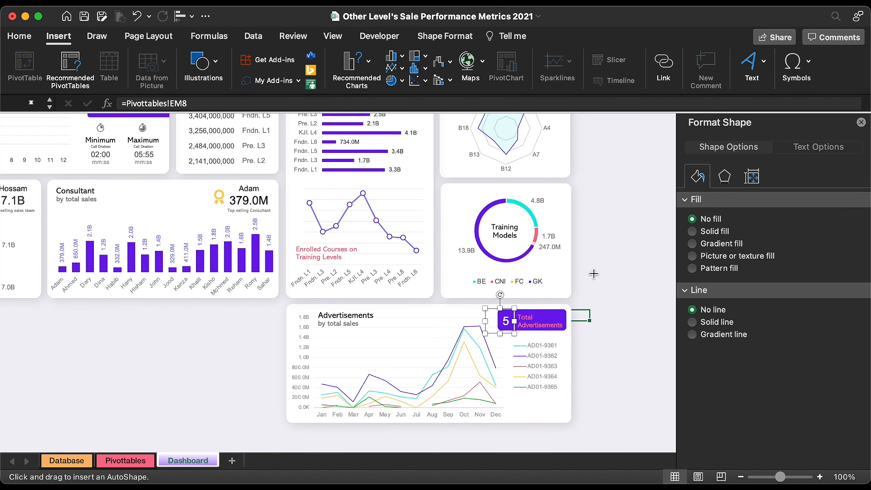
pyautogui.moveTo(594, 273); pyautogui.dragTo(594, 288)
pyautogui.moveTo(594, 283); pyautogui.dragTo(517, 320)
pyautogui.click(267, 60)
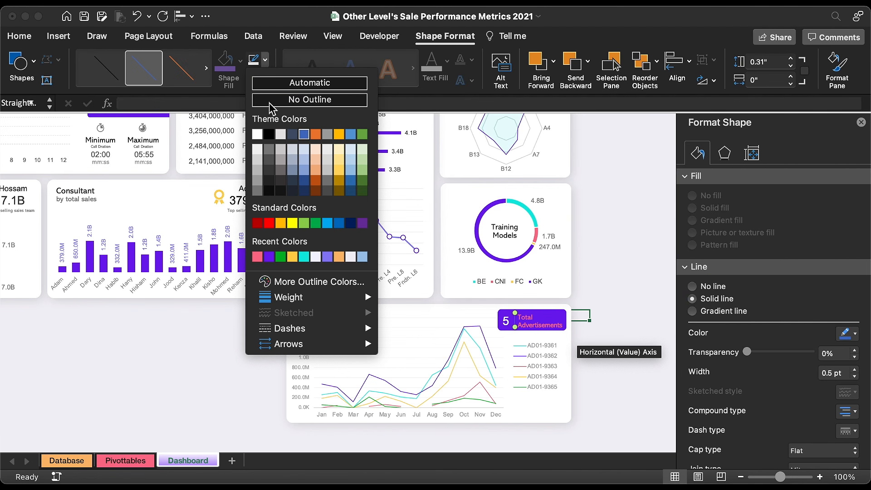
pyautogui.click(258, 135)
pyautogui.click(643, 291)
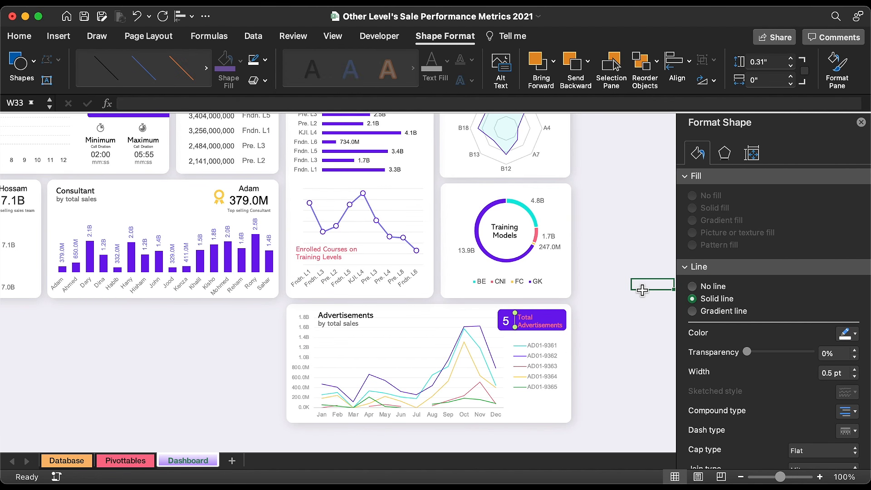
# Nudge the count and the "Total Advertisements" label to sit evenly around the divider in the badge
pyautogui.click(506, 320)
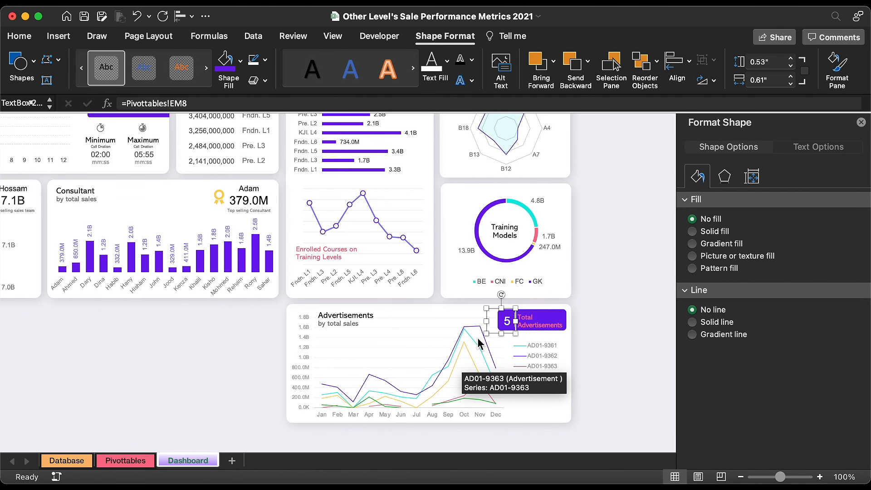
pyautogui.click(562, 313)
pyautogui.click(510, 326)
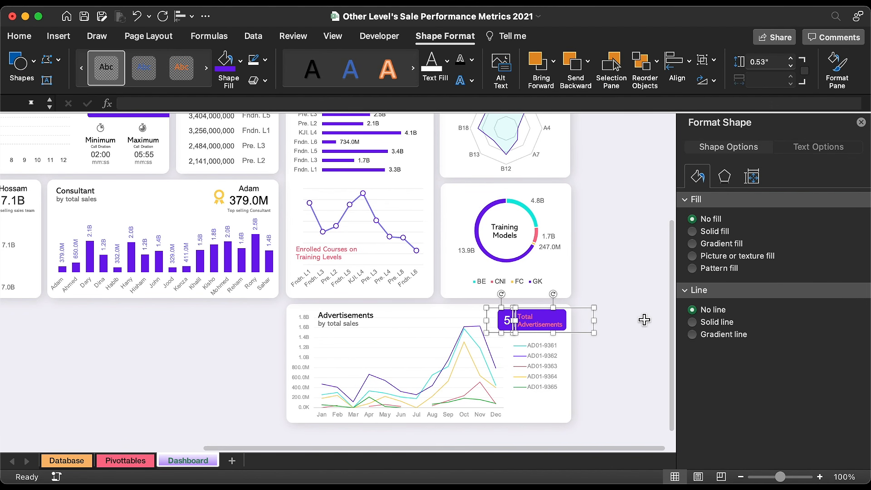
pyautogui.click(619, 320)
# Move the Advertisements chart's legend slightly lower, away from the badge
pyautogui.click(538, 365)
pyautogui.moveTo(549, 343); pyautogui.dragTo(550, 350)
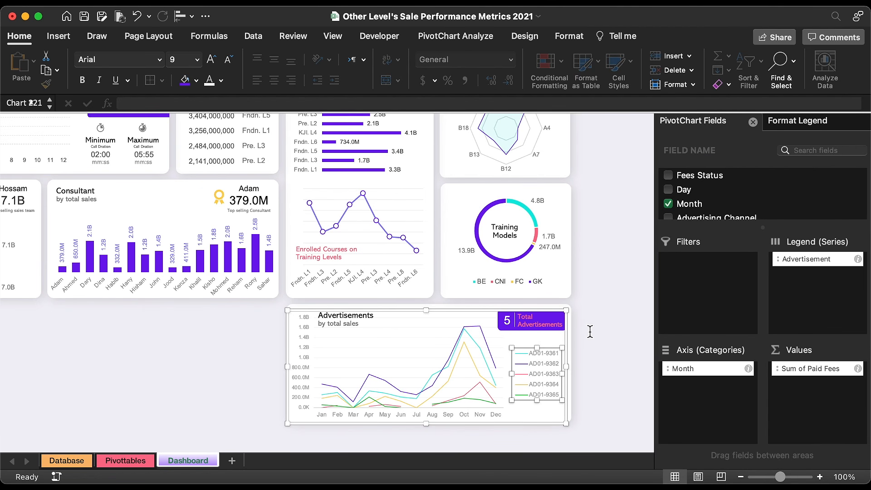
pyautogui.click(615, 352)
# Duplicate the Advertisements card's background rectangle beside it under the Consultant card, and set the copy's width to 3.85"
pyautogui.moveTo(447, 342); pyautogui.dragTo(154, 341)
pyautogui.hscroll(-3, 190, 354)
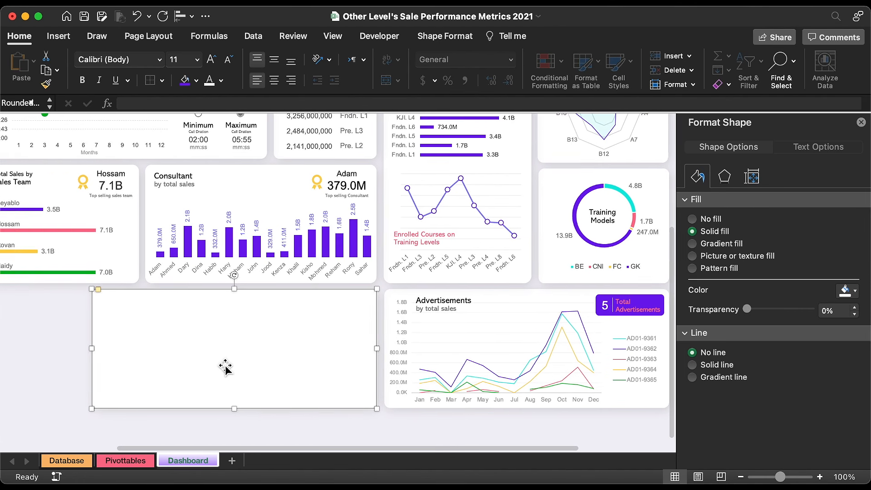
pyautogui.click(779, 80)
pyautogui.write('3.85')
pyautogui.press('Return')
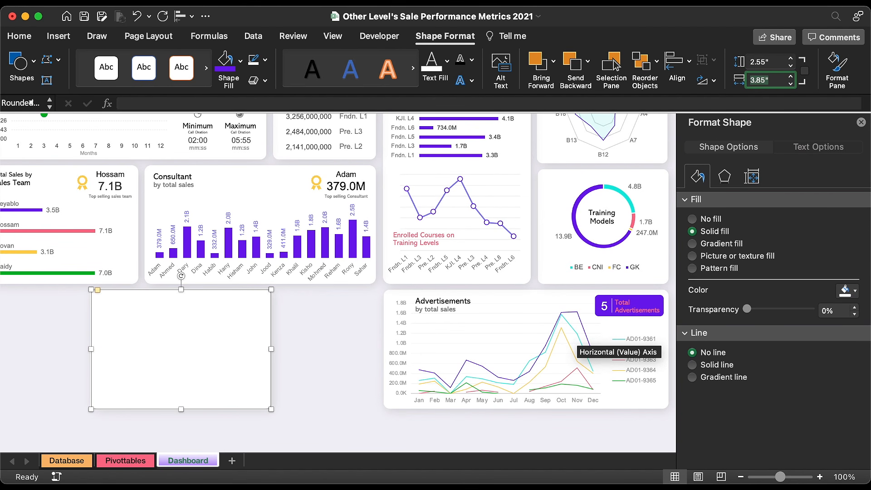
# Align the new card's right edge with the Consultant card and add a copied title reading "Training Models Fees by Sales Team"
pyautogui.moveTo(182, 336); pyautogui.dragTo(275, 335)
pyautogui.keyDown('shift'); pyautogui.click(253, 216); pyautogui.keyUp('shift')
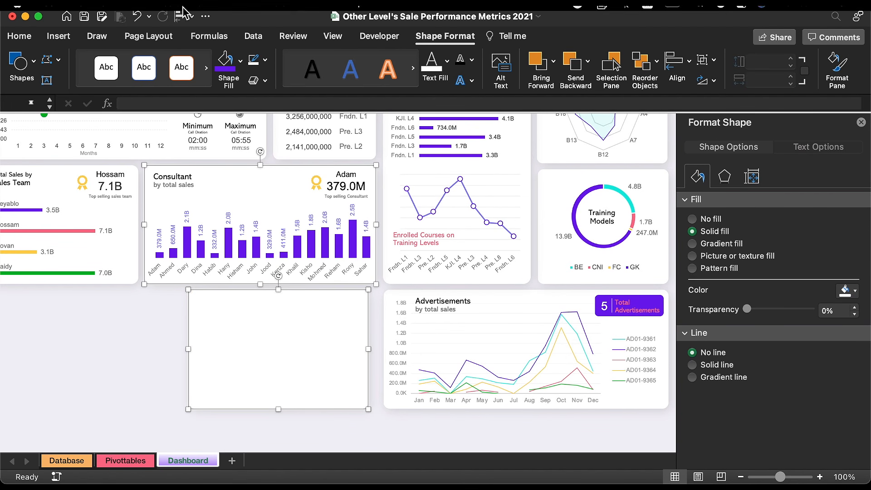
pyautogui.click(149, 16)
pyautogui.click(186, 16)
pyautogui.click(187, 16)
pyautogui.click(213, 72)
pyautogui.click(160, 332)
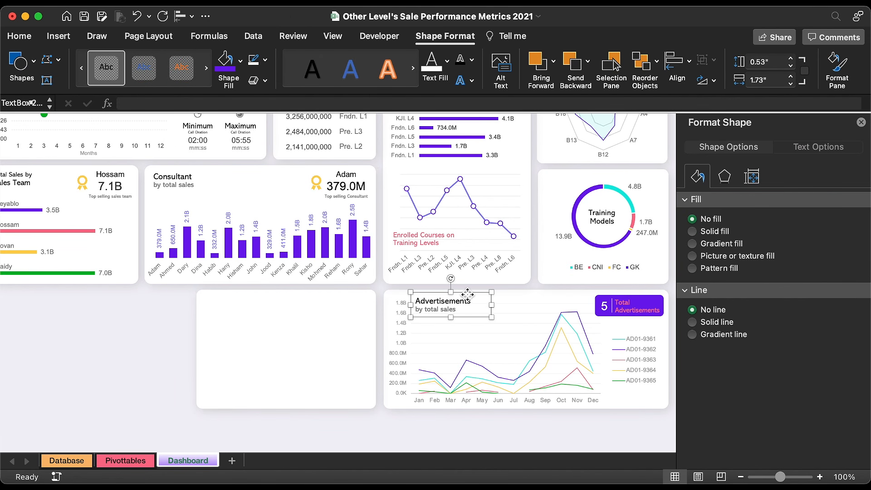
pyautogui.moveTo(472, 299); pyautogui.dragTo(272, 309)
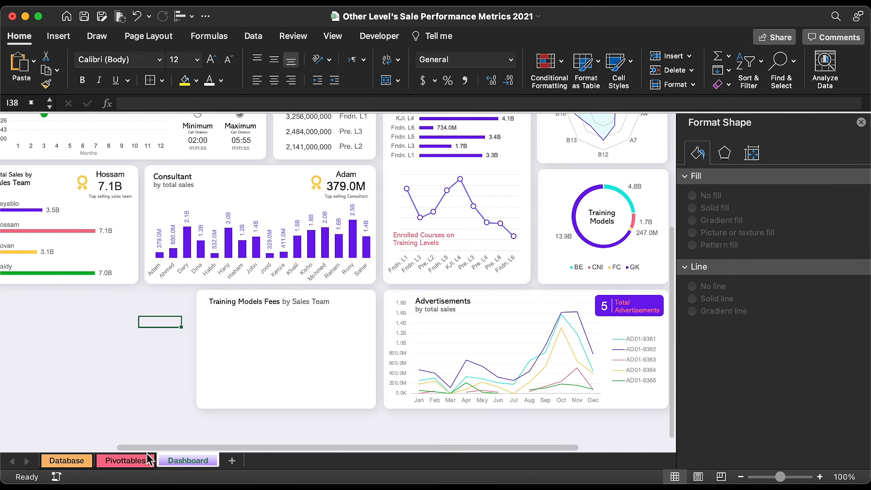
# On the Pivottables sheet, fill the pivot table at EQ7 with Training Models and Sale Team as rows and Sum of Paid Fees as values
pyautogui.click(144, 461)
pyautogui.moveTo(744, 182); pyautogui.dragTo(726, 393)
pyautogui.scroll(-1, 723, 196)
pyautogui.moveTo(724, 198); pyautogui.dragTo(724, 402)
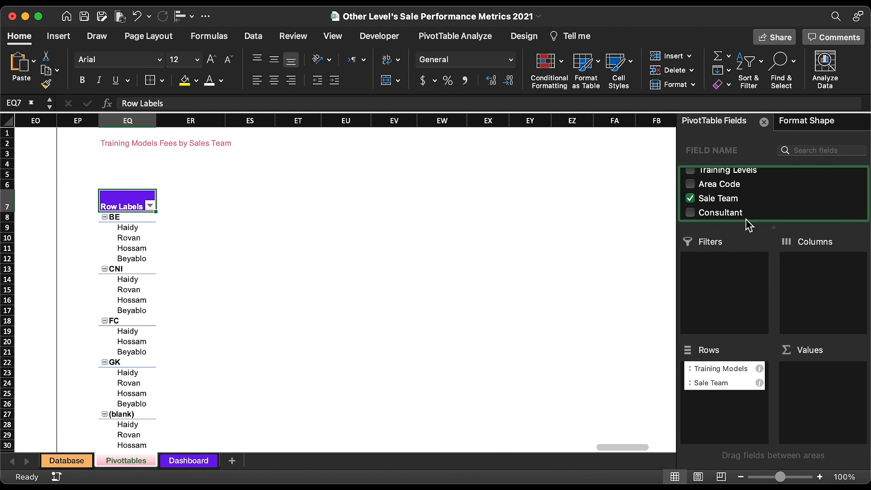
pyautogui.scroll(-3, 745, 204)
pyautogui.moveTo(704, 191); pyautogui.dragTo(825, 413)
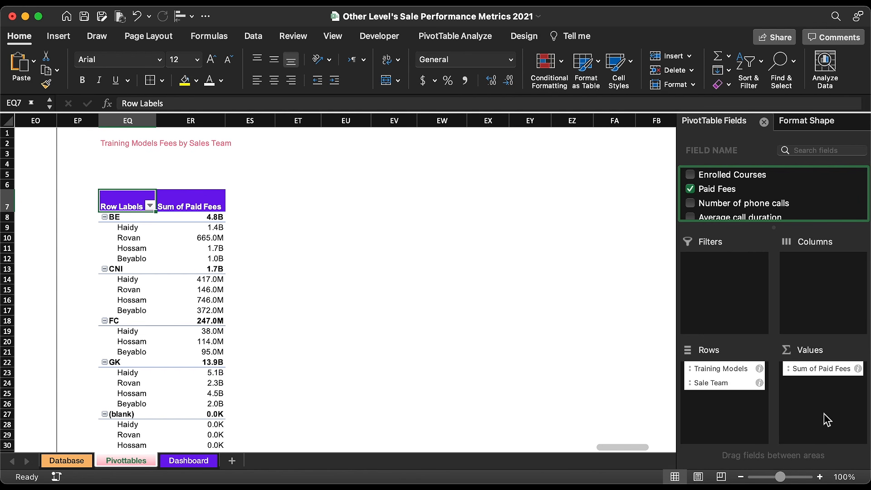
# Insert a 2-D clustered column chart from this pivot table and place Sale Team above Training Models in the axis categories
pyautogui.click(59, 37)
pyautogui.click(402, 57)
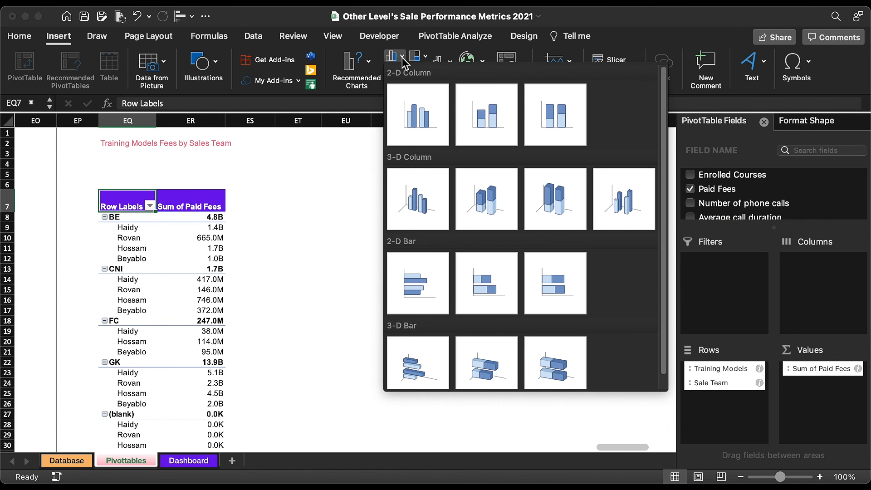
pyautogui.click(418, 114)
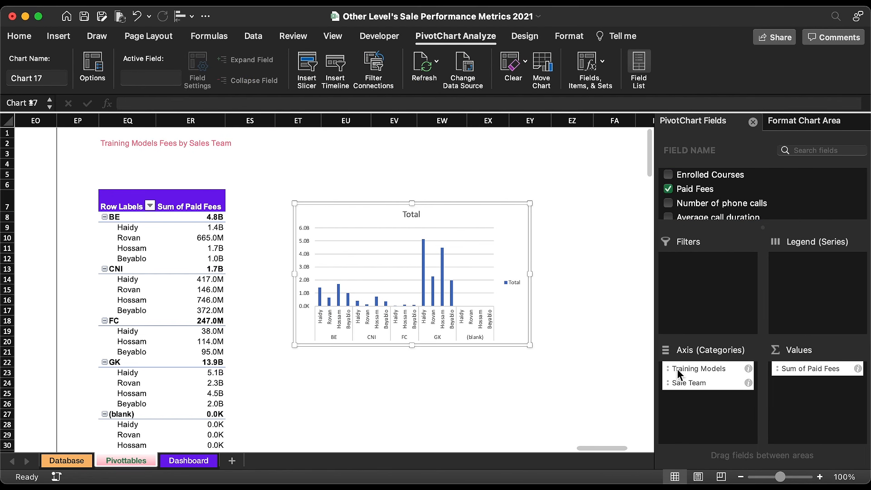
pyautogui.moveTo(689, 369); pyautogui.dragTo(692, 389)
pyautogui.scroll(5, 707, 181)
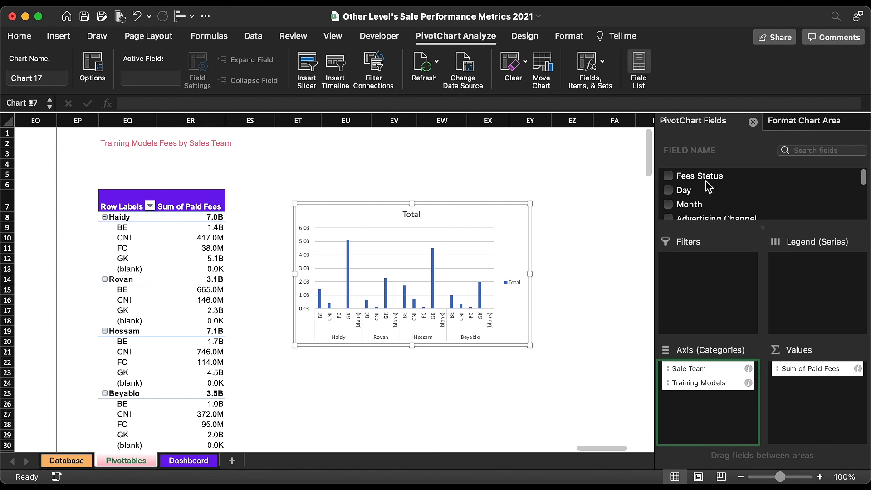
# Filter the pivot chart by Fees Status set to Paid, and remove its legend, title, gridlines and vertical axis
pyautogui.moveTo(692, 176); pyautogui.dragTo(691, 177)
pyautogui.moveTo(691, 177); pyautogui.dragTo(683, 255)
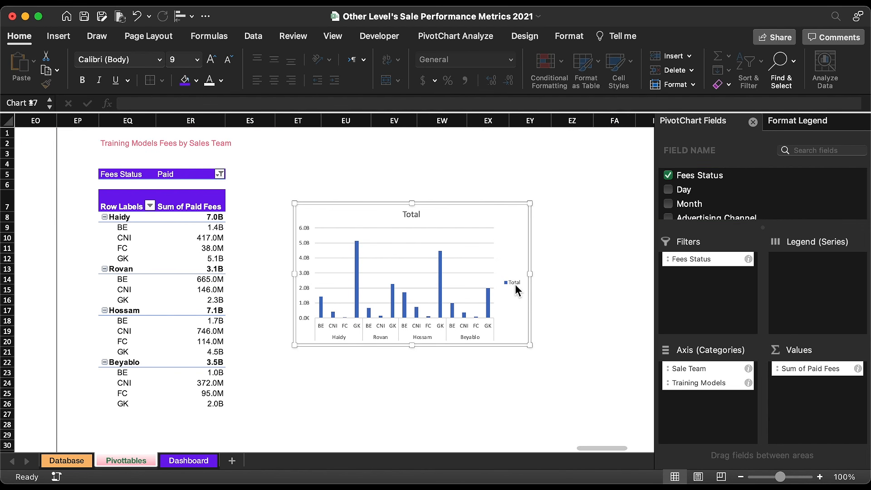
pyautogui.press('Delete')
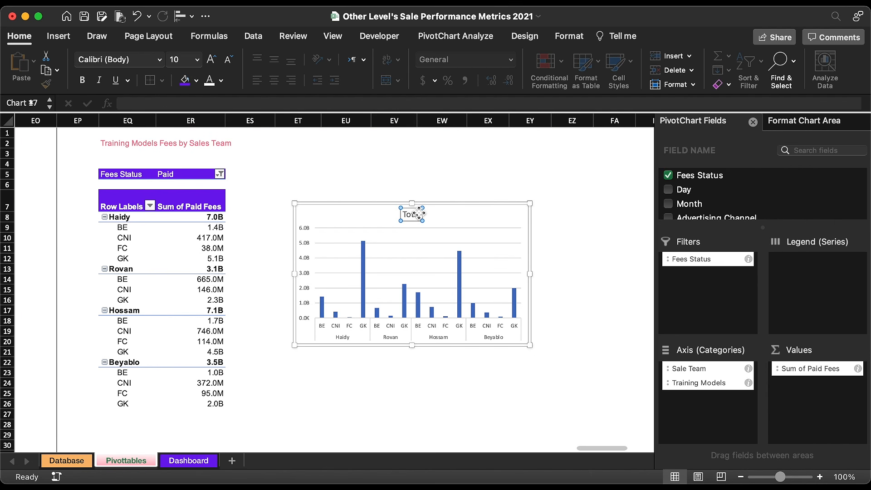
pyautogui.click(418, 214)
pyautogui.click(420, 220)
pyautogui.press('Delete')
pyautogui.click(336, 249)
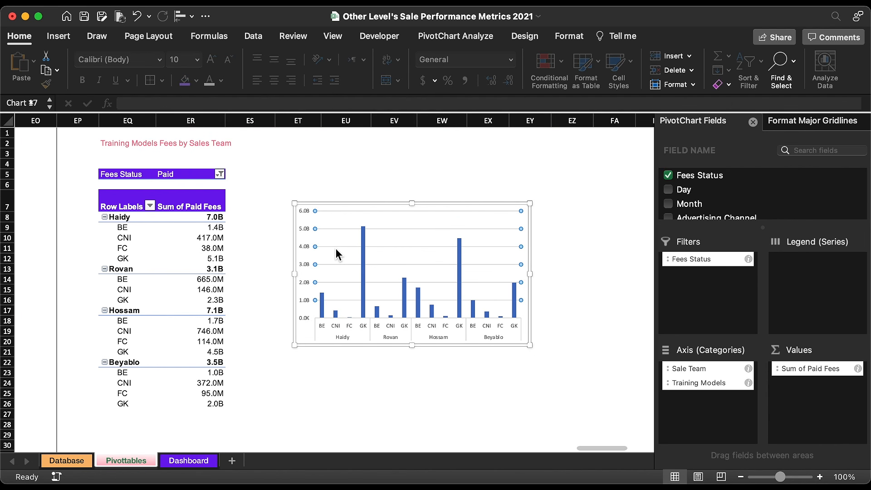
pyautogui.press('Delete')
pyautogui.click(306, 250)
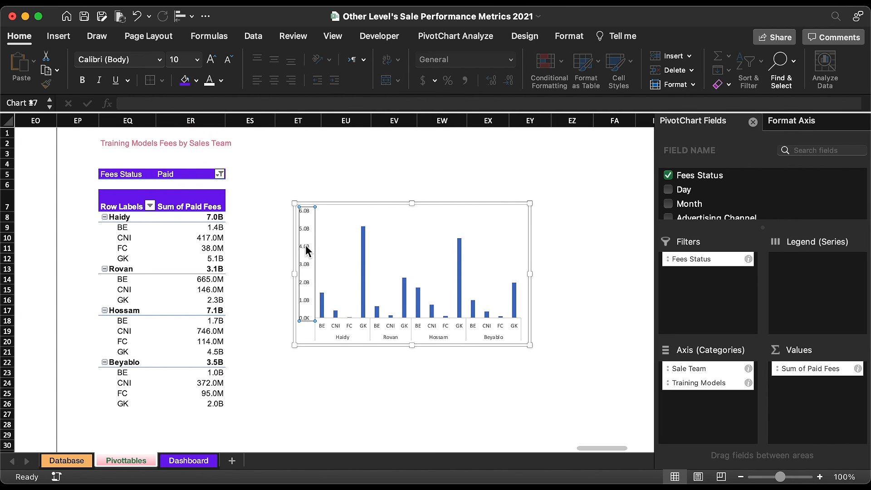
pyautogui.press('Delete')
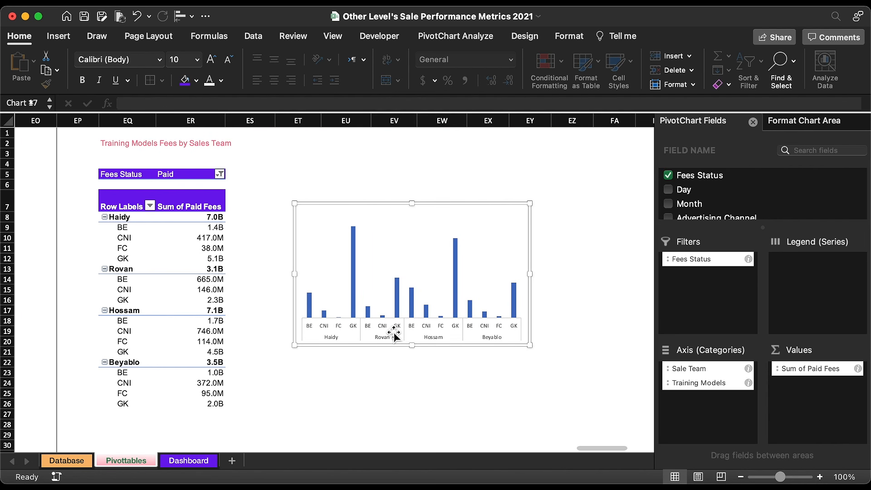
# Clear the fill and line of the category axis and the chart area, and reduce the chart's height to about 2.09"
pyautogui.click(394, 335)
pyautogui.click(698, 346)
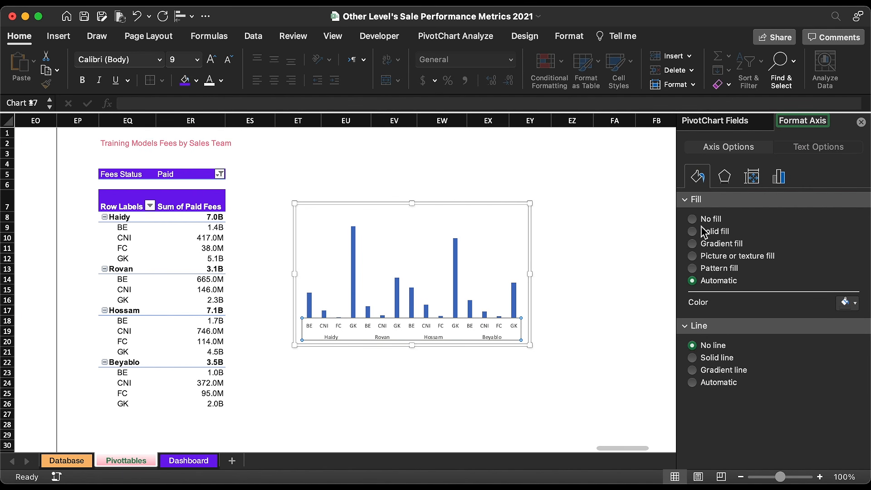
pyautogui.click(472, 203)
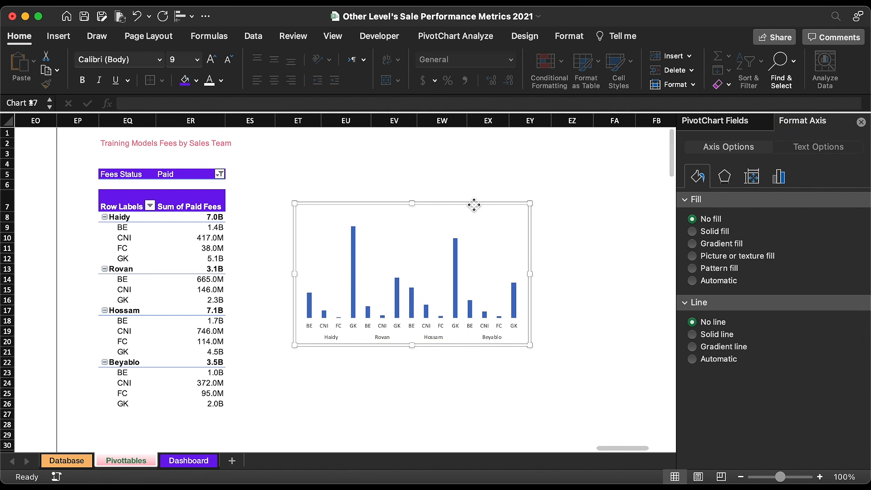
pyautogui.click(701, 218)
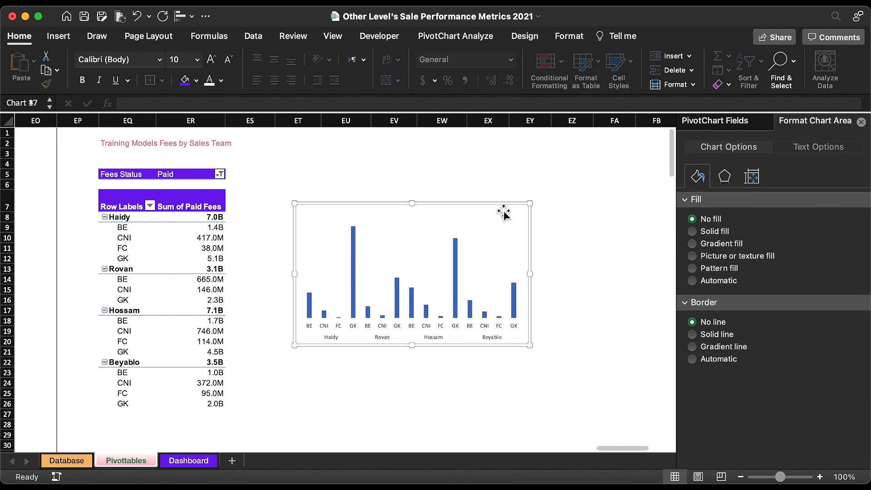
pyautogui.moveTo(412, 204); pyautogui.dragTo(412, 246)
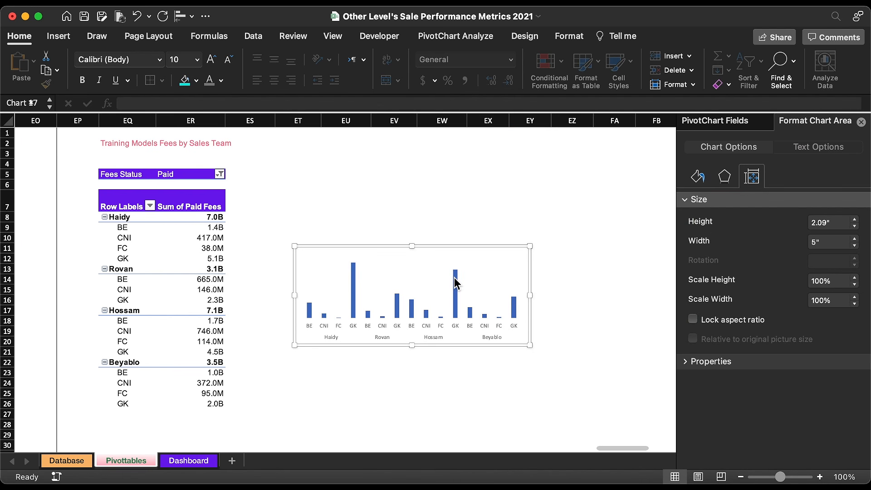
# Give the chart's columns a solid light purple fill and no border
pyautogui.click(455, 284)
pyautogui.click(699, 154)
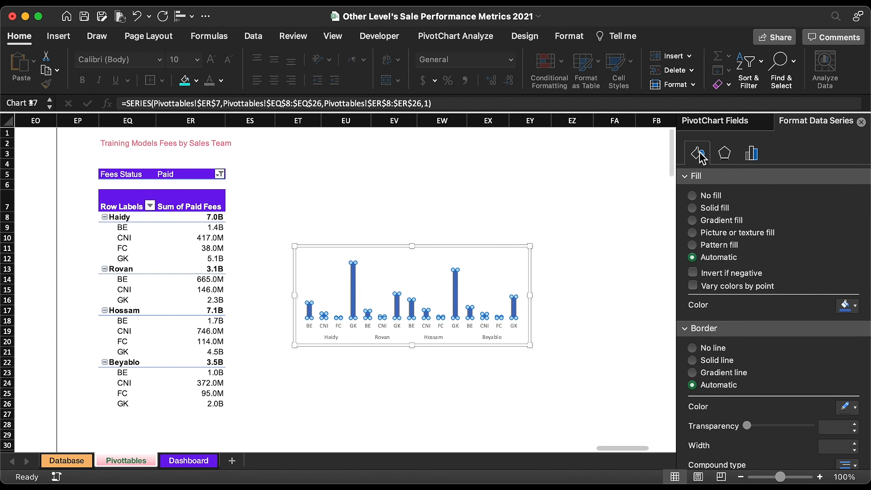
pyautogui.click(713, 350)
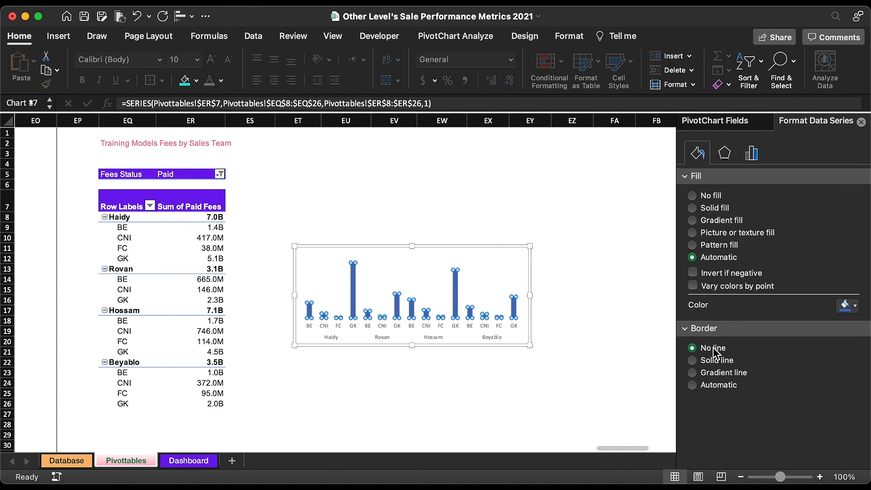
pyautogui.click(853, 305)
pyautogui.click(824, 464)
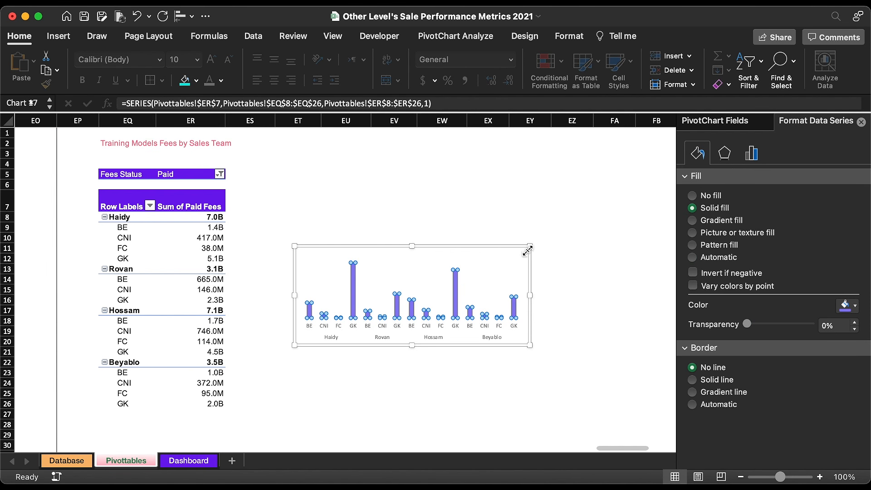
# Cut the chart to the Dashboard sheet and fit it inside the Training Models Fees by Sales Team card
pyautogui.click(494, 251)
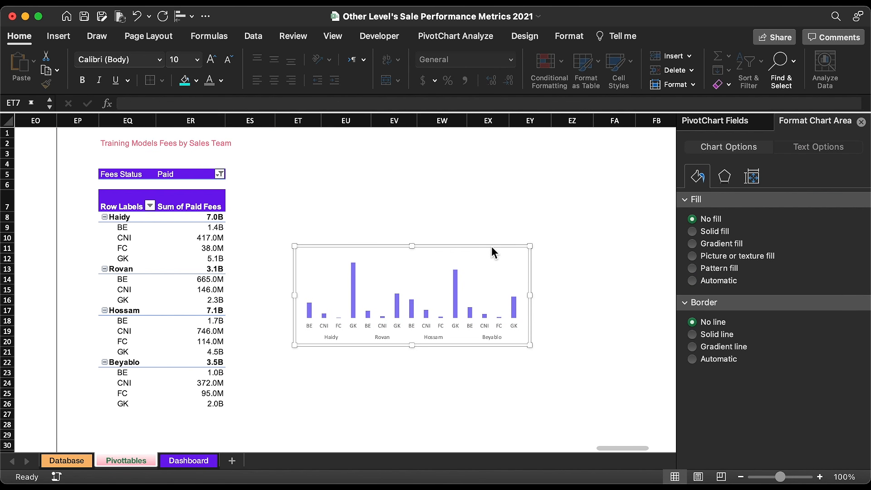
pyautogui.press('cmd+x')
pyautogui.click(196, 460)
pyautogui.press('cmd+v')
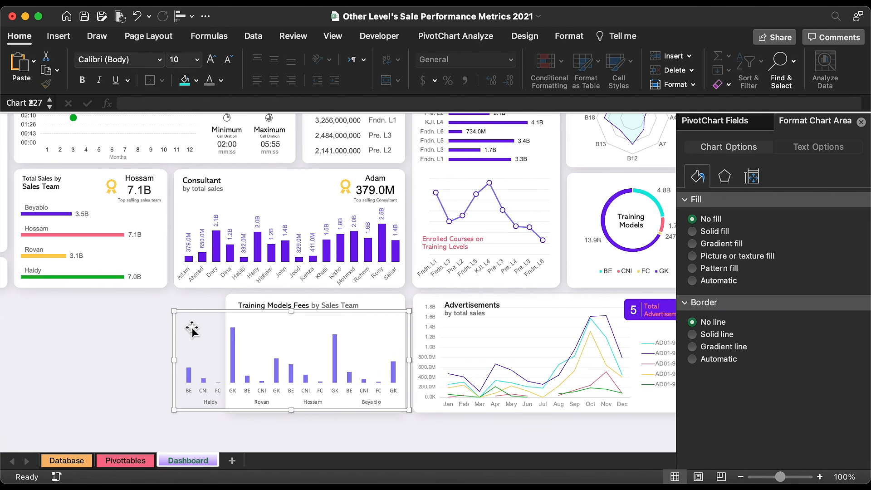
pyautogui.moveTo(174, 359); pyautogui.dragTo(226, 360)
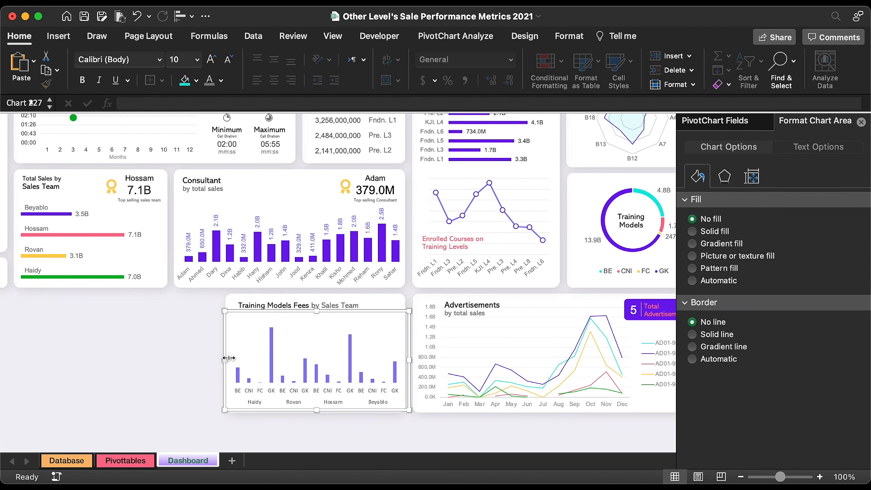
pyautogui.press('Left')
pyautogui.press('Left')
pyautogui.press('Left')
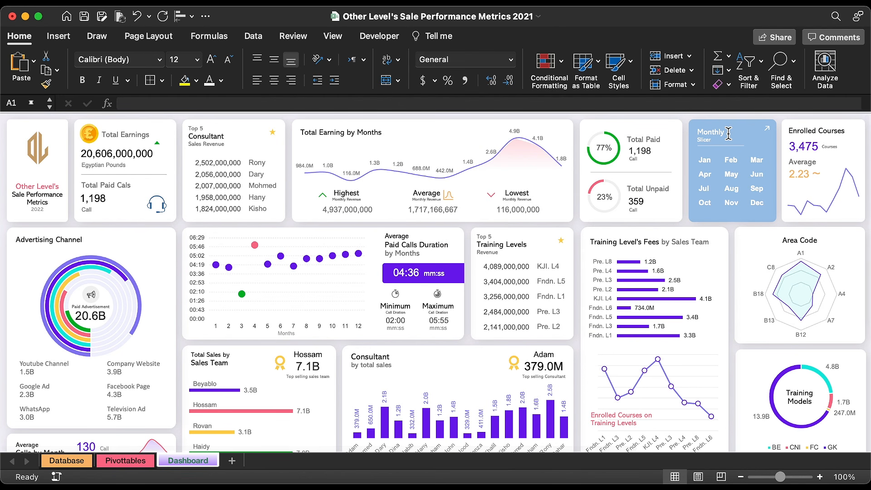
# Duplicate the Monthly slicer card with its title, arrow, slicer and background, and place it beside the Training Models Fees card
pyautogui.click(727, 135)
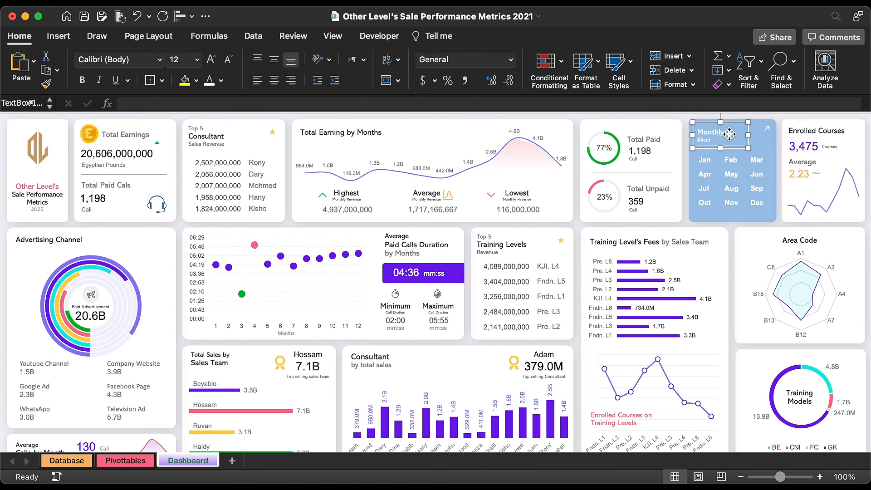
pyautogui.keyDown('shift'); pyautogui.click(772, 135); pyautogui.keyUp('shift')
pyautogui.keyDown('shift'); pyautogui.click(742, 154); pyautogui.keyUp('shift')
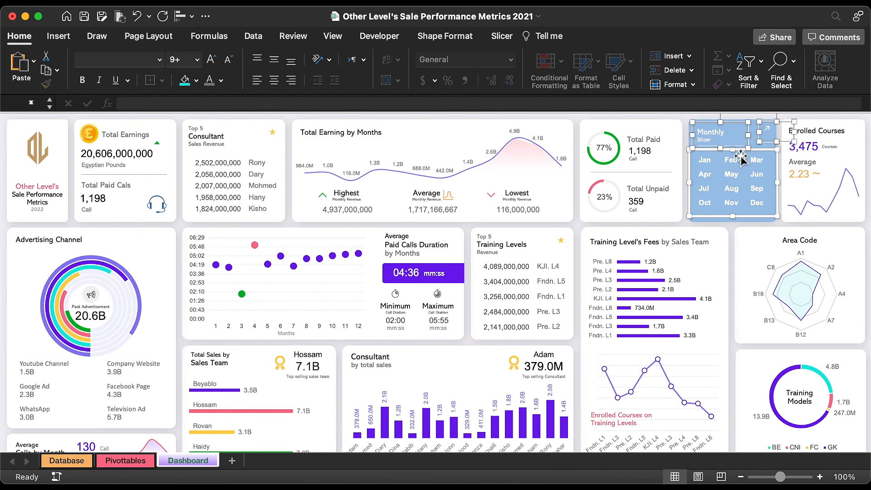
pyautogui.keyDown('shift'); pyautogui.click(712, 220); pyautogui.keyUp('shift')
pyautogui.moveTo(712, 220); pyautogui.dragTo(346, 420)
pyautogui.click(362, 416)
pyautogui.click(350, 399)
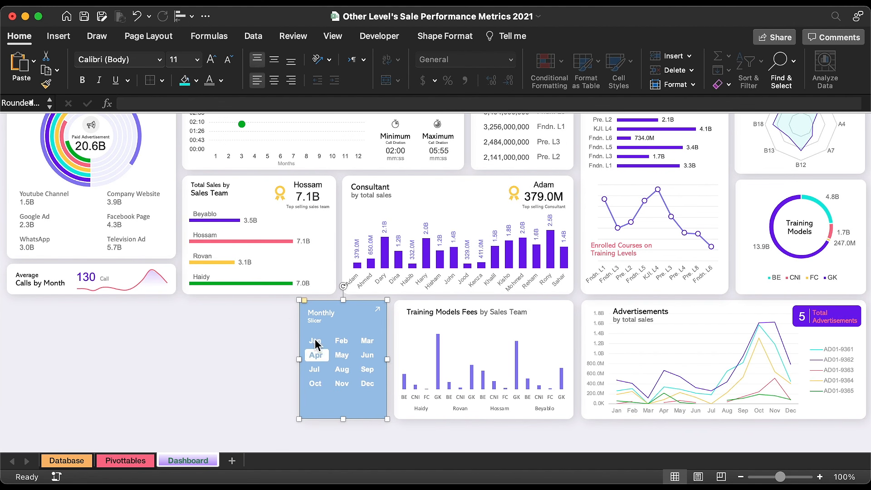
# Try to retitle the copied card "Sales Team", and remove the copied month slicer from it
pyautogui.click(274, 332)
pyautogui.click(326, 313)
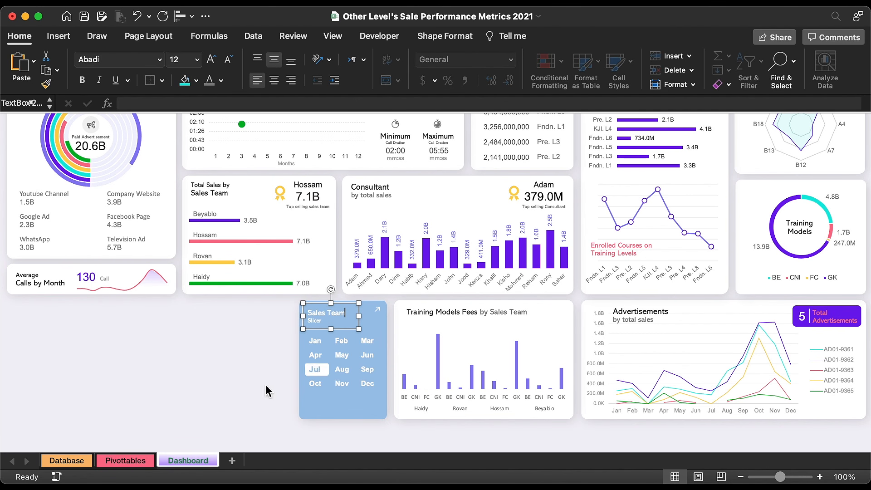
pyautogui.click(369, 335)
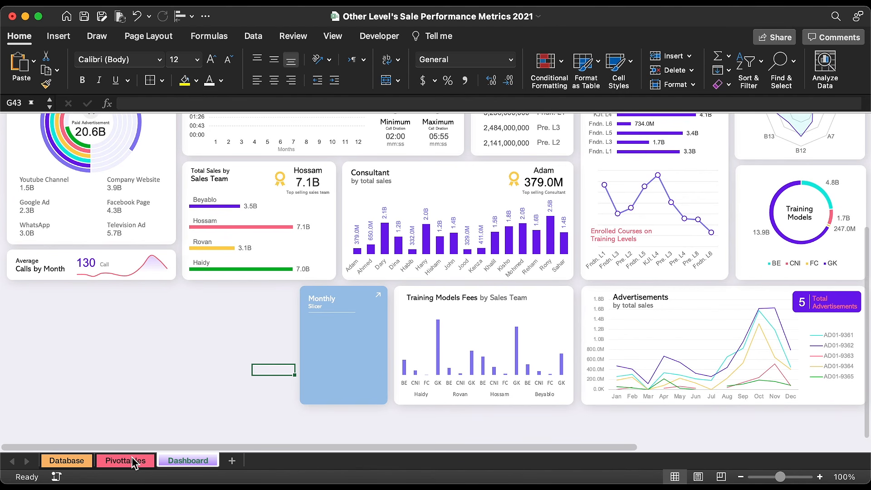
# Insert a Sale Team slicer for the Training Models Fees by Sales Team pivot table on the Pivottables sheet
pyautogui.click(126, 460)
pyautogui.click(209, 219)
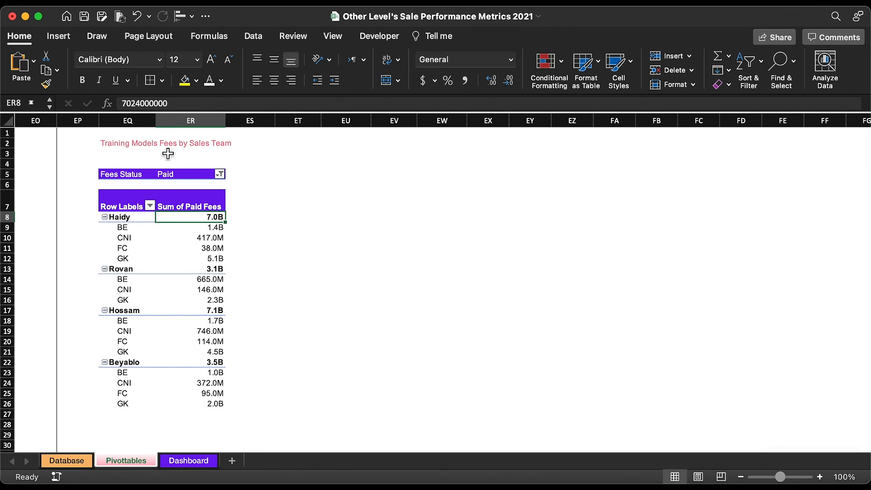
pyautogui.click(58, 36)
pyautogui.click(610, 60)
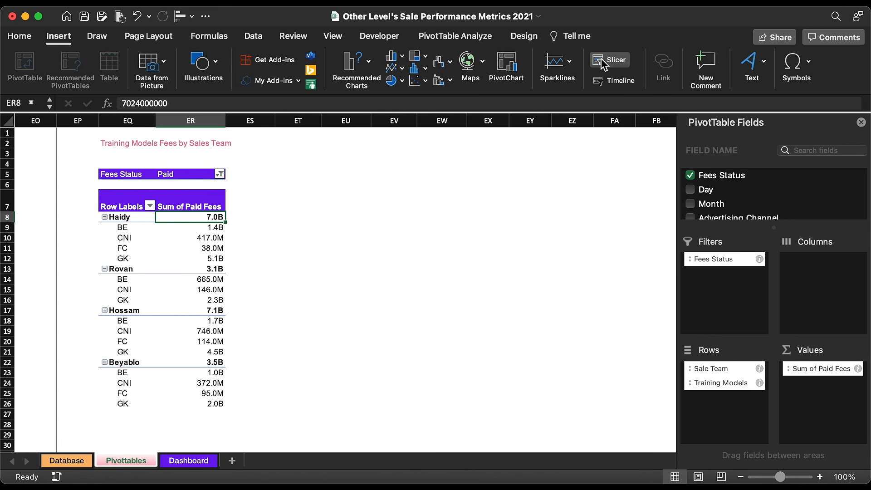
pyautogui.moveTo(541, 232); pyautogui.dragTo(543, 335)
pyautogui.scroll(-1, 366, 284)
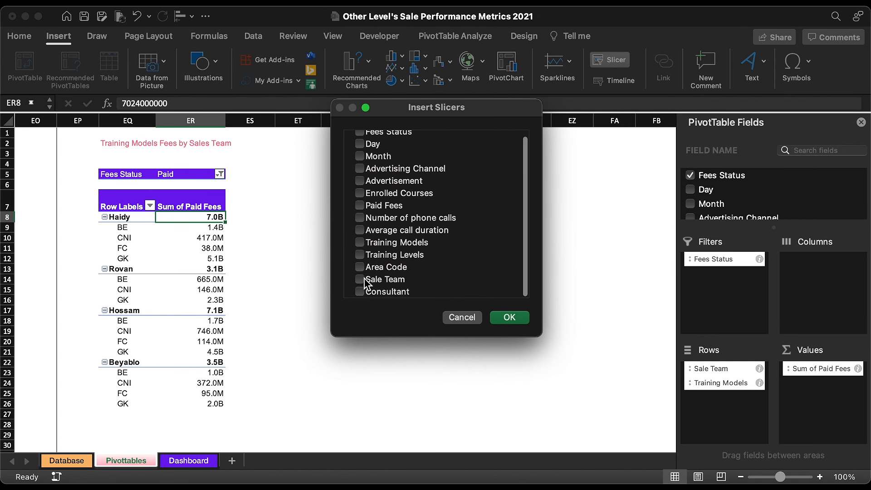
pyautogui.click(497, 319)
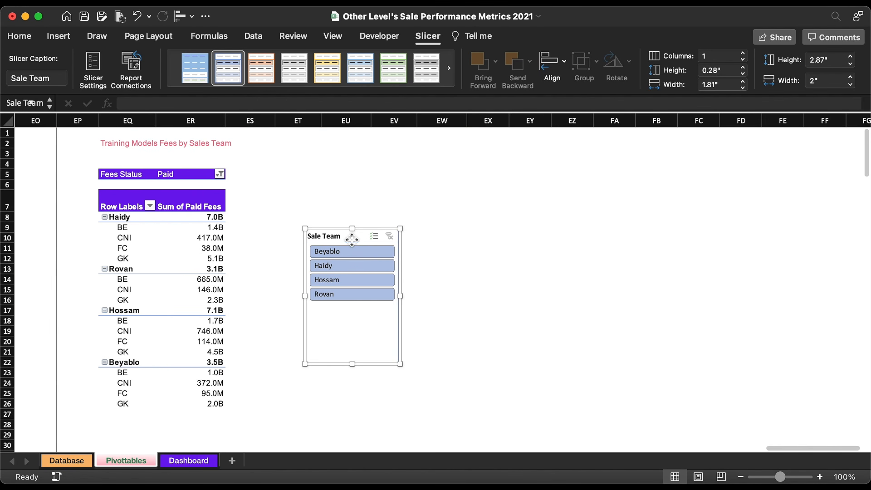
# Apply the light blue custom style to the slicer, hide its header and items with no data, and shorten it
pyautogui.click(195, 68)
pyautogui.rightClick(340, 231)
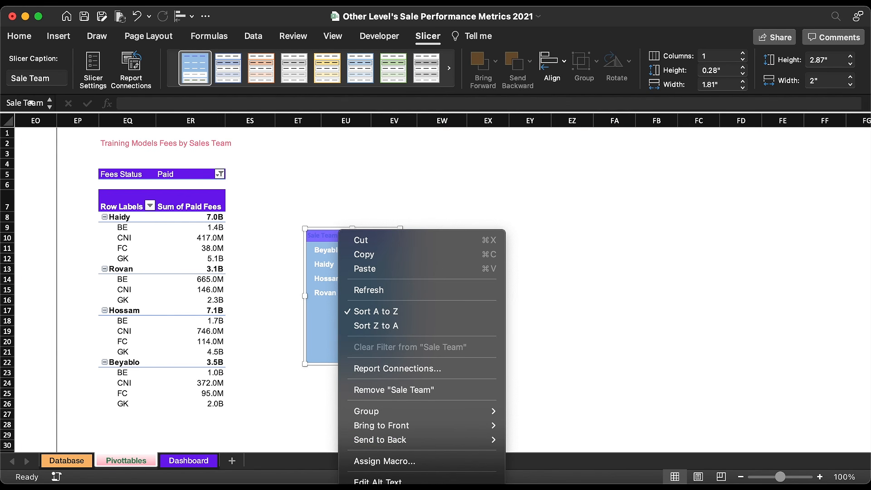
pyautogui.click(386, 488)
pyautogui.click(430, 235)
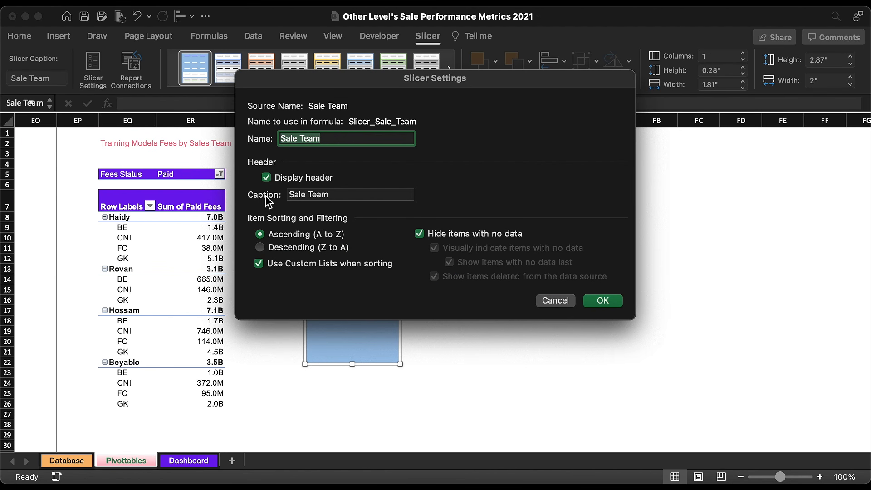
pyautogui.click(603, 300)
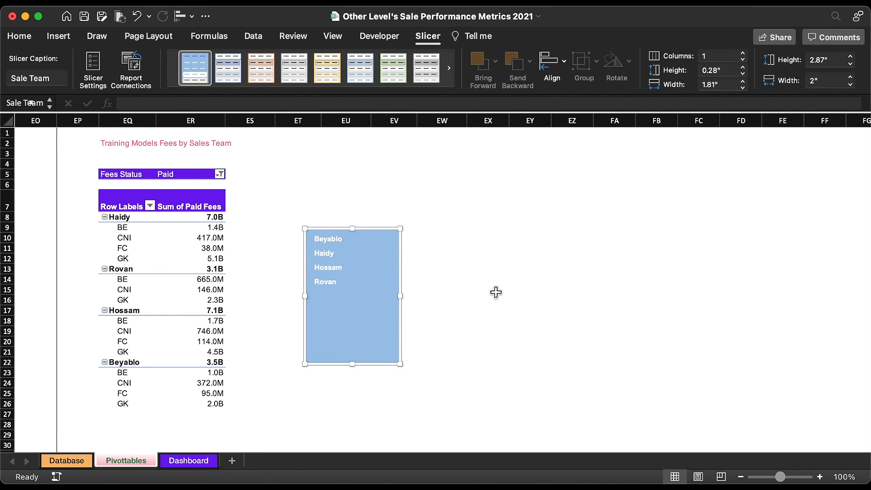
pyautogui.moveTo(352, 364); pyautogui.dragTo(353, 296)
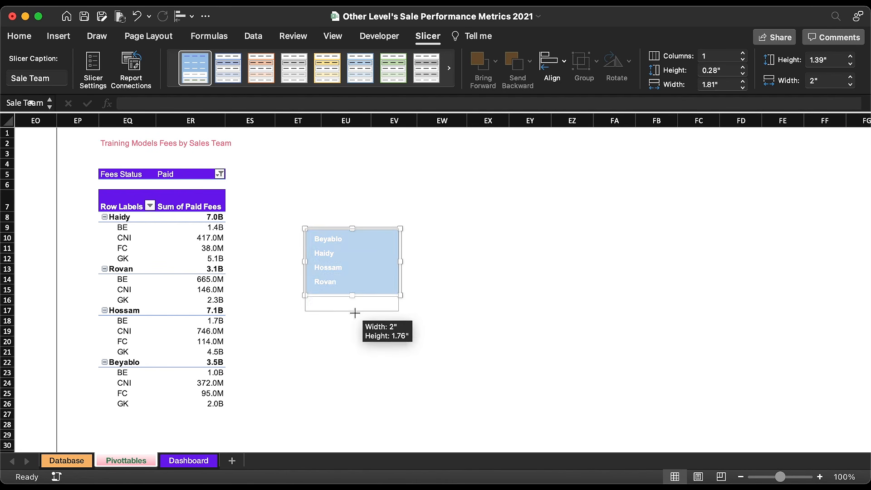
# Move the Sale Team slicer to the Dashboard sheet and fit it inside the copied blue card at about 1.72" by 1.75"
pyautogui.click(189, 461)
pyautogui.press('cmd+v')
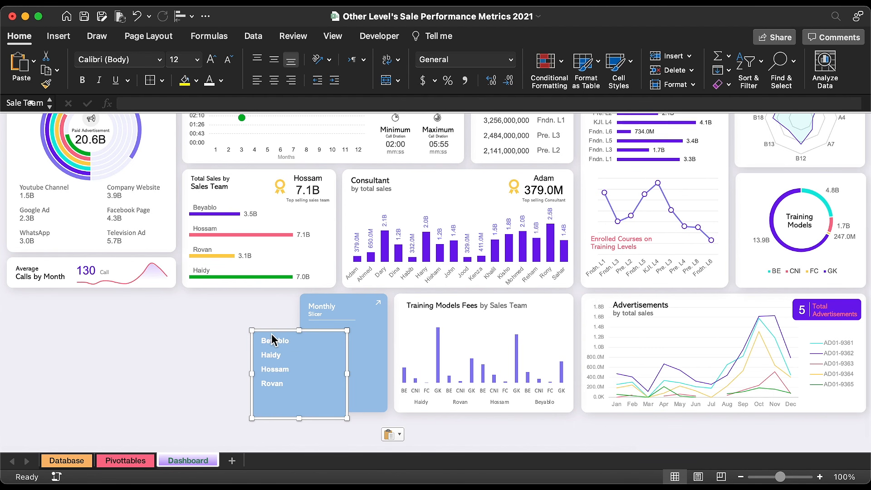
pyautogui.moveTo(286, 328); pyautogui.dragTo(332, 326)
pyautogui.moveTo(399, 415); pyautogui.dragTo(384, 408)
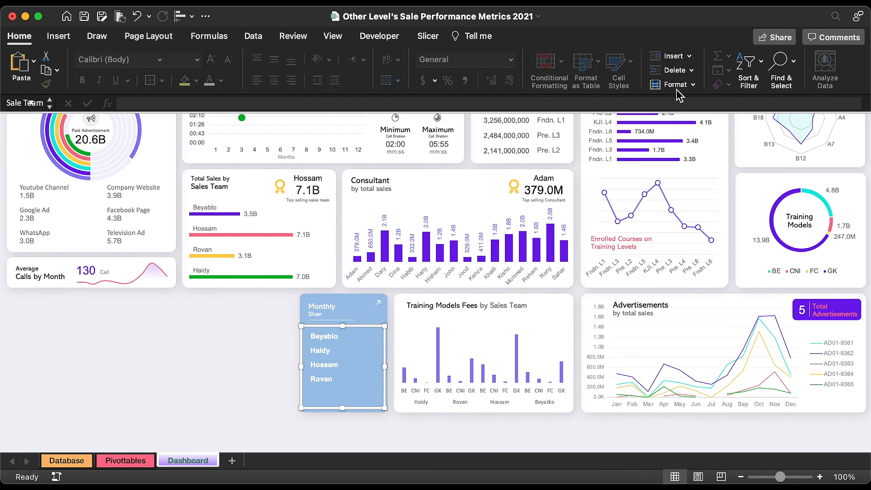
# Set the Sale Team slicer's button height to 0.3" and adjust its position and height inside the blue card
pyautogui.click(437, 36)
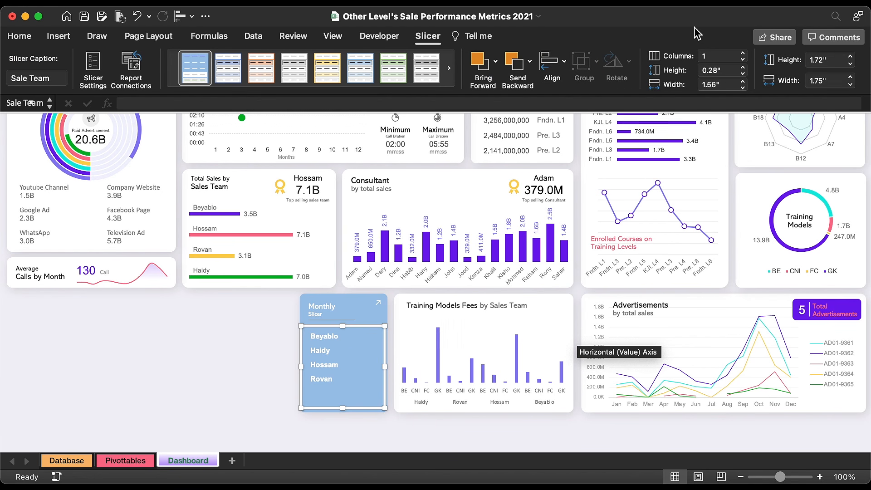
pyautogui.click(743, 67)
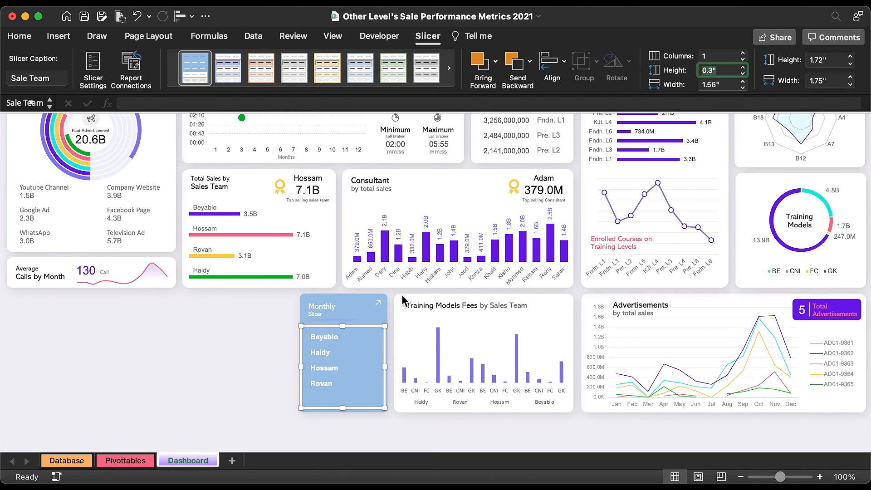
pyautogui.moveTo(370, 329); pyautogui.dragTo(370, 333)
pyautogui.moveTo(345, 411); pyautogui.dragTo(344, 405)
pyautogui.click(265, 403)
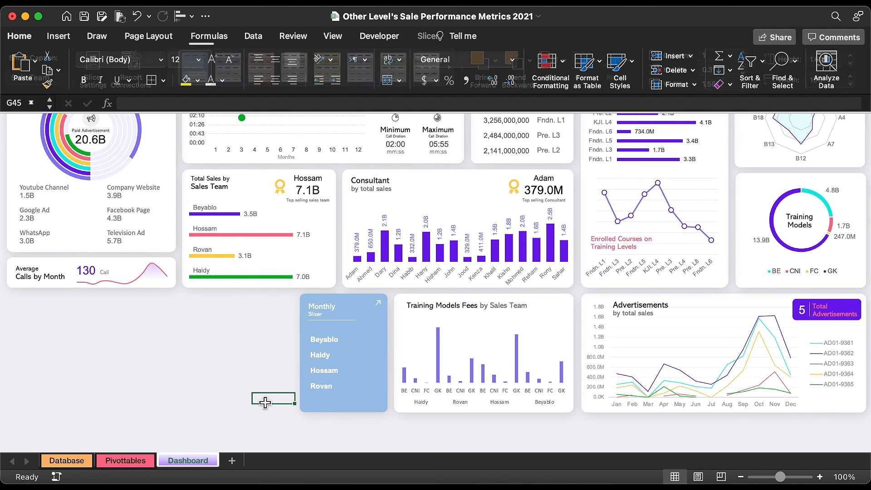
pyautogui.click(571, 307)
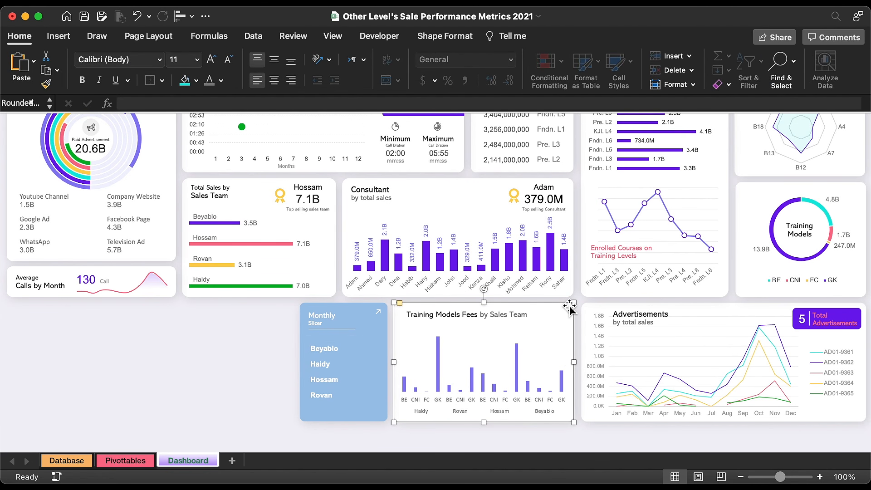
# Place a copy of the white chart card beside the blue slicer card, widened to the dashboard's left edge, and retitle the slicer "Sales Team"
pyautogui.moveTo(570, 307); pyautogui.dragTo(286, 329)
pyautogui.press('super+s')
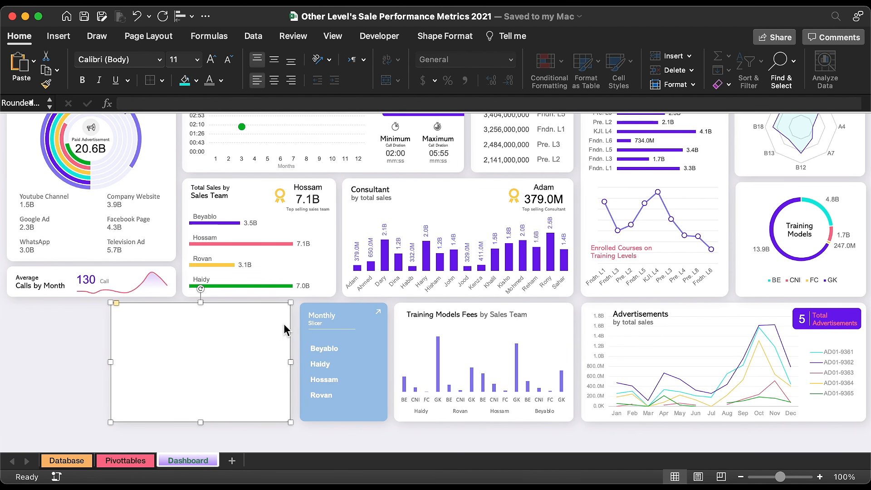
pyautogui.doubleClick(326, 316)
pyautogui.write('Sales Team')
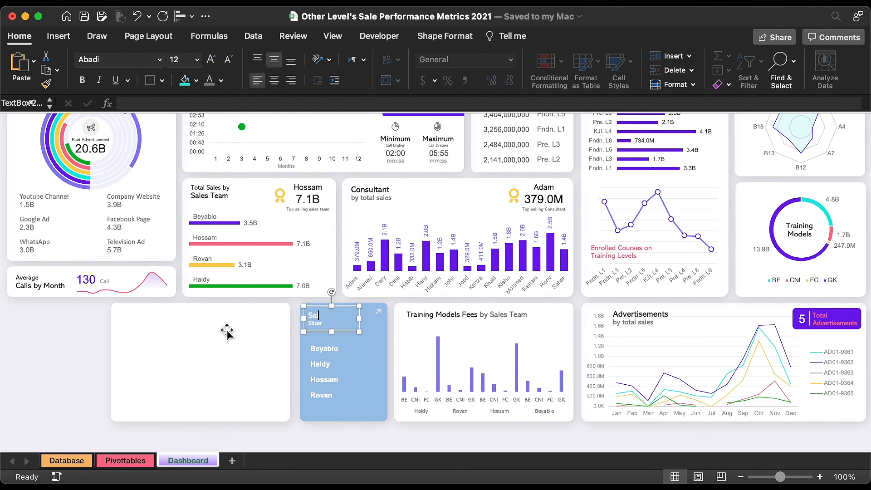
pyautogui.click(226, 368)
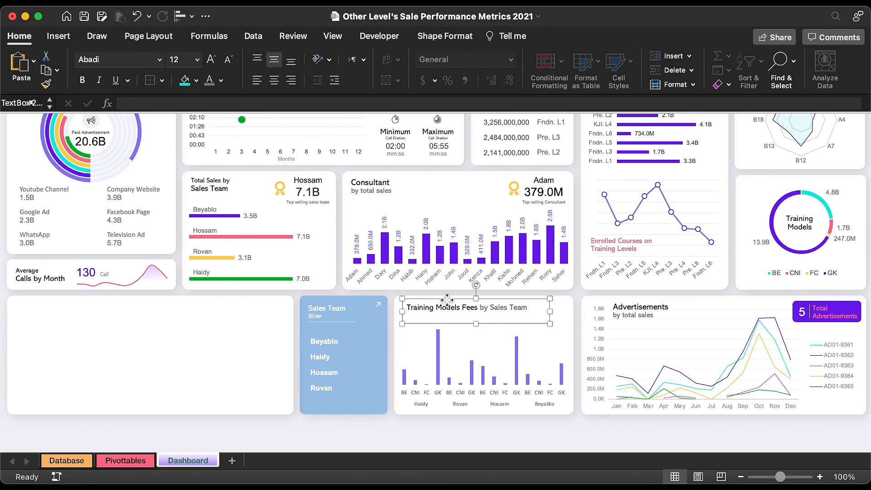
# Copy the Training Models Fees title into the new blank card and reword it as "Training Models Fees by Consultant"
pyautogui.moveTo(449, 301); pyautogui.dragTo(62, 346)
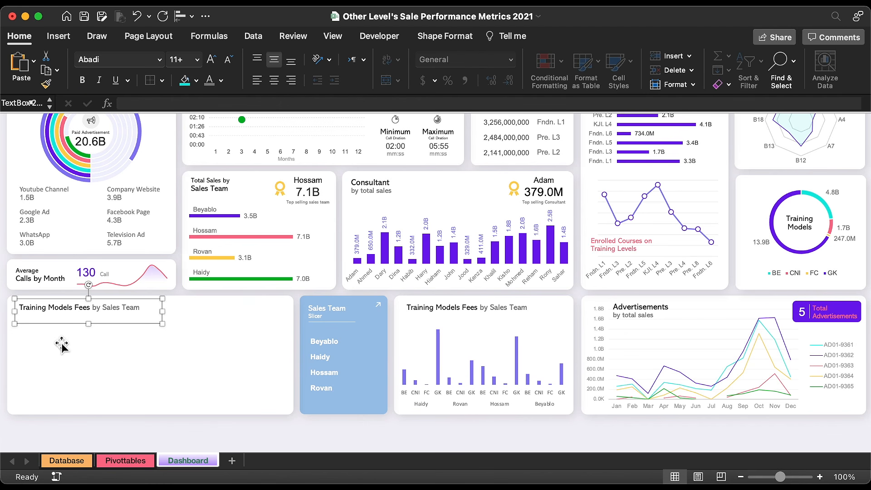
pyautogui.tripleClick(89, 309)
pyautogui.press('BackSpace')
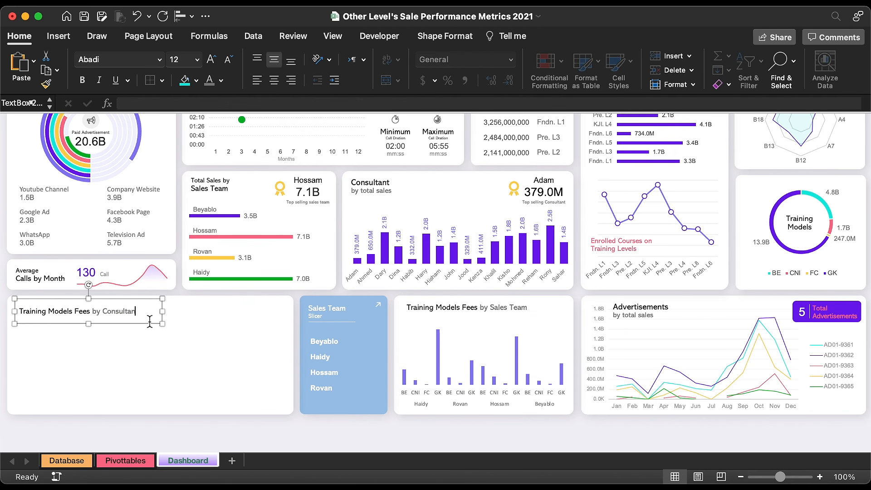
pyautogui.click(153, 339)
# On the Pivottables sheet, copy columns EO to ER with the sales team pivot table and paste them at column EU
pyautogui.click(127, 465)
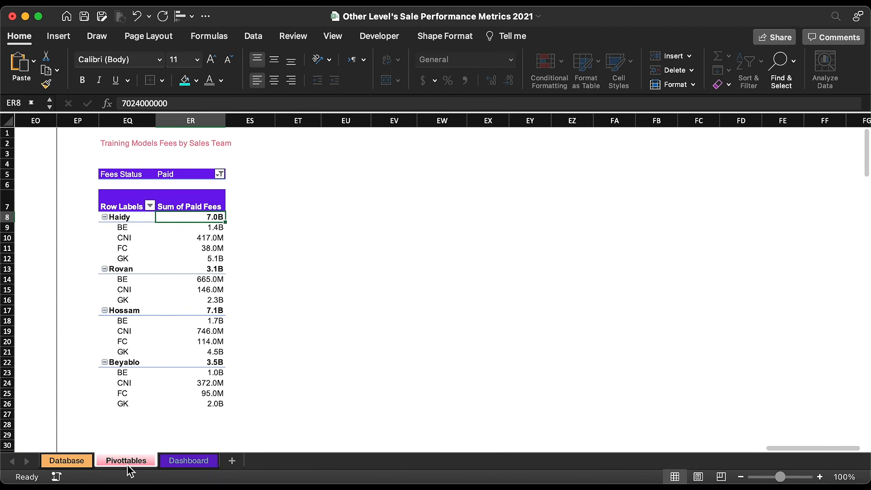
pyautogui.moveTo(35, 120); pyautogui.dragTo(195, 122)
pyautogui.press('cmd+c')
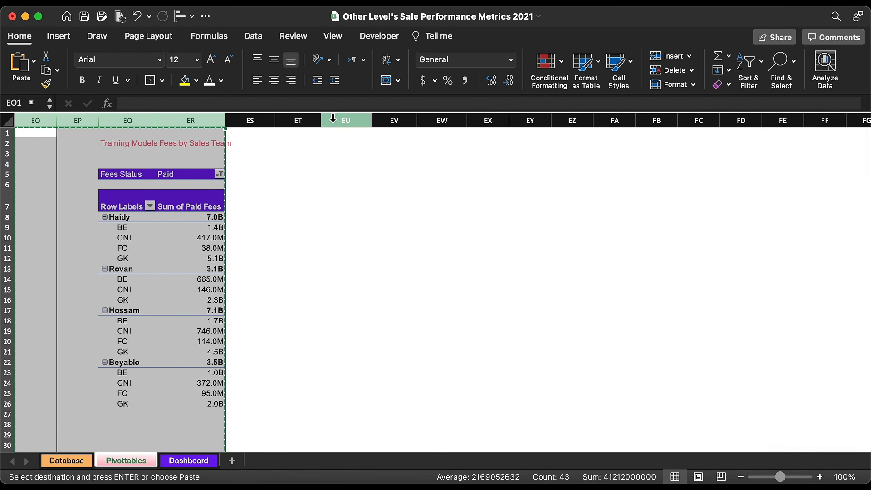
pyautogui.click(338, 120)
pyautogui.press('cmd+v')
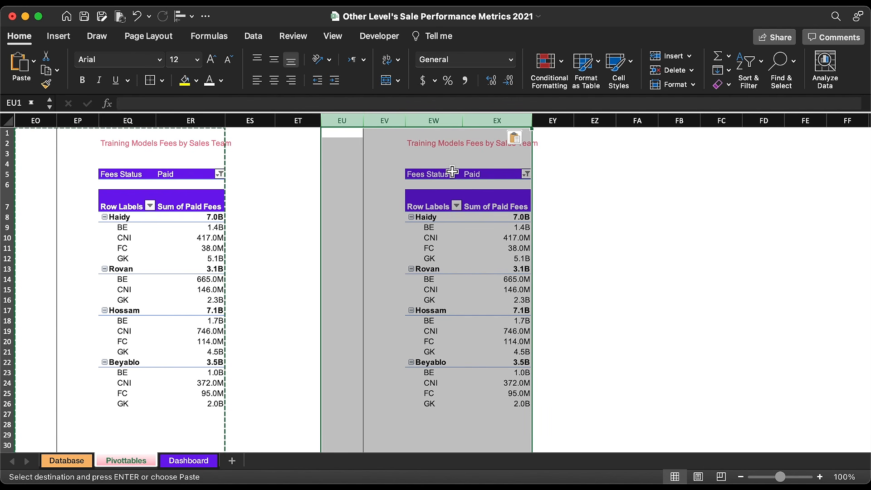
# Rearrange the copied pivot table with Training Models as columns and Consultant replacing Sale Team as rows
pyautogui.click(497, 238)
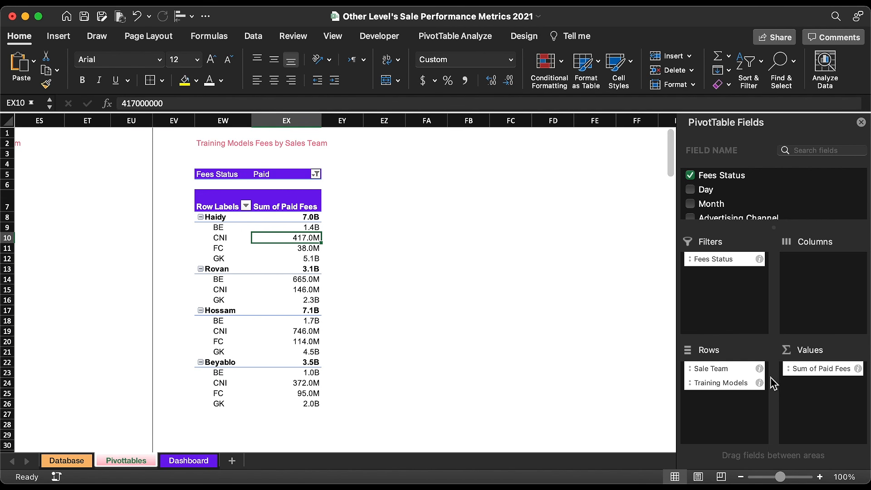
pyautogui.moveTo(725, 386); pyautogui.dragTo(808, 298)
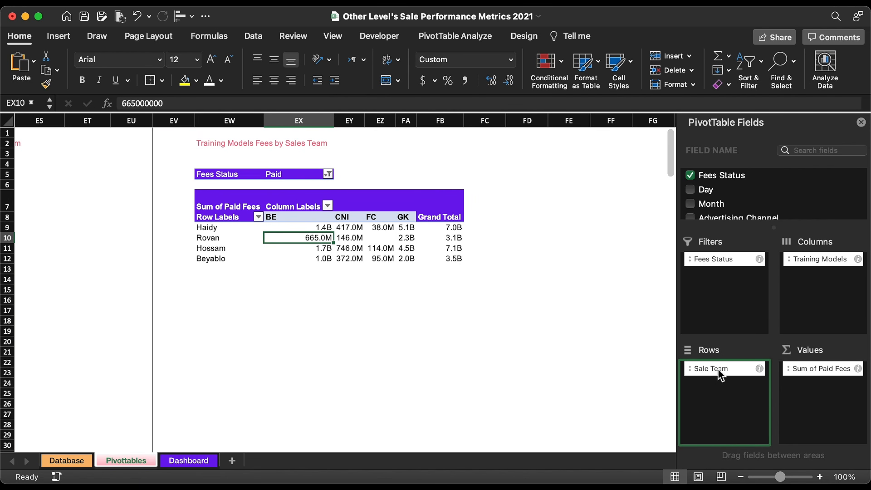
pyautogui.moveTo(721, 373); pyautogui.dragTo(597, 362)
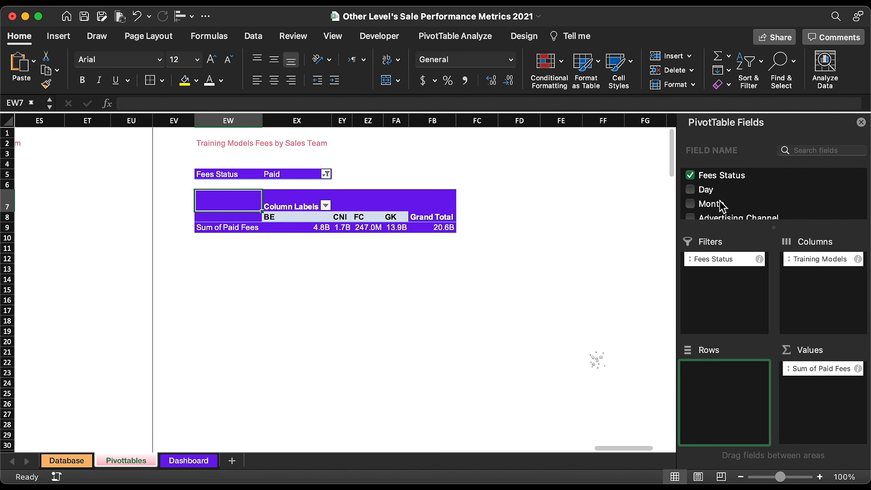
pyautogui.scroll(-3, 722, 204)
pyautogui.moveTo(722, 206); pyautogui.dragTo(726, 388)
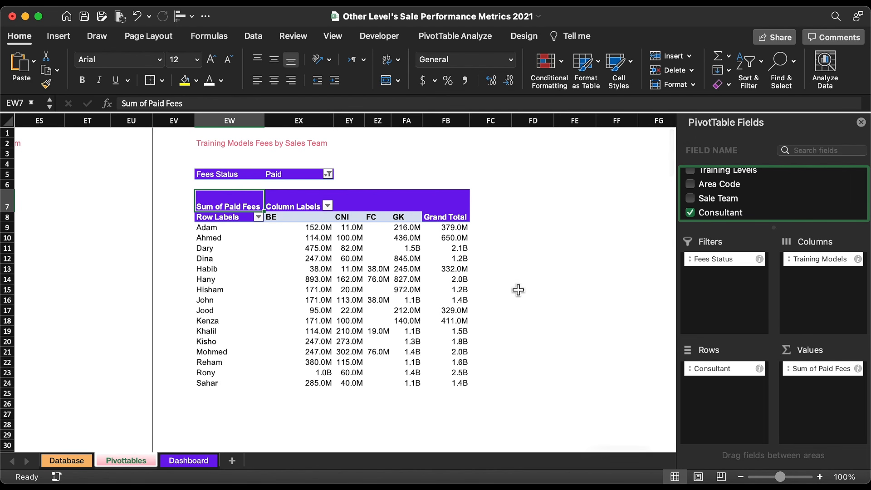
# Insert a line PivotChart from the consultant pivot table and sort the table ascending by Grand Total
pyautogui.click(337, 239)
pyautogui.click(59, 37)
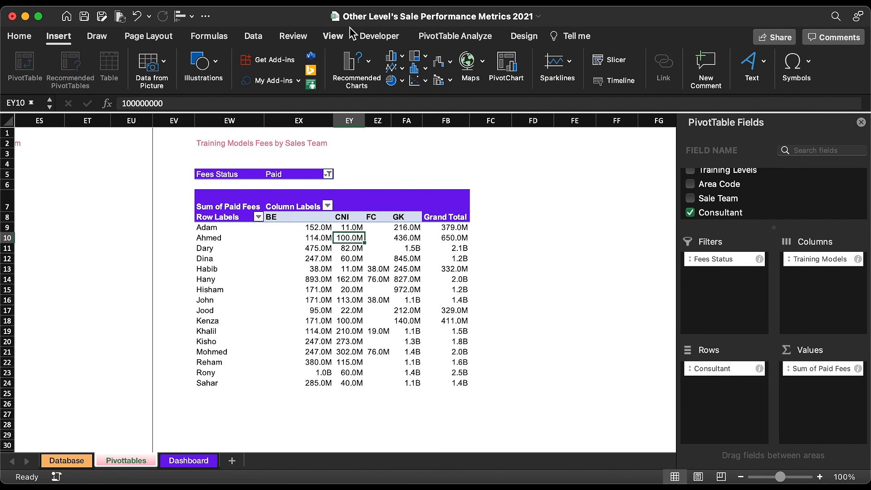
pyautogui.click(393, 68)
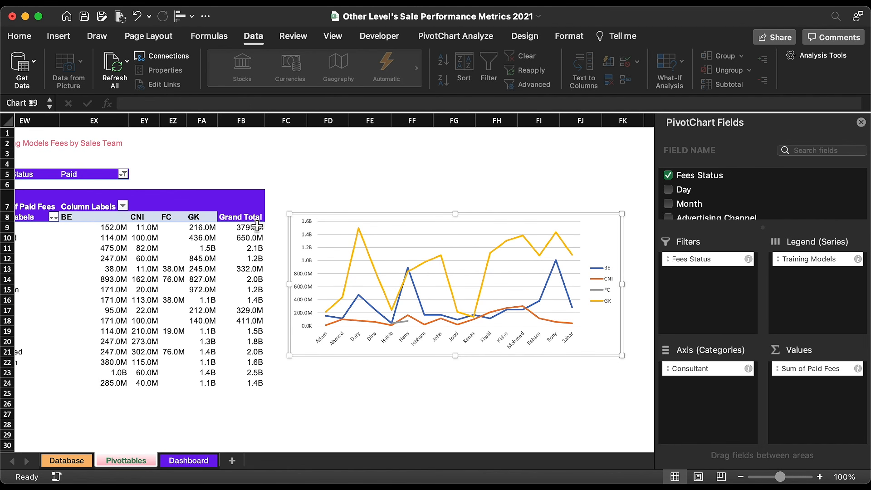
pyautogui.click(248, 227)
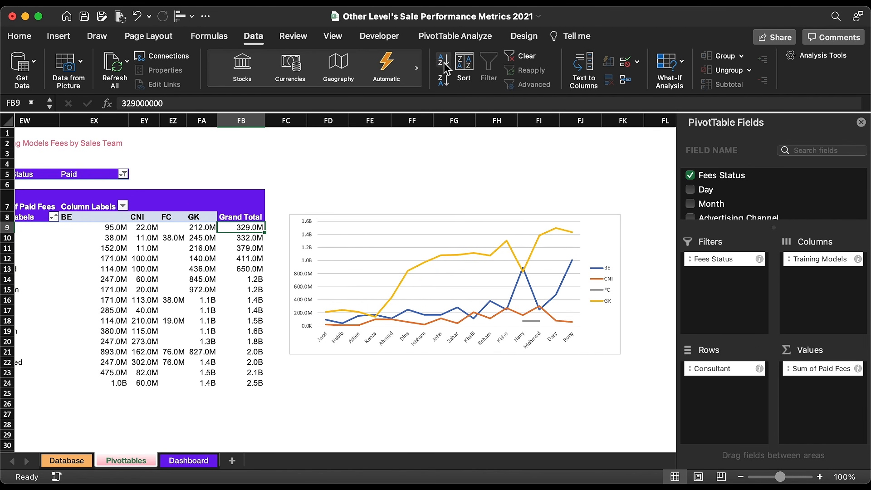
# Place the line chart's legend in its bottom-right corner and set the major gridlines' width to 0.5 pt
pyautogui.click(606, 280)
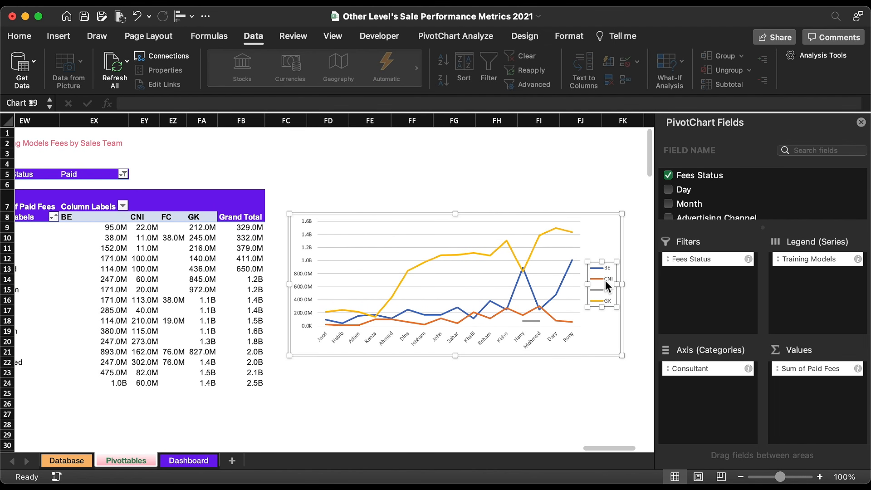
pyautogui.click(525, 35)
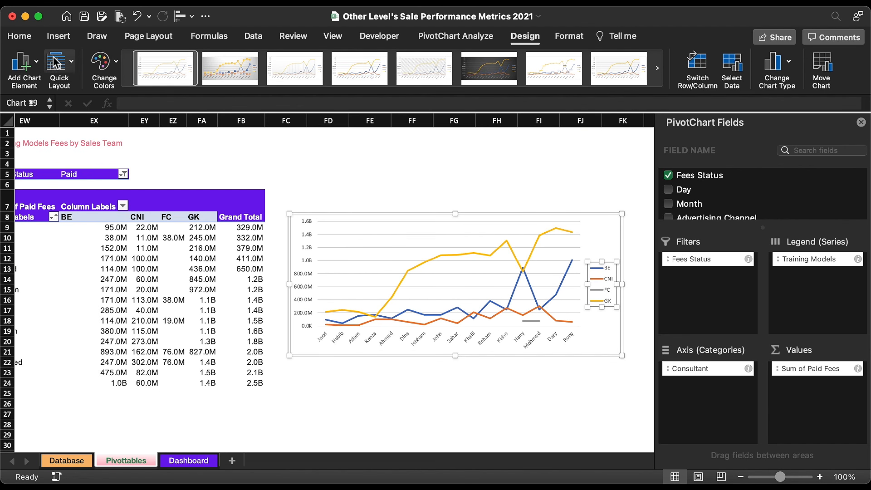
pyautogui.click(20, 62)
pyautogui.moveTo(70, 193)
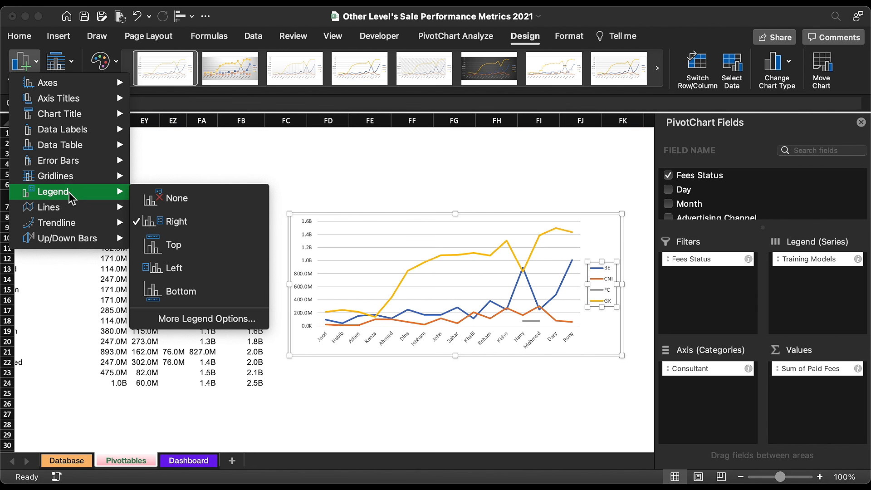
pyautogui.click(181, 289)
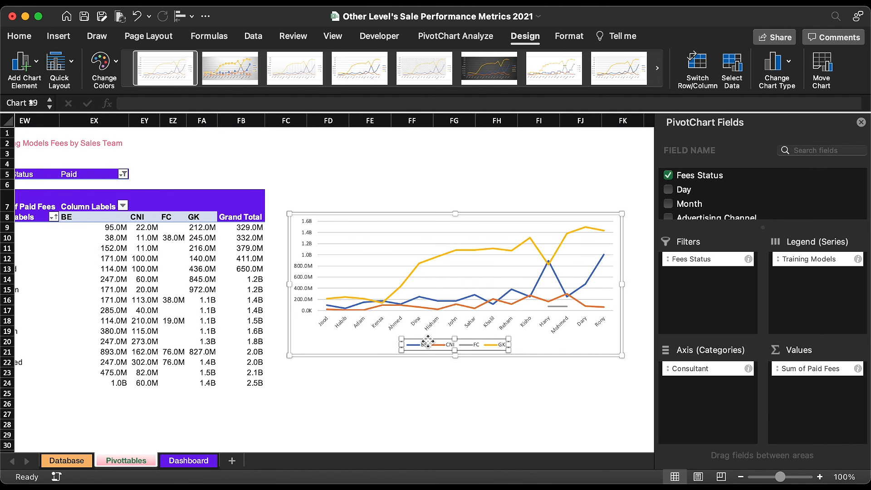
pyautogui.moveTo(428, 341); pyautogui.dragTo(530, 341)
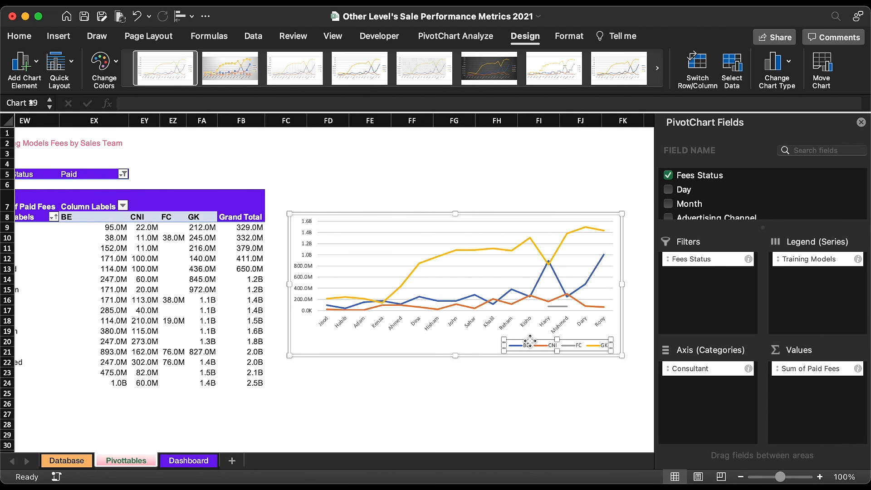
pyautogui.doubleClick(445, 243)
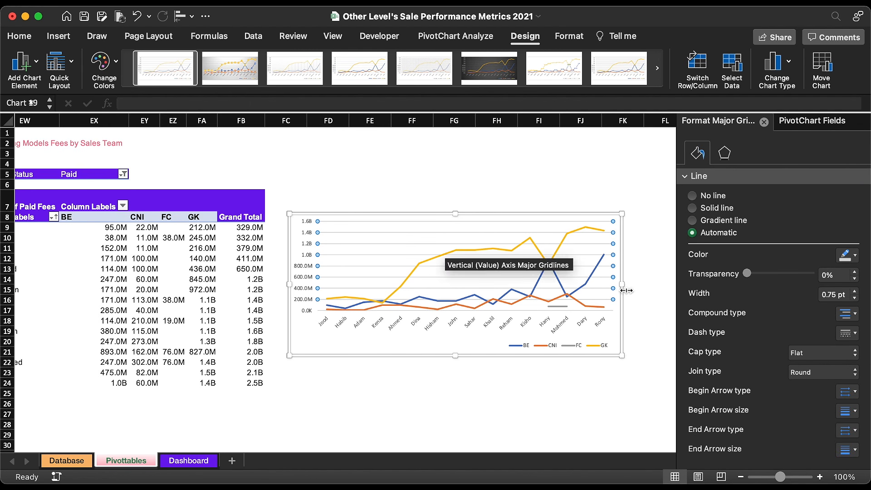
pyautogui.click(856, 298)
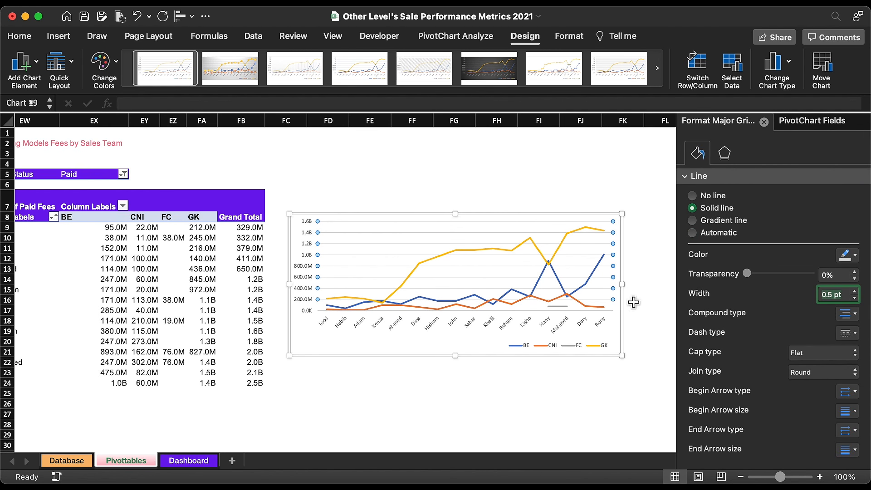
# Recolor the chart's FC series line with the recently used pink
pyautogui.click(559, 306)
pyautogui.hscroll(1, 560, 307)
pyautogui.click(851, 281)
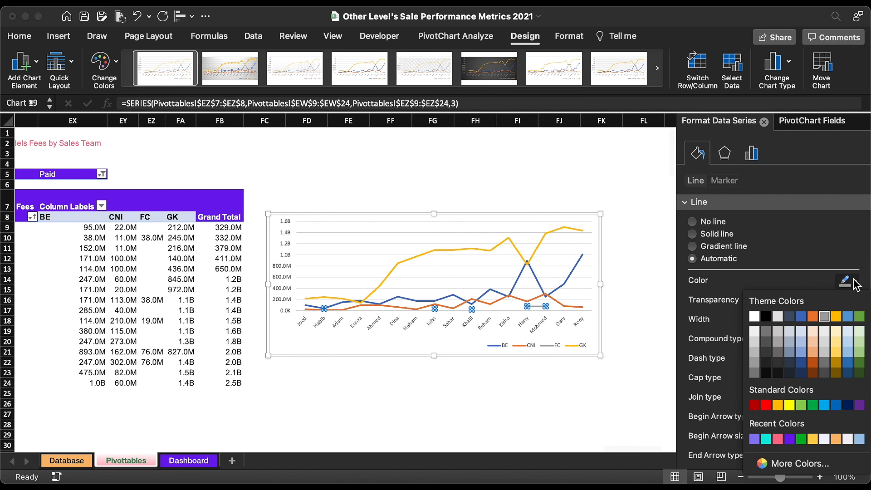
pyautogui.click(778, 440)
# Recolor the CNI series line turquoise and set its width to 1 pt
pyautogui.click(565, 307)
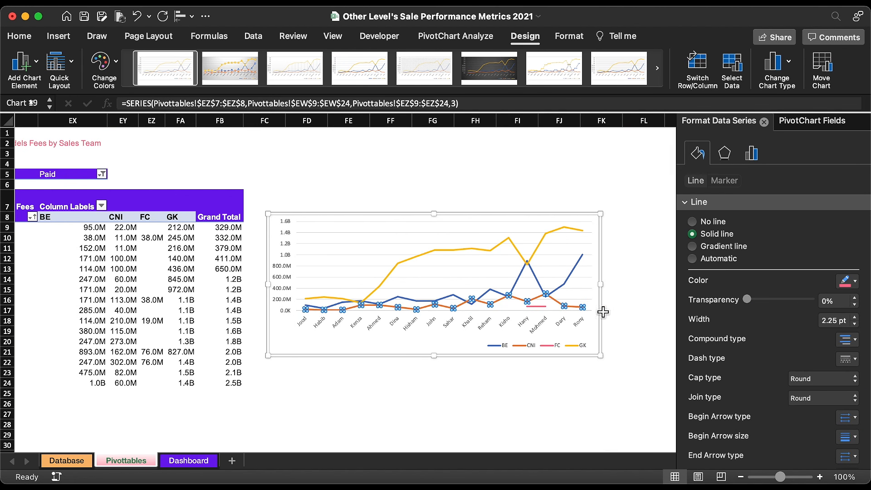
pyautogui.click(849, 282)
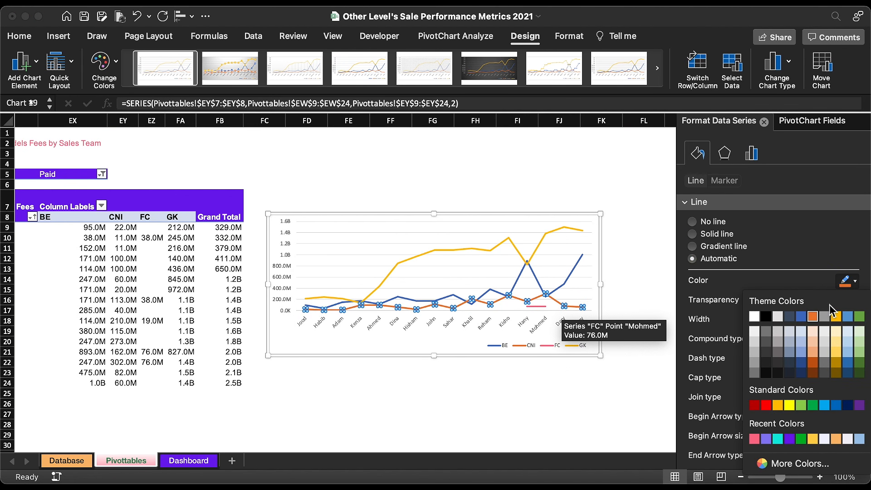
pyautogui.click(778, 439)
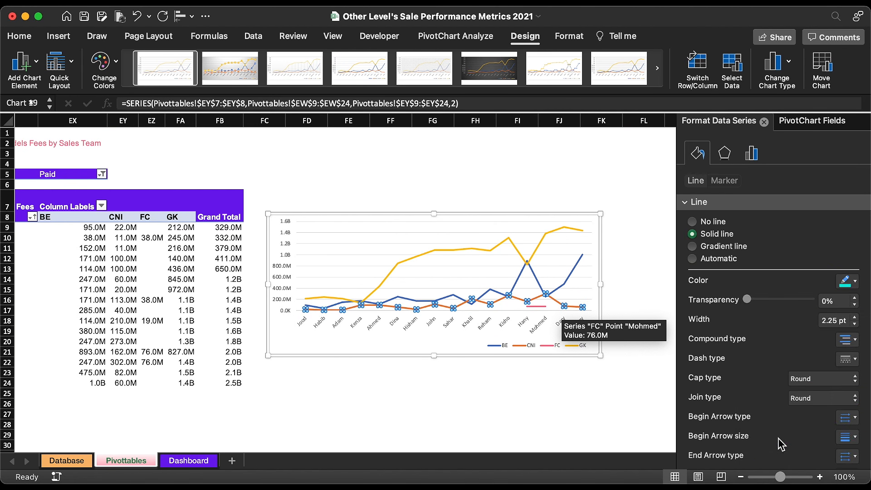
pyautogui.click(855, 325)
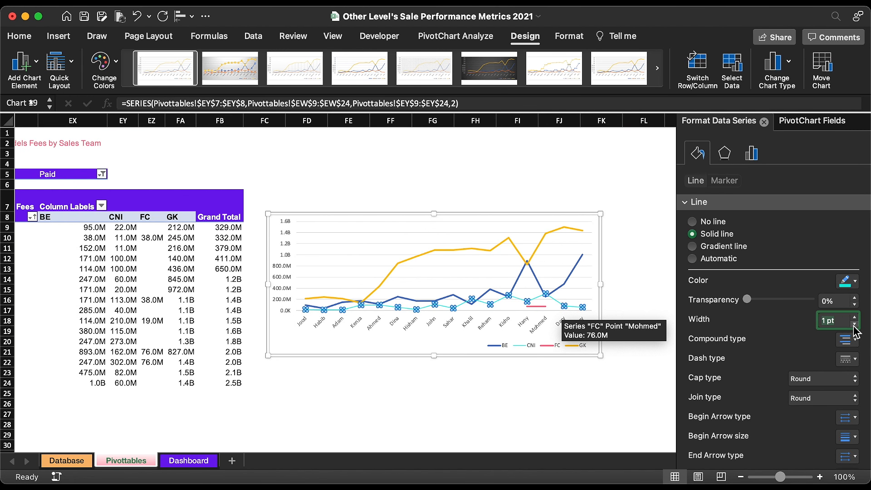
# Recolor the BE series line with the recently used yellow and set its width to 1 pt
pyautogui.click(568, 285)
pyautogui.click(845, 281)
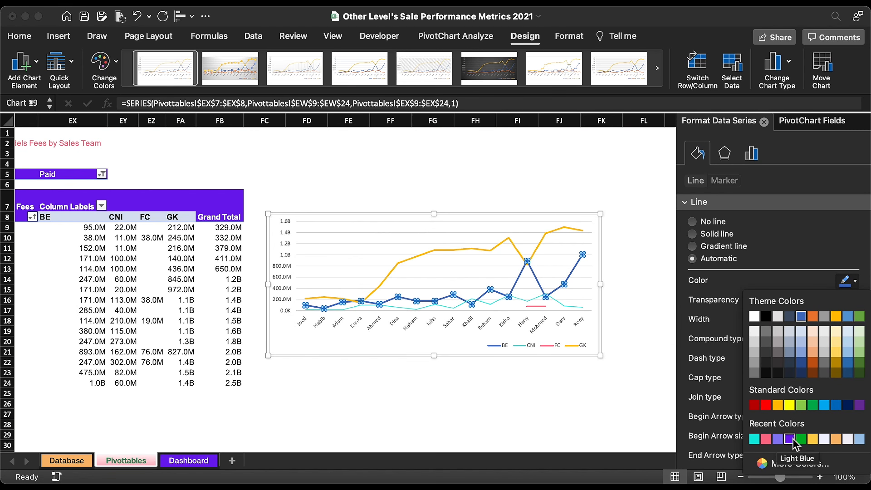
pyautogui.click(813, 439)
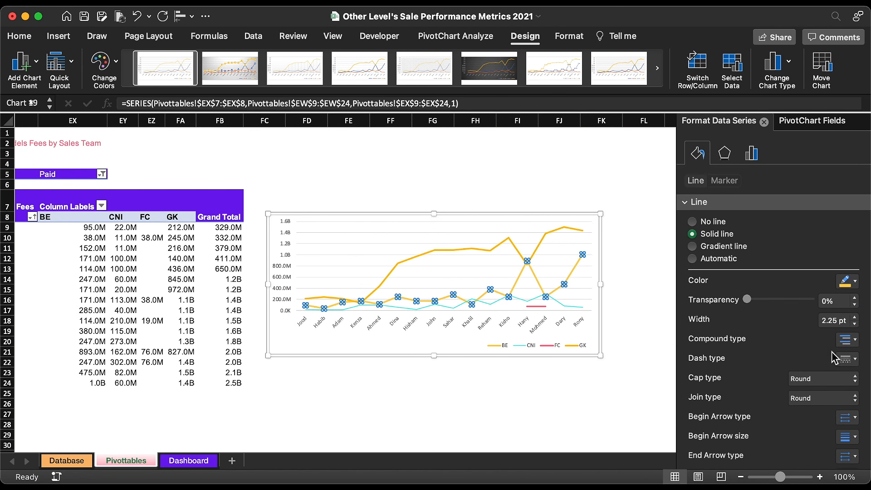
pyautogui.click(856, 325)
pyautogui.click(856, 325)
pyautogui.click(856, 325)
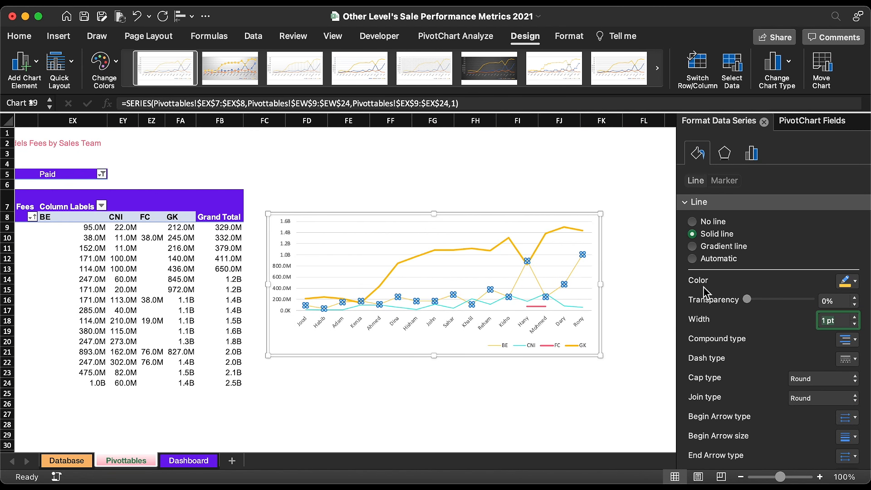
# Recolor the GK series line with the recently used purple and set its width to 1 pt
pyautogui.click(547, 241)
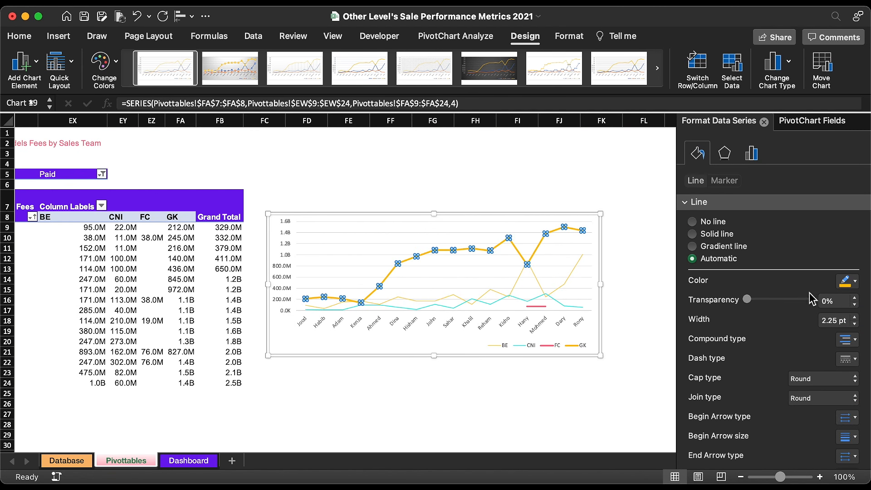
pyautogui.click(847, 283)
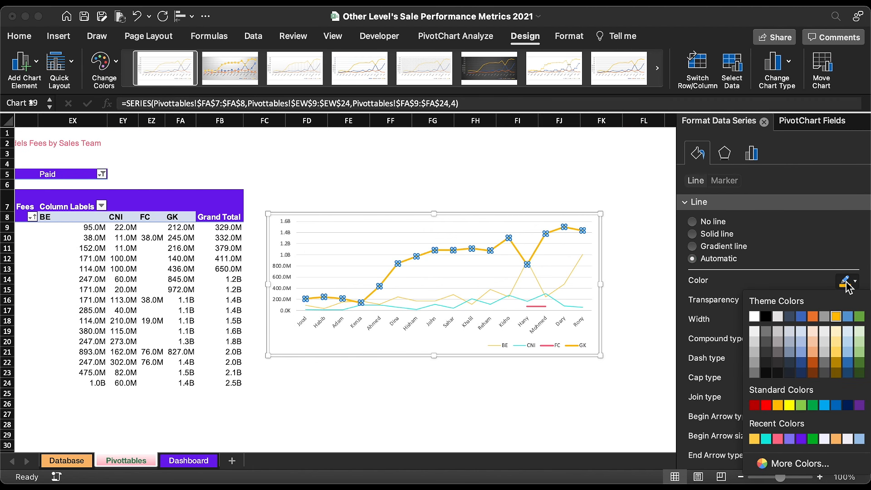
pyautogui.click(801, 439)
pyautogui.click(856, 325)
pyautogui.click(855, 325)
pyautogui.click(856, 325)
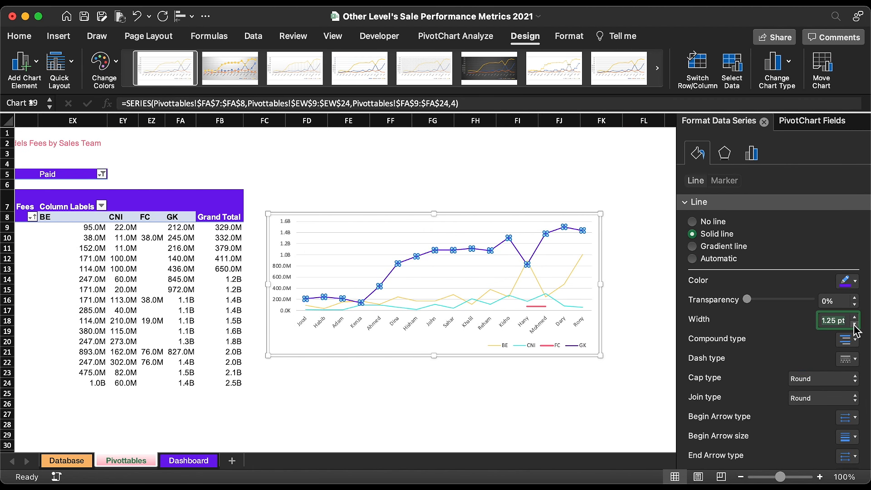
pyautogui.click(856, 325)
pyautogui.click(856, 325)
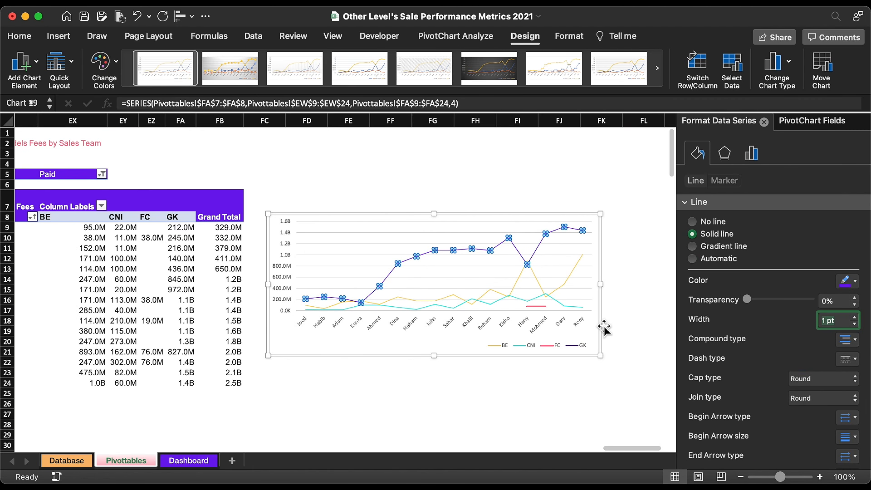
pyautogui.click(541, 326)
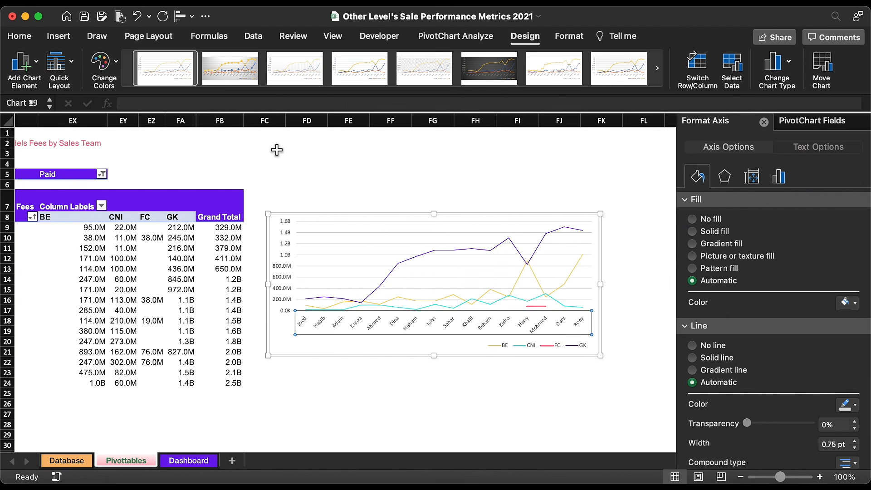
# Format the chart's horizontal axis labels in grey Arial text
pyautogui.click(19, 36)
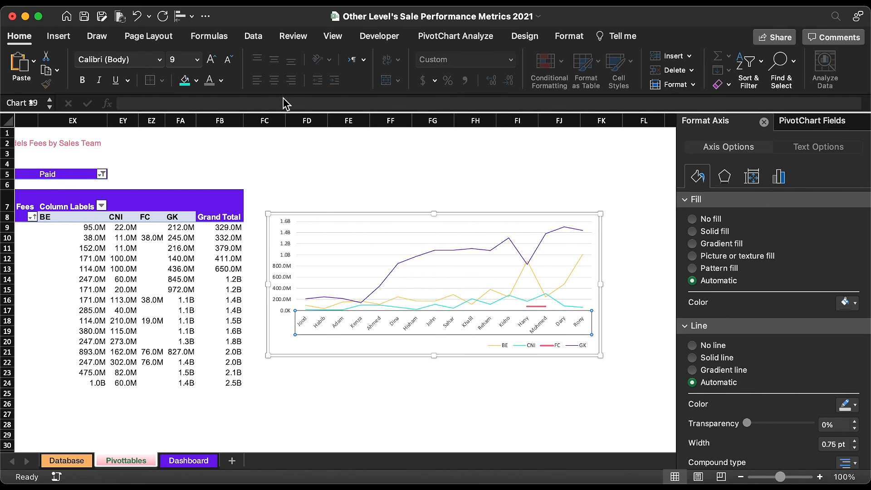
pyautogui.click(221, 81)
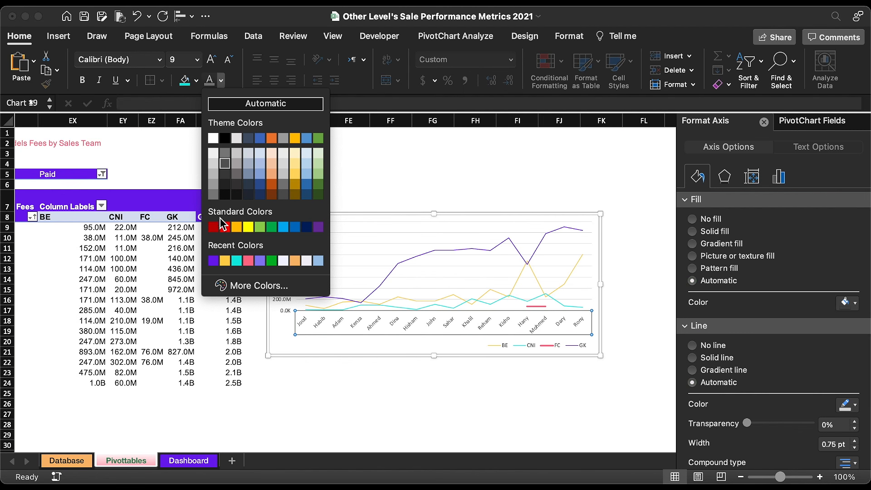
pyautogui.click(213, 184)
pyautogui.click(160, 59)
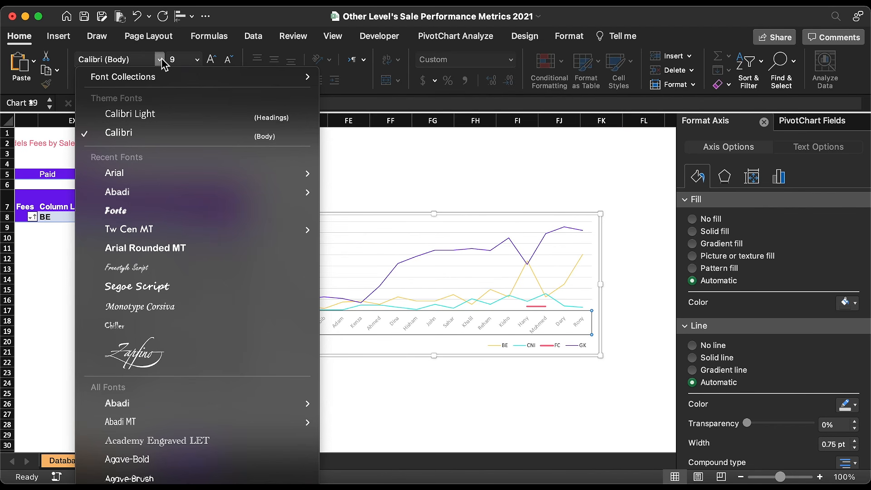
pyautogui.click(363, 268)
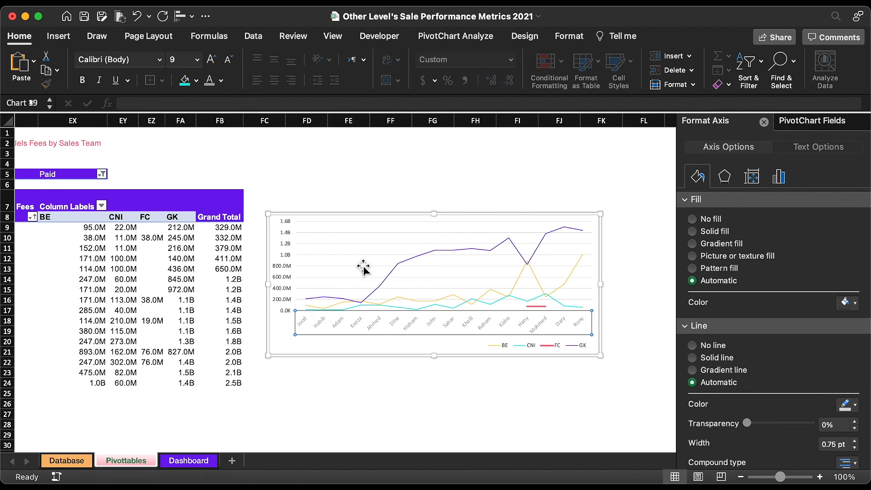
# Format the chart's vertical axis labels in grey Arial text
pyautogui.click(284, 268)
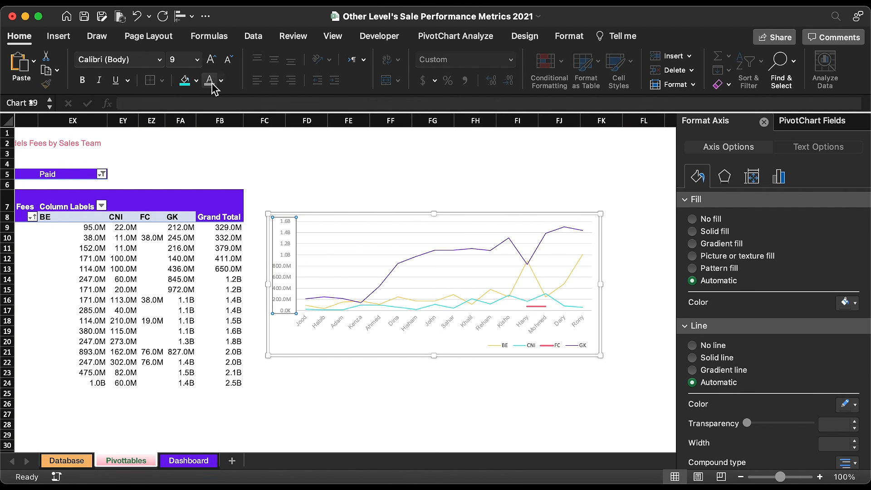
pyautogui.click(160, 59)
pyautogui.click(142, 173)
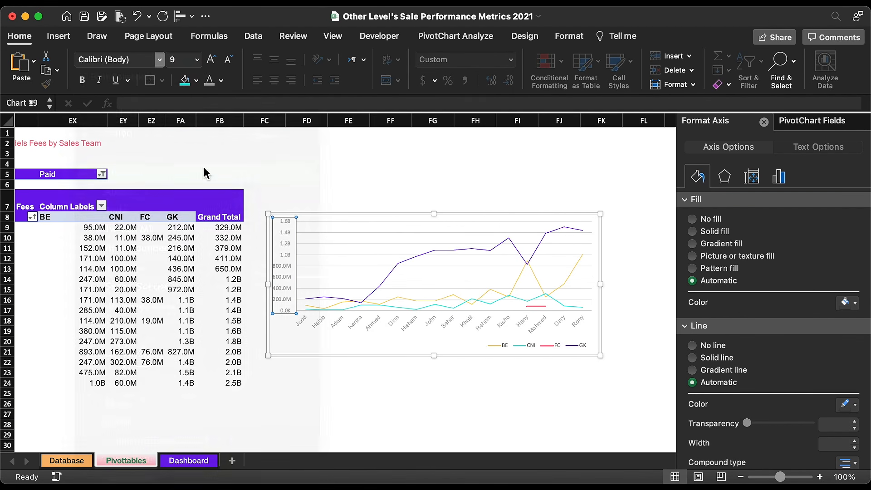
# Set the FC series line width to 1 pt
pyautogui.click(540, 307)
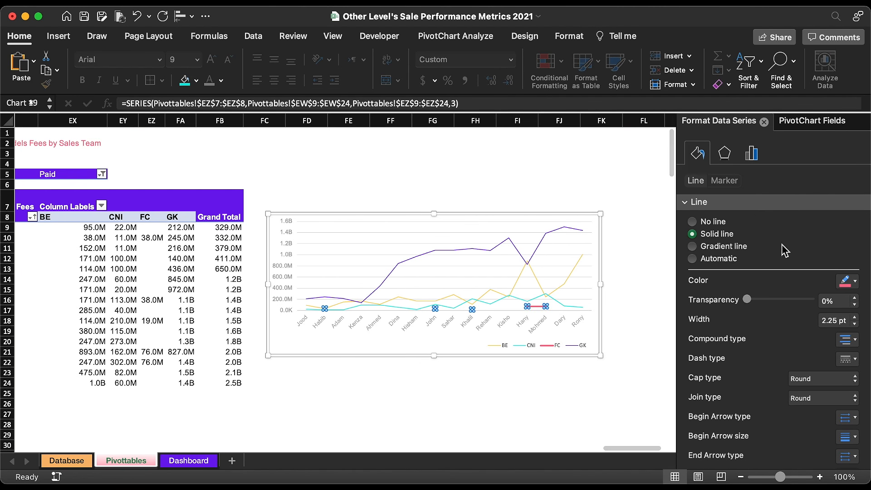
pyautogui.click(856, 324)
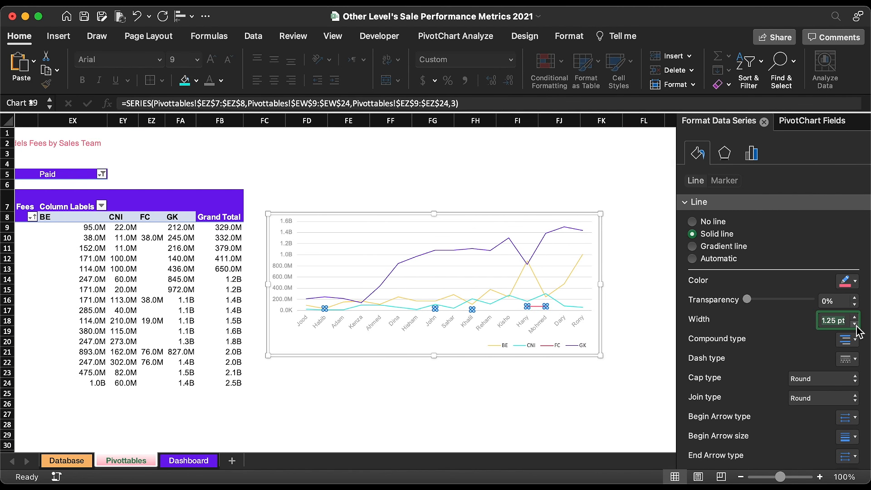
pyautogui.click(537, 188)
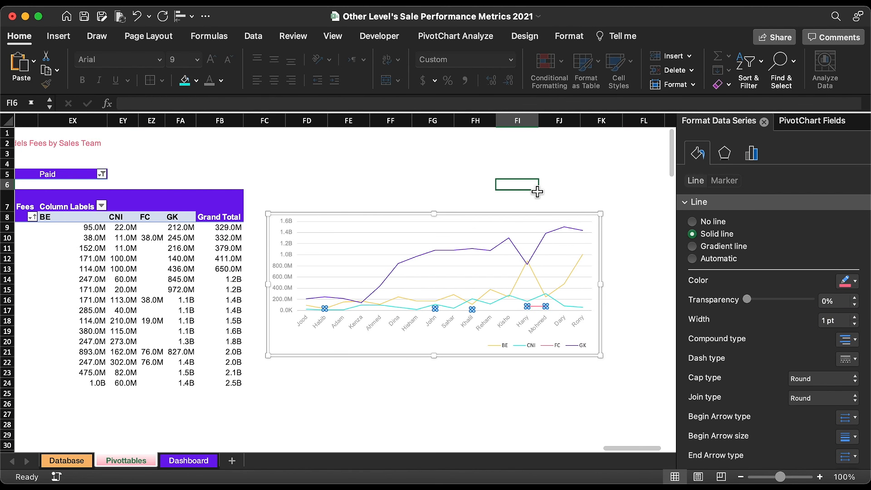
# Remove the outline and the fill from the line chart's chart area
pyautogui.click(525, 219)
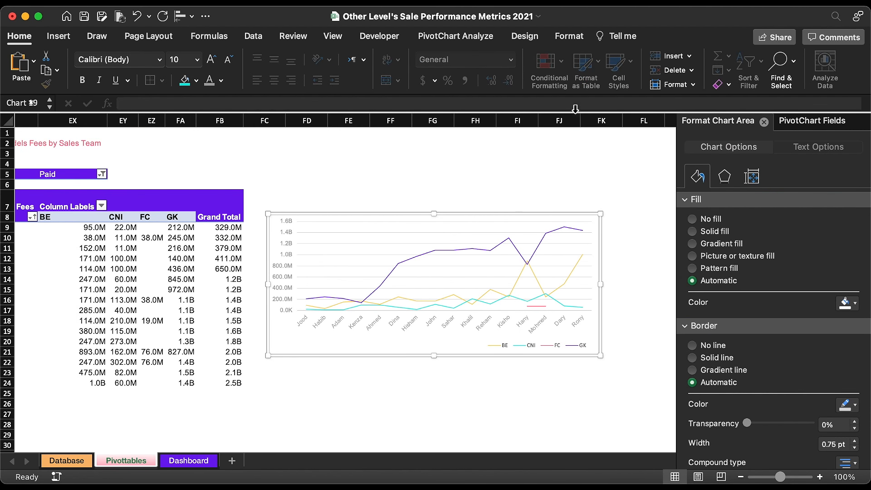
pyautogui.click(569, 36)
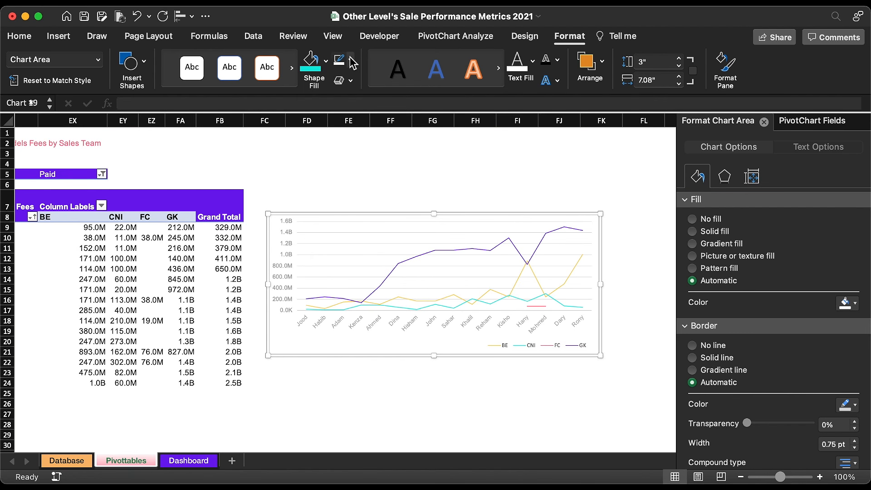
pyautogui.click(351, 60)
pyautogui.click(368, 100)
pyautogui.click(326, 61)
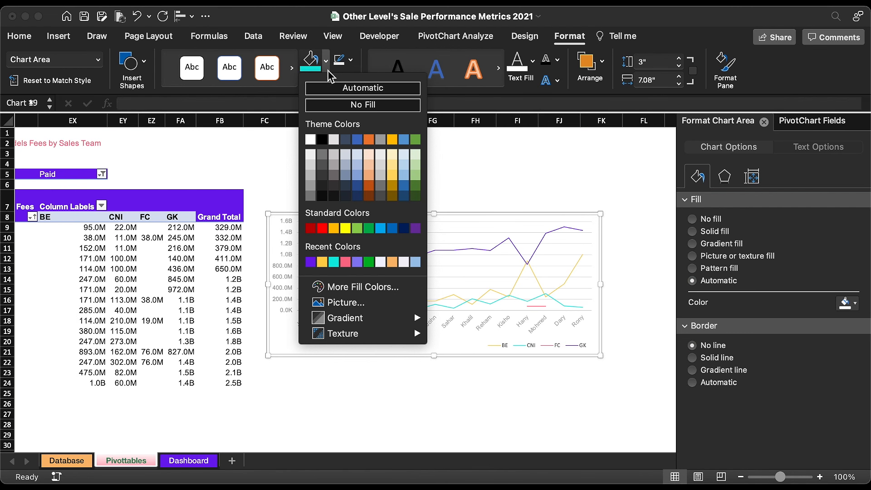
pyautogui.click(336, 108)
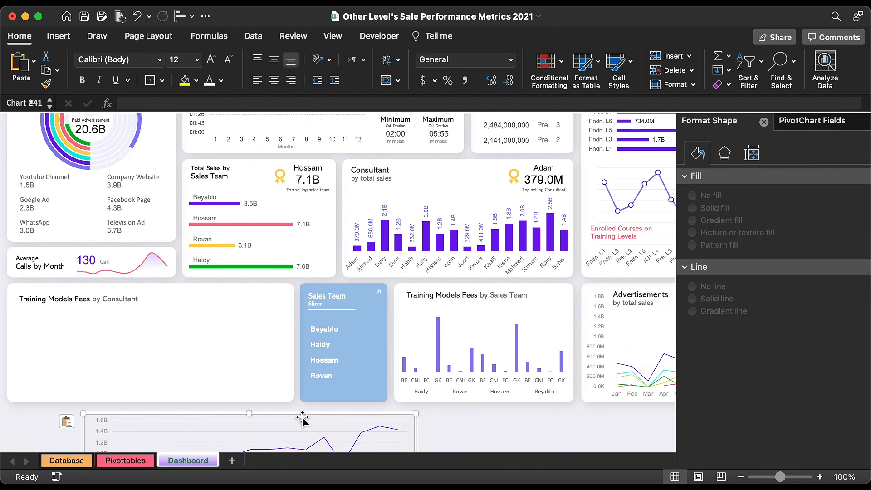
# Place the pasted line chart in the Dashboard's Training Models Fees by Consultant card and resize it to fit
pyautogui.moveTo(302, 416); pyautogui.dragTo(229, 273)
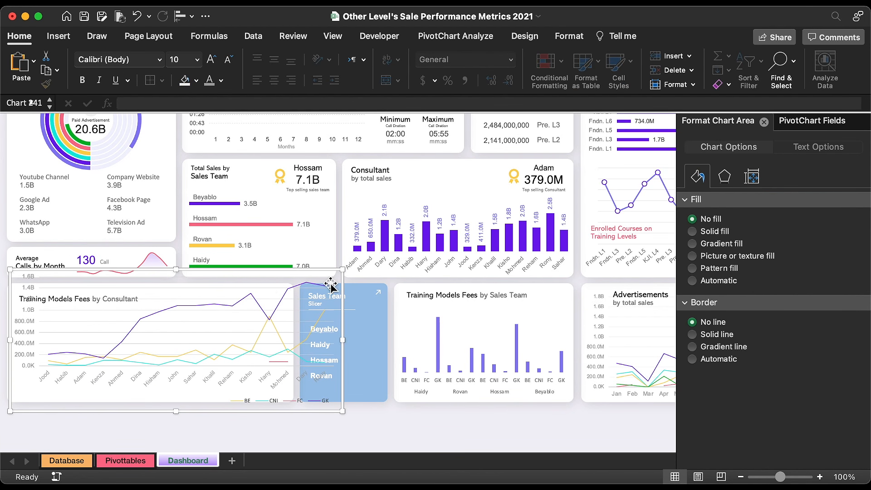
pyautogui.moveTo(346, 272); pyautogui.dragTo(265, 309)
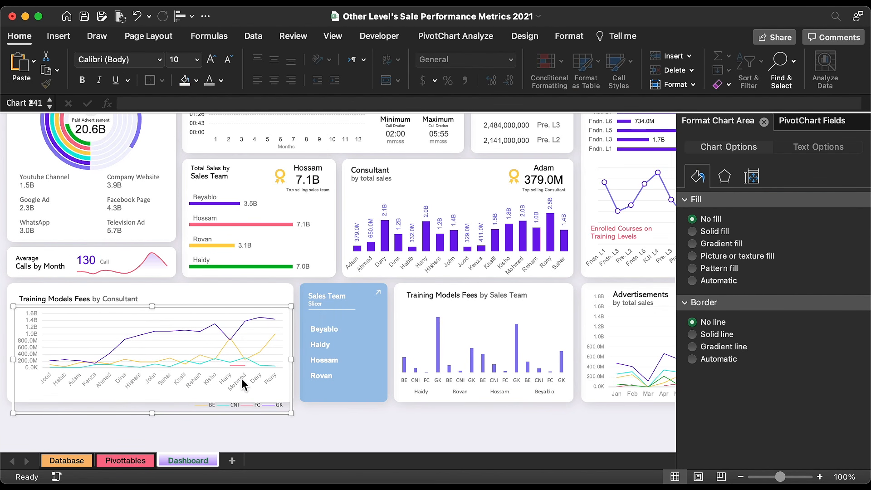
pyautogui.moveTo(157, 413); pyautogui.dragTo(158, 405)
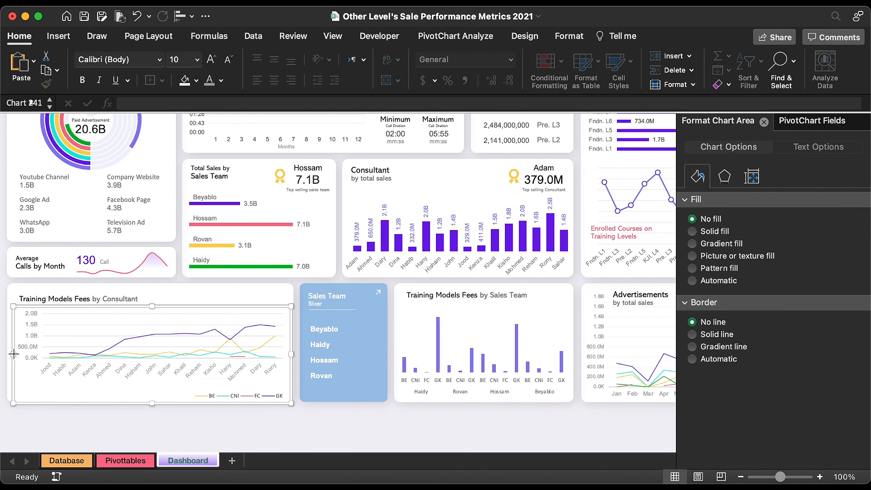
# Move the Training Models Fees by Consultant title to the card's lower edge and shift the line chart up to the card's upper edge
pyautogui.click(72, 291)
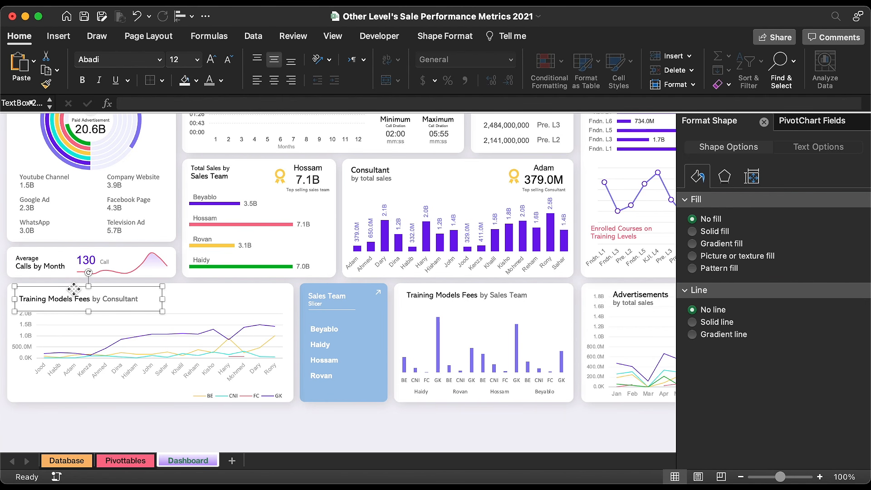
pyautogui.moveTo(74, 288); pyautogui.dragTo(65, 378)
pyautogui.click(123, 330)
pyautogui.moveTo(173, 306); pyautogui.dragTo(175, 299)
pyautogui.moveTo(150, 300); pyautogui.dragTo(153, 287)
# Extend the line chart's plot area slightly downward toward the card title
pyautogui.click(175, 351)
pyautogui.click(171, 354)
pyautogui.click(111, 300)
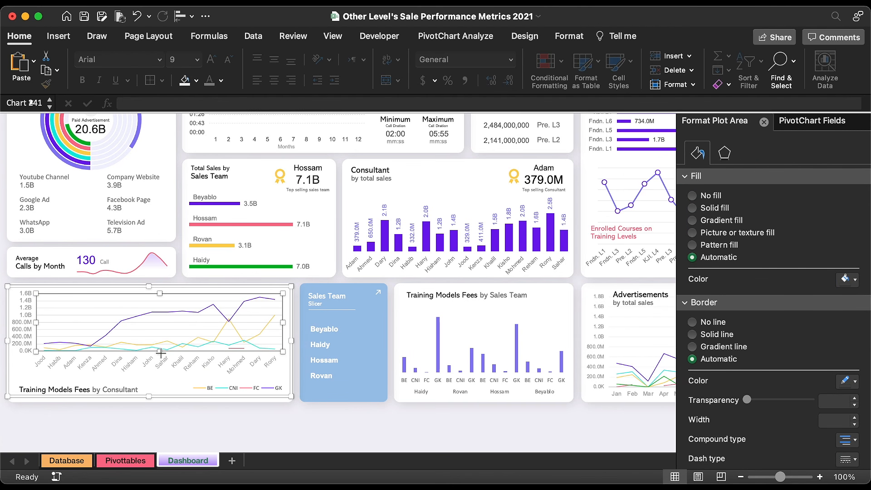
pyautogui.moveTo(161, 353); pyautogui.dragTo(162, 358)
# Set the line chart's legend to Arial size 10 and widen it to fit all four series names
pyautogui.click(290, 416)
pyautogui.click(261, 389)
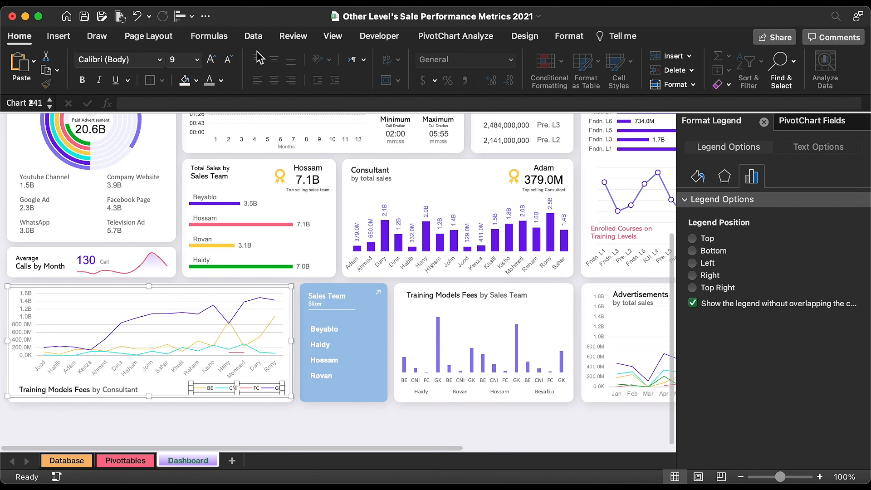
pyautogui.click(215, 61)
pyautogui.click(159, 59)
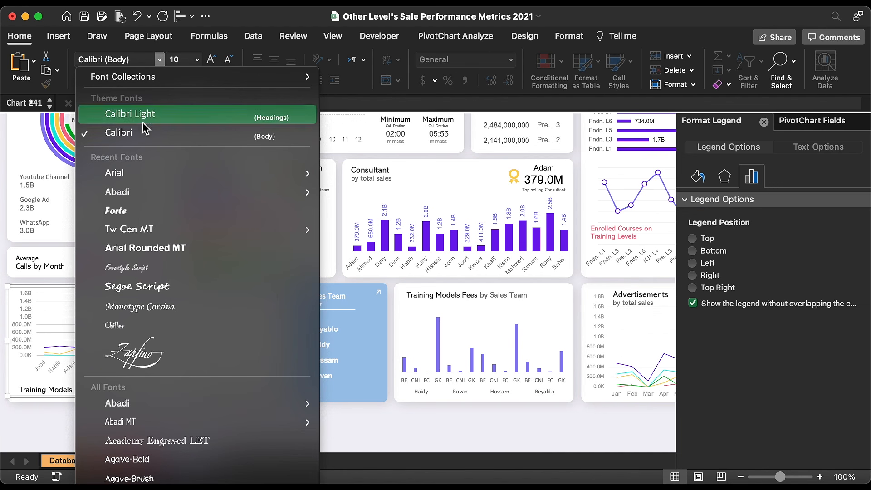
pyautogui.press('Escape')
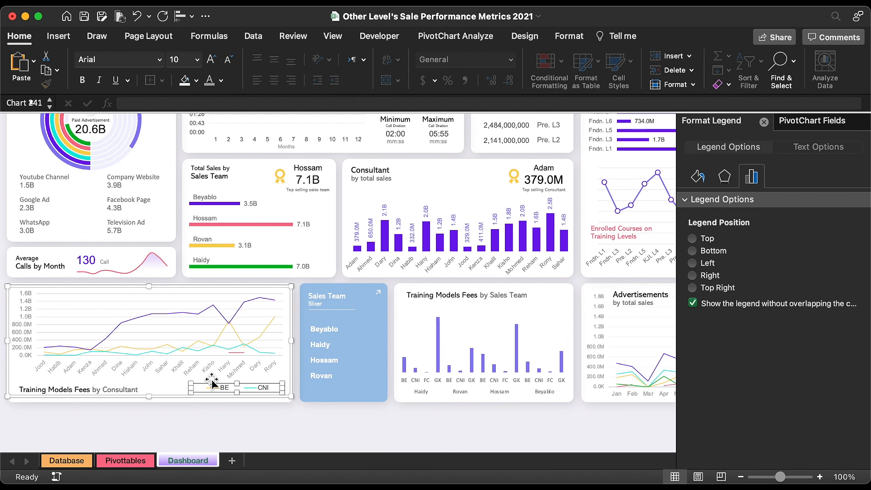
pyautogui.moveTo(193, 389); pyautogui.dragTo(155, 390)
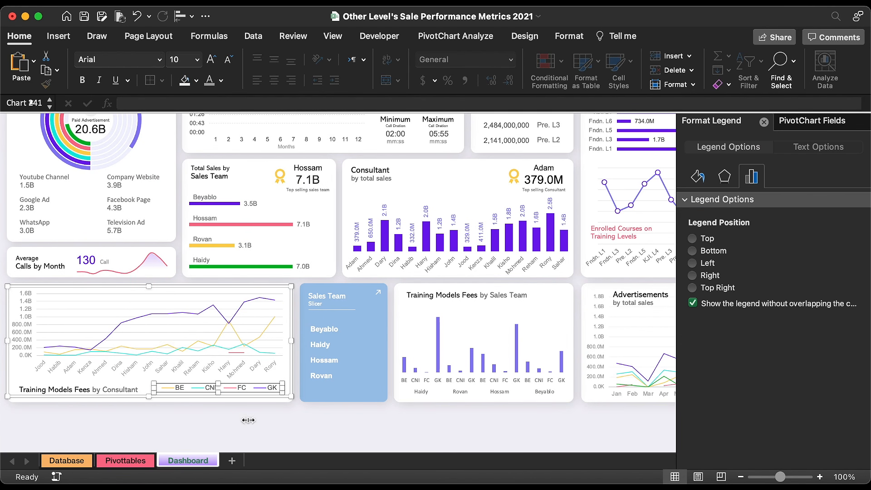
pyautogui.click(274, 424)
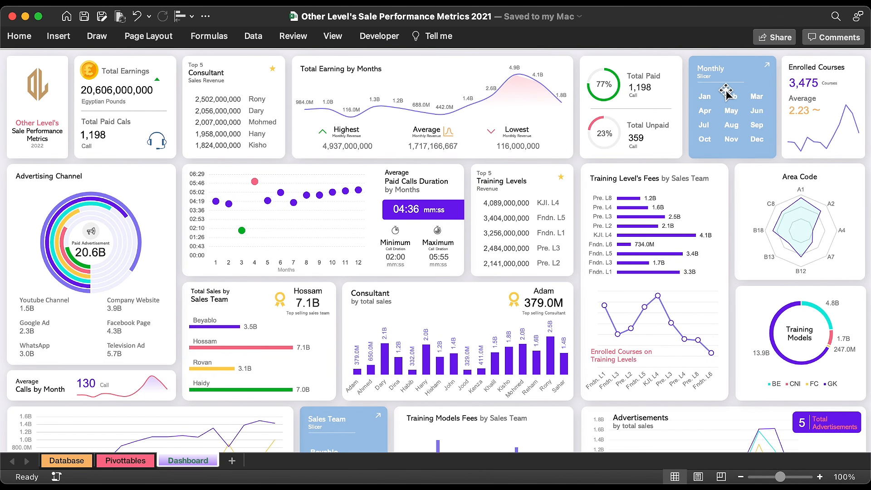
# Review which PivotTables are connected to the Monthly slicer in its report connections
pyautogui.click(724, 90)
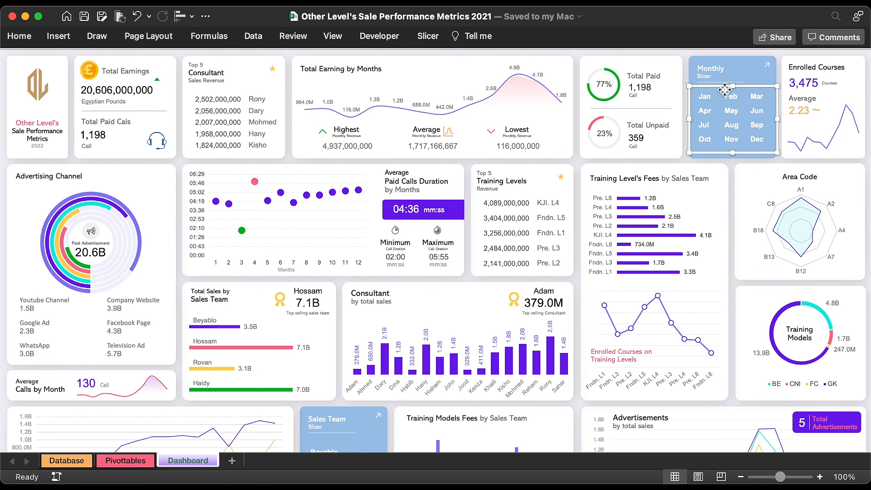
pyautogui.rightClick(724, 90)
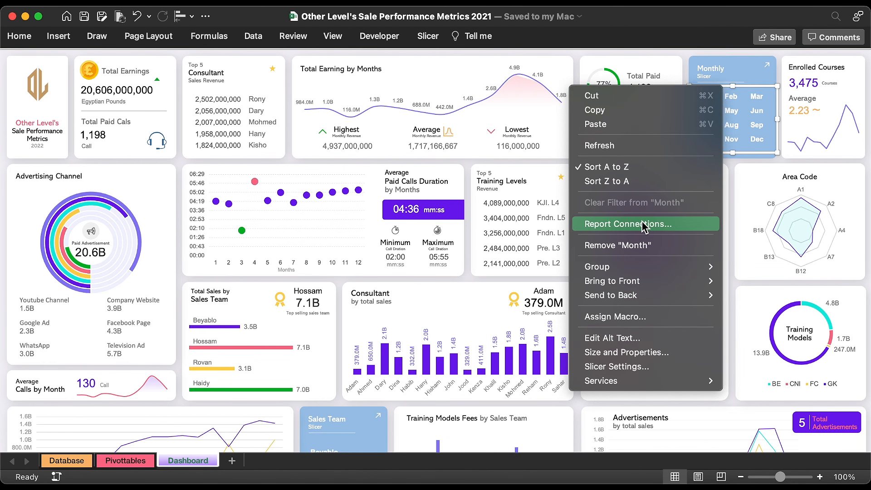
pyautogui.click(683, 224)
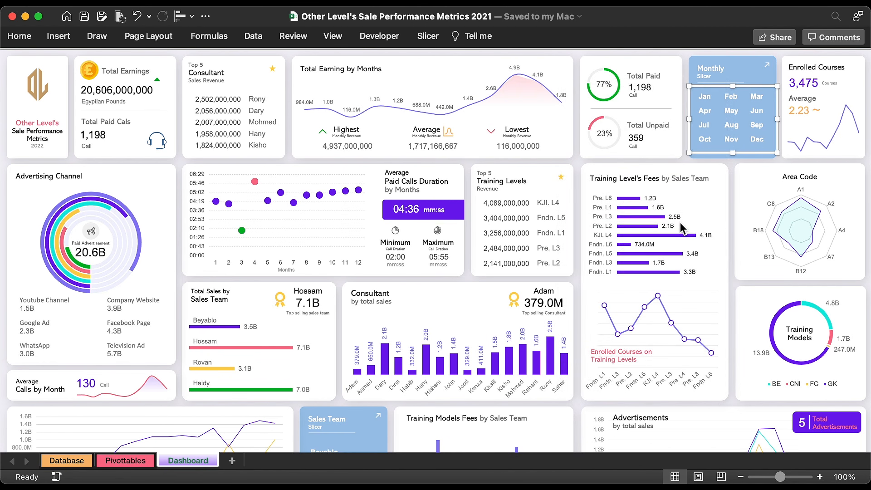
pyautogui.moveTo(575, 253); pyautogui.dragTo(552, 448)
pyautogui.scroll(3, 445, 313)
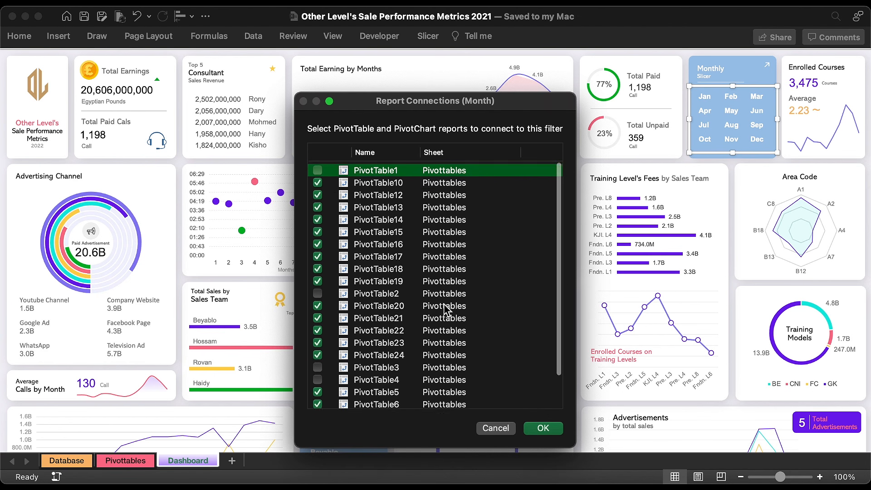
pyautogui.click(496, 428)
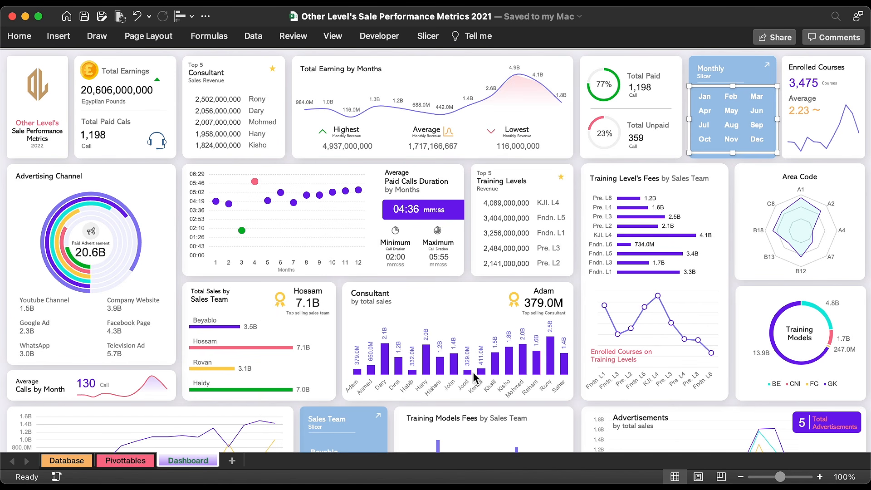
# Show the formula bar on the Pivottables sheet
pyautogui.click(131, 460)
pyautogui.hscroll(-10, 314, 258)
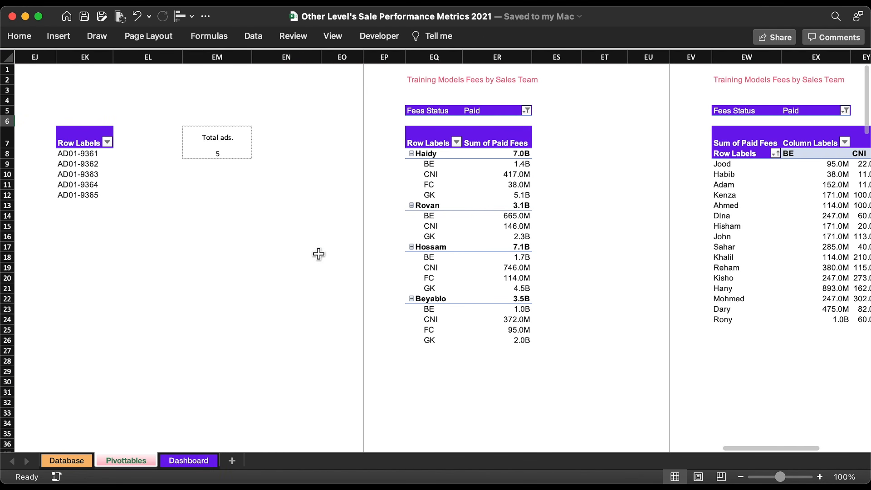
pyautogui.click(333, 36)
pyautogui.click(339, 61)
pyautogui.click(366, 97)
# Rename the PivotTable under Advertisements by total sales as Adv_Monthly
pyautogui.hscroll(-15, 330, 272)
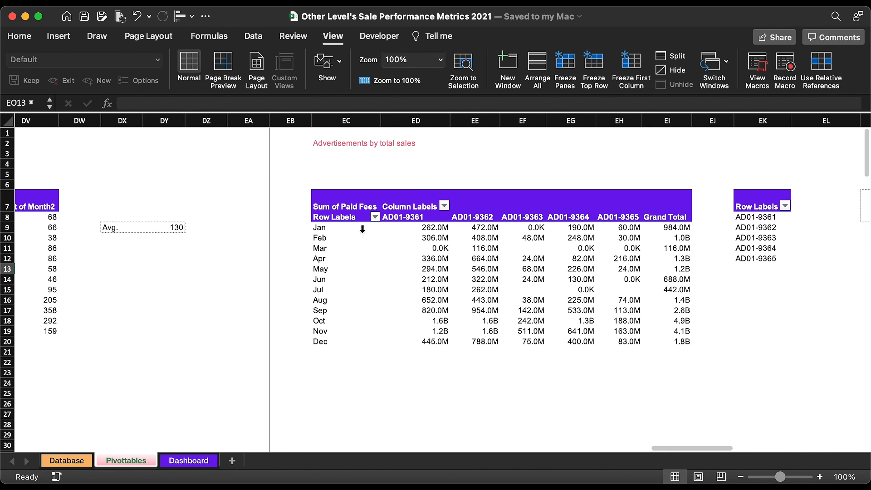
pyautogui.click(361, 235)
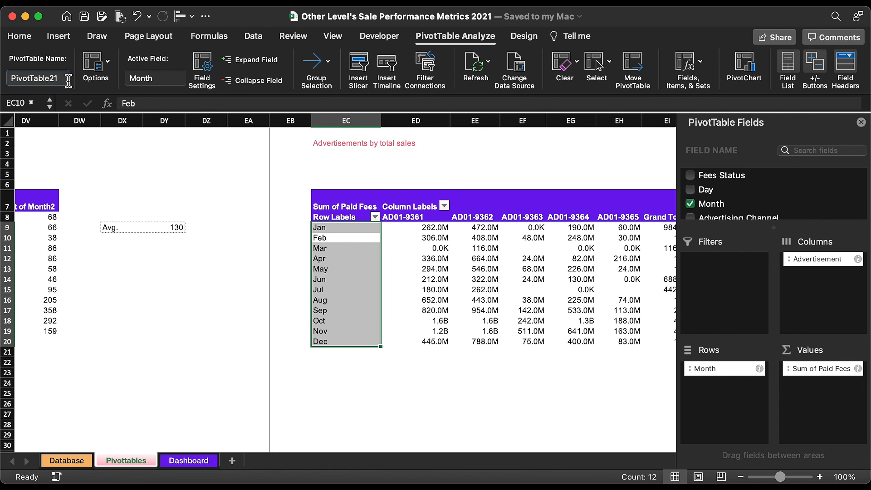
pyautogui.write('Adv_Monthly')
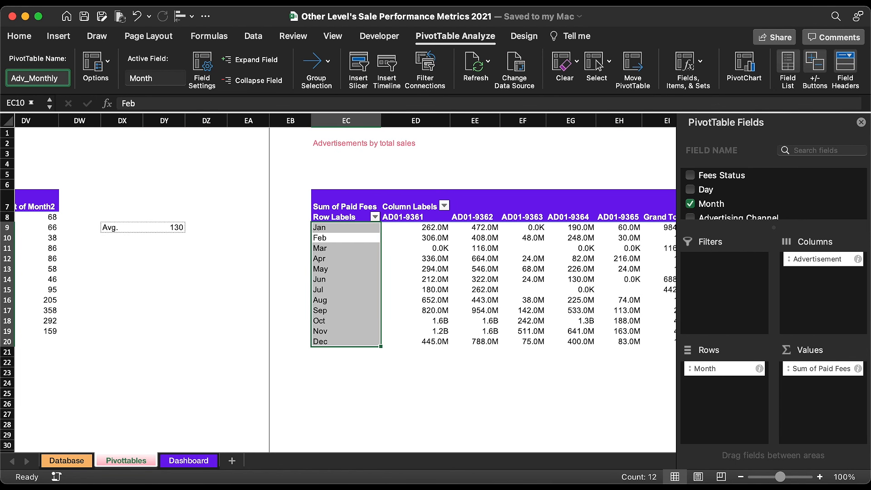
pyautogui.click(203, 353)
# Rename the PivotTable under Avg call by month paid & unpaid as Call_Monthly
pyautogui.hscroll(-5, 204, 355)
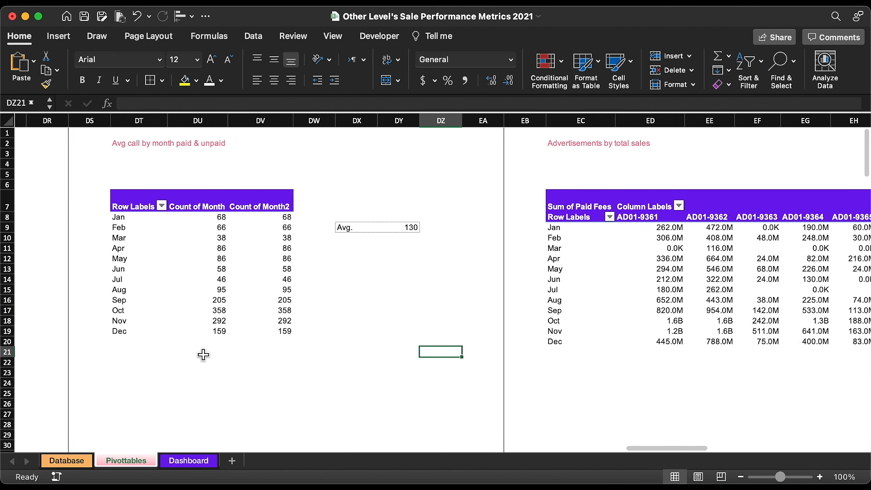
pyautogui.click(248, 301)
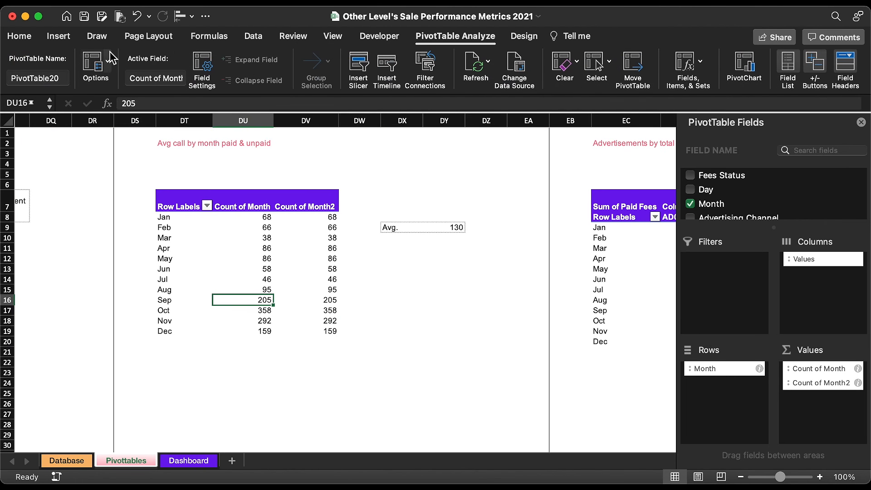
pyautogui.click(55, 80)
pyautogui.write('Call_Monthly')
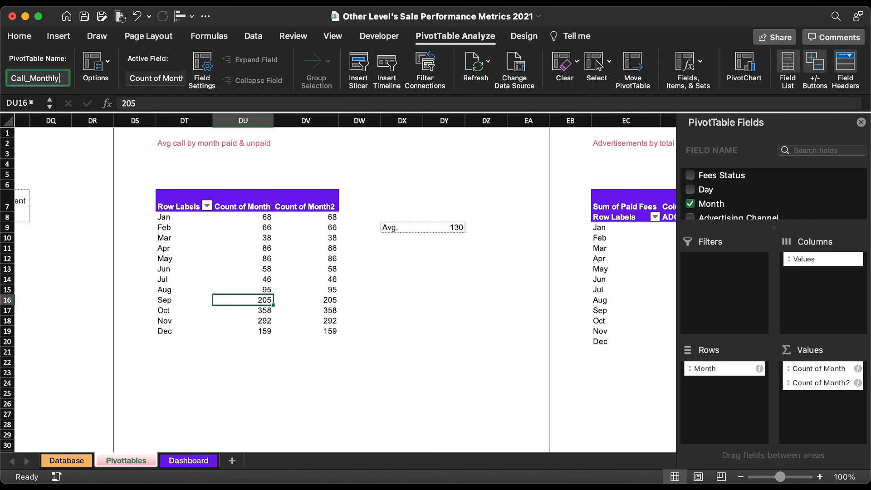
# Rename the PivotTable under Average Paid Calls Duration by Months as Dur_Monthly
pyautogui.press('Return')
pyautogui.hscroll(-15, 145, 347)
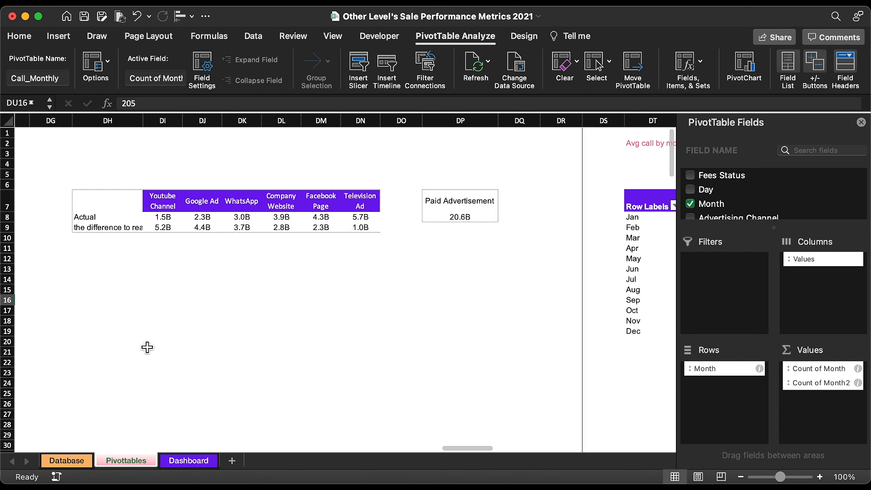
pyautogui.hscroll(-15, 147, 348)
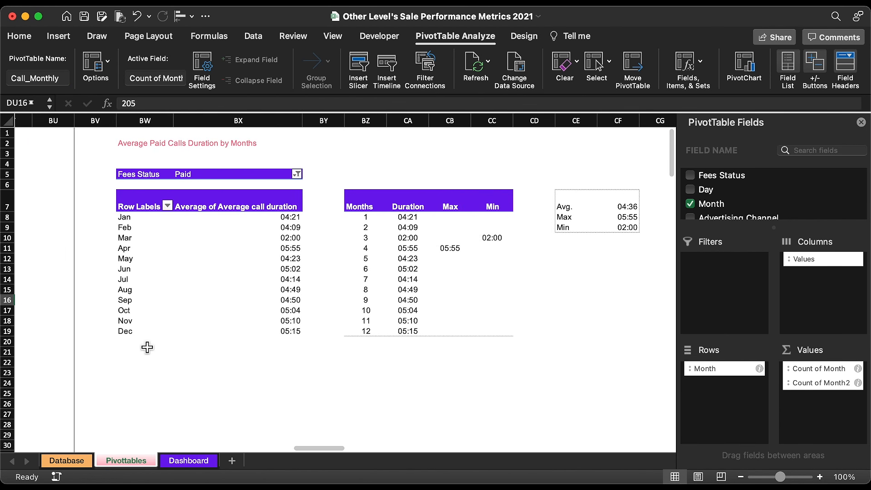
pyautogui.click(175, 270)
pyautogui.click(37, 78)
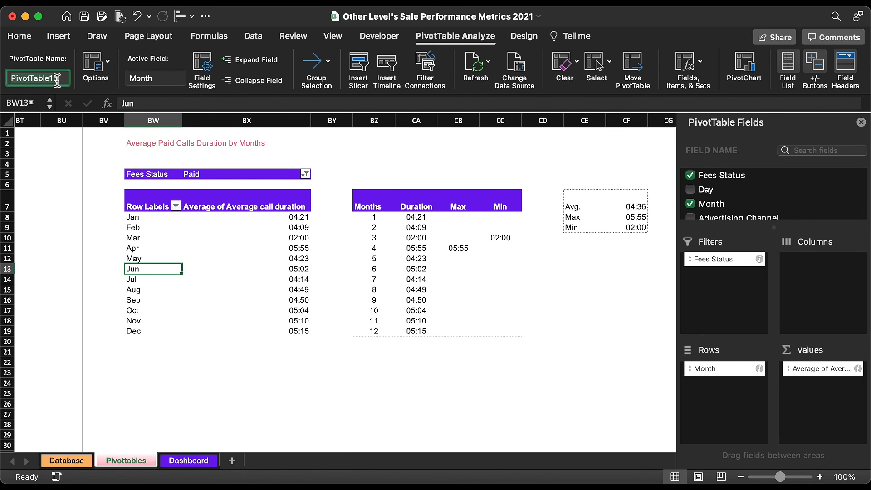
pyautogui.write('Dur_Monthly')
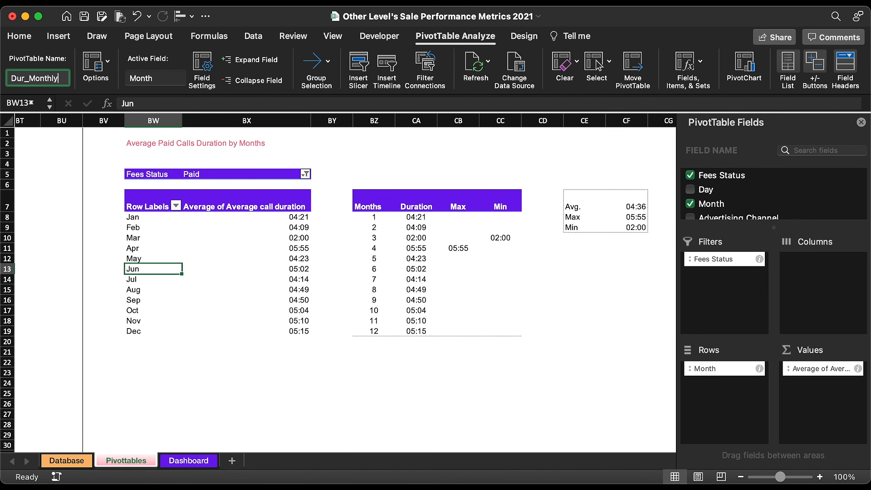
pyautogui.press('Return')
# Rename the PivotTable under Enrolled Courses, which sums the courses by month, as Enr_Monthly
pyautogui.hscroll(-15, 133, 405)
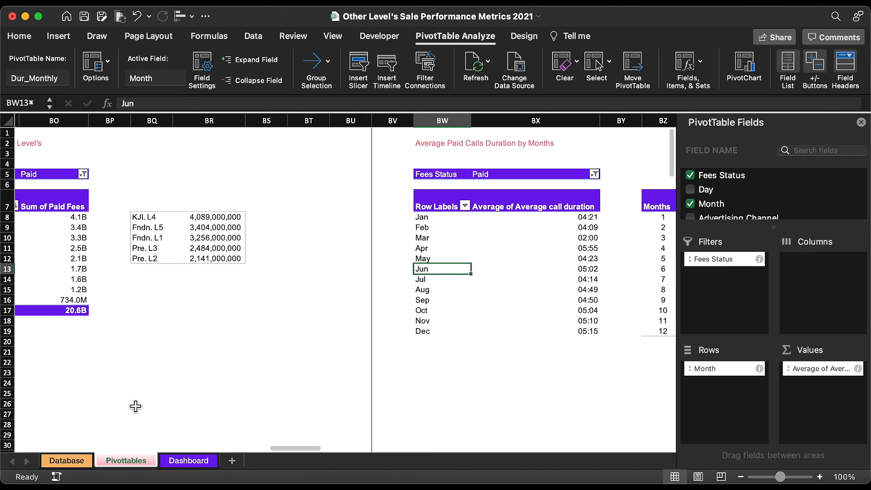
pyautogui.hscroll(-15, 135, 406)
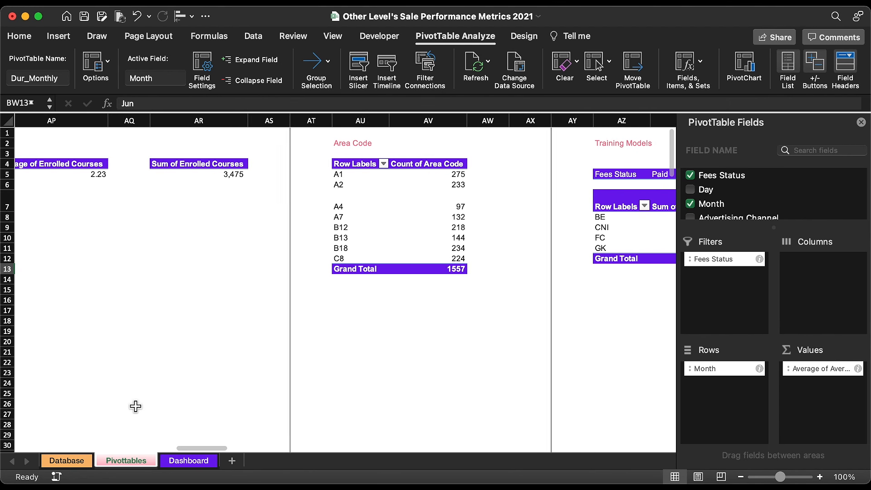
pyautogui.hscroll(-5, 135, 407)
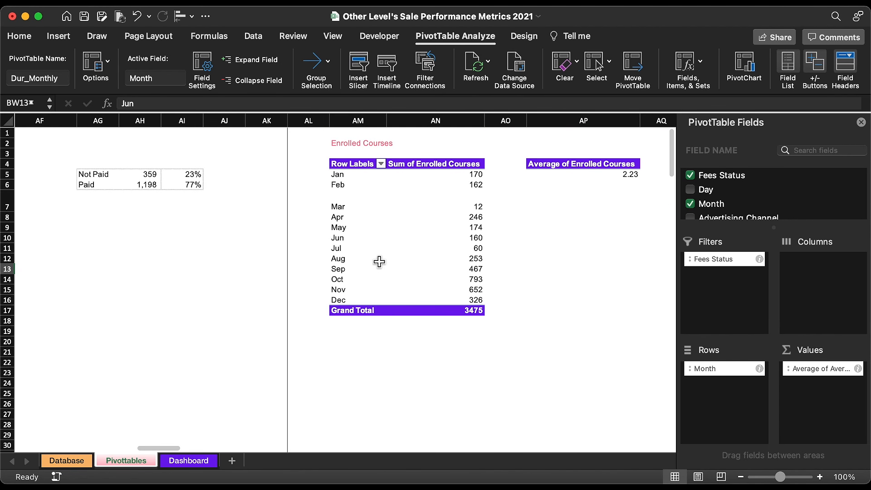
pyautogui.click(415, 248)
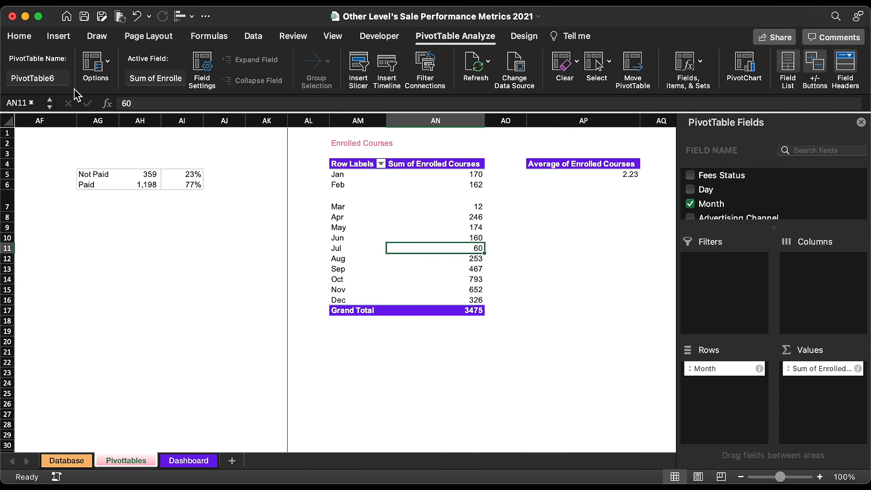
pyautogui.doubleClick(57, 78)
pyautogui.write('Enr_Monthly')
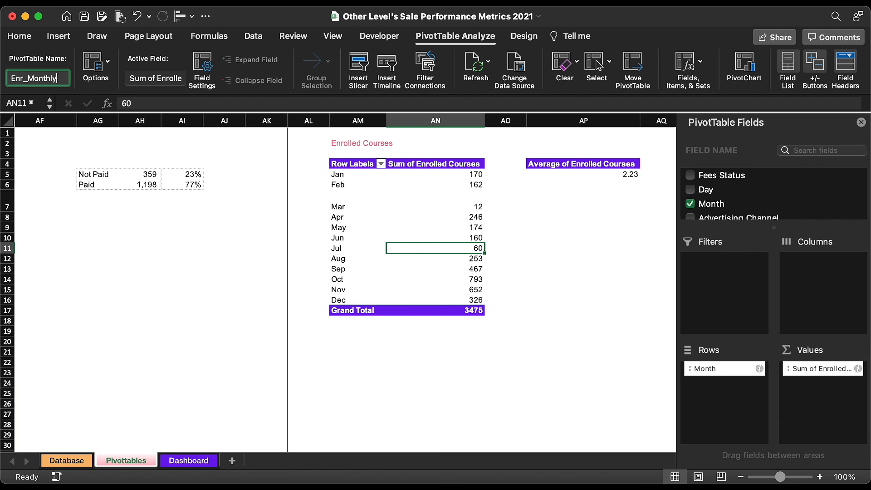
pyautogui.press('Return')
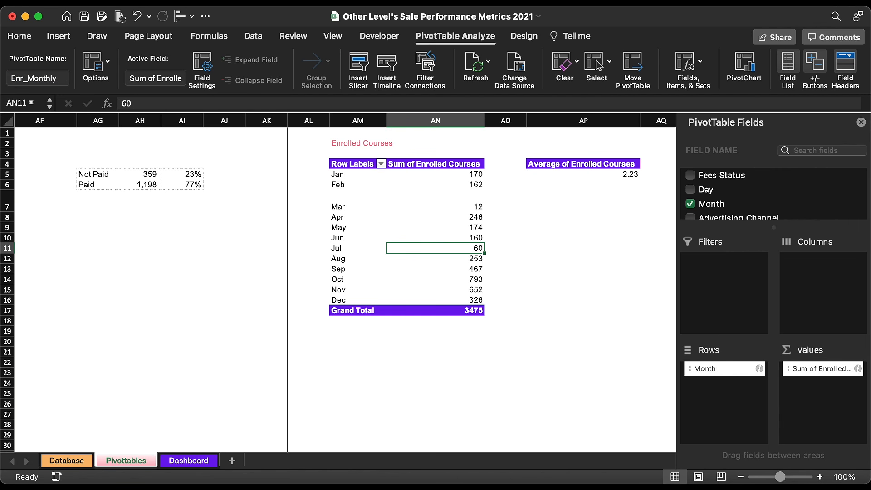
# Rename the PivotTable under Total Earnings by months as Ear_Monthly
pyautogui.hscroll(-15, 179, 341)
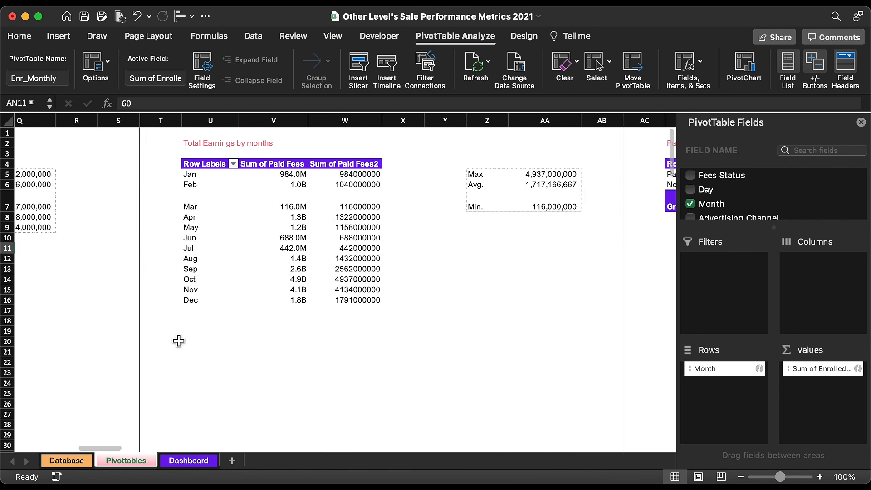
pyautogui.click(338, 226)
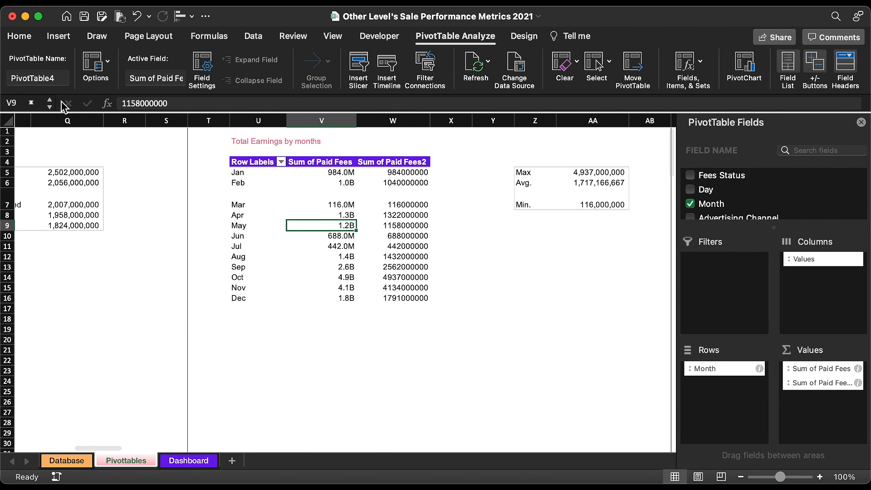
pyautogui.click(54, 82)
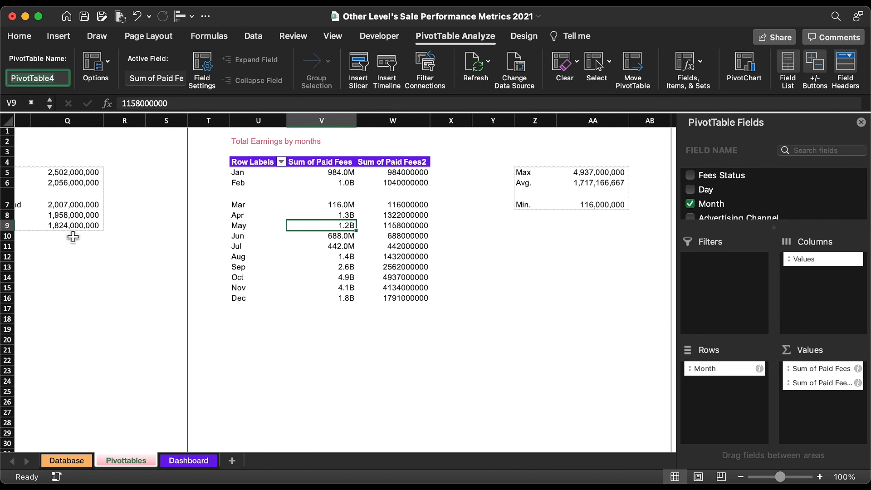
pyautogui.write('Ear_Monthly')
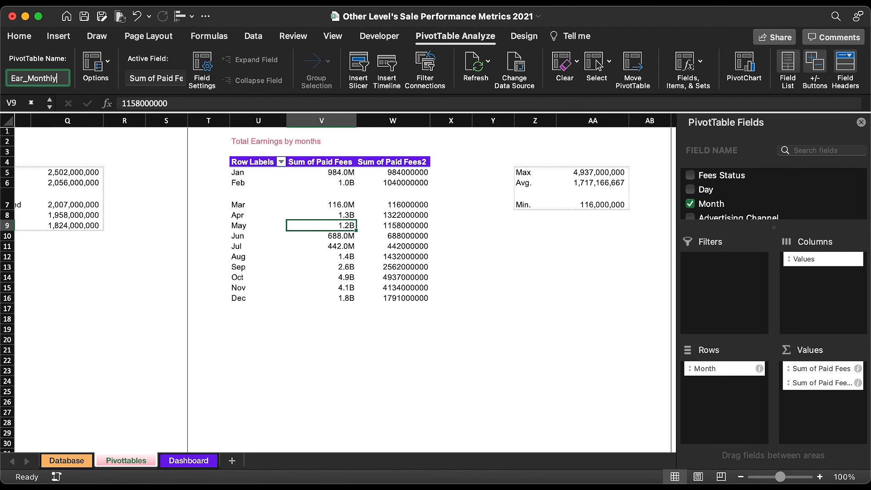
pyautogui.press('Return')
# In the report connections of the dashboard's Monthly slicer, disconnect Adv_Monthly, Call_Monthly, Dur_Monthly and Enr_Monthly
pyautogui.hscroll(-10, 124, 368)
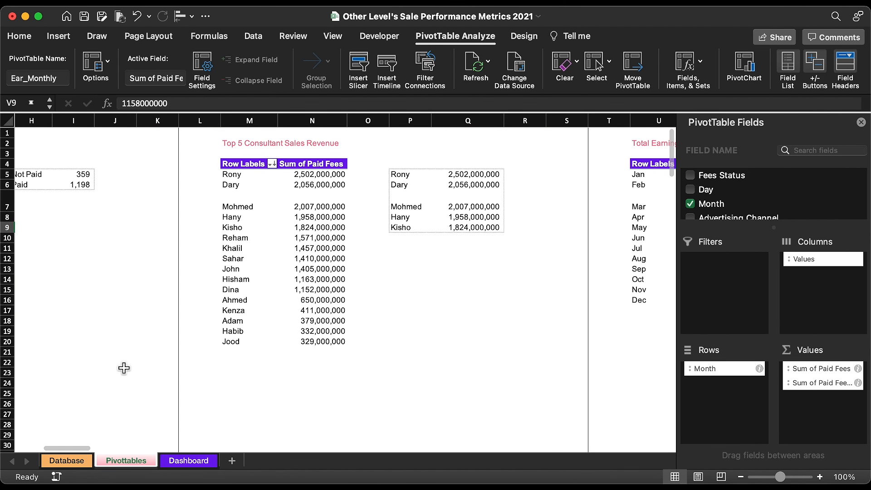
pyautogui.hscroll(-5, 201, 349)
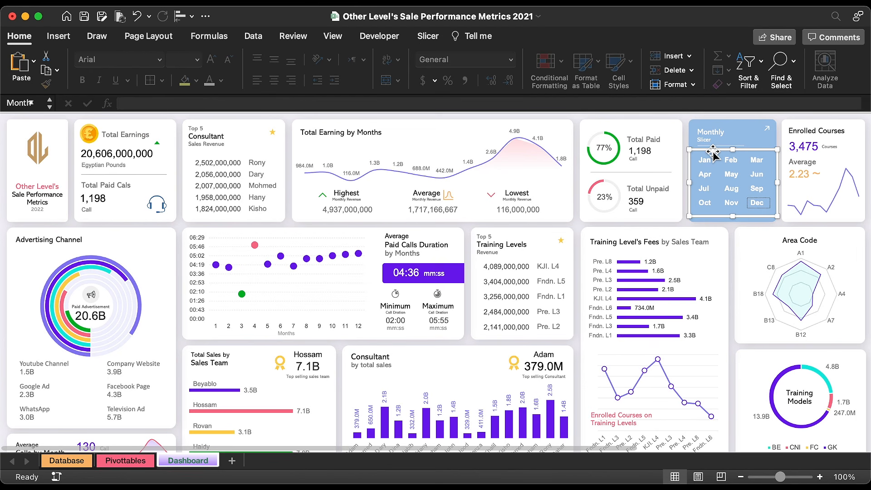
pyautogui.rightClick(726, 149)
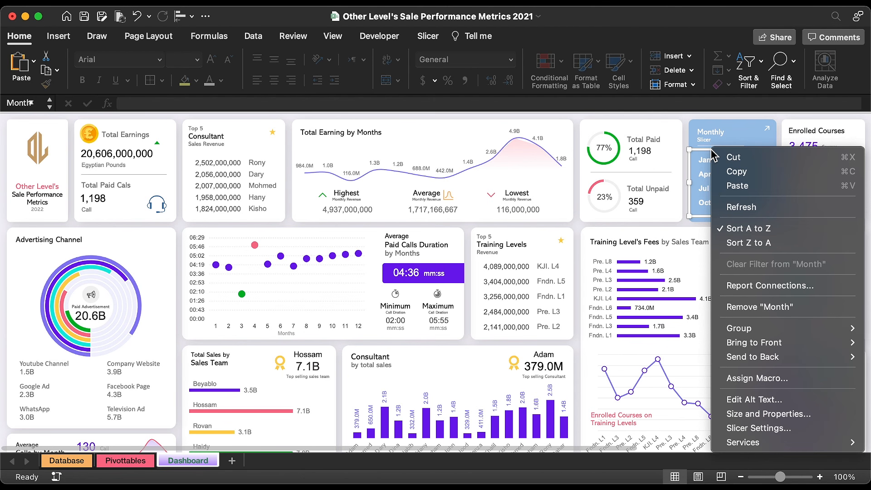
pyautogui.click(768, 286)
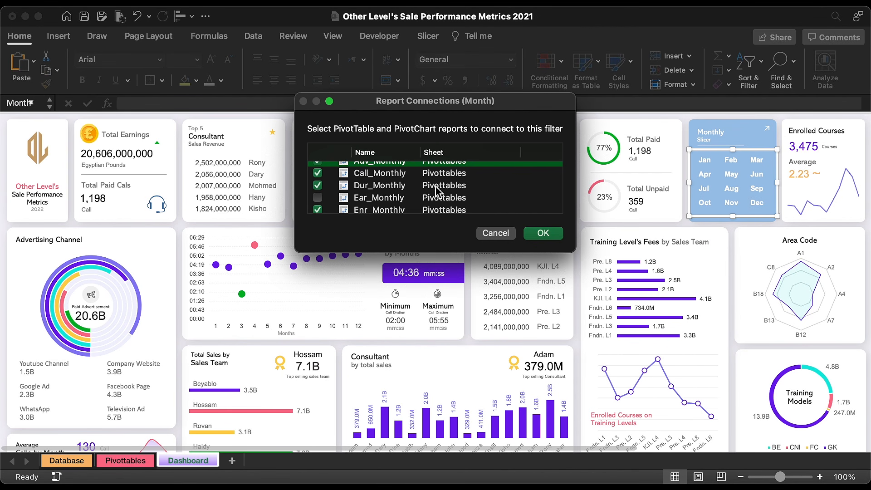
pyautogui.moveTo(574, 250); pyautogui.dragTo(574, 419)
pyautogui.scroll(1, 385, 271)
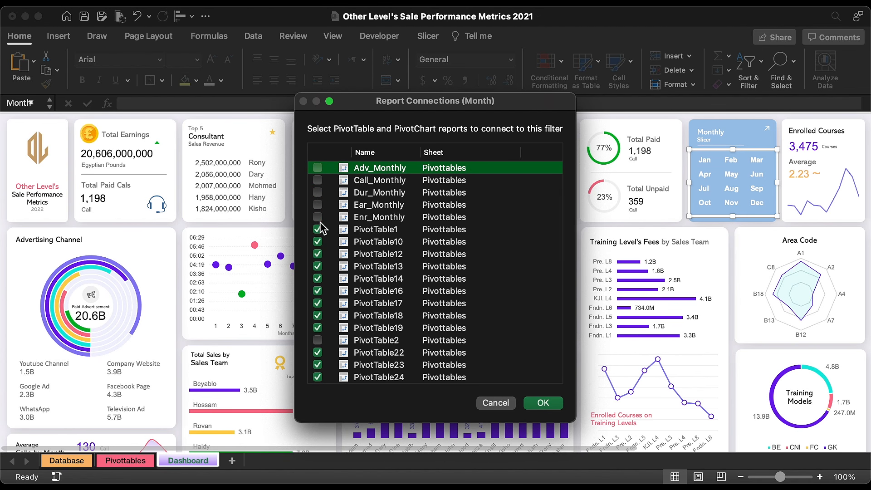
# Connect the Monthly slicer to PivotTable2 and PivotTable3 as well, and apply the report connections
pyautogui.scroll(-3, 325, 309)
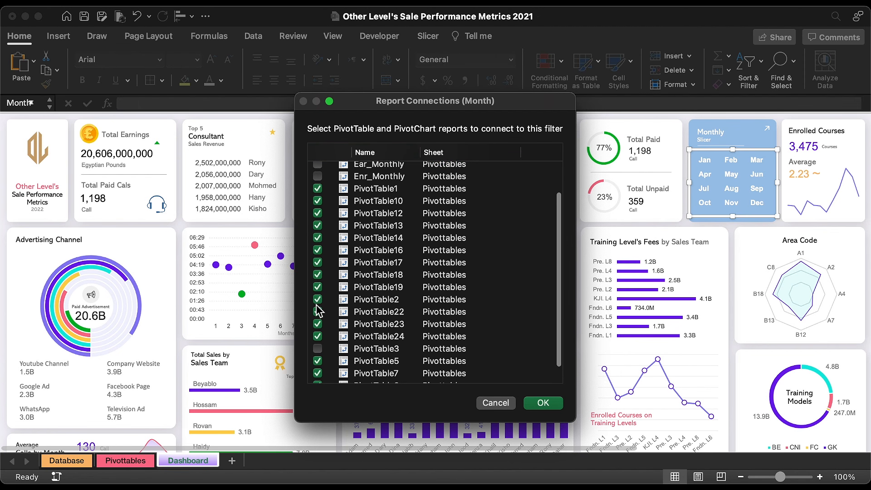
pyautogui.scroll(-2, 329, 347)
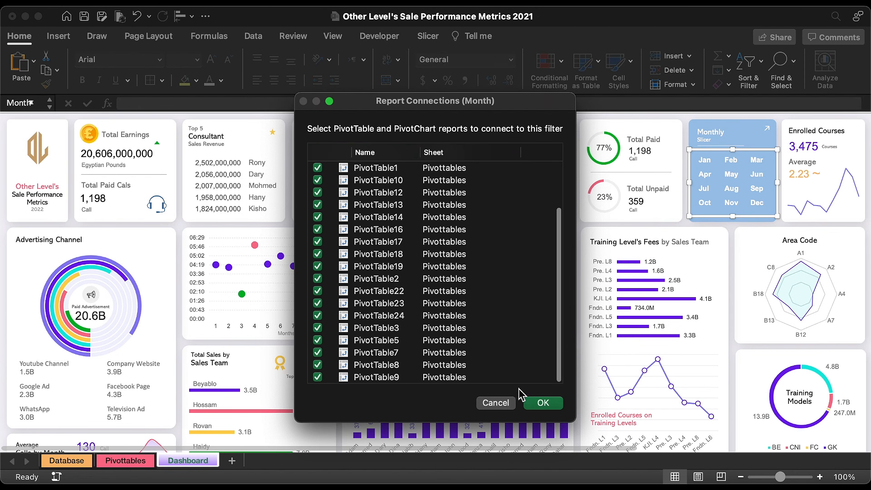
pyautogui.click(544, 404)
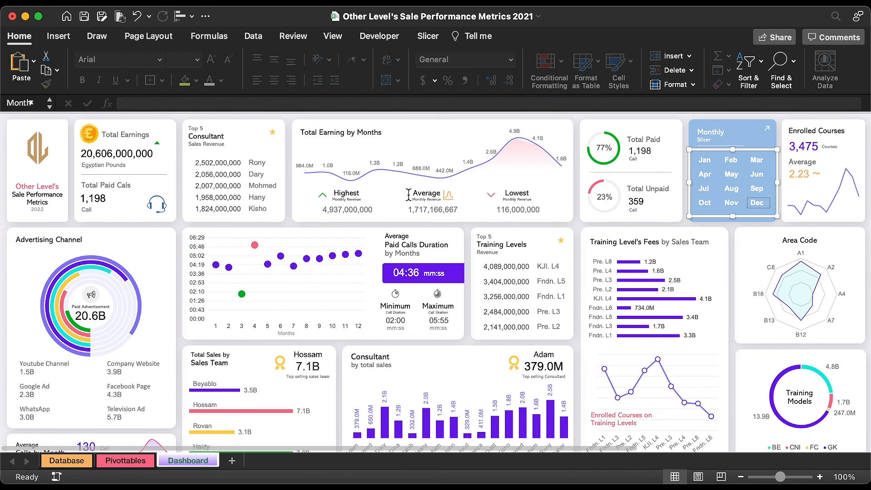
# Collapse the ribbon and test the Monthly slicer by filtering the dashboard to single months such as Jan and Feb, finally reselecting all months
pyautogui.click(27, 34)
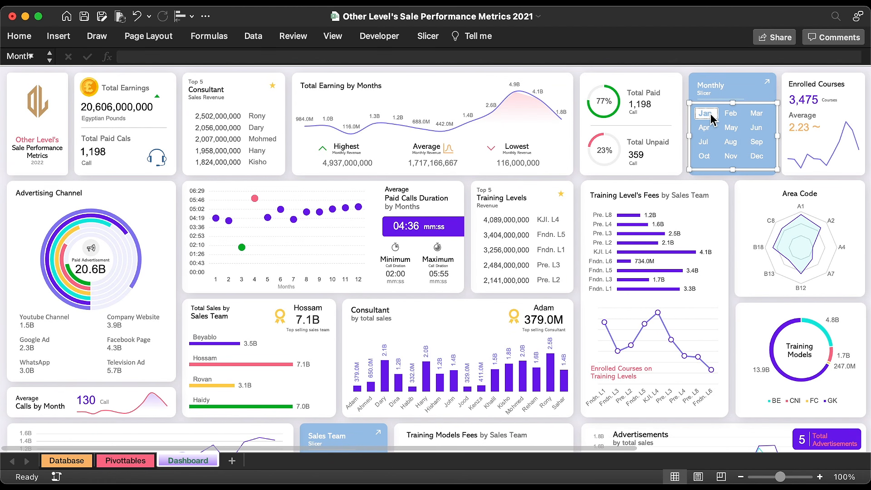
pyautogui.click(707, 114)
pyautogui.click(731, 116)
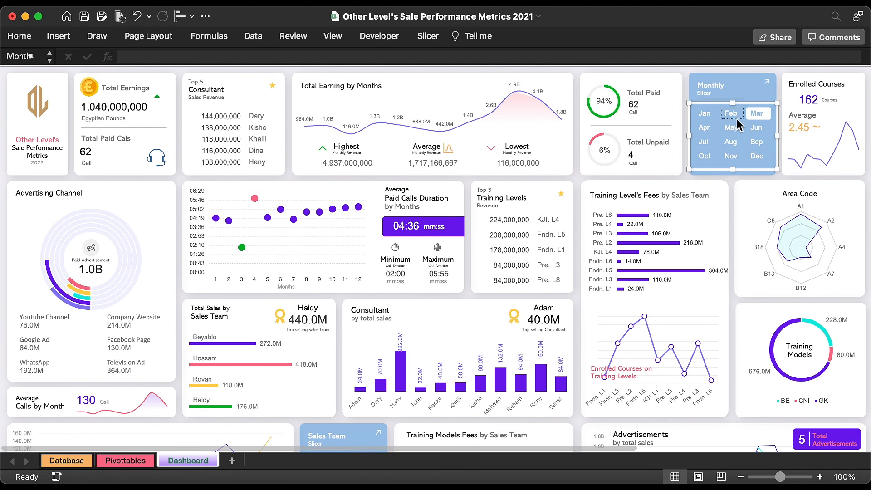
pyautogui.moveTo(708, 115); pyautogui.dragTo(767, 167)
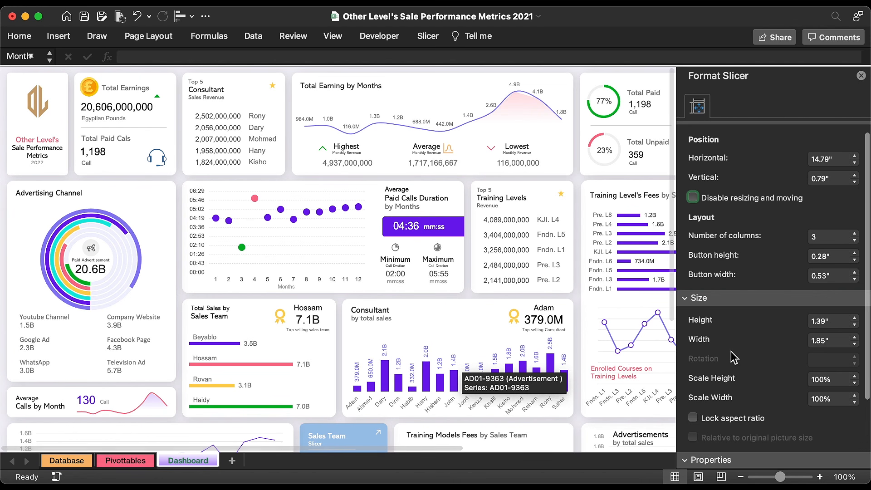
# Turn off Locked and enable Disable resizing and moving for the Monthly slicer, and close the formatting pane
pyautogui.scroll(-5, 733, 357)
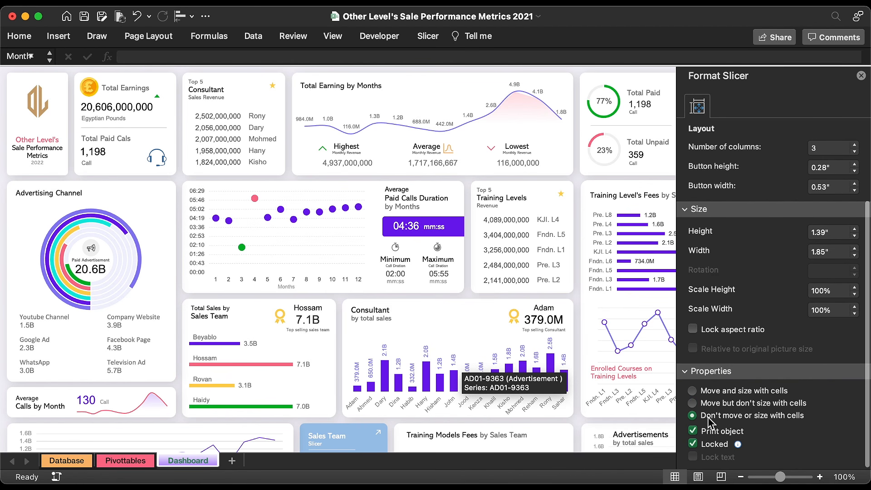
pyautogui.click(699, 445)
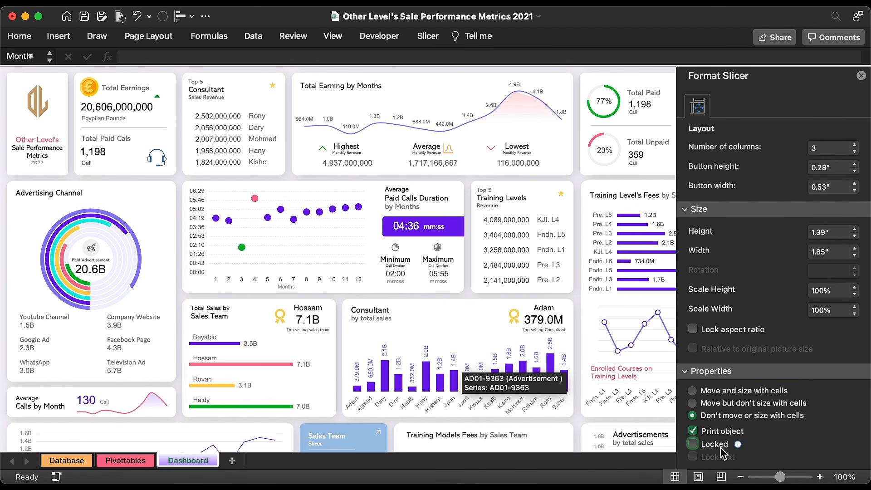
pyautogui.scroll(5, 749, 255)
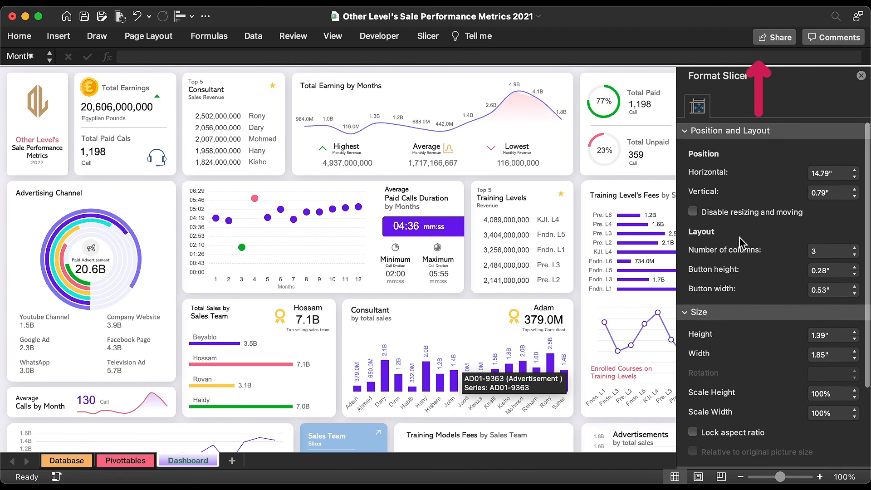
pyautogui.click(709, 218)
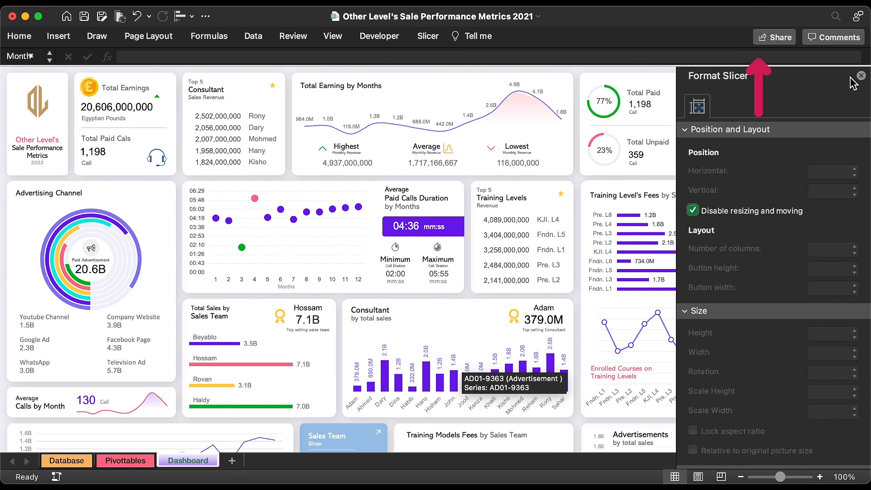
pyautogui.click(522, 298)
pyautogui.scroll(-5, 522, 298)
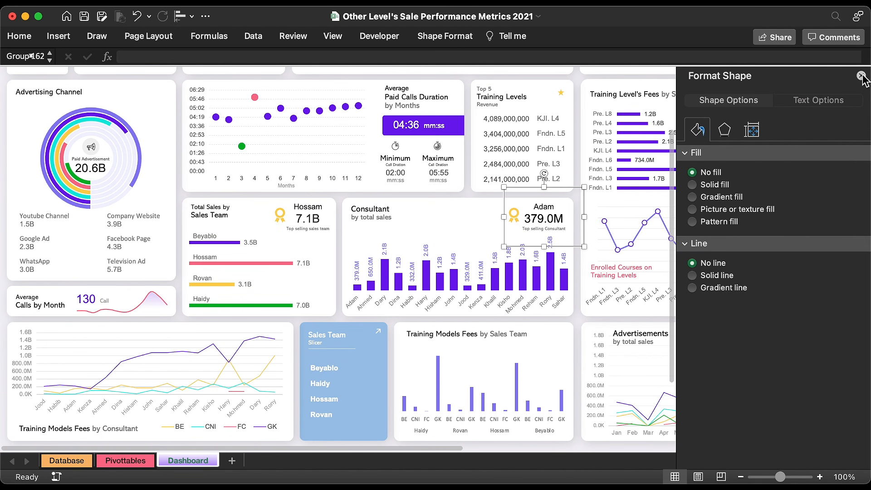
pyautogui.click(861, 75)
pyautogui.click(575, 322)
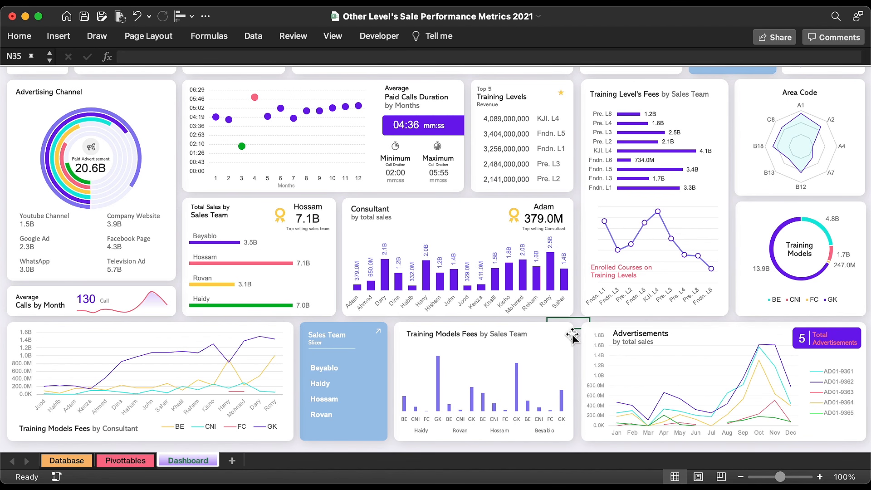
# On the Pivottables sheet, rename the first sales team totals PivotTable, starting in column CJ, as Av_Sales
pyautogui.scroll(-2, 573, 336)
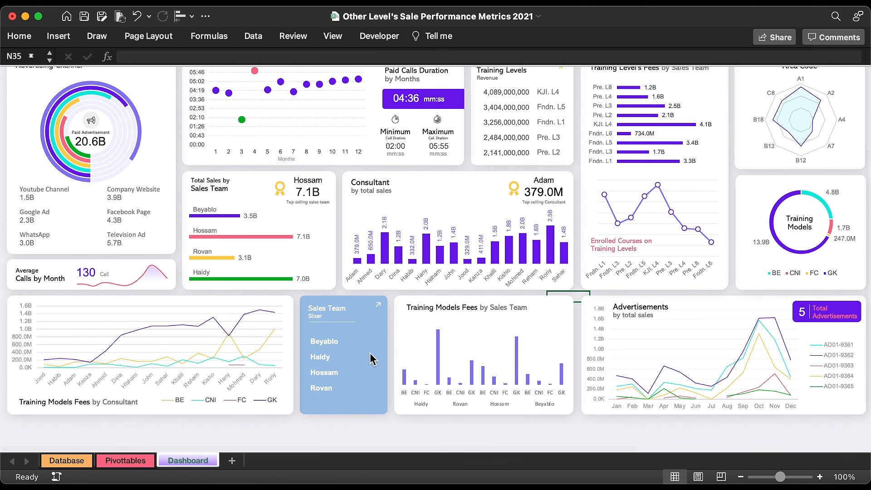
pyautogui.click(126, 461)
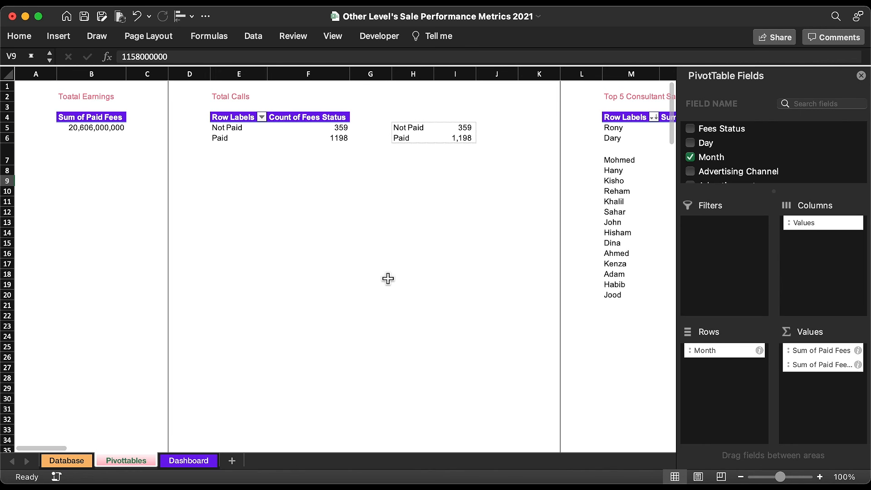
pyautogui.hscroll(15, 388, 279)
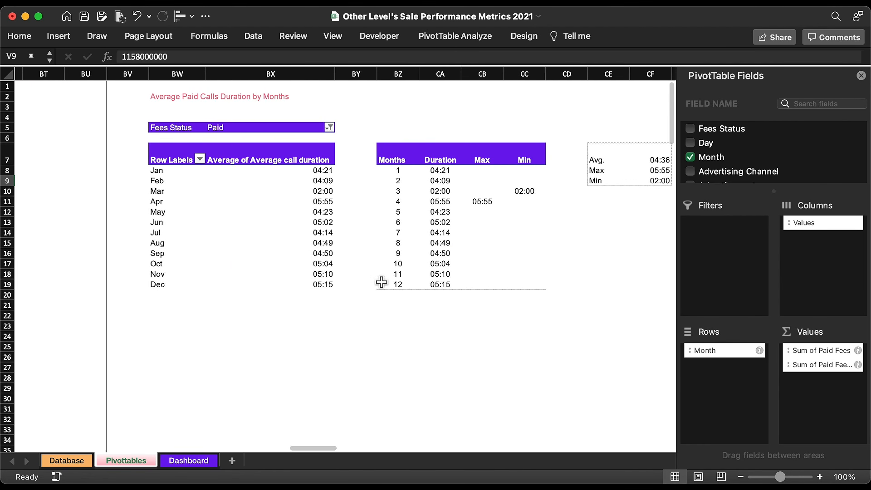
pyautogui.hscroll(5, 382, 283)
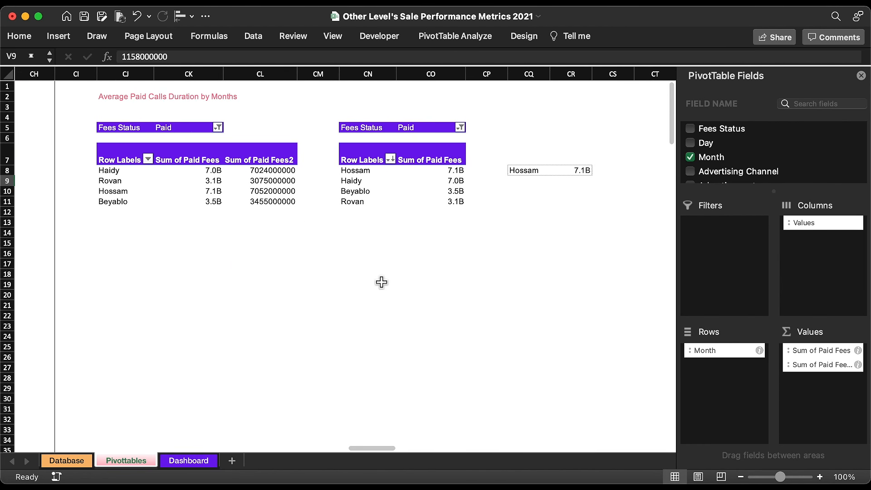
pyautogui.click(176, 193)
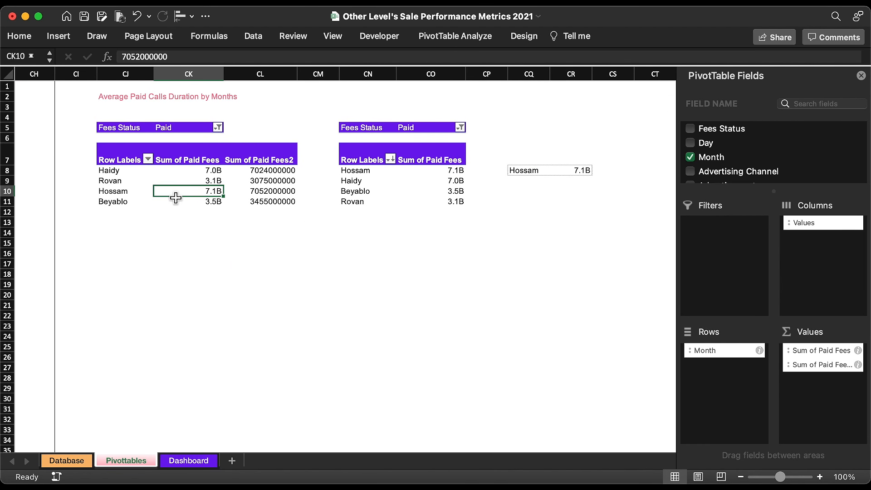
pyautogui.click(525, 37)
pyautogui.click(453, 38)
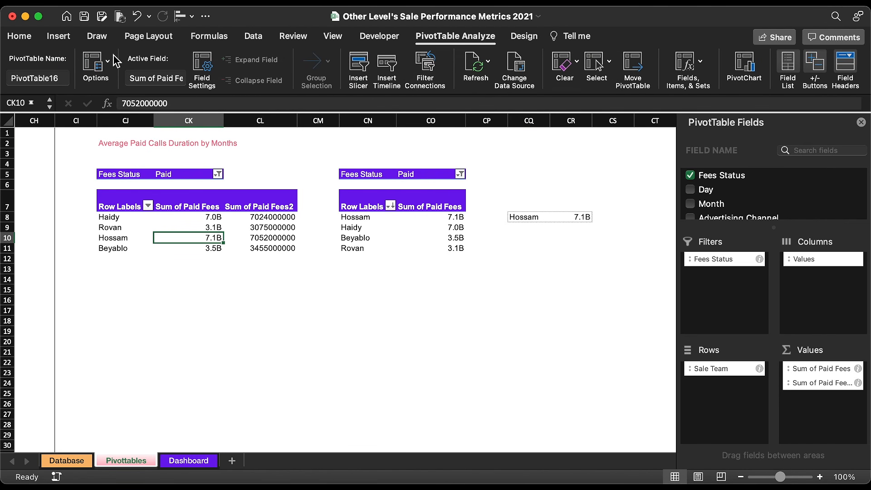
pyautogui.click(50, 77)
pyautogui.write('Av_Sales')
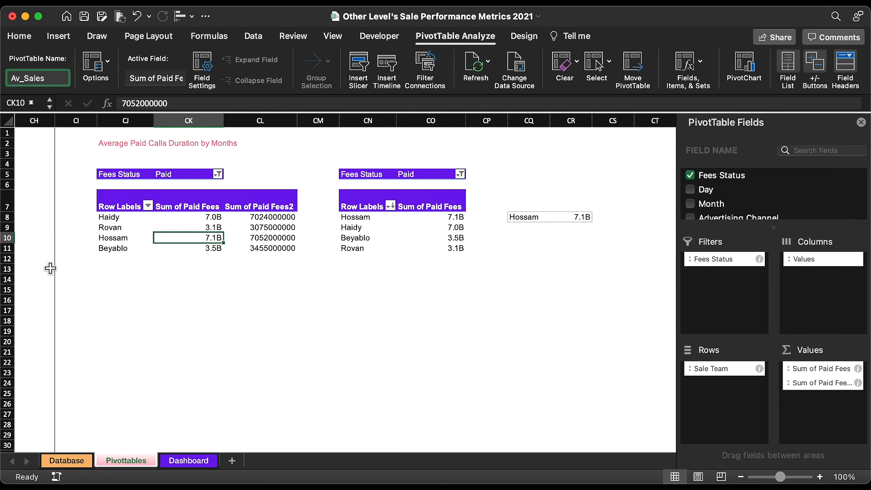
pyautogui.click(275, 353)
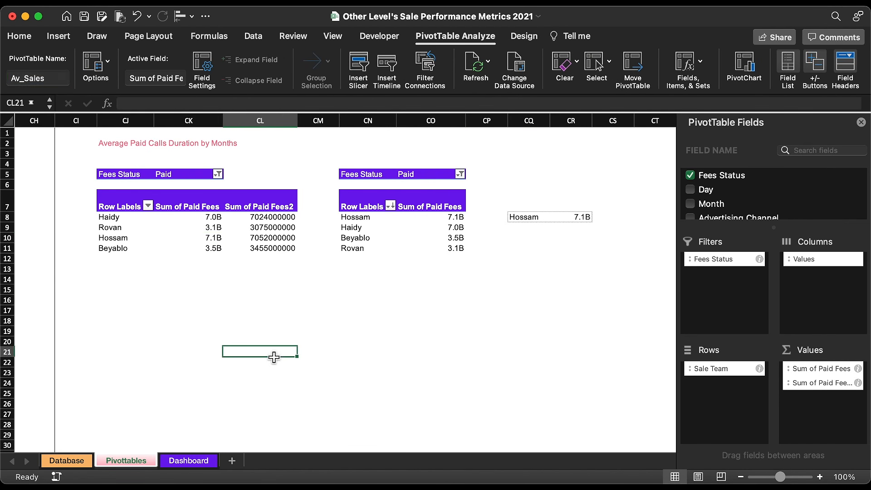
# Rename the PivotTable of training models fees grouped by sales team, starting in column EQ, as Training_Sales
pyautogui.hscroll(15, 321, 352)
pyautogui.hscroll(10, 321, 352)
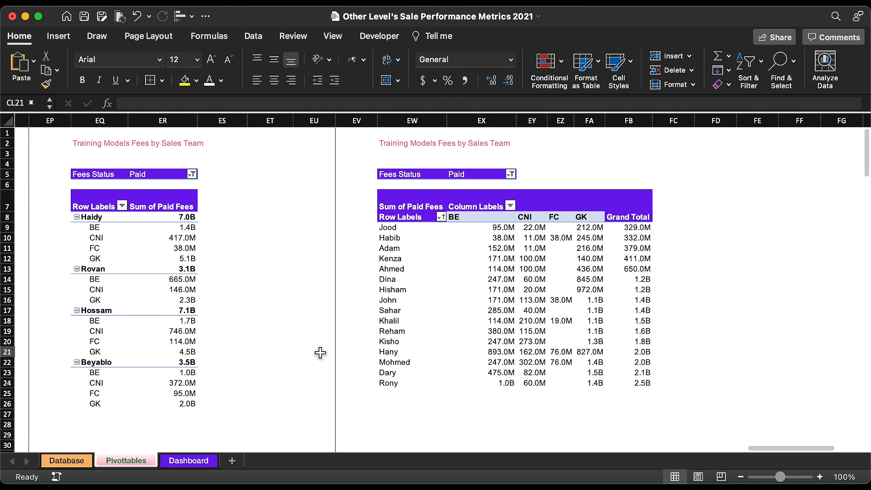
pyautogui.click(162, 248)
pyautogui.click(55, 78)
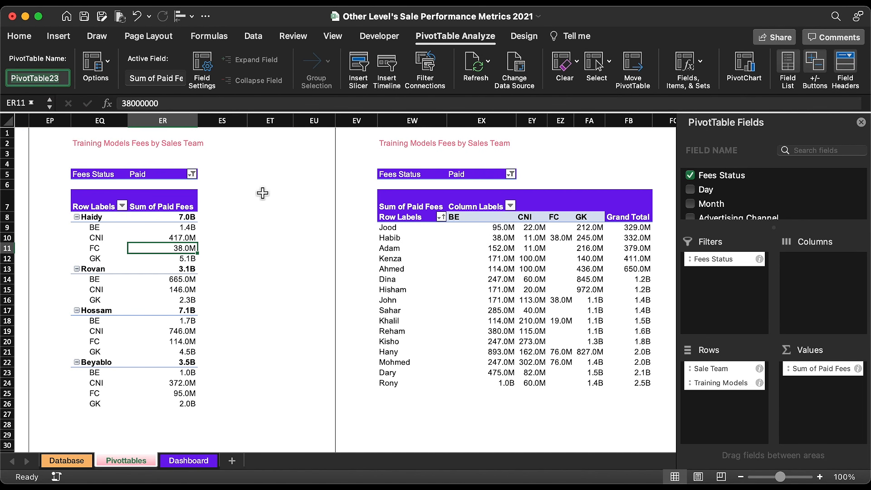
pyautogui.write('Training_Sales')
pyautogui.click(267, 268)
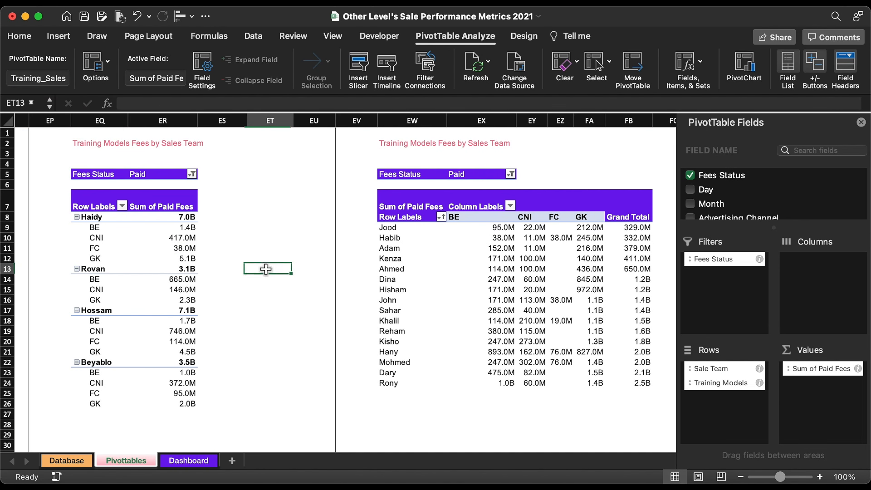
# Open the report connections of the dashboard's Sales Team slicer and enlarge the dialog to show more PivotTables
pyautogui.hscroll(3, 312, 294)
pyautogui.hscroll(4, 312, 294)
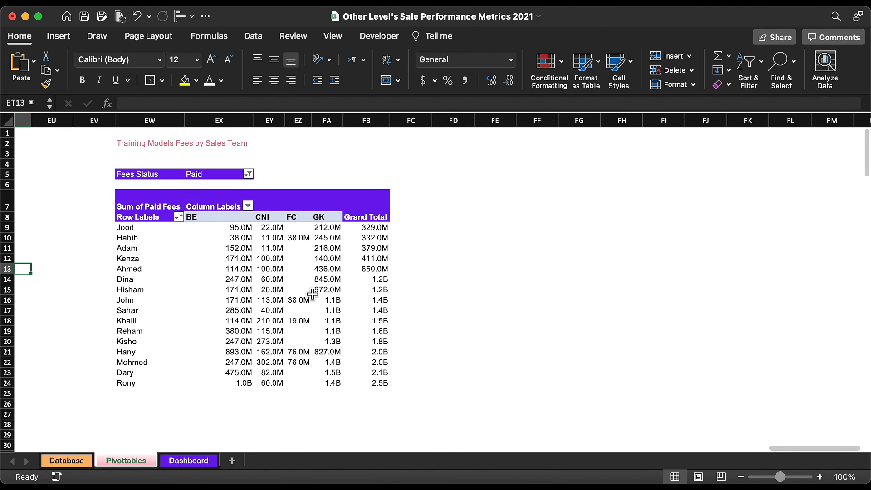
pyautogui.click(200, 461)
pyautogui.click(350, 381)
pyautogui.rightClick(351, 381)
pyautogui.click(385, 382)
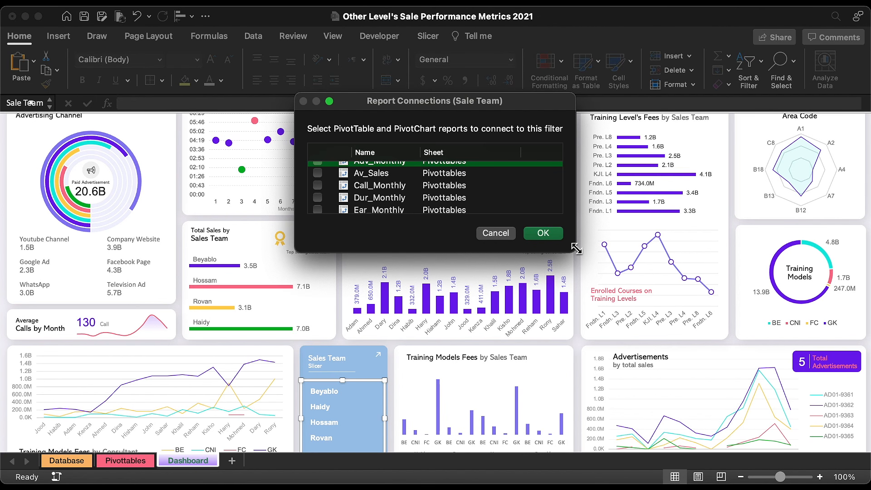
pyautogui.moveTo(577, 254); pyautogui.dragTo(585, 422)
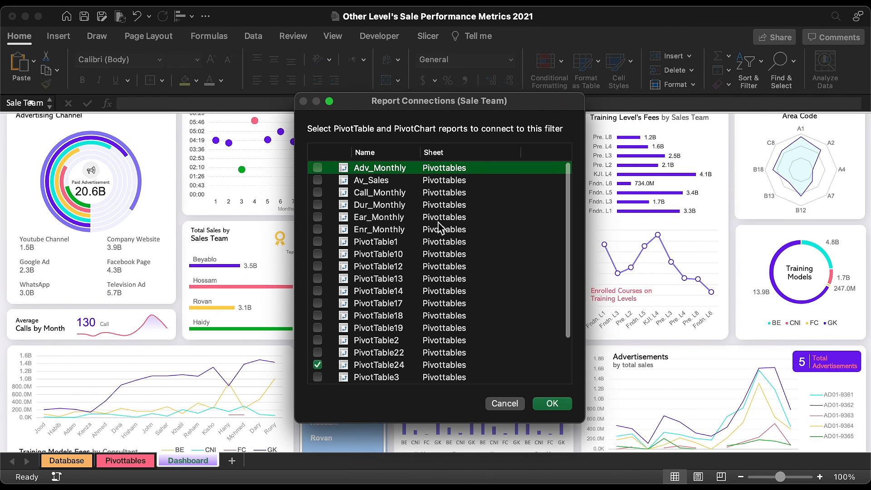
# Connect the Sales Team slicer to the listed PivotTables from Adv_Monthly through PivotTable13, leaving out Av_Sales
pyautogui.click(318, 168)
pyautogui.click(319, 205)
pyautogui.click(320, 217)
pyautogui.click(319, 255)
pyautogui.click(319, 267)
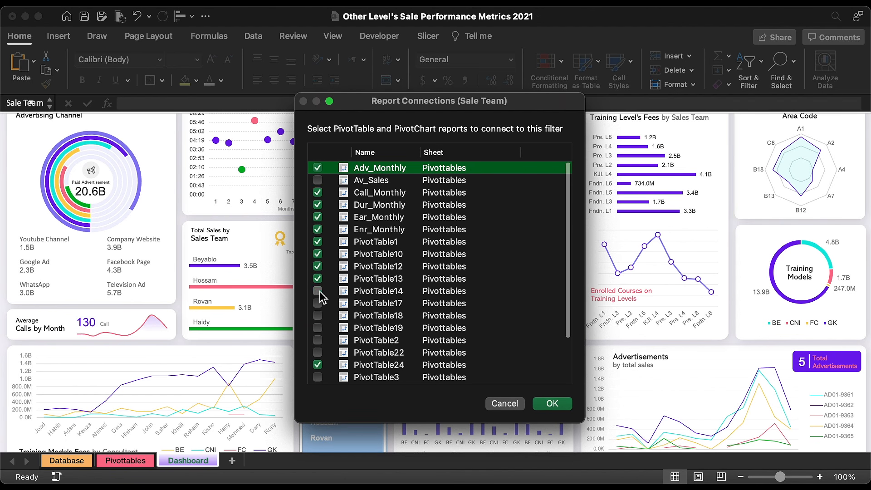
# Connect the slicer to the remaining PivotTables from PivotTable14 through PivotTable9, leave Training_Sales disconnected, and apply the report connections
pyautogui.click(319, 304)
pyautogui.click(319, 316)
pyautogui.click(320, 352)
pyautogui.scroll(-5, 321, 355)
pyautogui.click(318, 316)
pyautogui.click(317, 328)
pyautogui.click(318, 340)
pyautogui.click(318, 352)
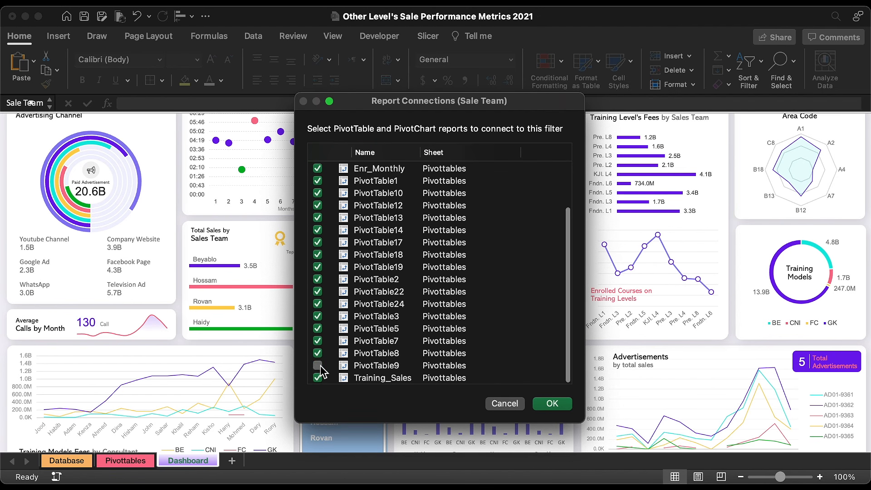
pyautogui.click(552, 404)
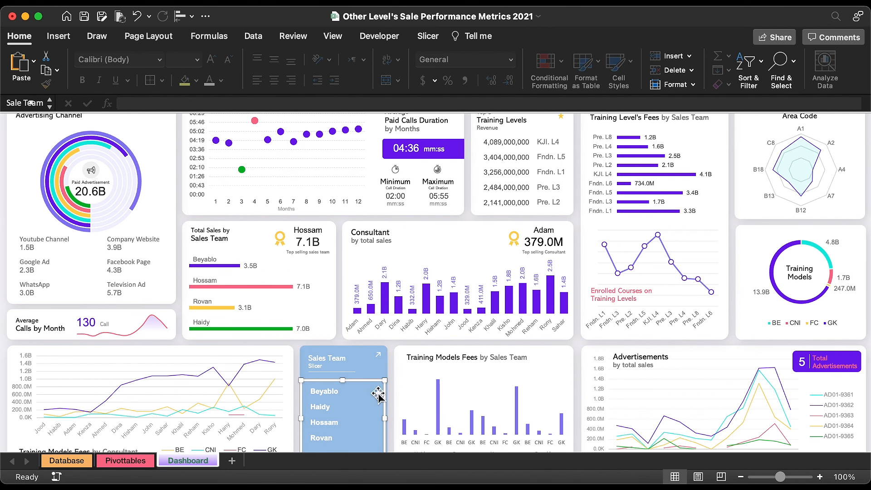
# Test the Sales Team slicer by filtering the dashboard to the first two teams, finally reselecting all teams
pyautogui.click(341, 396)
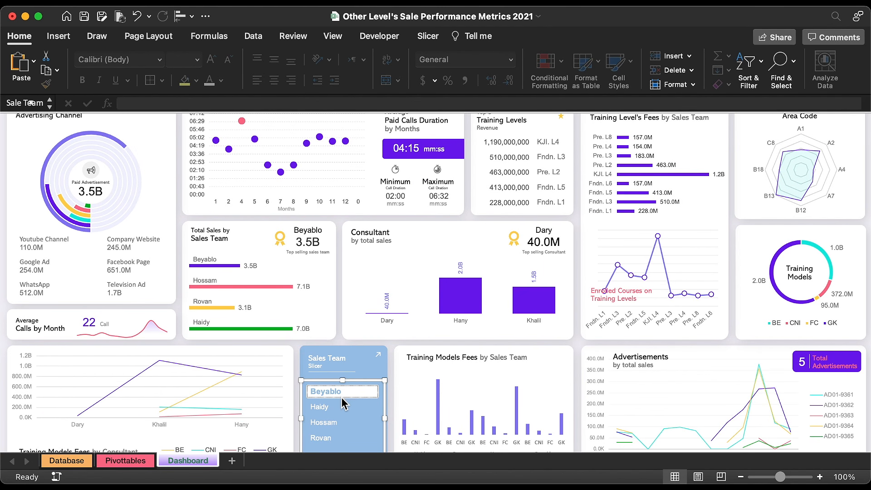
pyautogui.click(343, 401)
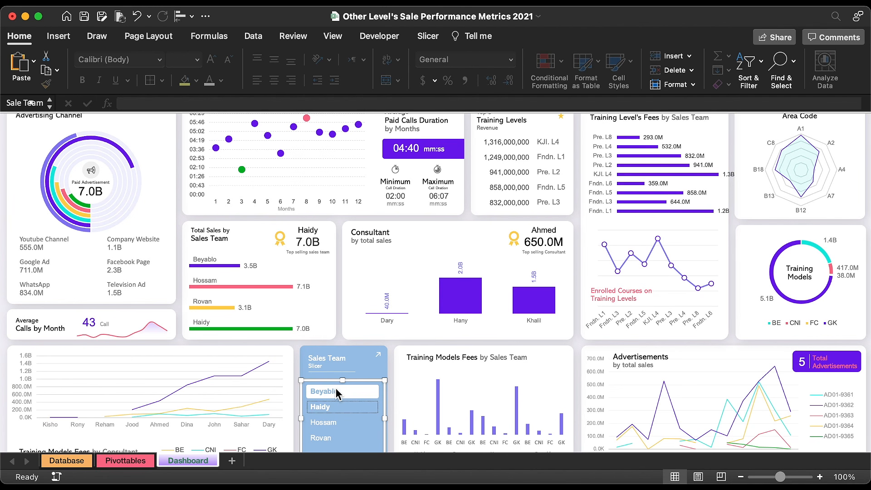
pyautogui.click(334, 390)
pyautogui.keyDown('shift'); pyautogui.click(338, 440); pyautogui.keyUp('shift')
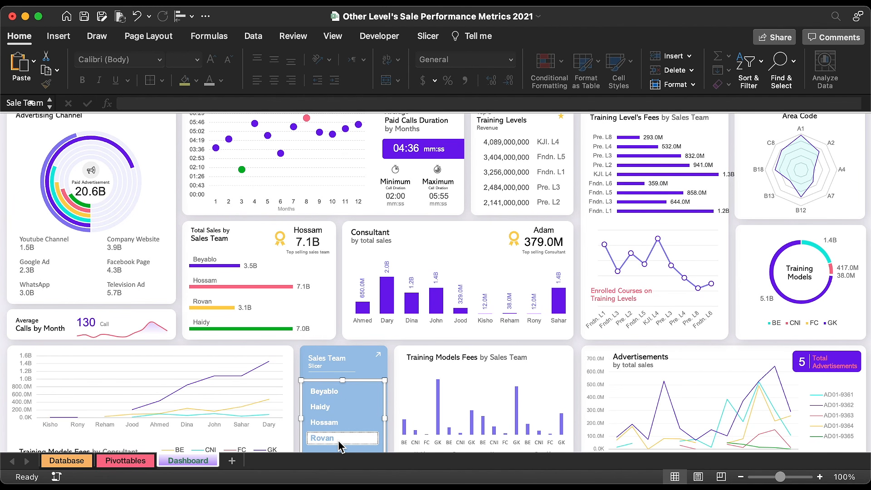
# Set the Sales Team slicer to Don't move or size with cells, turn off Locked, and enable Disable resizing and moving
pyautogui.doubleClick(365, 381)
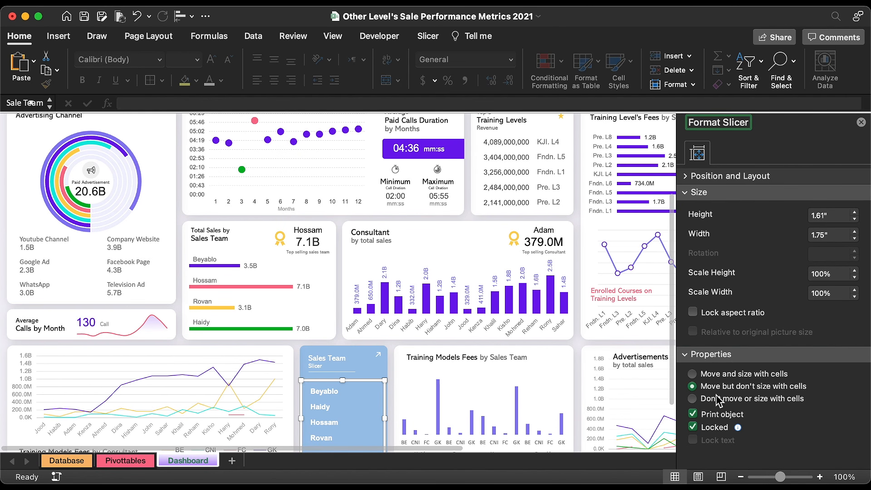
pyautogui.click(718, 399)
pyautogui.click(693, 428)
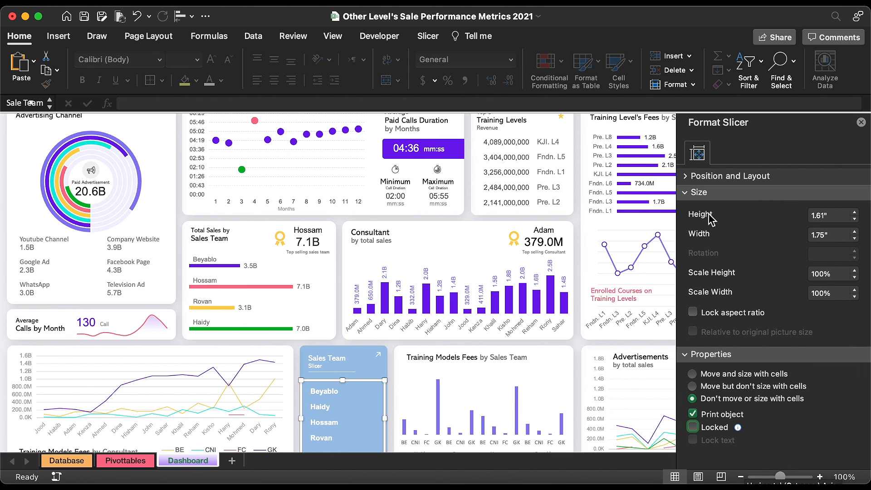
pyautogui.click(687, 177)
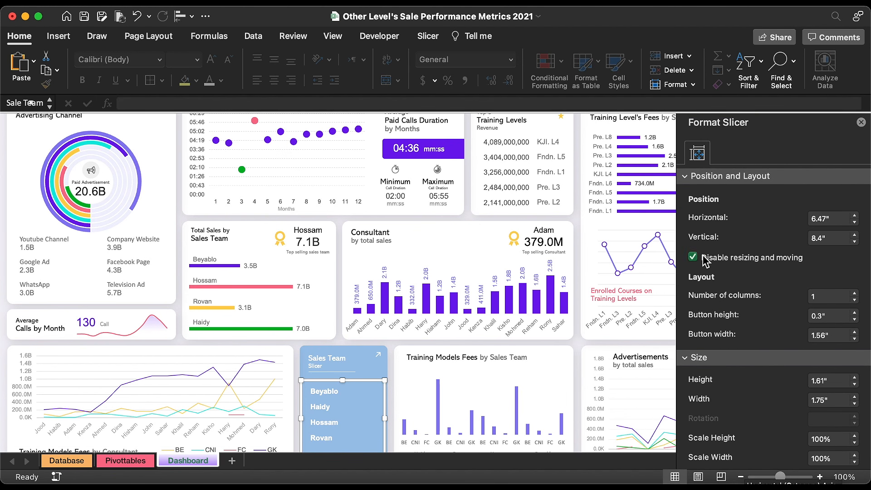
pyautogui.click(861, 123)
# Select all dashboard objects, set them to Don't move or size with cells, and close the formatting pane
pyautogui.scroll(5, 671, 200)
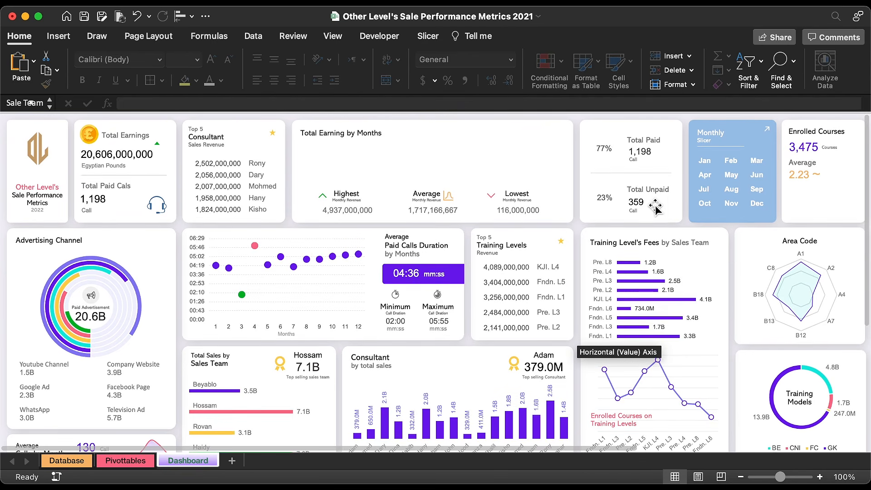
pyautogui.press('super+a')
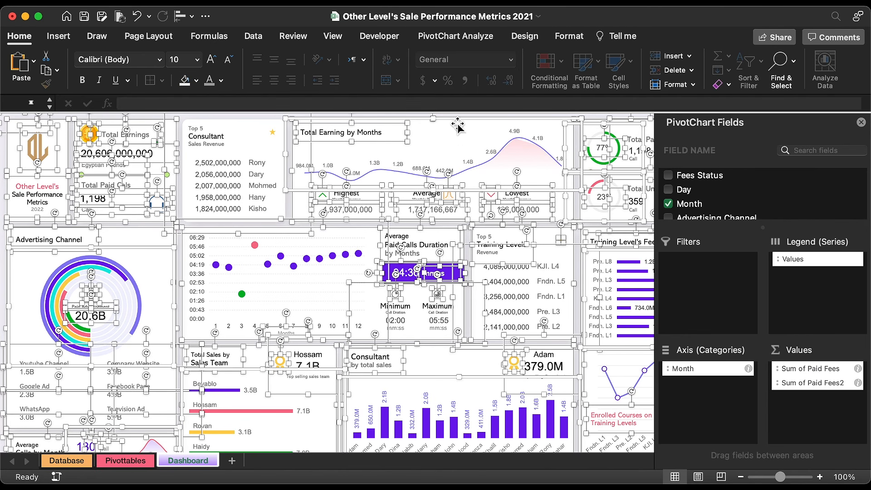
pyautogui.press('super+1')
pyautogui.scroll(-5, 756, 311)
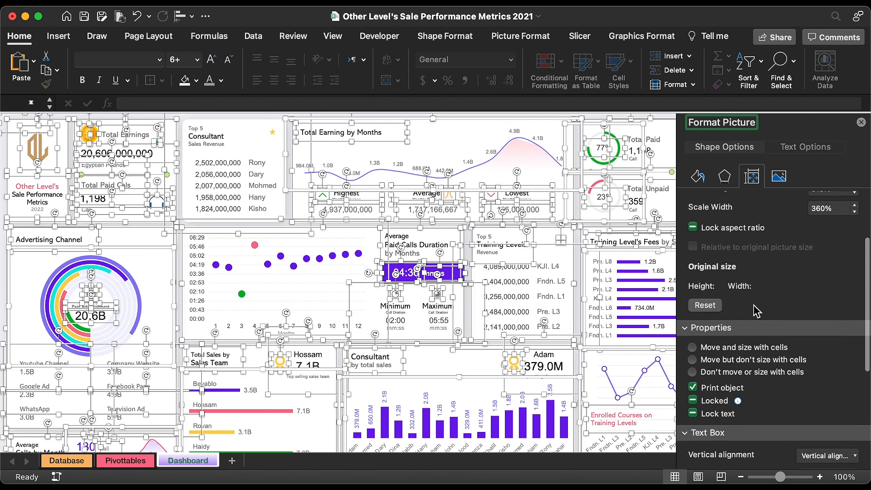
pyautogui.scroll(-1, 755, 309)
pyautogui.click(718, 308)
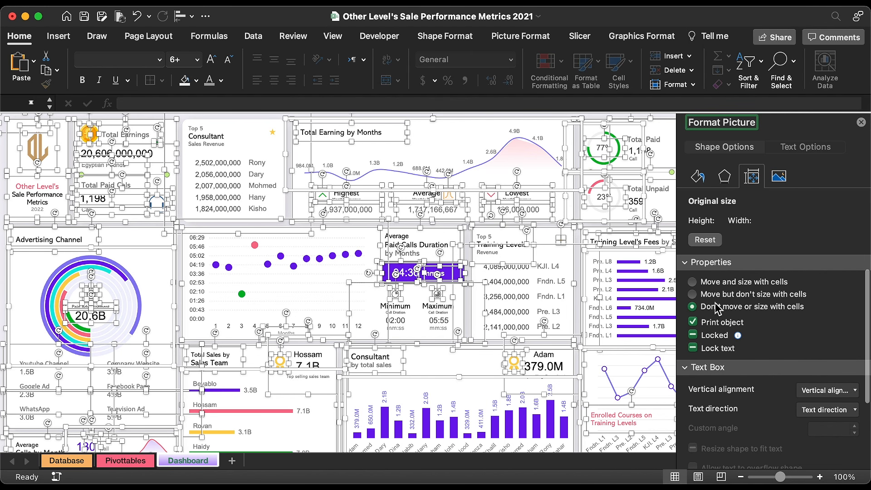
pyautogui.click(861, 122)
# Protect the Dashboard sheet with a password, entered and verified, and disallow selecting locked cells
pyautogui.click(293, 36)
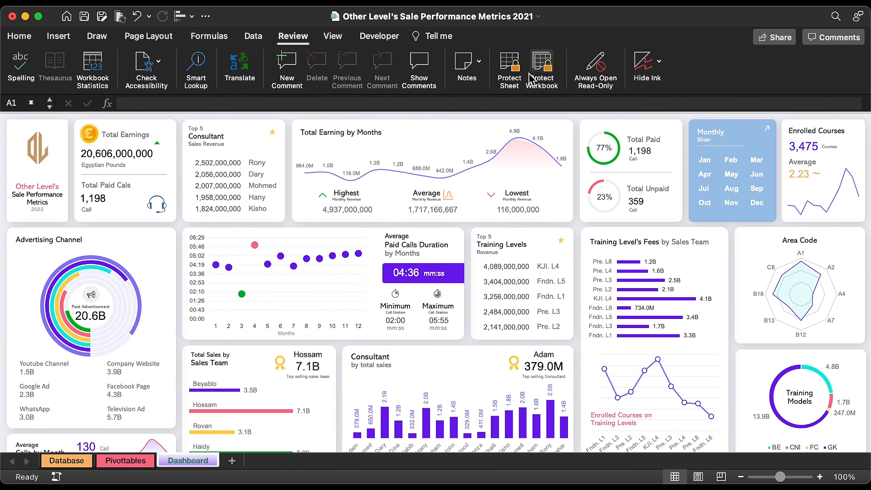
pyautogui.click(510, 66)
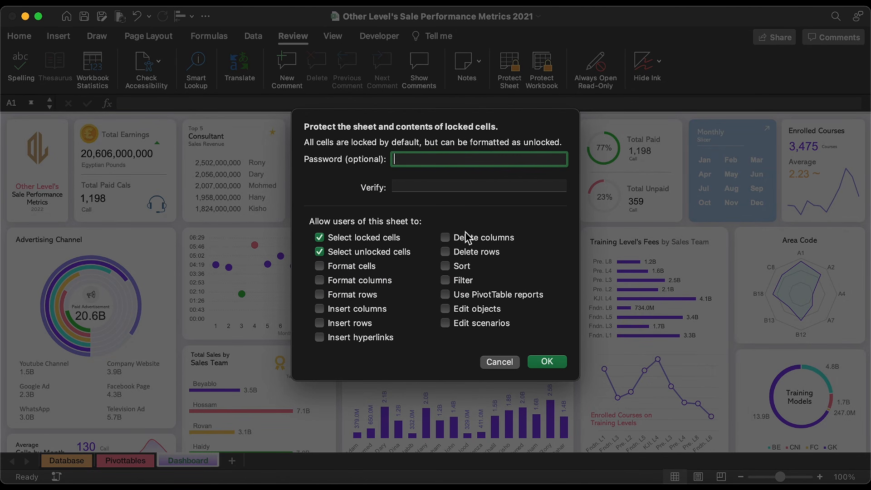
pyautogui.click(418, 185)
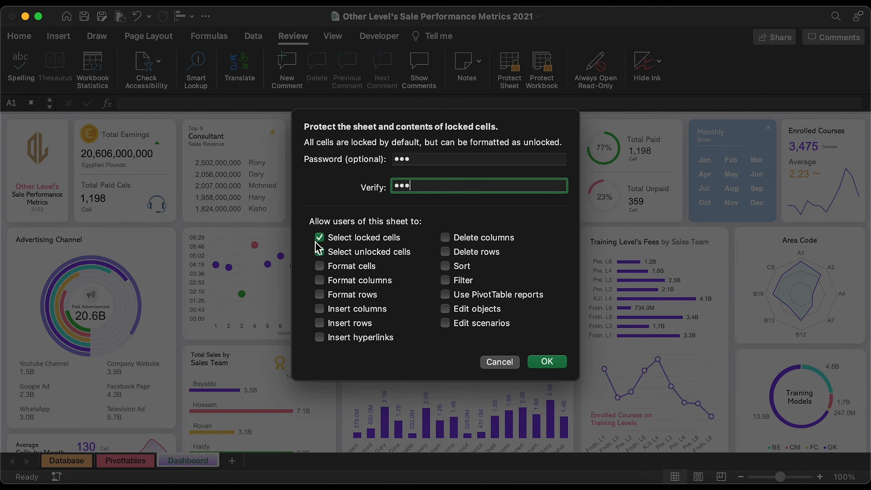
pyautogui.click(320, 240)
pyautogui.click(548, 363)
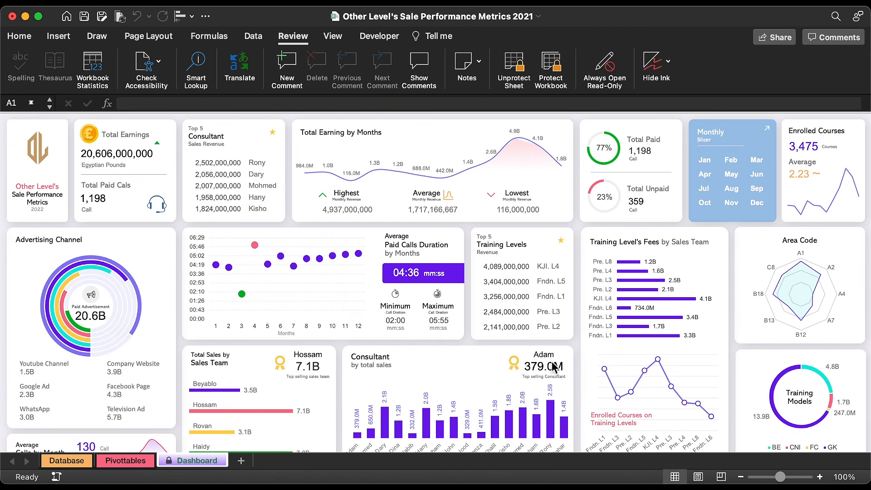